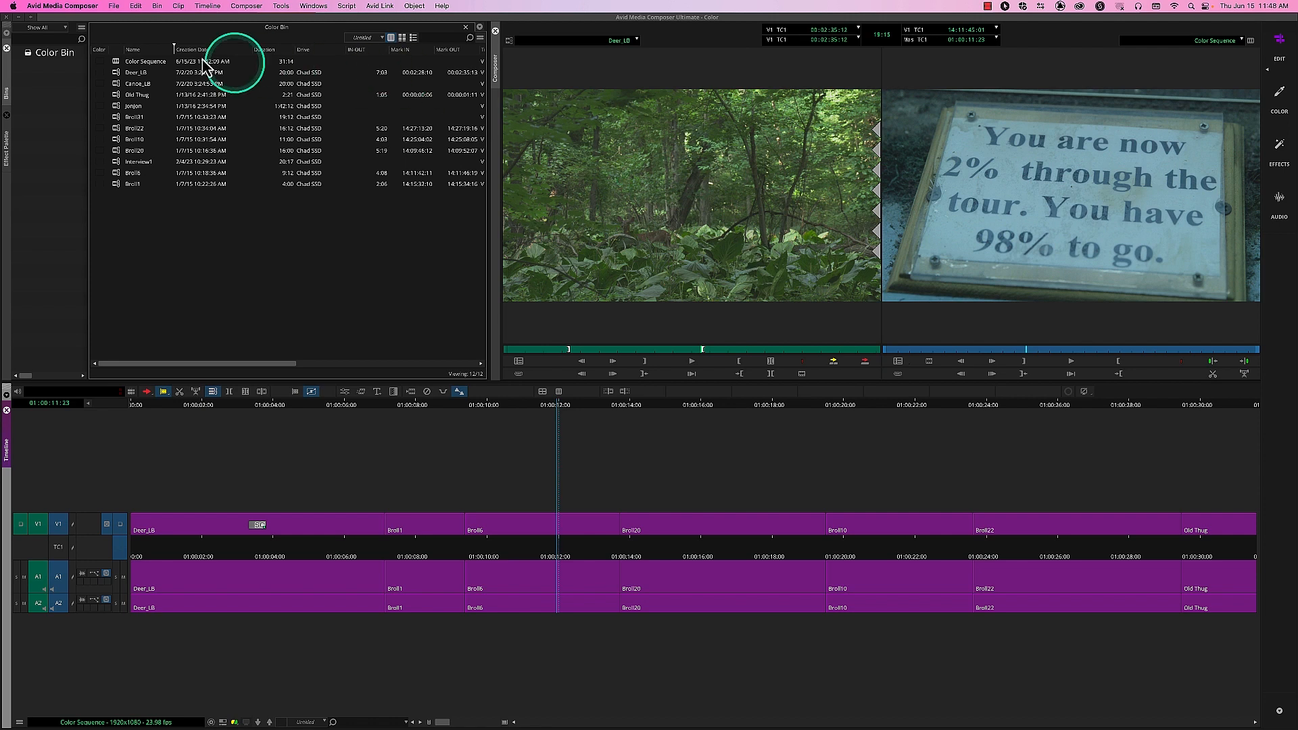
Check the installed version and license details in the About Avid Media Composer window and close it
click(95, 8)
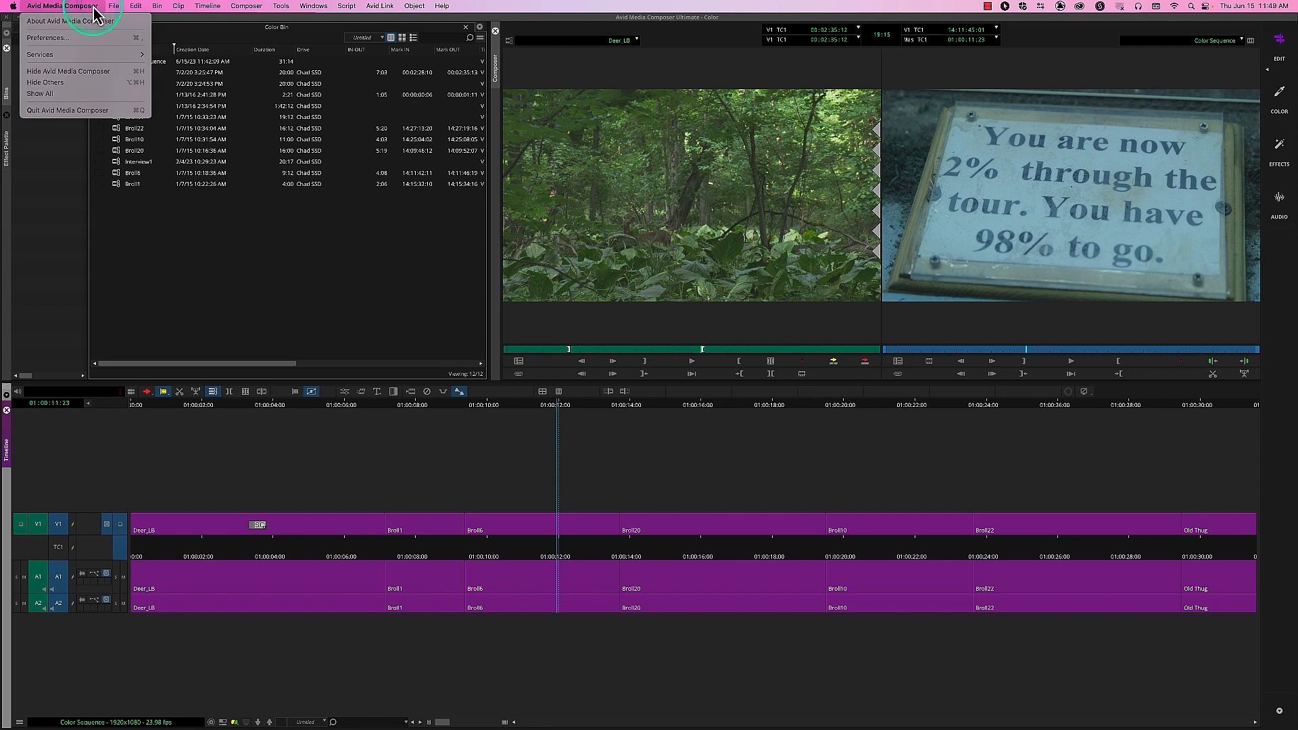
mouse_move(62, 6)
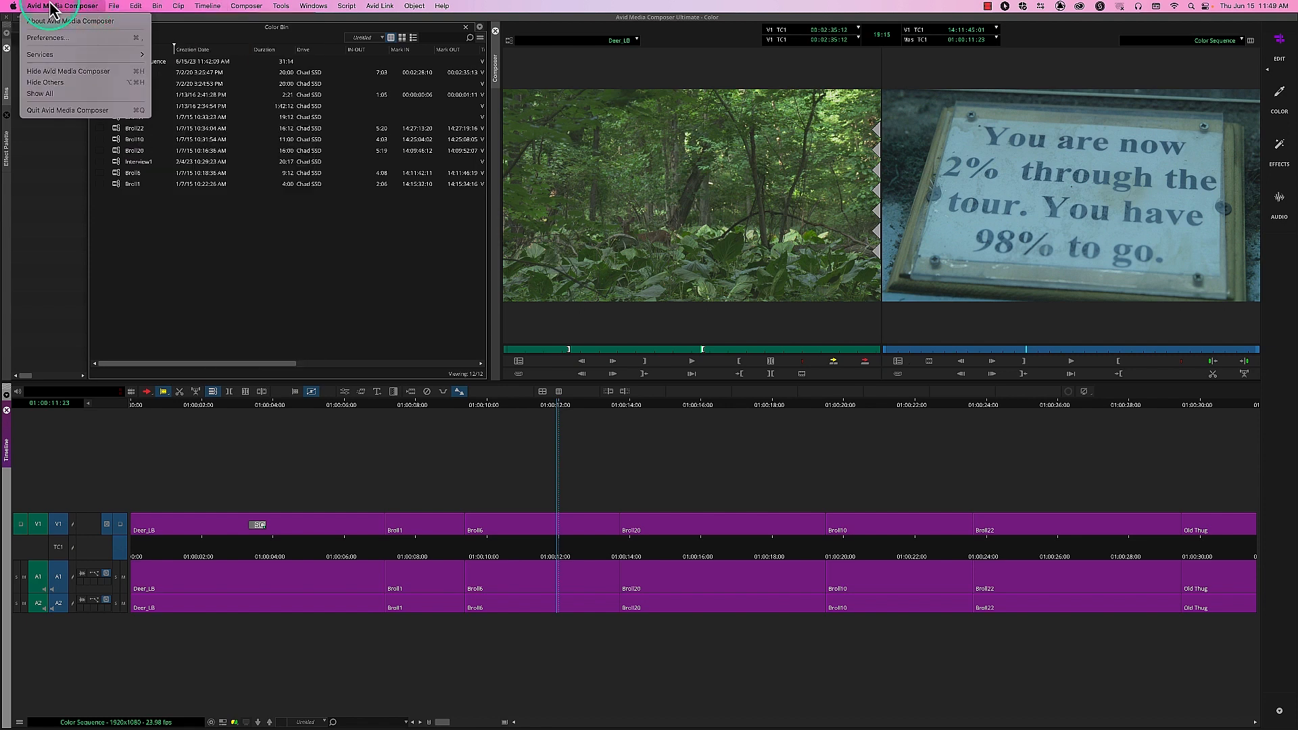
click(57, 28)
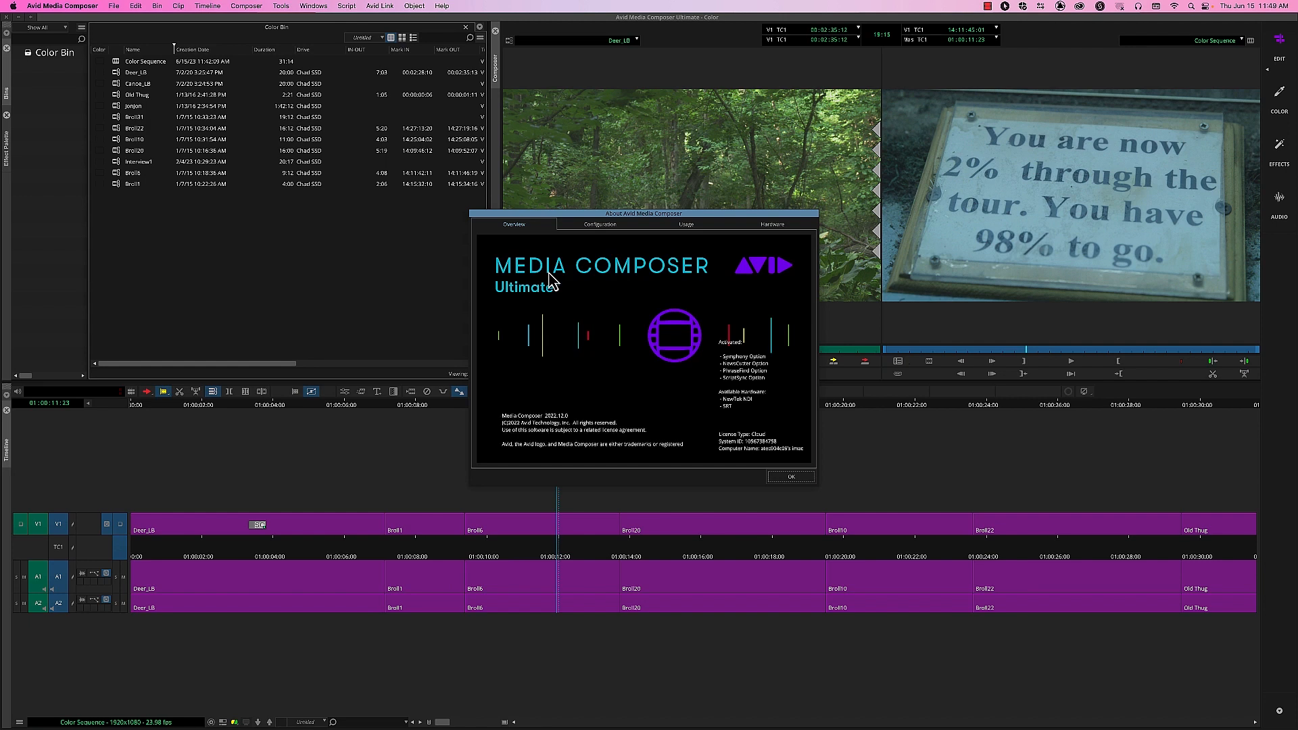
click(792, 476)
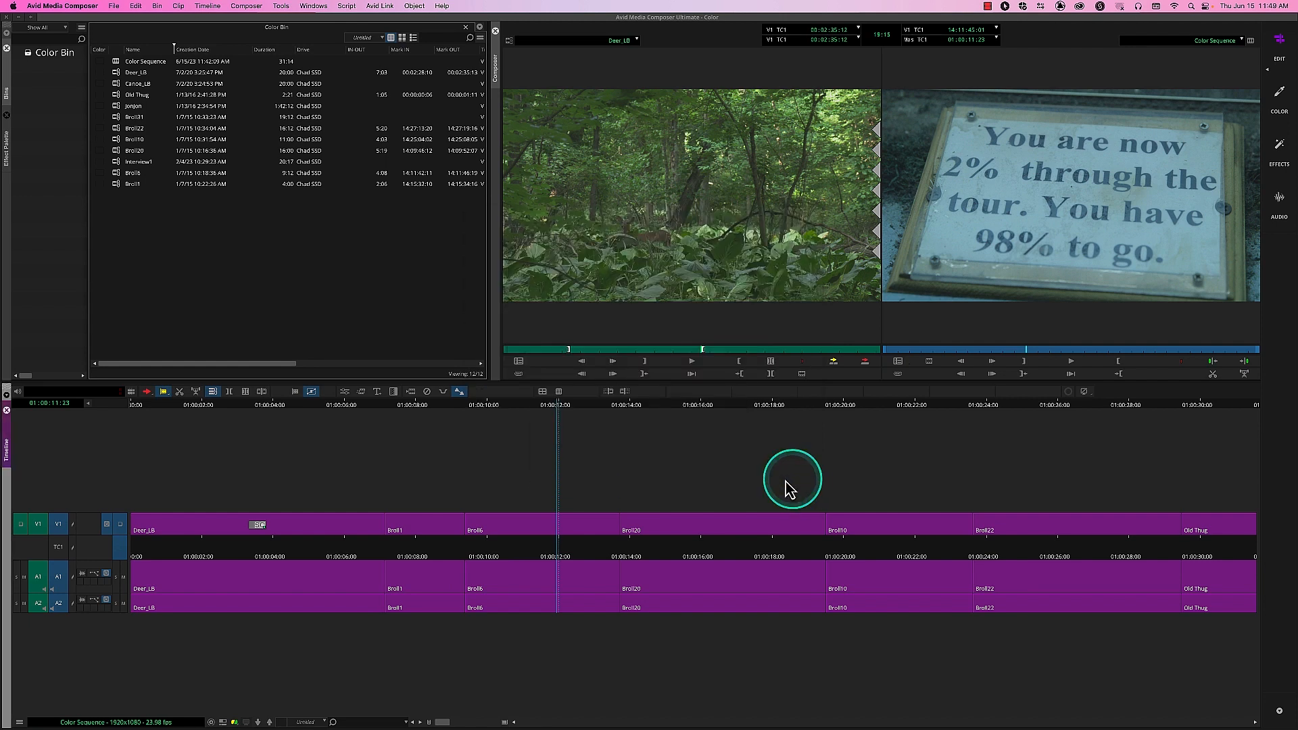
Park the playhead in the Deer_LB clip at 01:00:05:16 and switch to the Color workspace
click(343, 553)
mouse_move(345, 558)
mouse_down()
mouse_move(766, 578)
mouse_move(1223, 556)
mouse_move(335, 551)
mouse_up()
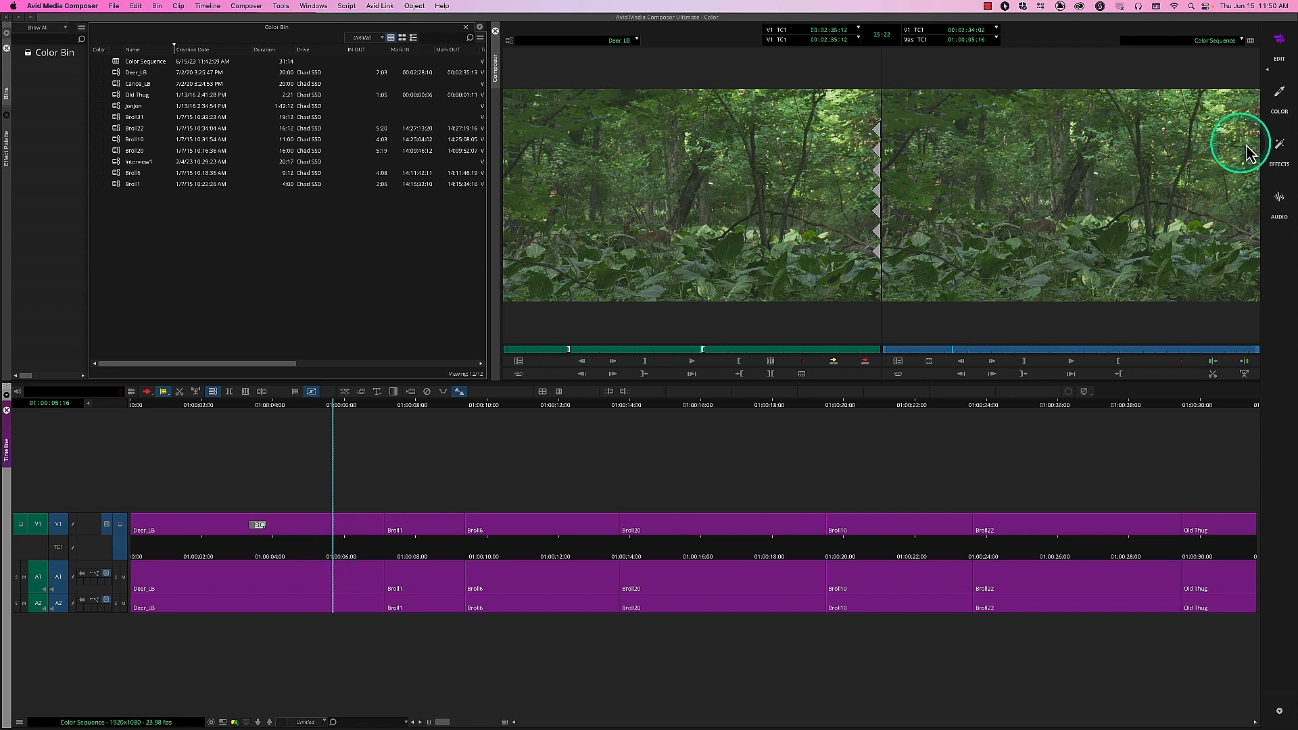
click(1280, 100)
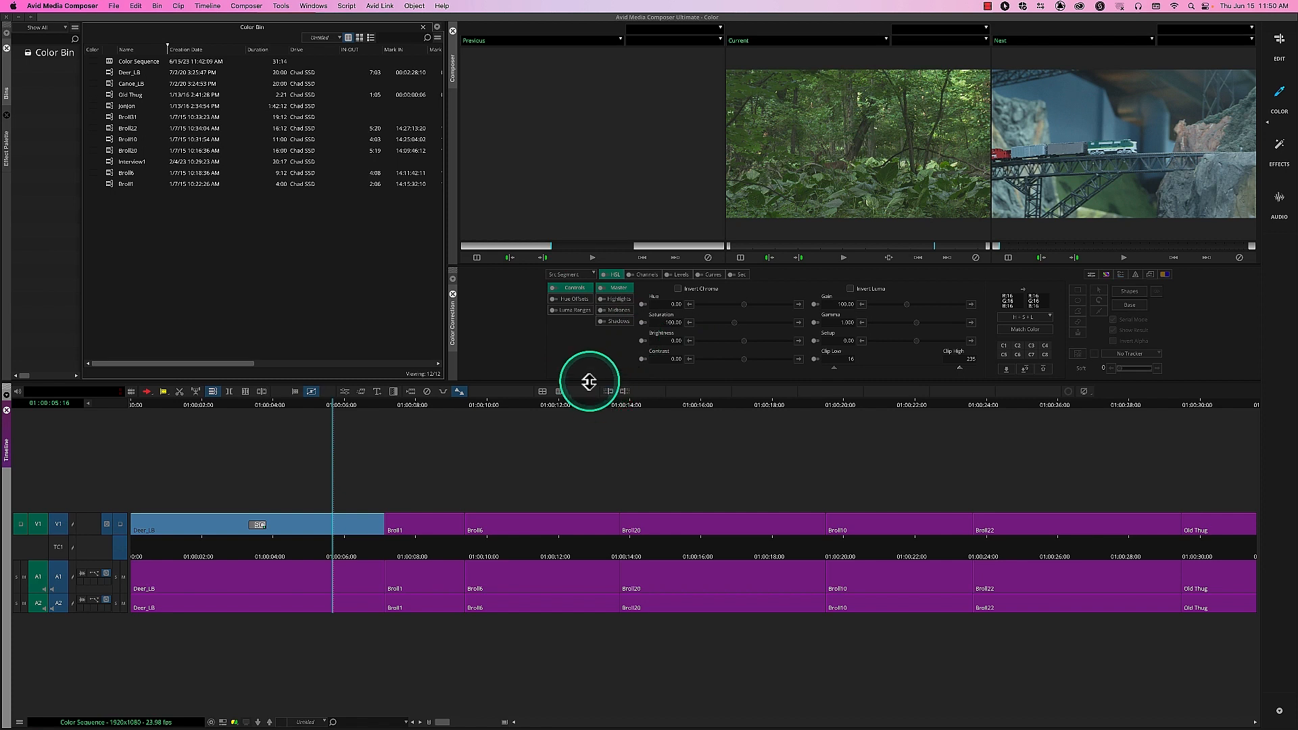
Enlarge the three-monitor Composer and the color correction area by shrinking the timeline and the bin
drag(583, 381, 595, 465)
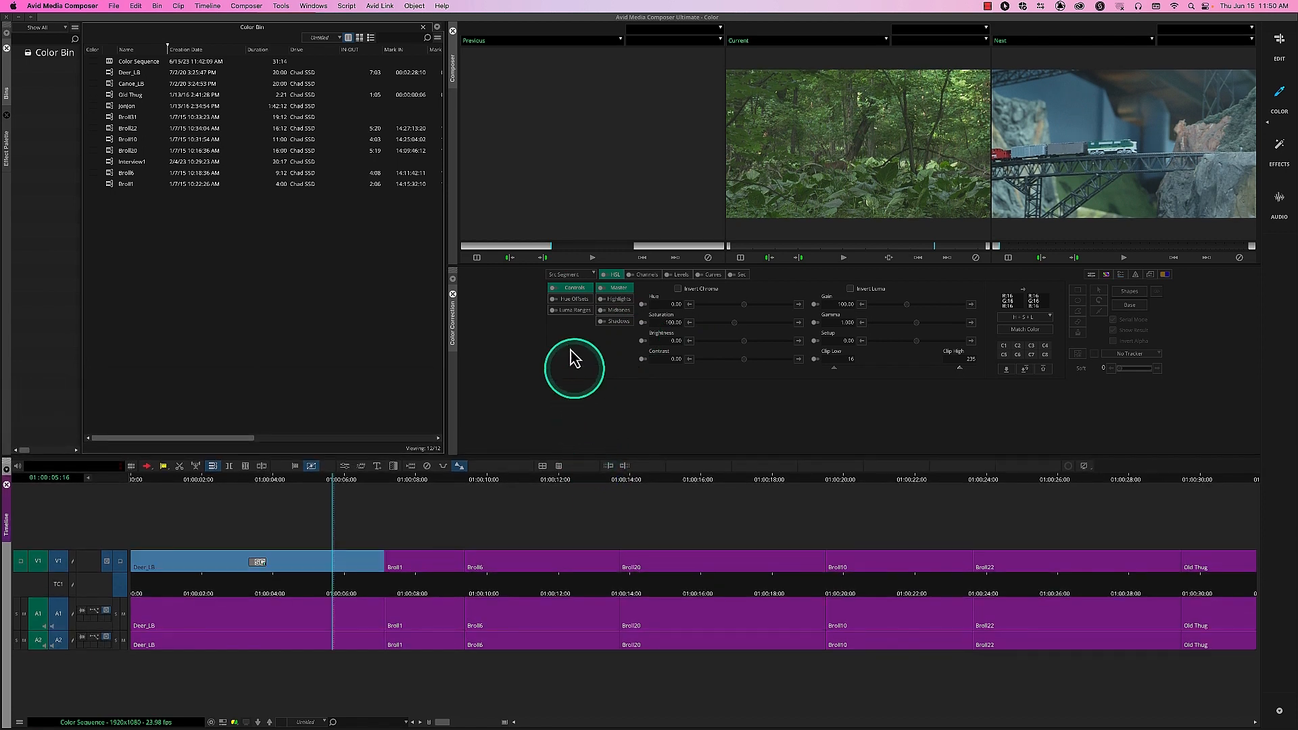
drag(567, 265, 570, 340)
drag(446, 279, 265, 292)
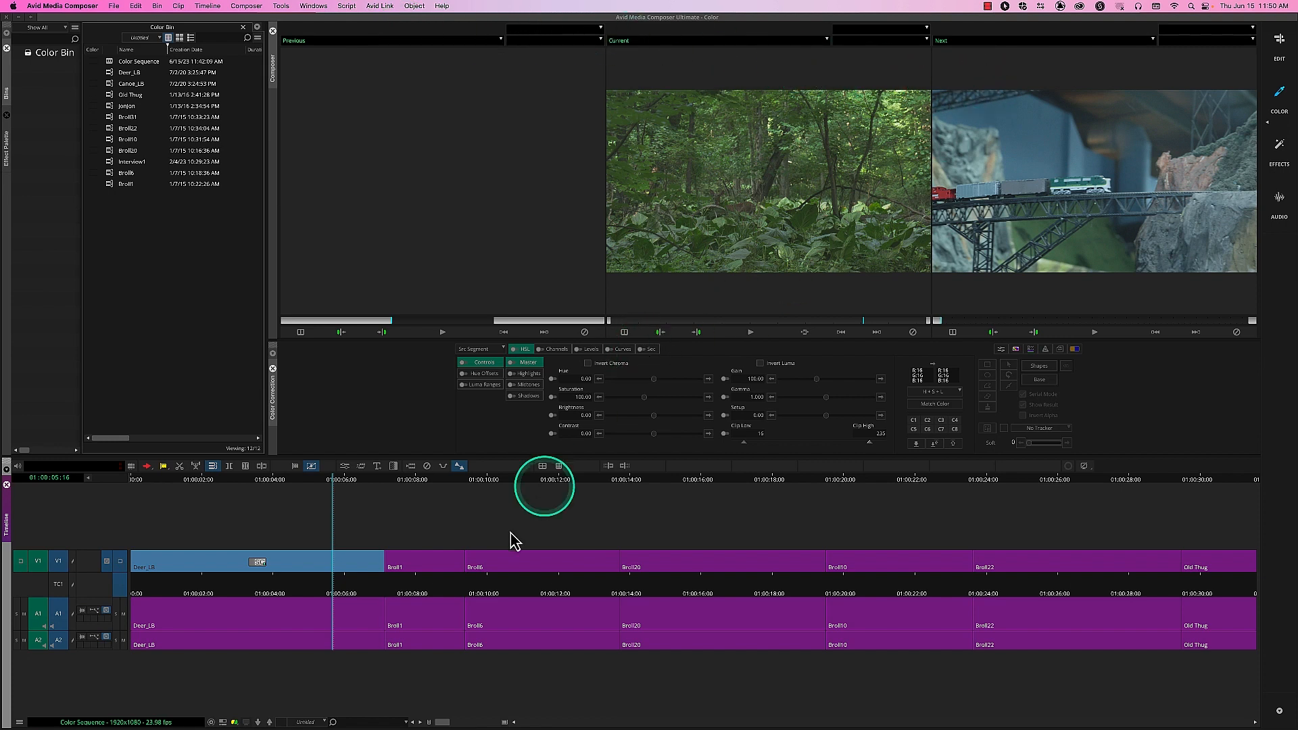
Park on Broll6, Broll10 and Broll20 in turn to compare each shot with its previous and next shots
click(500, 586)
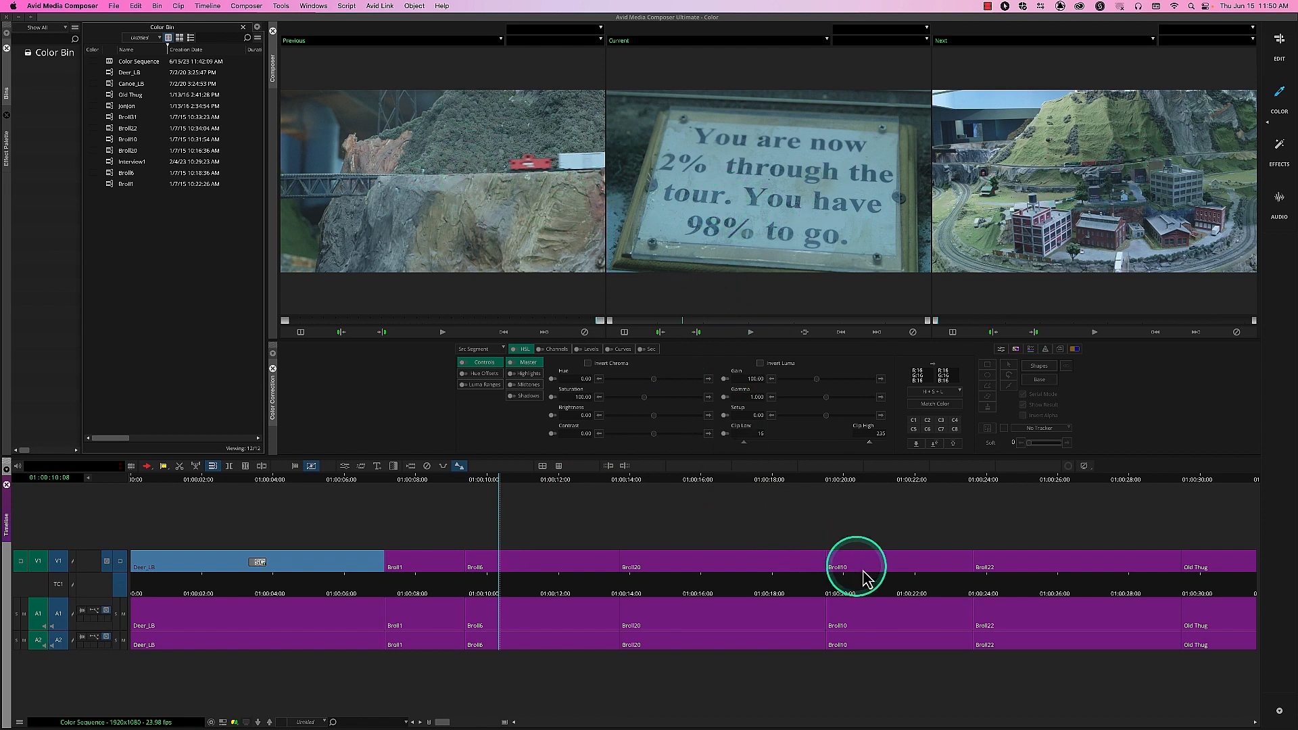
click(893, 594)
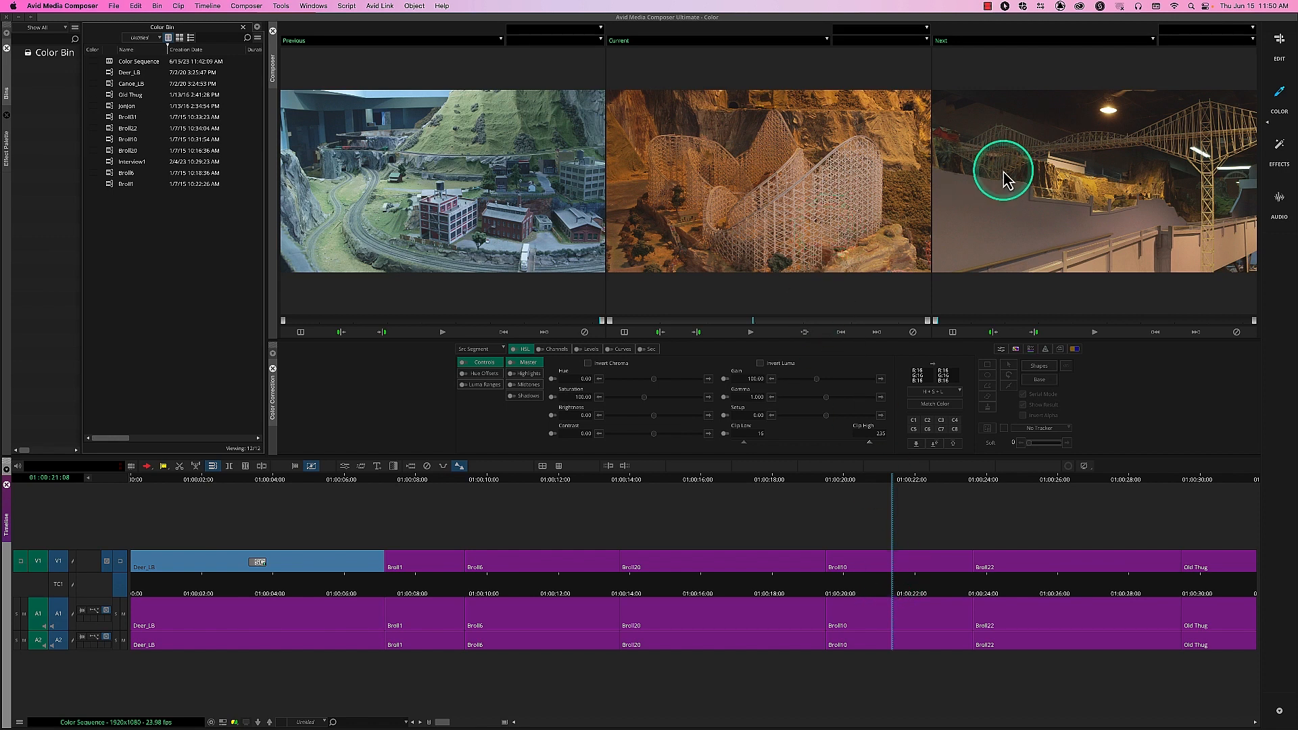
click(744, 588)
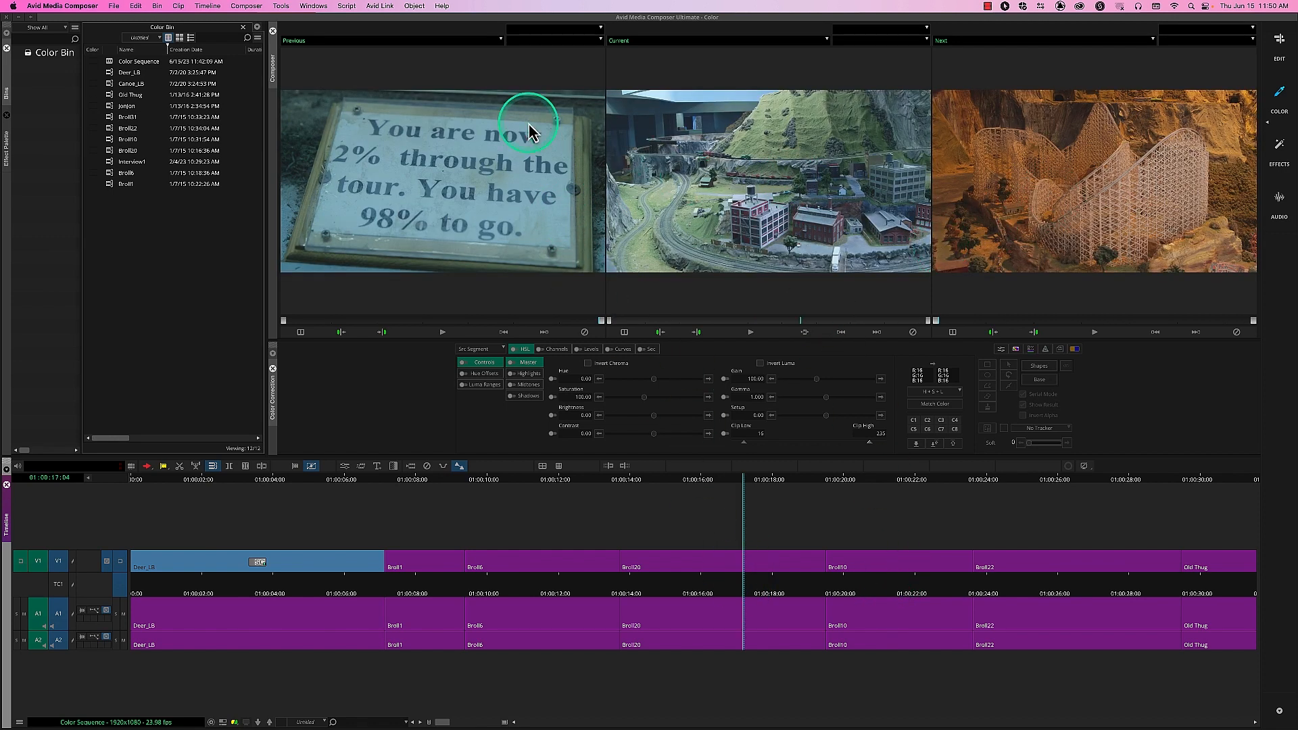
Show the Y Waveform in the monitor of the previous shot and set that monitor back to Previous
click(488, 41)
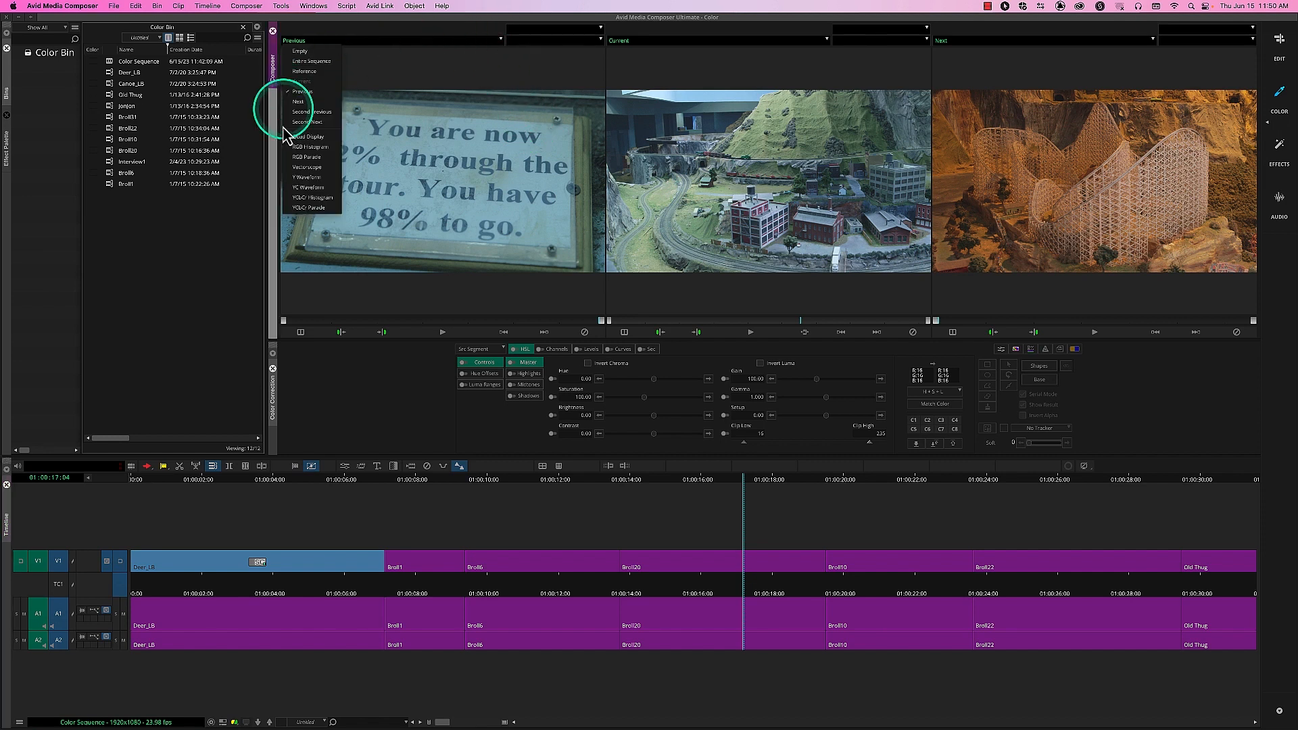
click(310, 177)
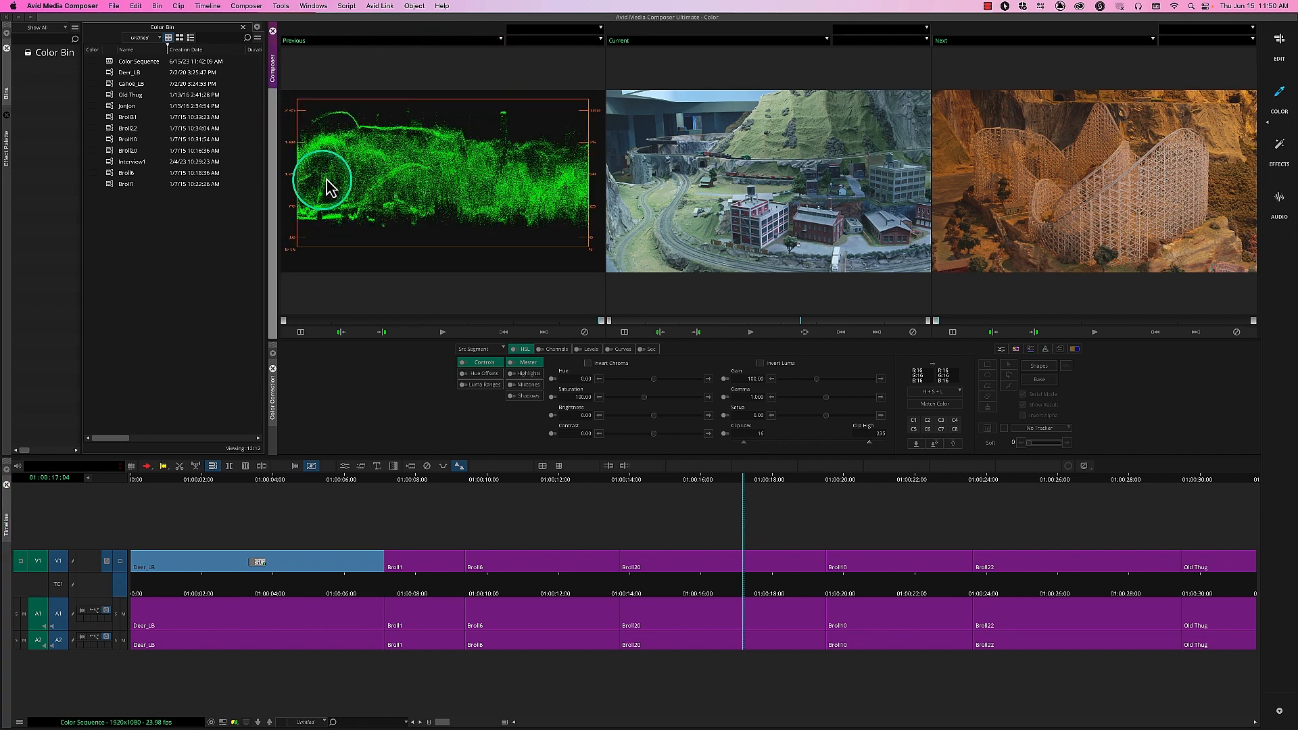
click(468, 42)
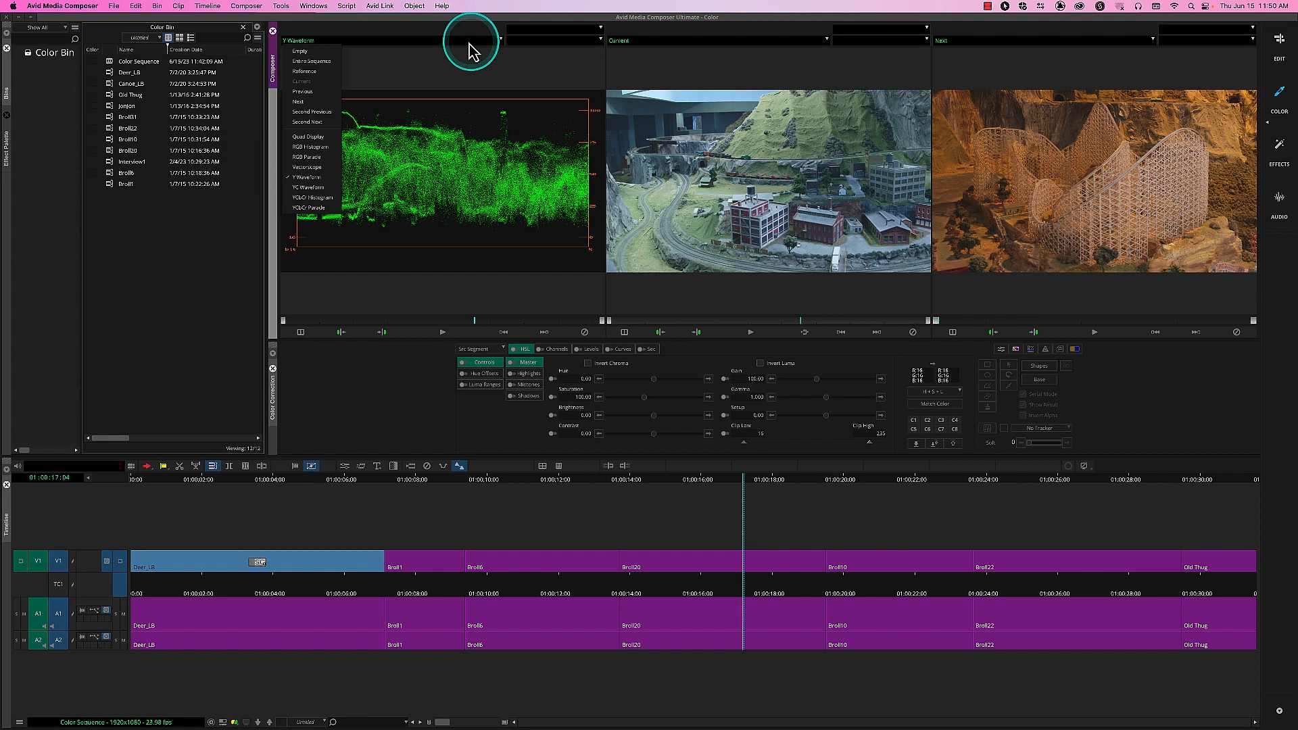
click(306, 91)
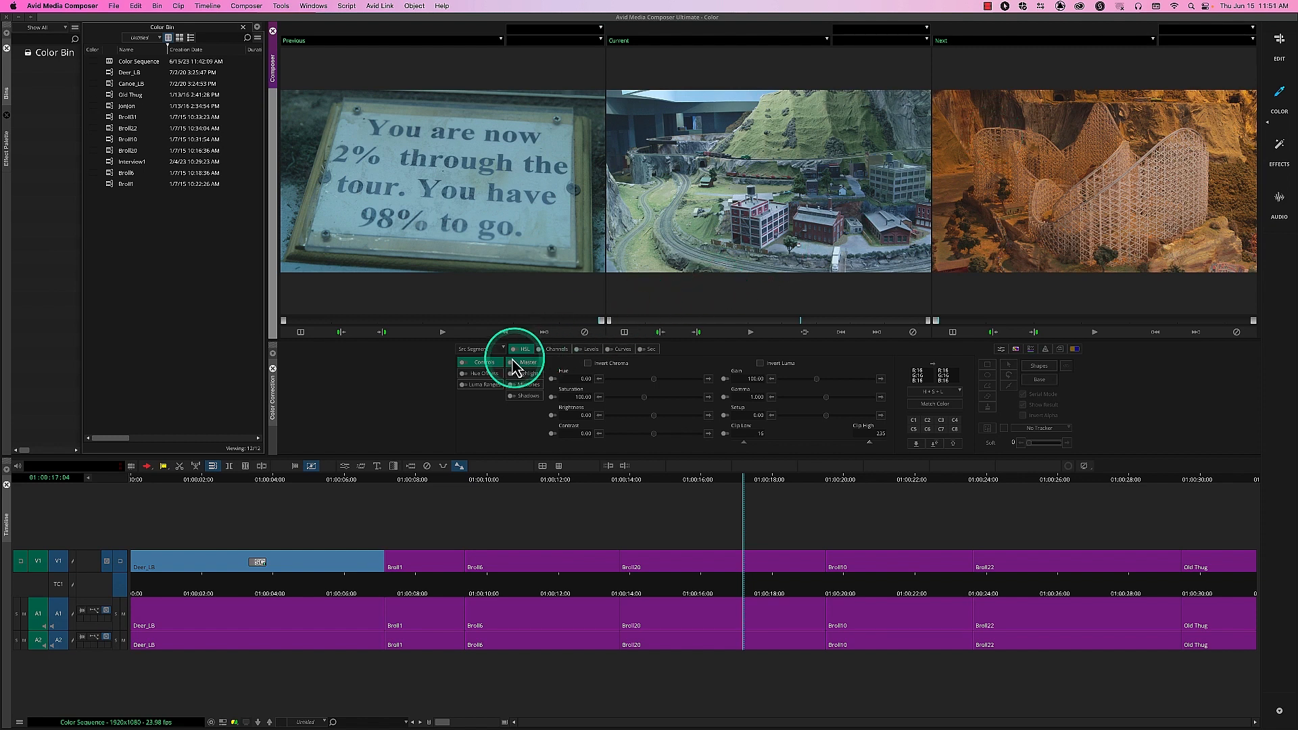
Park the playhead in the Broll20 clip at 01:00:15:16 and set the correction mode to CC Effect
click(690, 583)
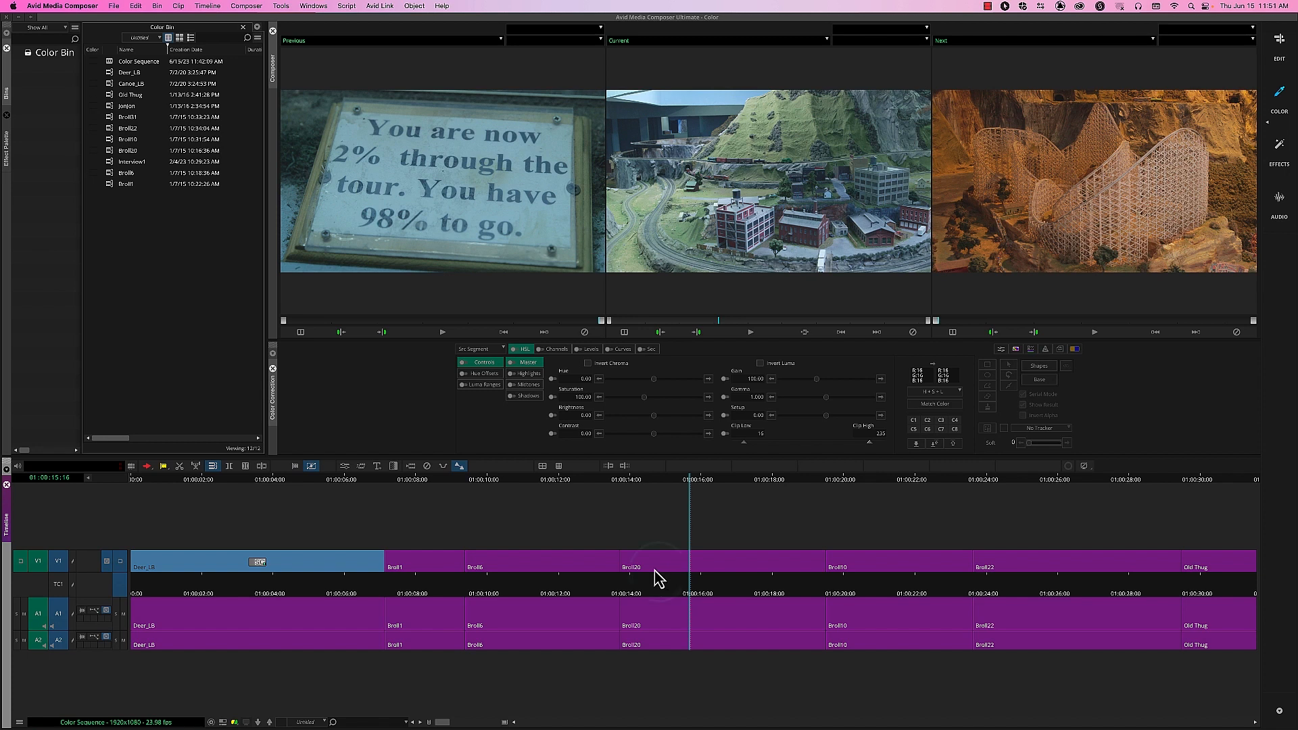
click(483, 355)
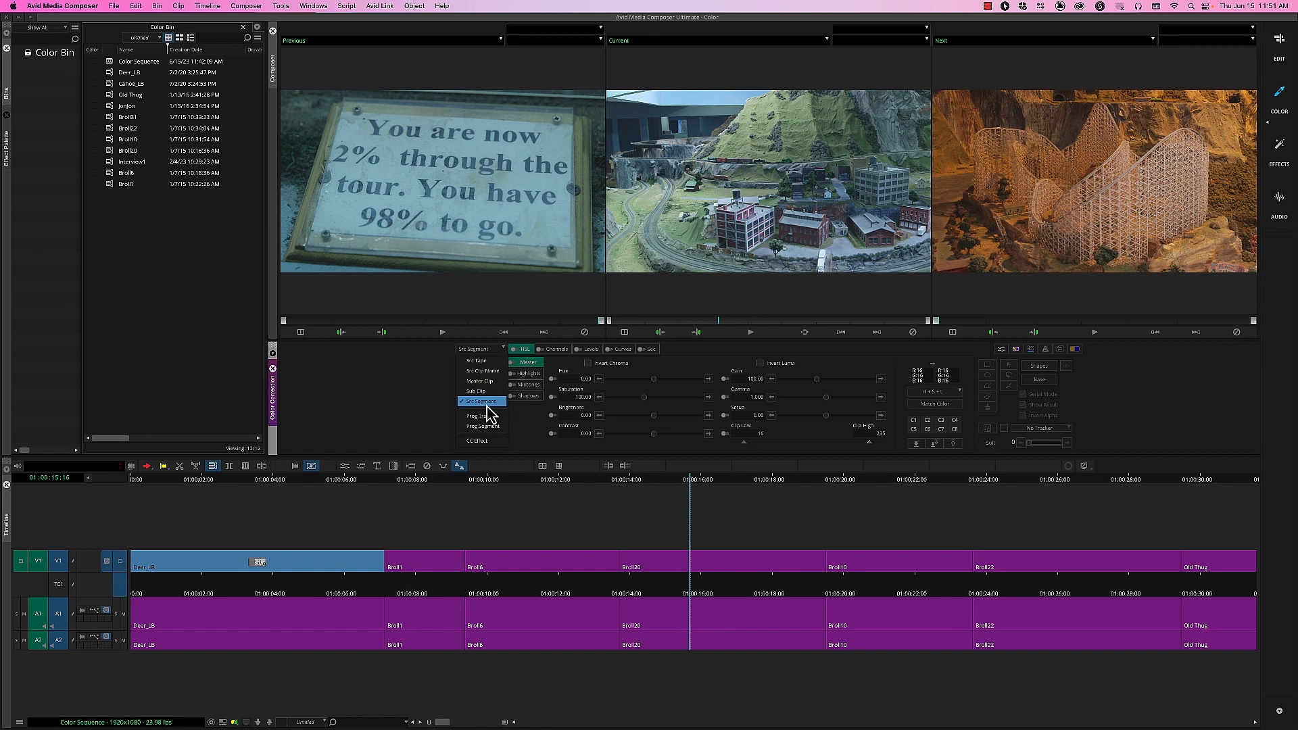
click(477, 372)
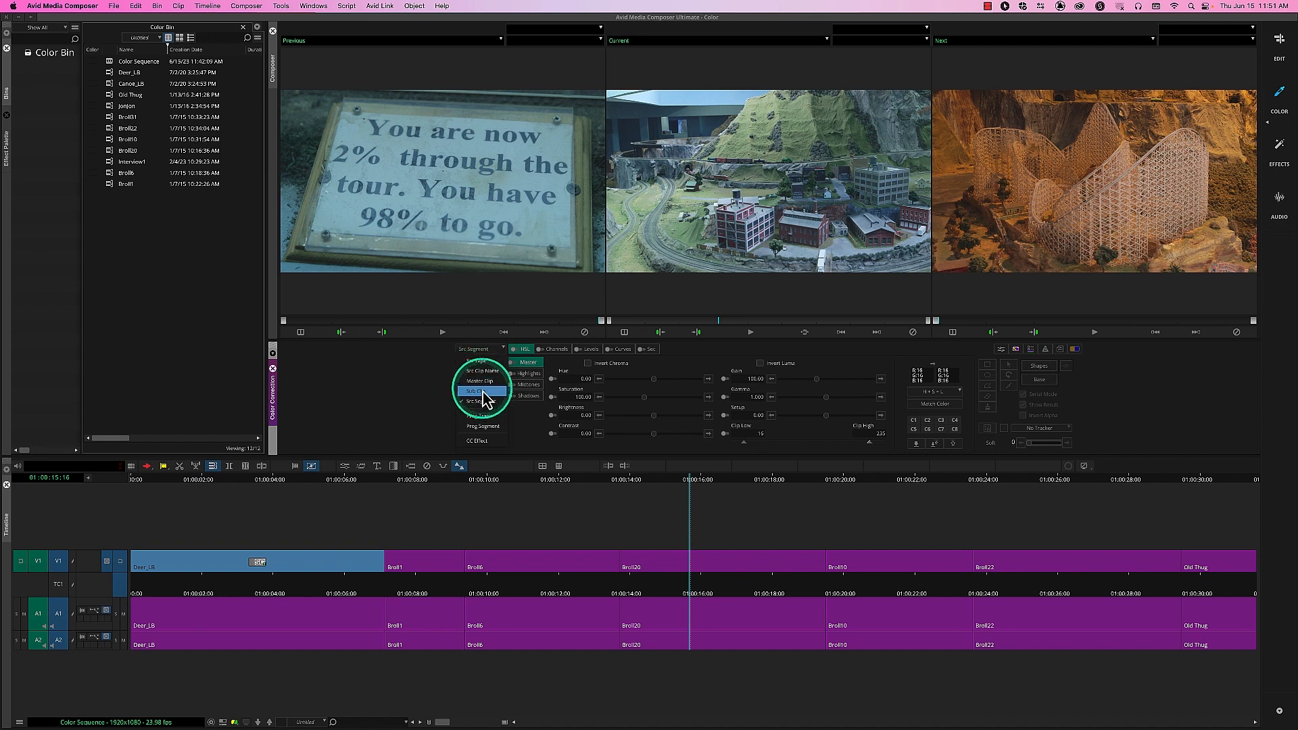
click(477, 441)
click(535, 448)
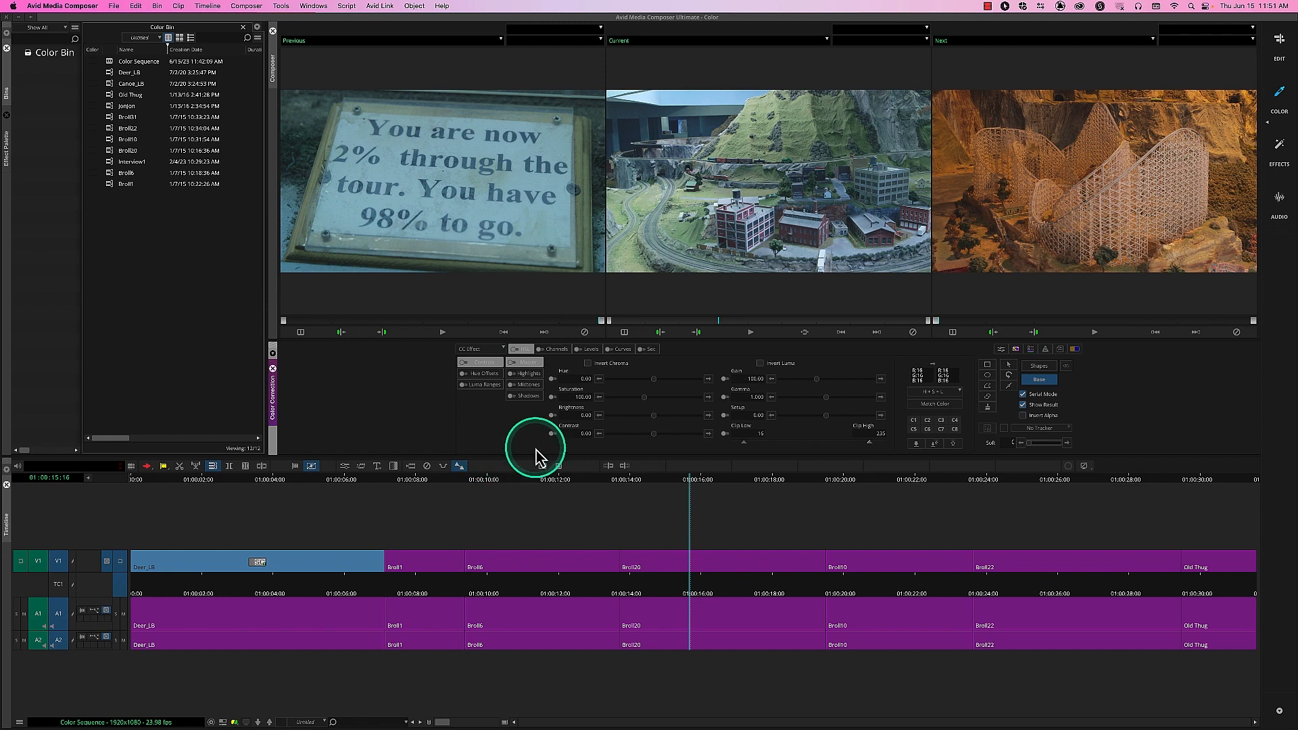
Look through the Channels, Levels, Curves and Secondary correction controls and return to HSL
click(557, 349)
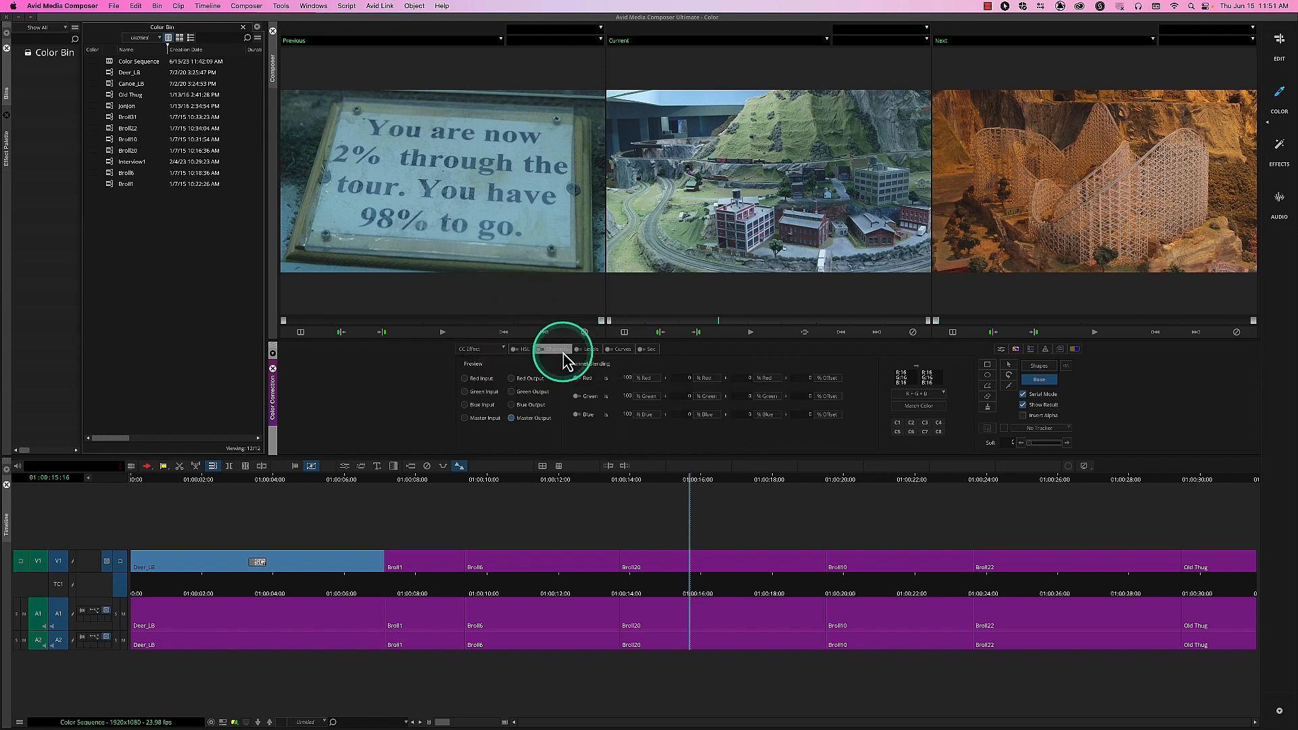
click(591, 350)
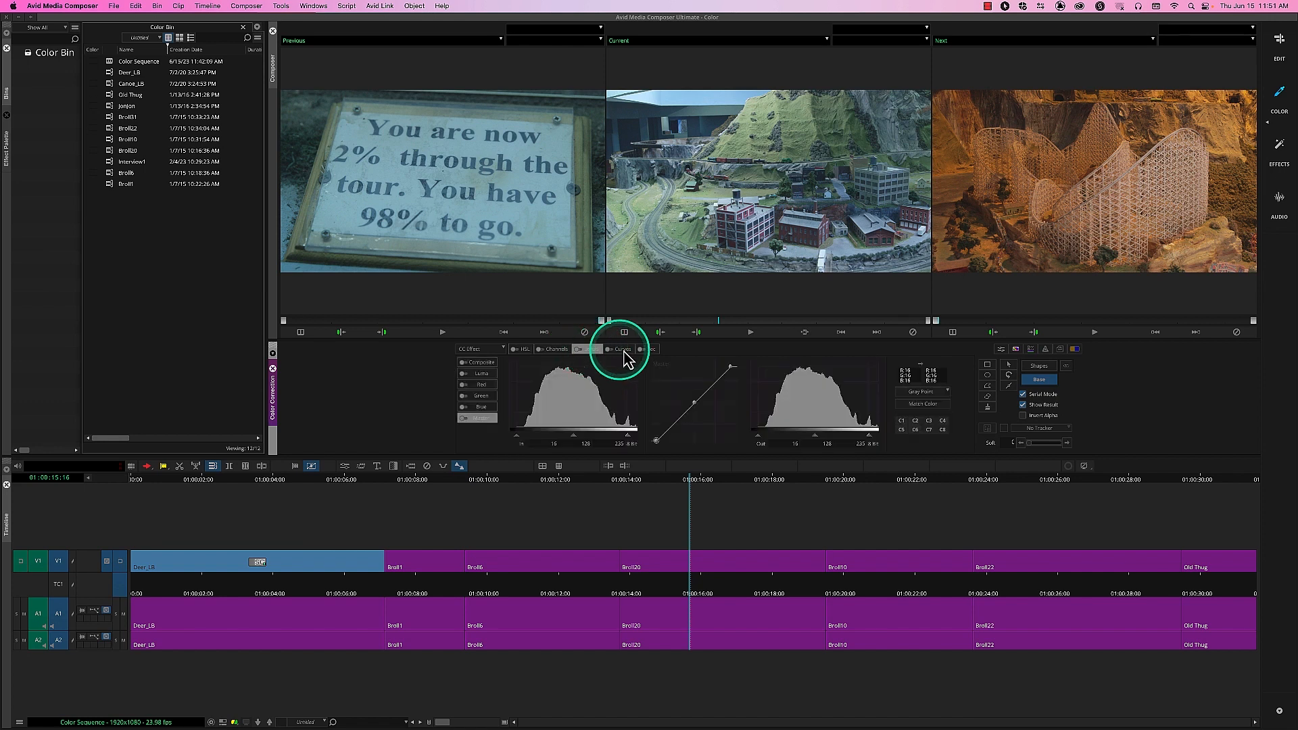
click(624, 351)
click(650, 350)
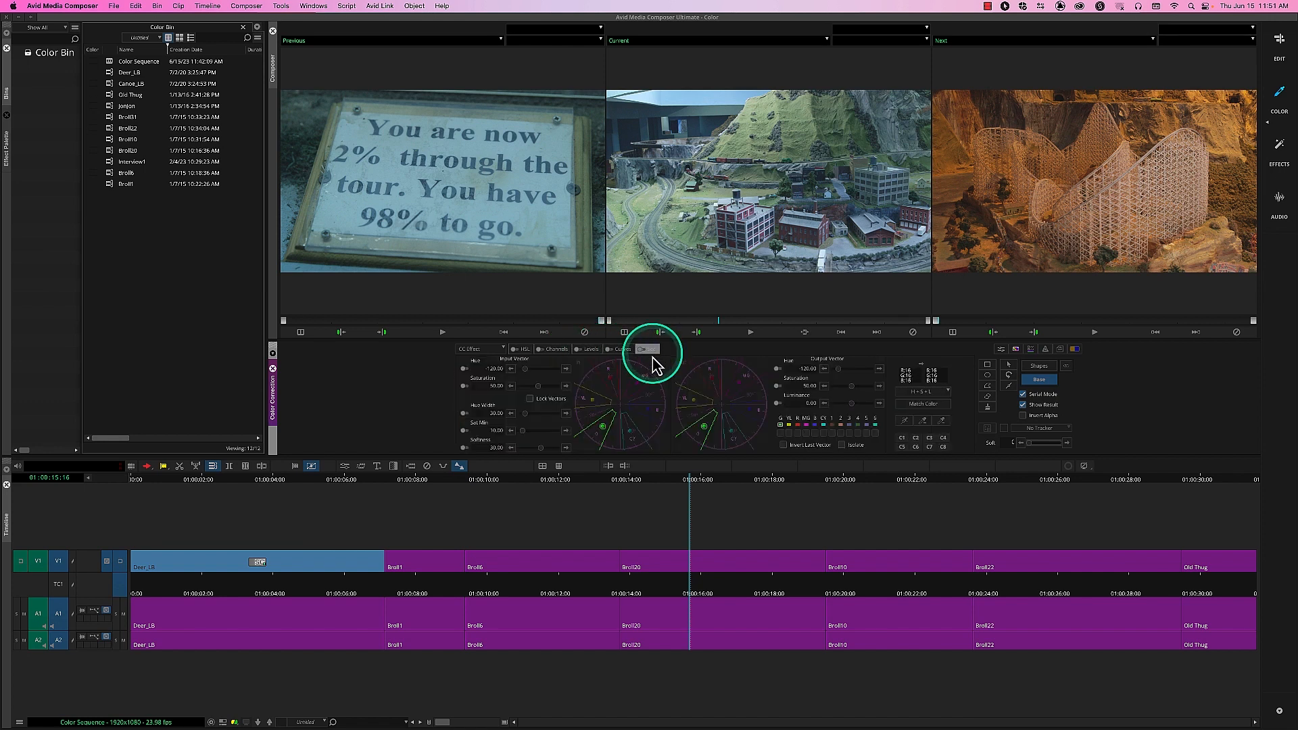
click(524, 349)
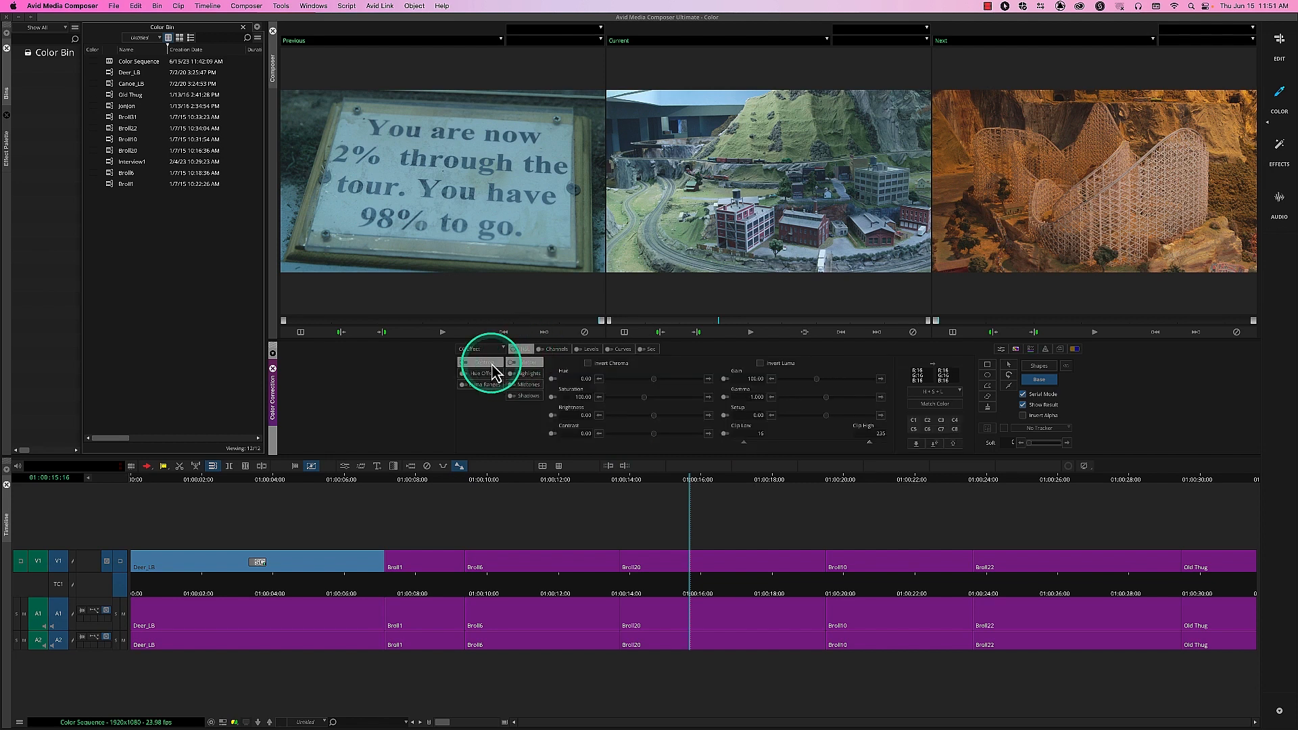
Examine the HSL Hue Offsets, Luma Ranges and Controls, revisit Curves and Levels, and return to HSL
click(493, 373)
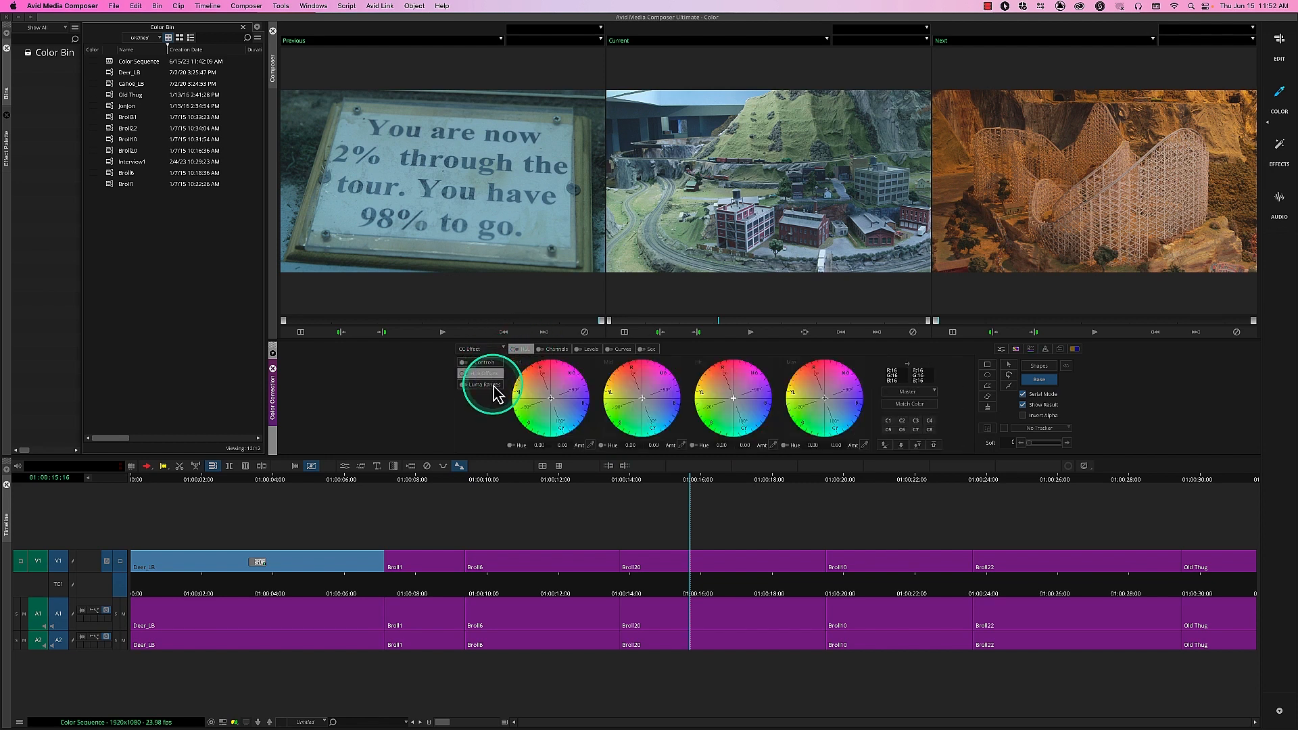
click(494, 384)
click(493, 363)
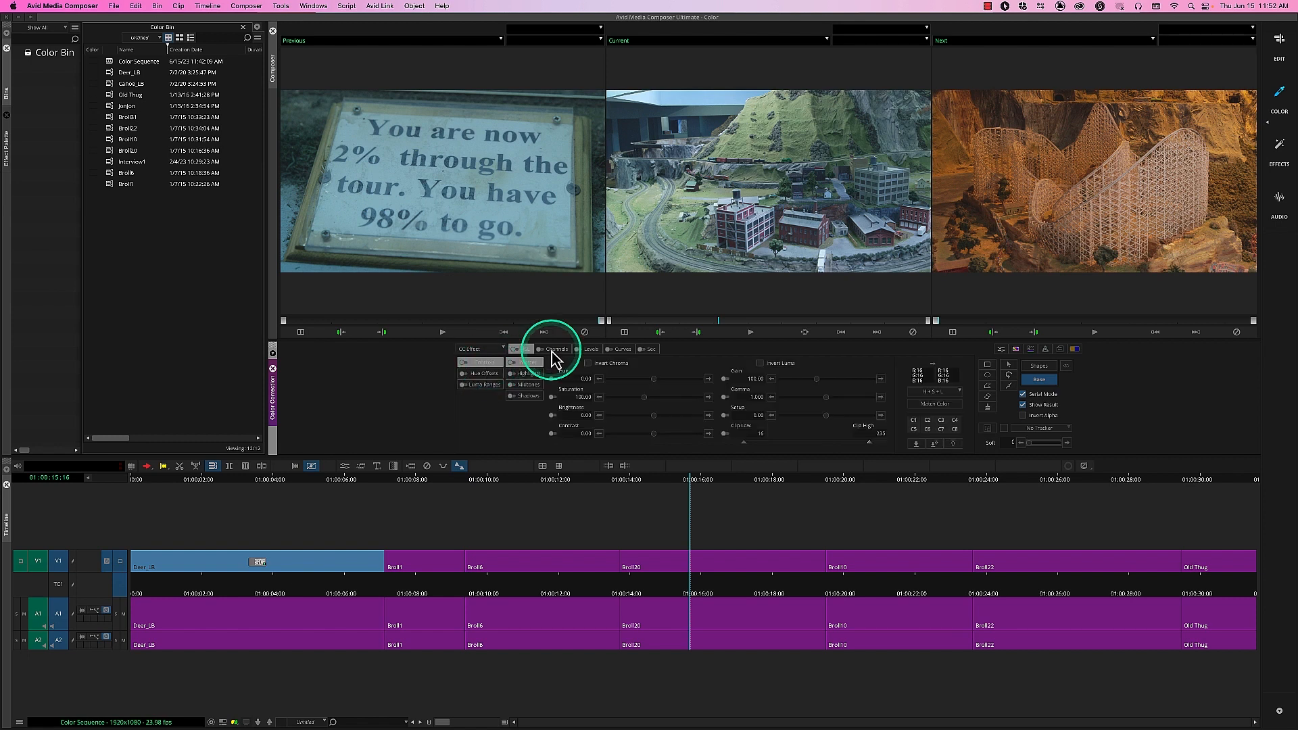
click(621, 350)
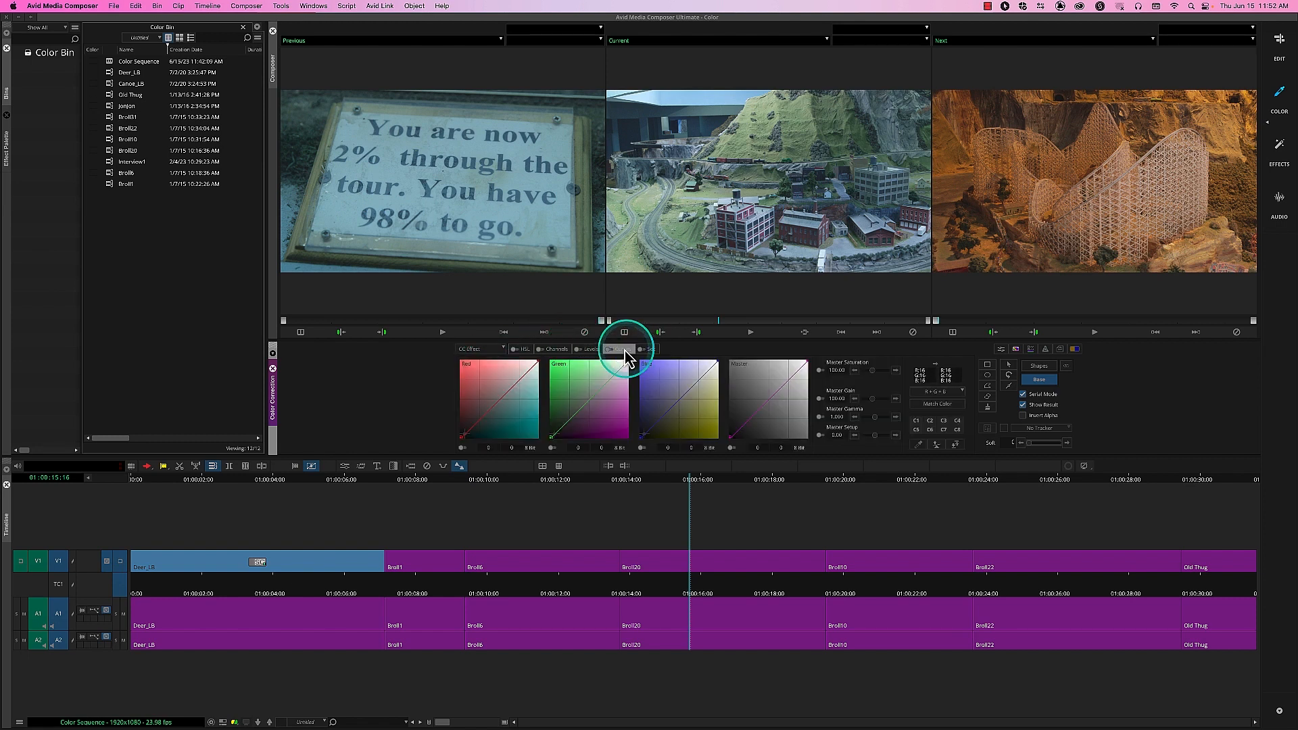
click(588, 349)
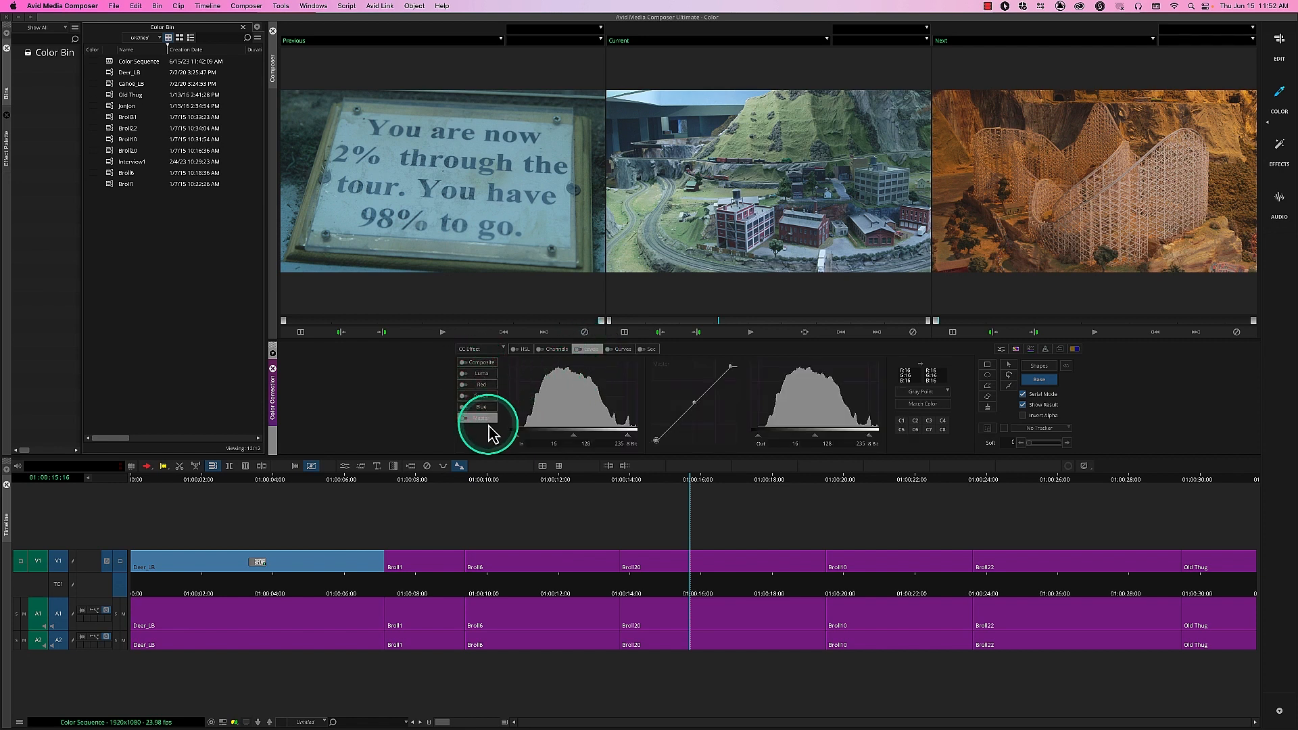
click(529, 349)
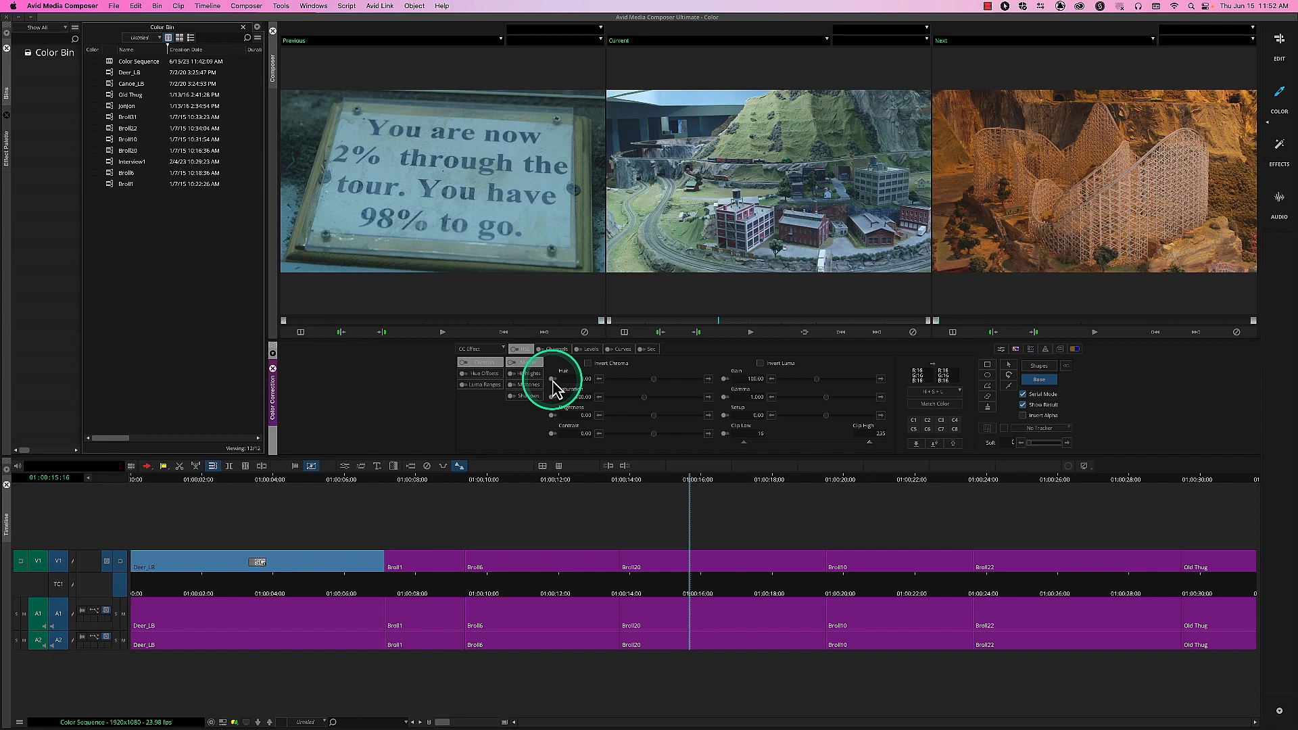
Try adding a color correction to Broll20 by enabling the HSL group and then Contrast, undoing each addition
click(516, 350)
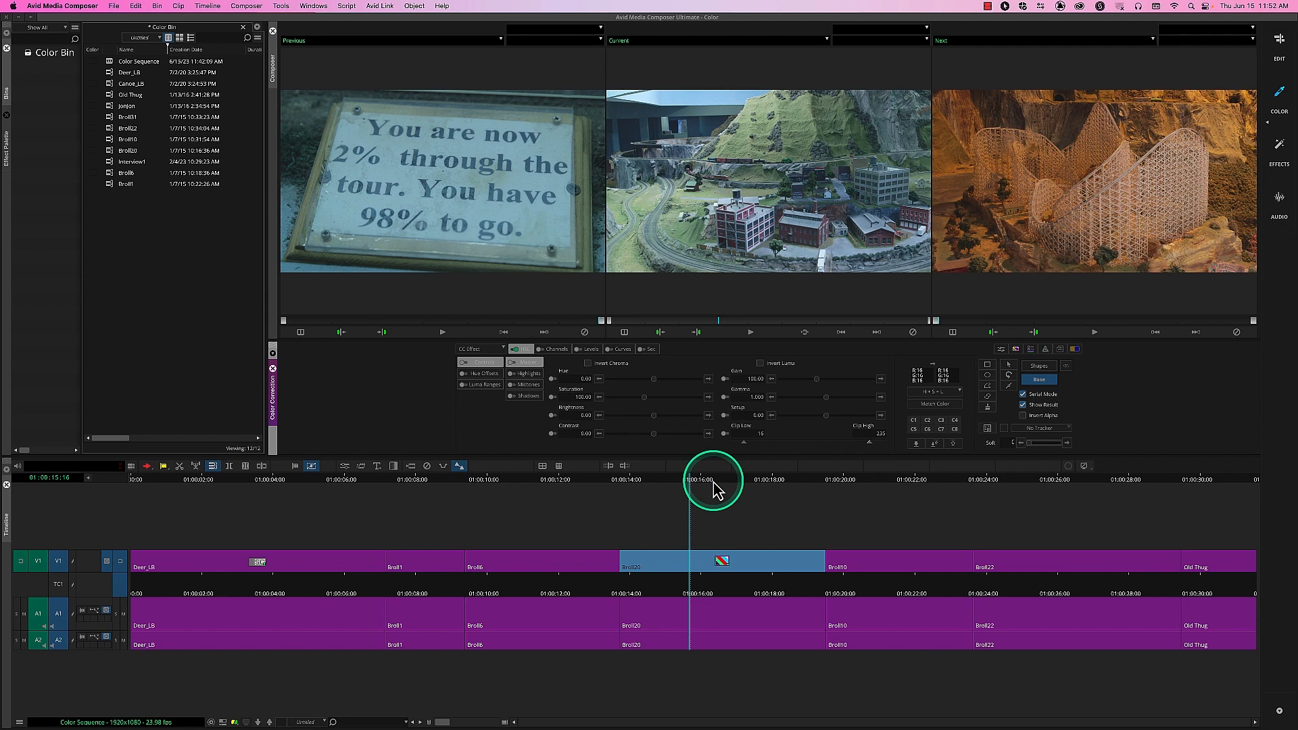
key(super+z)
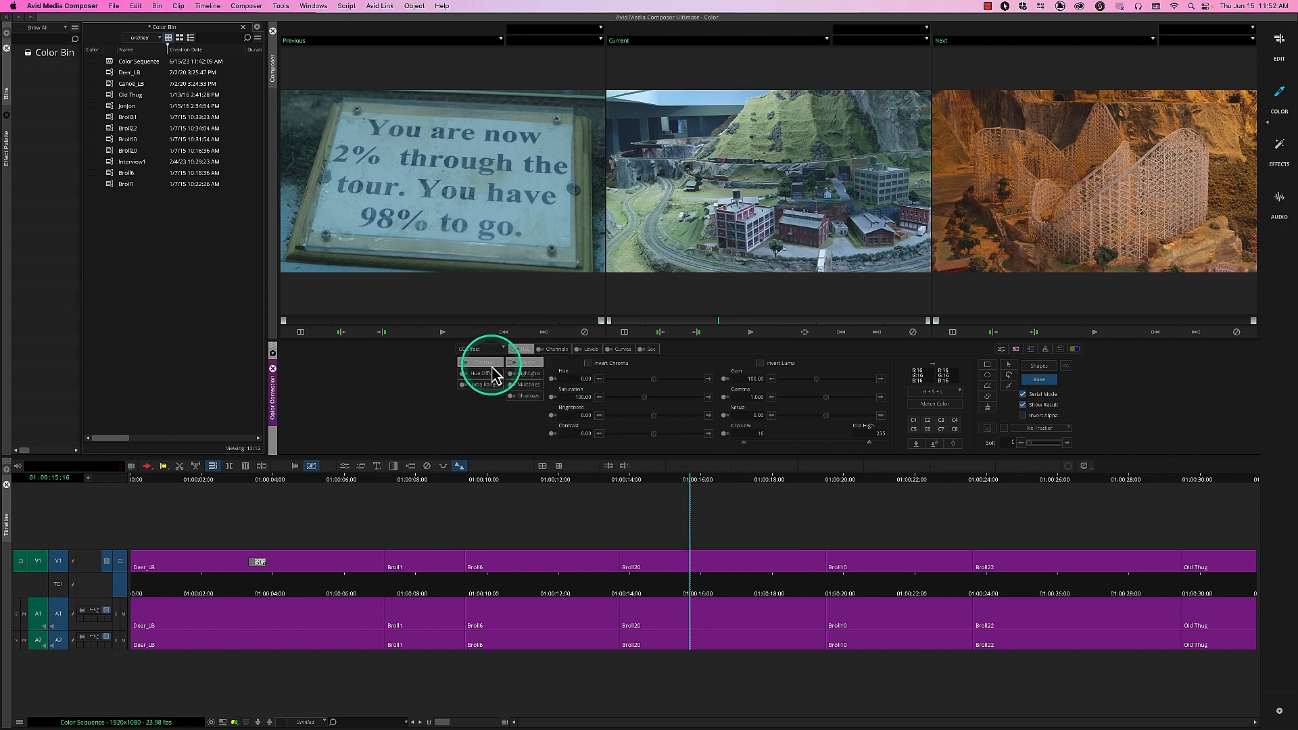
click(553, 433)
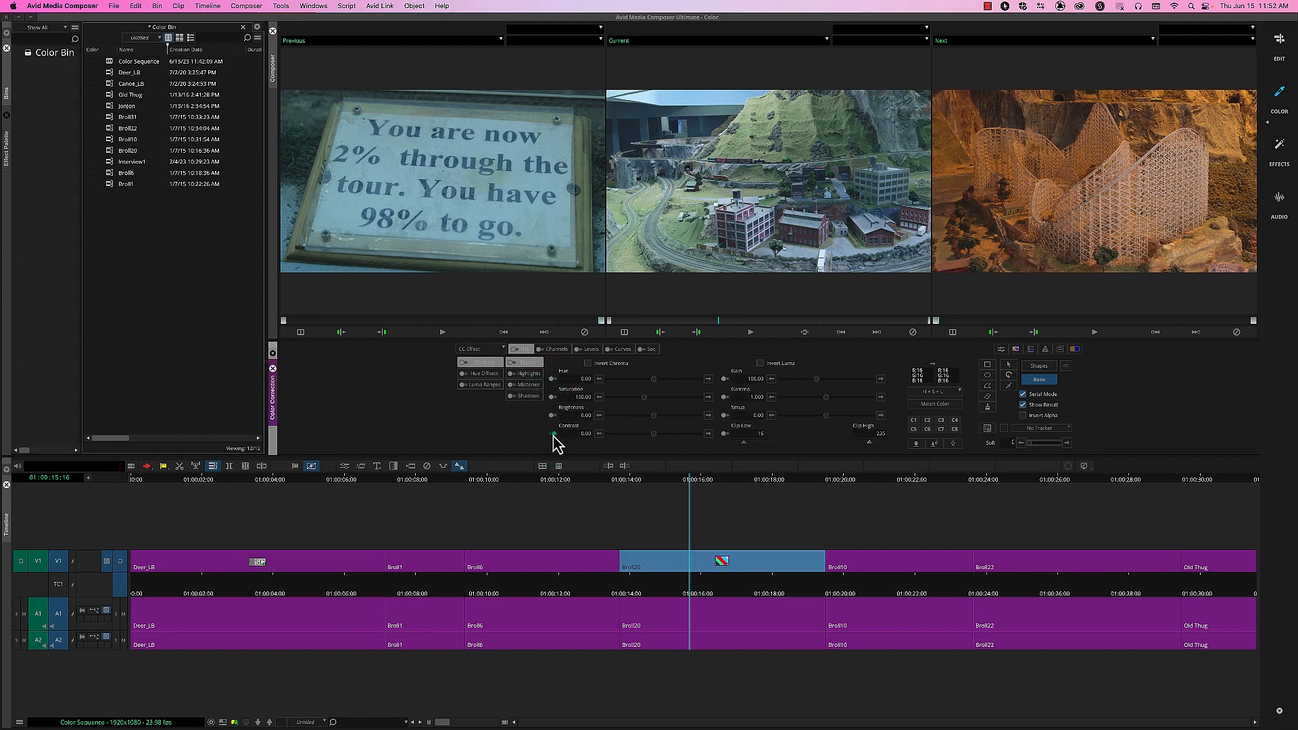
key(super+z)
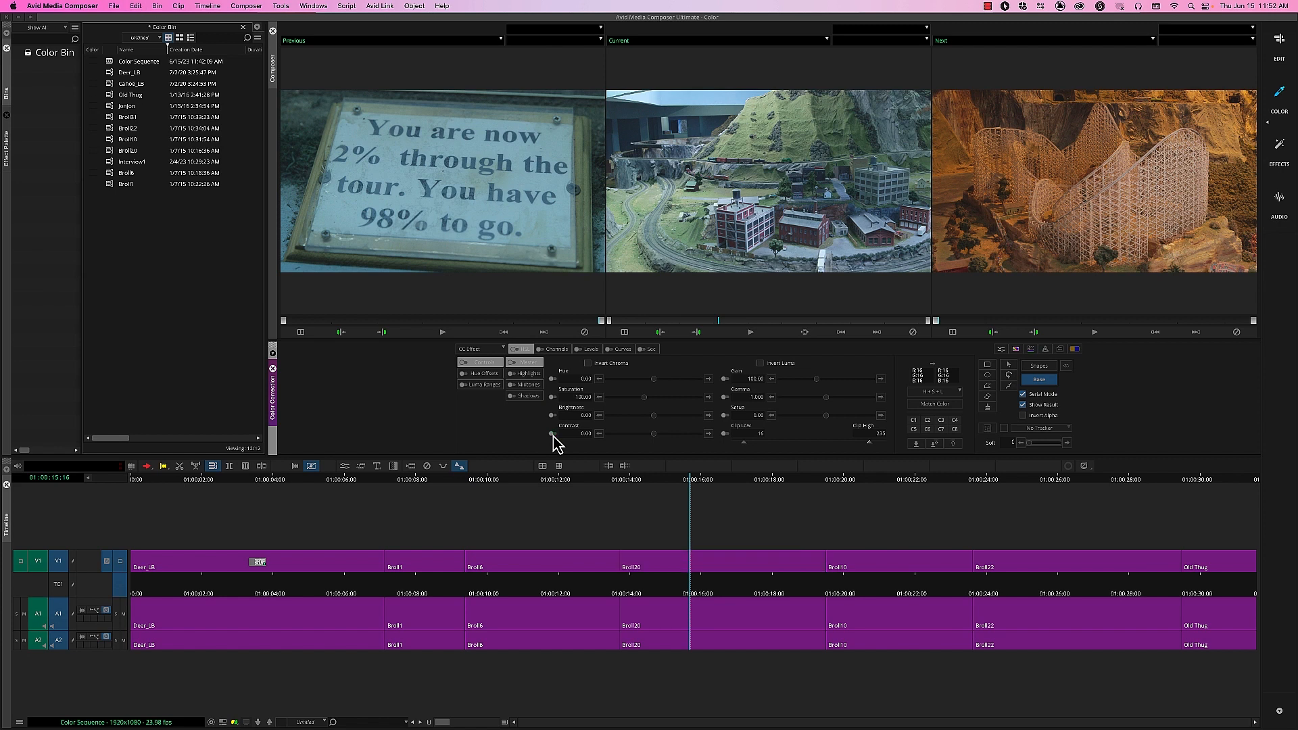
Open the Effect Palette, view the Color Correction Presets category and display the Image category's effects
click(6, 148)
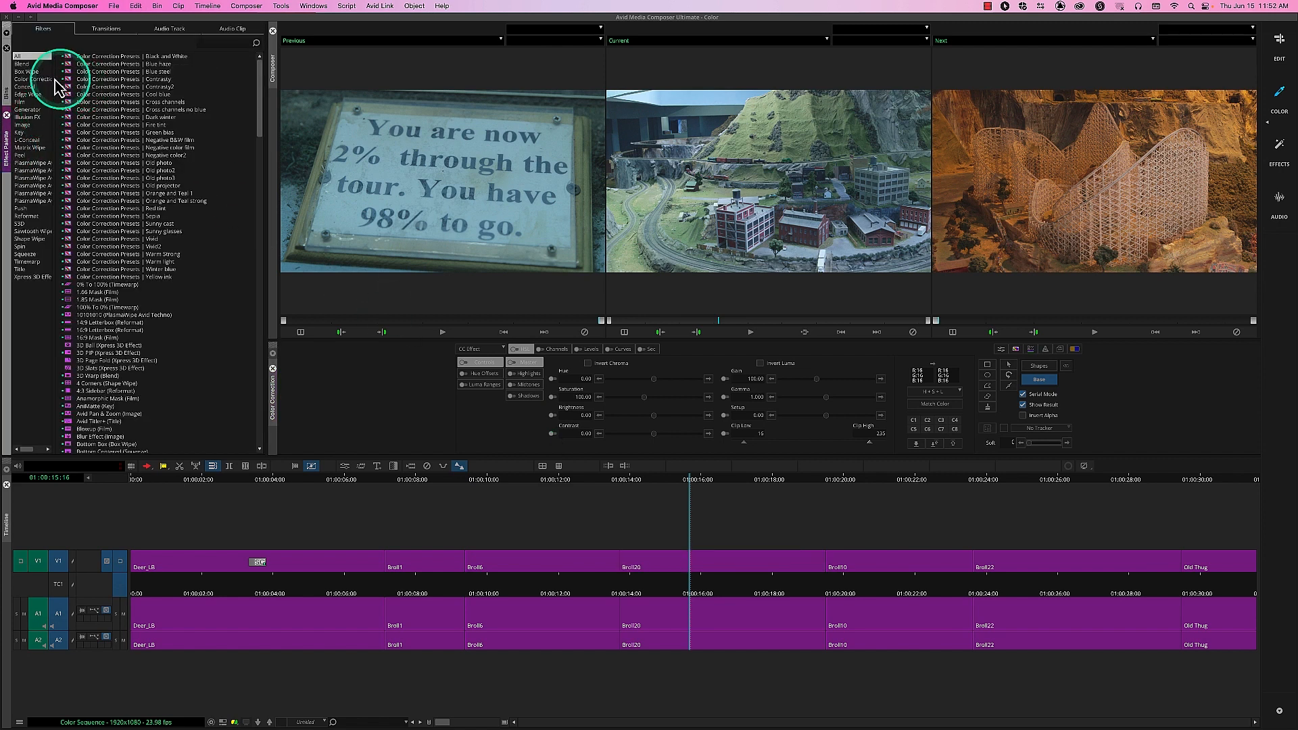
click(34, 80)
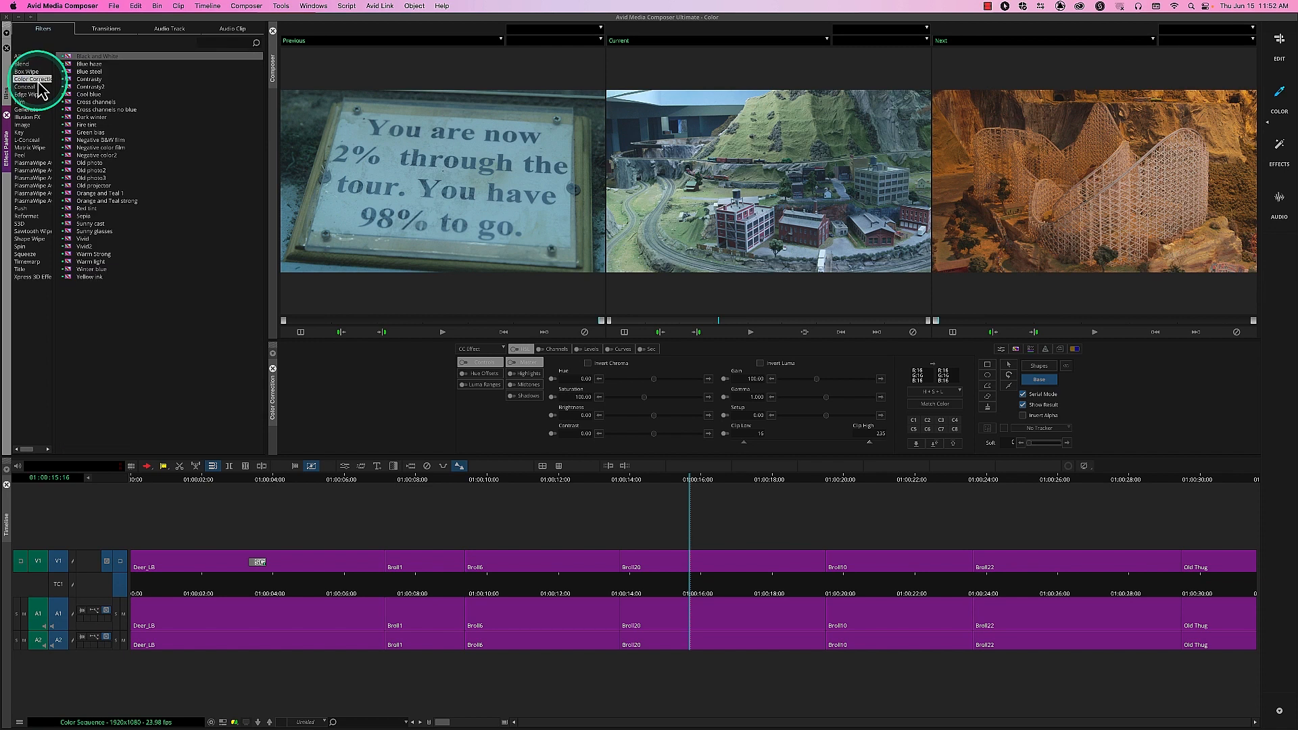
click(26, 125)
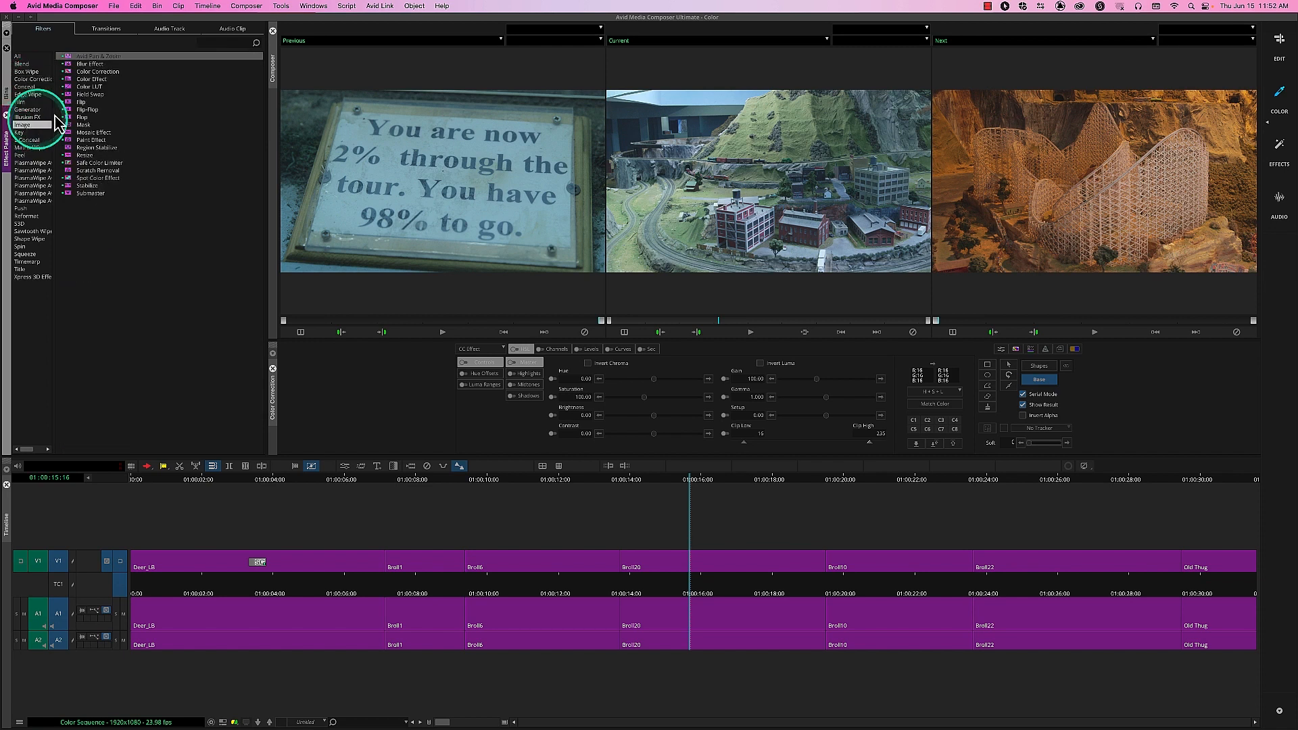
Try applying the Color Correction effect from the Image category to Broll20 on V1
drag(93, 76, 724, 570)
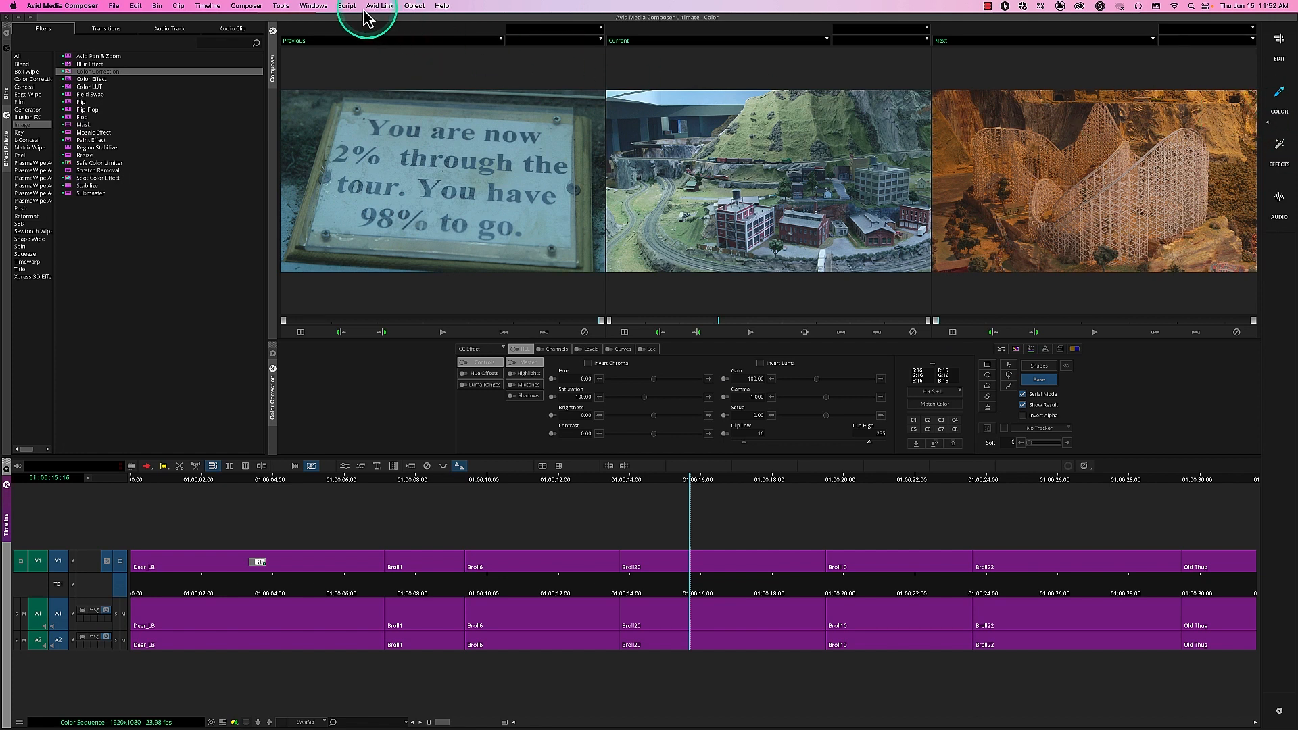
Switch to the Edit workspace and return to the Color workspace
click(311, 8)
mouse_move(335, 21)
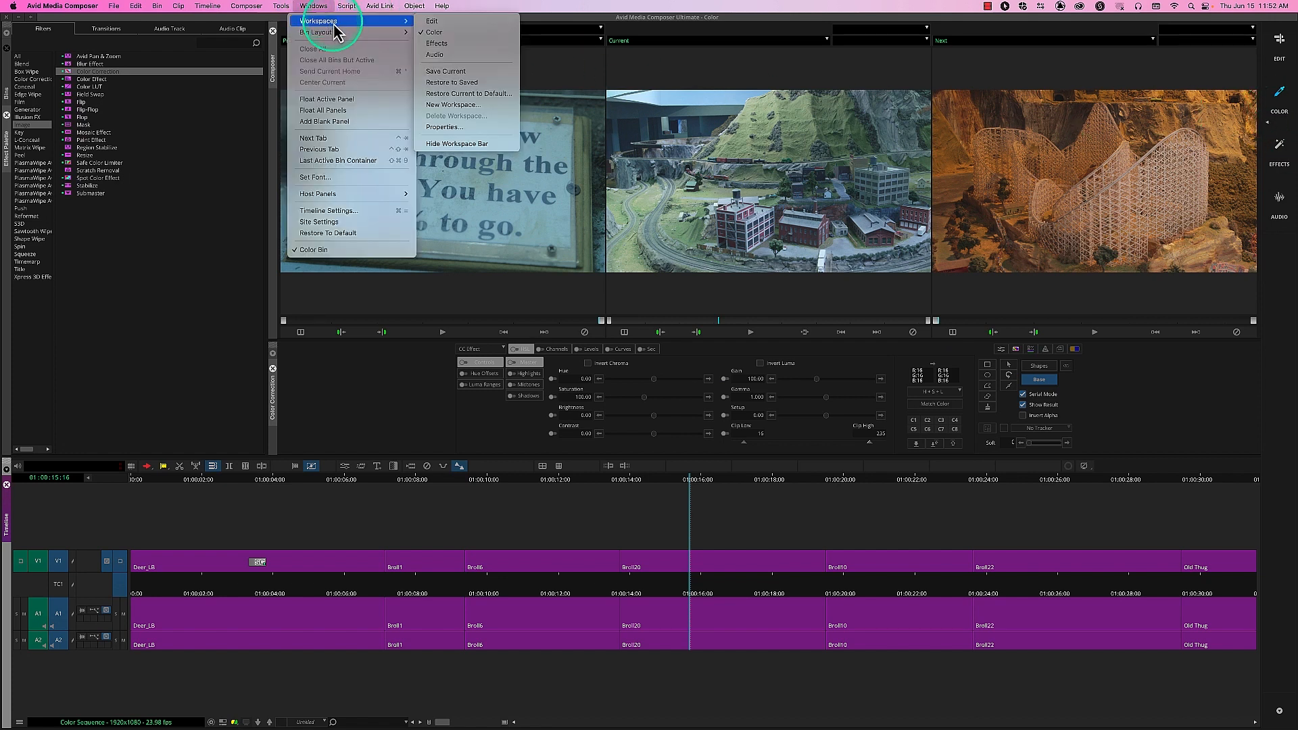
click(434, 21)
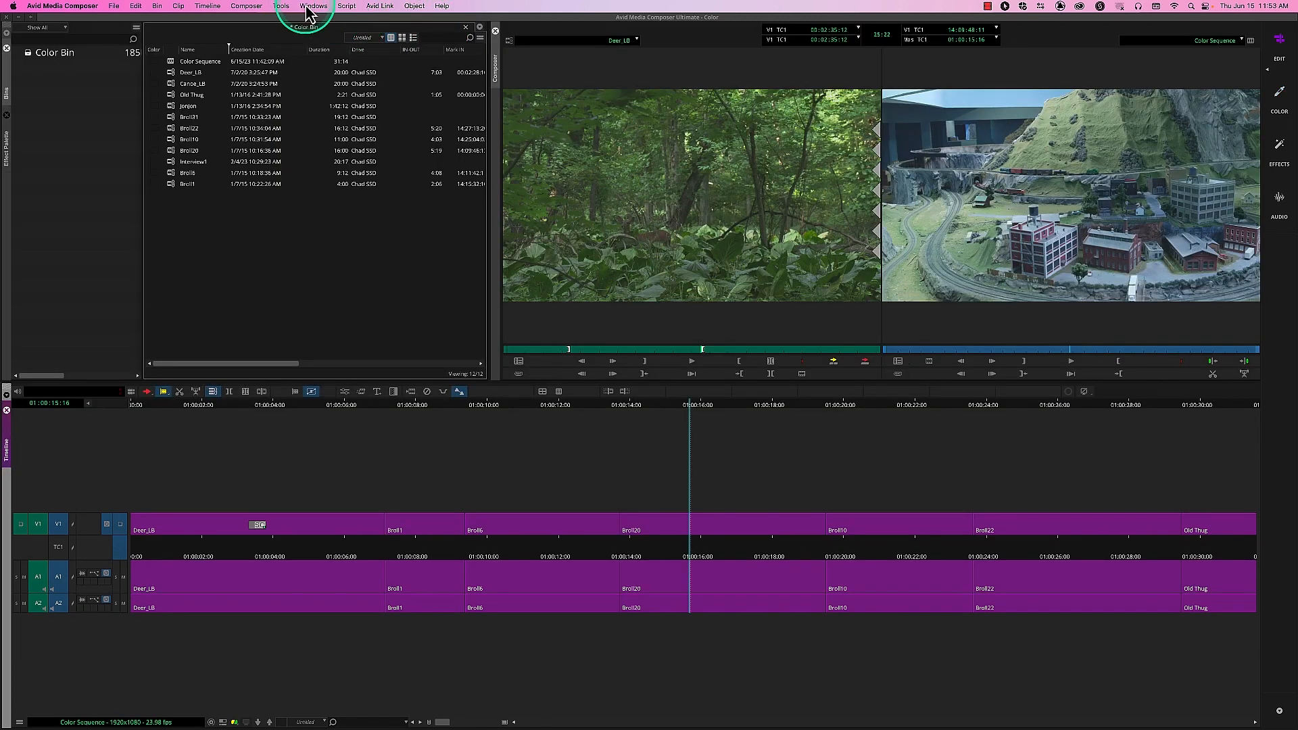
click(309, 8)
mouse_move(334, 21)
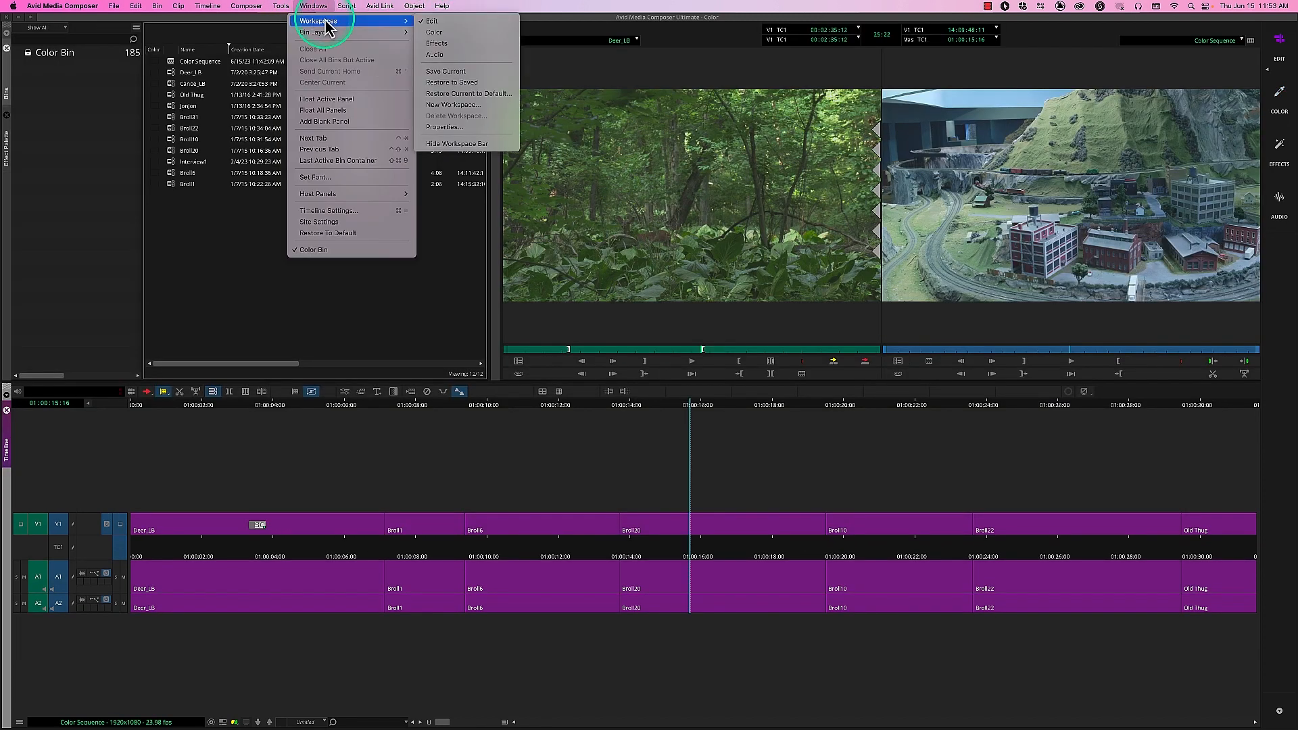
click(433, 32)
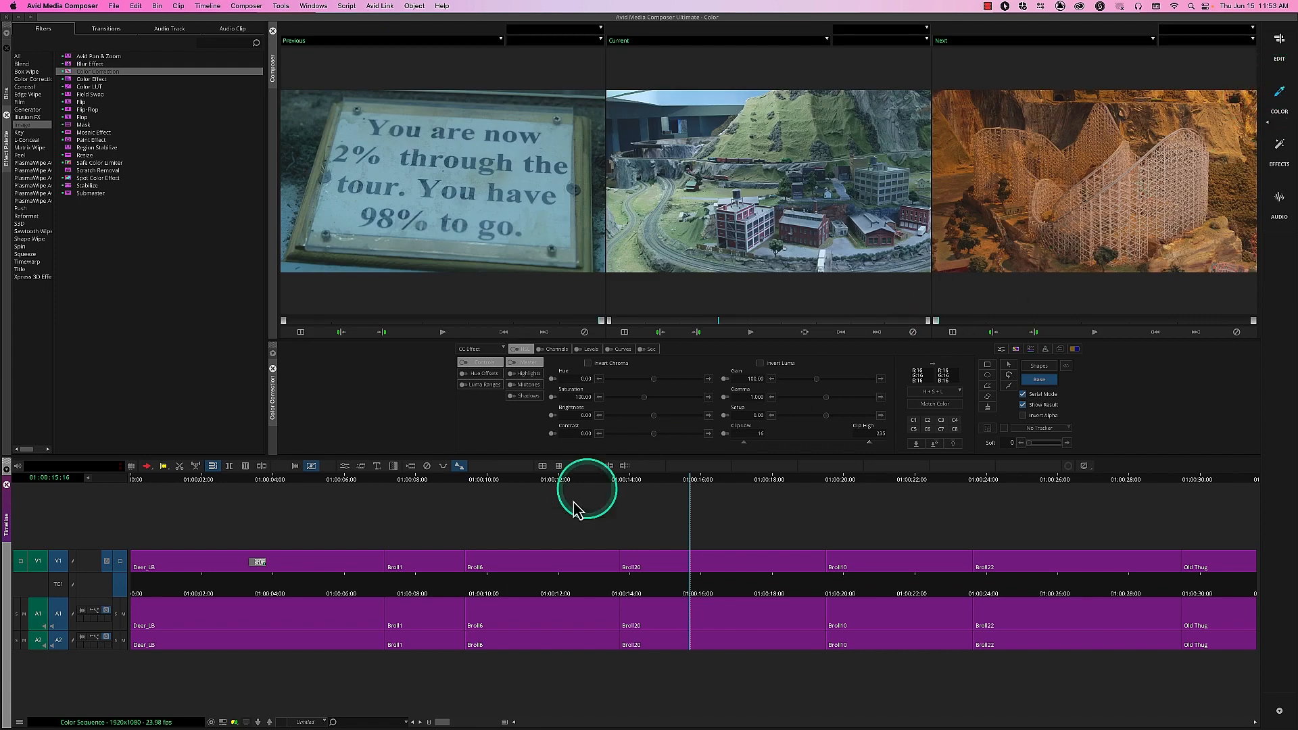
Try adding a color correction to Broll20 by enabling Brightness and then the HSL group, undoing each addition
click(552, 417)
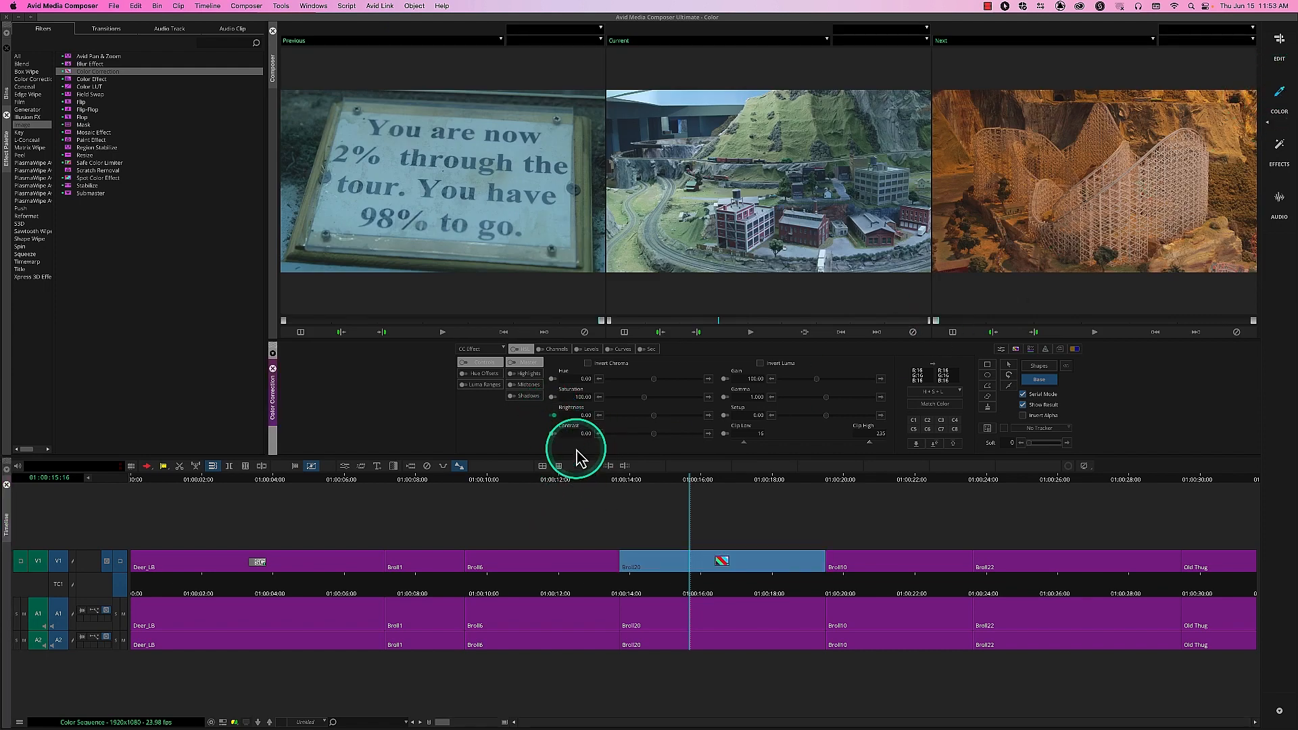
key(super+z)
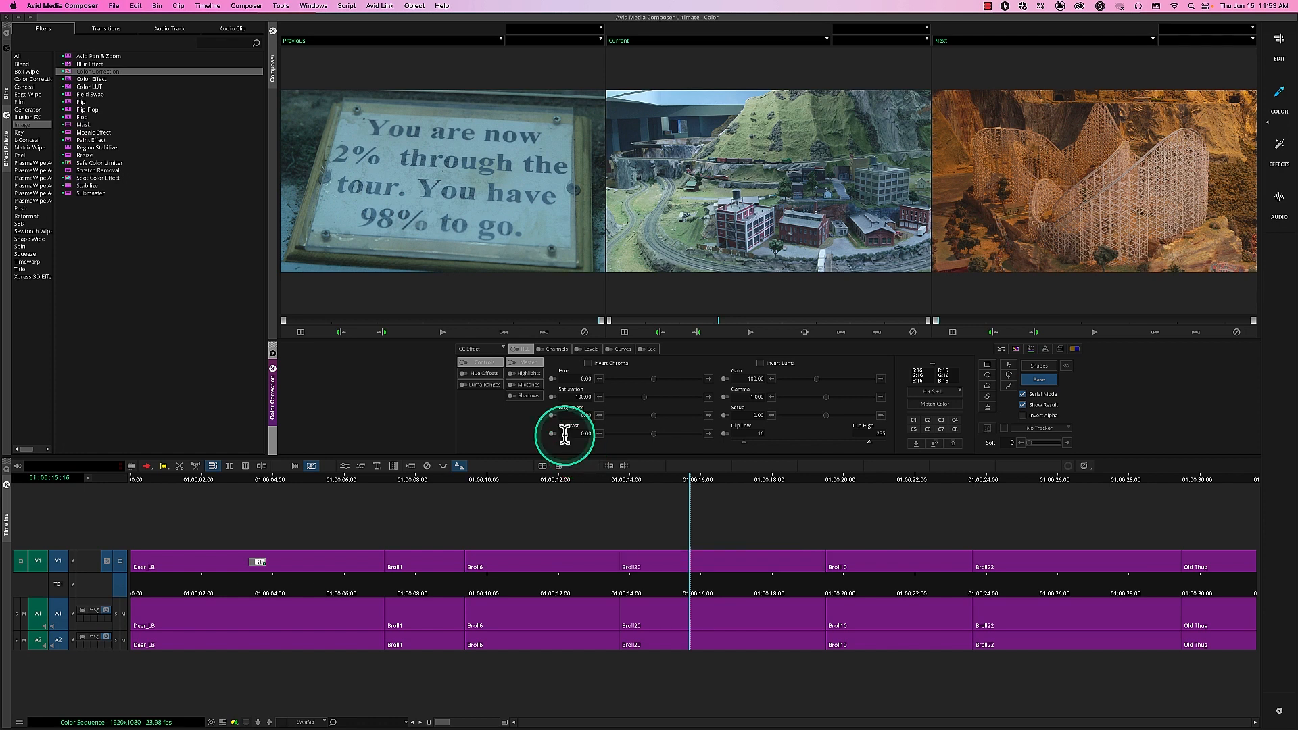
click(515, 350)
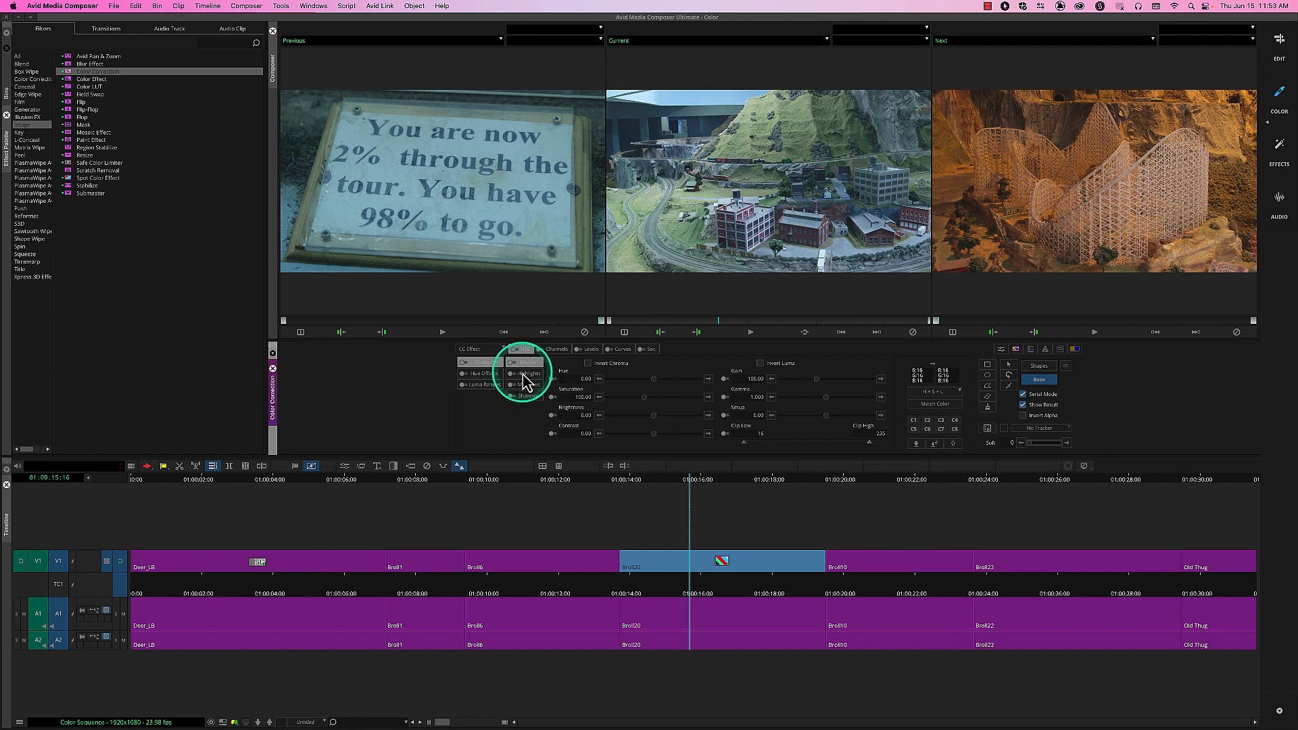
key(super+z)
key(super+z)
key(super+z)
key(super+z)
key(super+z)
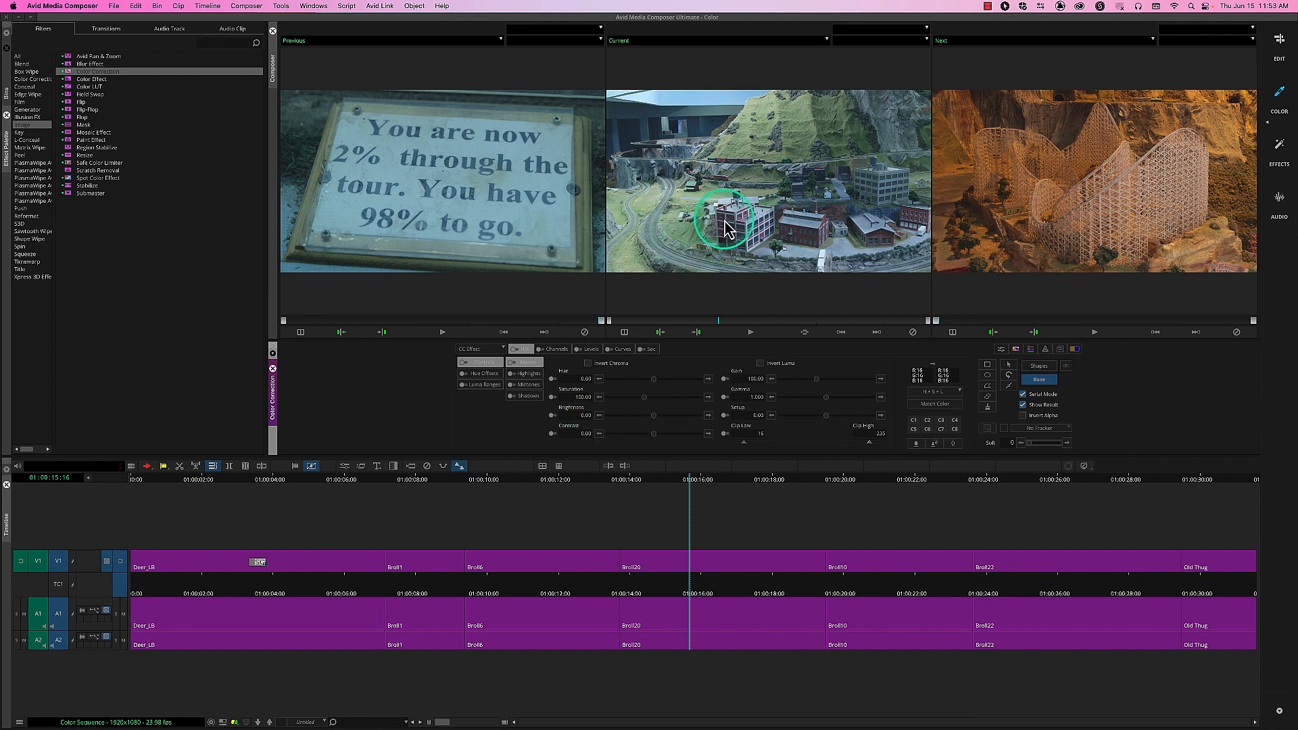
Park the playhead at 01:00:17:02 in Broll20, try Invert Chroma and Invert Luma together, and turn both off
drag(687, 580, 742, 583)
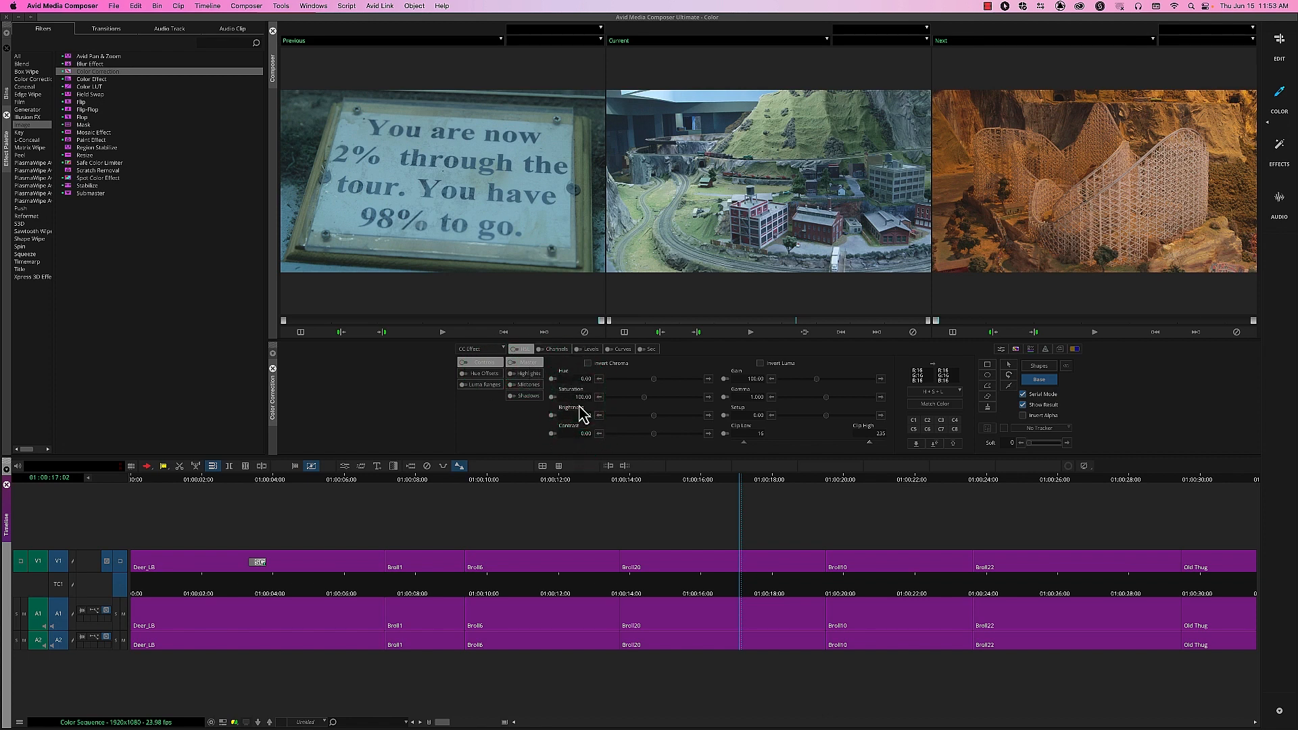
click(587, 364)
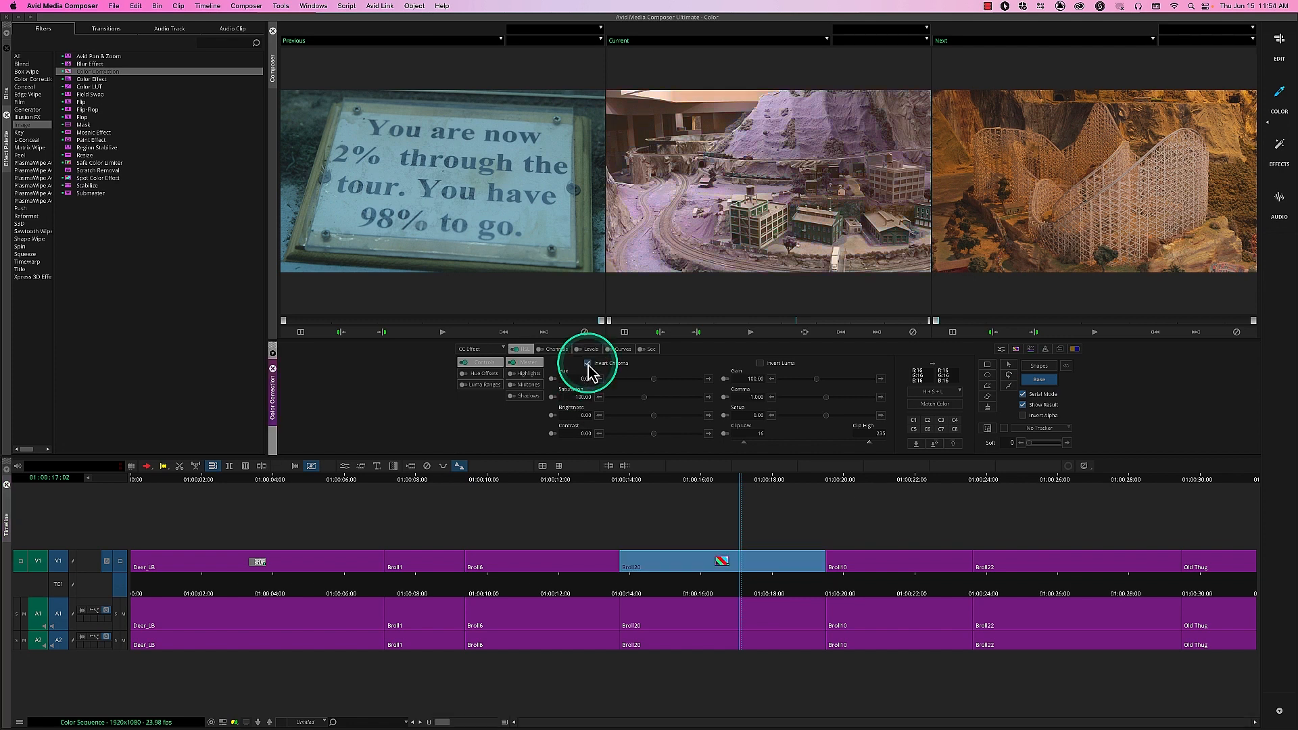
click(760, 364)
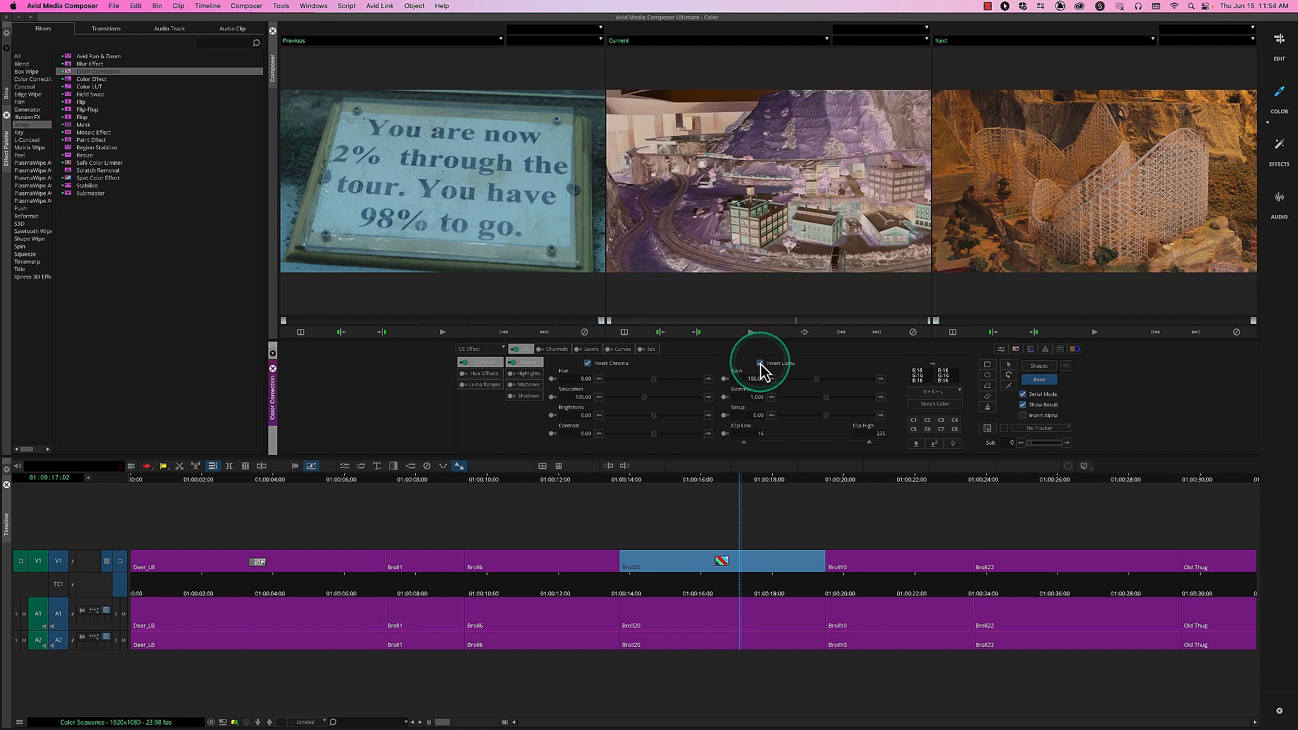
click(760, 364)
click(588, 363)
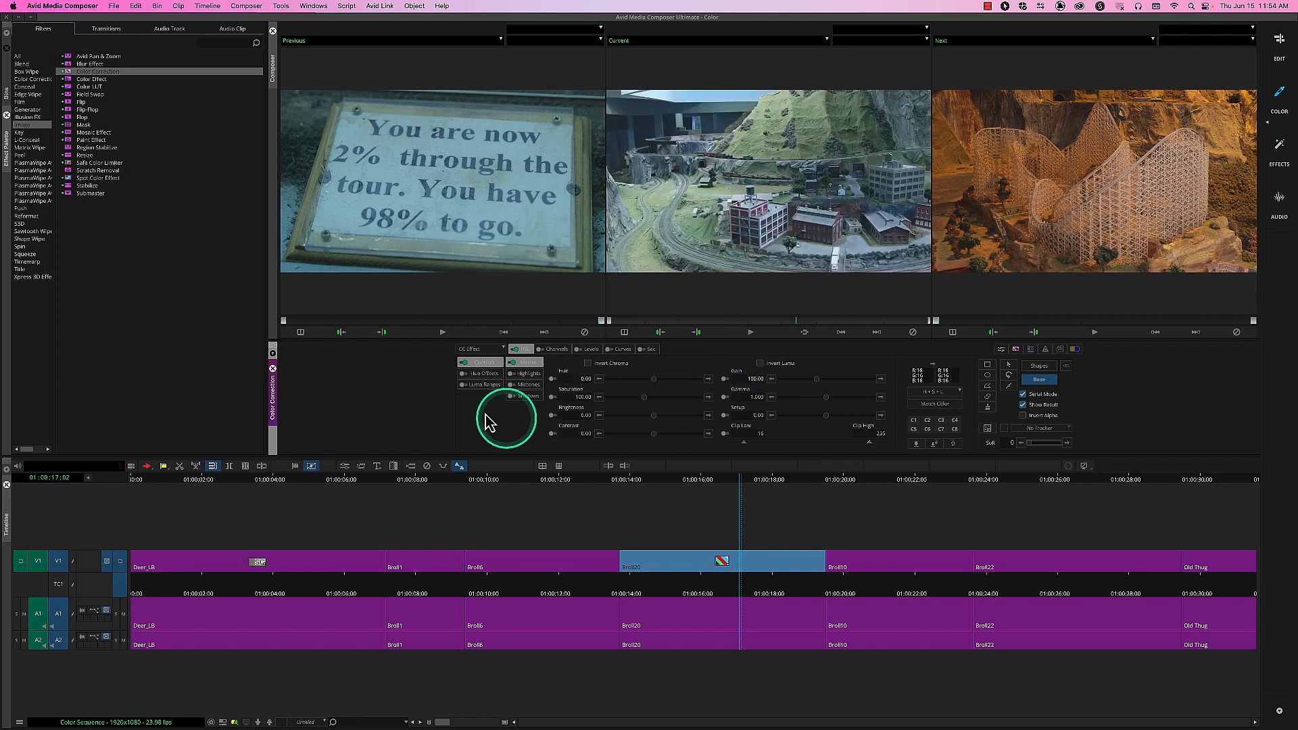
Disable the active Controls subgroups and the HSL group in Broll20's color correction
click(513, 364)
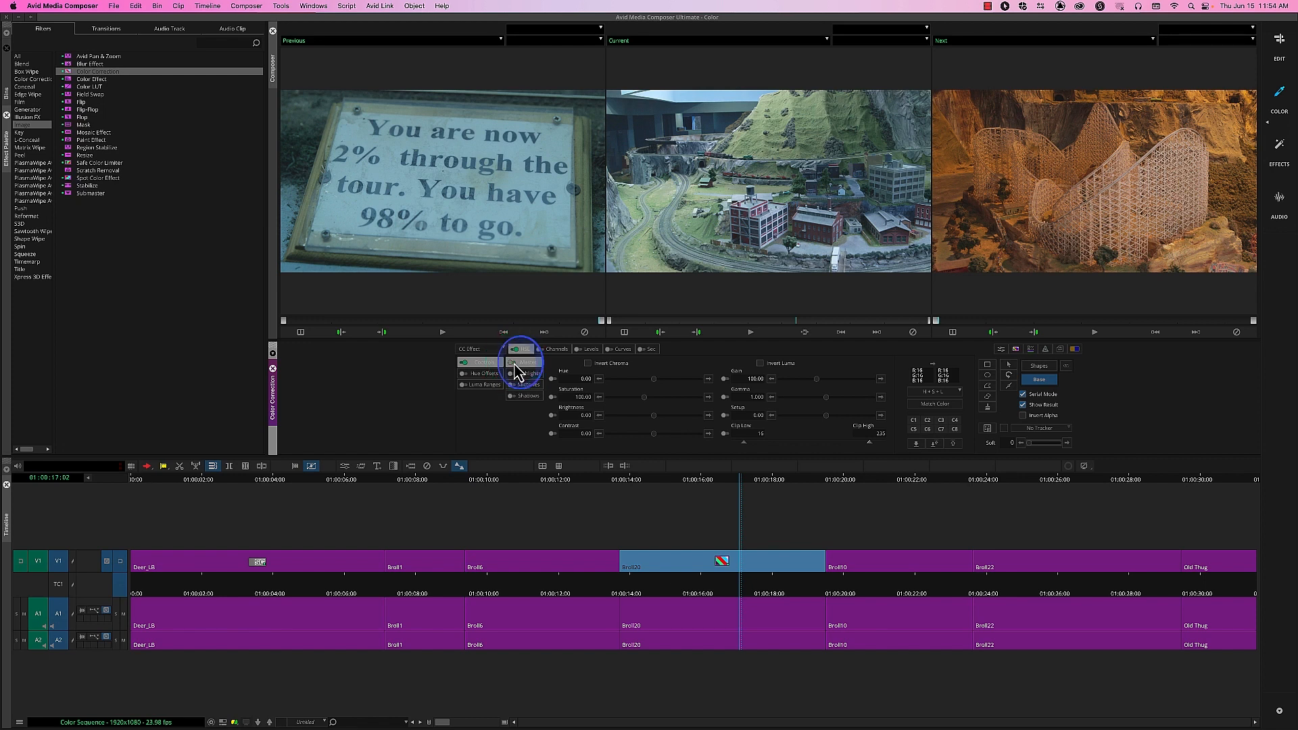
click(468, 364)
click(514, 349)
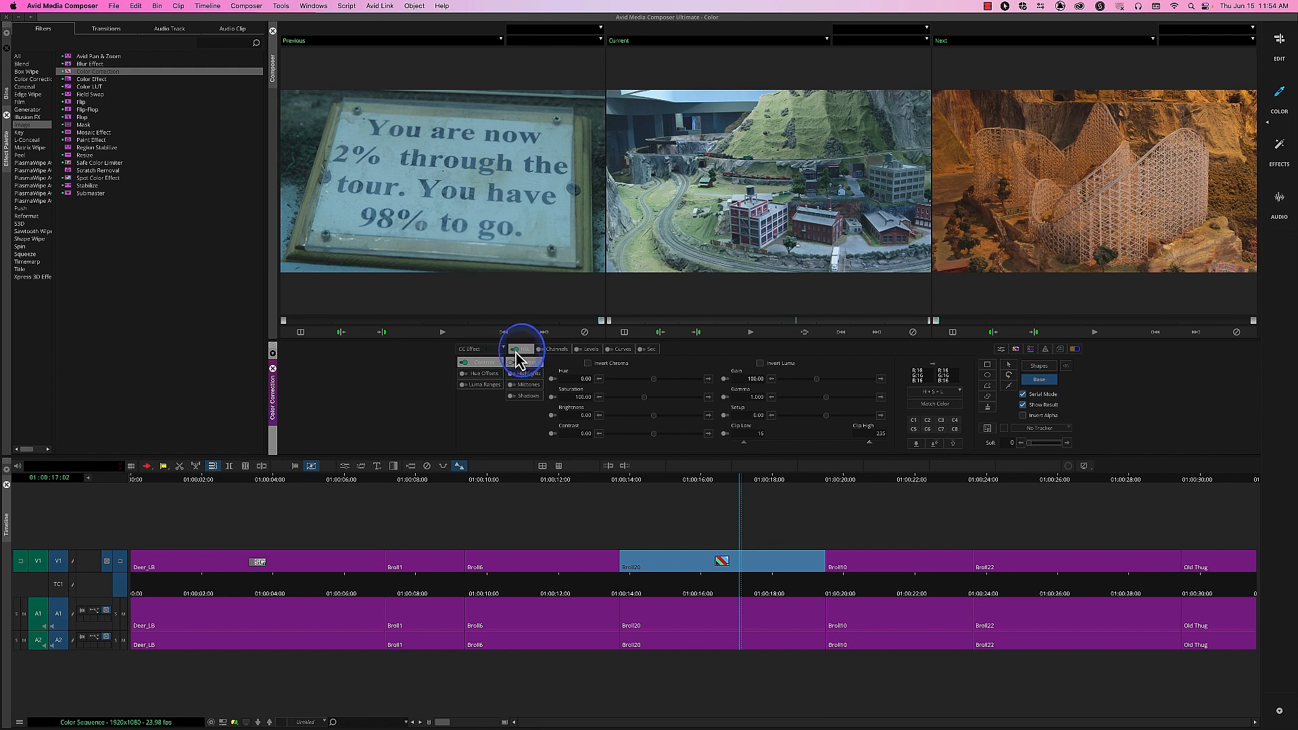
click(516, 350)
click(516, 350)
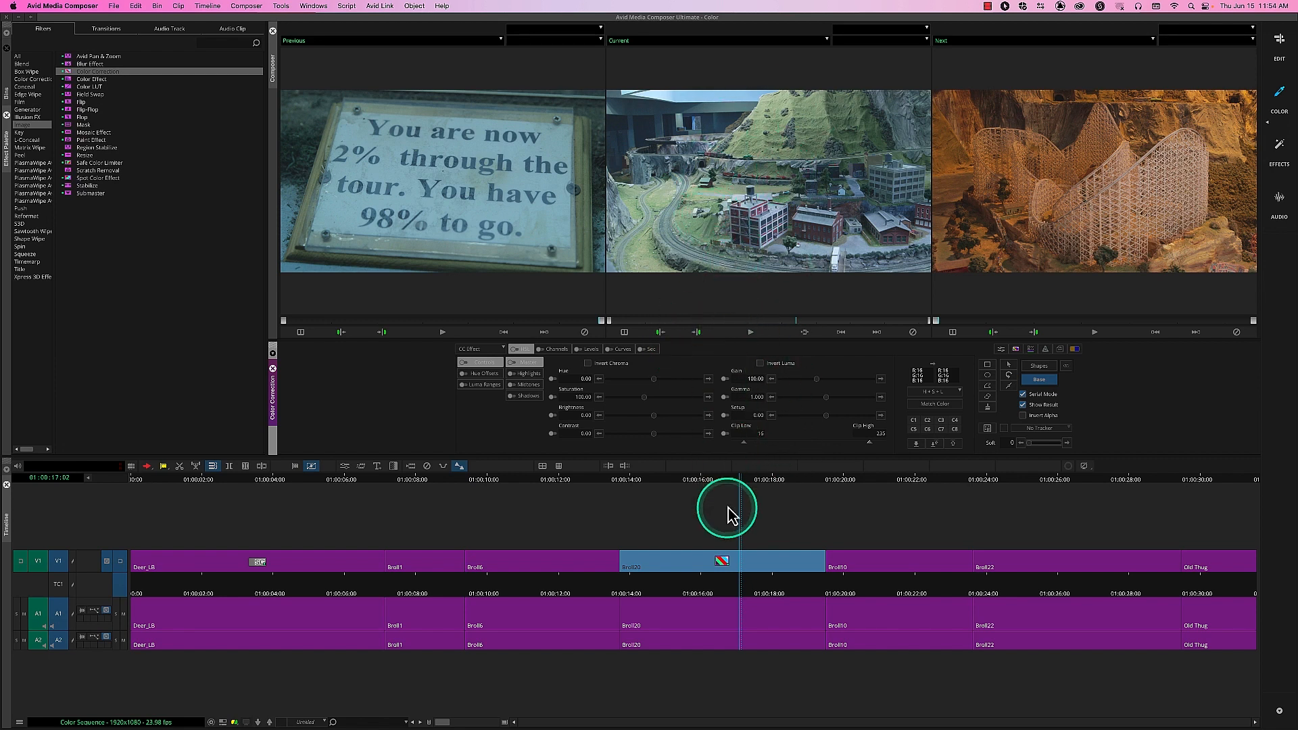
Remove the color correction effect from Broll20 and park the playhead at 01:00:16:12
click(723, 580)
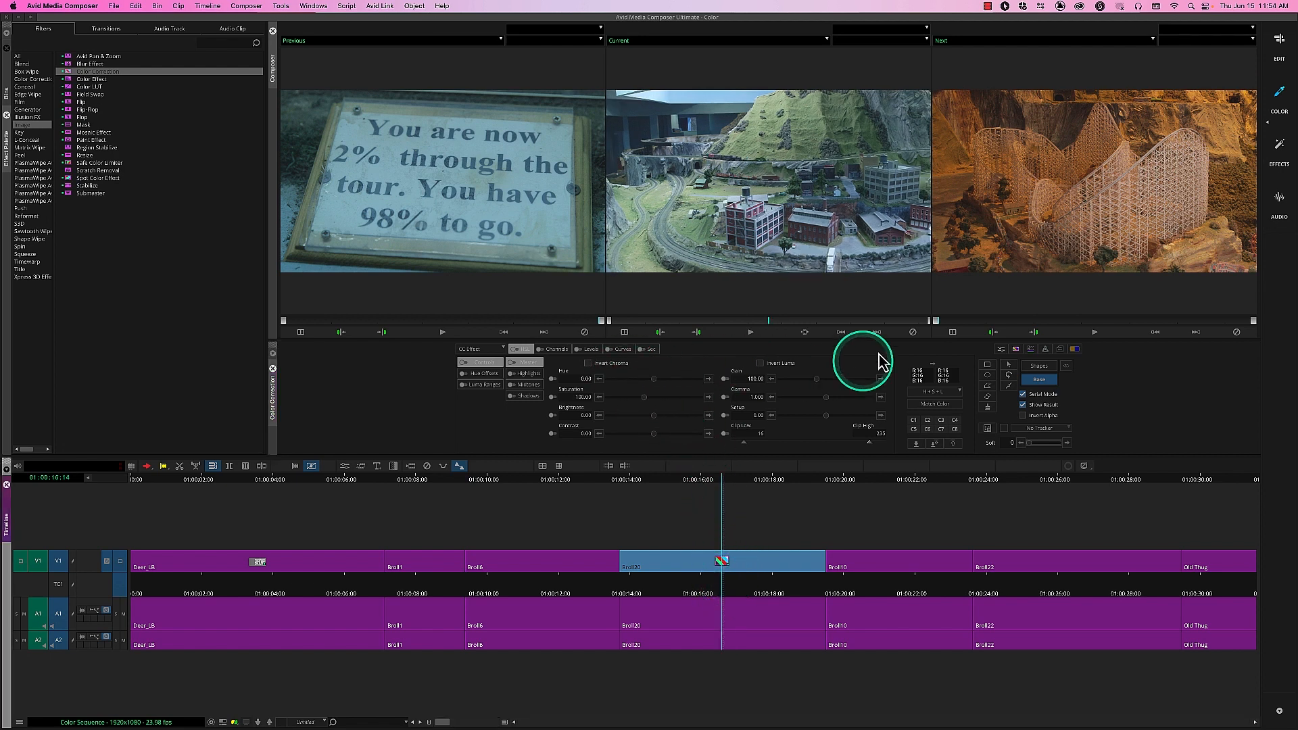
click(913, 334)
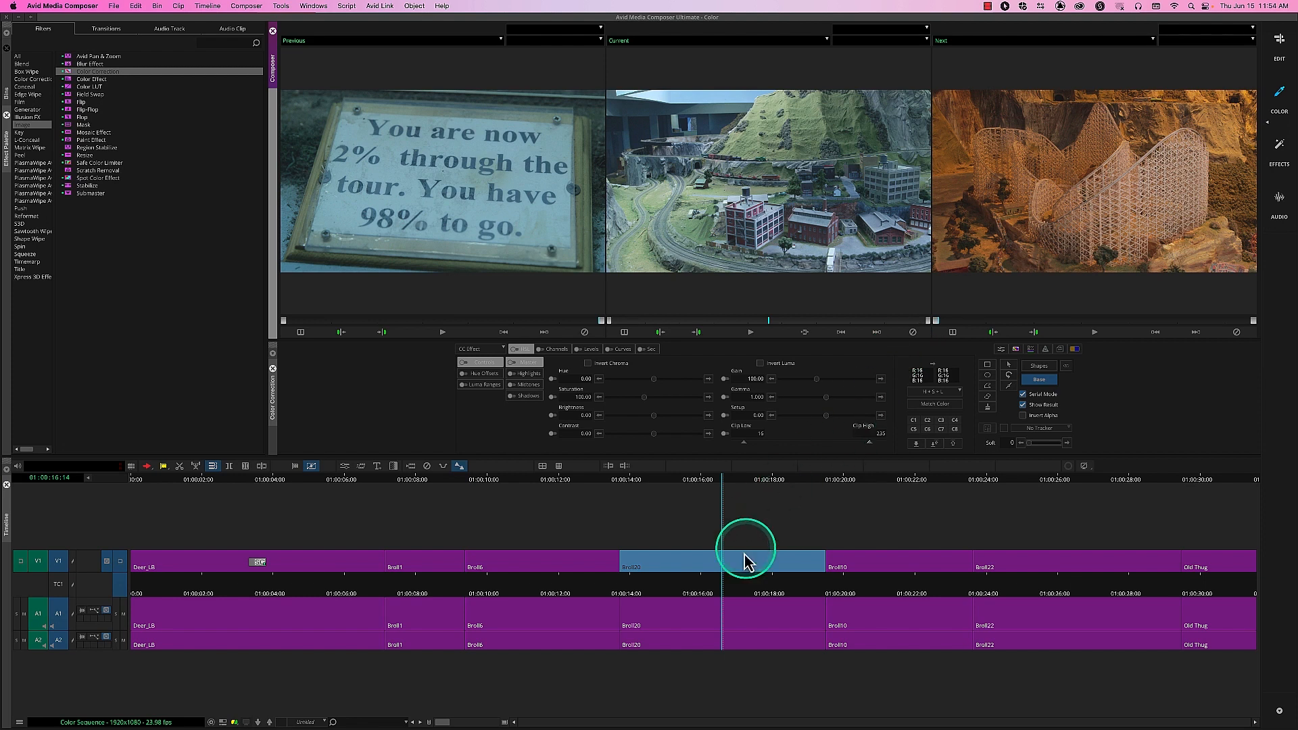
click(719, 521)
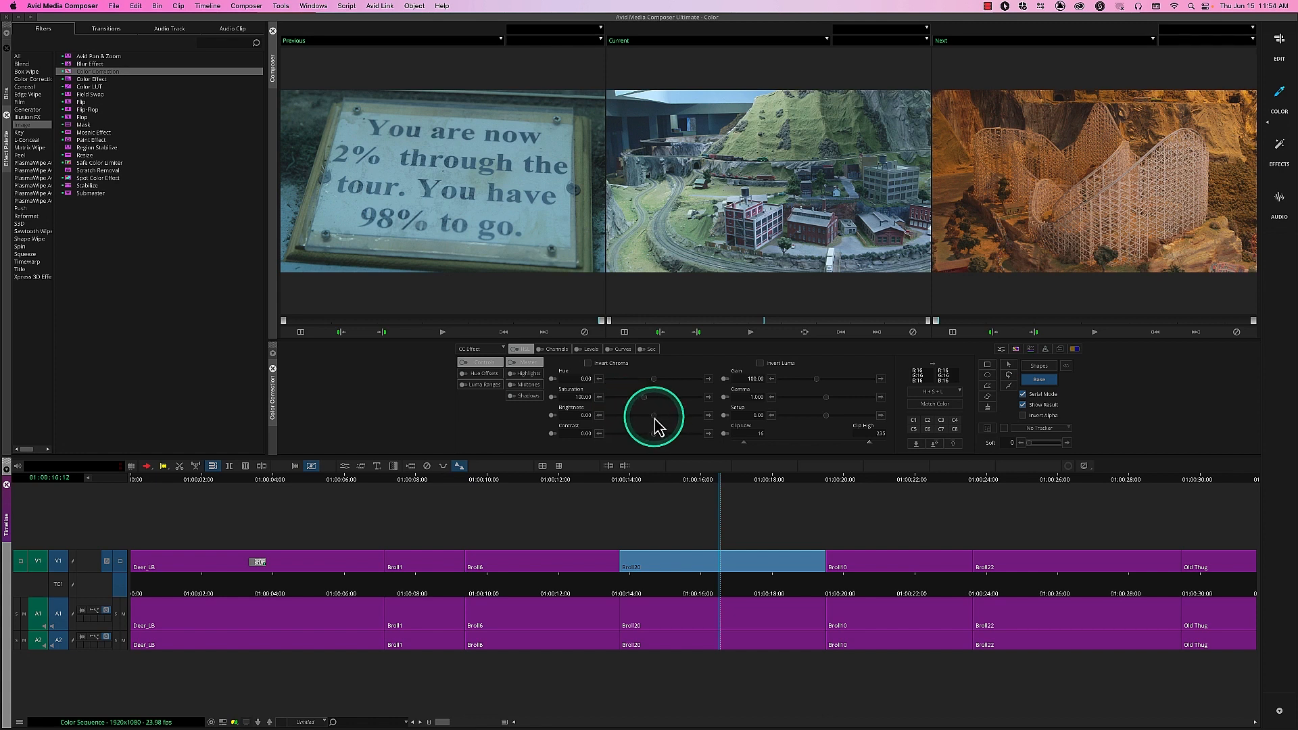
Add a color correction to Broll20 by lowering HSL Brightness to -100, and set Brightness to 50
drag(655, 418, 588, 418)
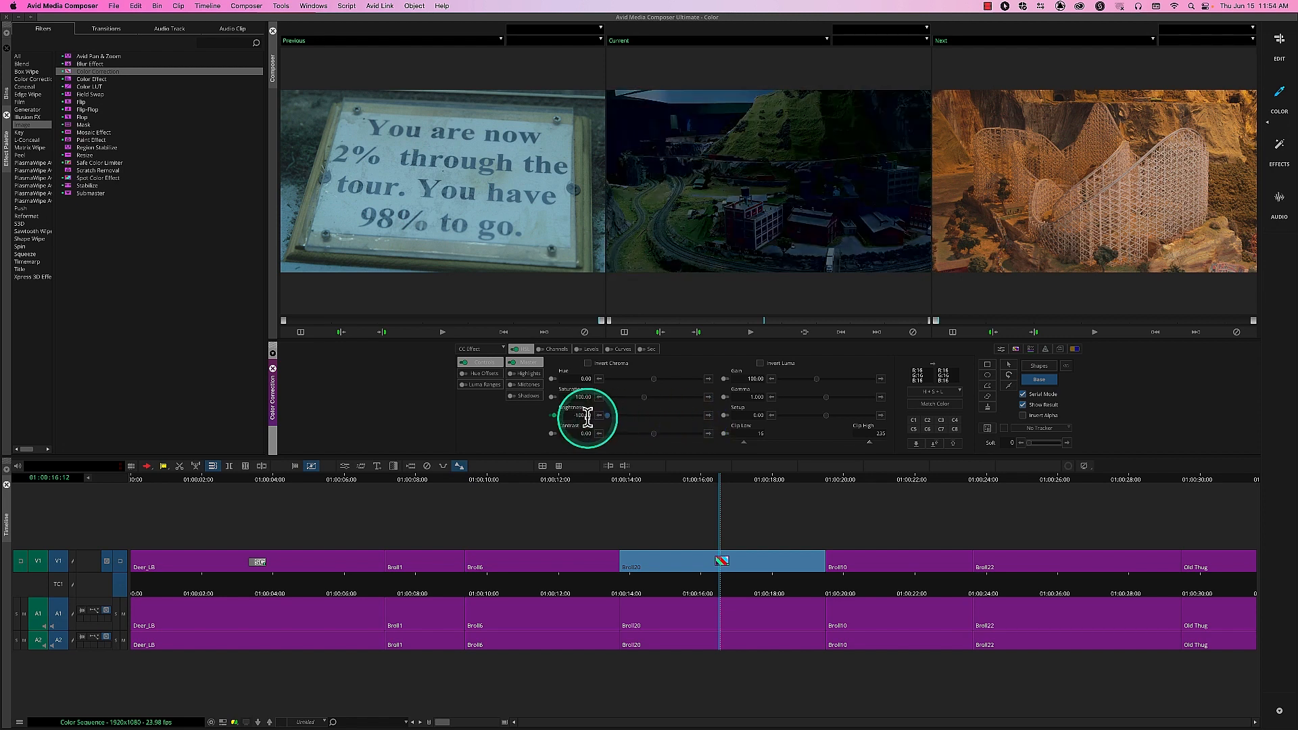
click(588, 417)
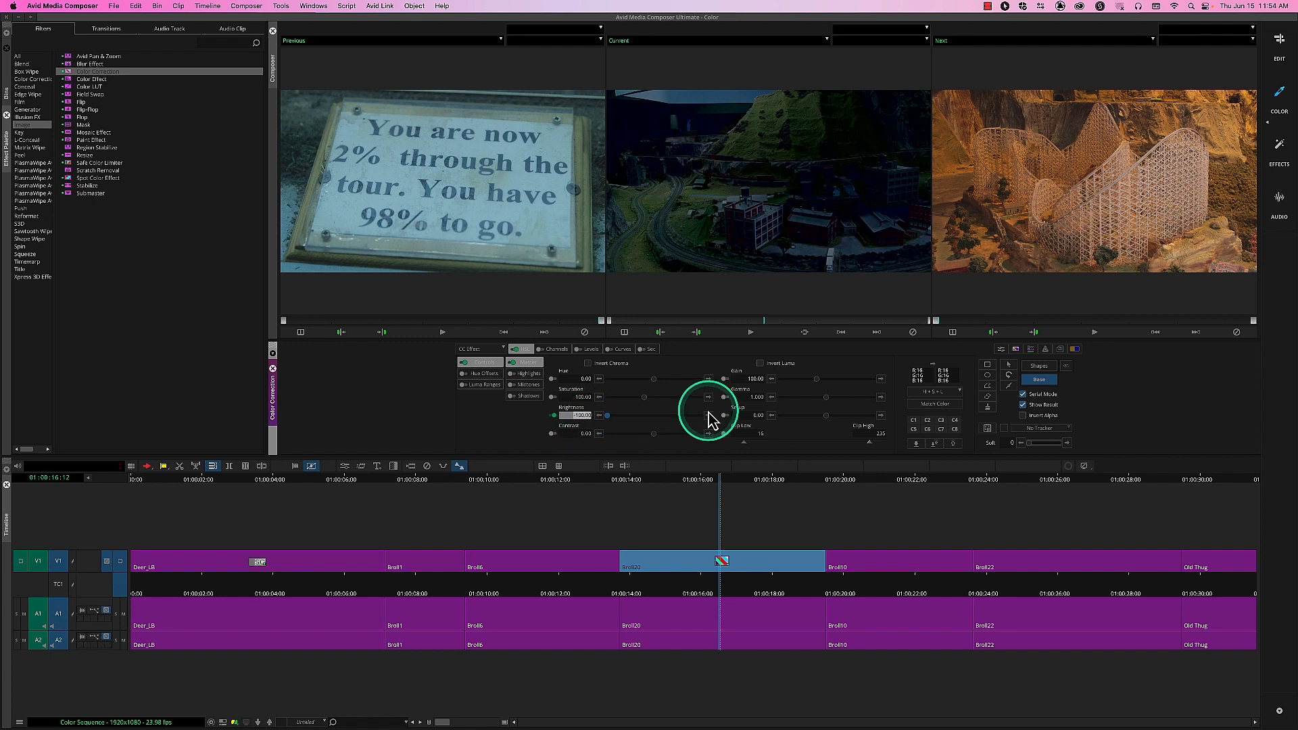
text(50)
key(Return)
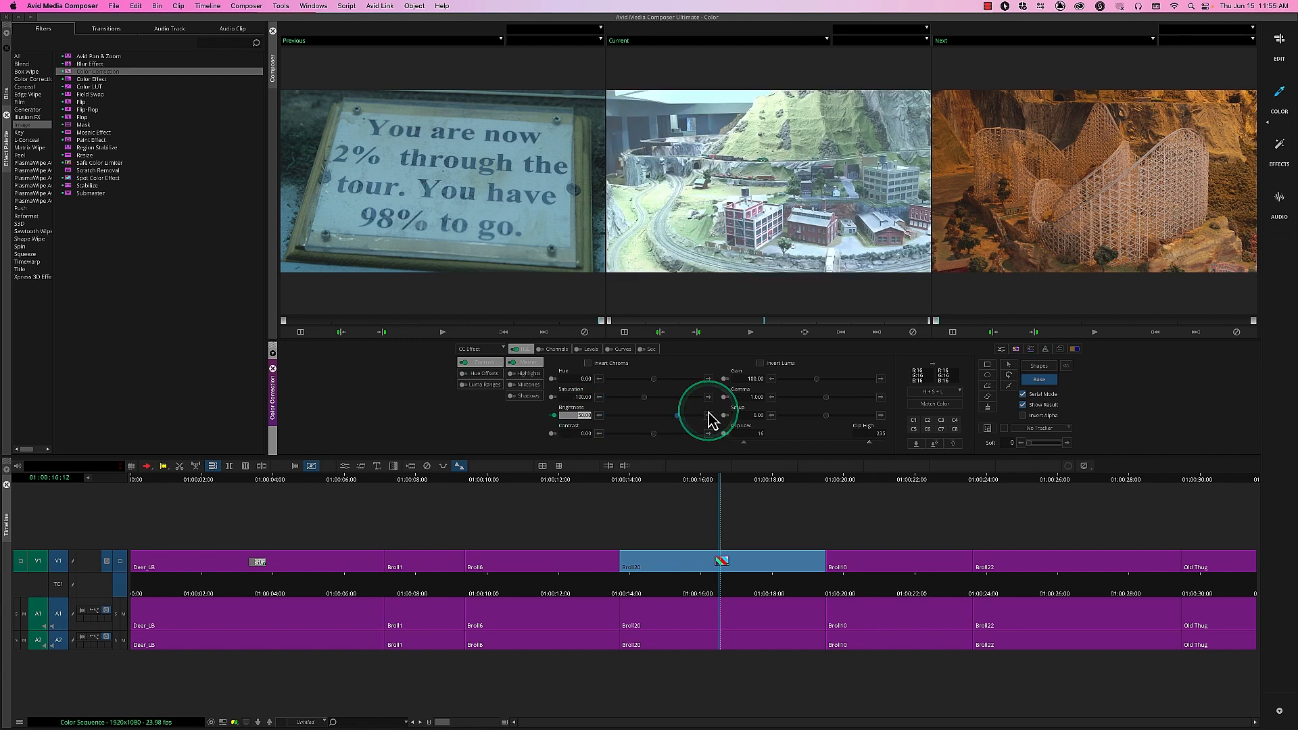
Lower Broll20's Brightness in single increments, and bring it down further to about -12
click(601, 416)
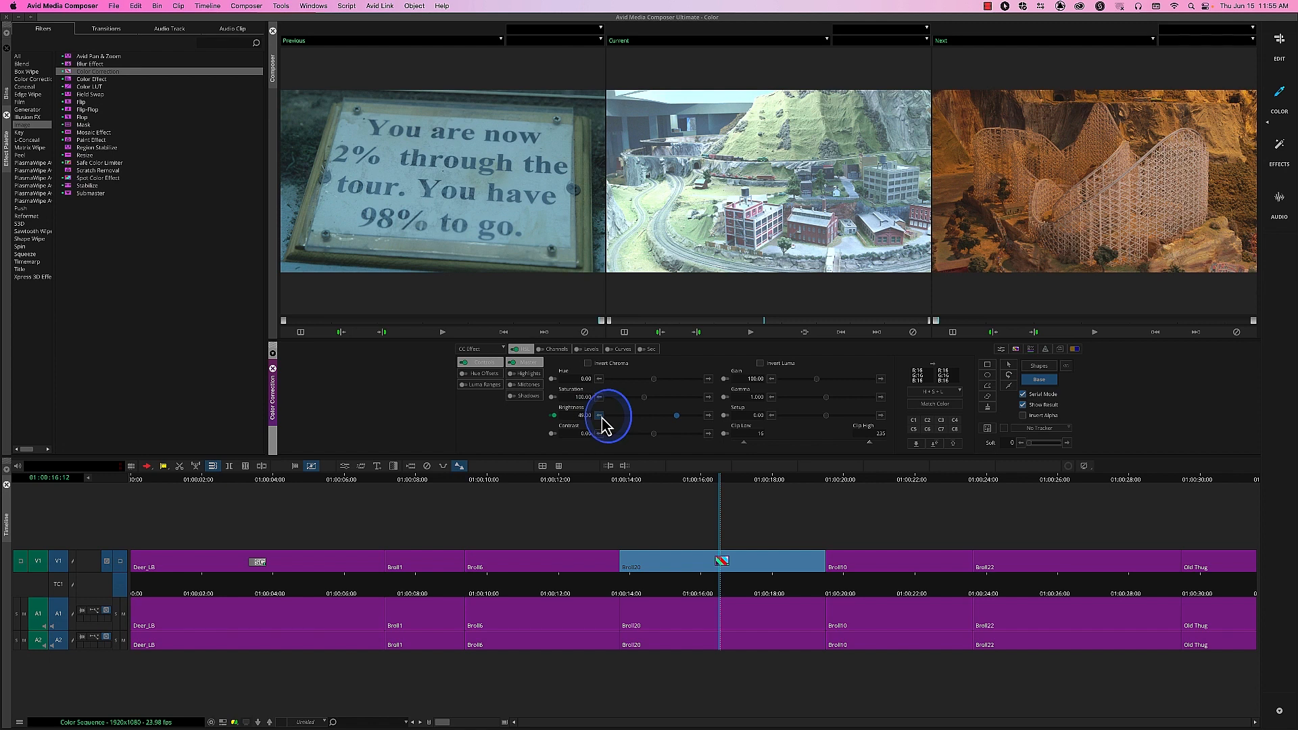
click(601, 416)
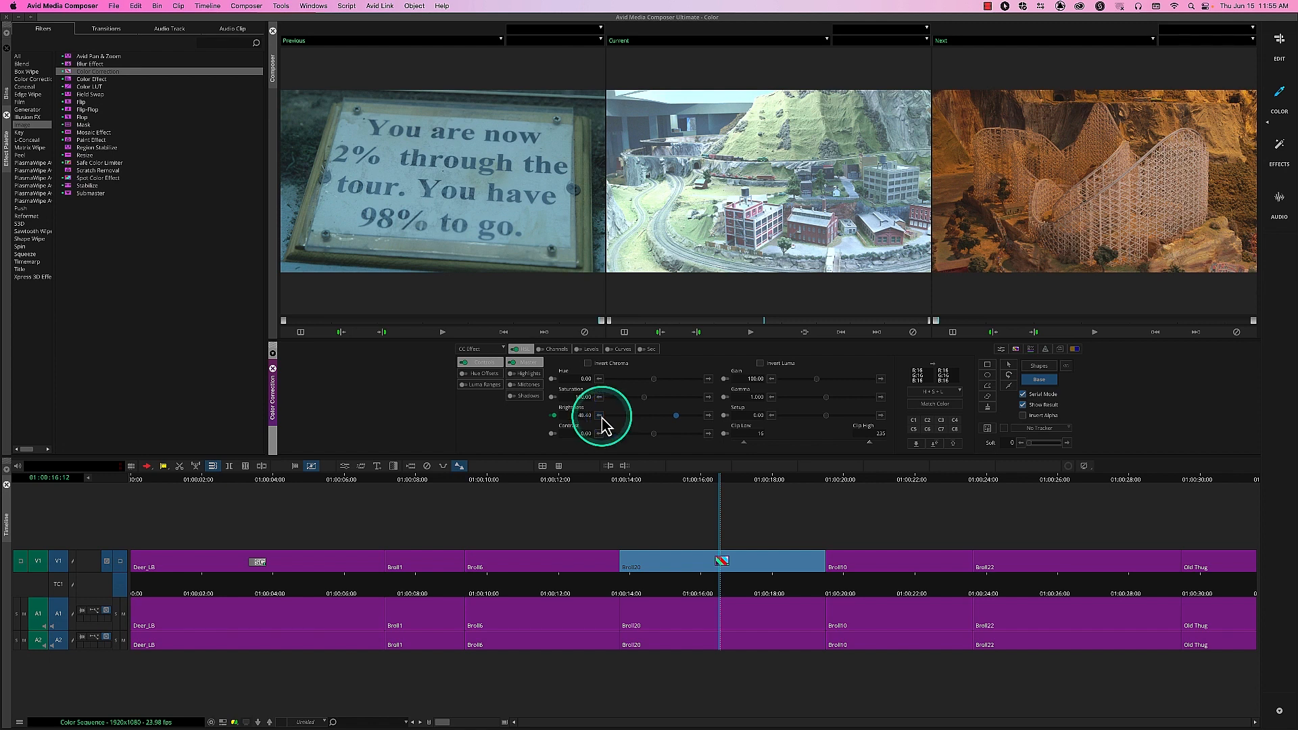
click(600, 416)
click(601, 417)
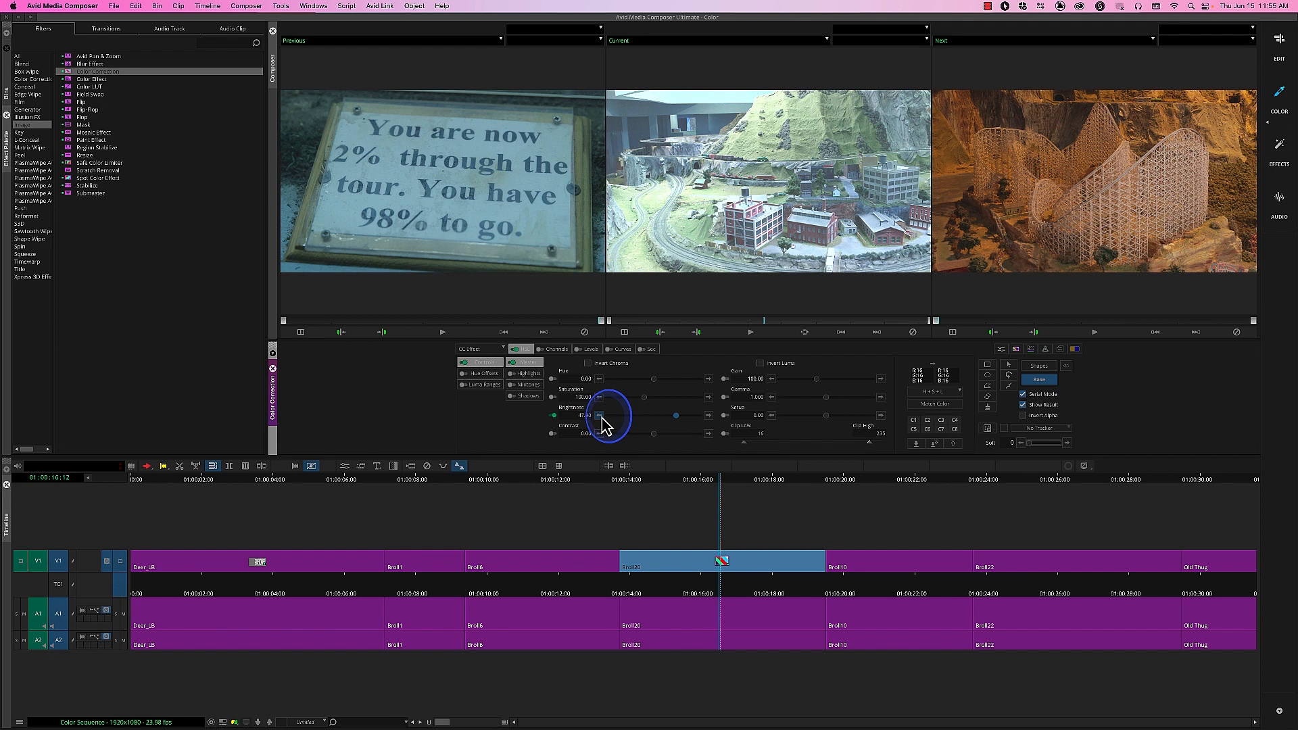
drag(676, 422, 648, 423)
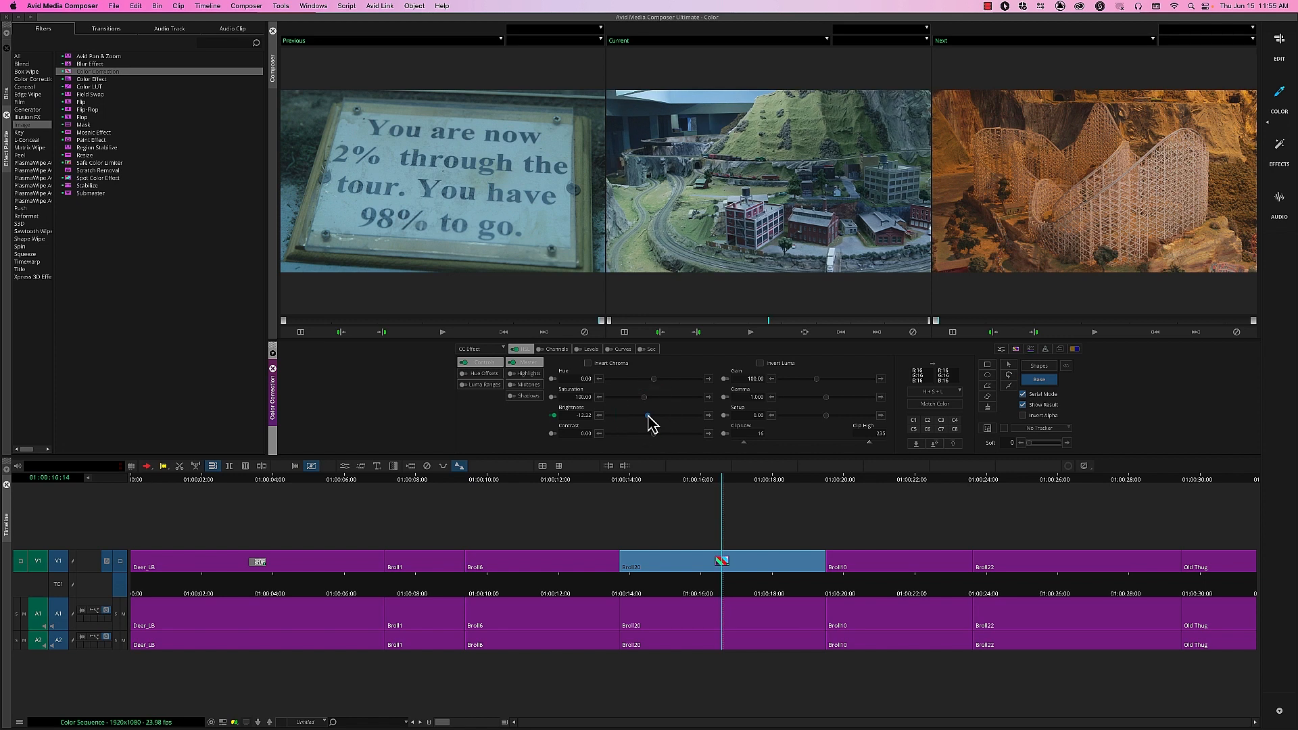
Fine-tune Broll20's Brightness to -11.92, and reset Brightness to its default
key(super+bracketright)
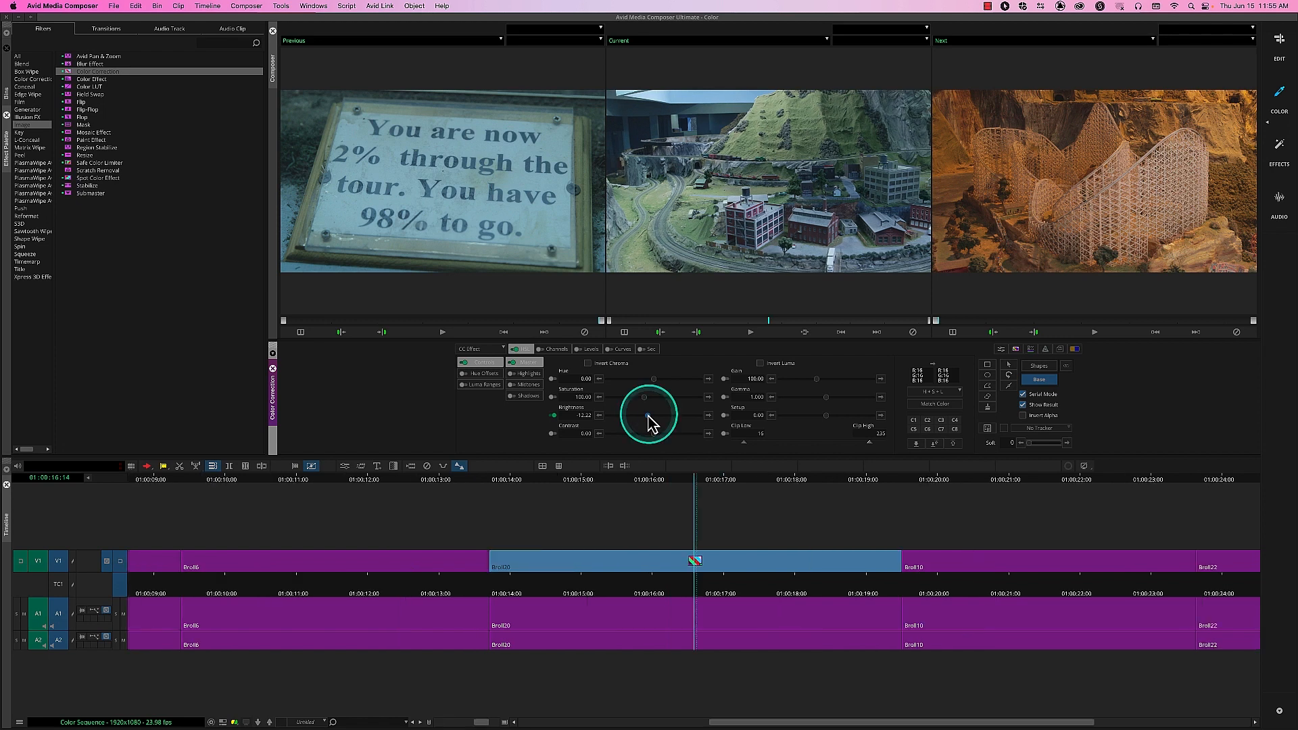
click(708, 415)
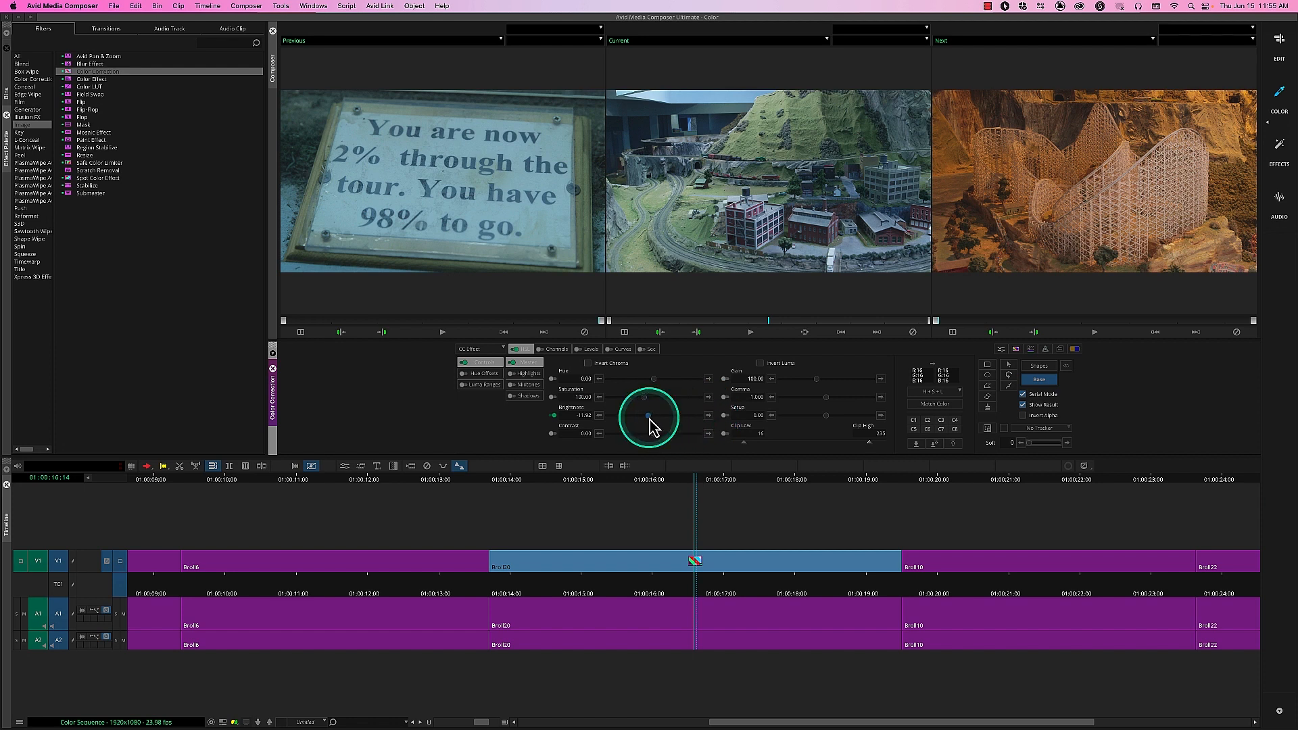
key(super+bracketleft)
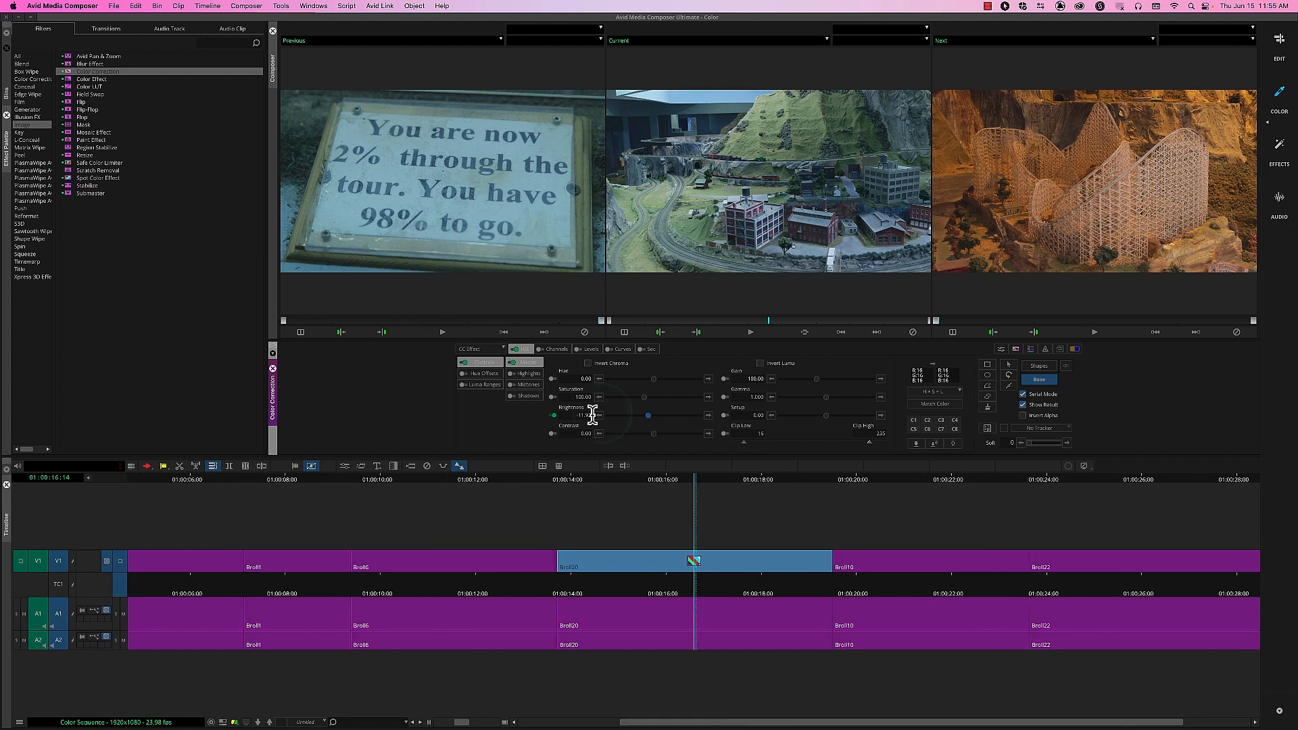
click(553, 415)
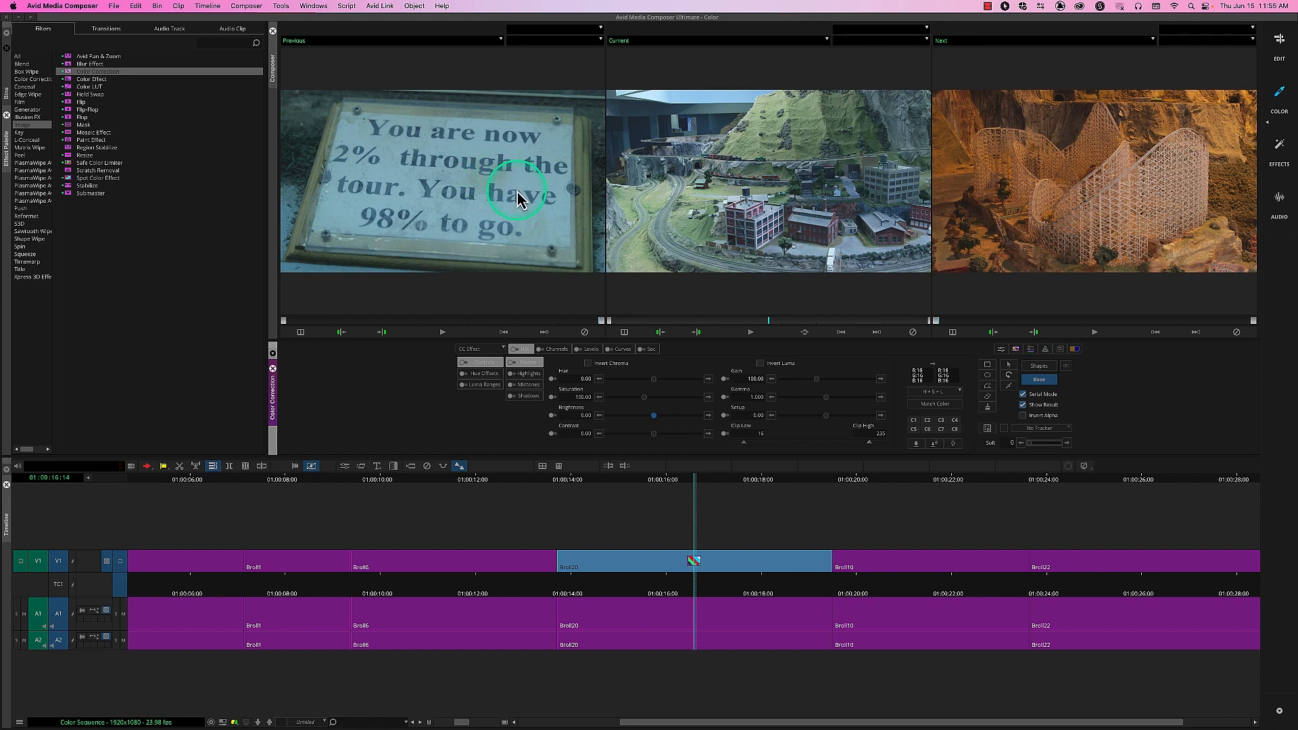
Change the Previous monitor's display to the Y Waveform scope
click(349, 41)
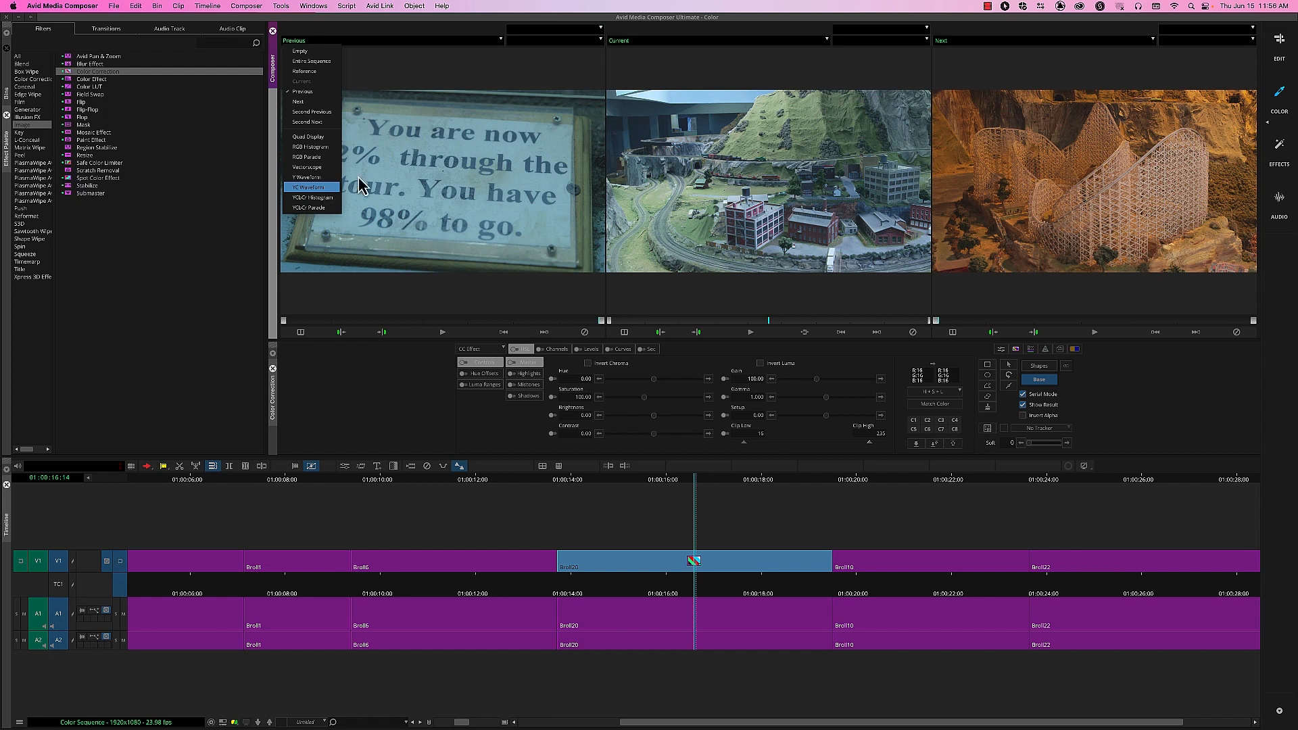
click(395, 168)
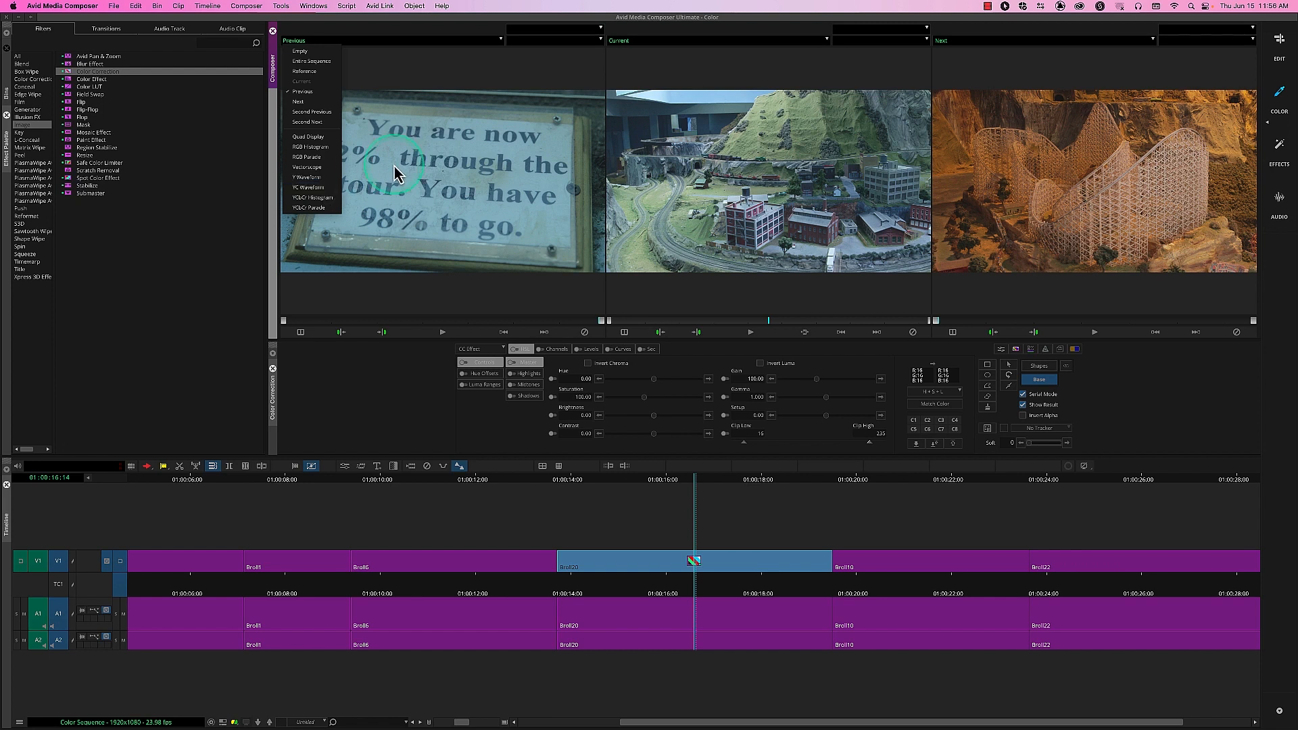
click(316, 178)
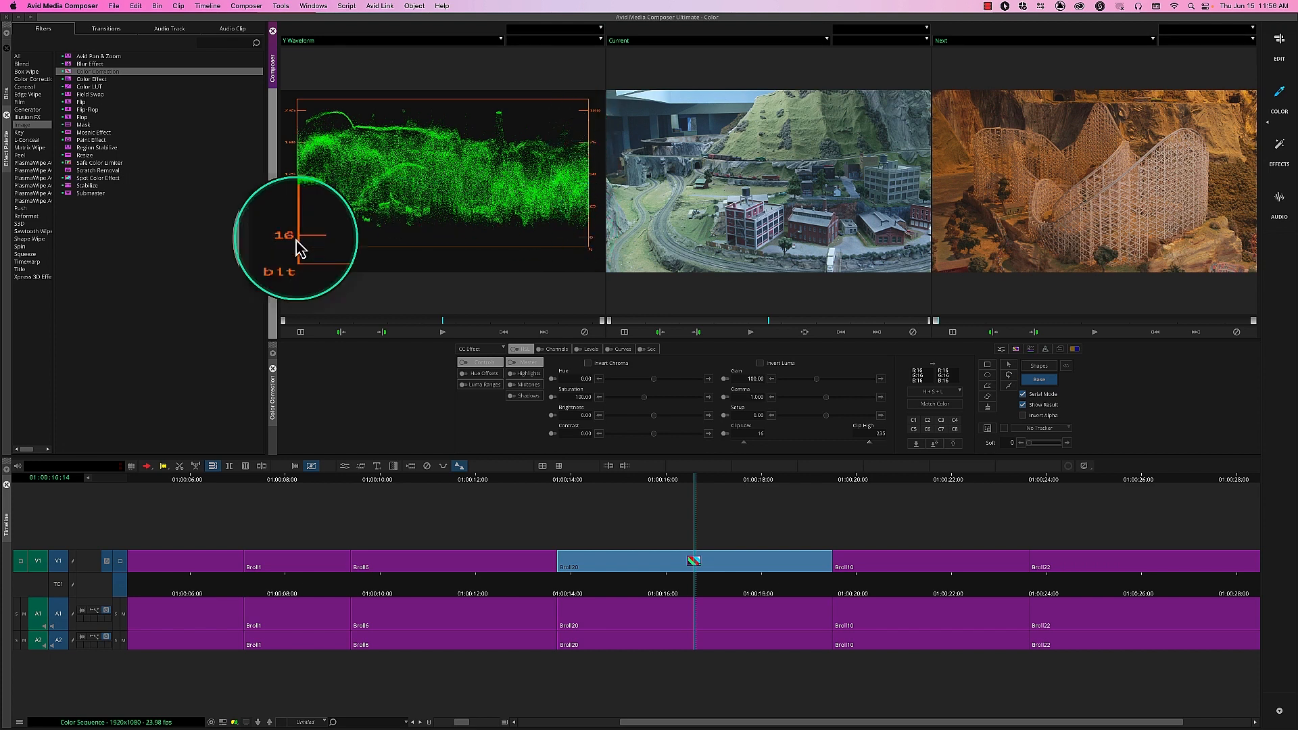
key(ctrl)
key(ctrl)
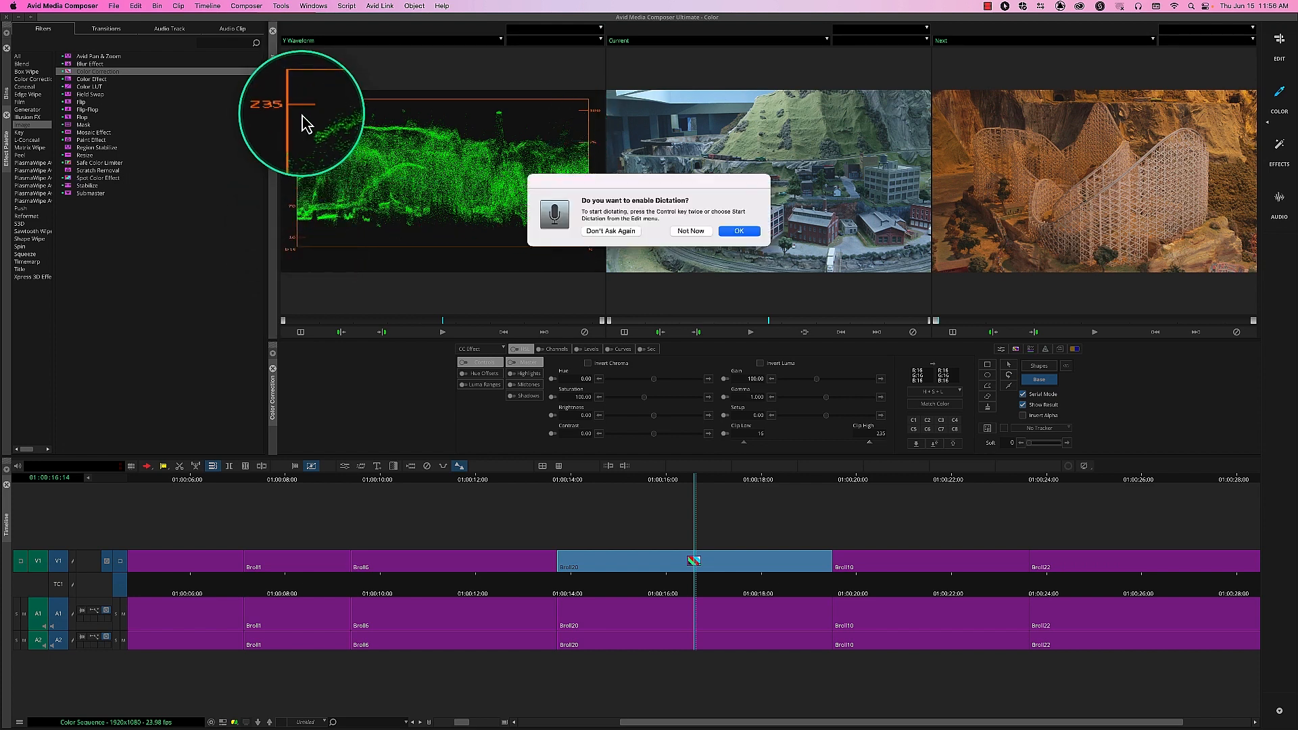
click(727, 233)
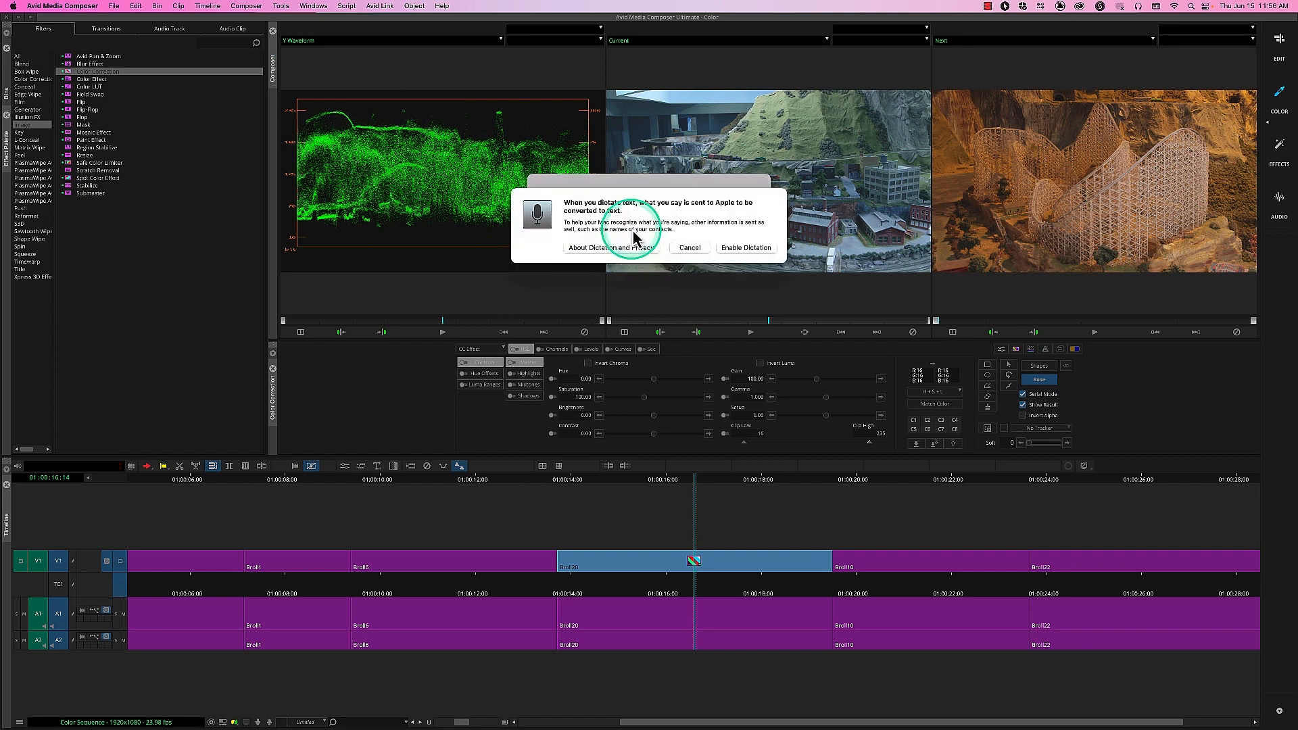
Cancel the Dictation privacy notice and decline to enable Dictation for now
click(694, 250)
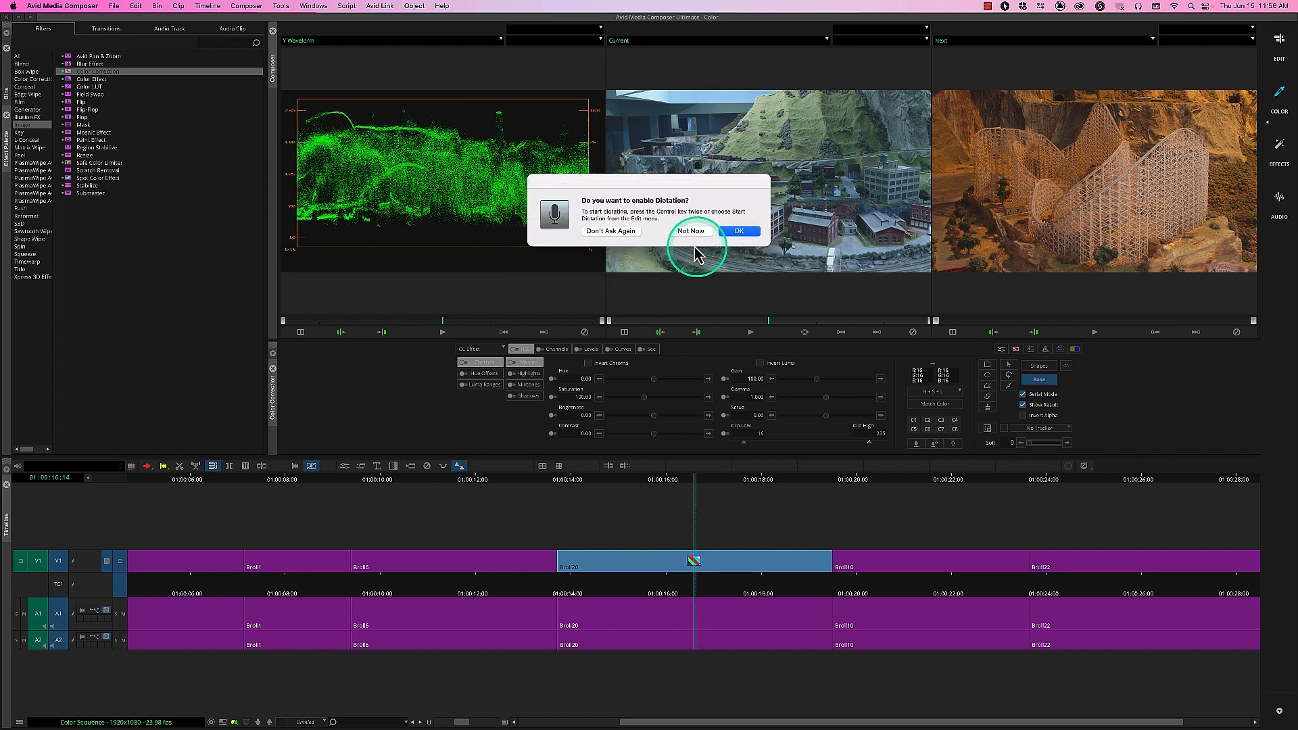
click(699, 232)
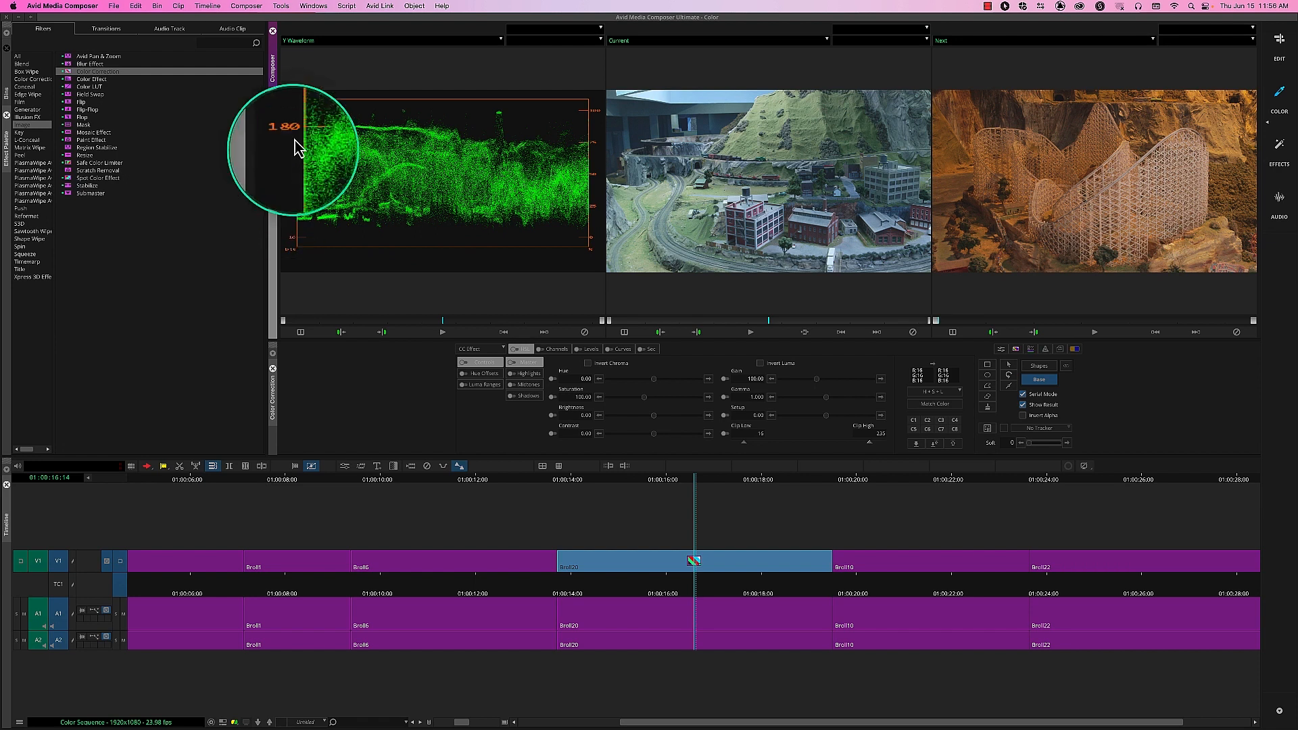
key(ctrl)
key(ctrl)
click(690, 232)
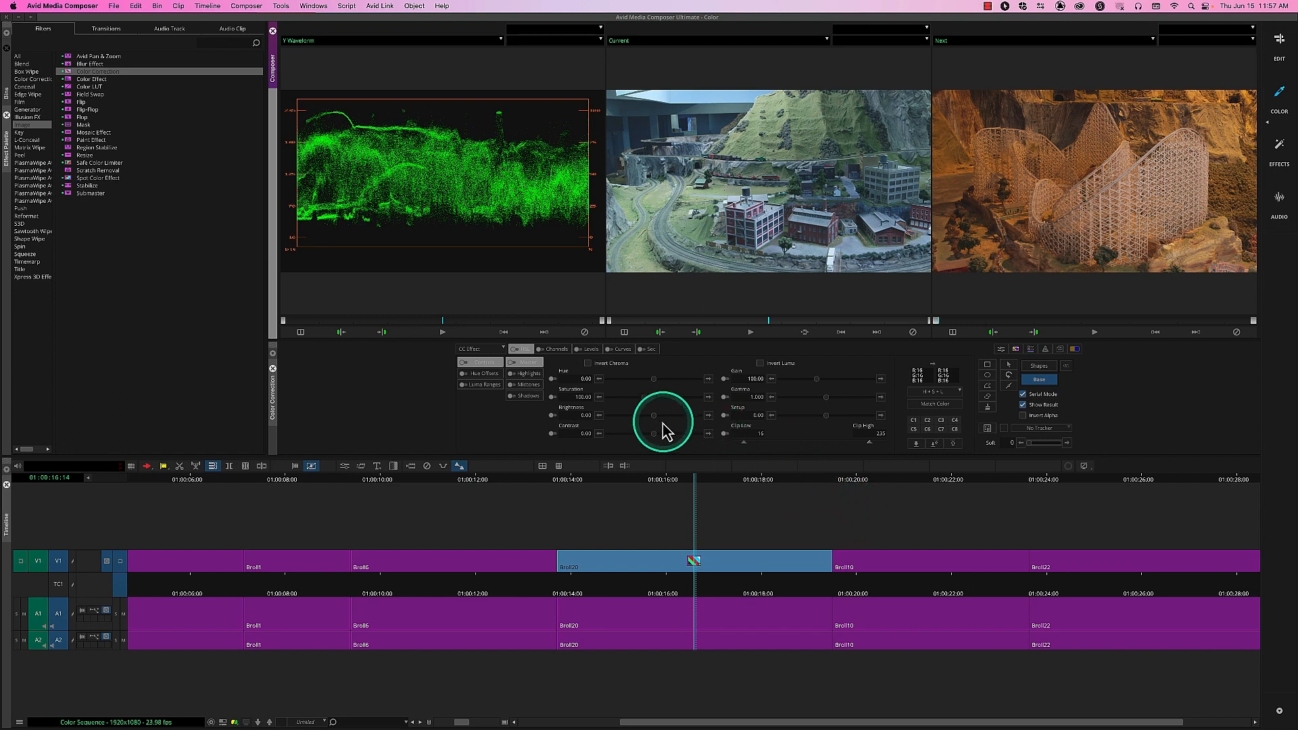
Raise Broll20's Brightness to about 36.67, and toggle the Clip Low/Clip High limits on and off to compare the highlights on the waveform
drag(656, 417, 673, 420)
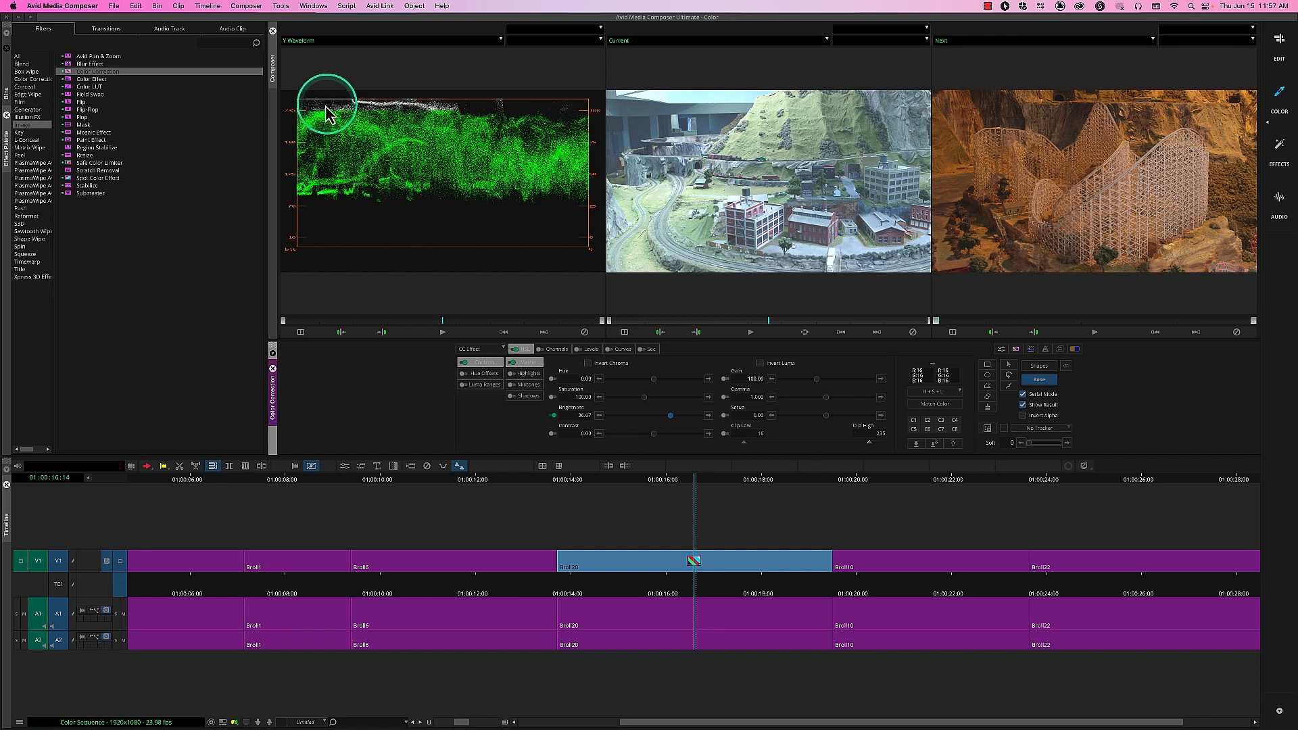
click(725, 435)
click(725, 436)
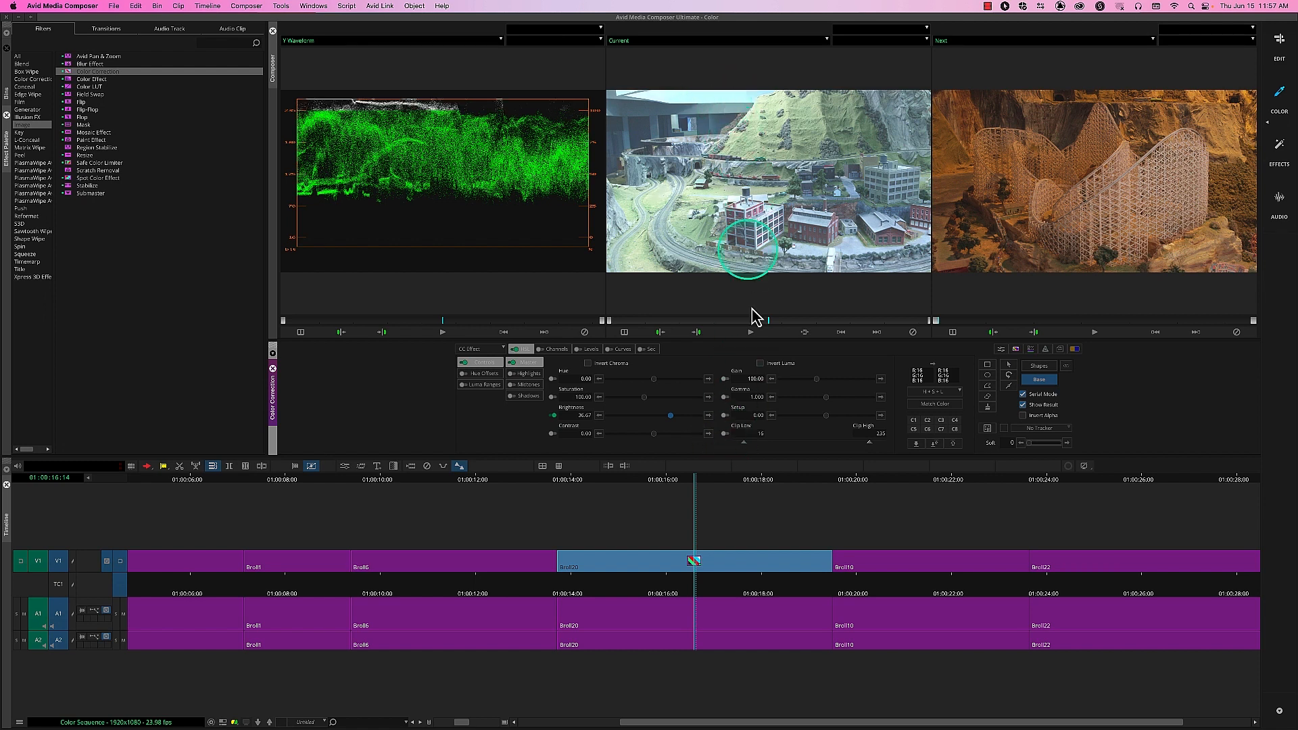
click(725, 435)
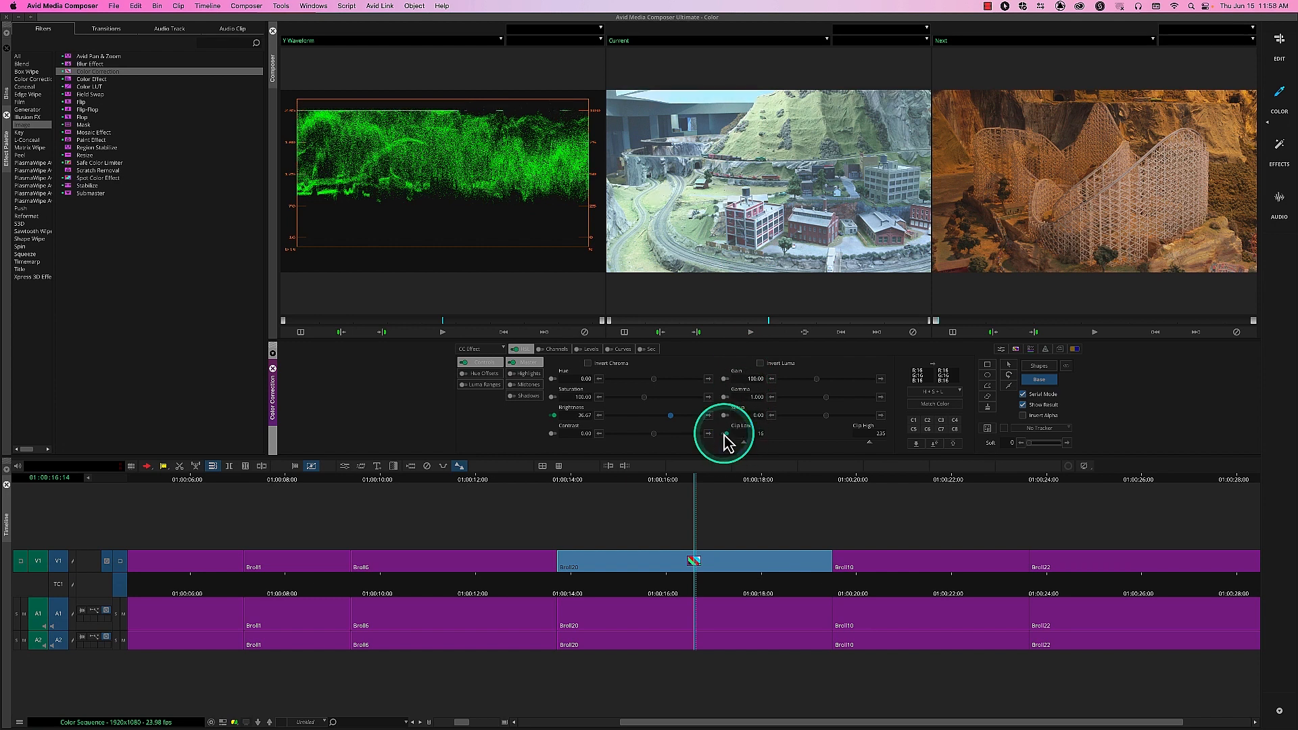
click(725, 435)
click(725, 436)
click(725, 436)
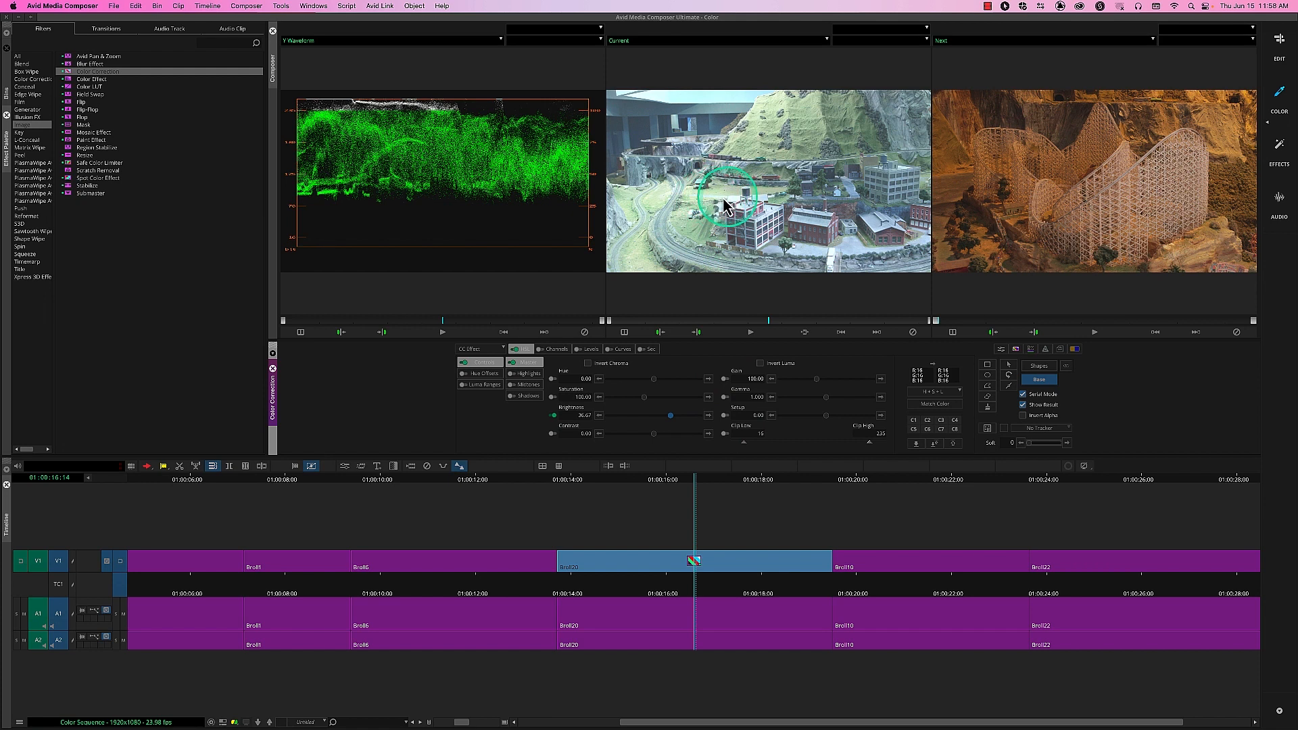
click(725, 436)
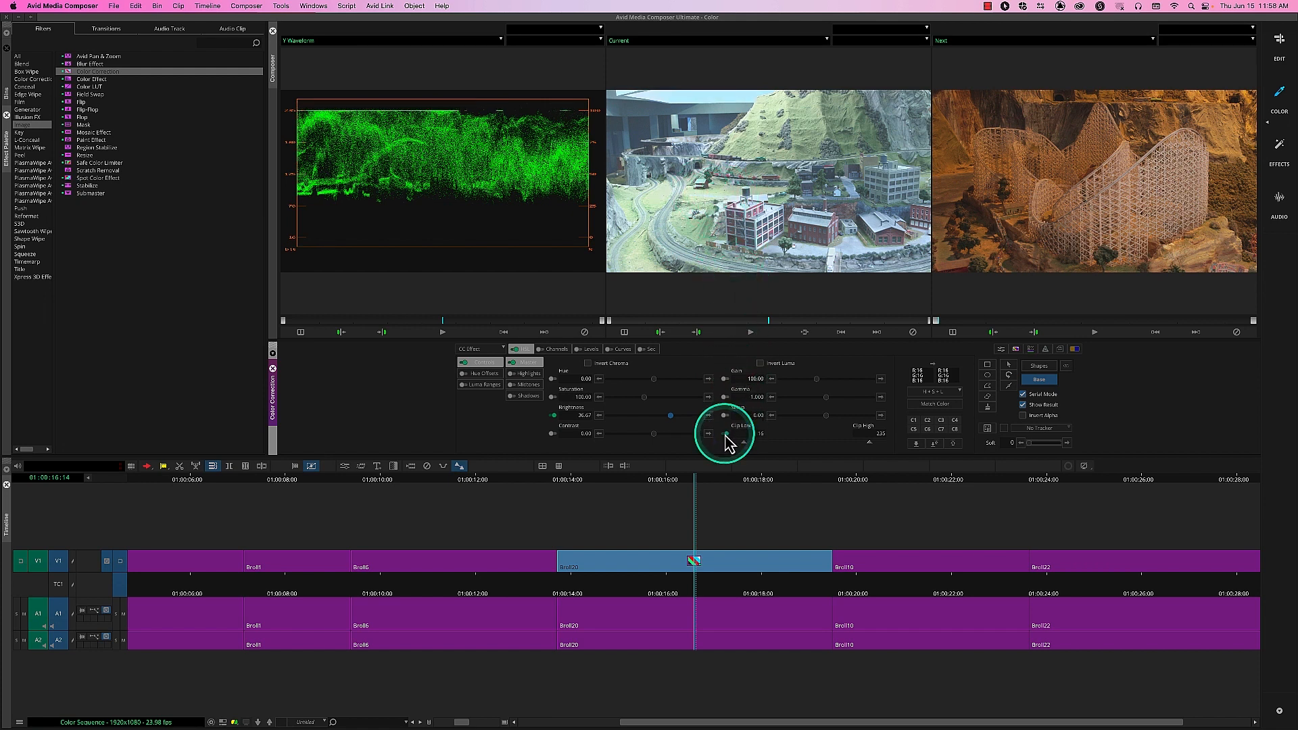
click(725, 435)
click(725, 435)
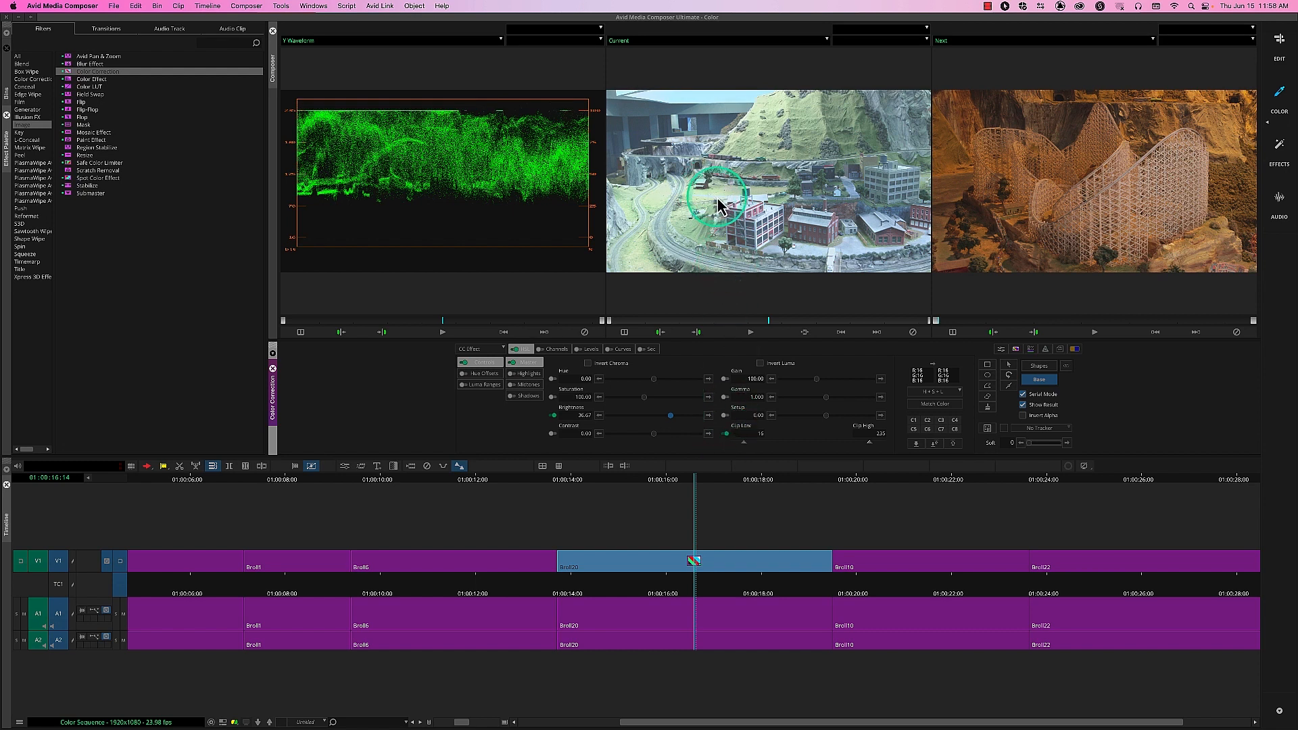
click(726, 434)
click(726, 433)
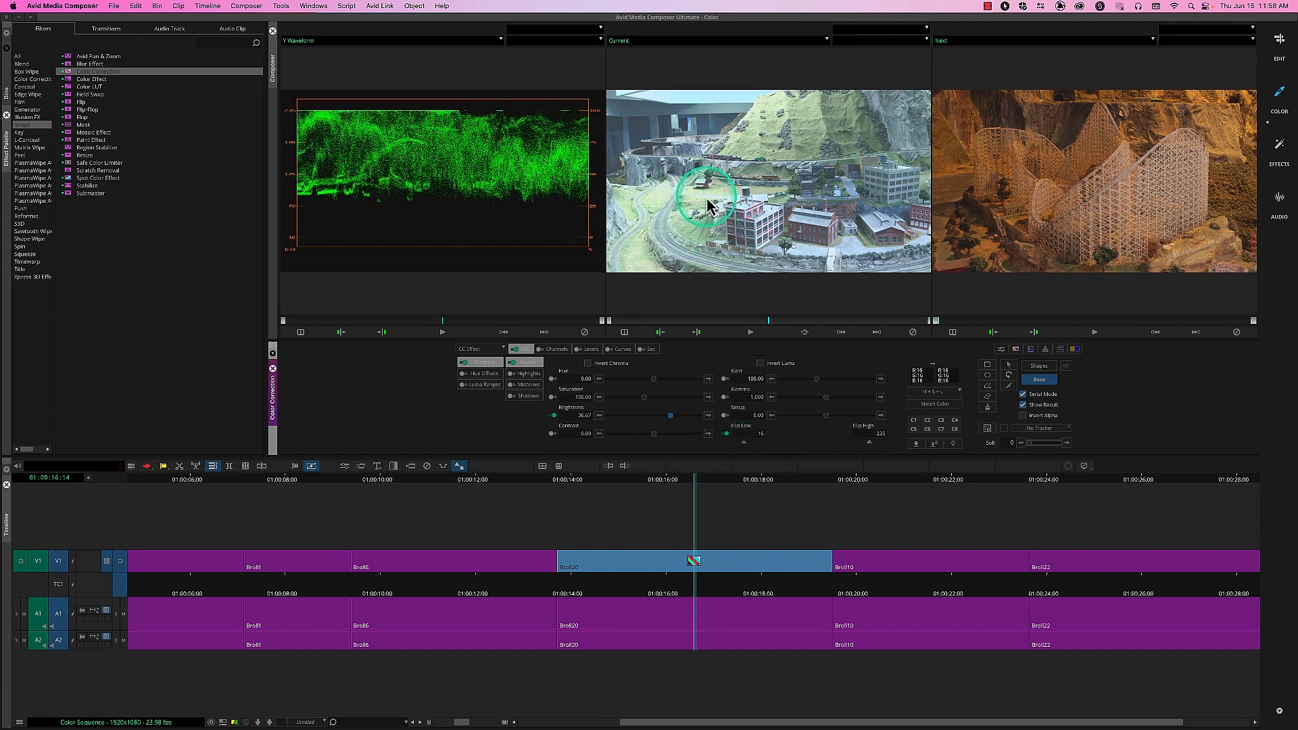
click(726, 434)
click(726, 435)
click(725, 435)
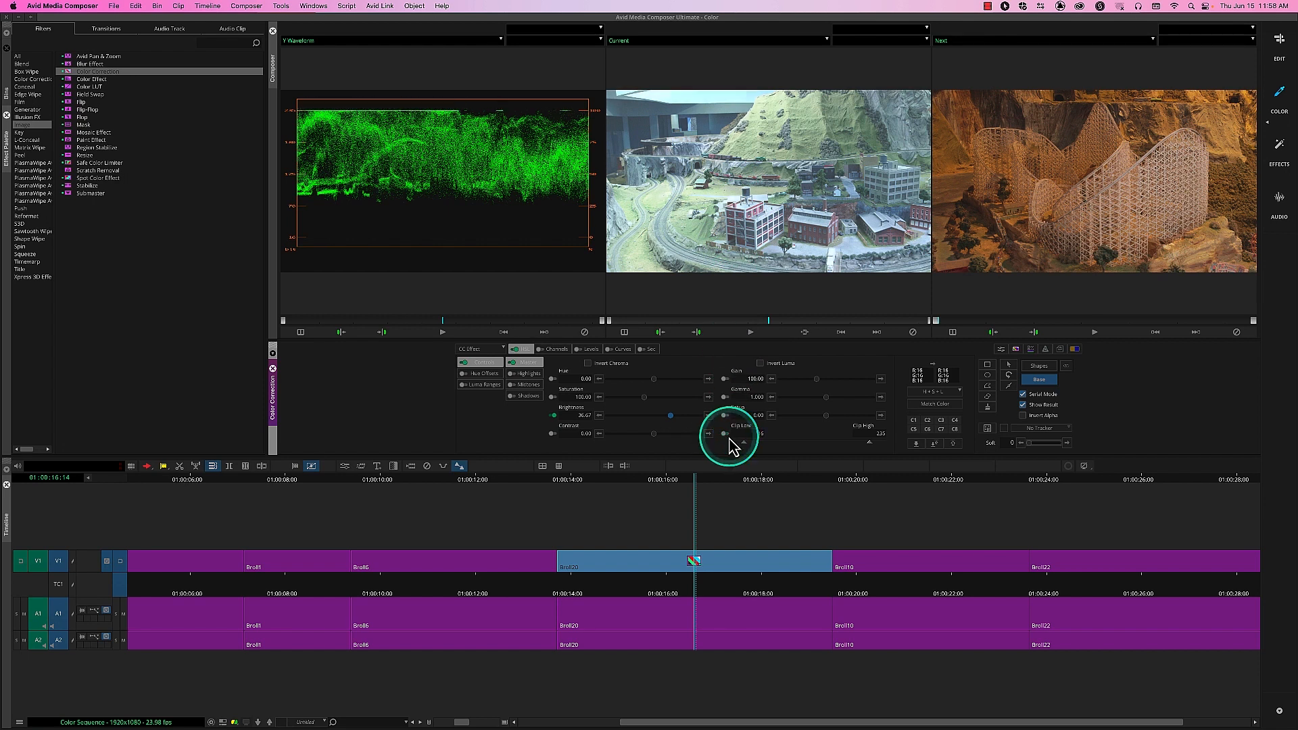
Reset and lower Broll20's Brightness to about -53.33, and toggle the Clip Low/Clip High limits to compare the shadows on the waveform
click(553, 415)
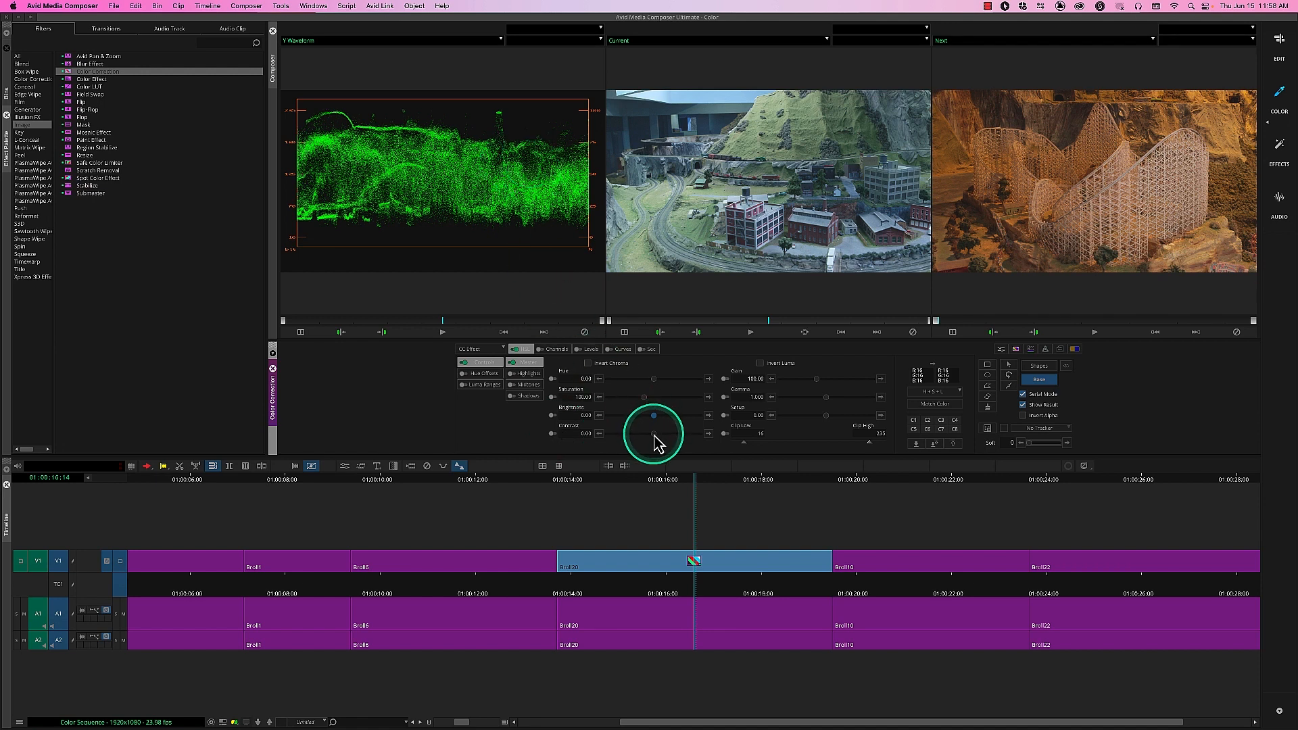
drag(654, 416, 629, 416)
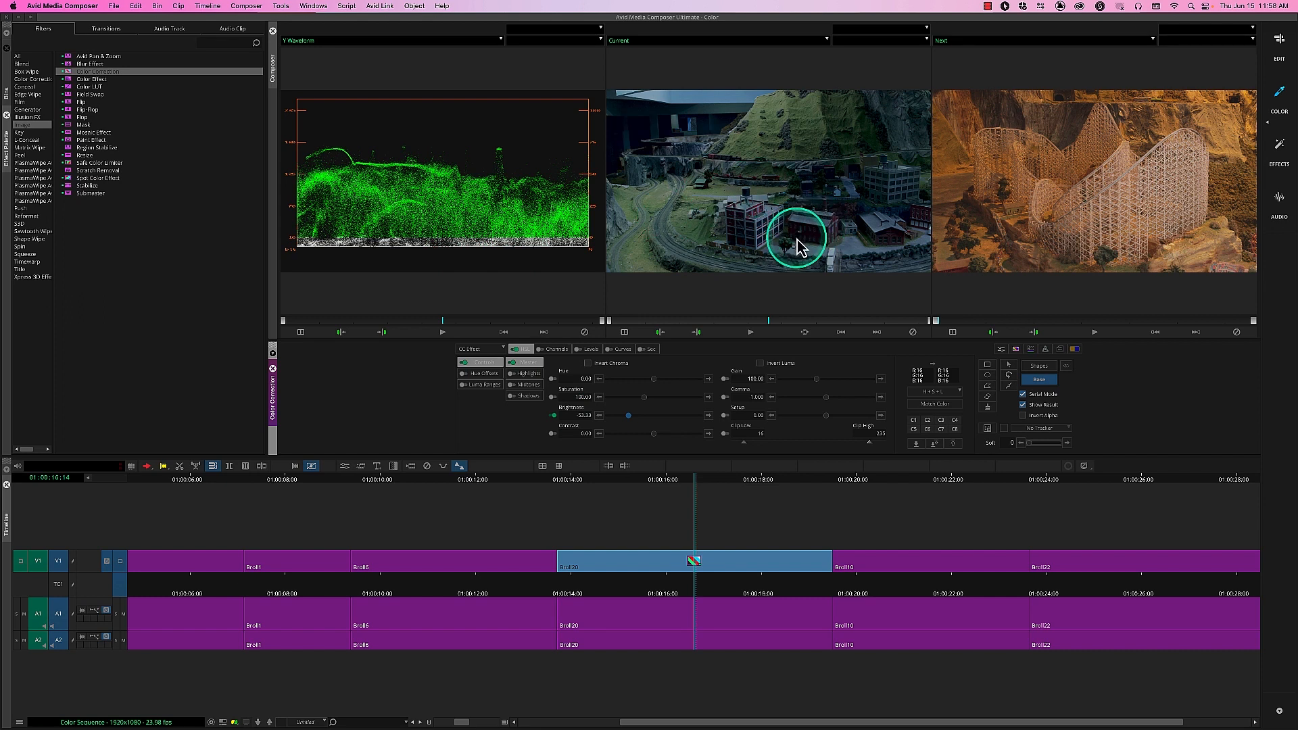
click(725, 434)
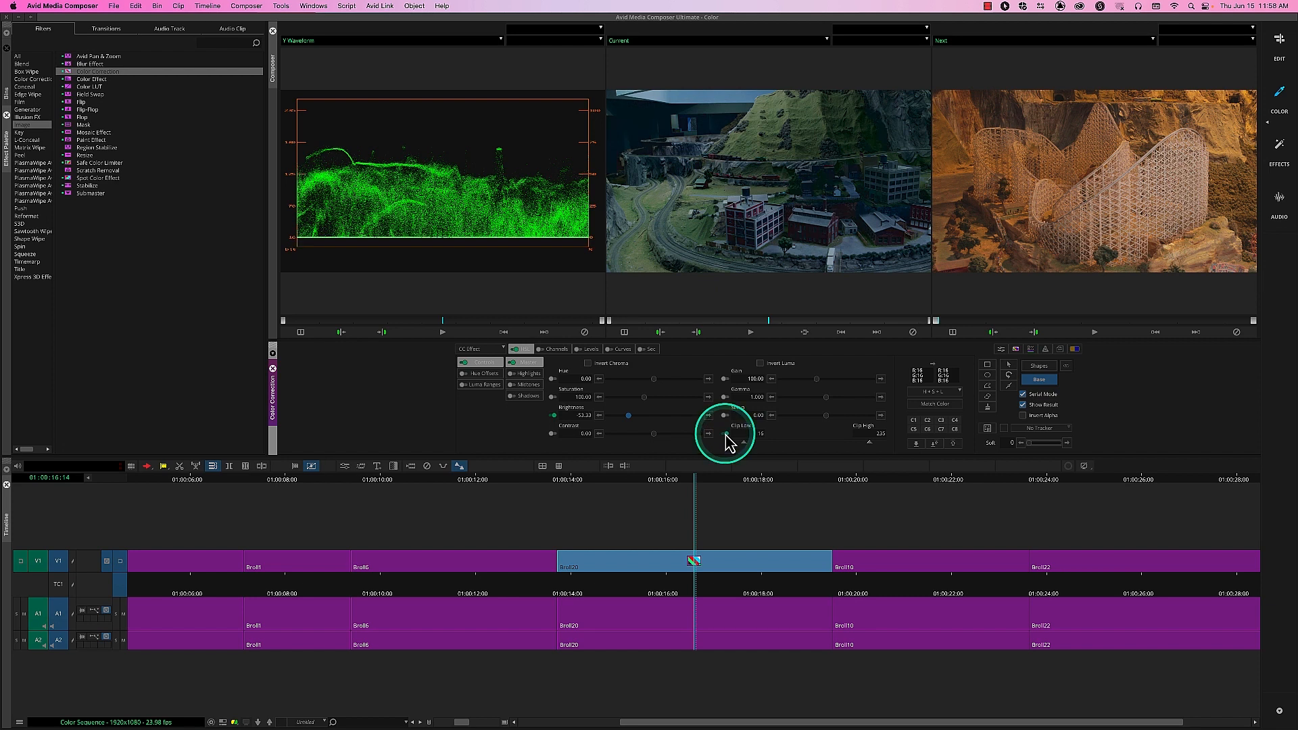
click(726, 435)
click(726, 434)
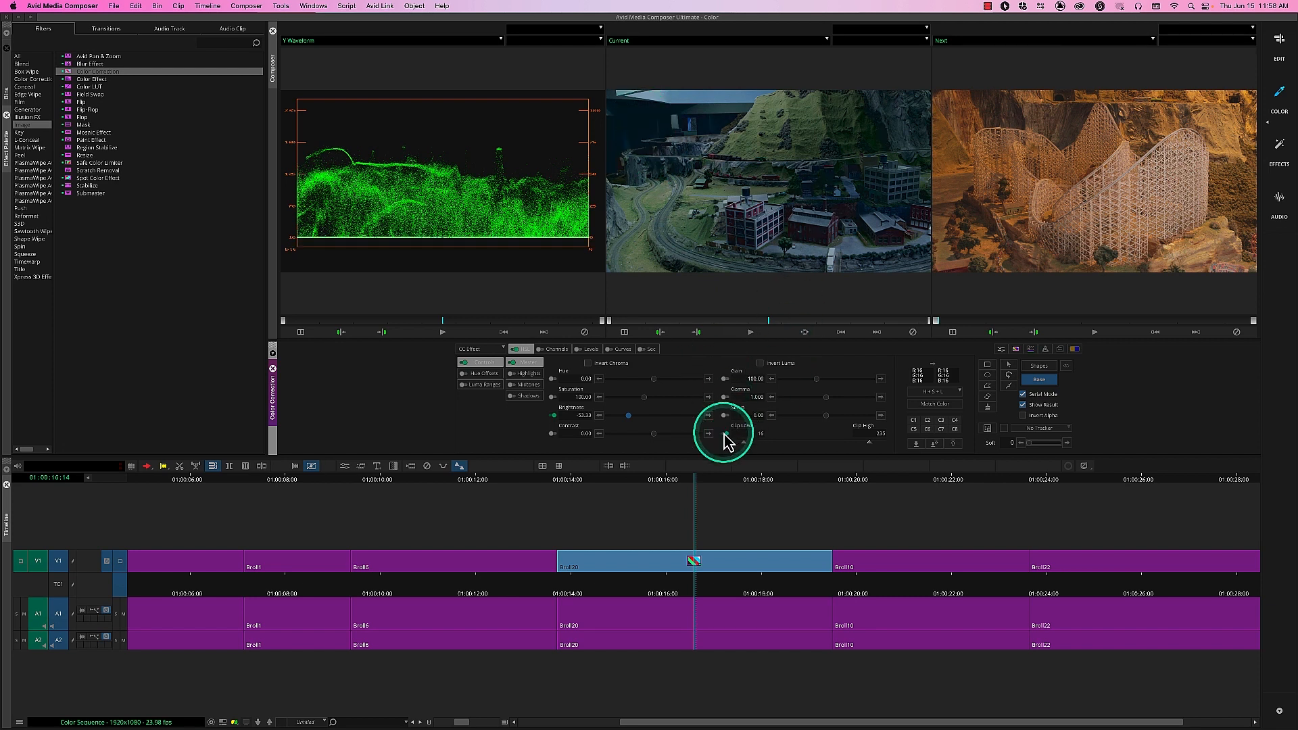
click(726, 434)
click(727, 434)
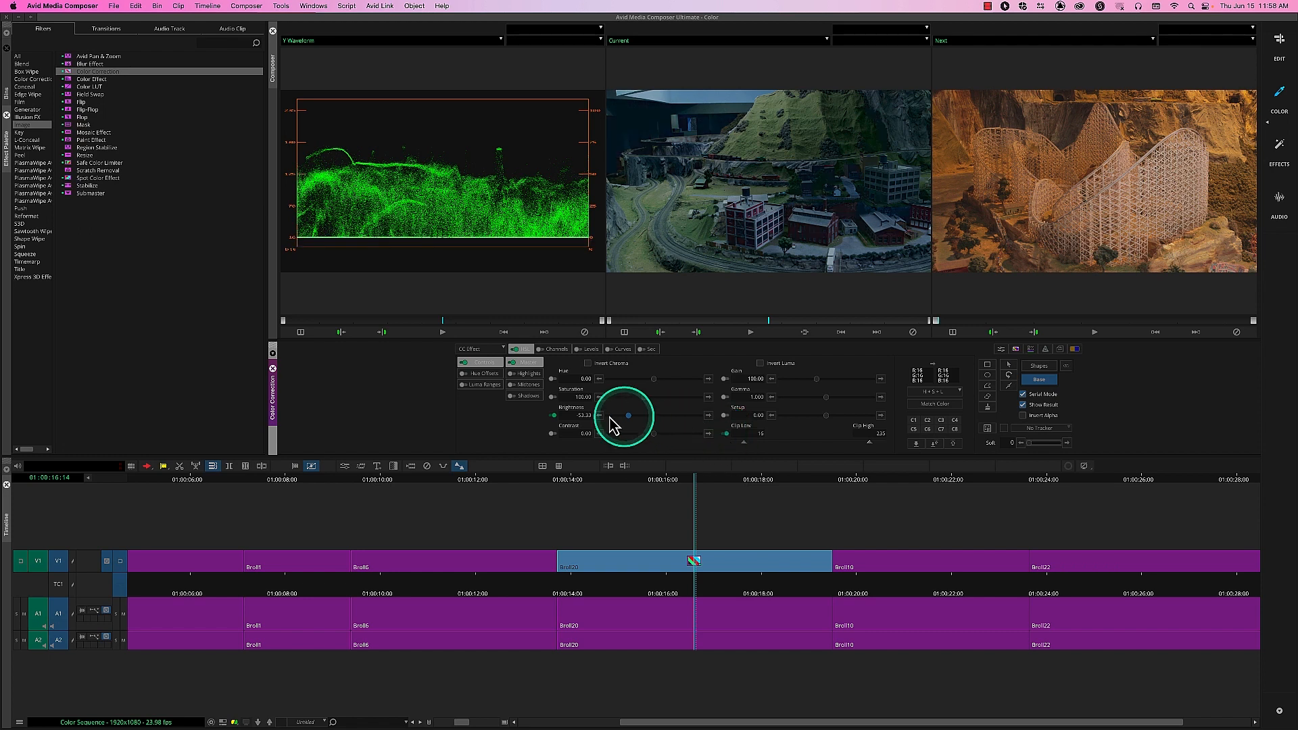
Reset Broll20's Brightness, and balance the clip with Brightness at about -6.67 and Contrast at about 4.44
click(553, 417)
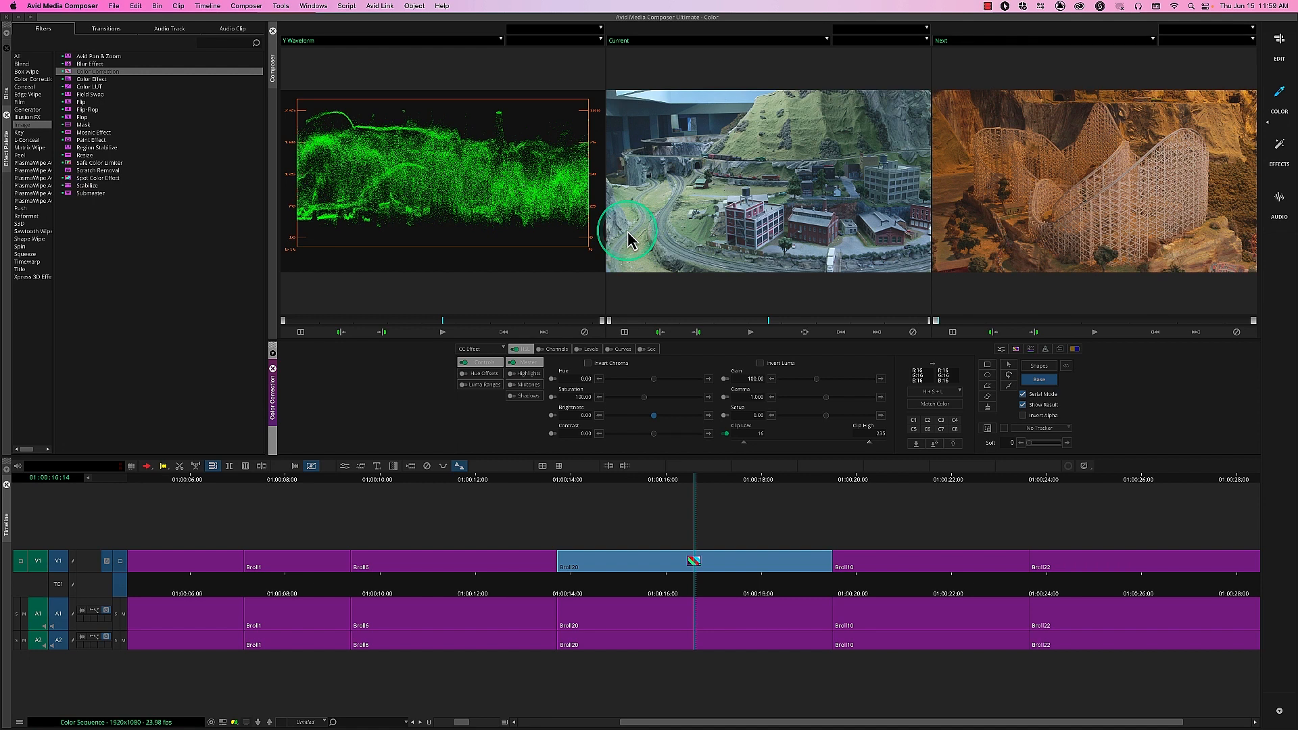
click(601, 416)
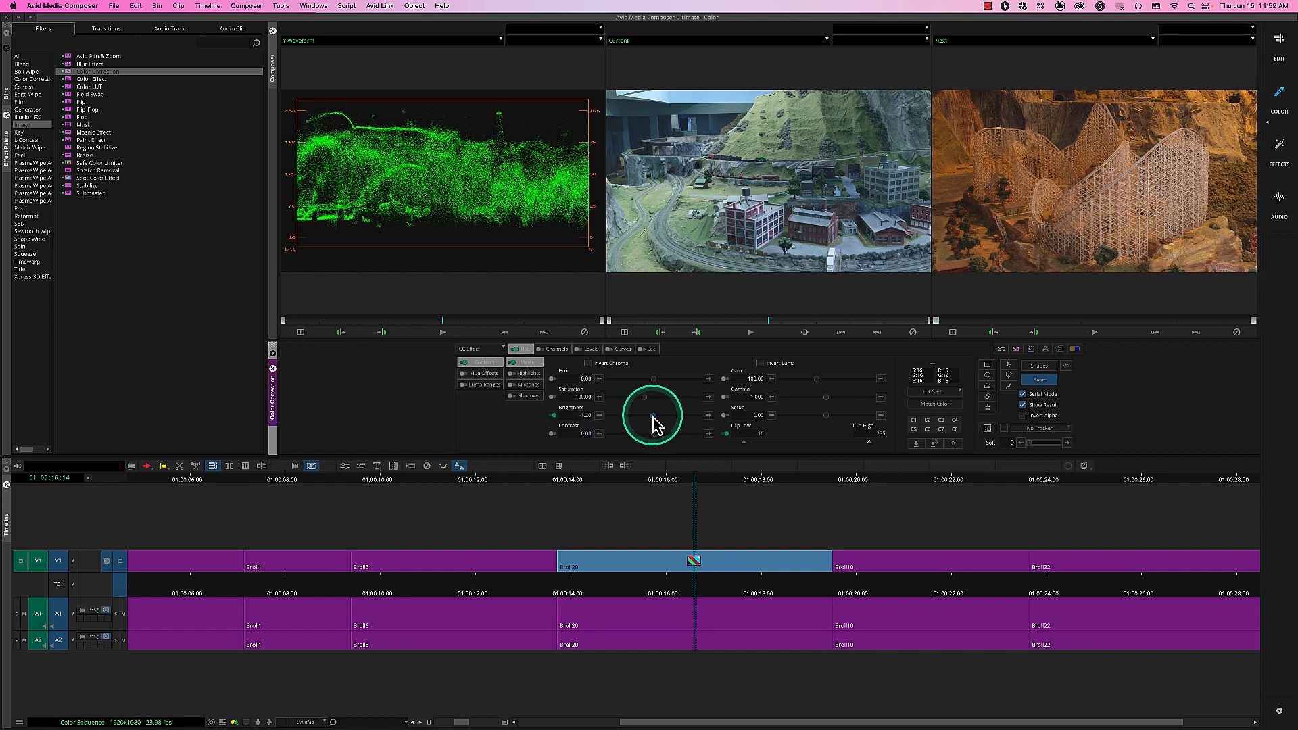
drag(654, 416, 650, 417)
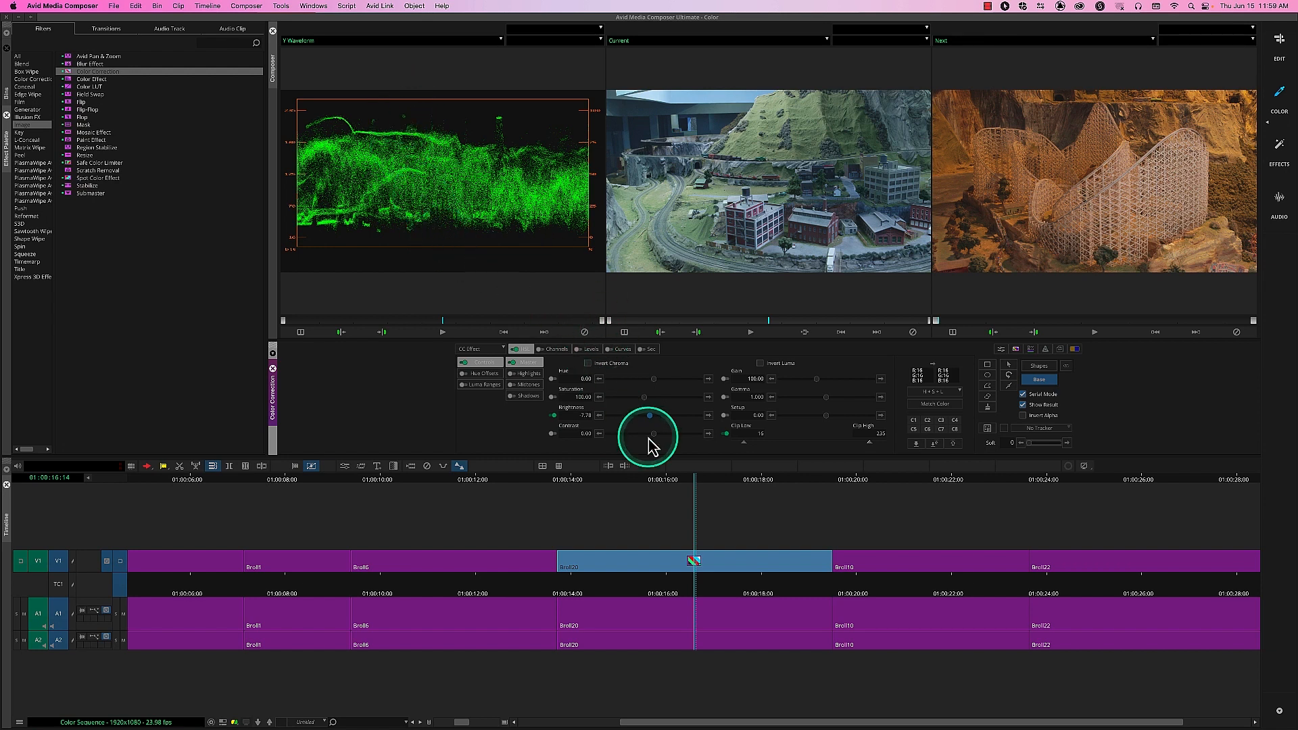
drag(654, 433, 659, 433)
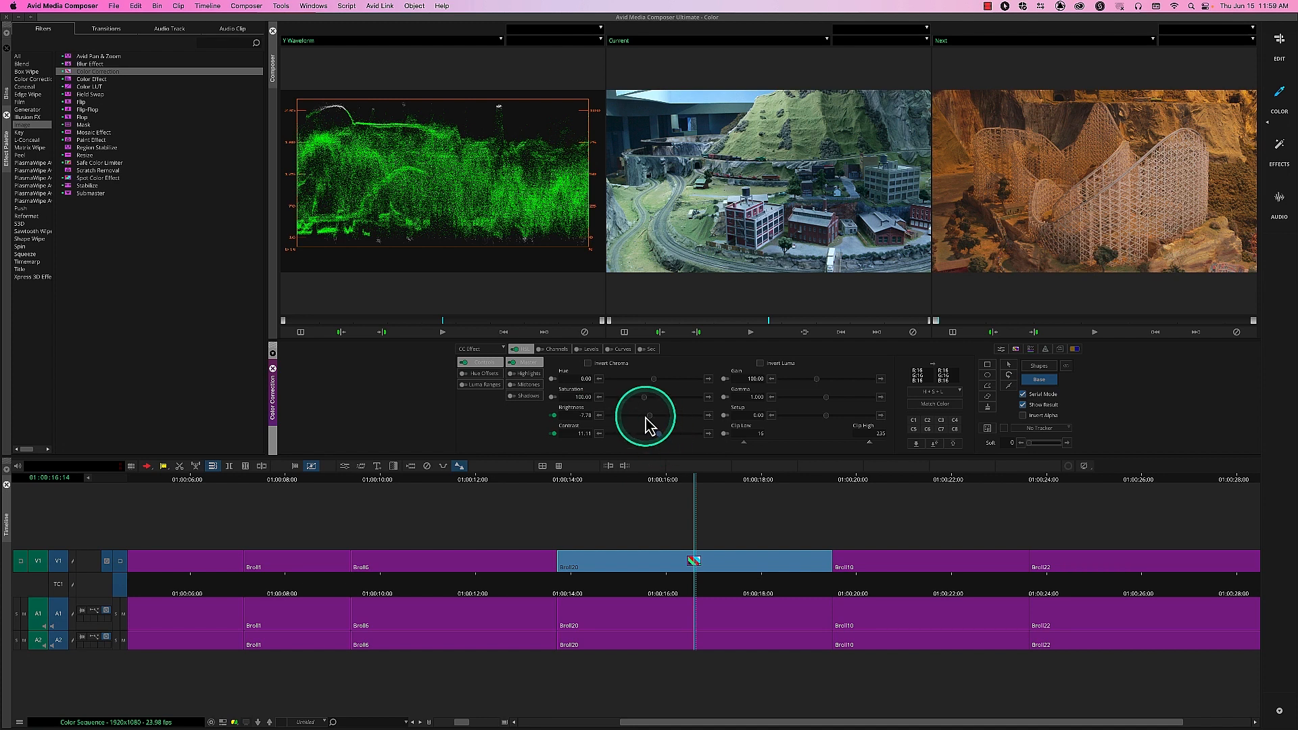
drag(650, 416, 660, 437)
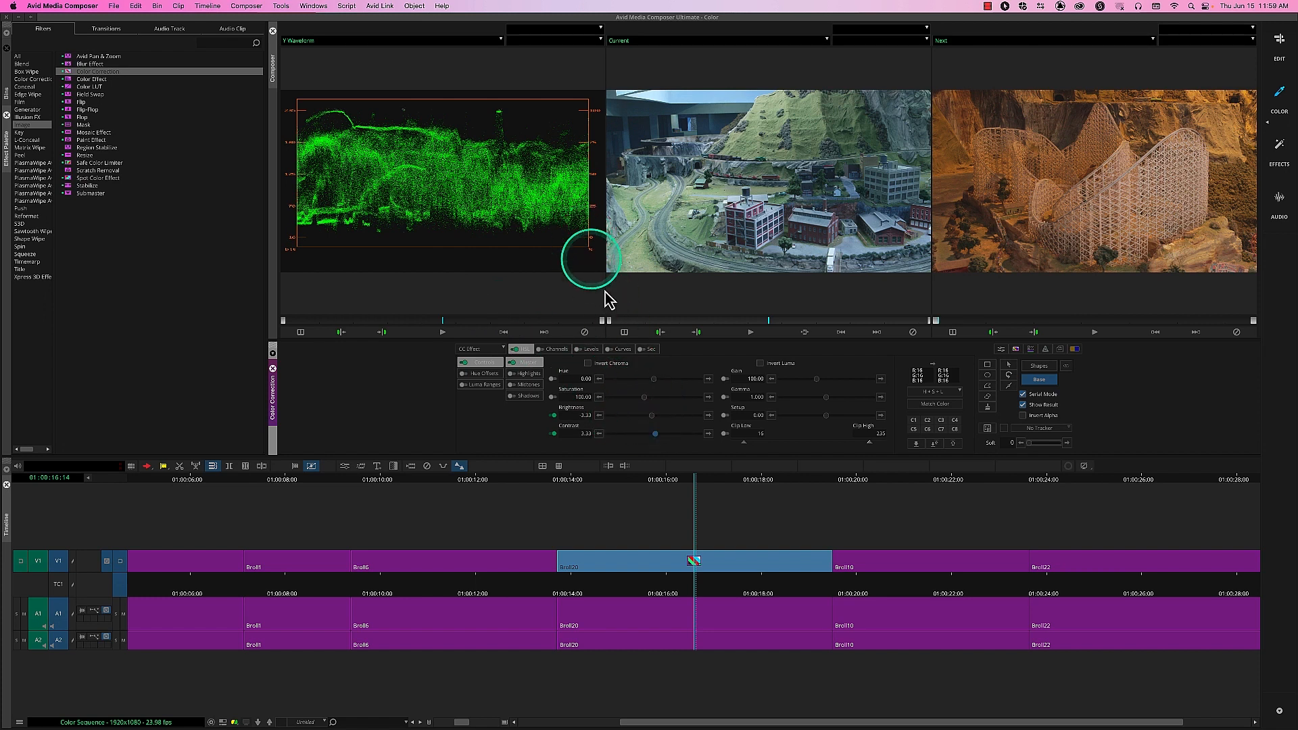
drag(651, 418, 657, 435)
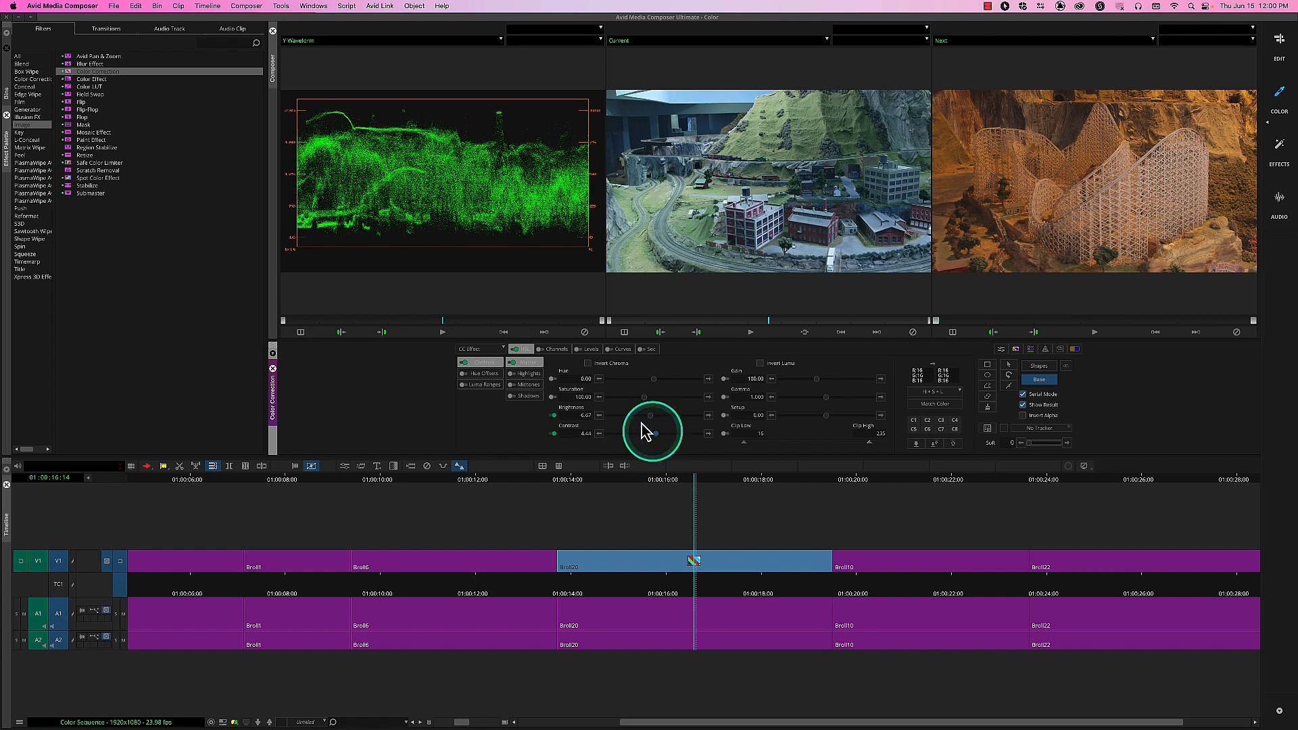
Toggle the HSL Master adjustments off and on to compare Broll20 with and without the correction
click(514, 366)
click(514, 365)
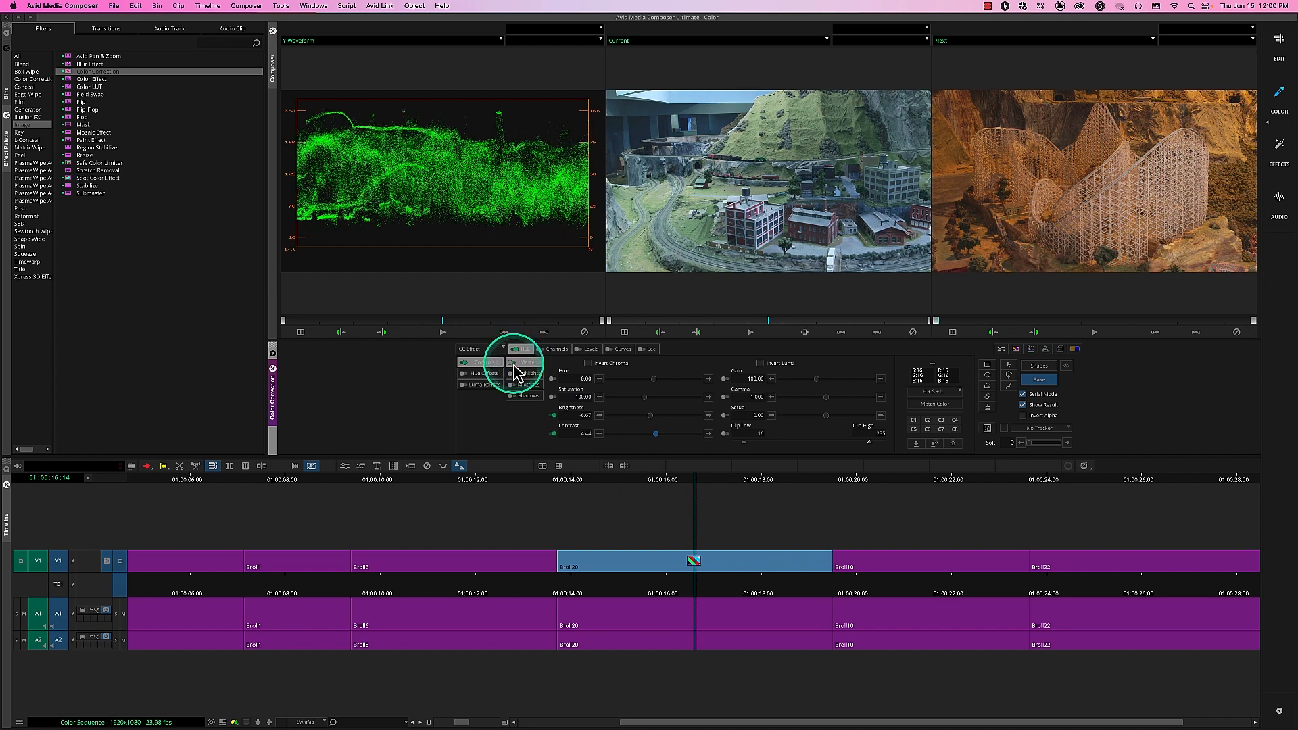
click(514, 366)
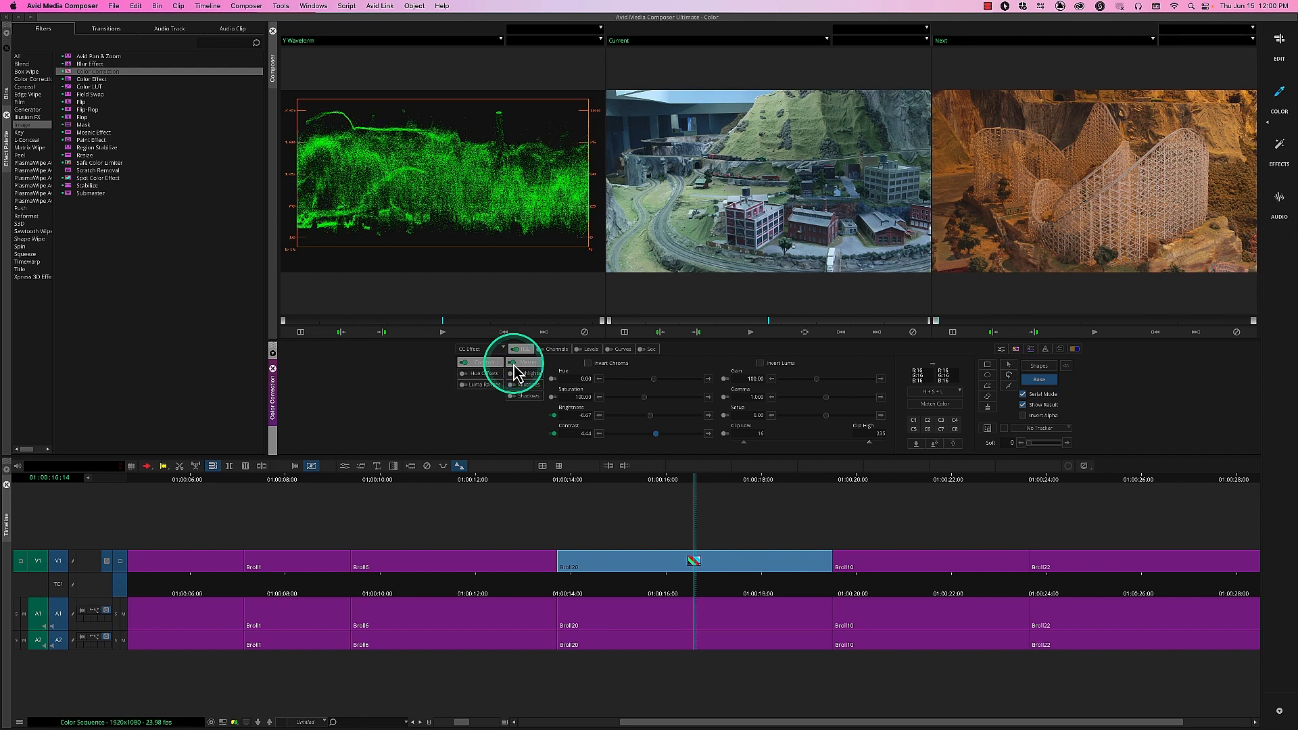
click(514, 365)
click(514, 365)
click(516, 371)
click(515, 371)
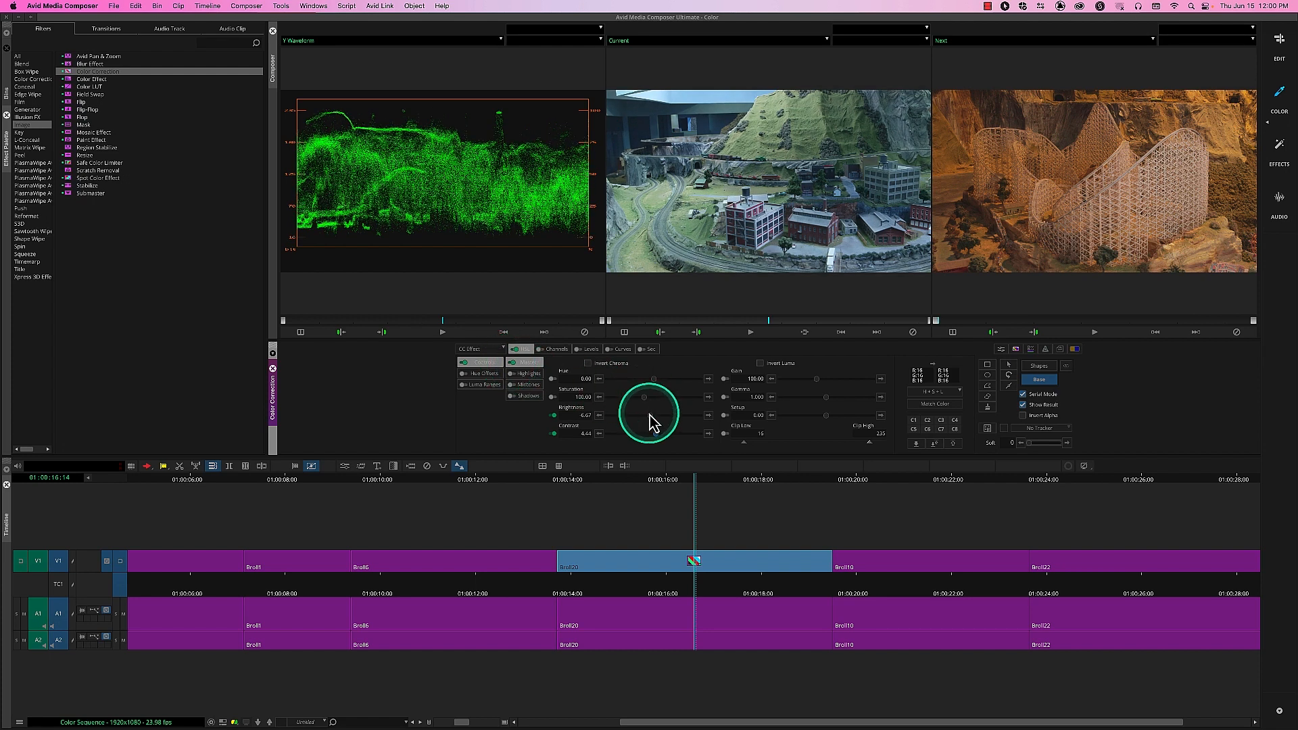
Try a stronger look on Broll20 with Brightness about -31.11 and Contrast about 25.56, and undo both changes
drag(651, 425, 661, 428)
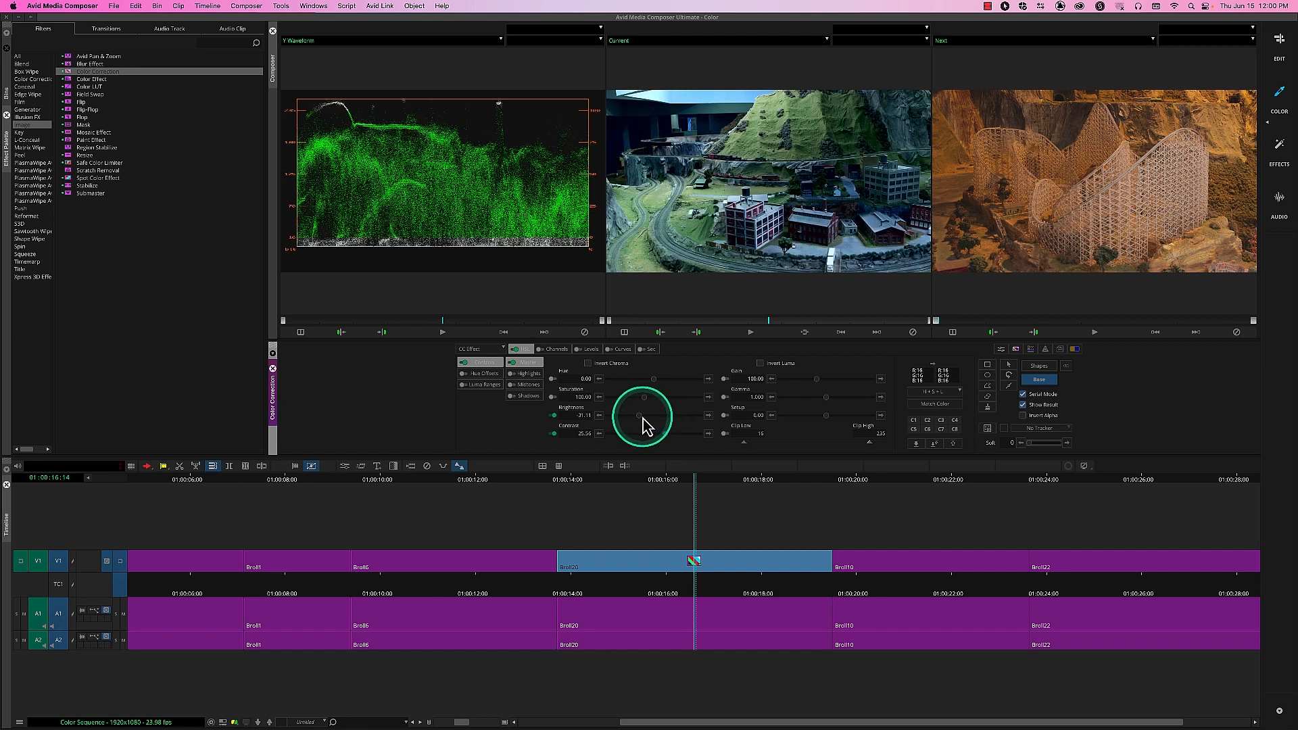
key(super+z)
key(super+z)
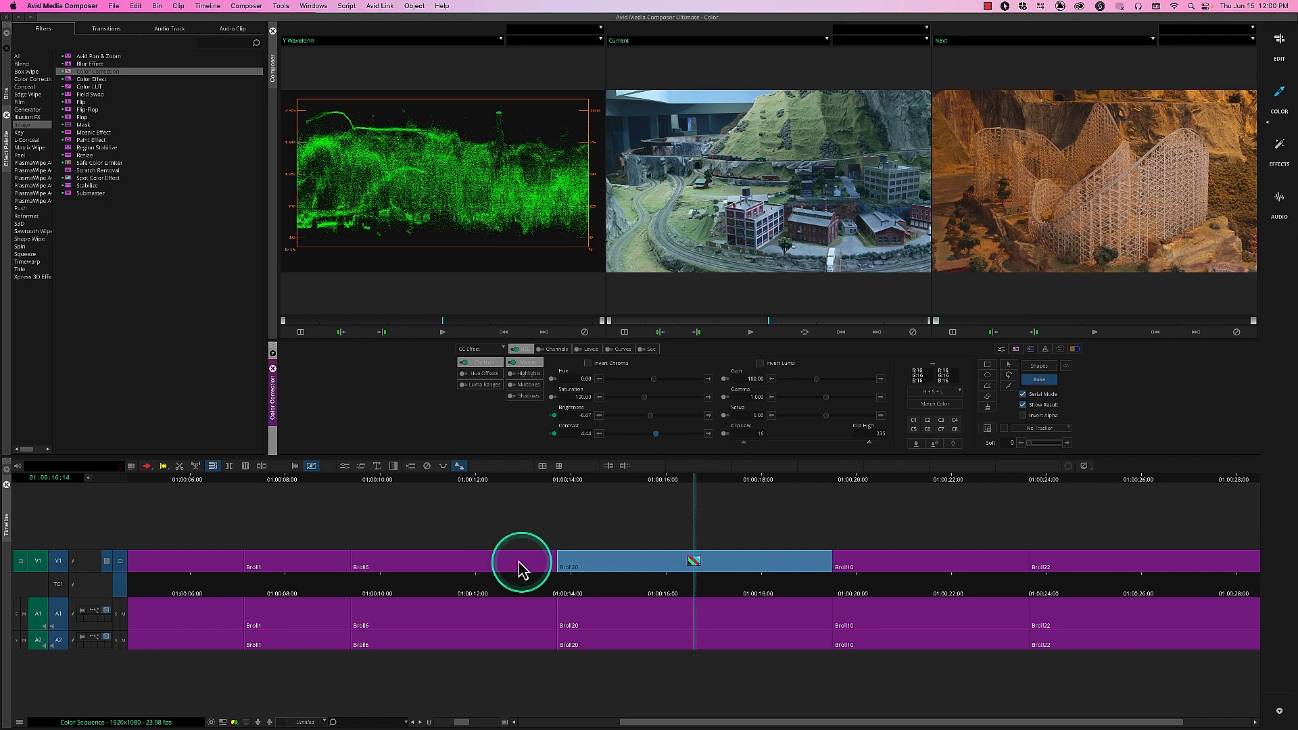
Go to Broll6 and add a color correction with Brightness at about 16.67 and Contrast at about 18.89
click(453, 580)
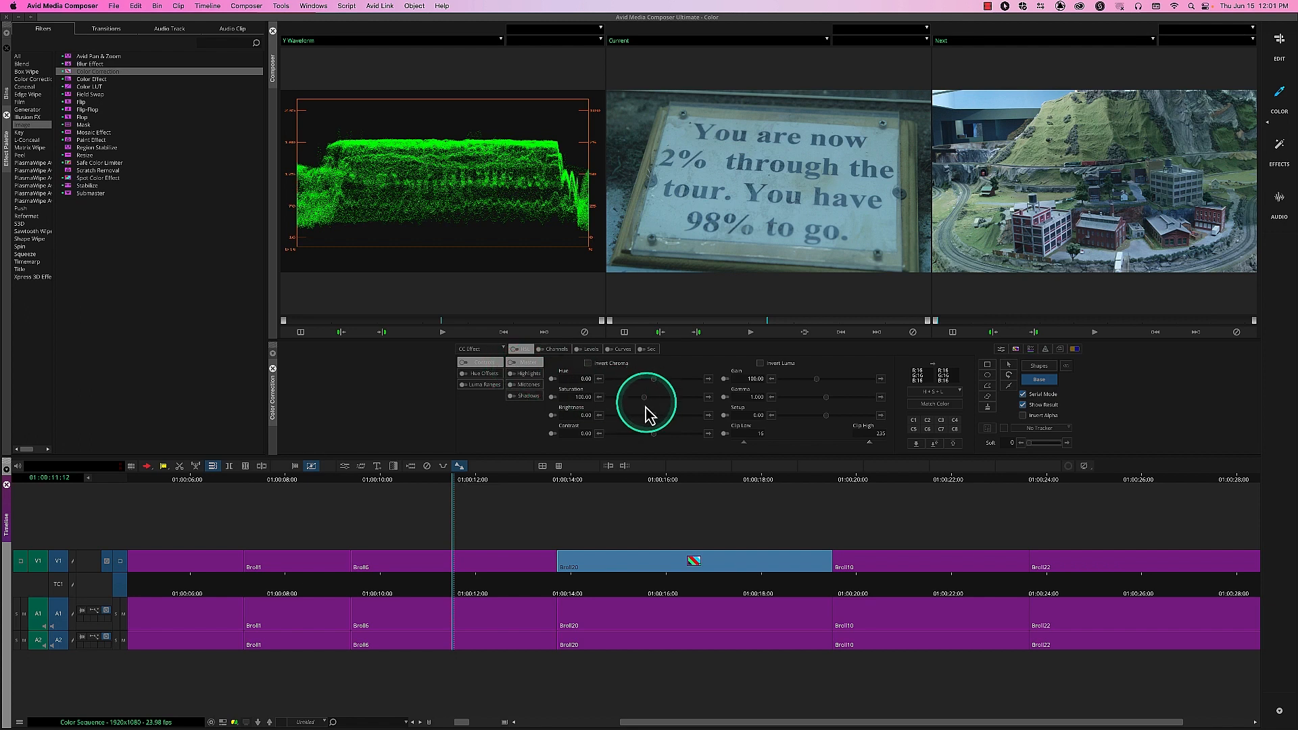
click(656, 424)
drag(655, 417, 660, 418)
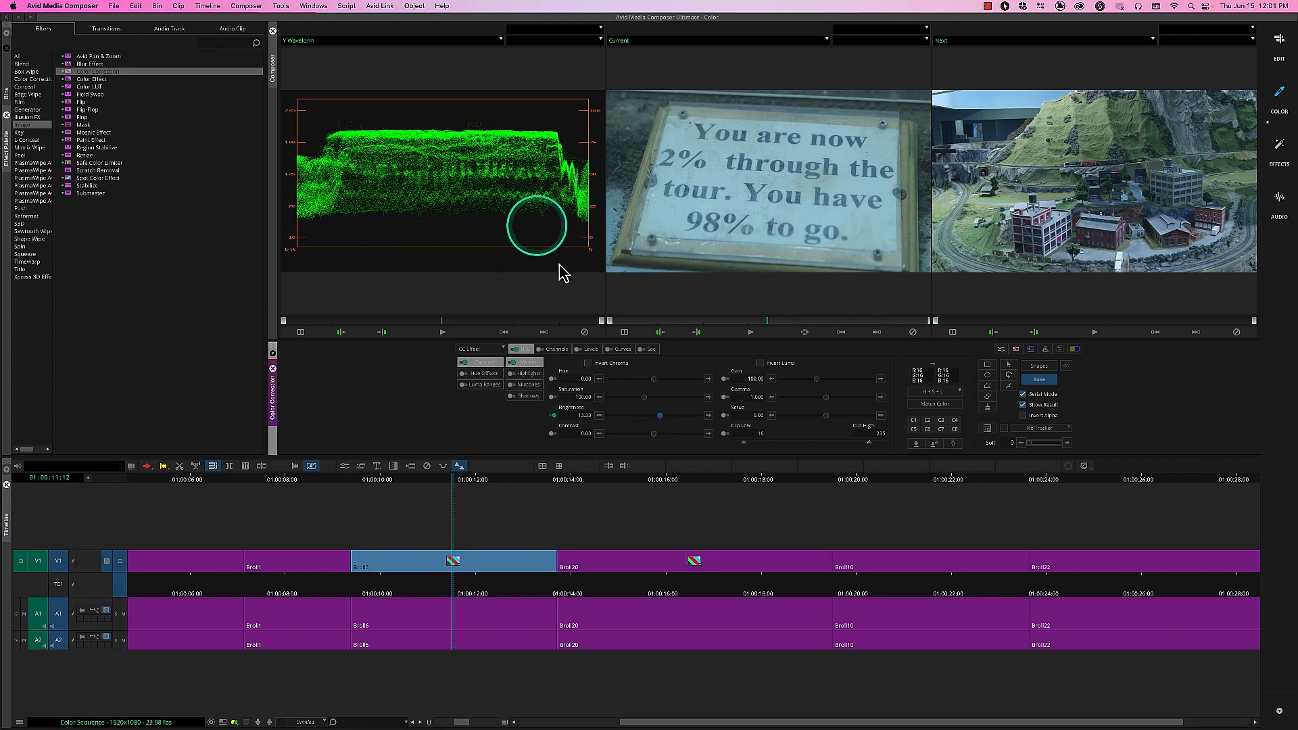
click(654, 434)
drag(655, 435, 663, 436)
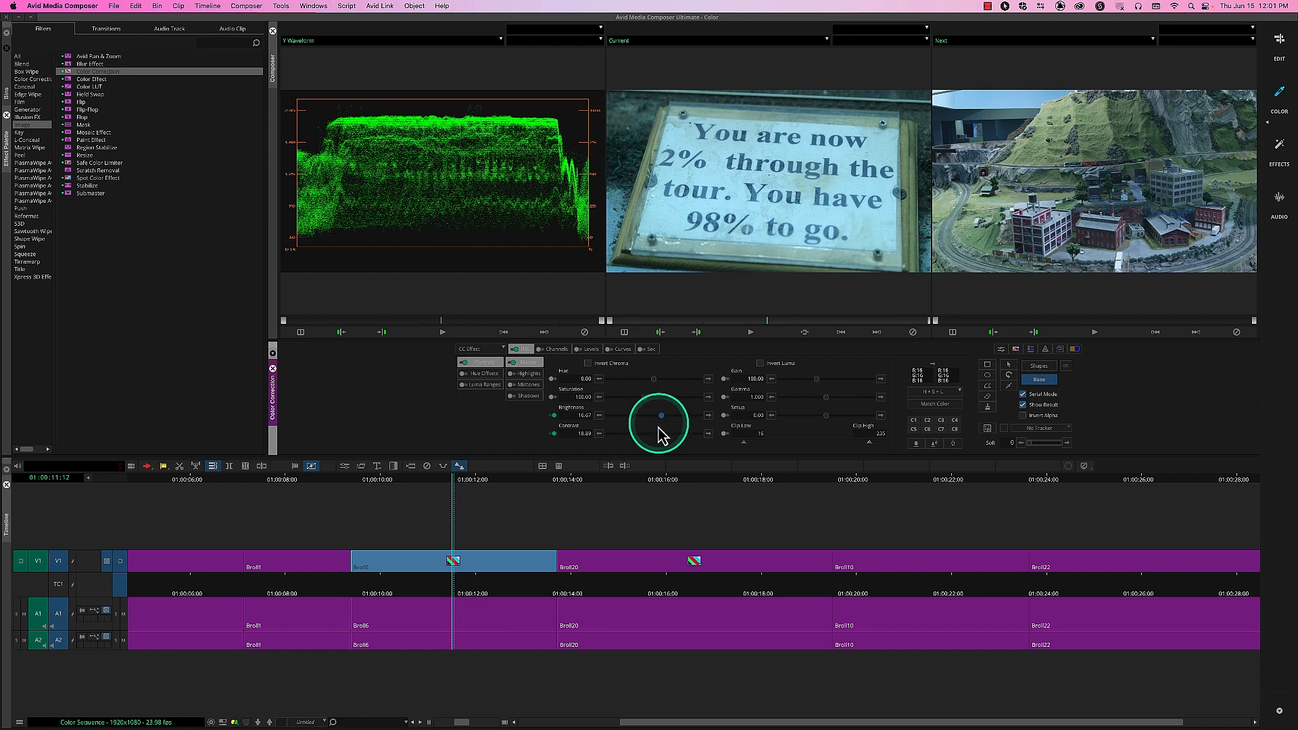
Fine-tune Broll6's Contrast to about 17.78 and Brightness to about 15.5, checking the result earlier in the clip
click(660, 434)
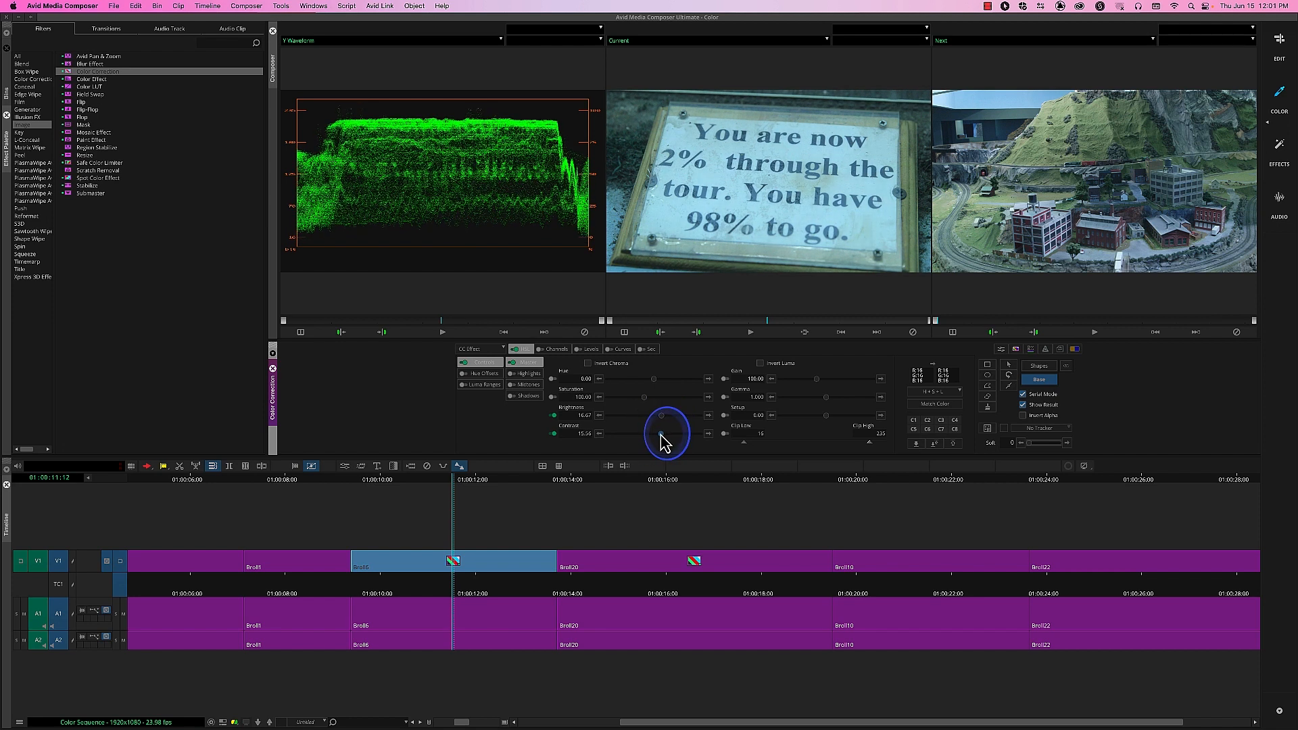
drag(662, 443, 663, 441)
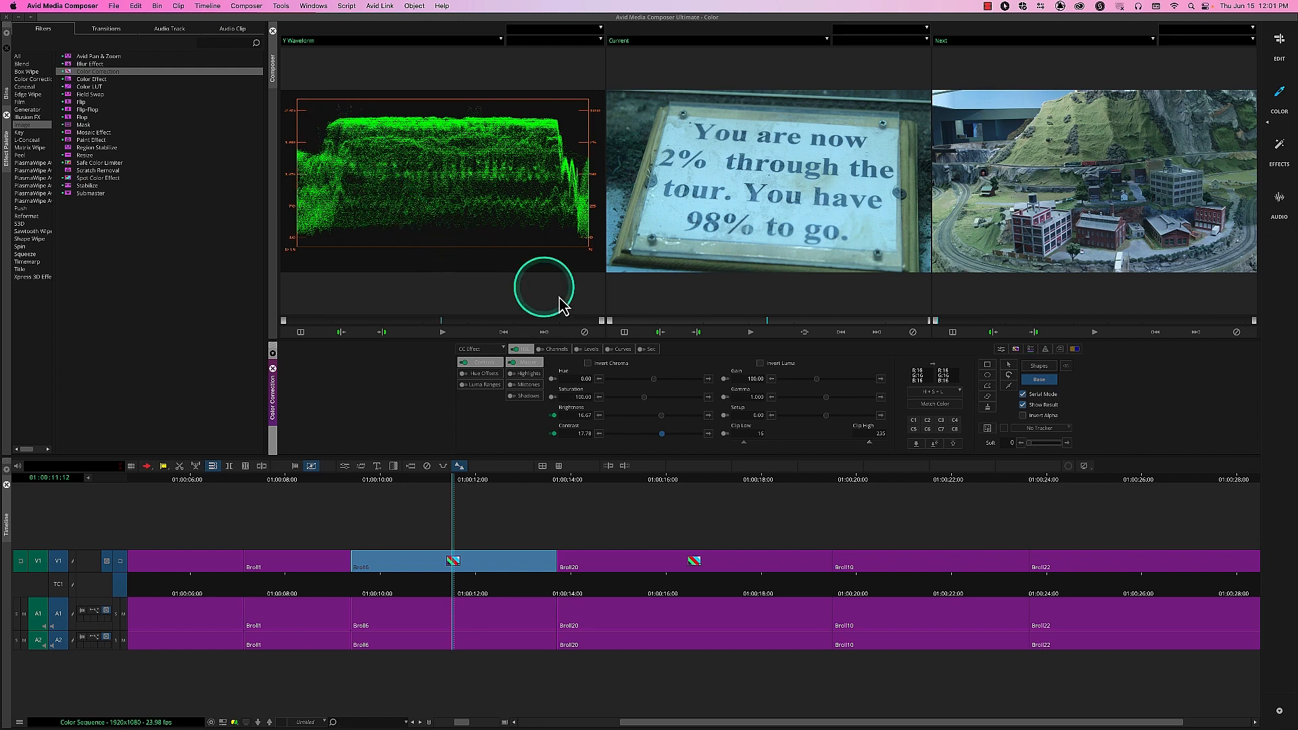
click(599, 416)
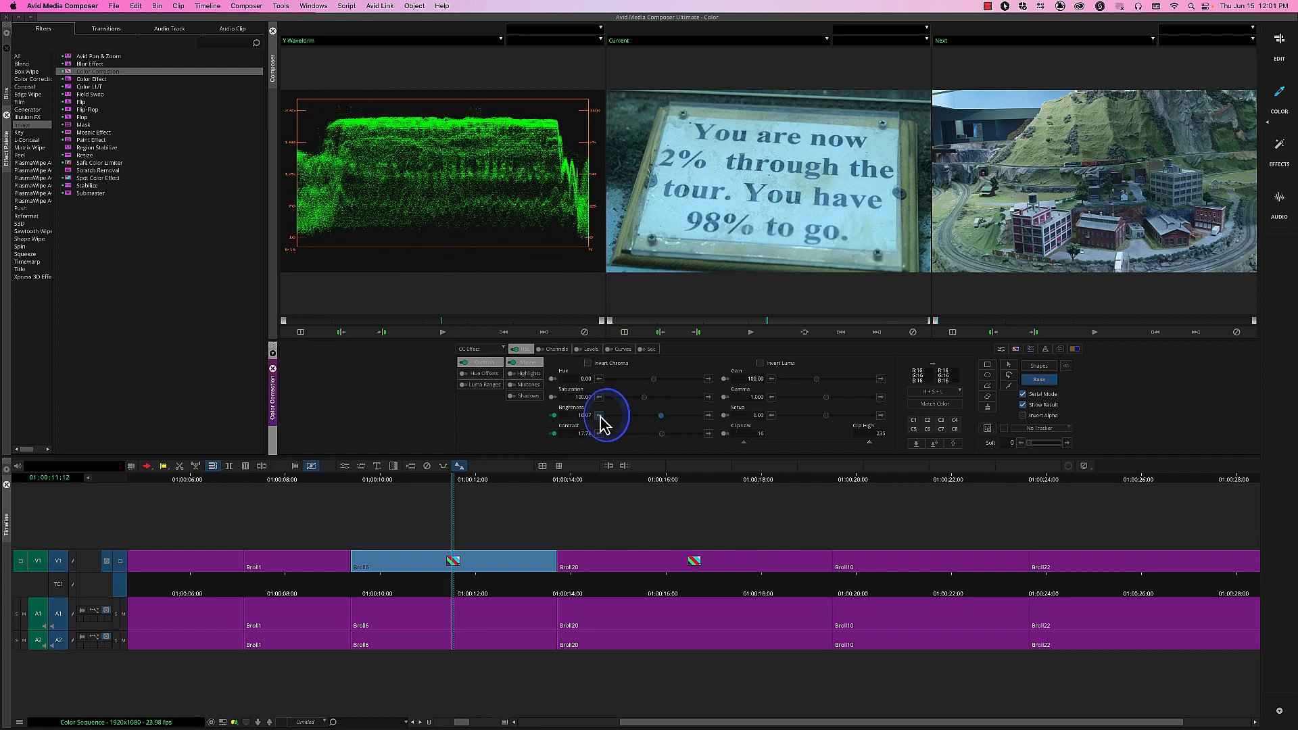
click(599, 415)
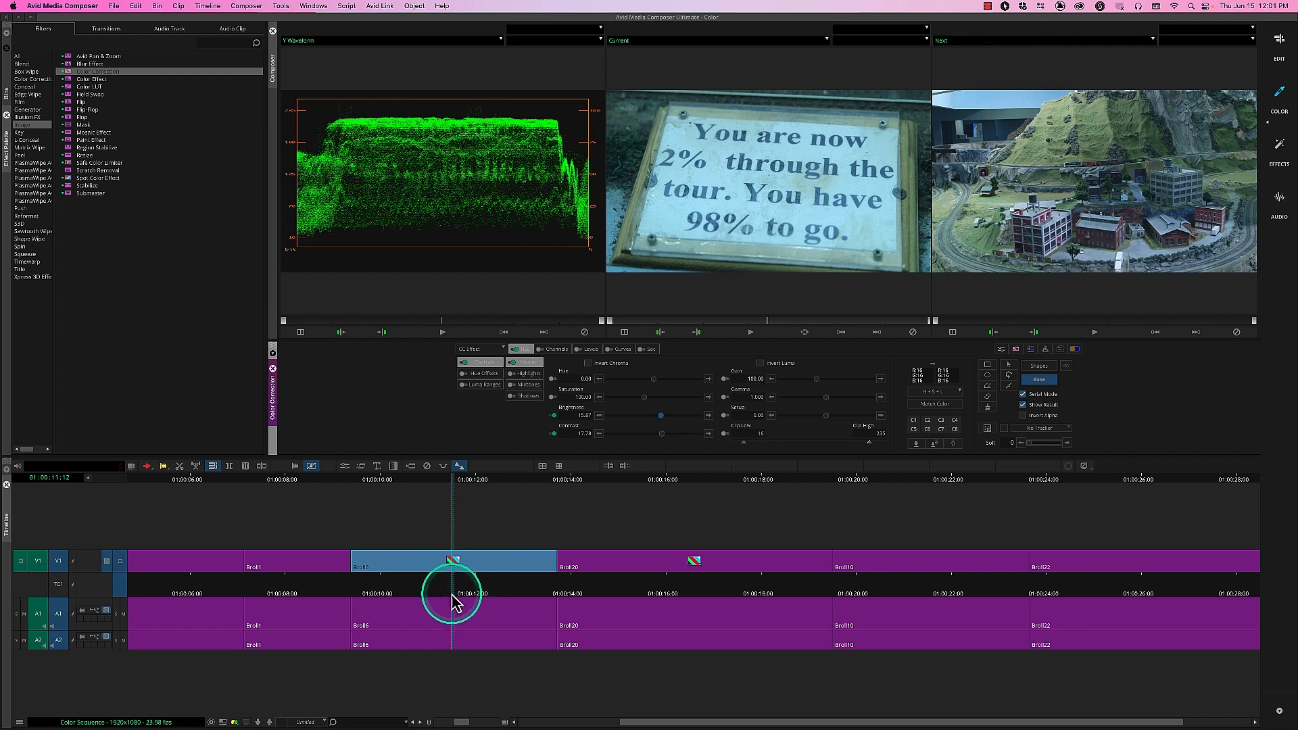
drag(452, 596, 423, 597)
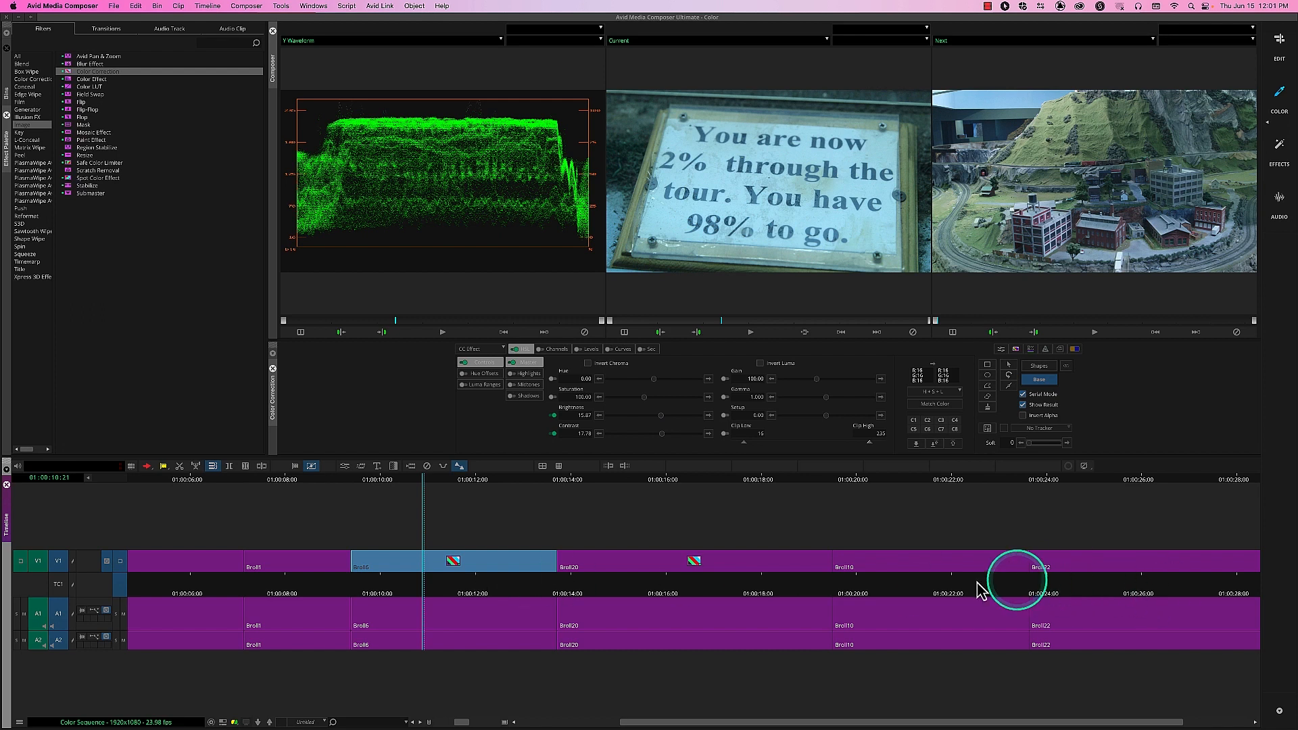
Go to Broll10 and add a color correction that lowers Setup slightly, raises Gain, and sets Gamma to about 1.227
click(927, 587)
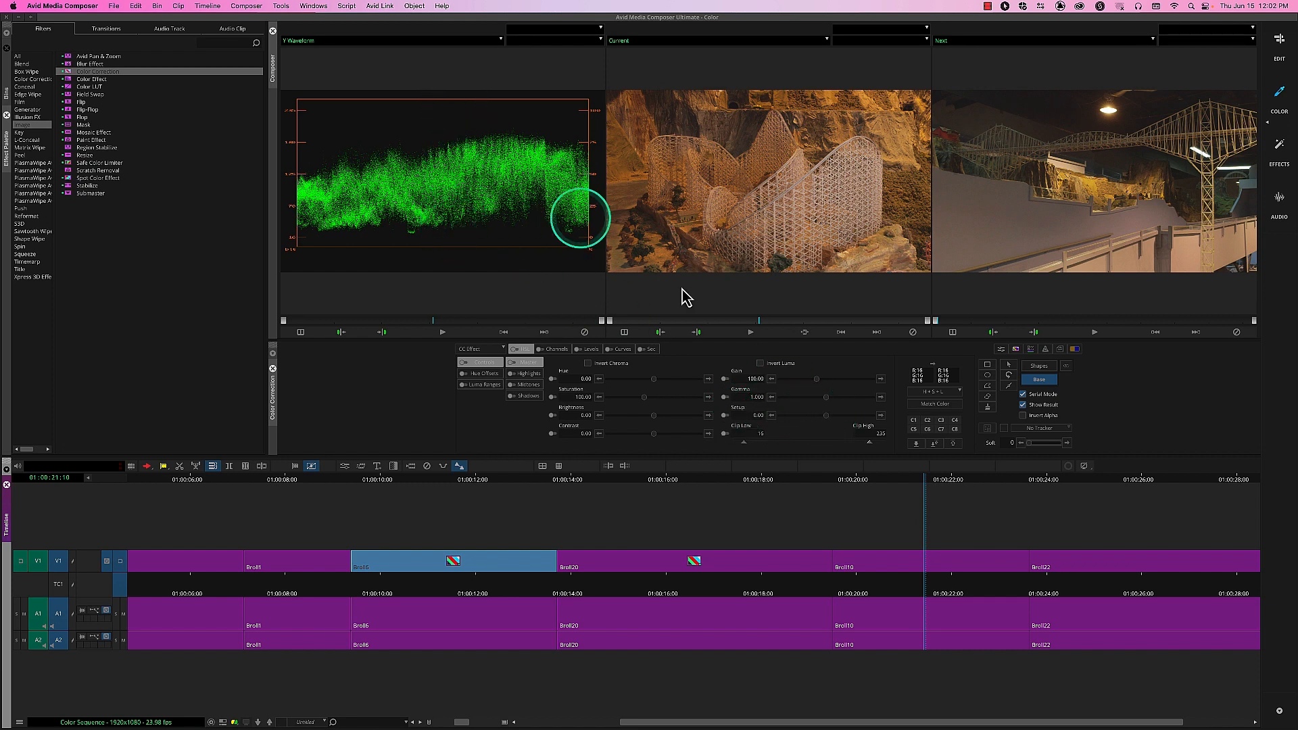
mouse_move(827, 415)
mouse_down()
mouse_move(838, 416)
mouse_move(827, 416)
mouse_up()
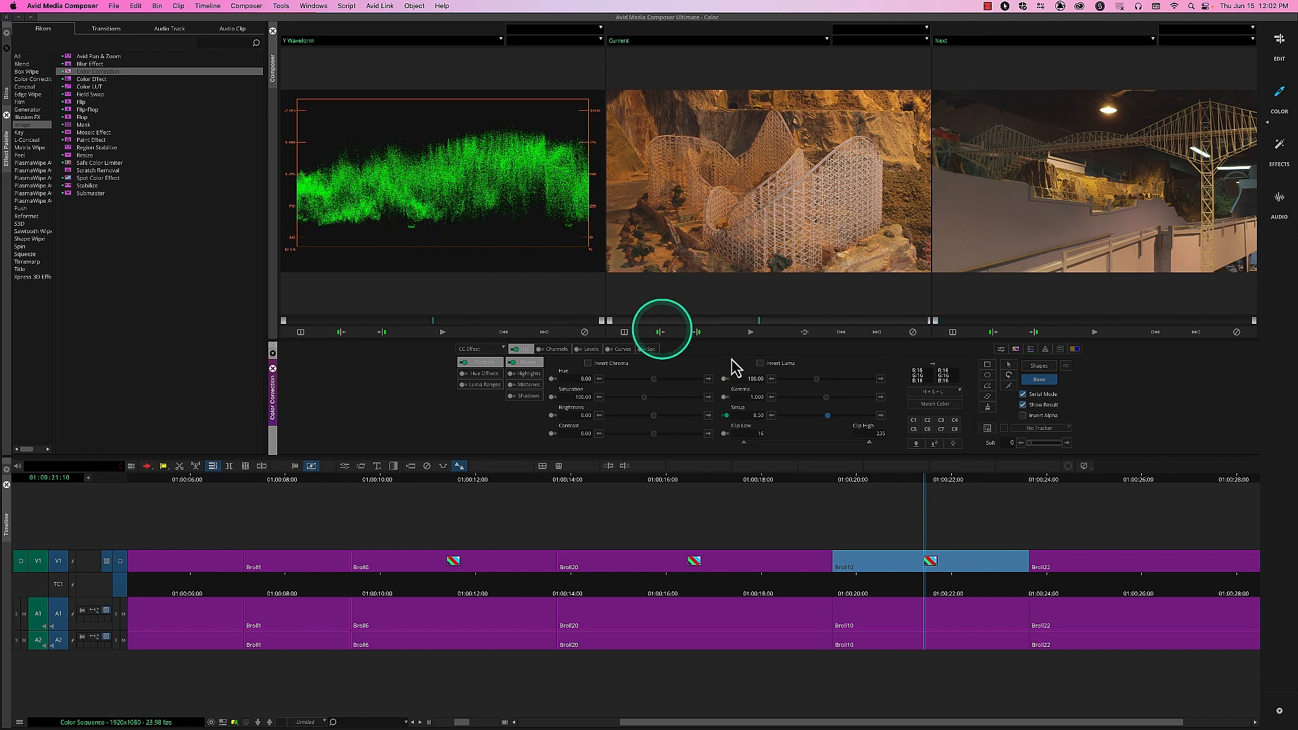
drag(829, 417, 826, 418)
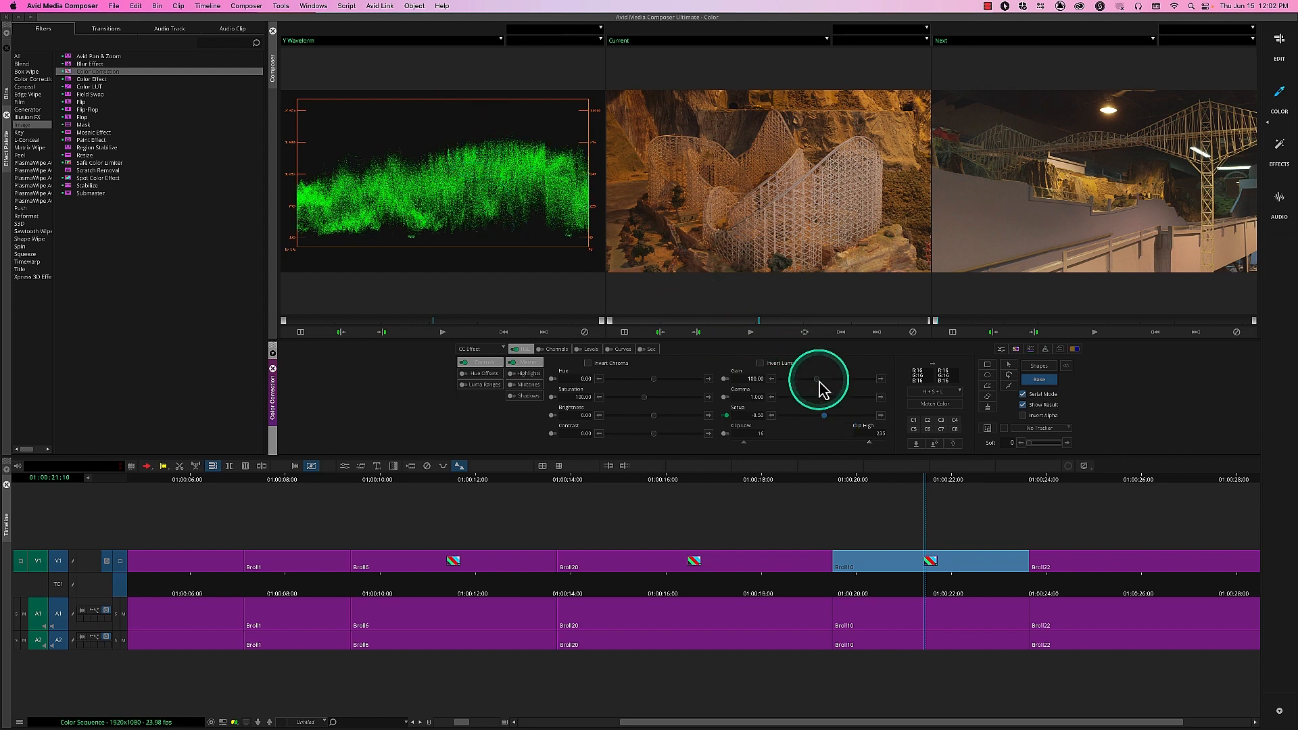
drag(819, 381, 826, 378)
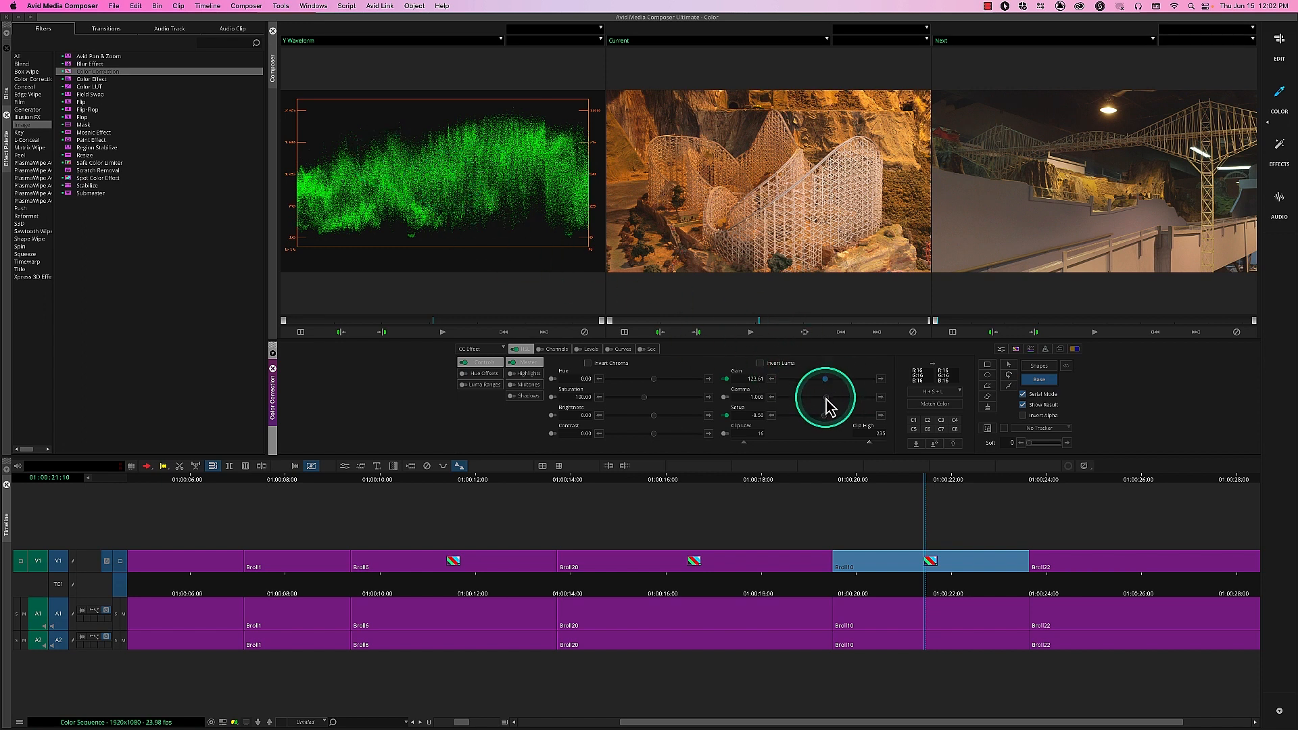
drag(827, 406, 831, 403)
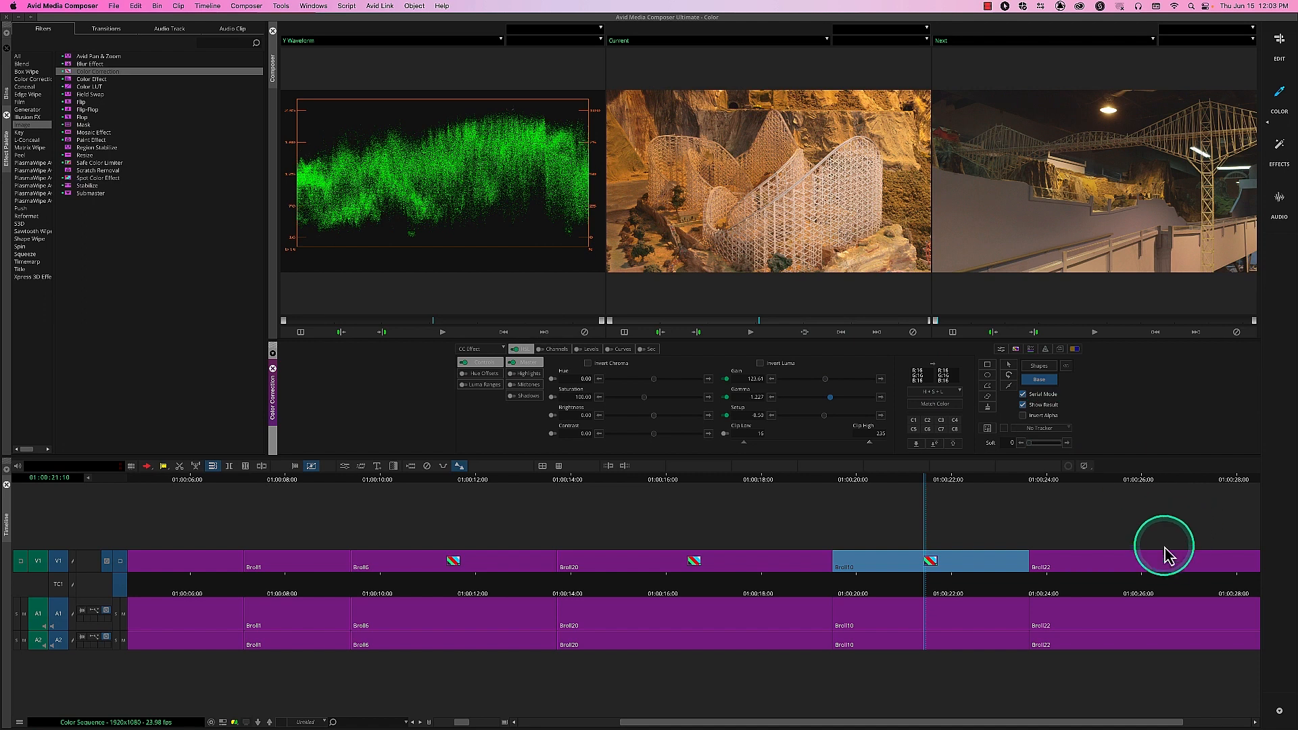
Go to Broll22 and add a color correction with slightly lowered Setup and Gain and Gamma at about 1.42
click(1150, 583)
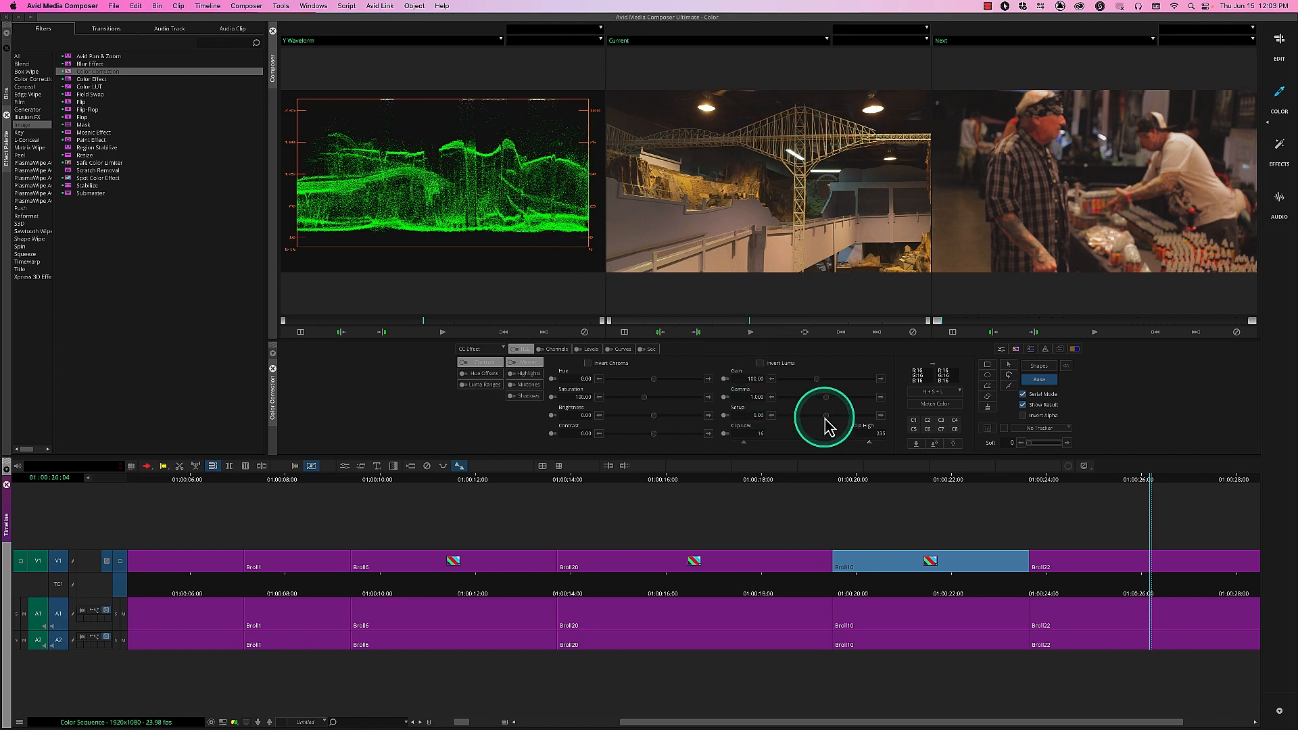
drag(825, 417, 824, 418)
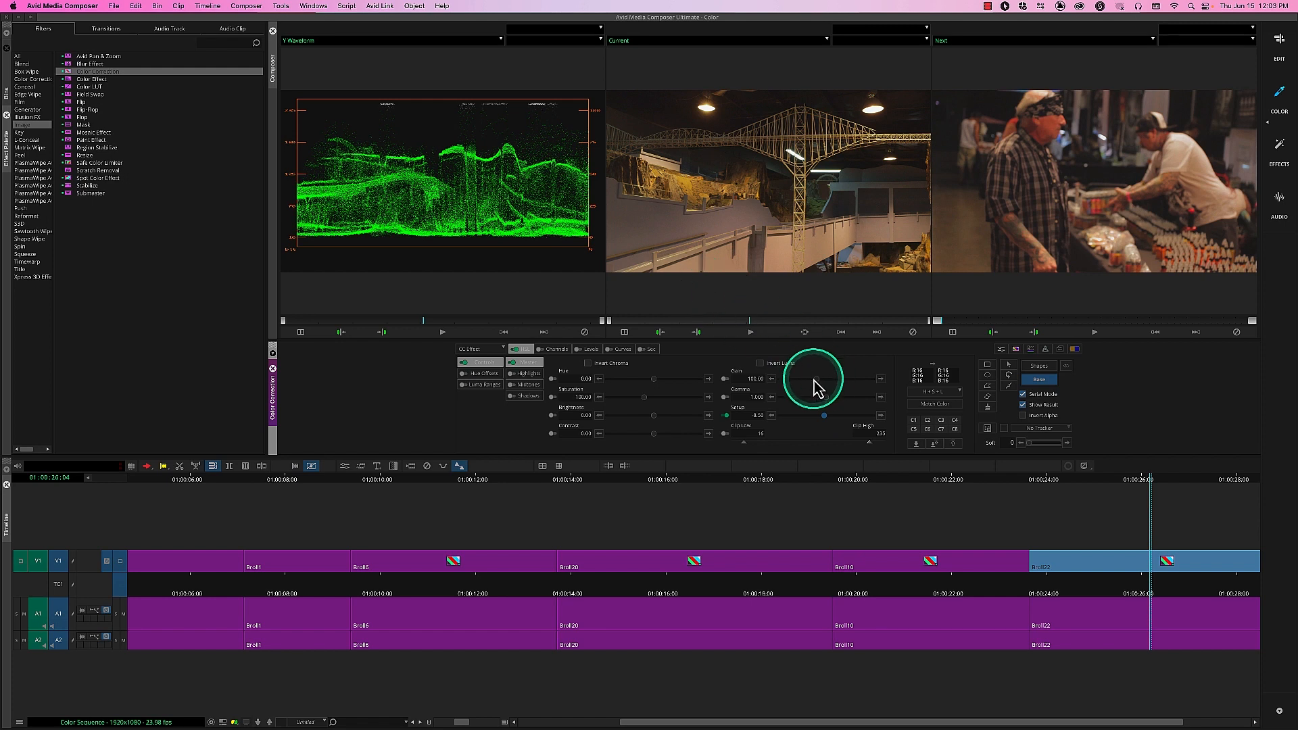
drag(819, 390, 817, 383)
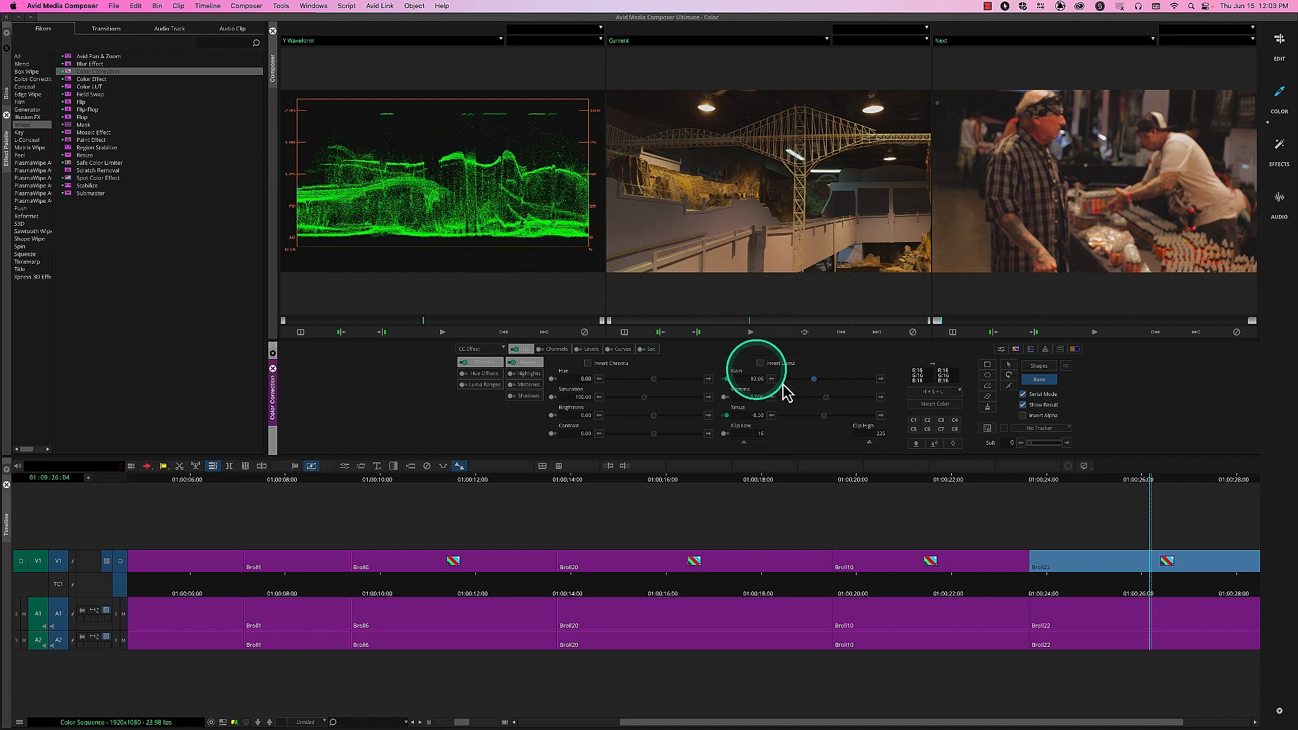
click(826, 397)
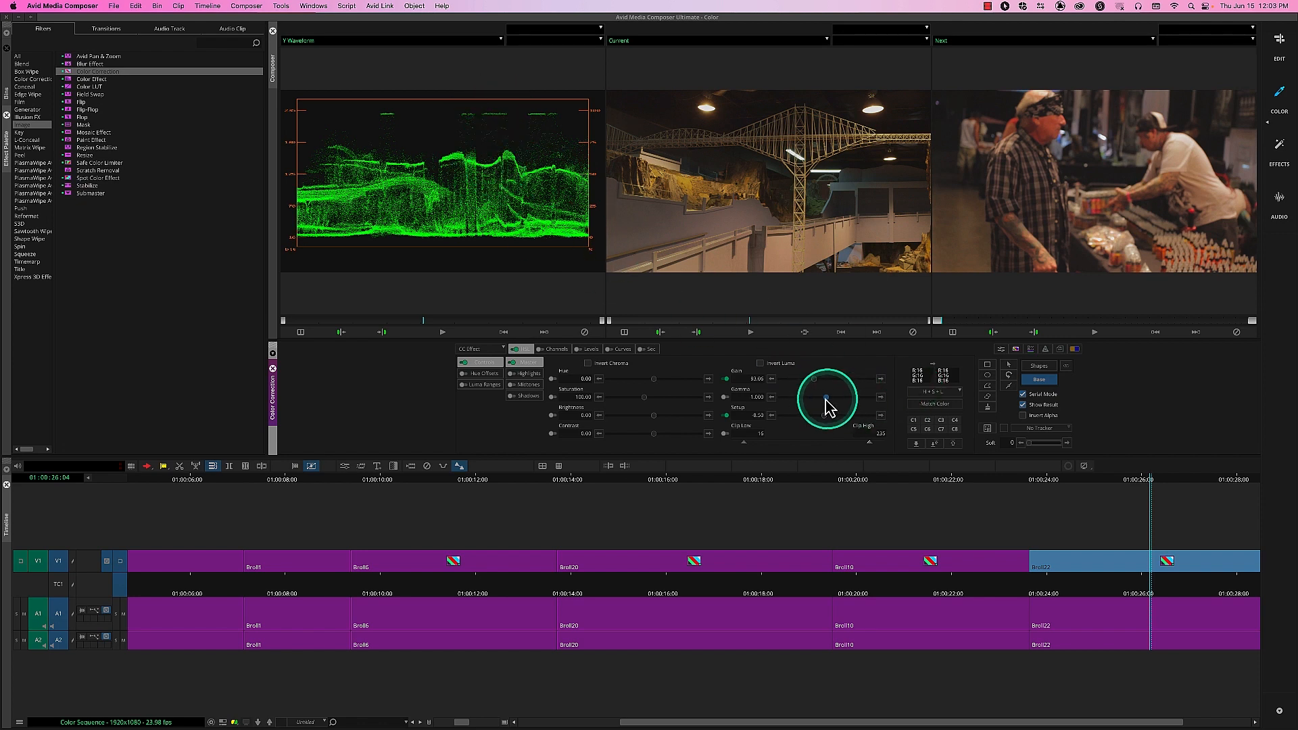
drag(826, 399, 834, 402)
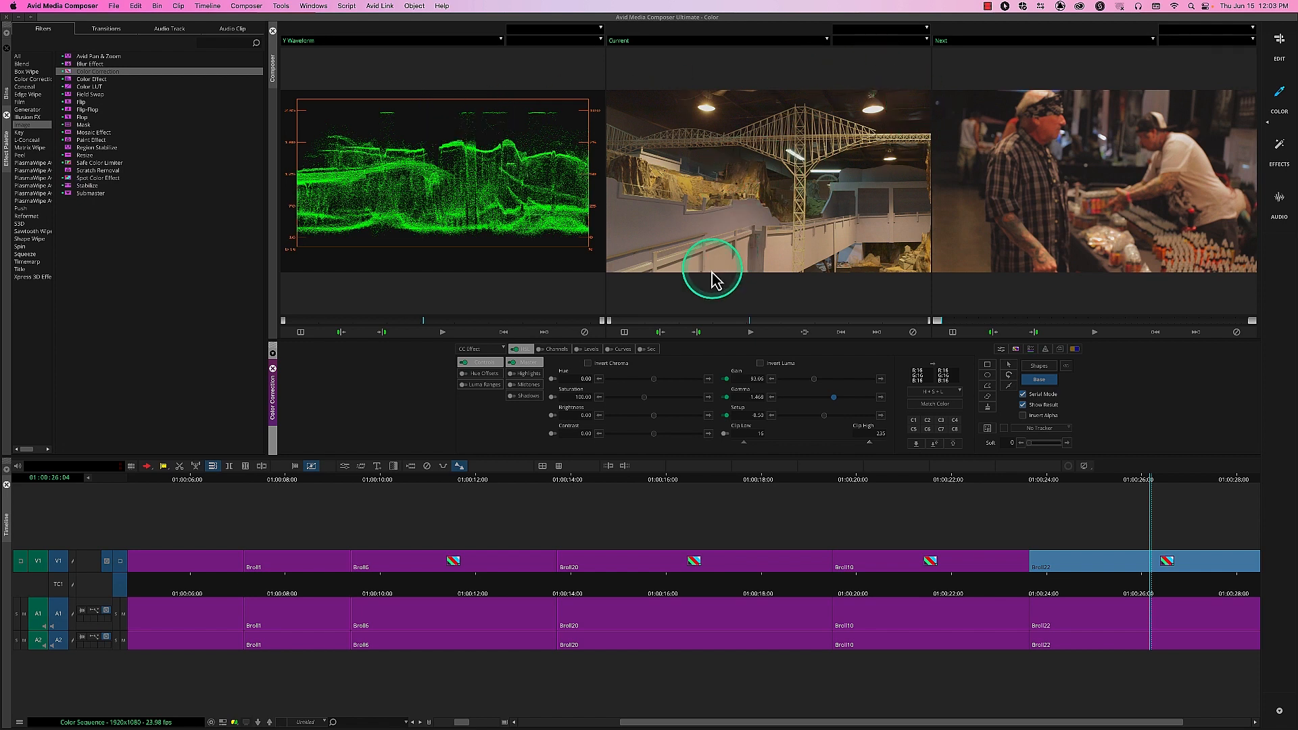
drag(837, 403, 838, 409)
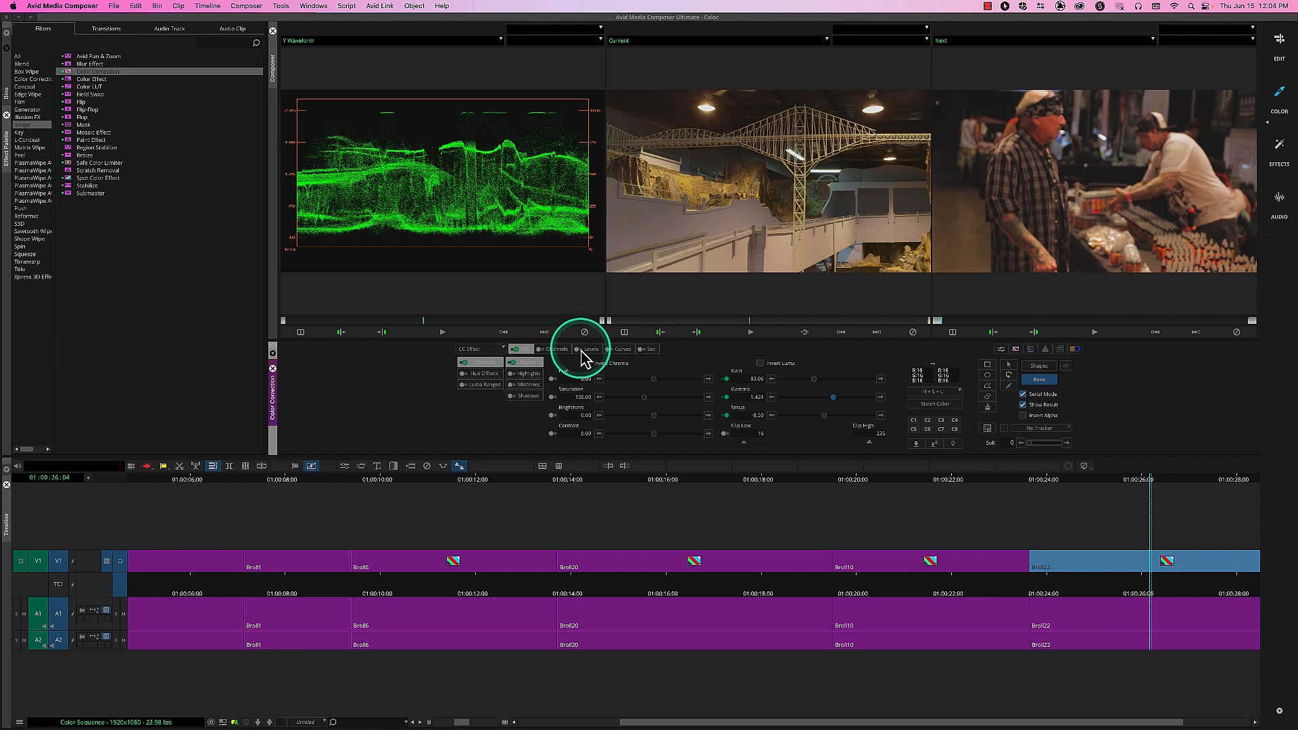
Look at the separate Highlights and Shadows adjustments for Broll22, and return to the Master adjustments
click(530, 373)
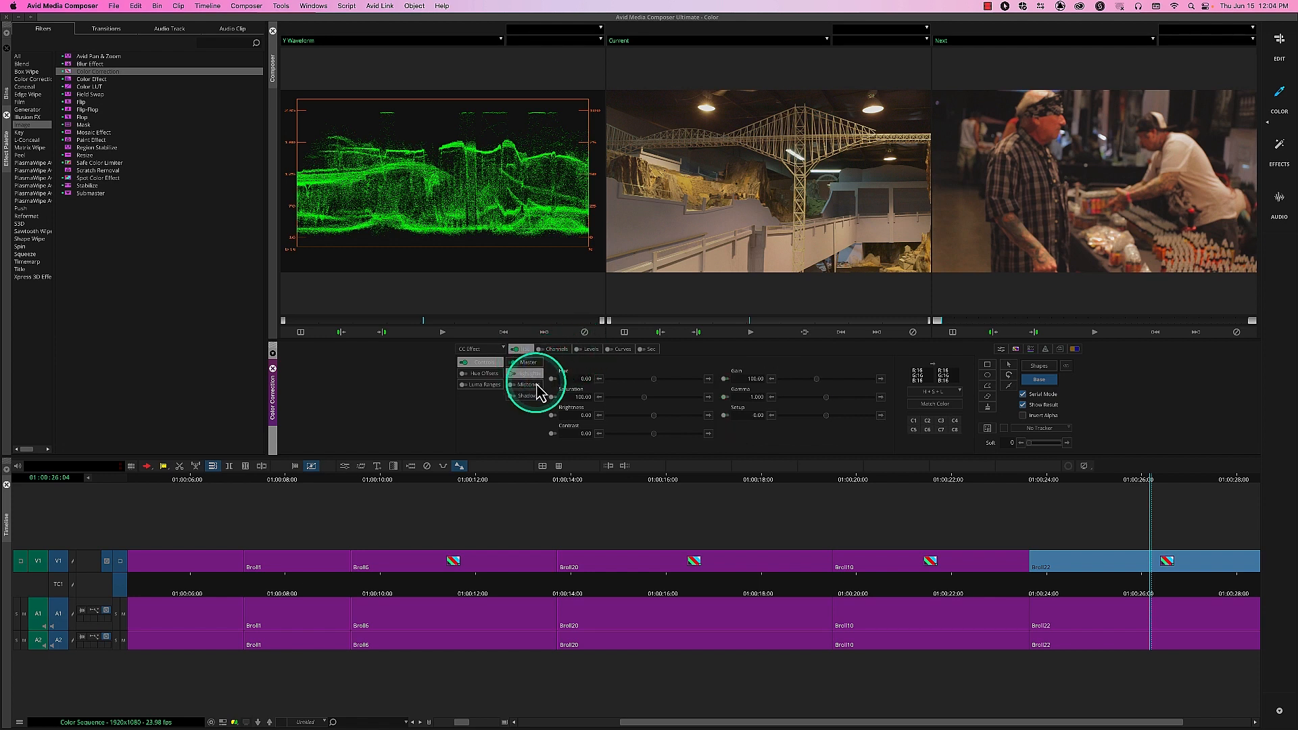
click(535, 397)
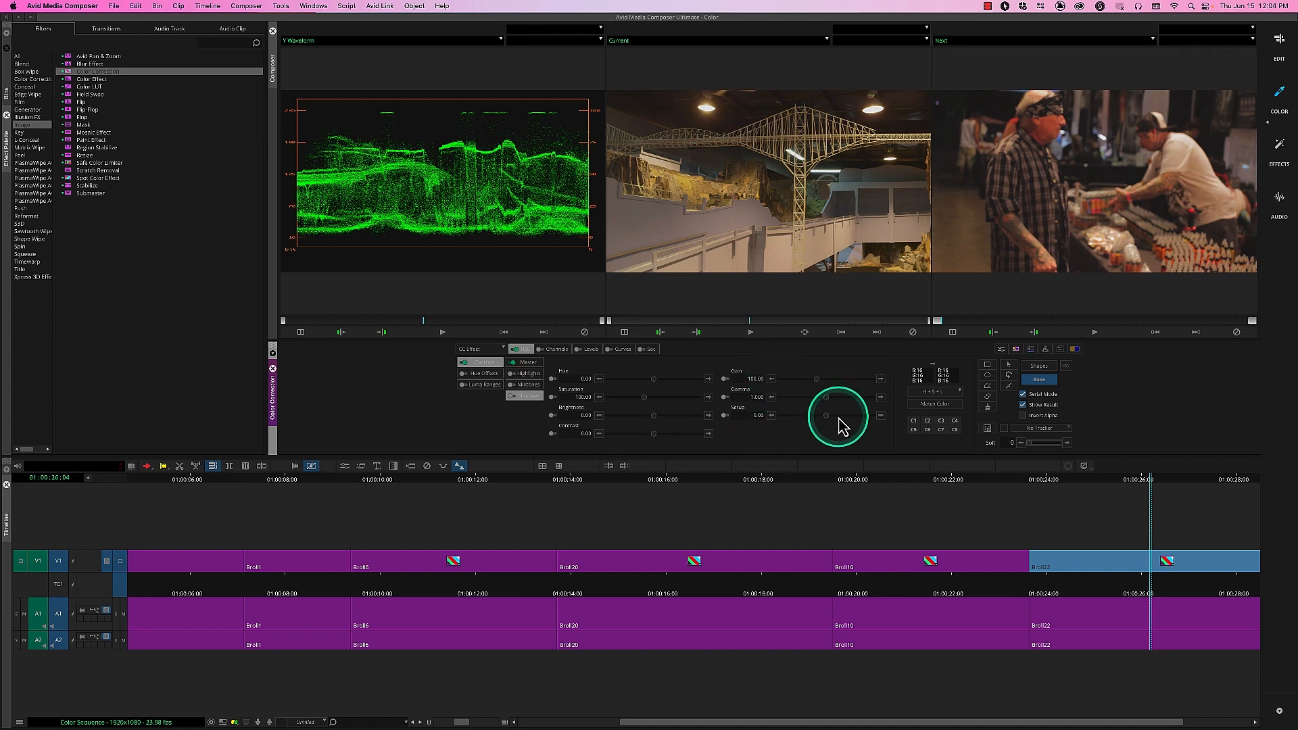
click(527, 364)
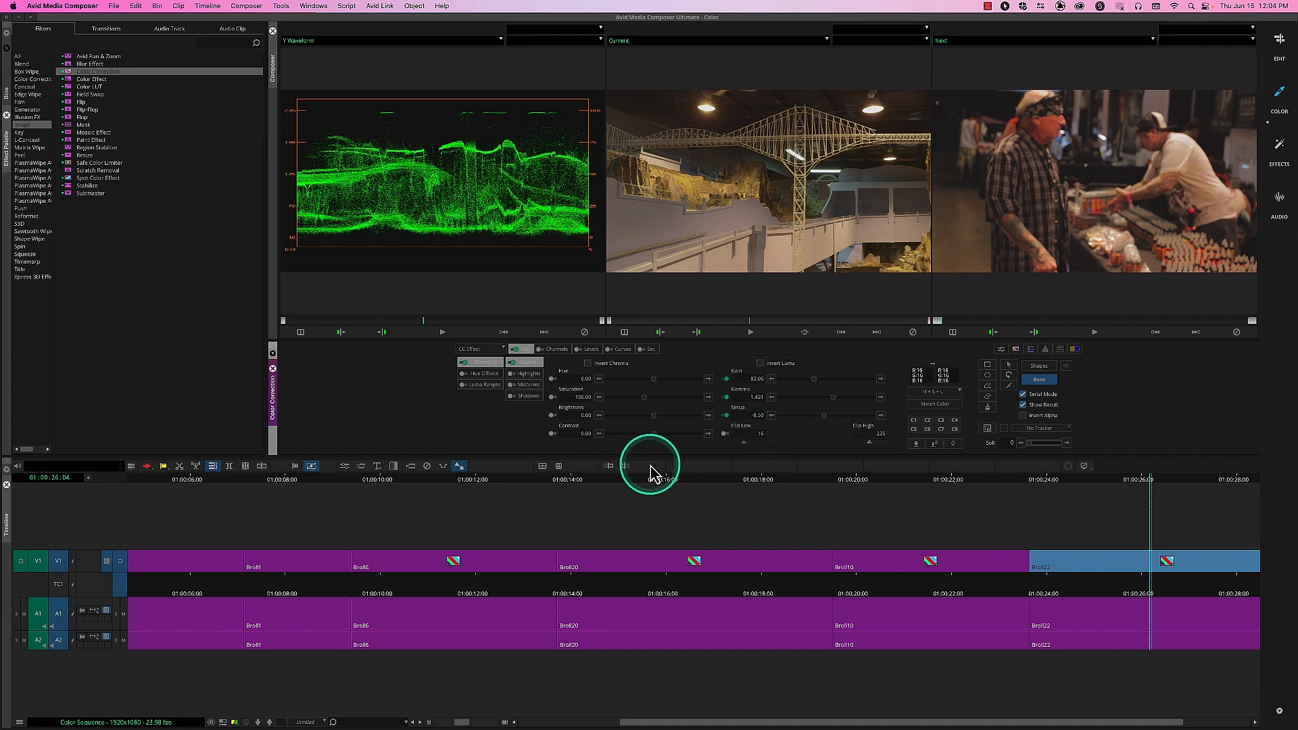
Return to Broll20, try shifting its Hue and raising Saturation to 250, and reset both adjustments
click(900, 582)
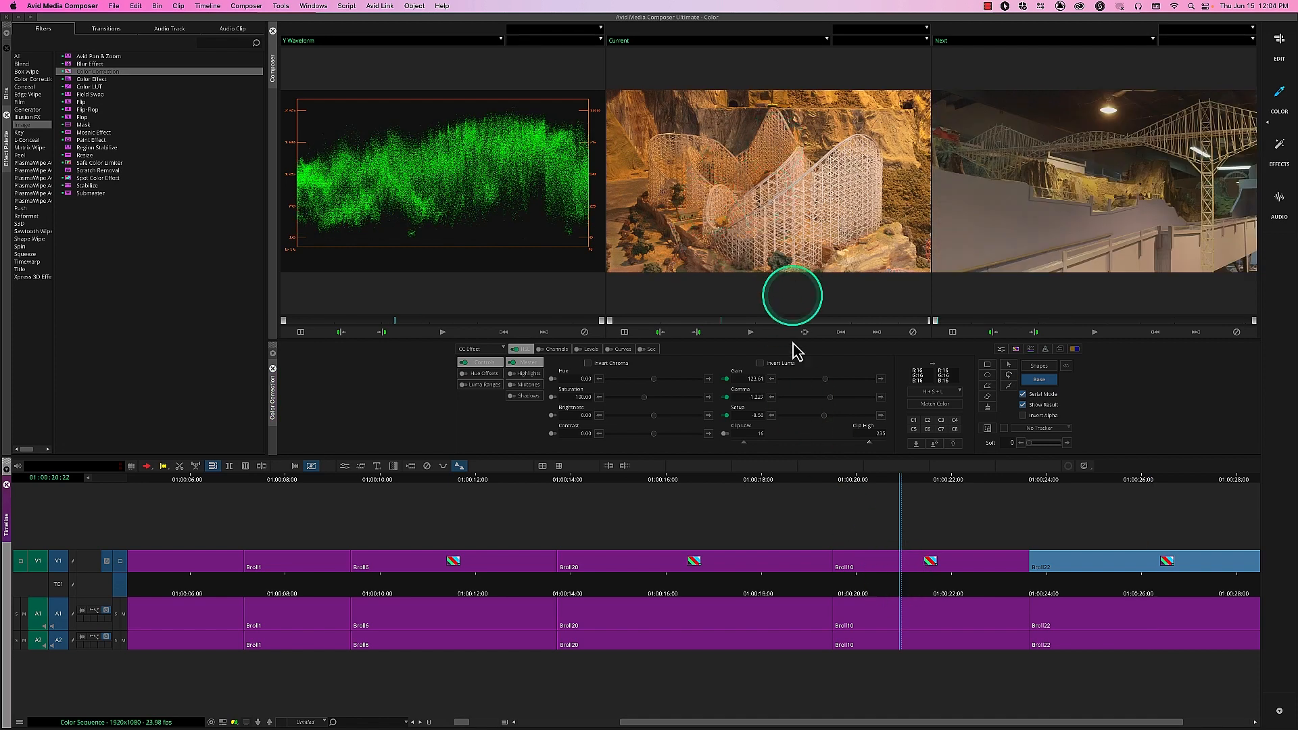
click(606, 586)
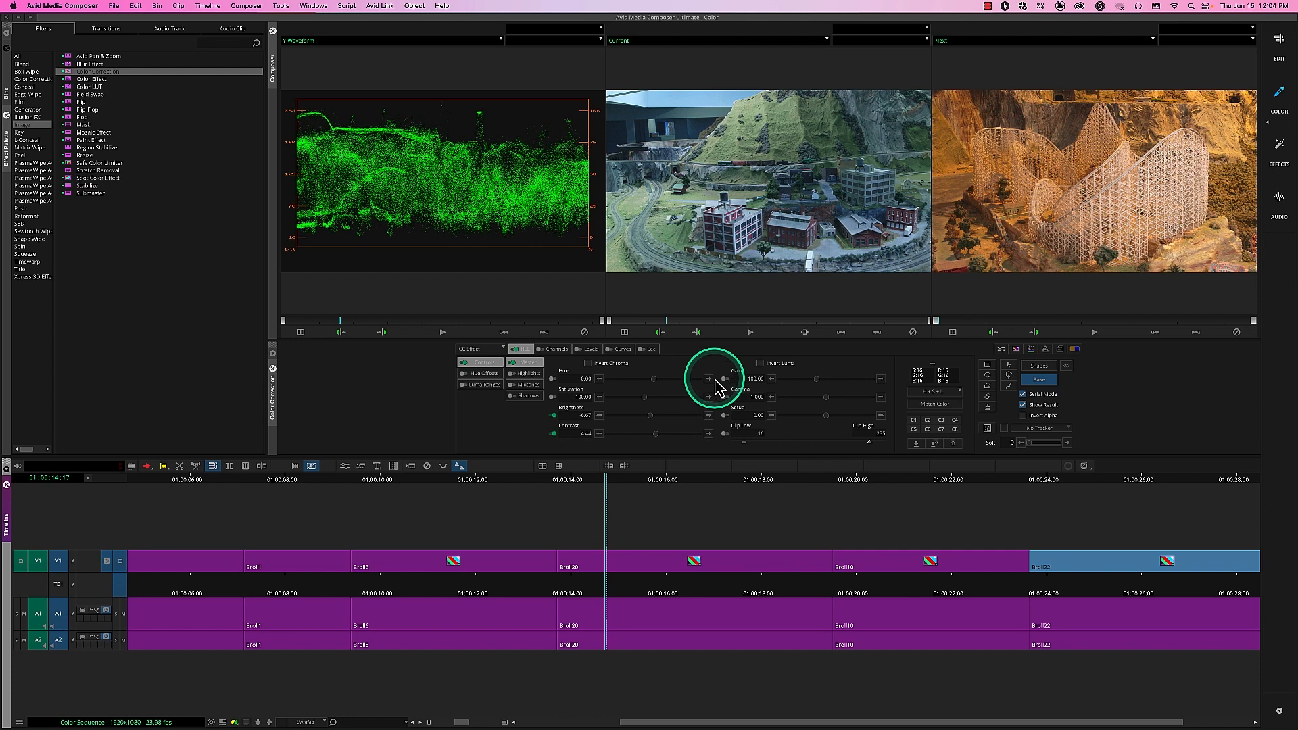
click(654, 388)
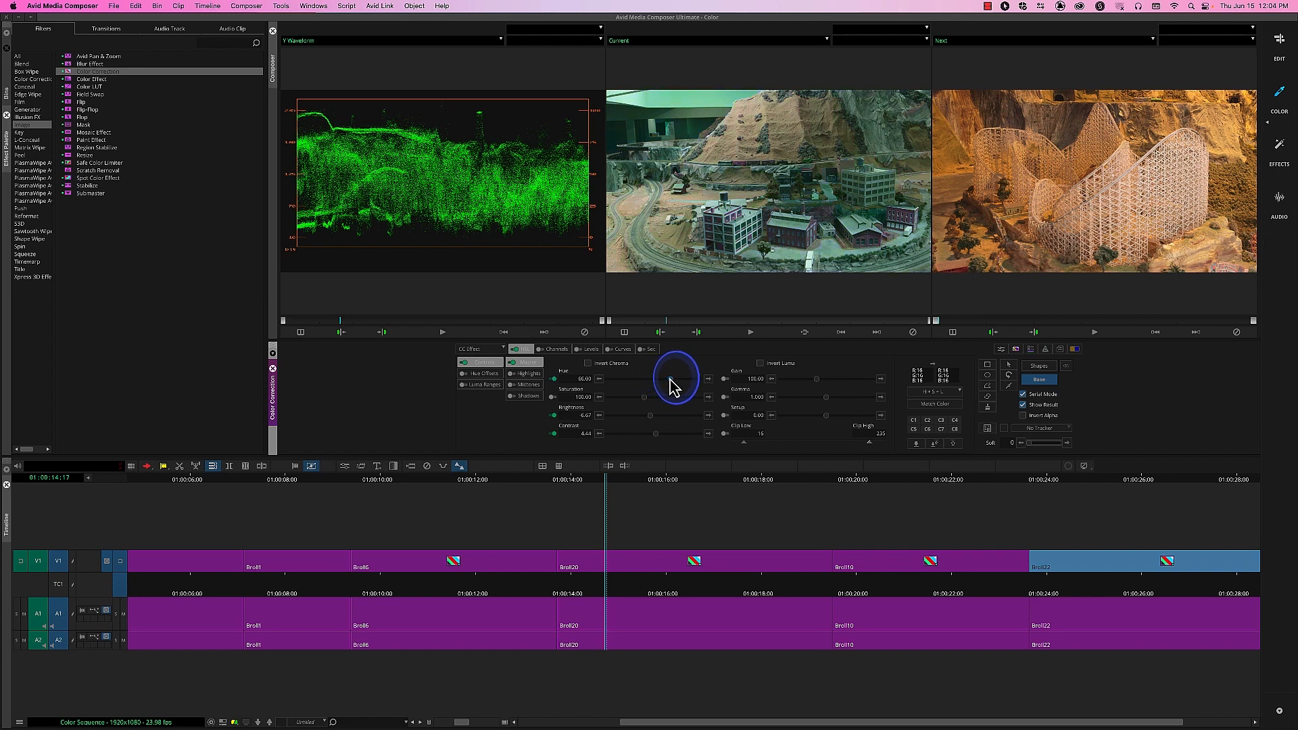
drag(670, 379, 639, 384)
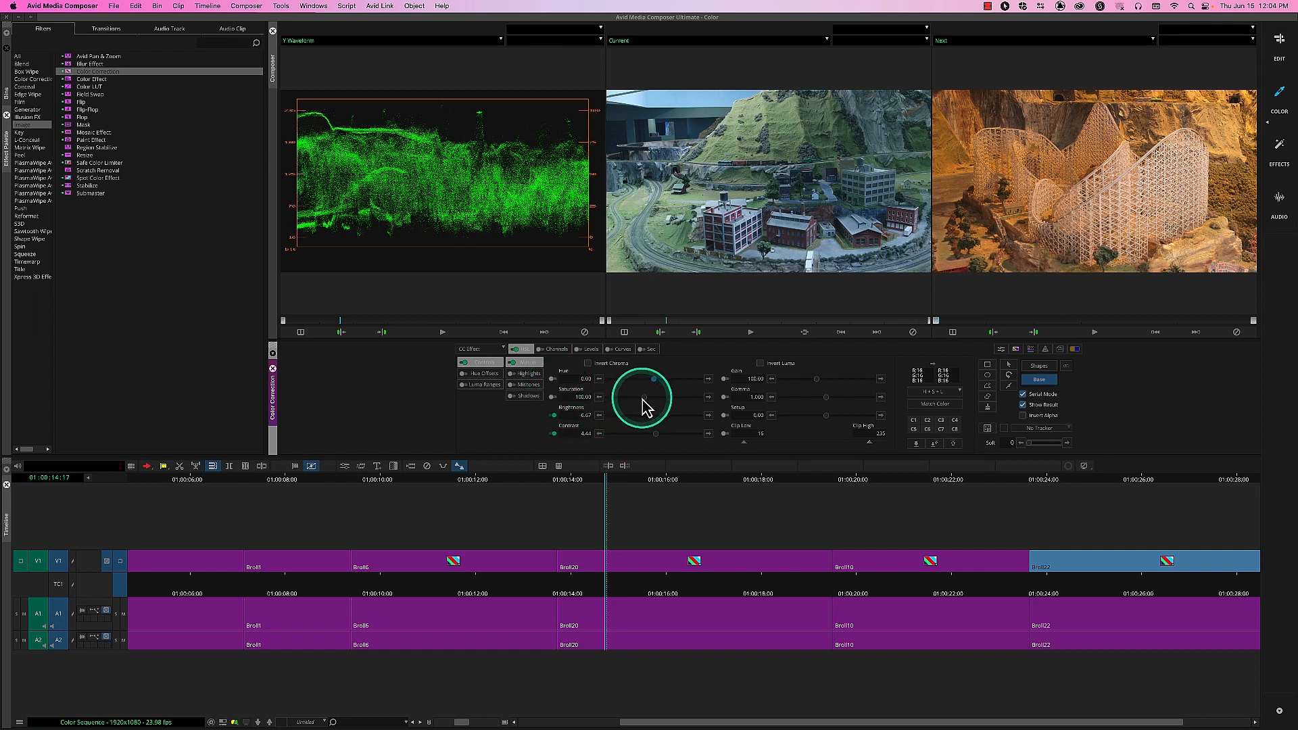
drag(642, 399, 697, 399)
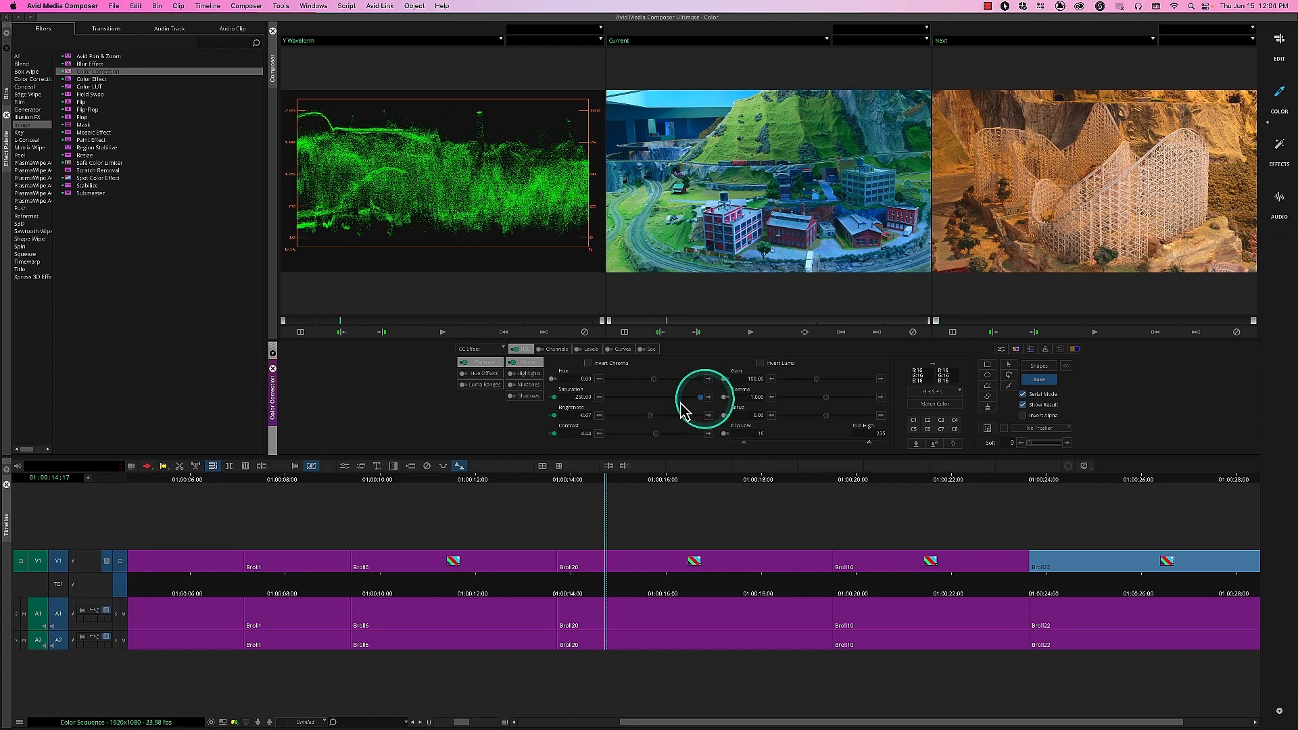
click(553, 398)
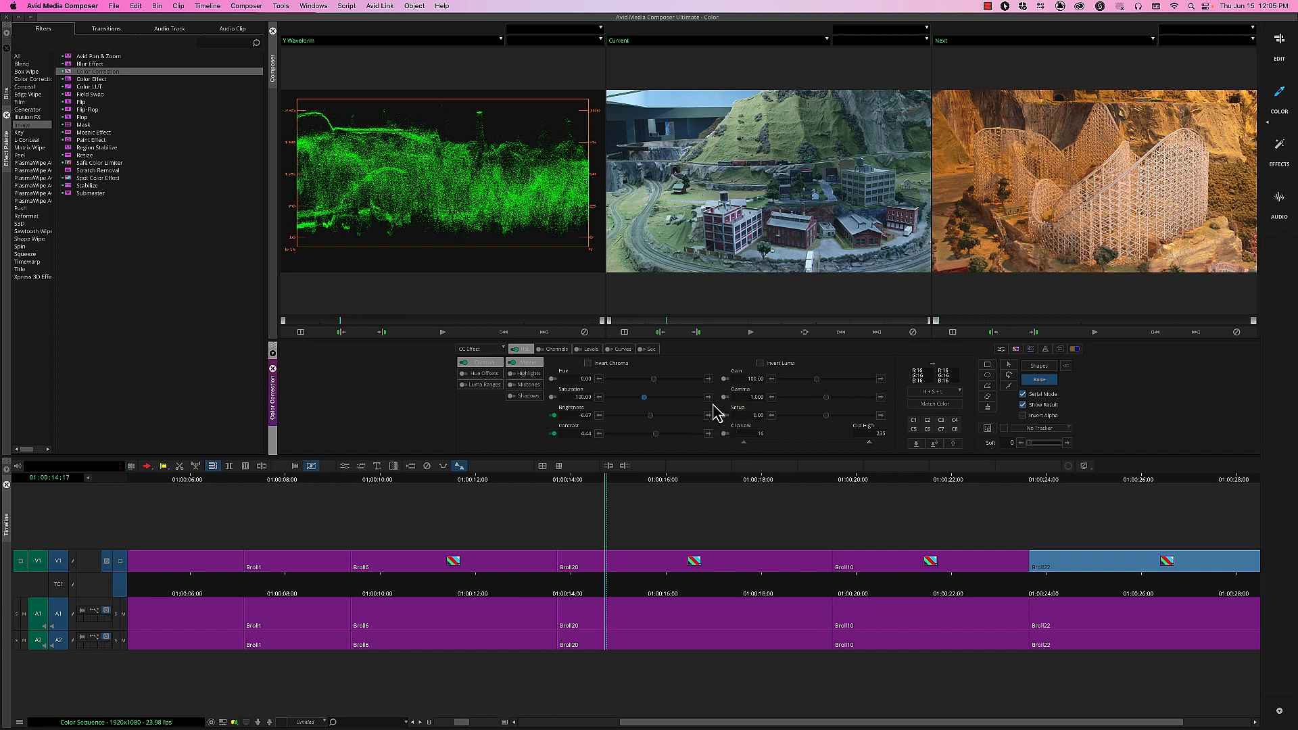
Show the Hue Offsets wheels and the Vectorscope in place of the Y Waveform, and check Broll10 and Broll20 with them
click(487, 376)
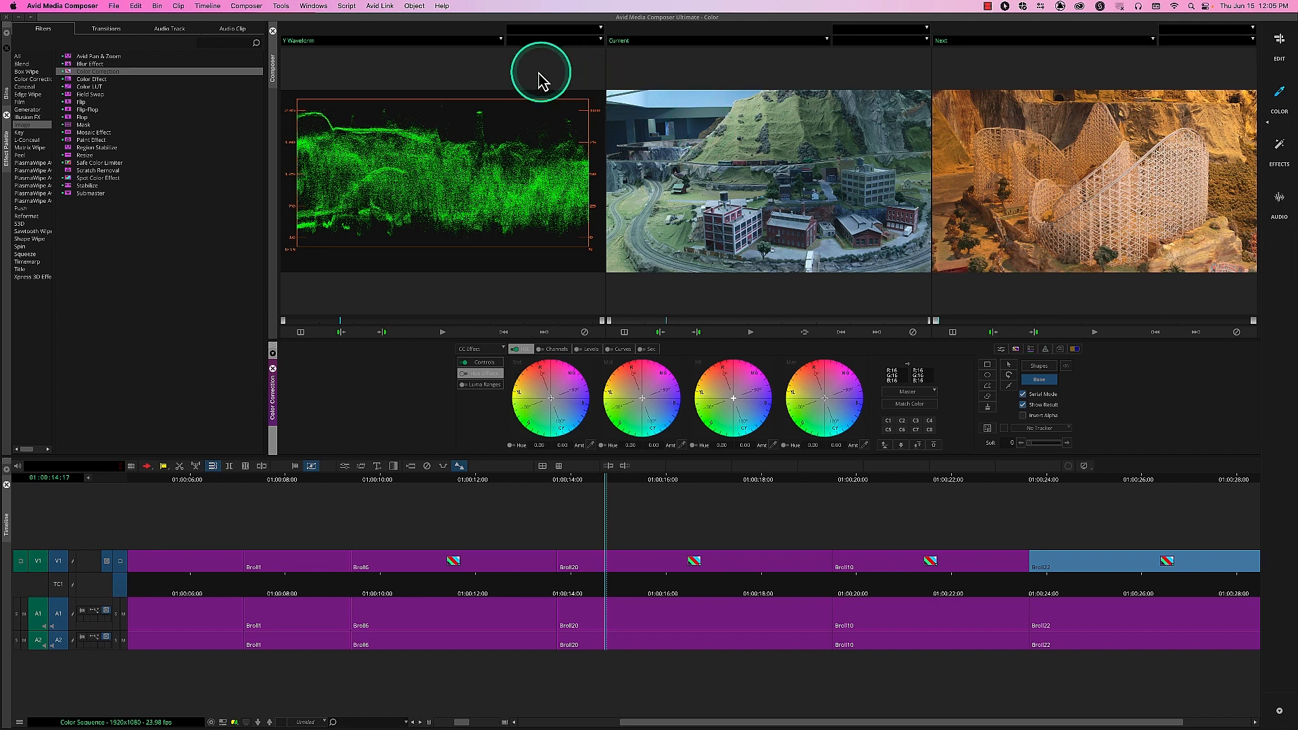
click(478, 43)
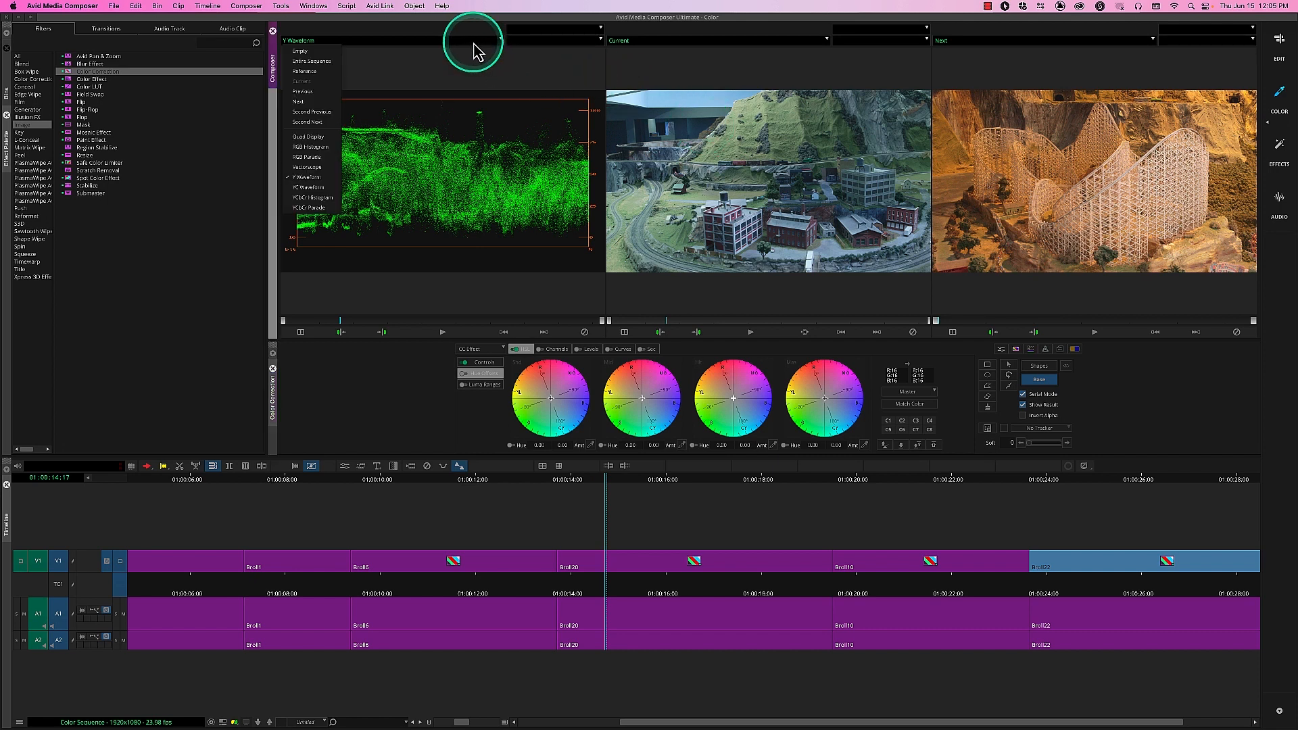
click(307, 168)
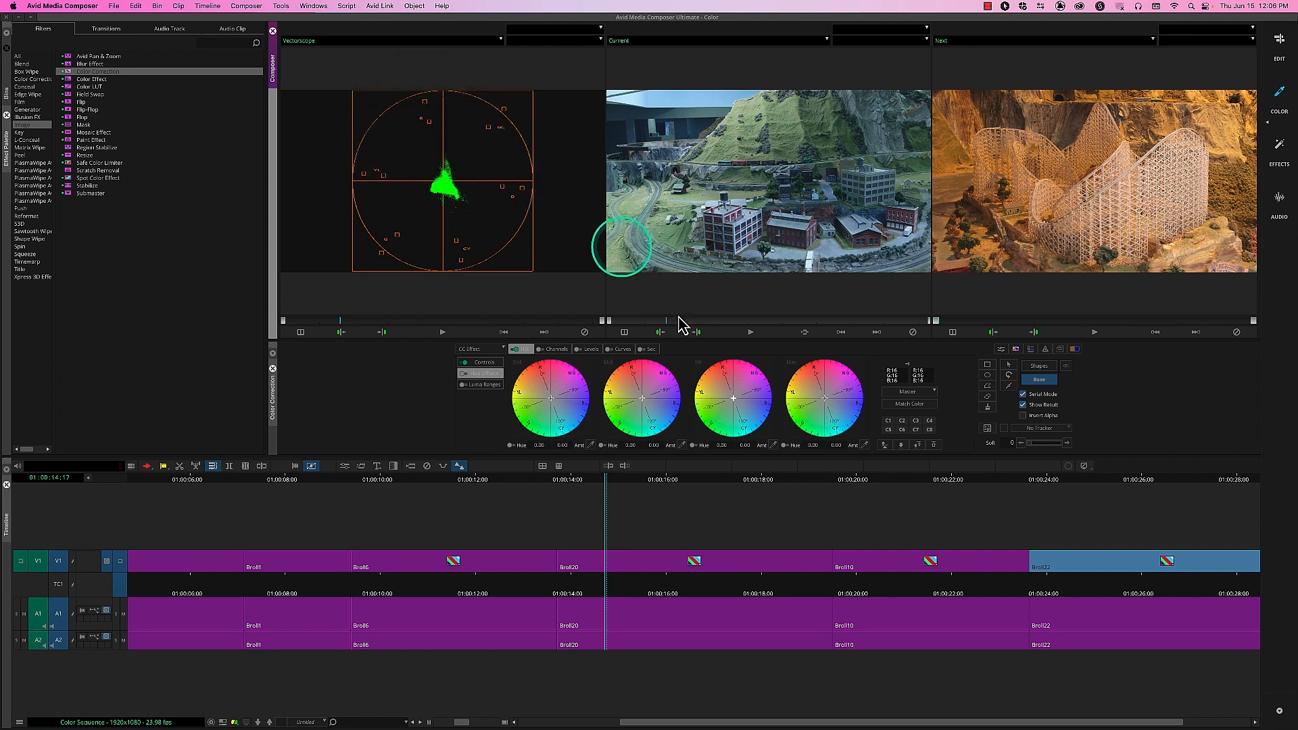
click(883, 592)
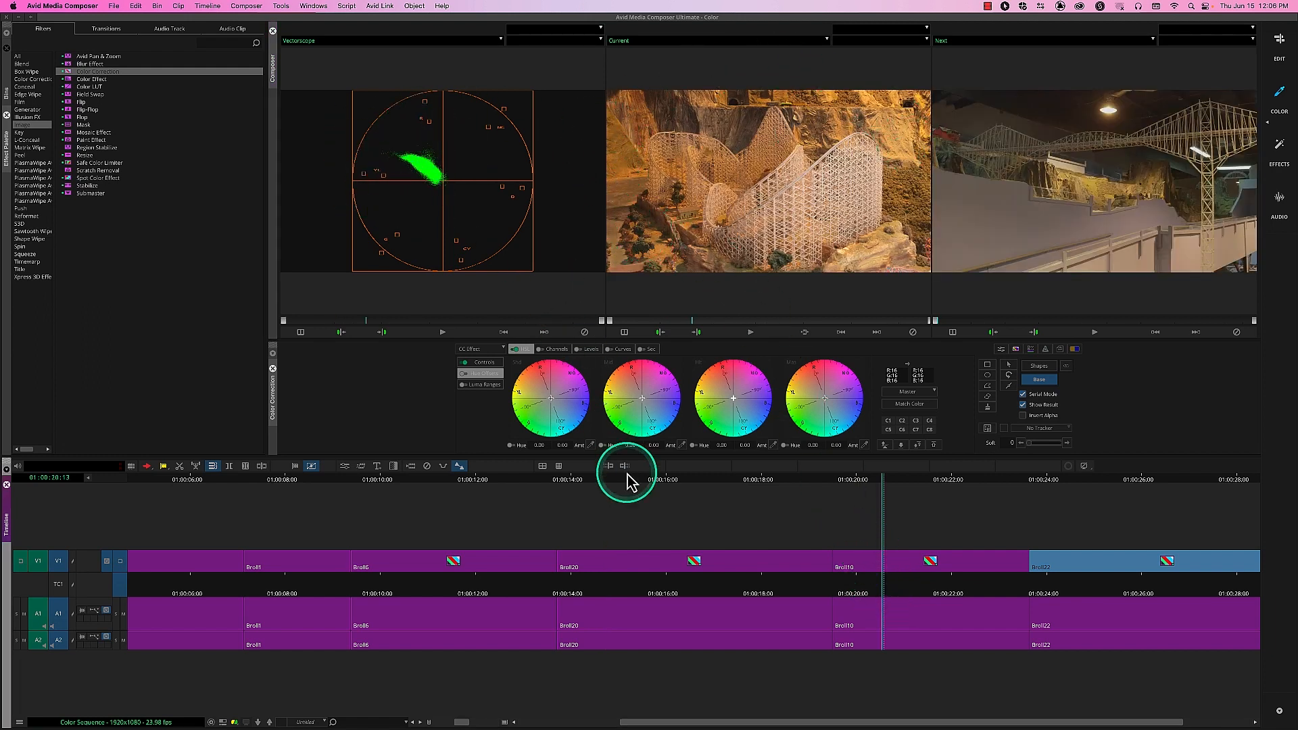
click(655, 589)
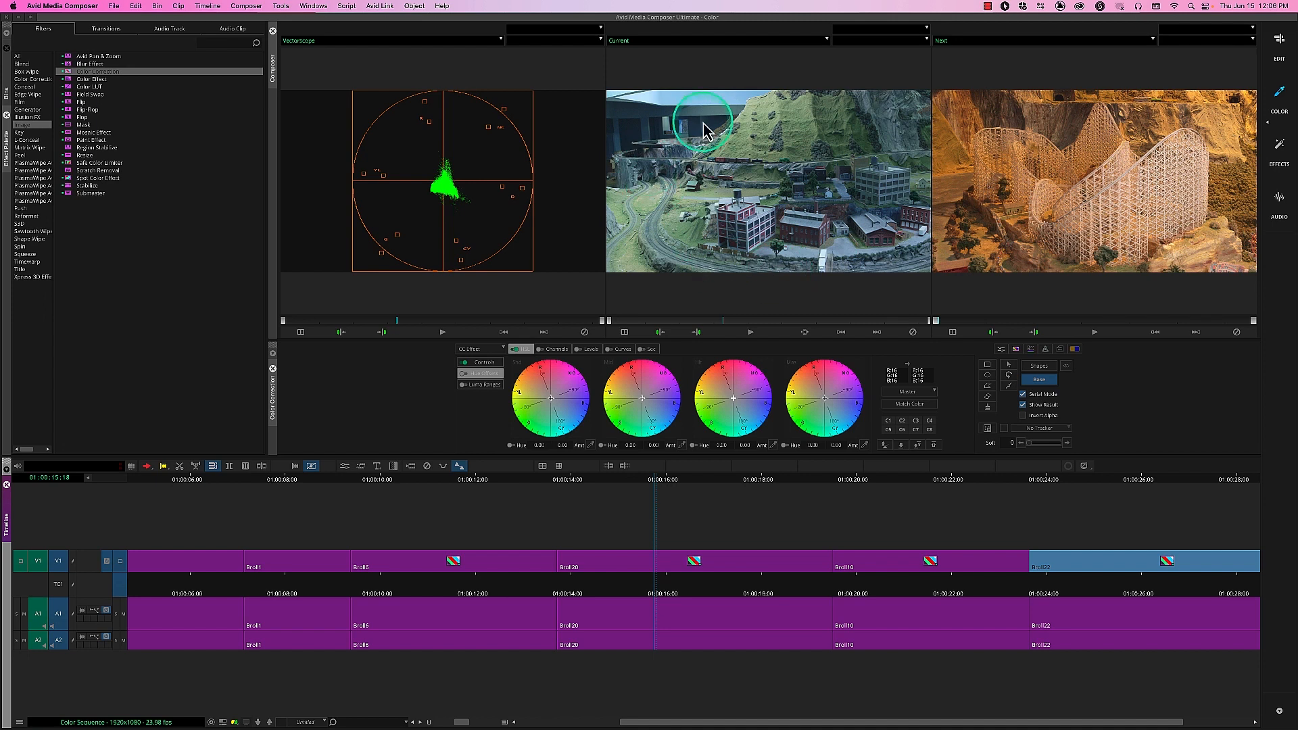
Try pushing Broll20's fourth hue offset wheel strongly toward orange-yellow, and reset that wheel
click(825, 404)
drag(825, 404, 796, 389)
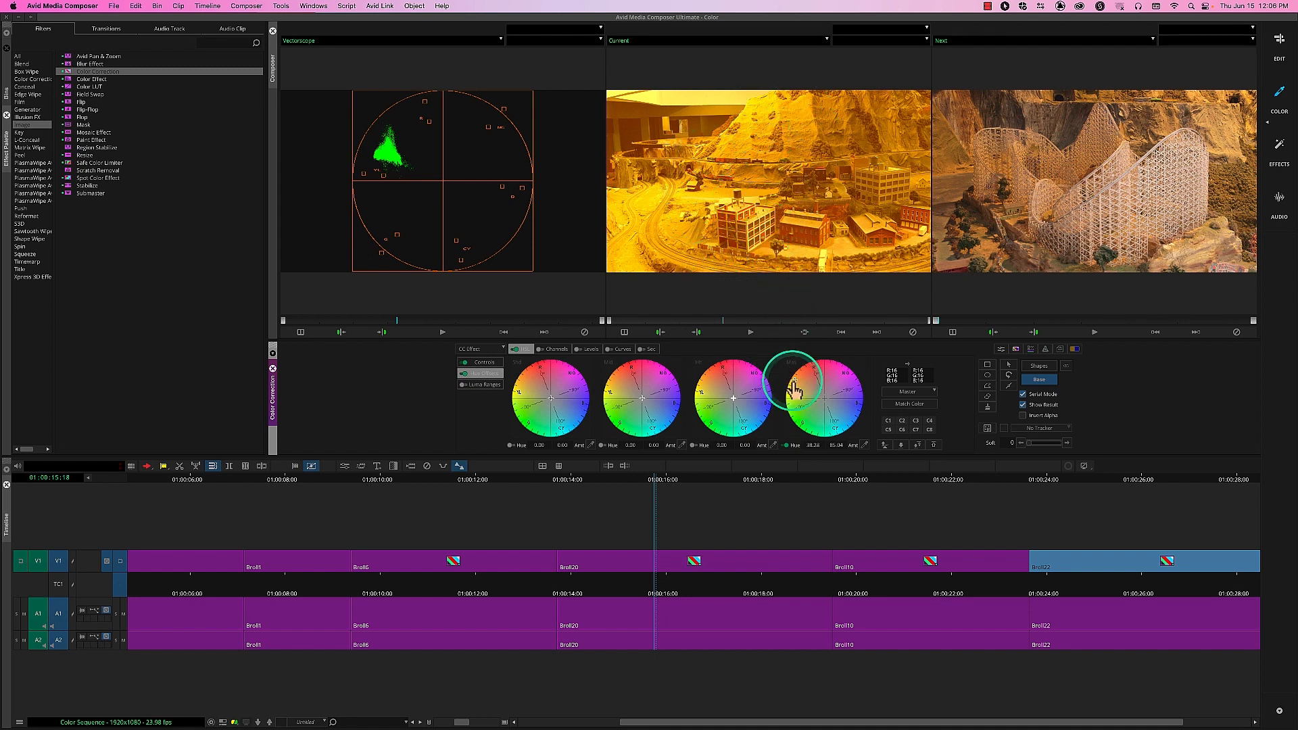
click(787, 446)
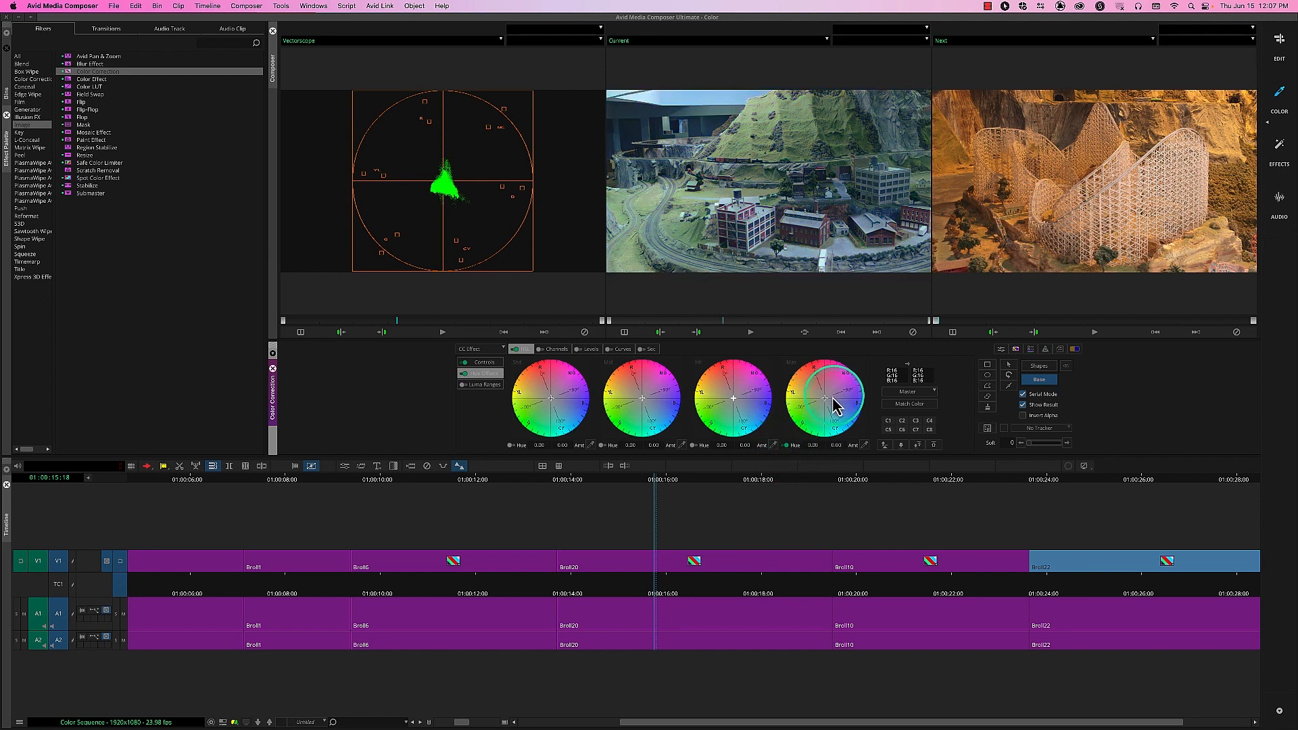
Nudge Broll20's fourth hue offset wheel slightly toward orange to reduce the blue cast, and adjust its Amount
drag(826, 407, 820, 405)
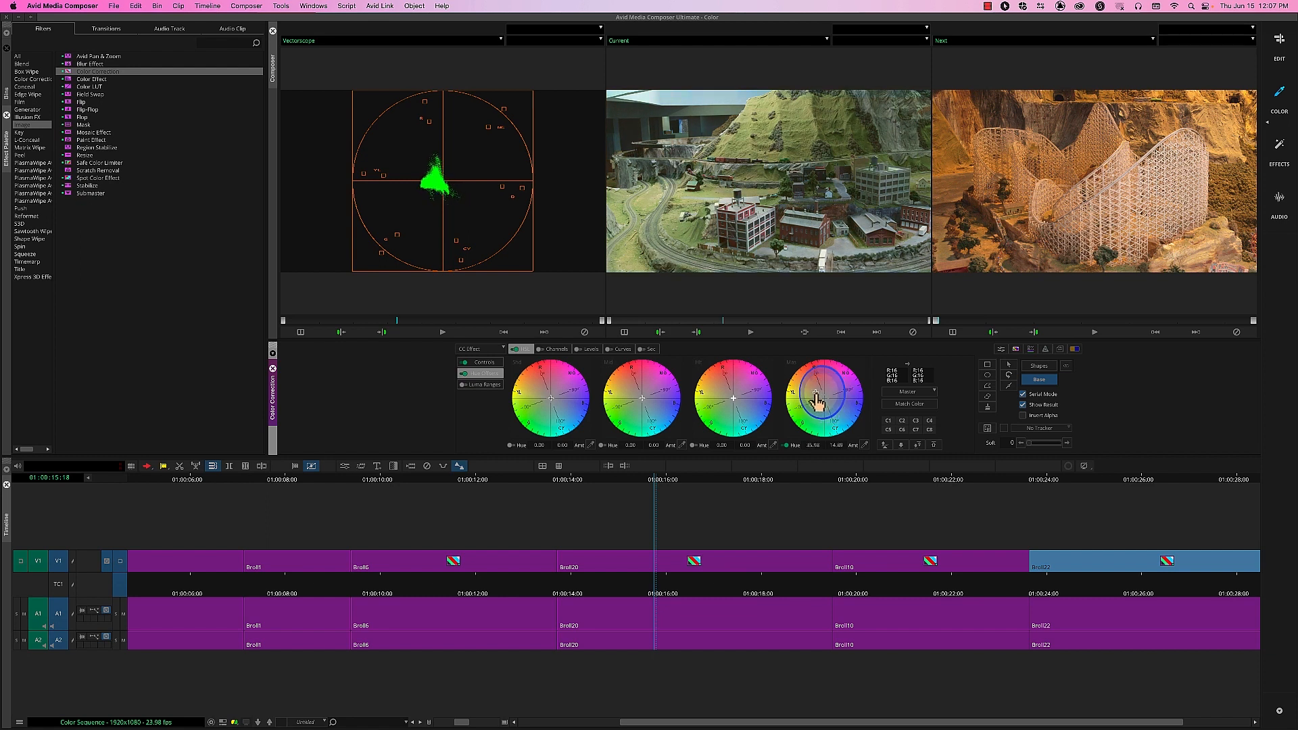
drag(817, 401, 817, 400)
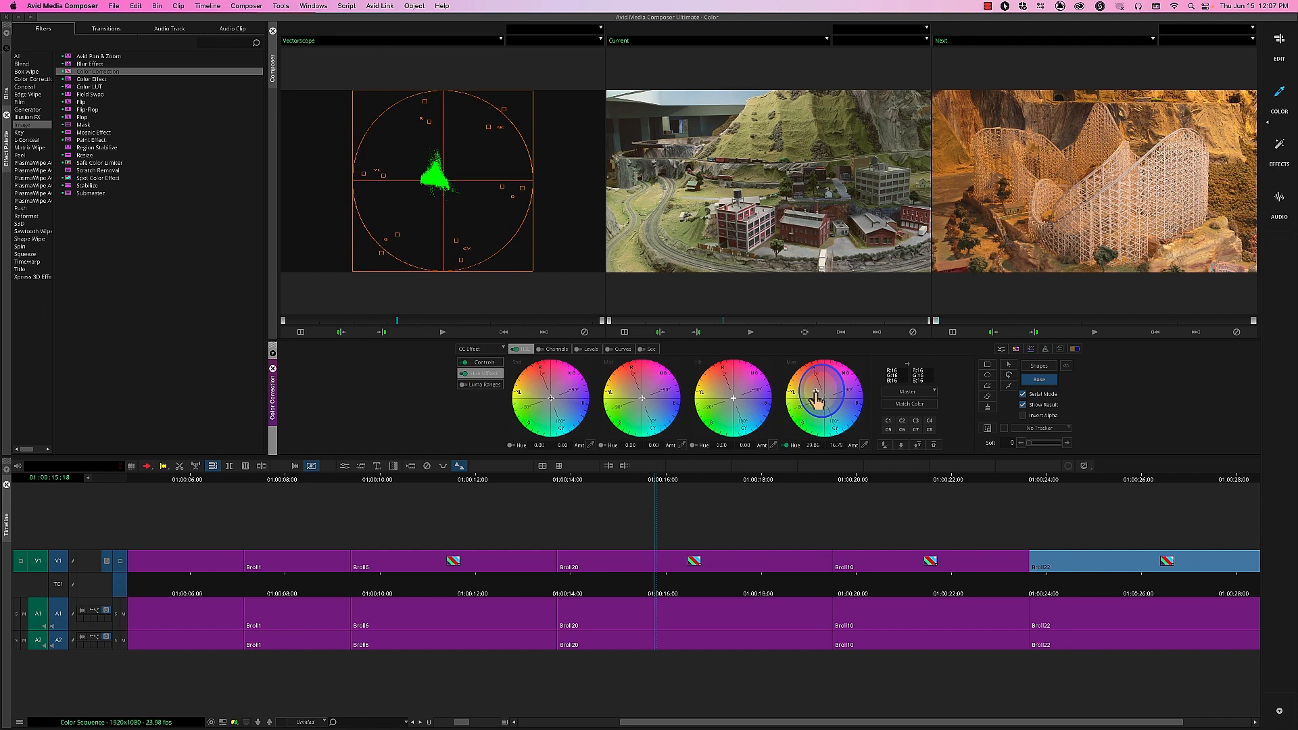
drag(817, 397, 818, 394)
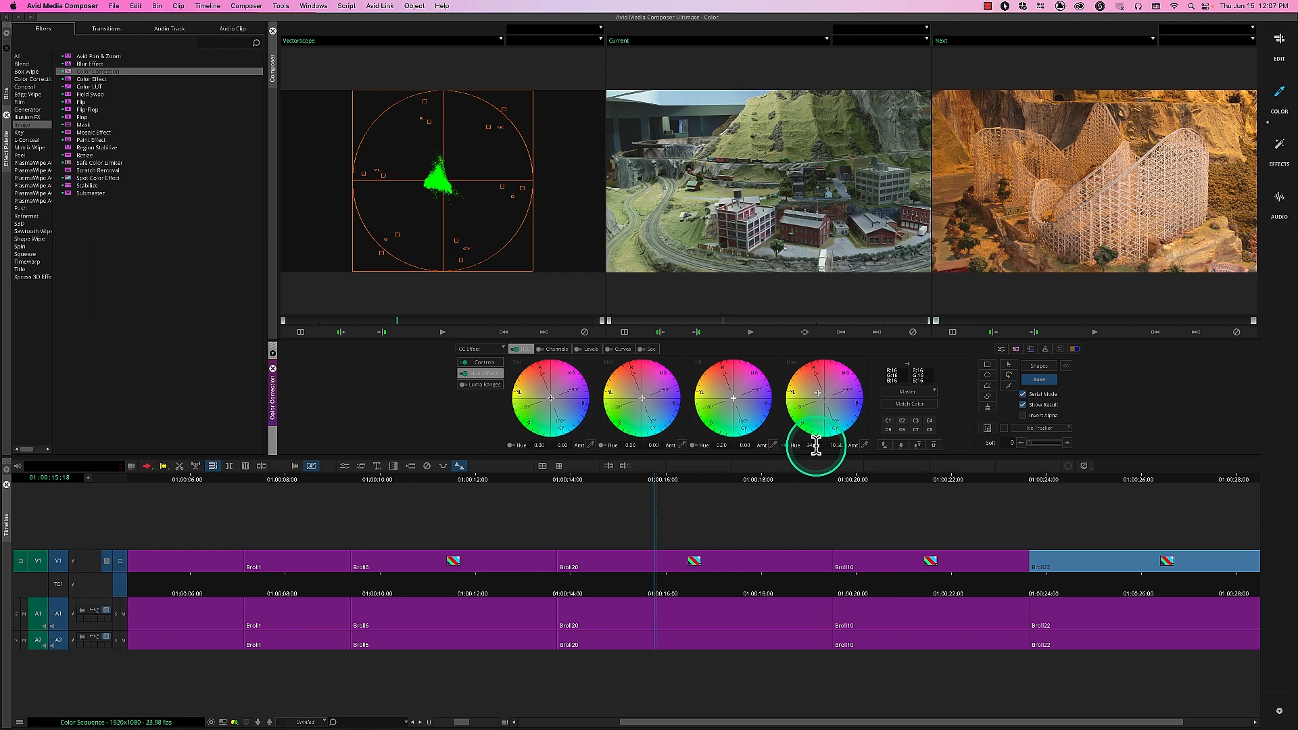
click(838, 445)
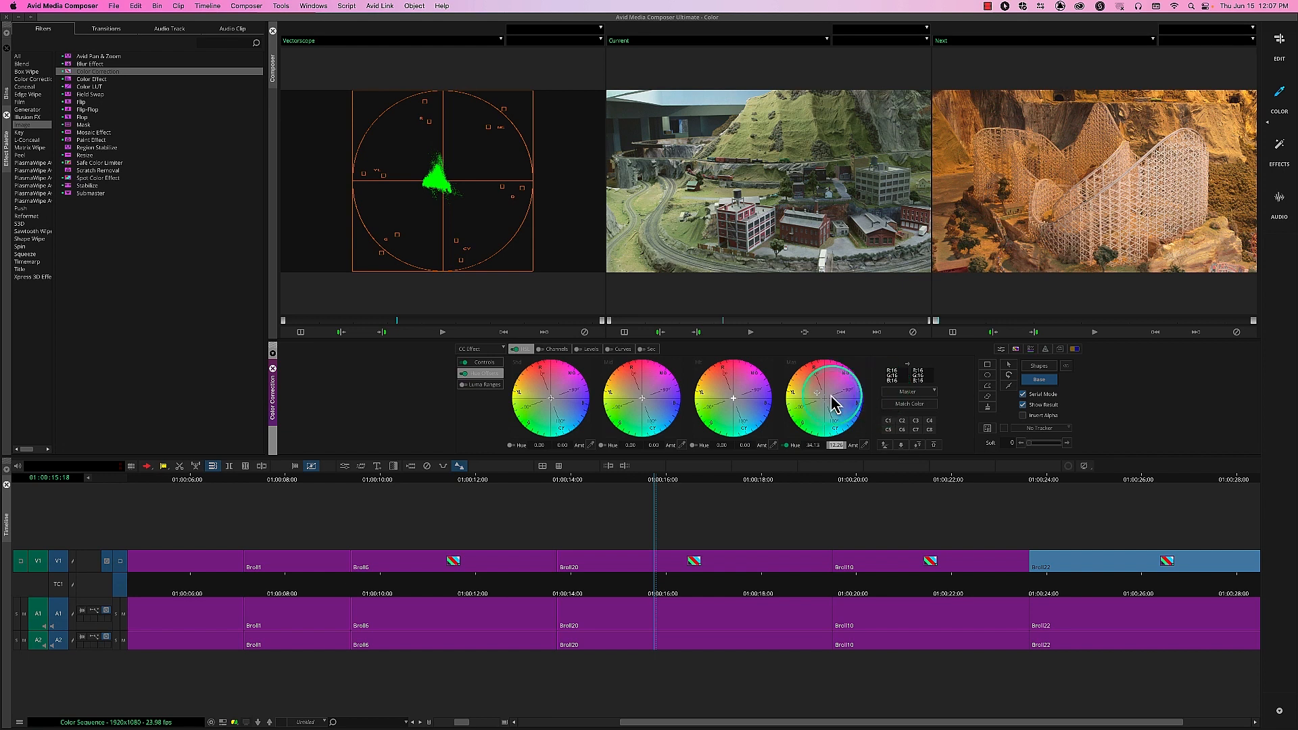
Try shifting Broll20's fourth hue offset wheel toward magenta, switch the wheel's adjustment off, and reset it
drag(818, 400, 834, 396)
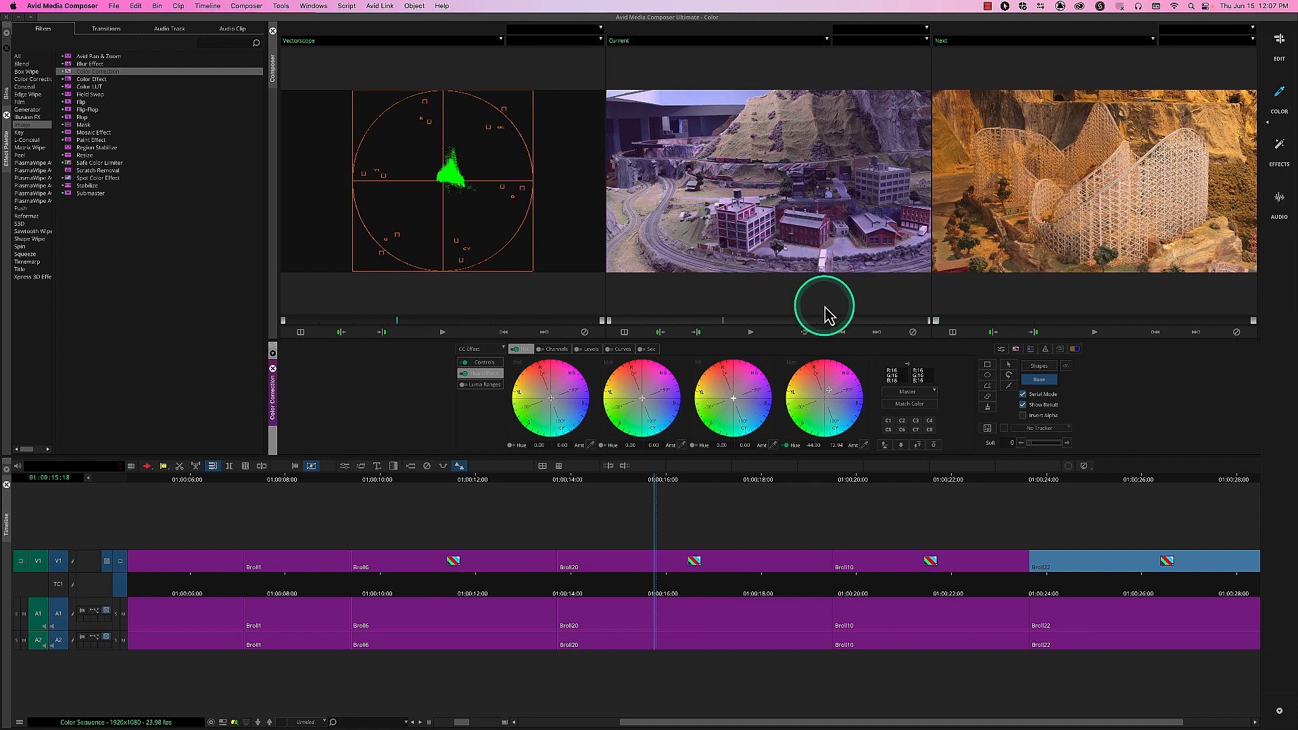
click(786, 446)
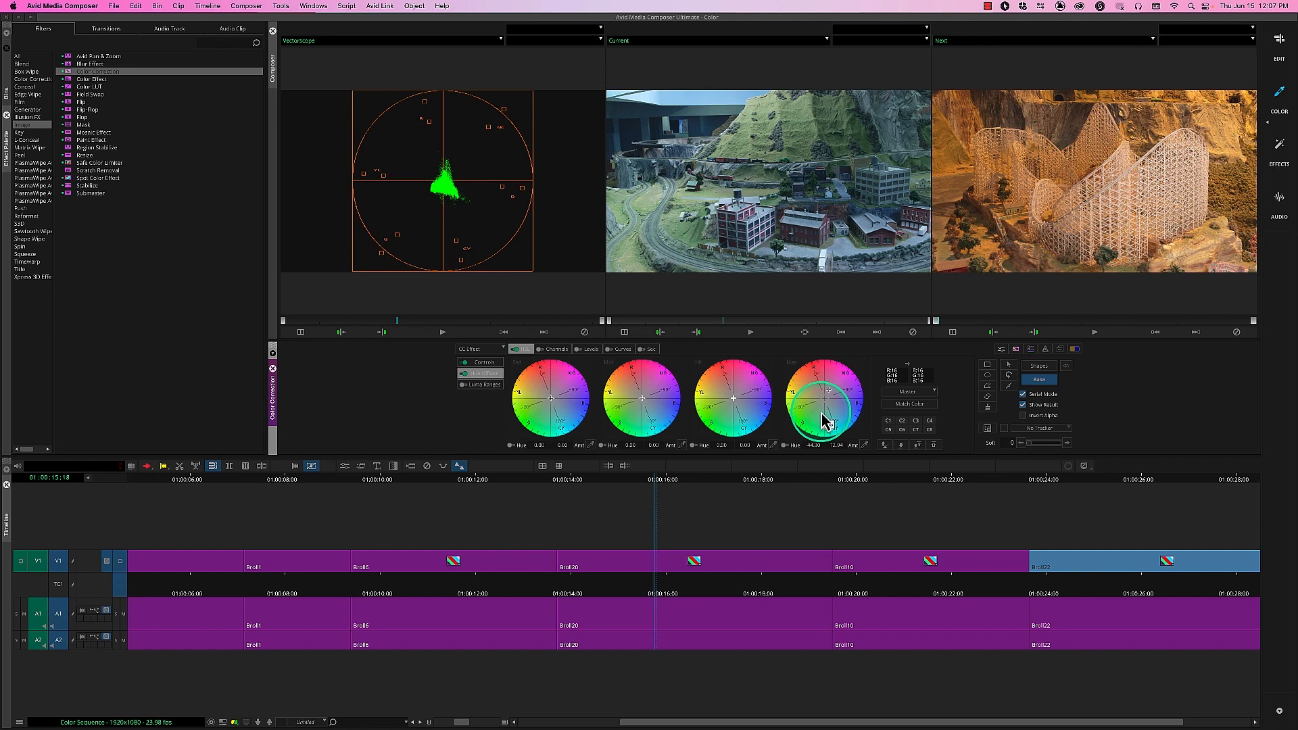
alt+click(785, 445)
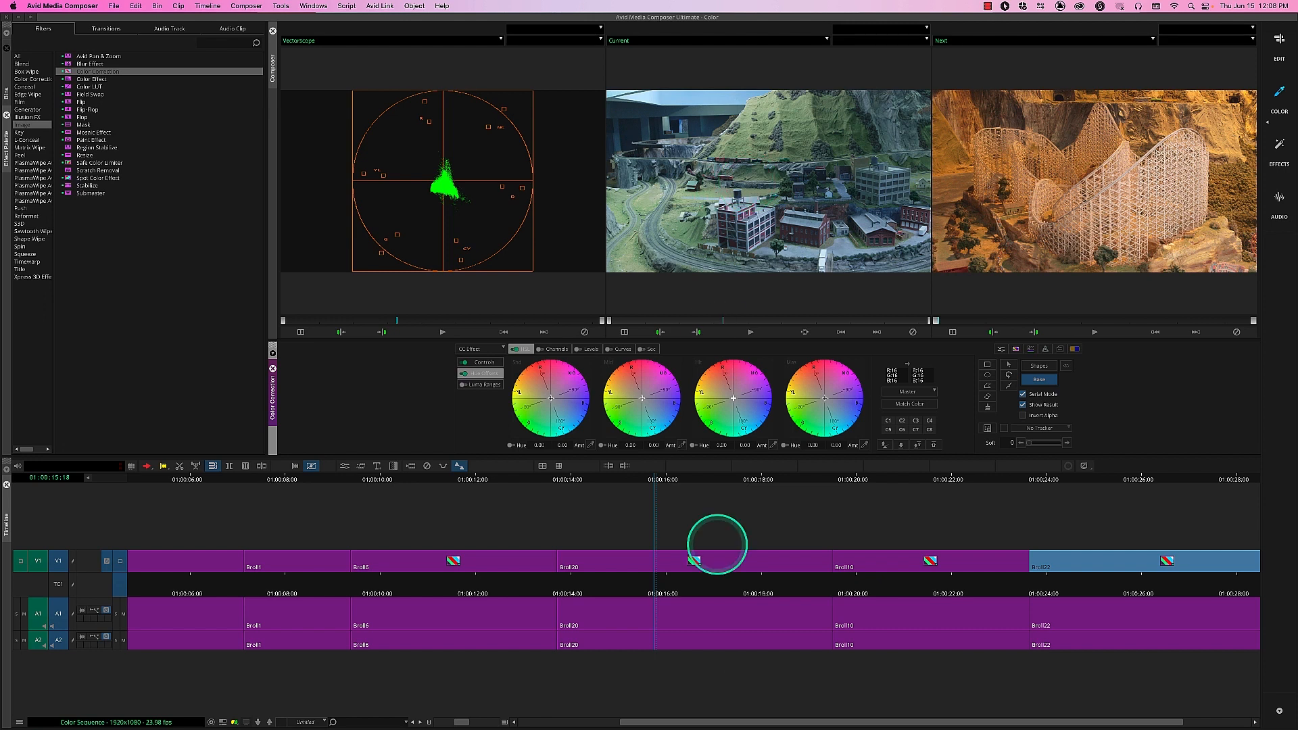
Switch to Photoshop and dismiss the open foreground Color Picker without applying its color
mouse_move(750, 725)
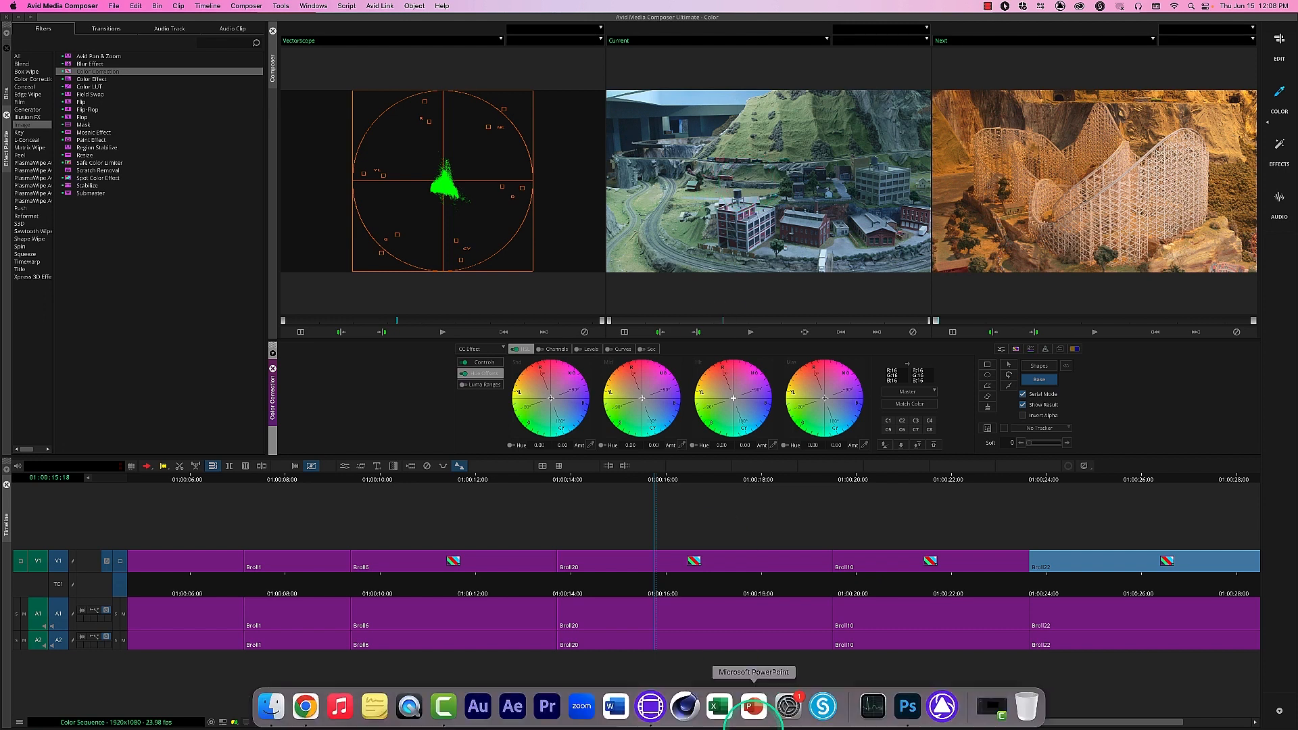
click(910, 718)
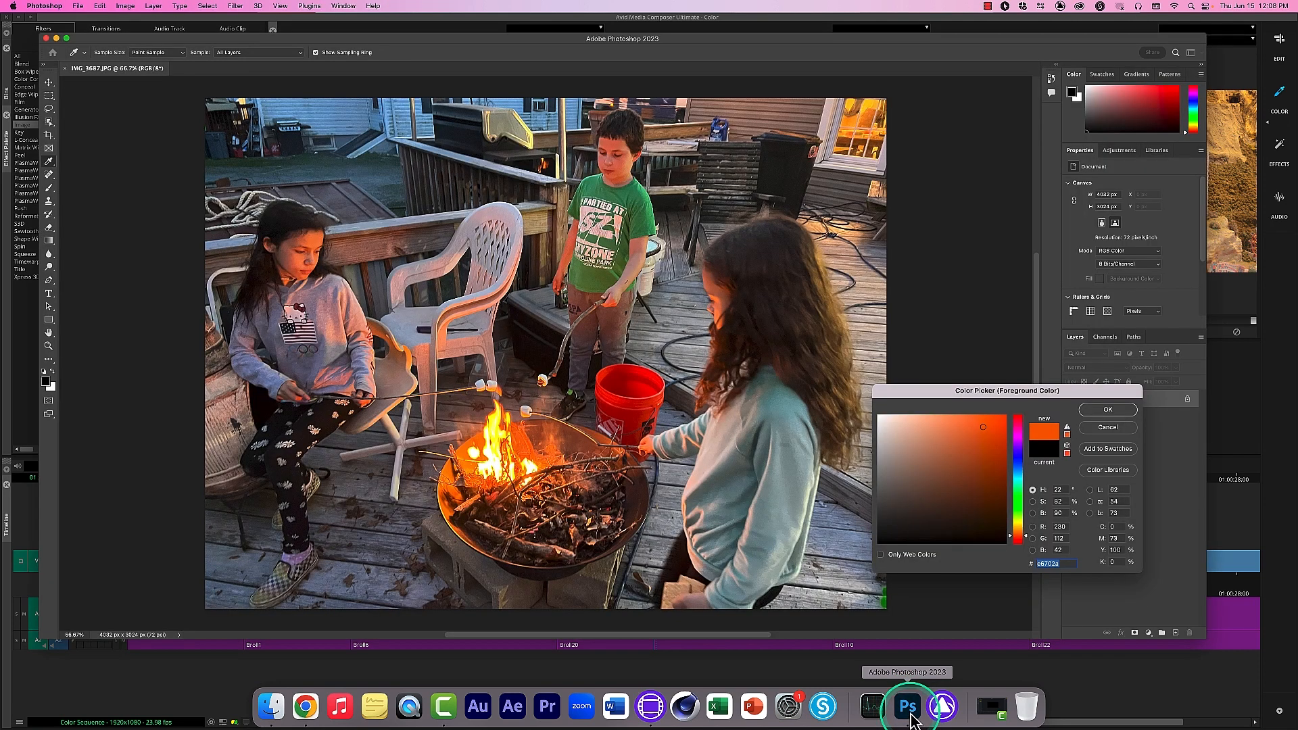
click(1108, 427)
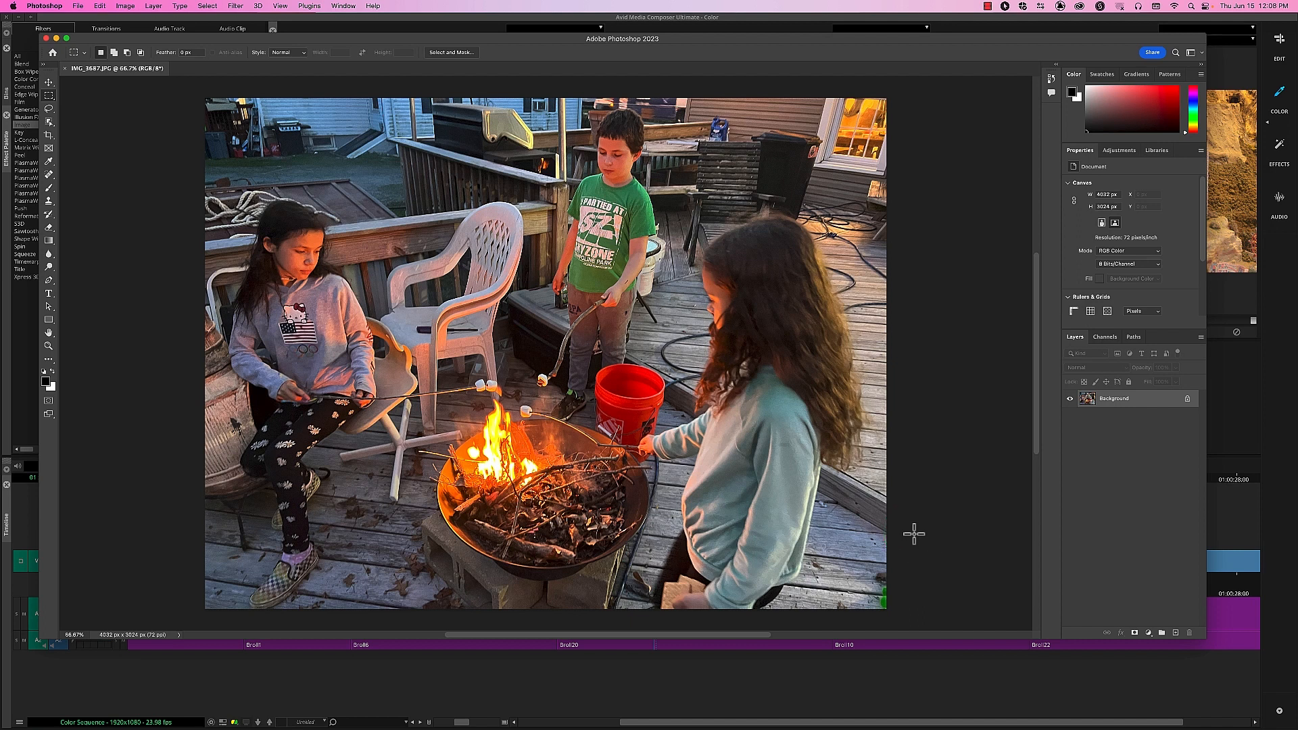
click(732, 563)
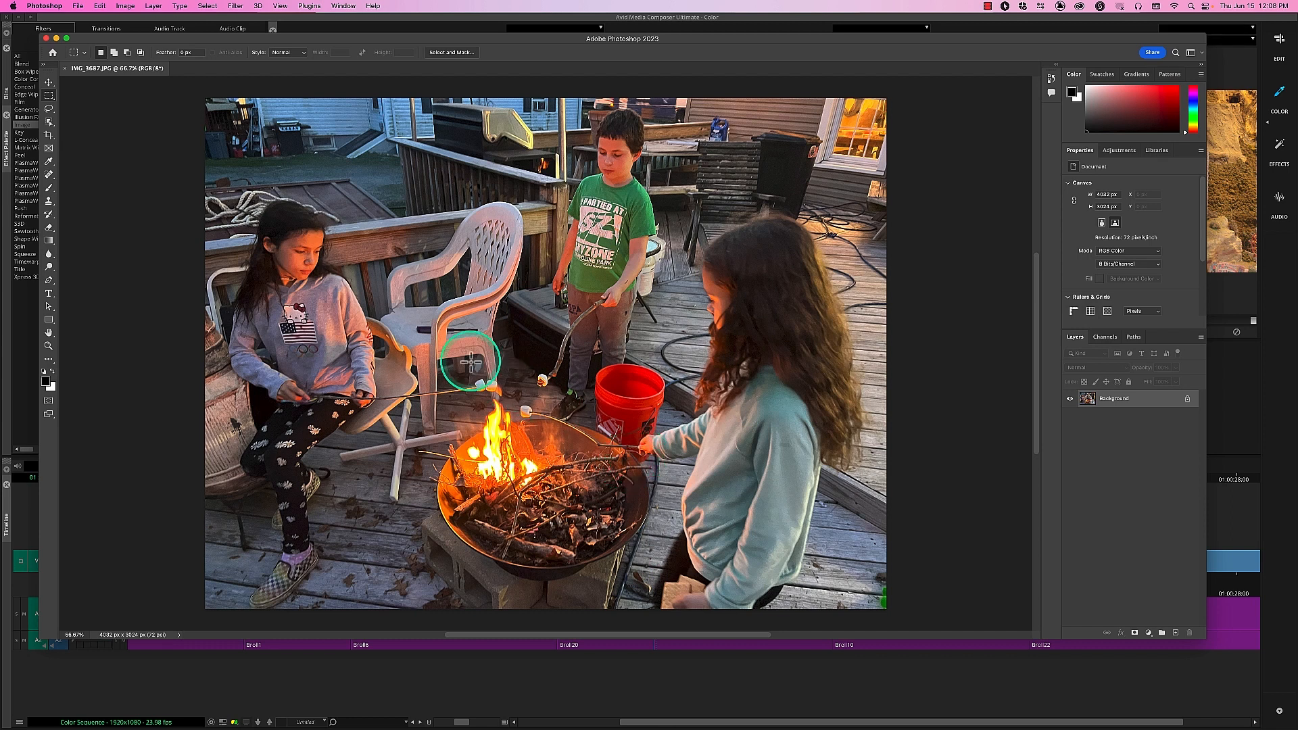
Sample the boy's green shirt with the foreground Color Picker to read its RGB values, and discard the color
click(48, 385)
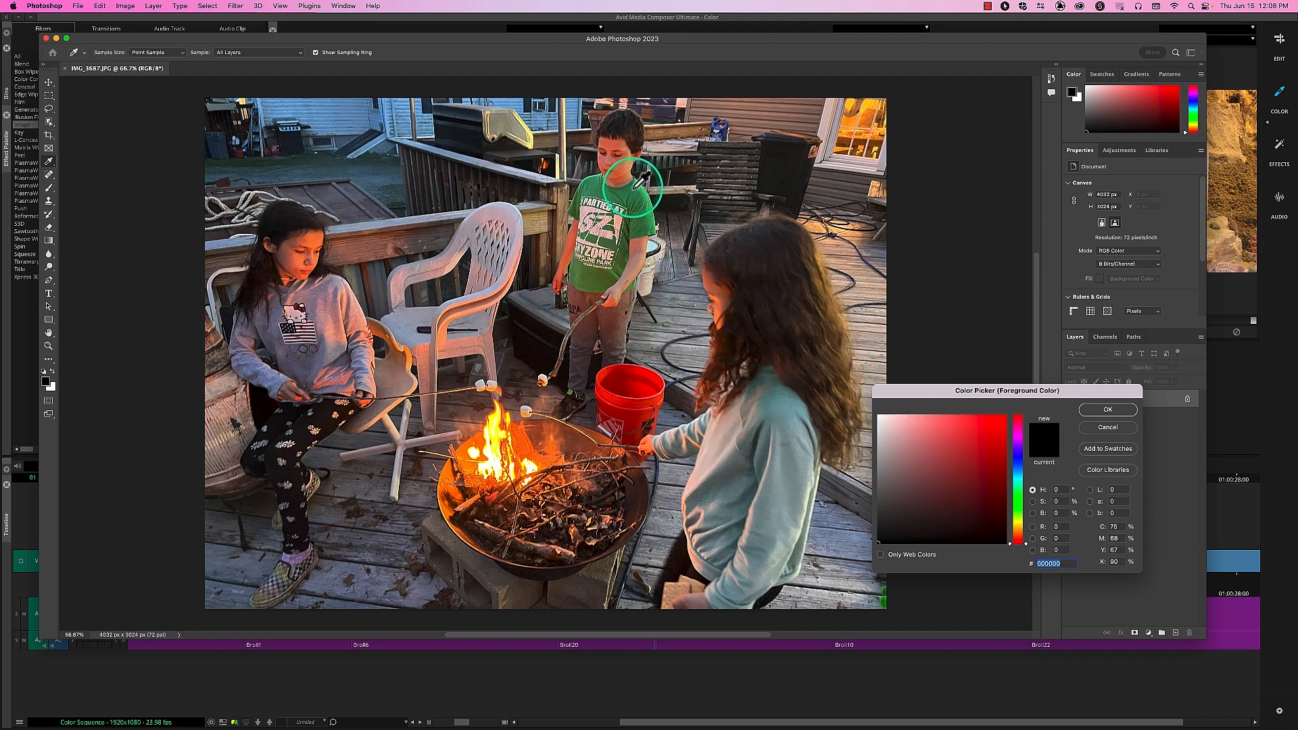
click(588, 277)
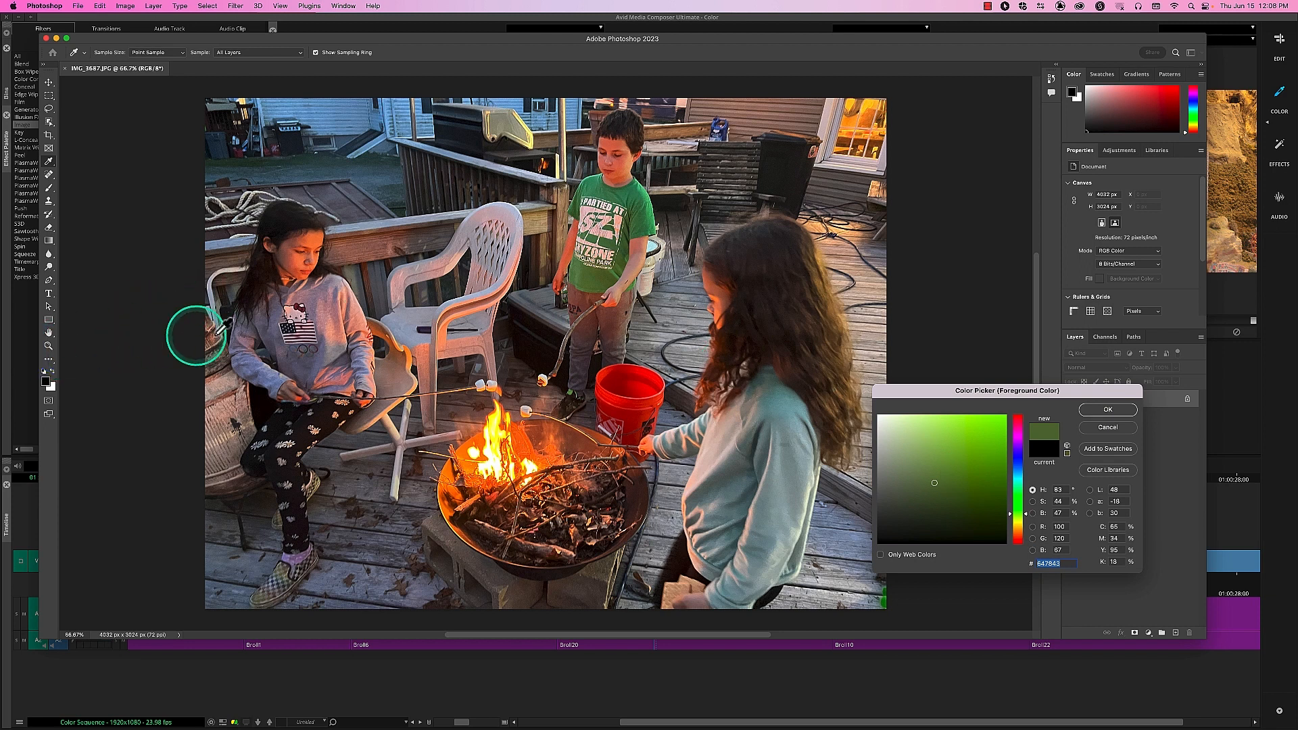
click(1109, 426)
key(m)
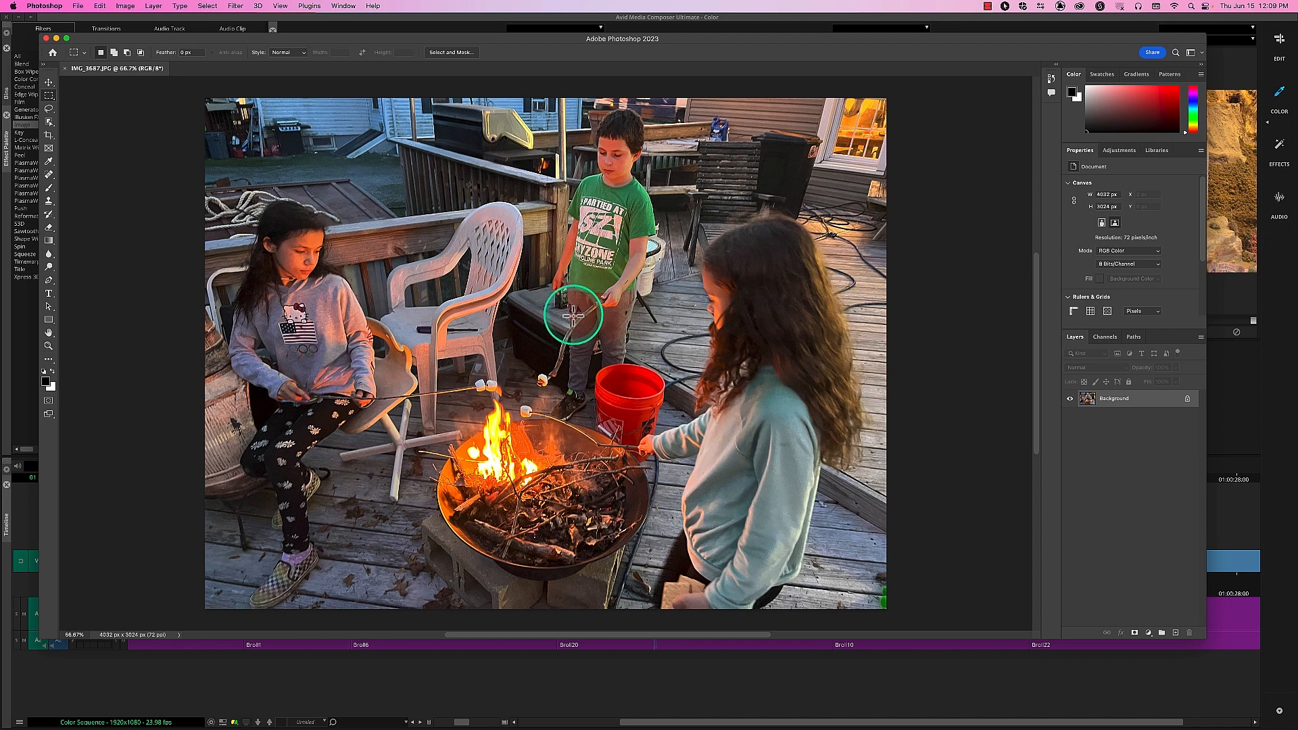
Sample the lighter green close to the shirt's hem in the foreground Color Picker to read its RGB values, and discard the color
key(z)
click(598, 288)
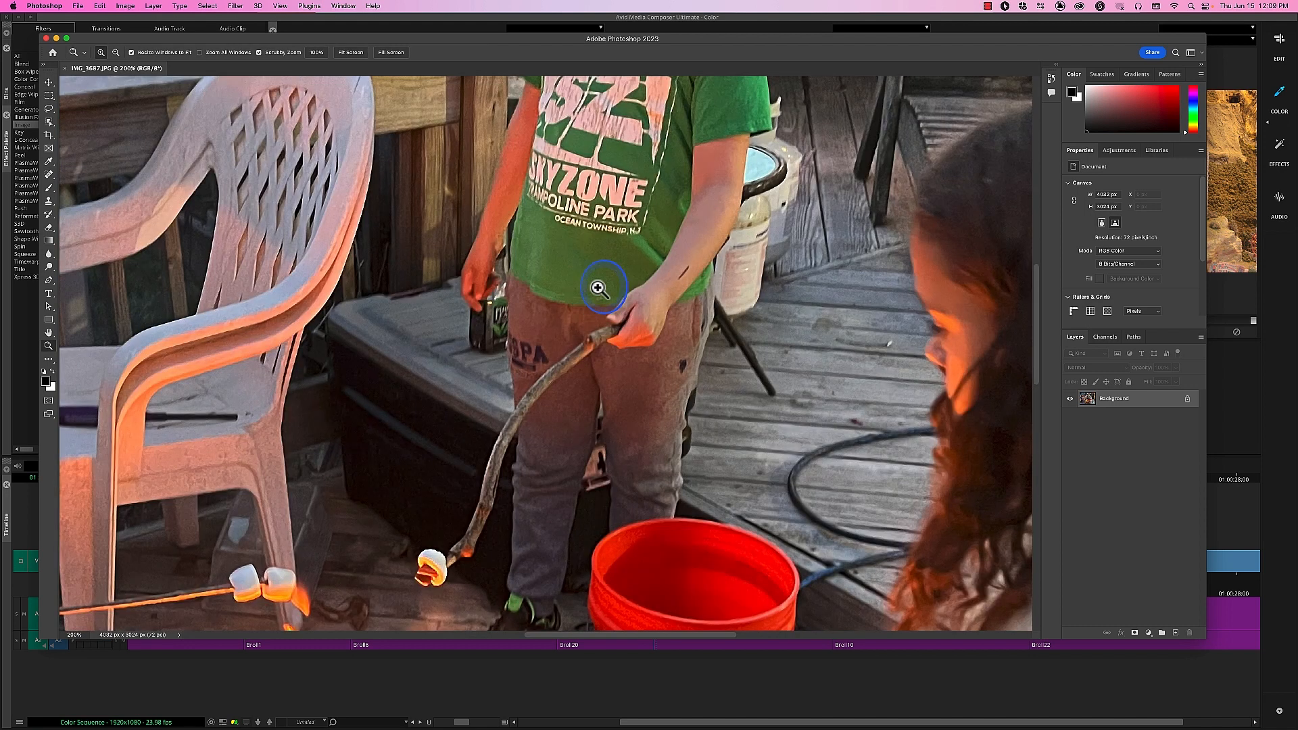
click(598, 288)
click(598, 288)
click(598, 288)
click(598, 288)
click(598, 288)
key(m)
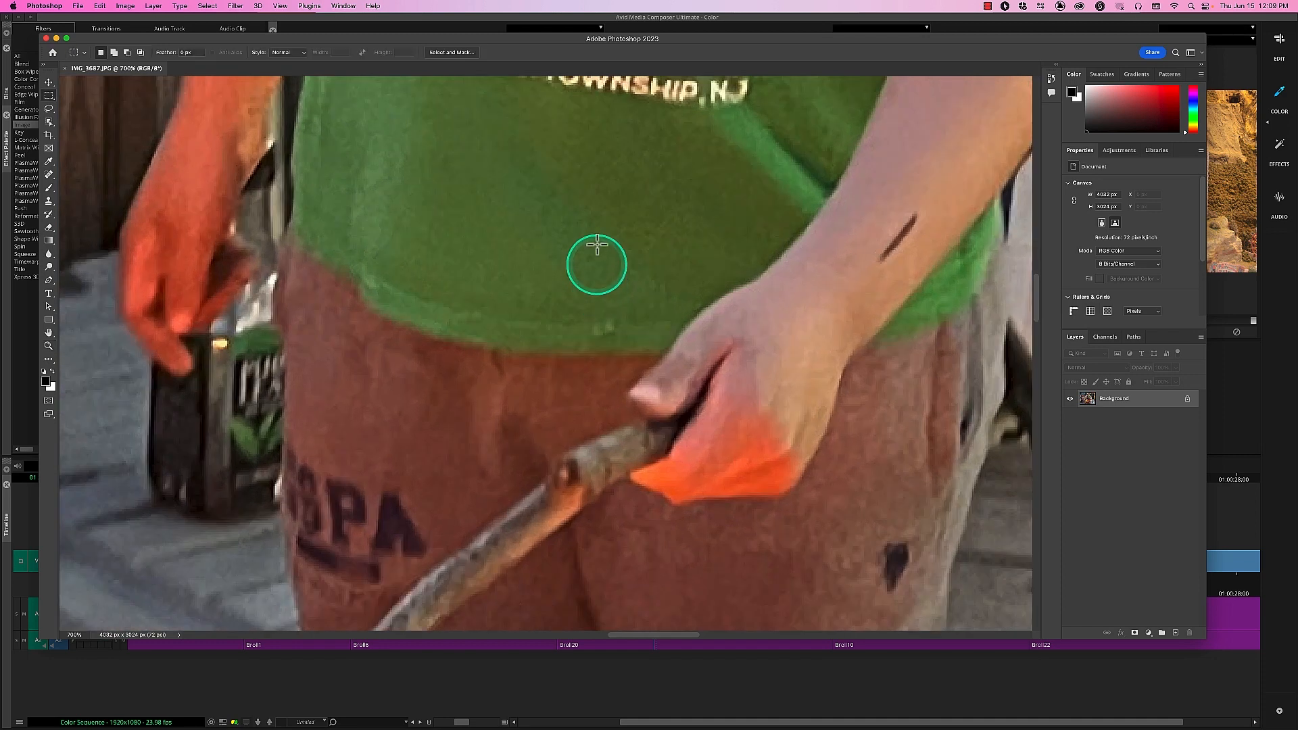
click(629, 124)
click(631, 127)
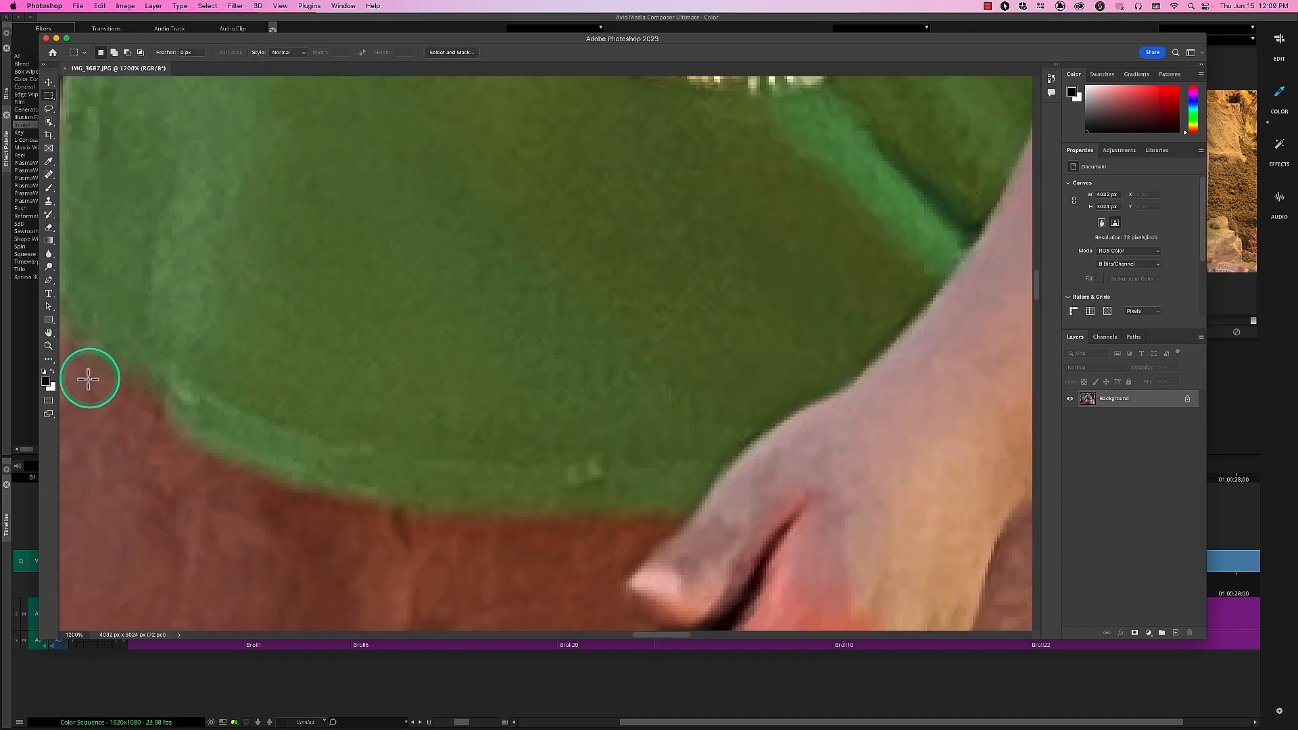
click(46, 381)
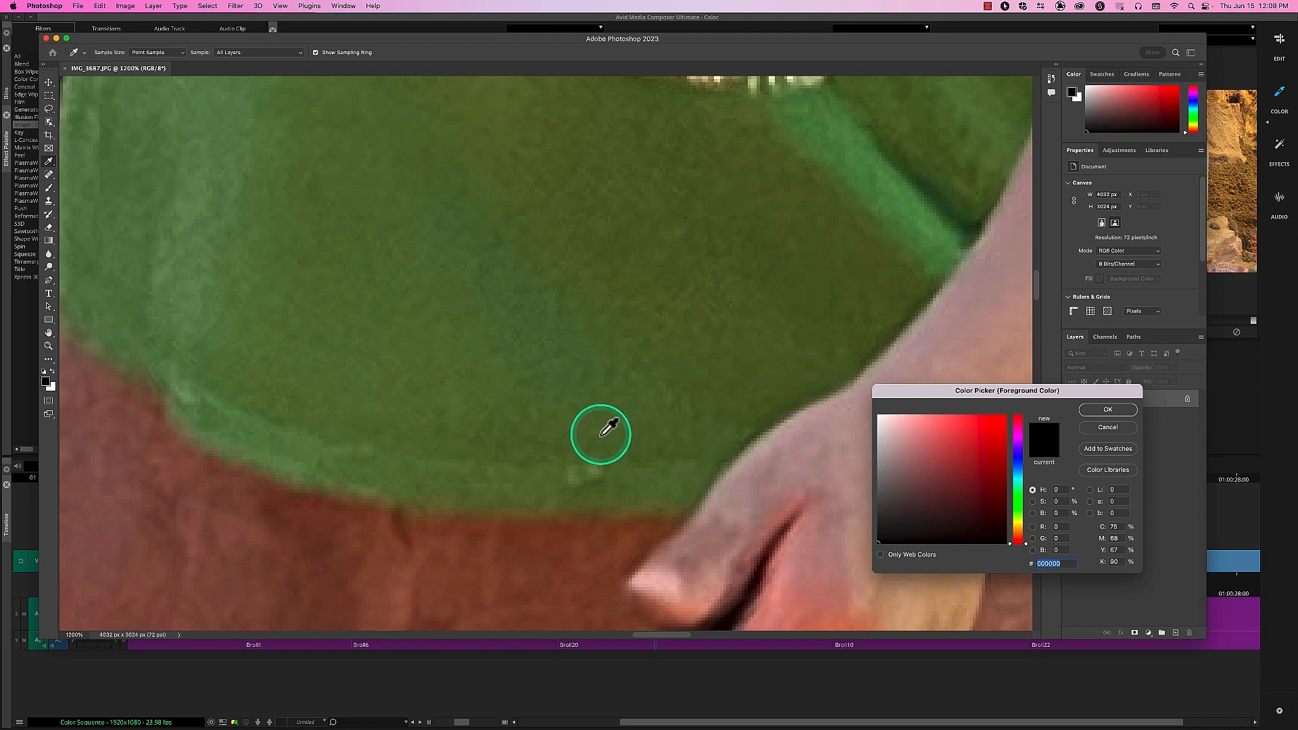
click(198, 305)
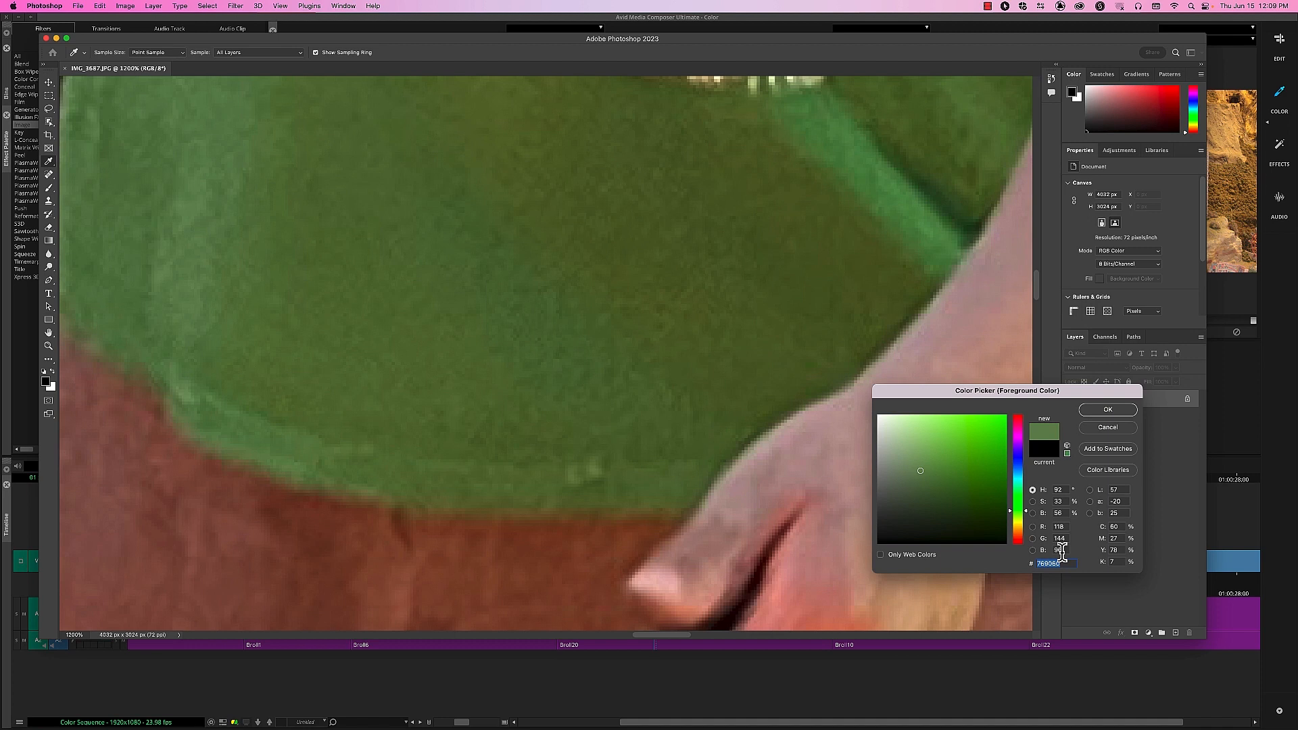
click(1107, 428)
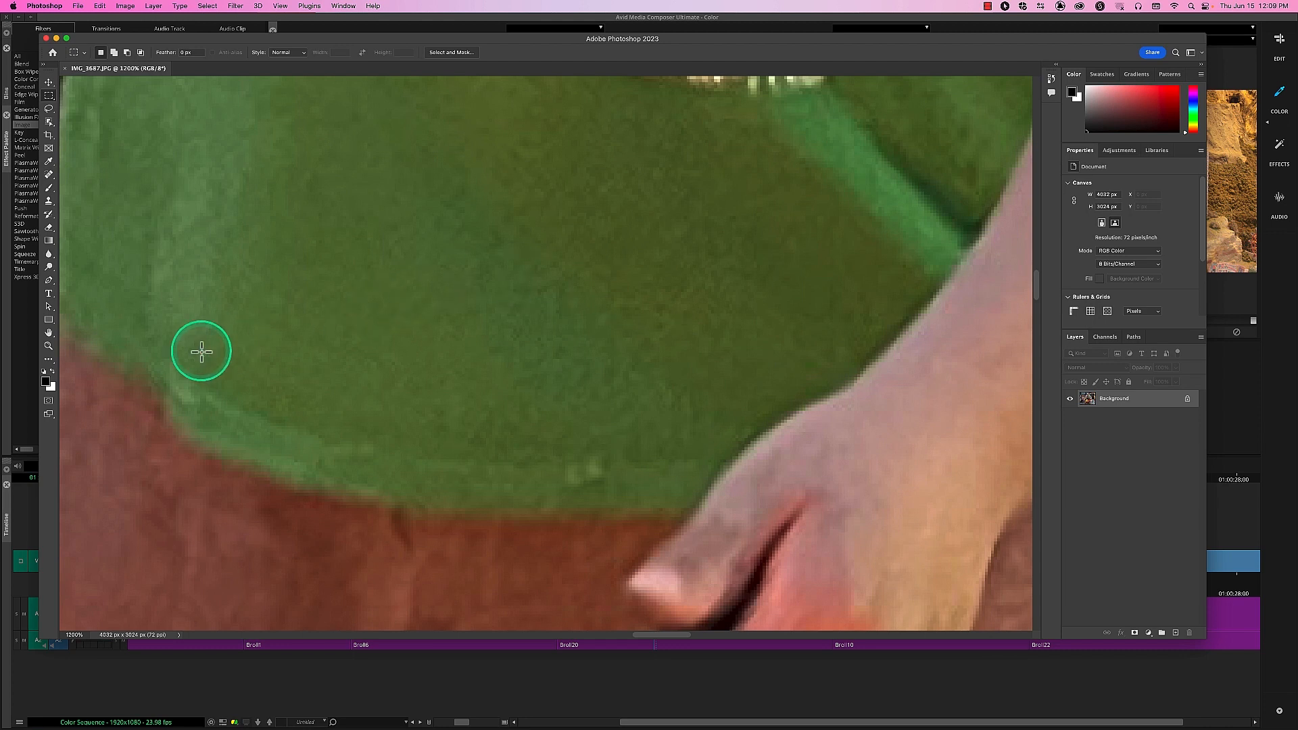
Sample the darker green in the middle of the shirt to compare its RGB values, and discard the color
click(46, 382)
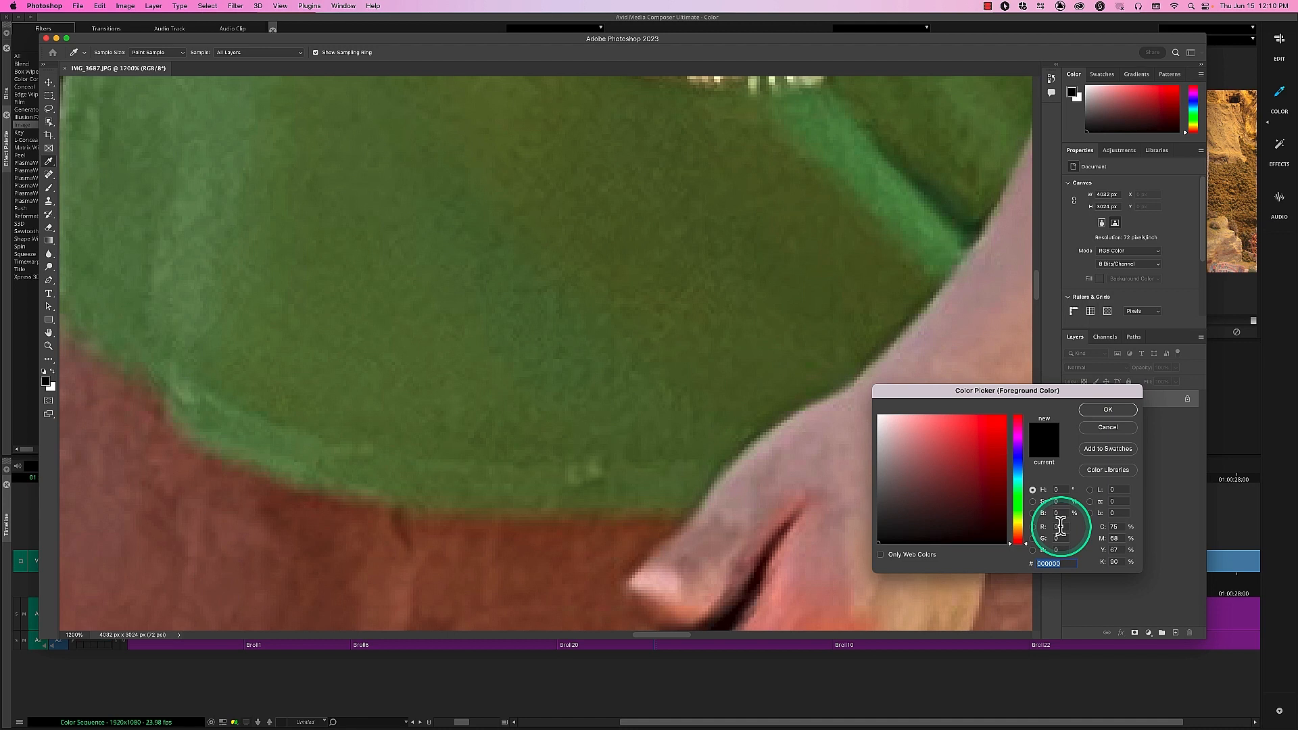
click(430, 322)
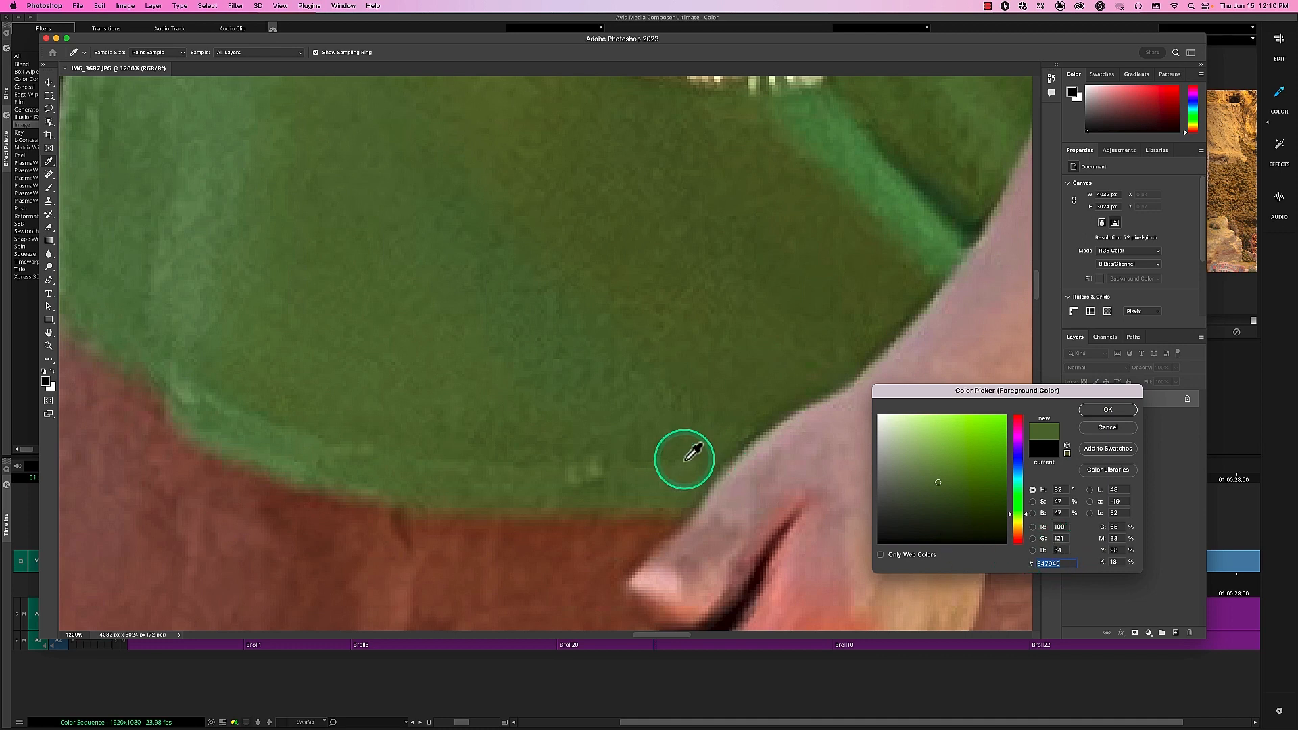
click(1107, 427)
Examine the green shirt's individual pixels at 3200% magnification, and return the photo to 100%
key(z)
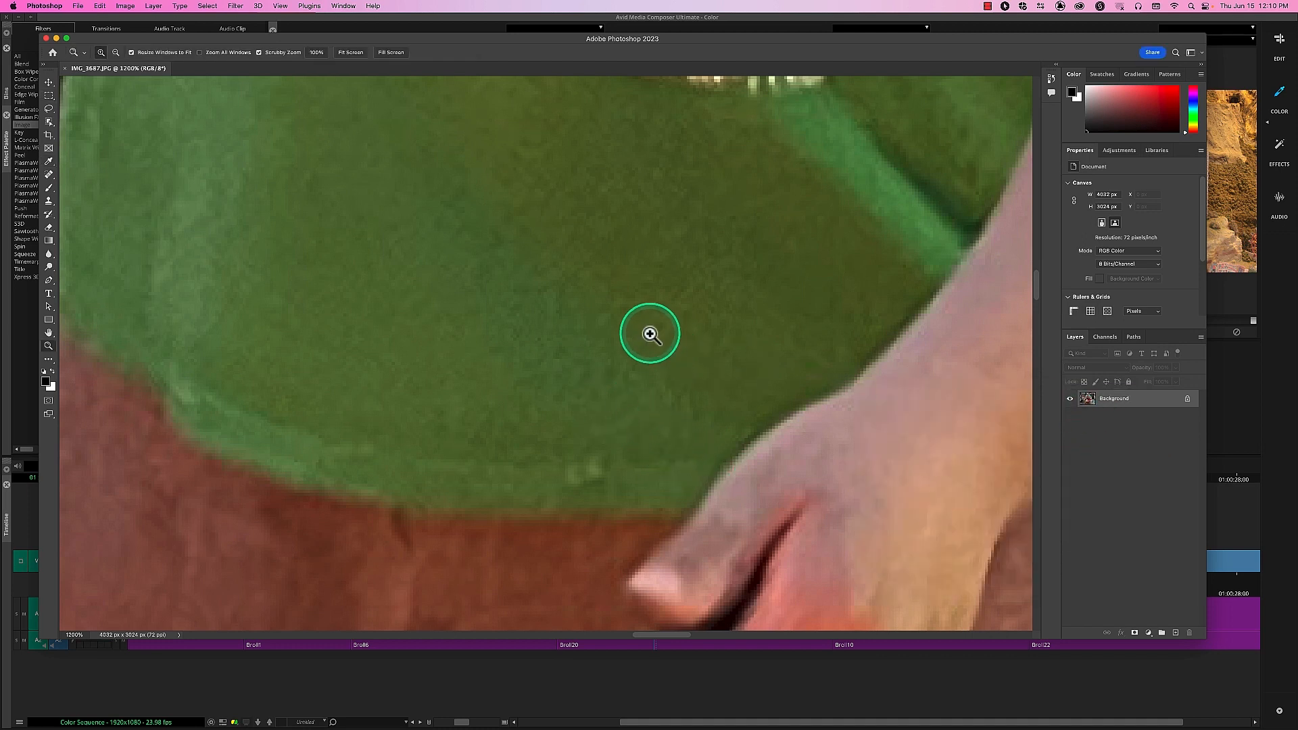
click(650, 334)
click(650, 334)
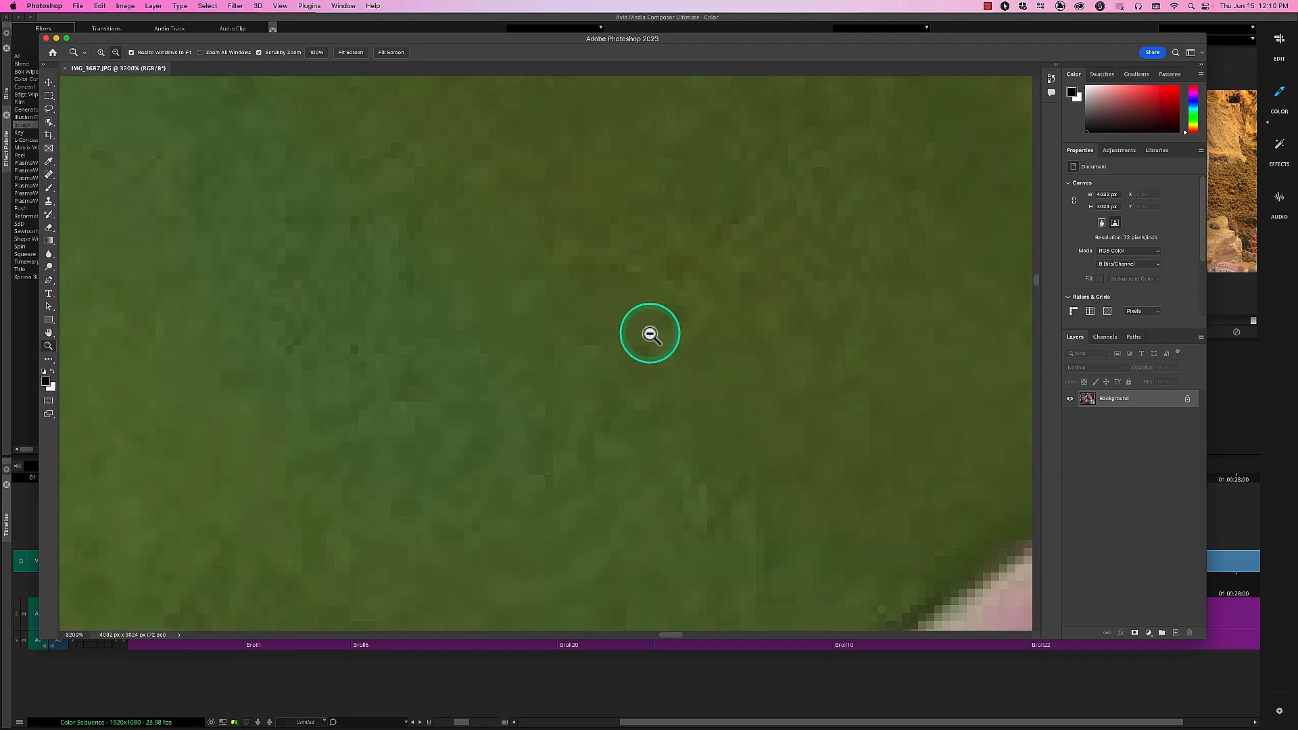
alt+click(651, 334)
alt+click(650, 334)
alt+click(650, 334)
alt+click(650, 334)
alt+click(650, 335)
alt+click(650, 334)
alt+click(650, 334)
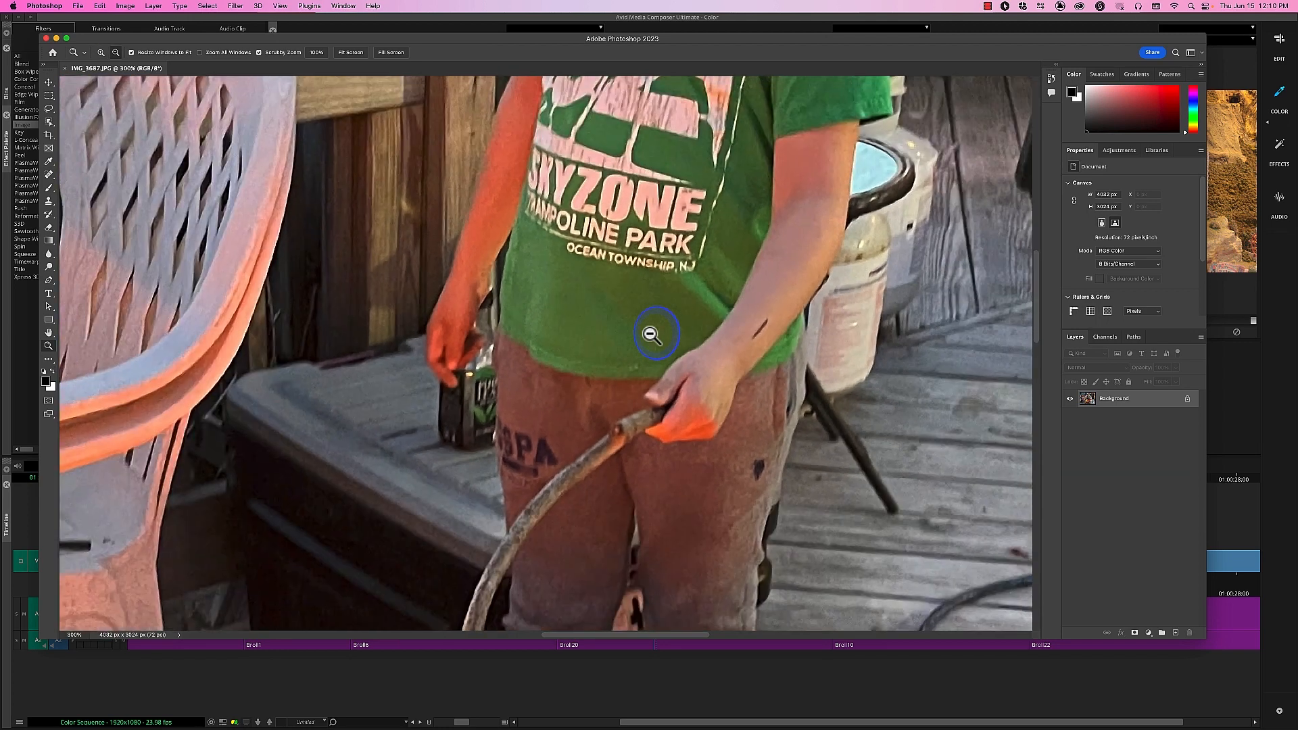
alt+click(650, 334)
alt+click(650, 335)
alt+click(650, 334)
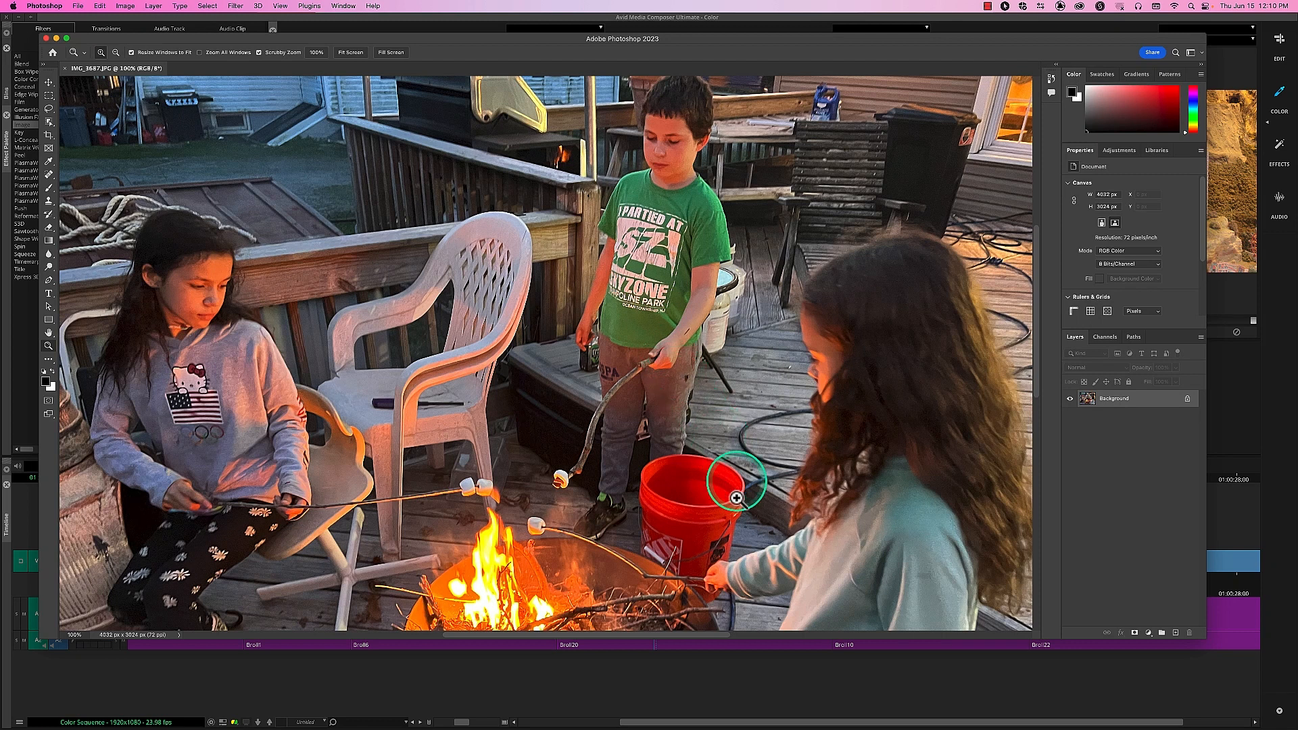
Sample the red bucket with the foreground Color Picker to read its RGB values
click(45, 382)
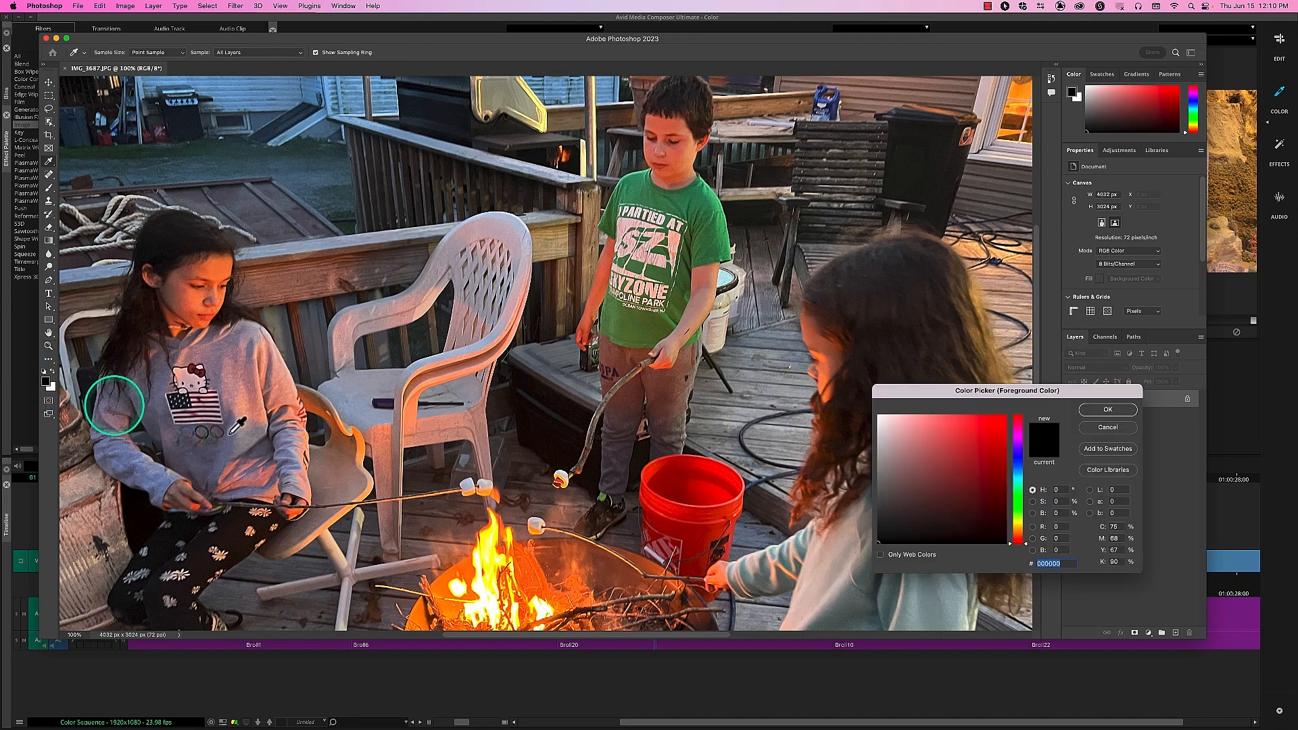
click(699, 538)
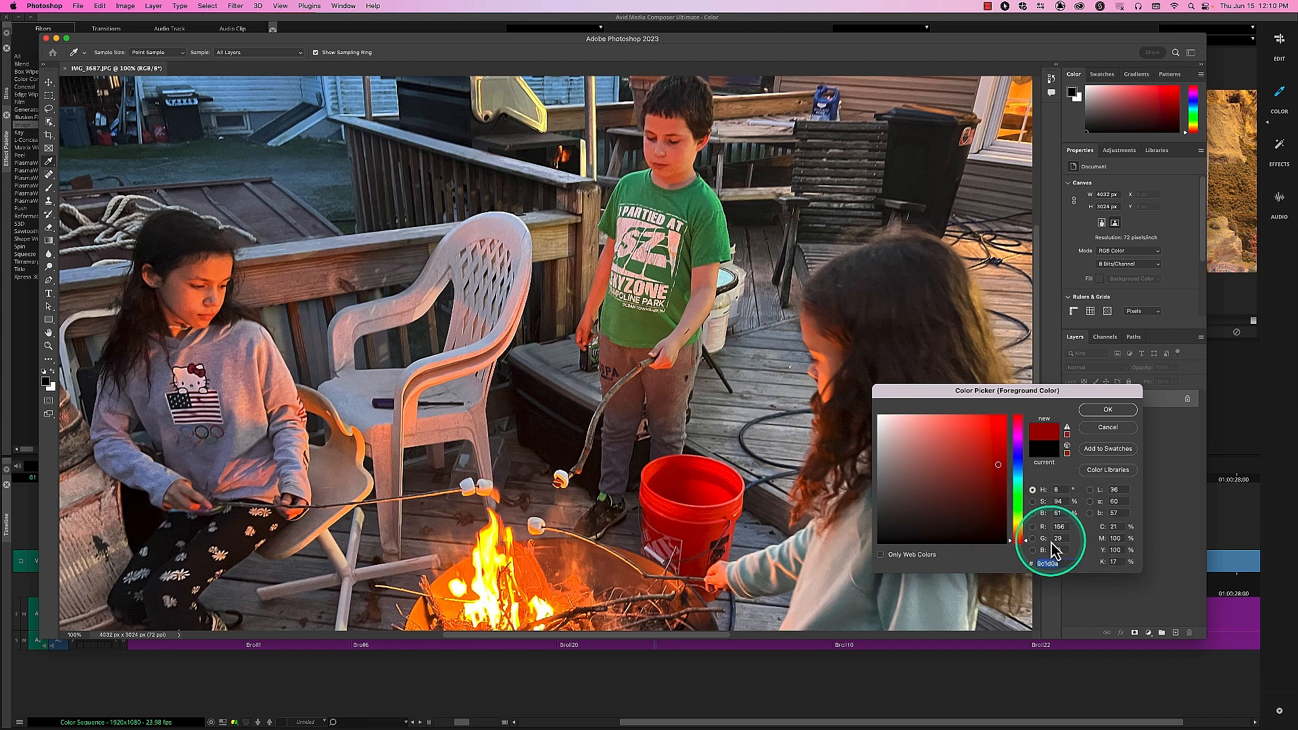
click(729, 523)
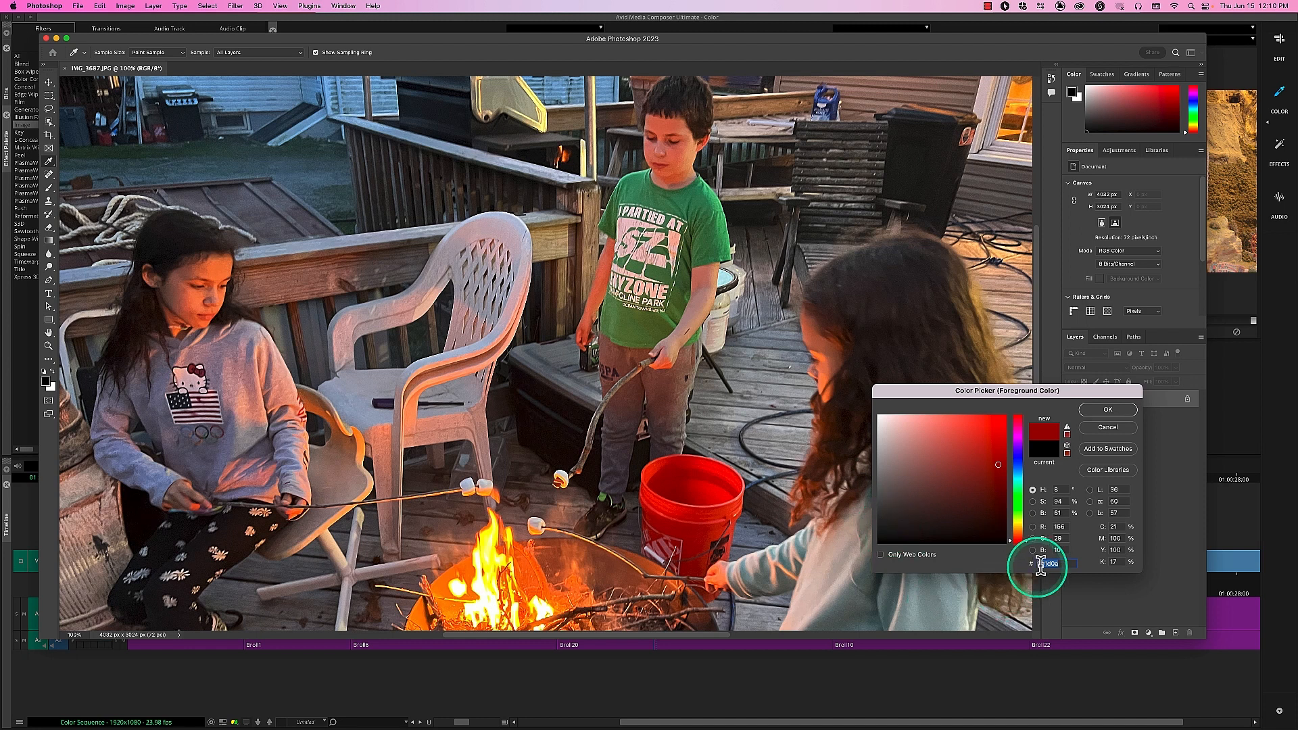
Set the foreground color's red, green and blue values to 0 to show black
click(1060, 526)
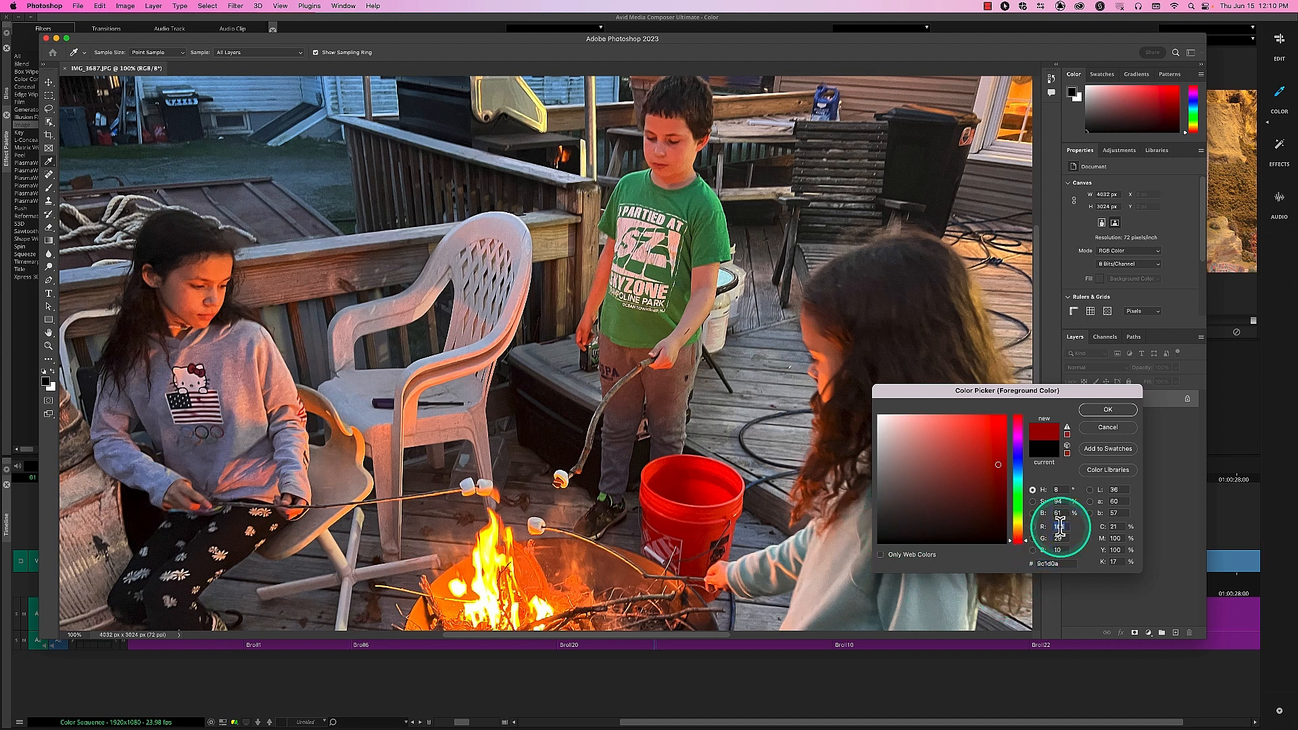
text(0)
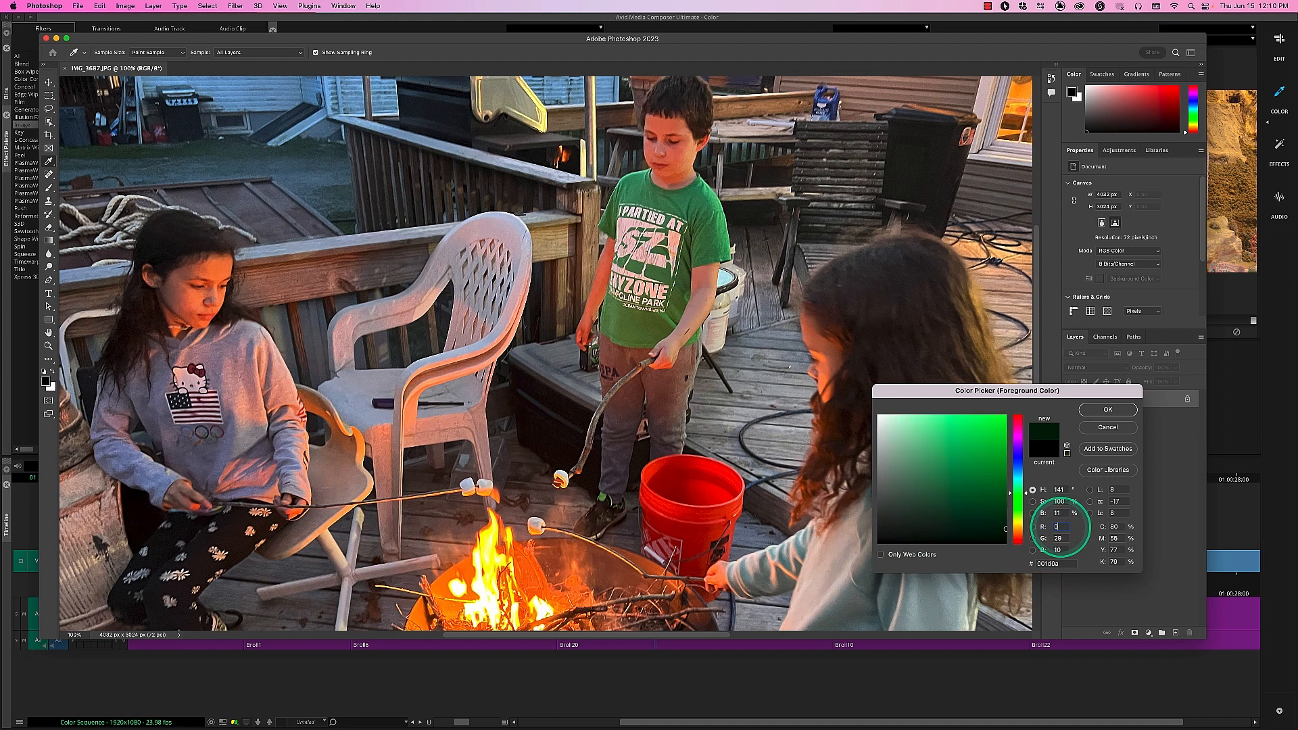
key(Tab)
text(0)
key(Tab)
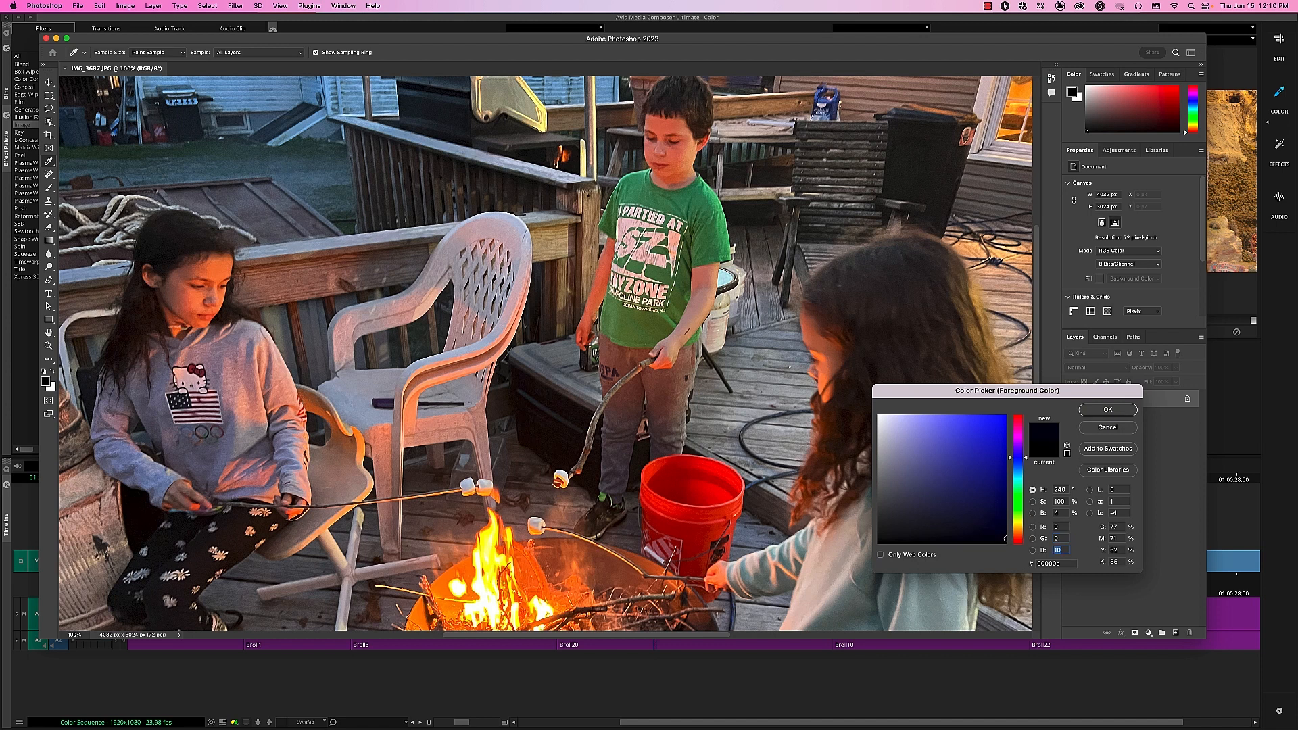
text(0)
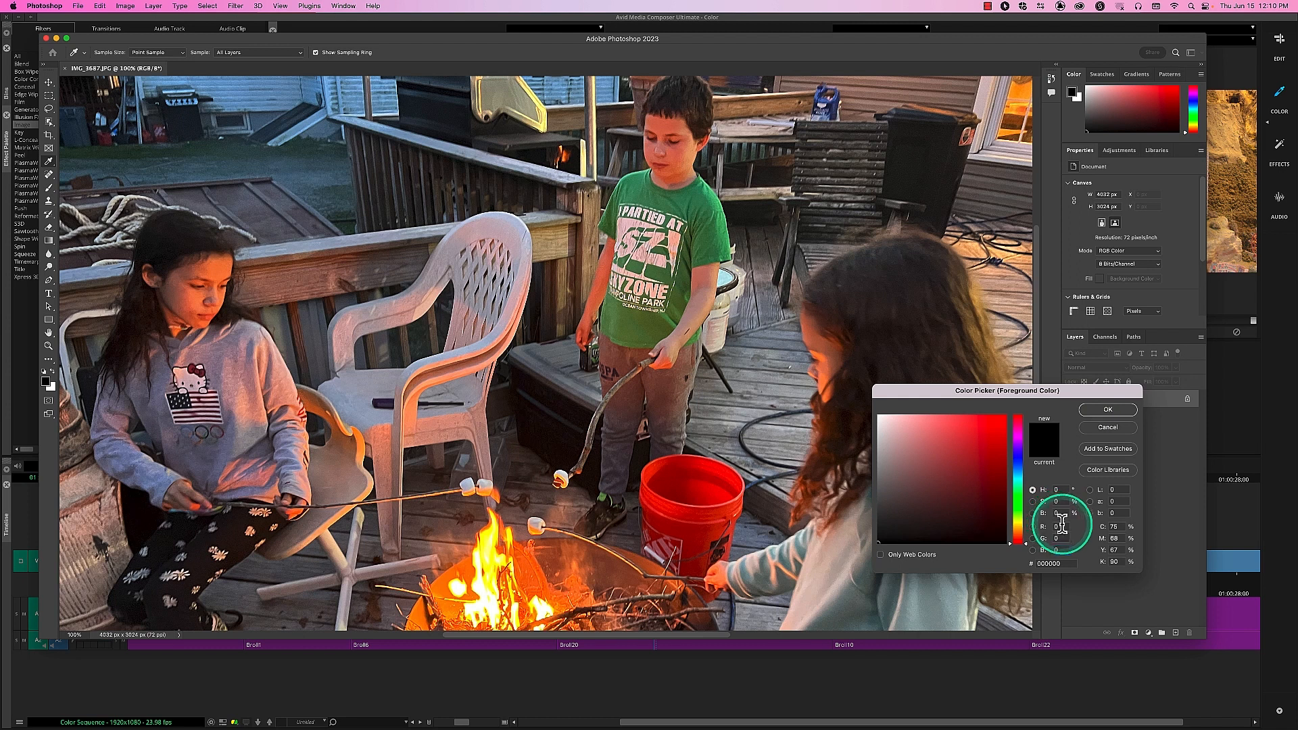
Set the foreground color's red, green and blue values to 255 to show white
drag(1059, 527, 1019, 521)
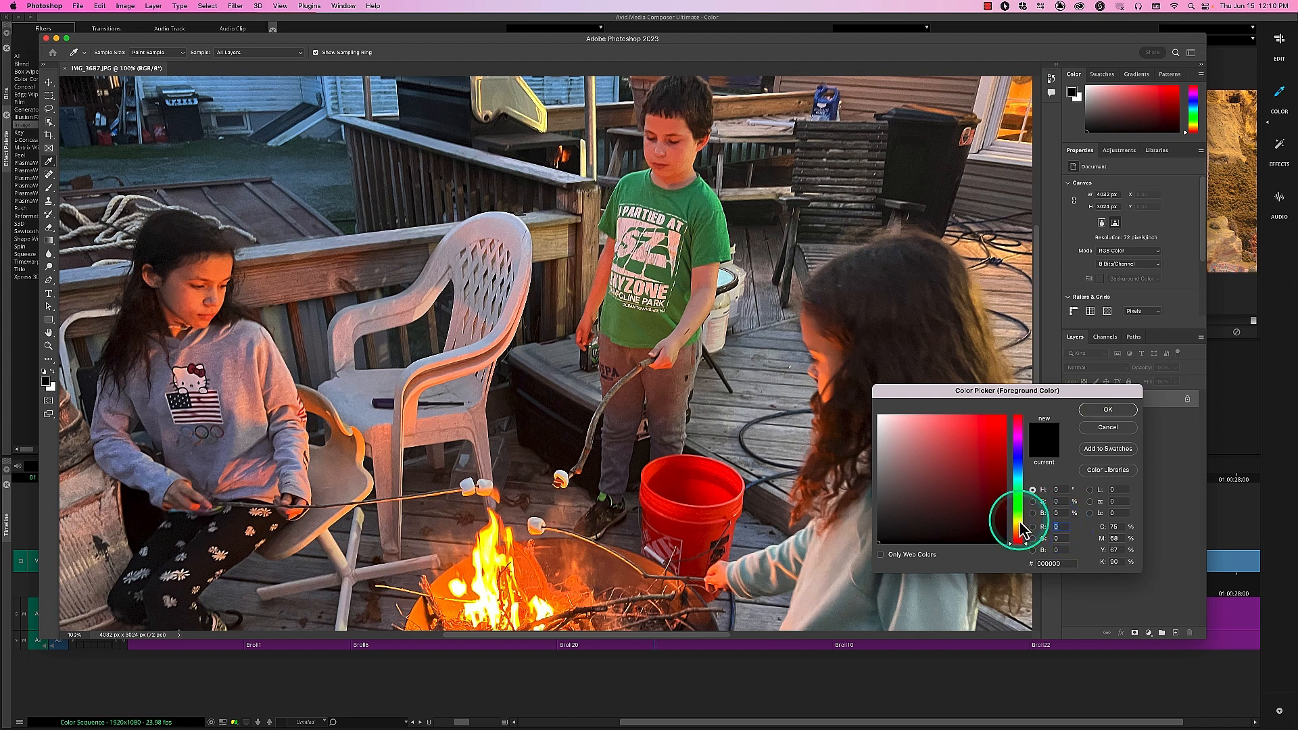
text(255)
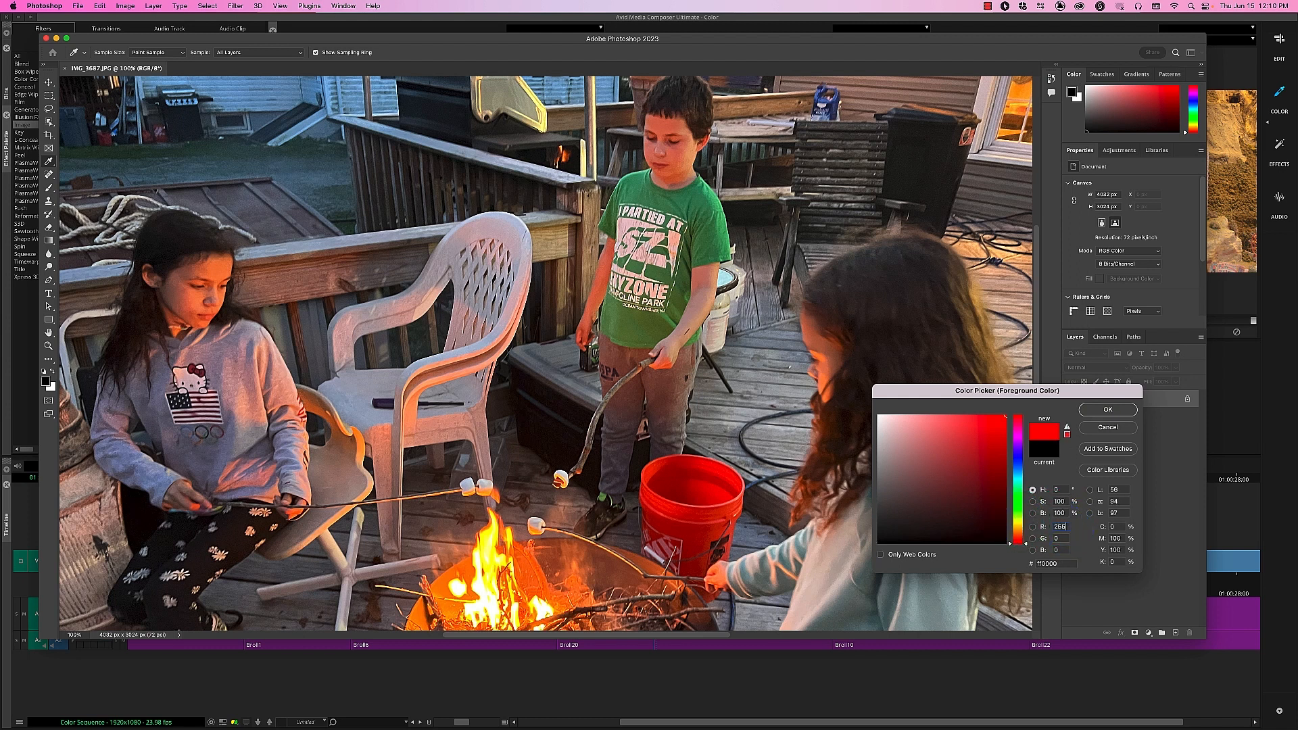
key(Tab)
text(255)
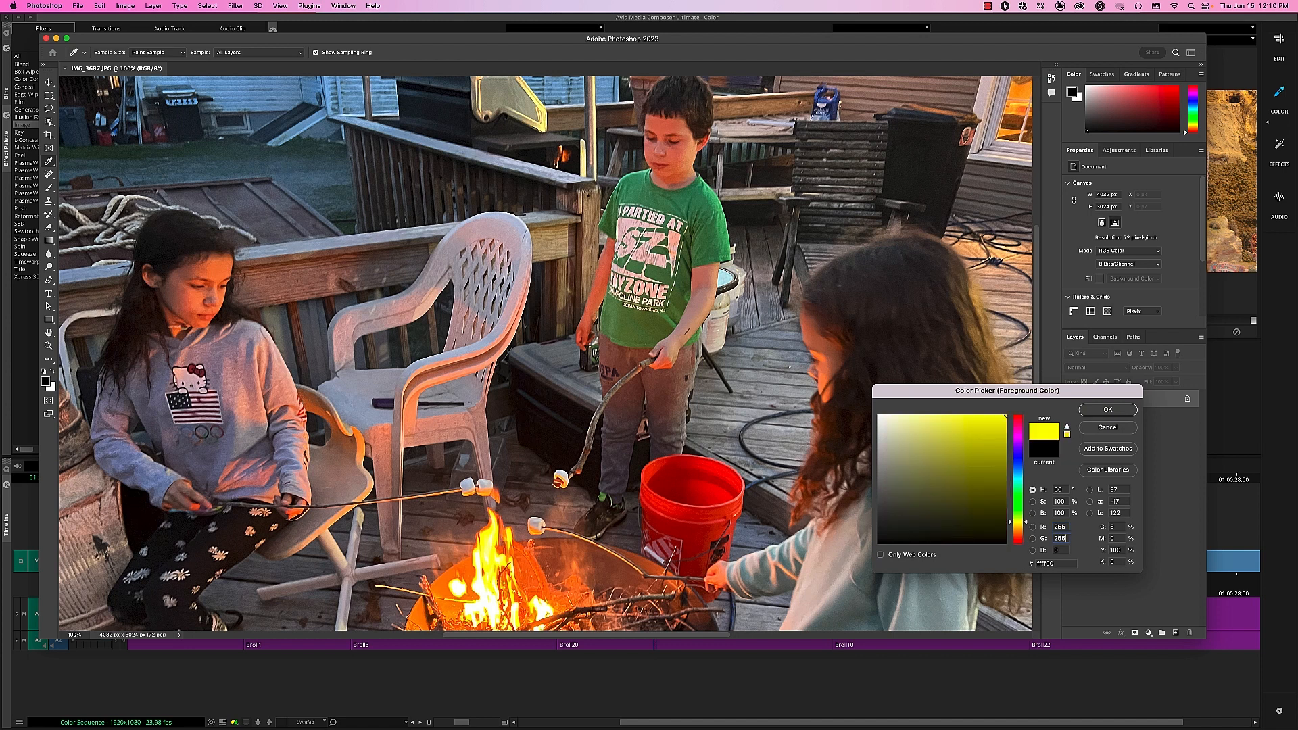
text(255)
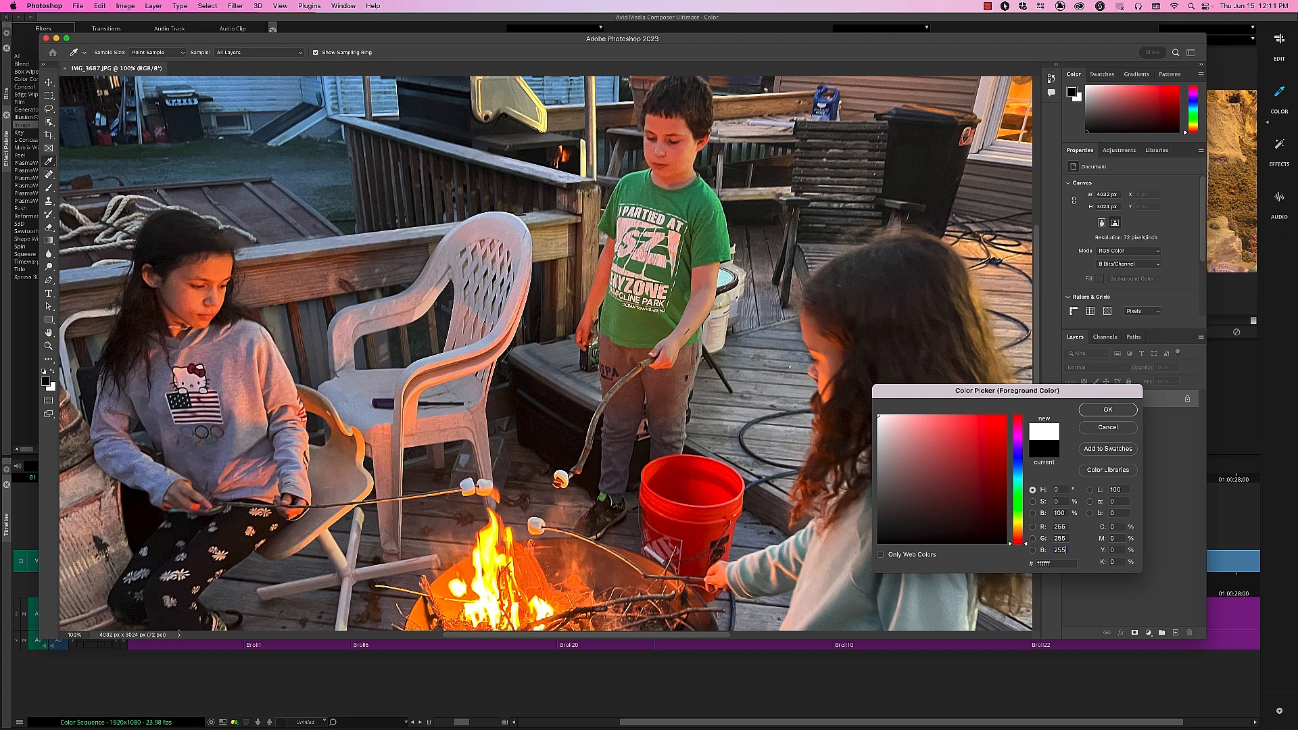
Set the foreground color to pure red with R 255, G 0 and B 0
click(1063, 526)
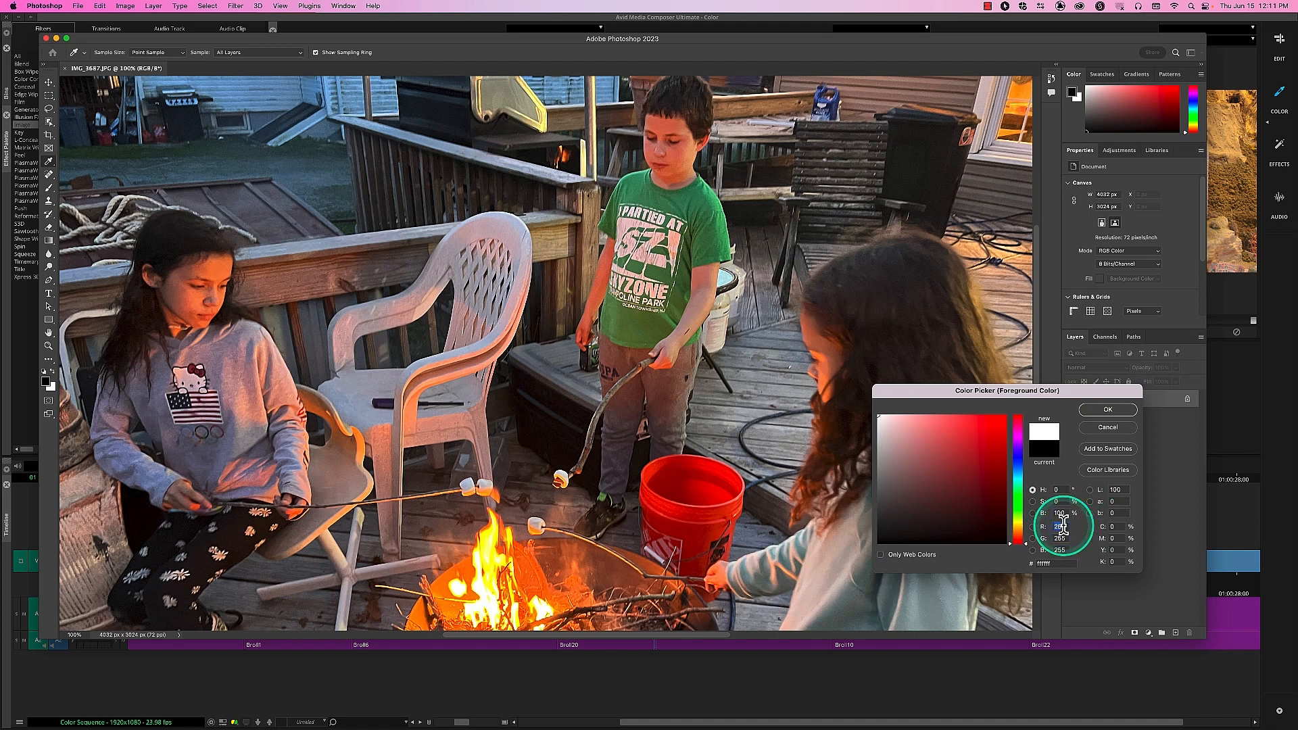
text(255)
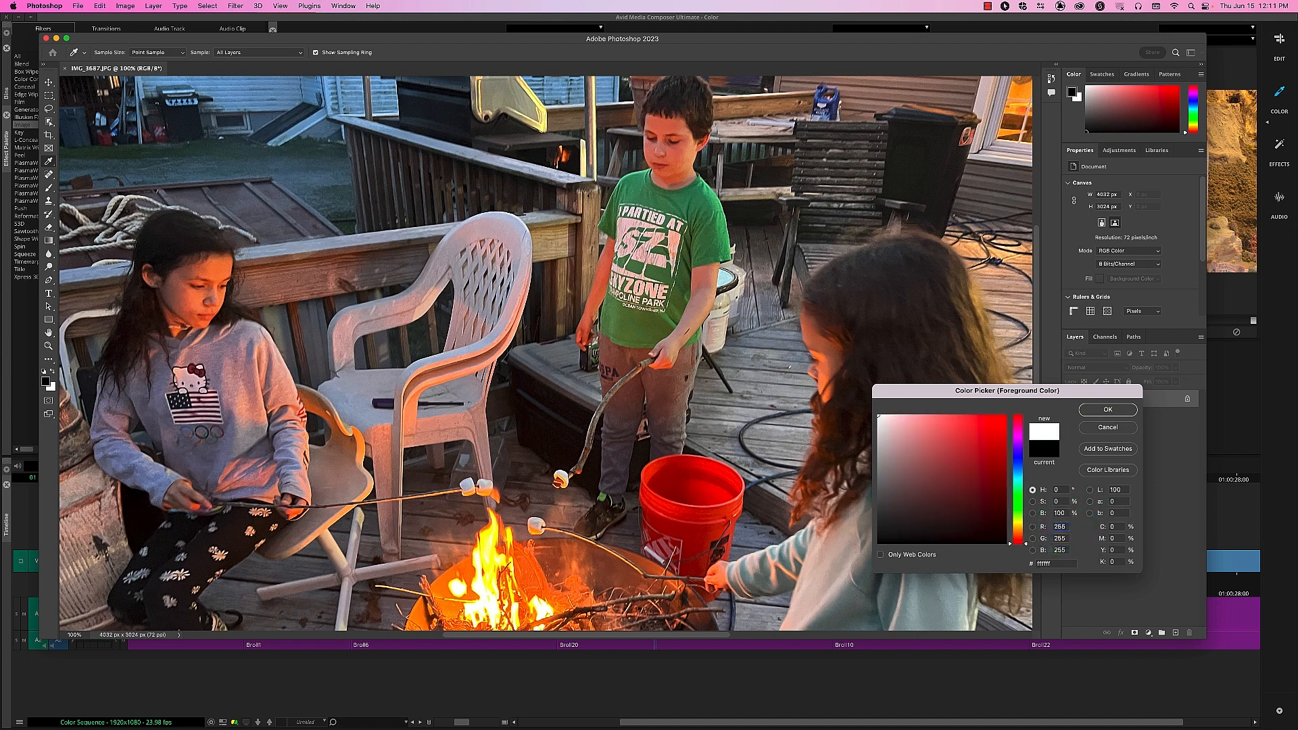
key(Tab)
text(00)
key(Tab)
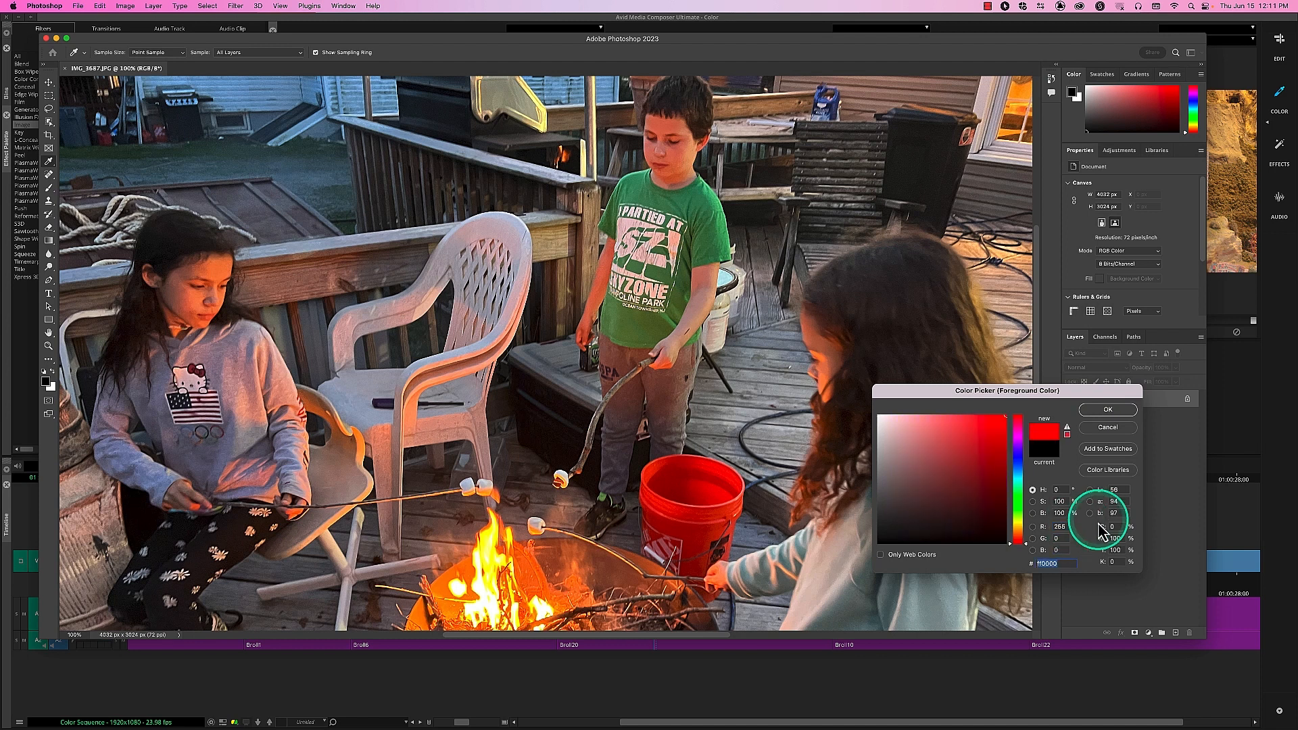
Change the foreground color to pure green with R 0 and G 255
click(1061, 527)
text(0)
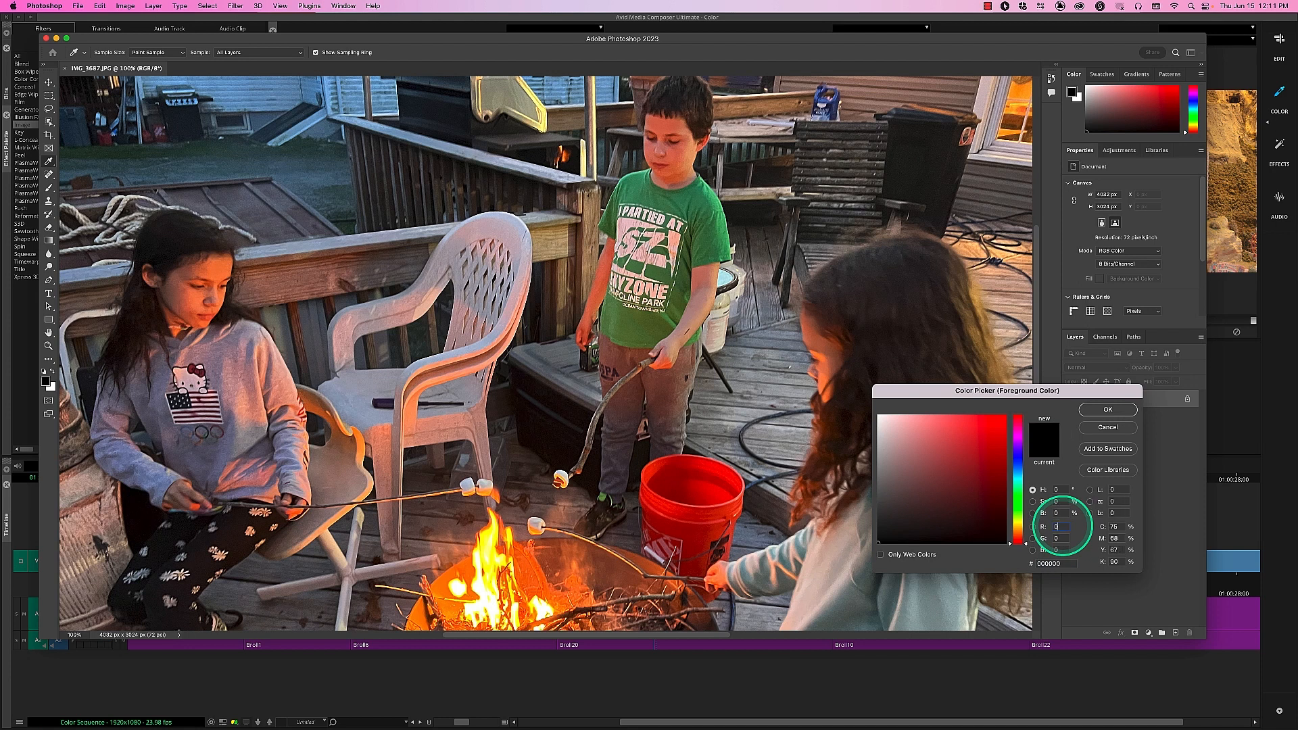
text(255)
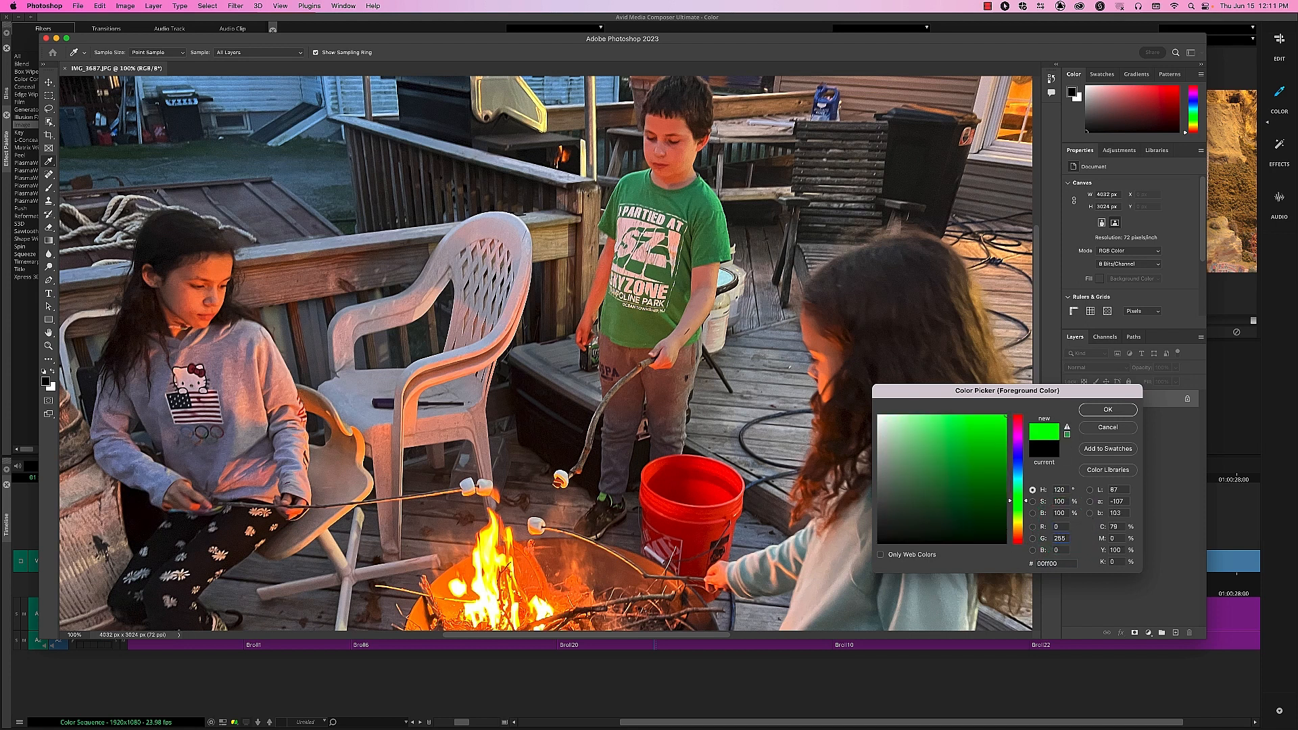
Set the foreground color to magenta with R 200, G 0 and B 200
click(1062, 526)
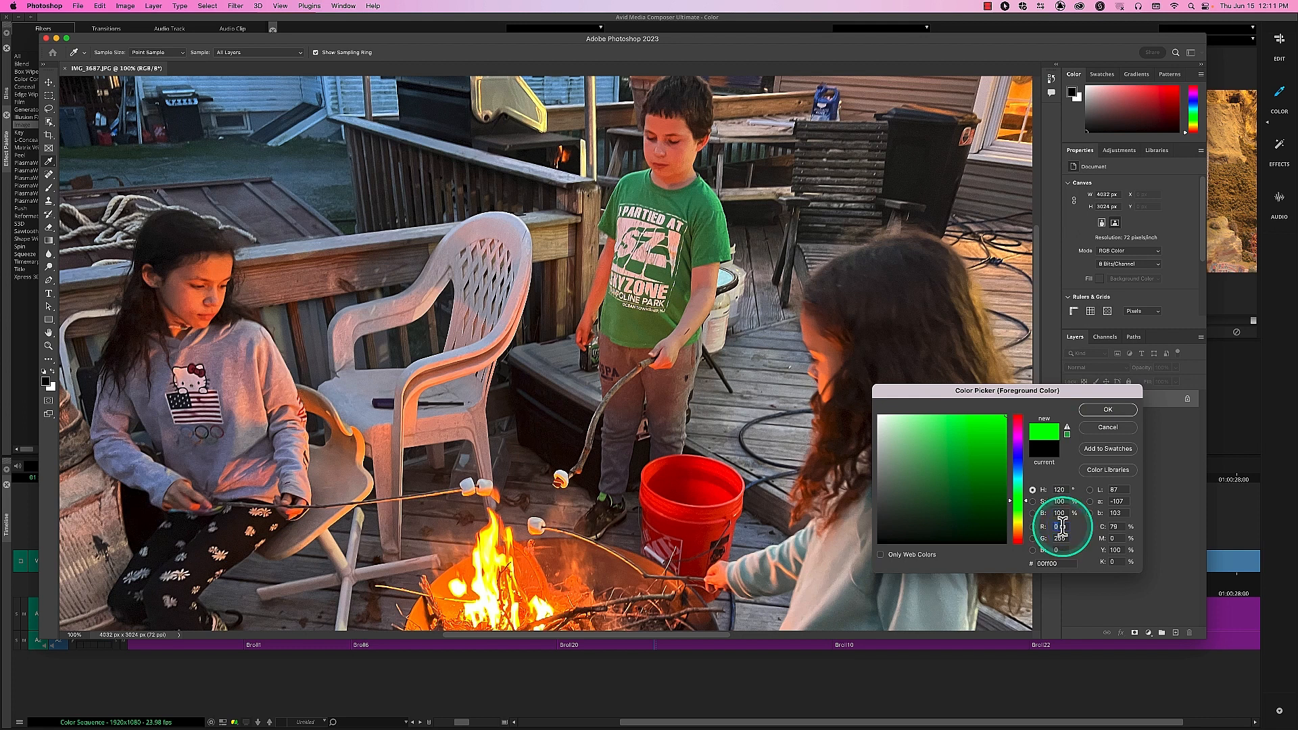
text(200)
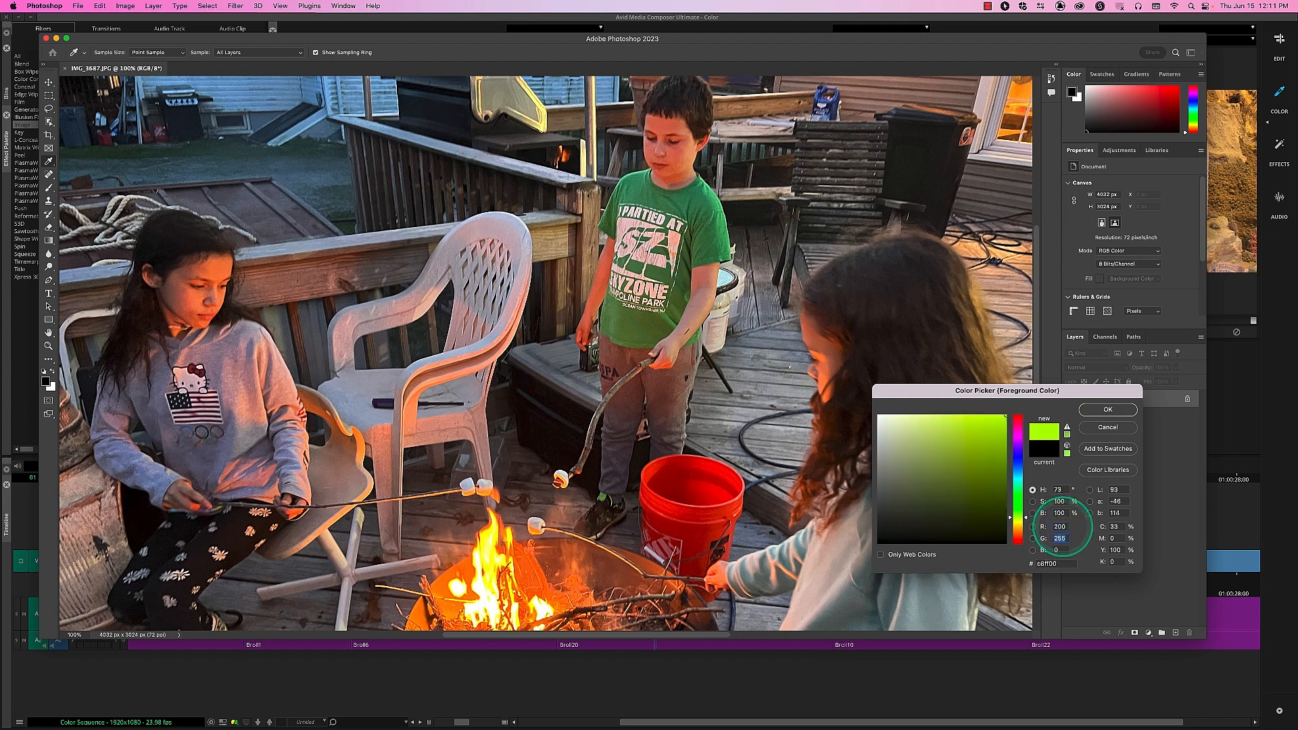
key(Tab)
text(0)
text(200)
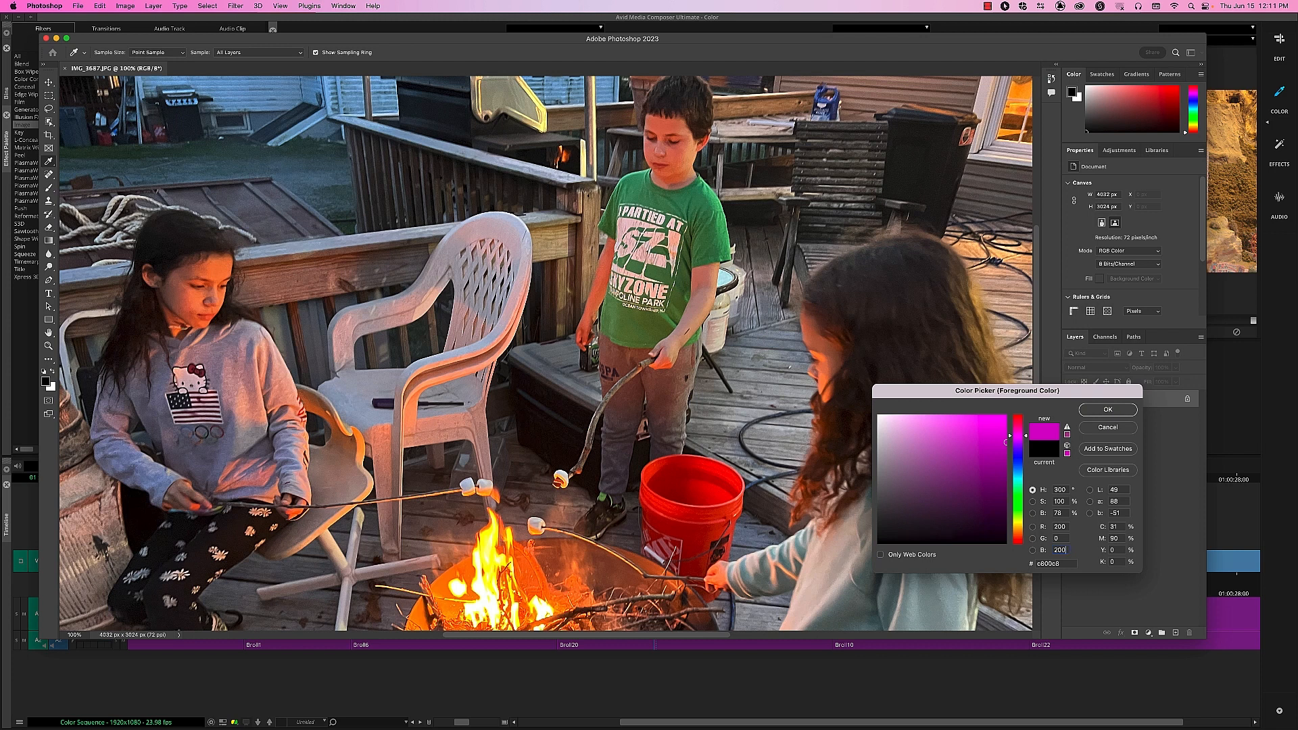
Set the foreground color's red, green and blue values to 180 for a light neutral gray
double_click(1060, 526)
text(180)
text(180)
key(Tab)
text(180)
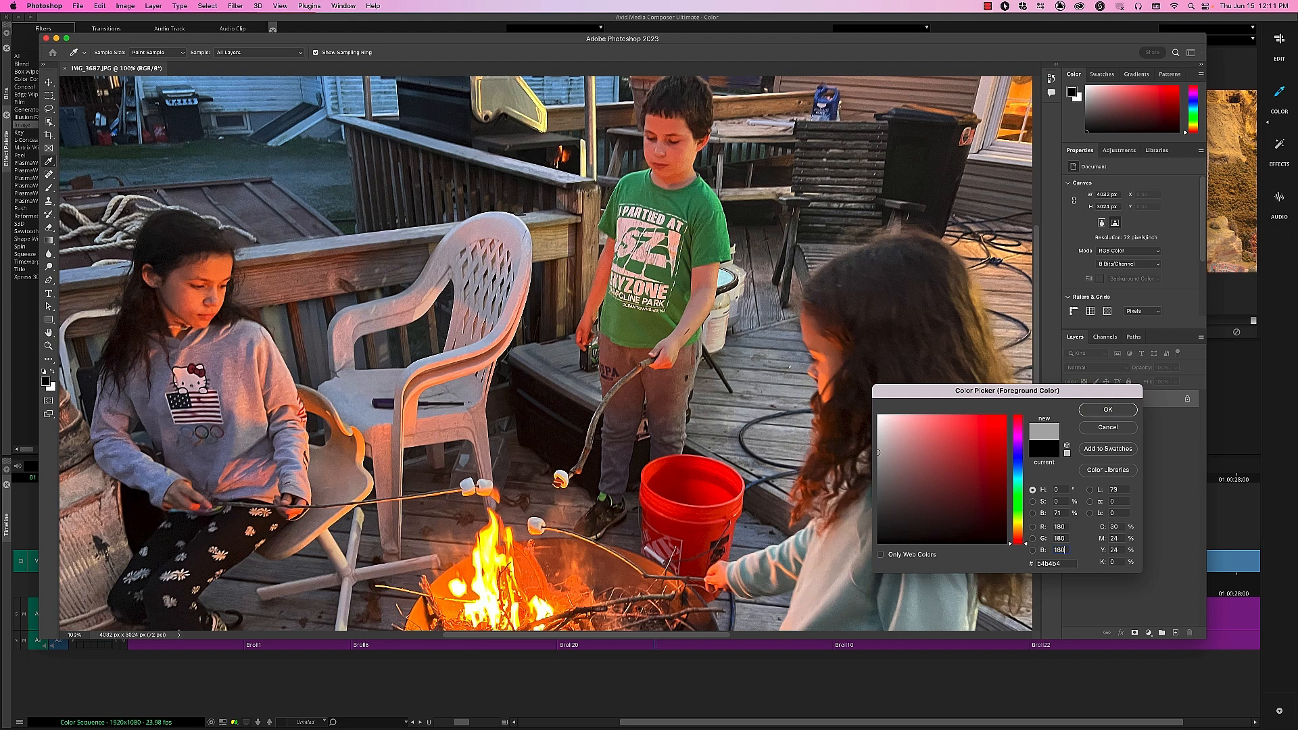
Set the foreground color's red, green and blue values to 40 for a dark neutral gray
click(1047, 528)
text(40)
key(Tab)
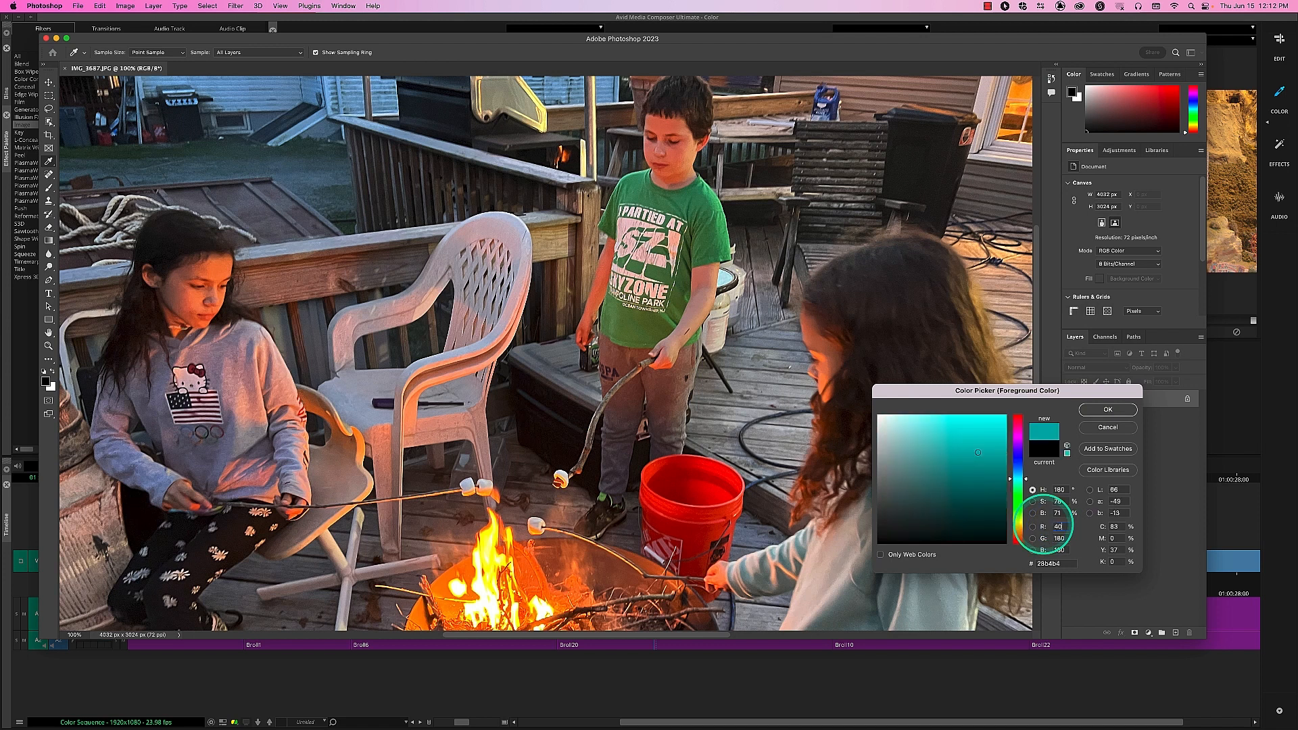
text(40)
key(Tab)
text(40)
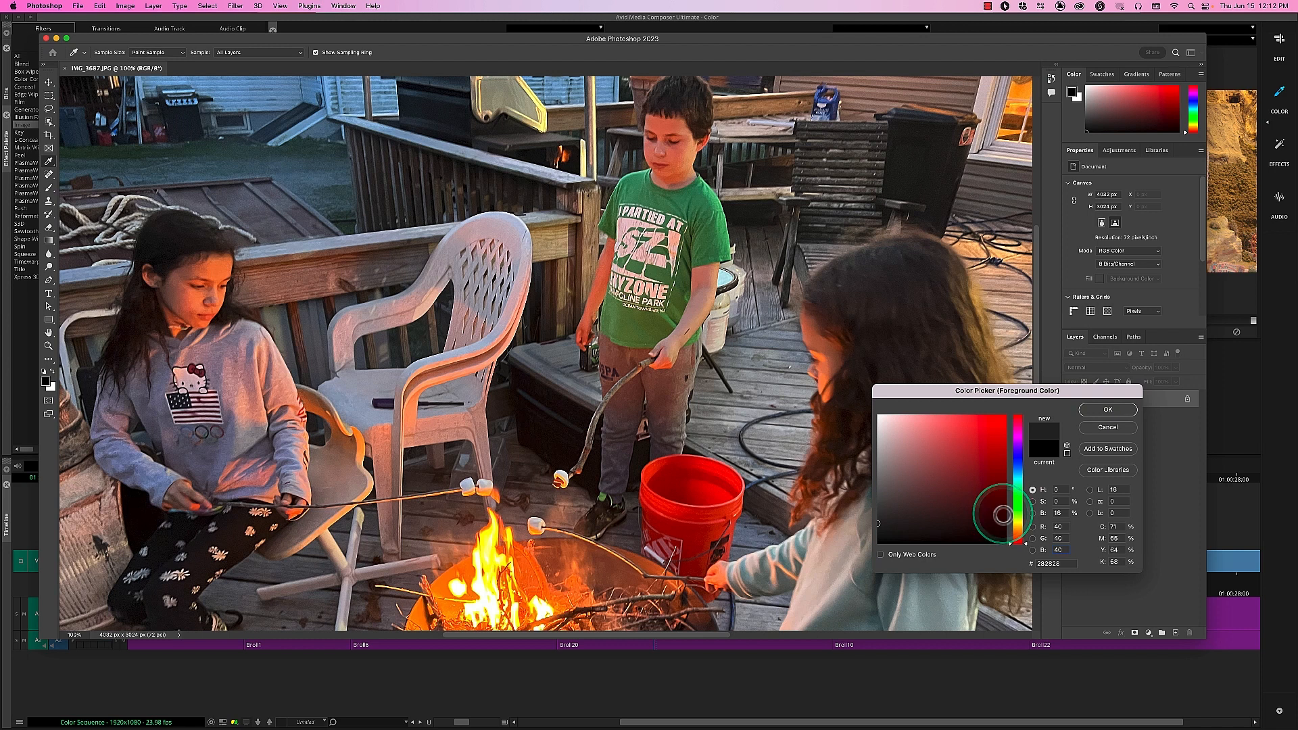
Give the gray a slight red cast with R 200, G 180 and B 180
click(1064, 527)
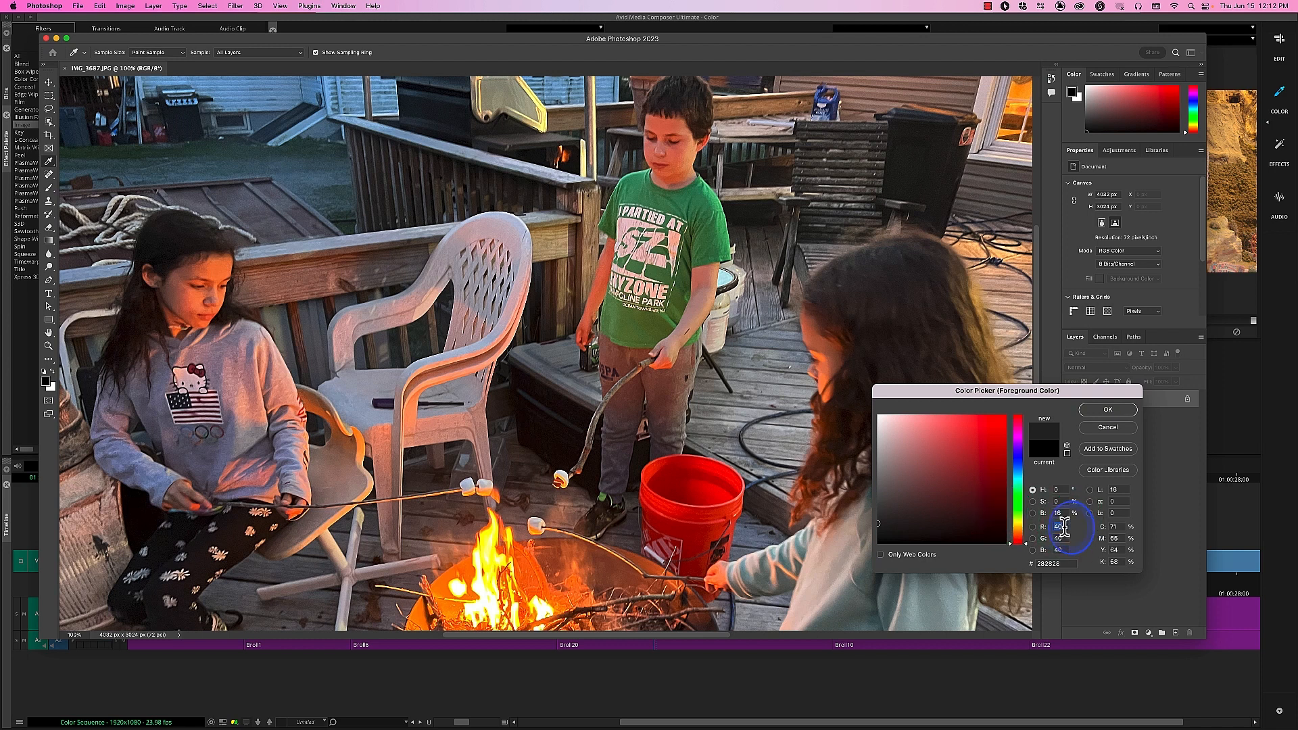
text(200)
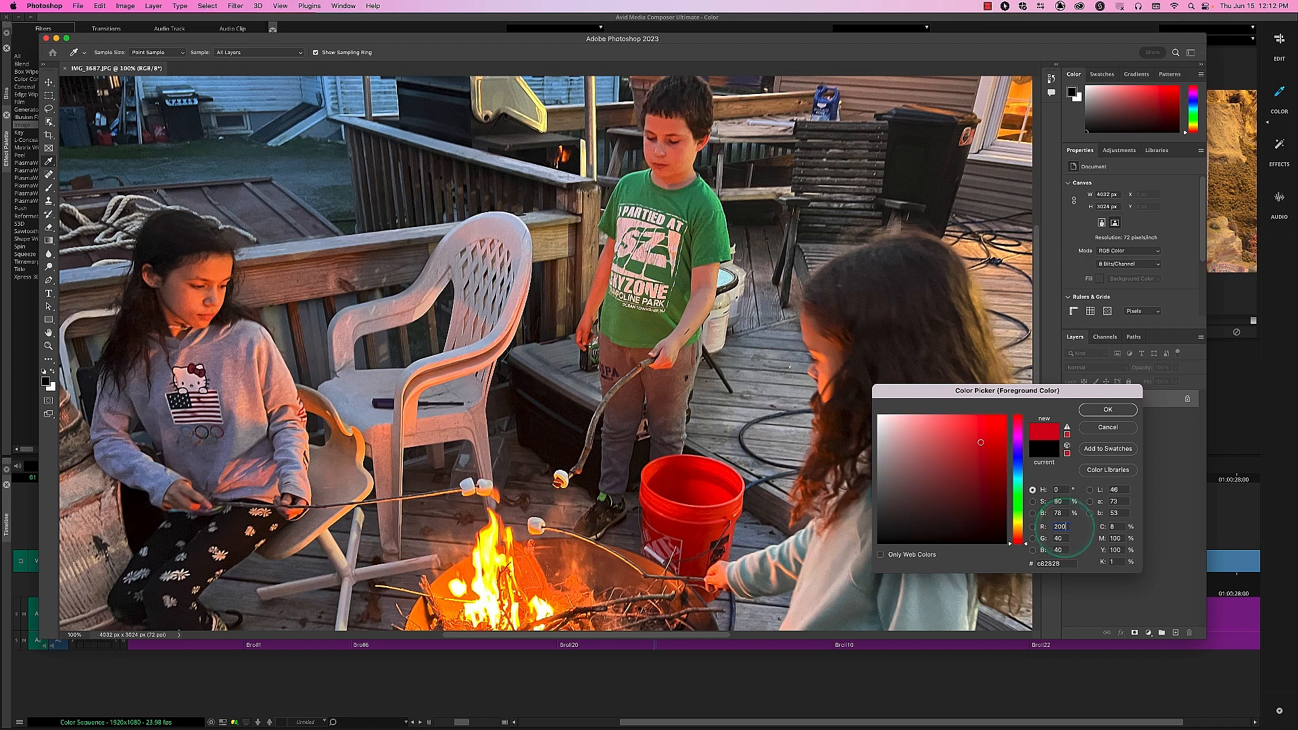
key(Tab)
text(18)
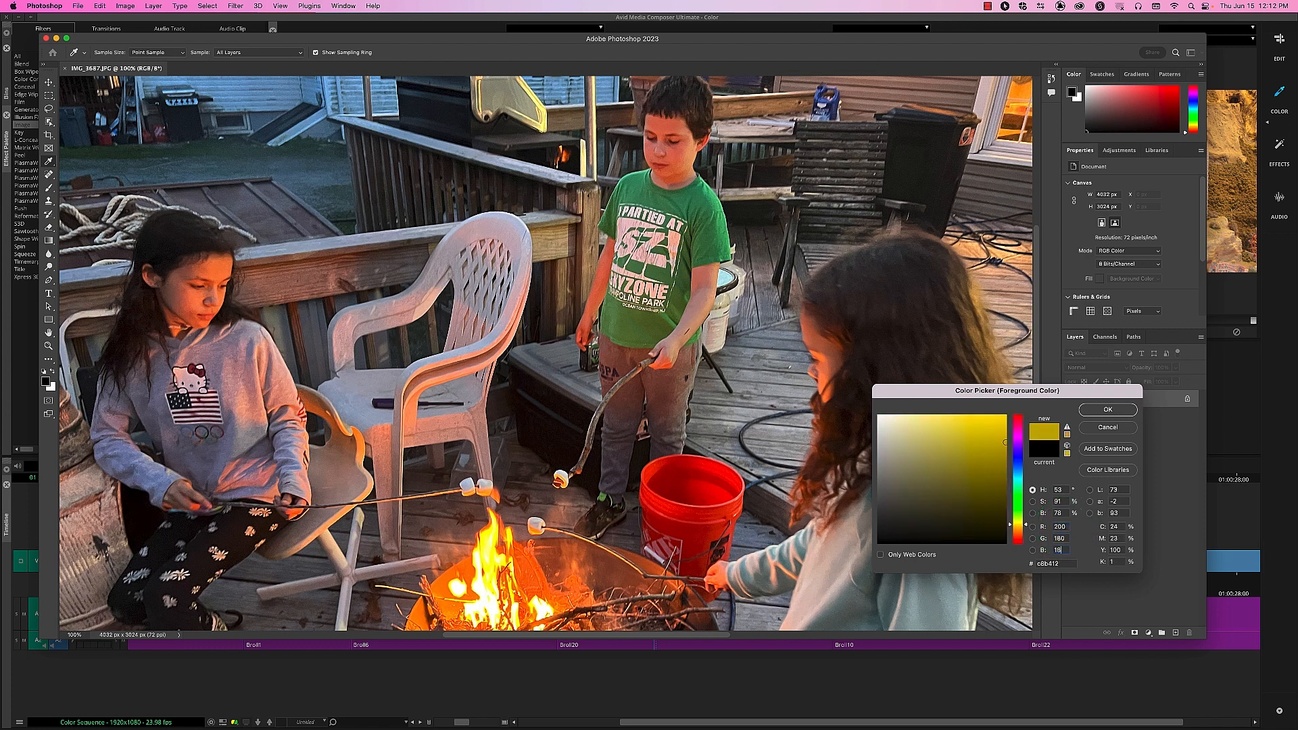
text(0180)
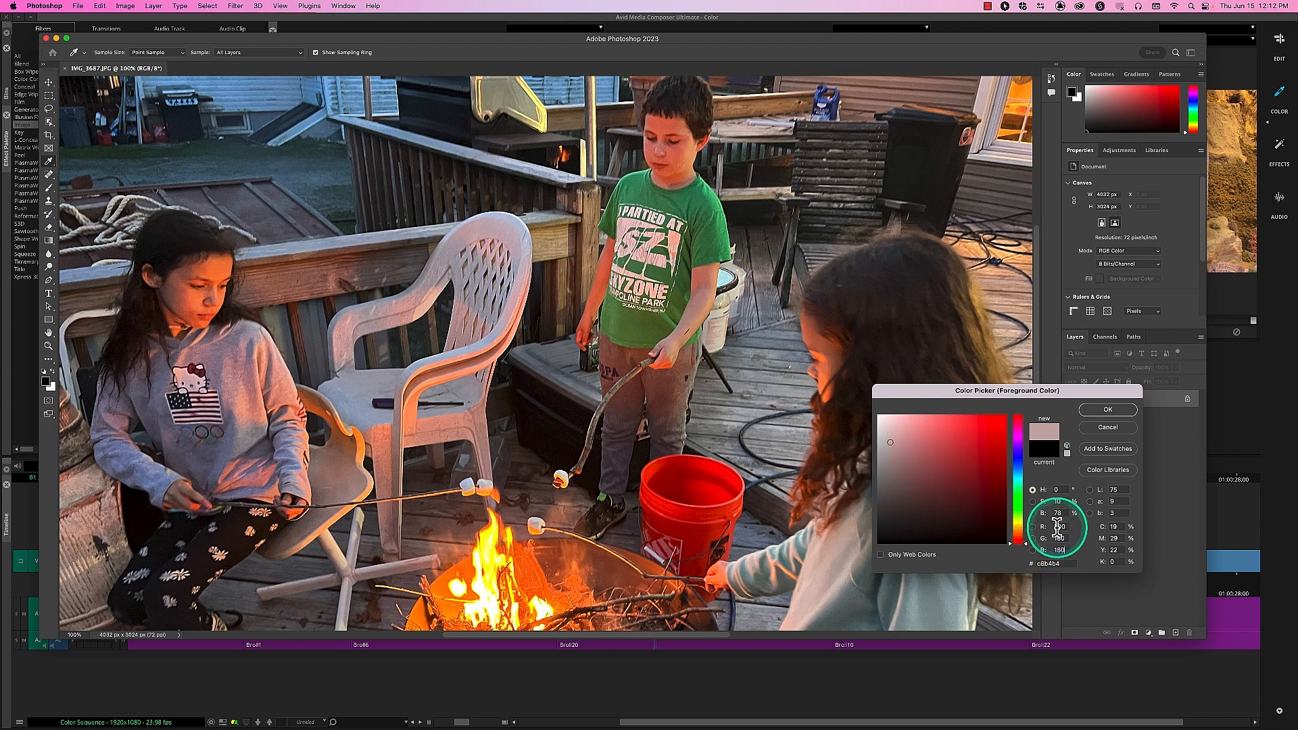
Set the red value to 180 for neutral gray, raise it to 220 for a stronger cast, and return it to 180
double_click(1058, 527)
text(180)
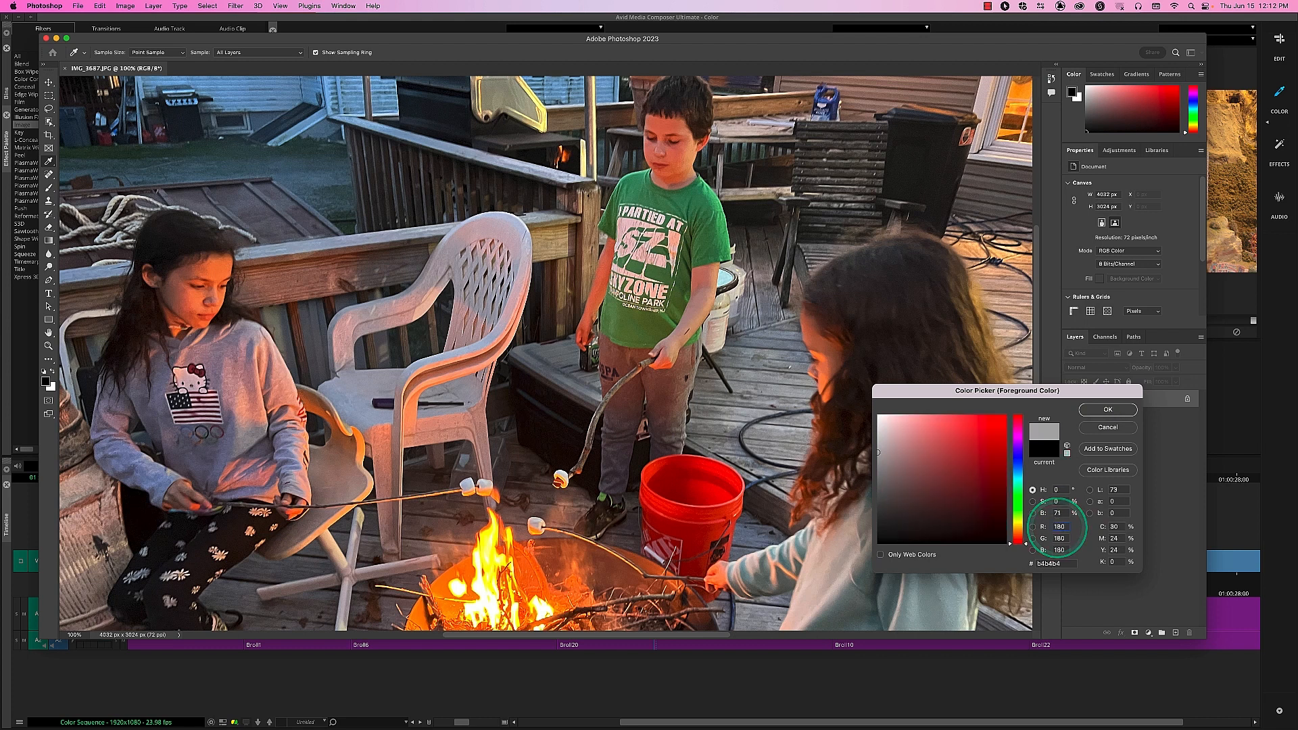
double_click(1057, 527)
text(220)
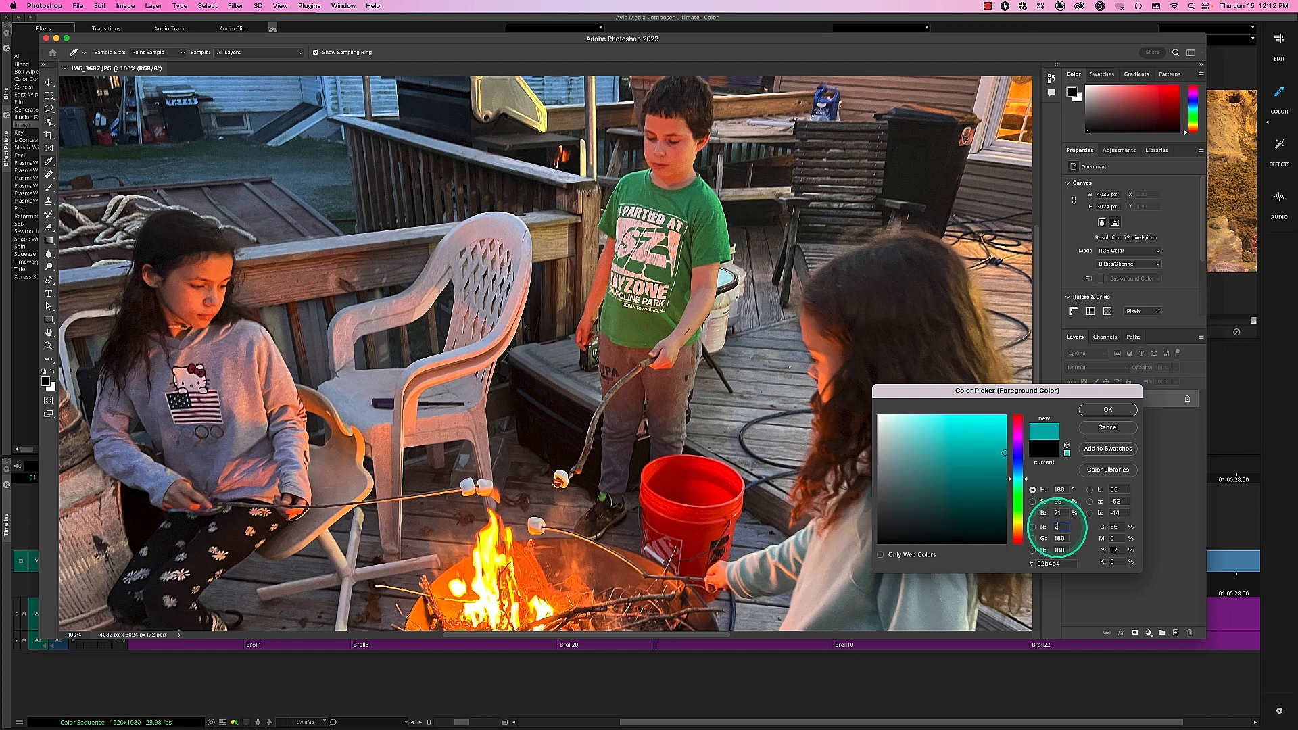
double_click(1059, 527)
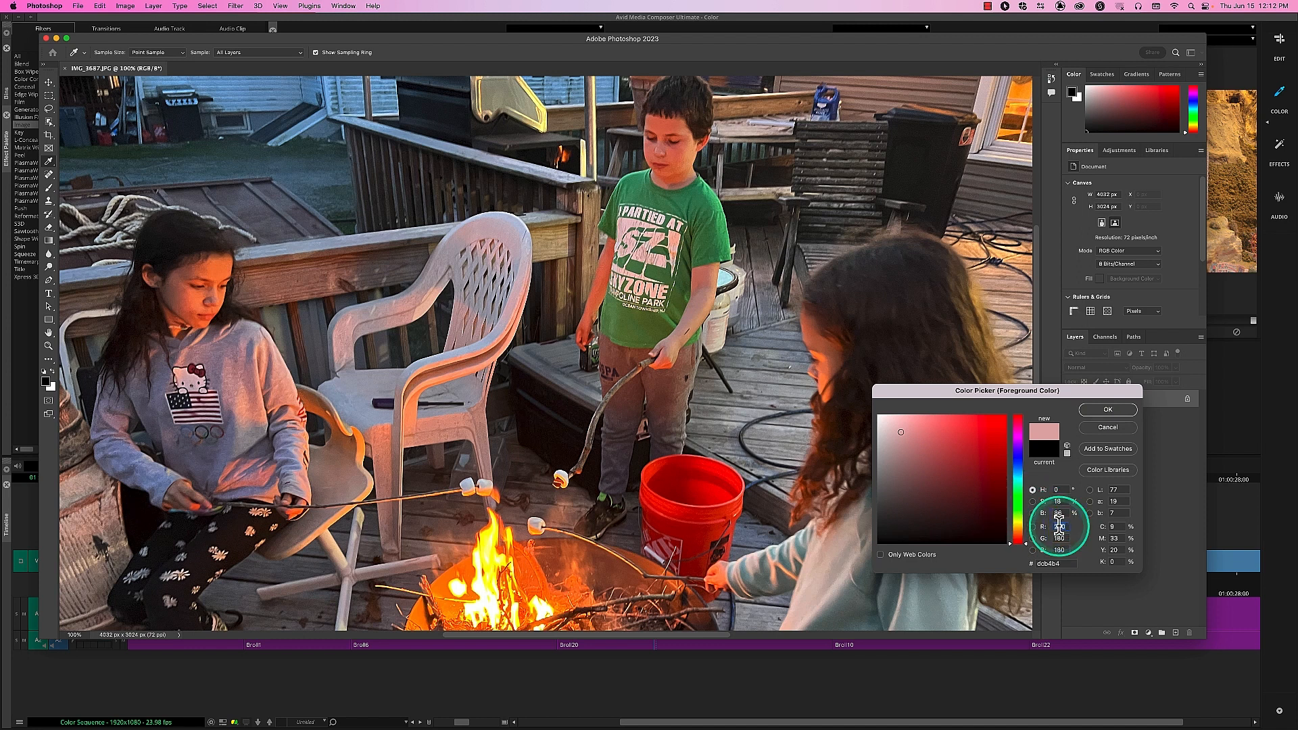
text(180)
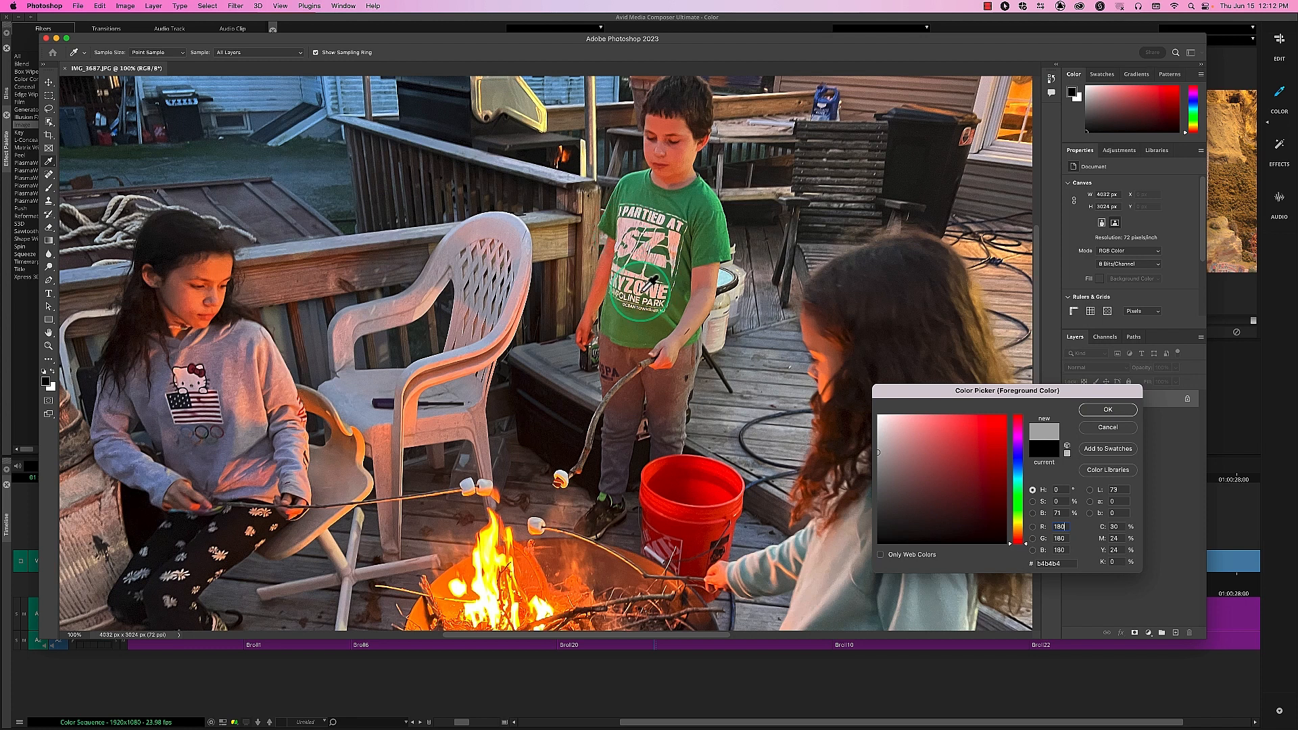
Sample the boy's shirt lettering, the bluish house siding and the dark storage box in the photo to read their RGB values
click(639, 296)
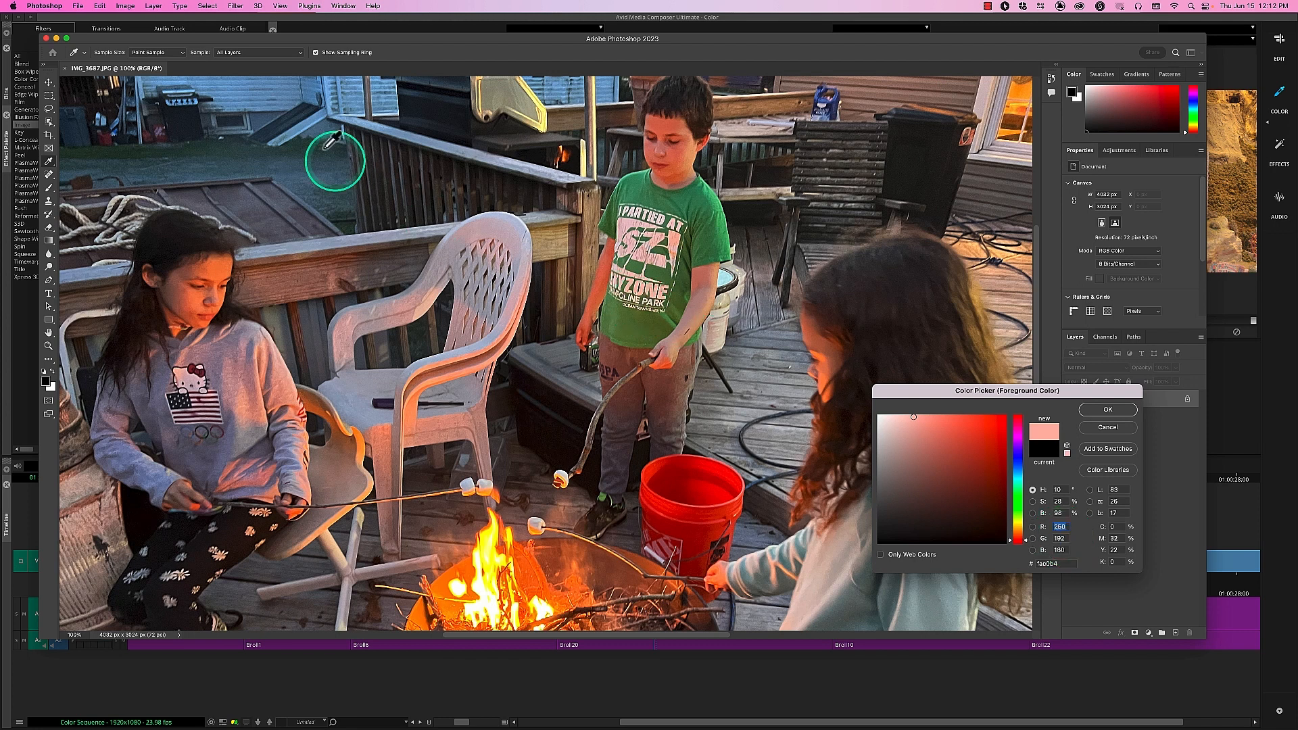
click(250, 104)
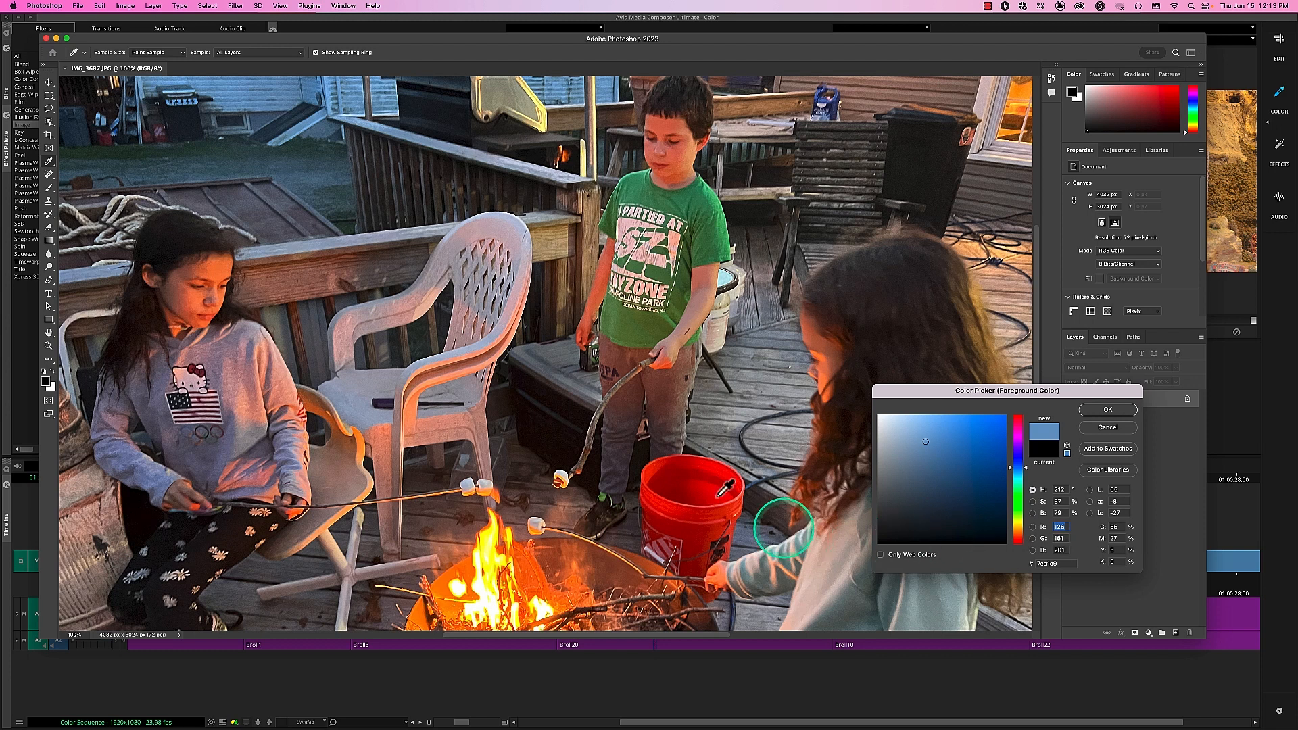
click(549, 425)
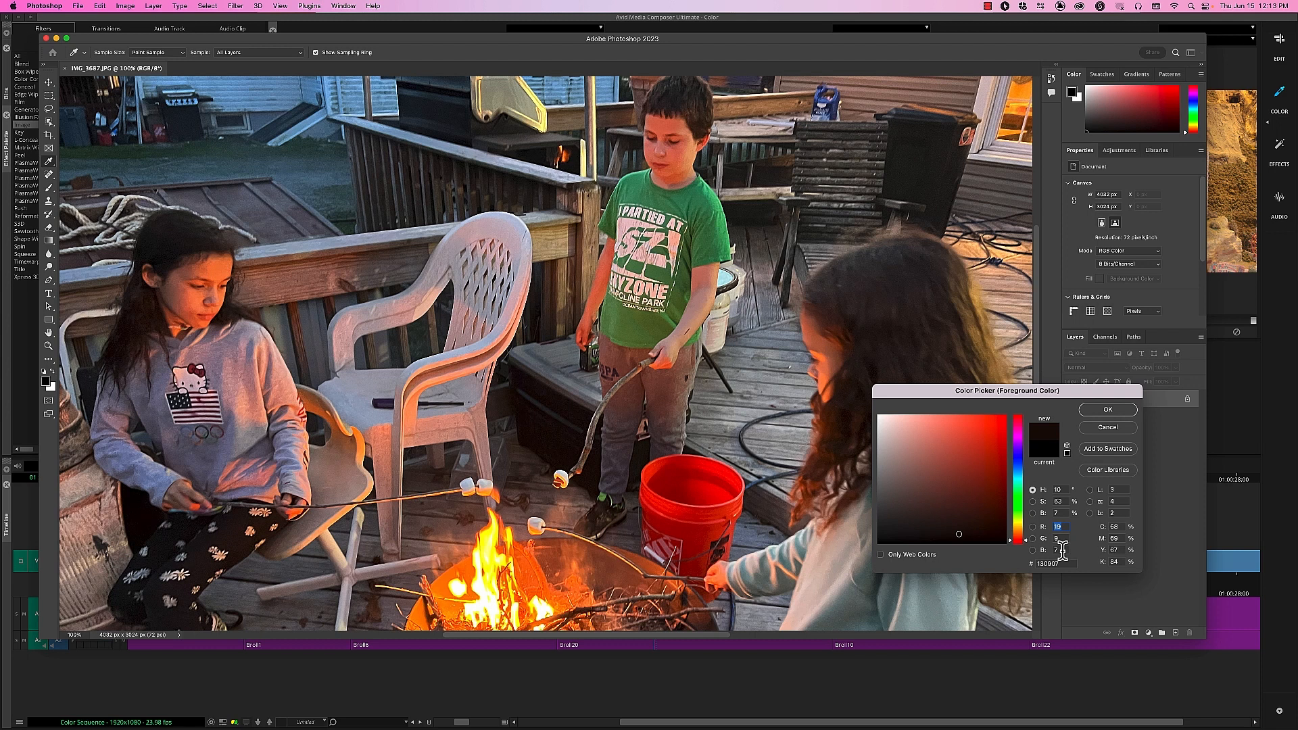
Sample several lit and shaded spots on the seated girl's gray sweatshirt to compare their RGB values
click(227, 359)
click(1080, 548)
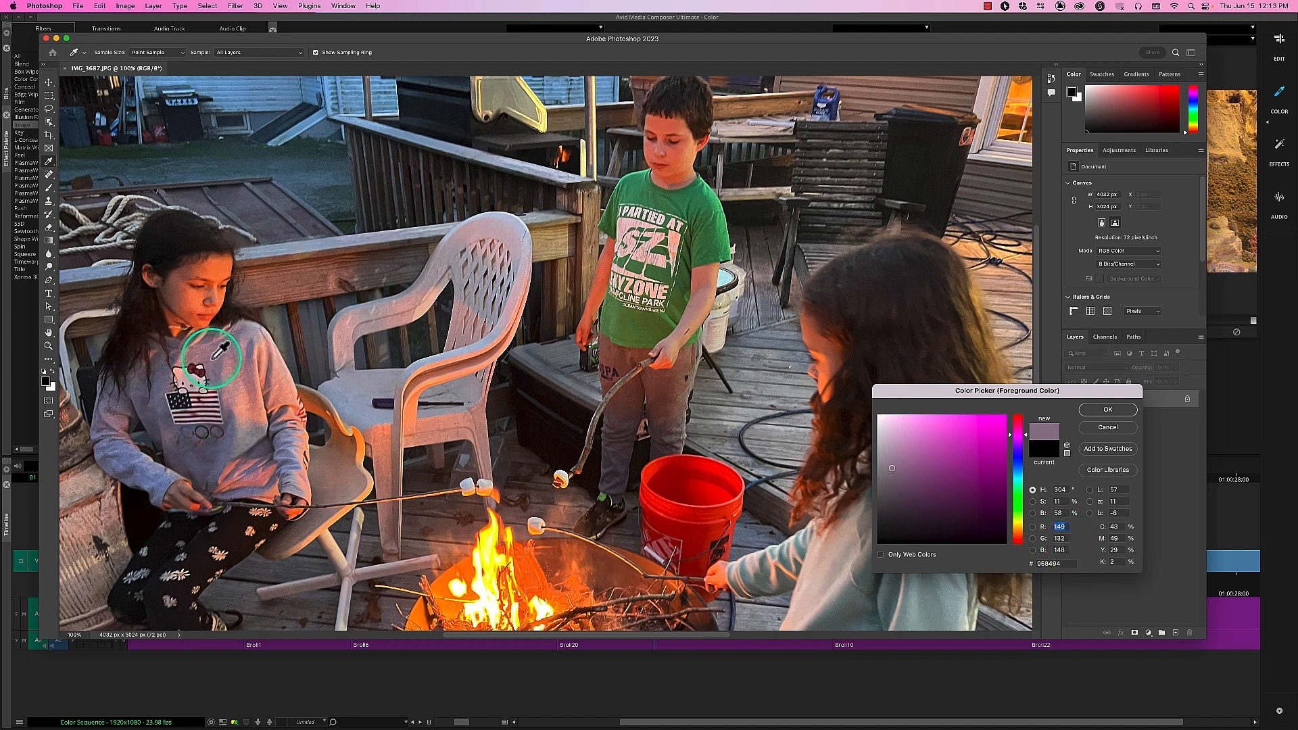
click(236, 373)
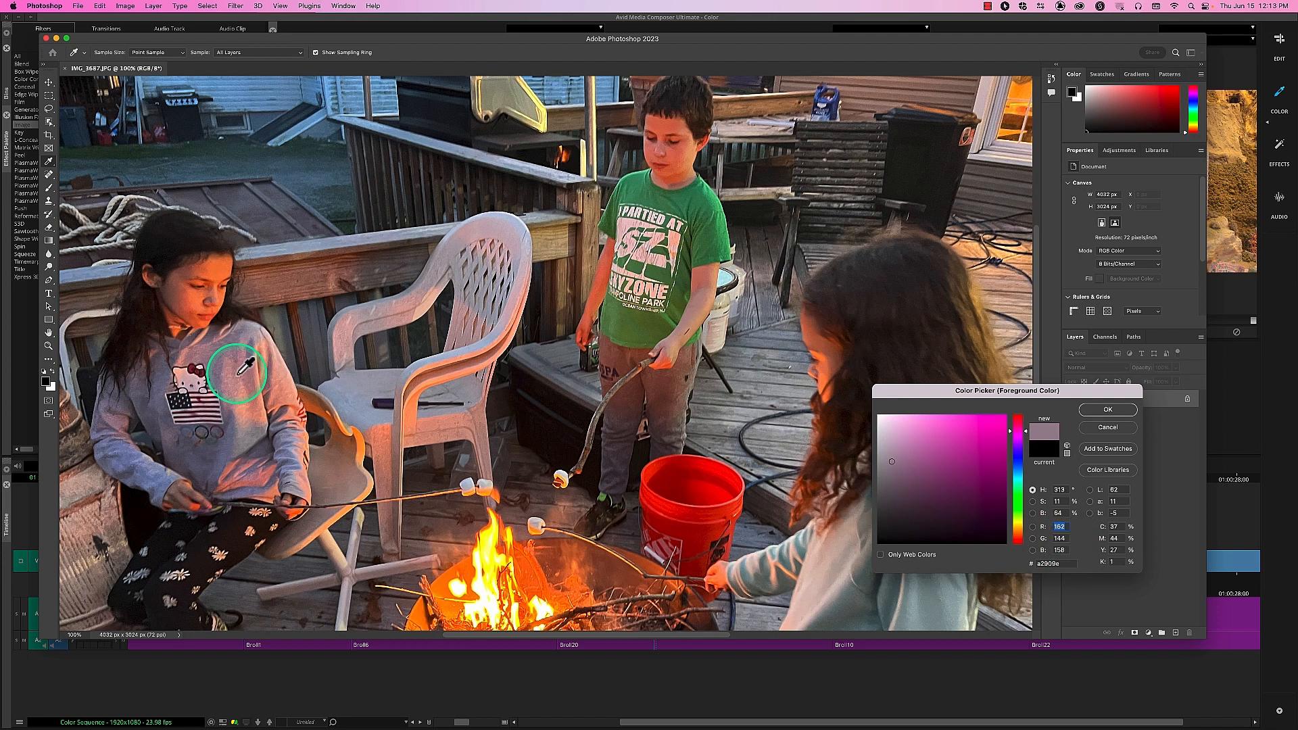
drag(236, 373, 254, 401)
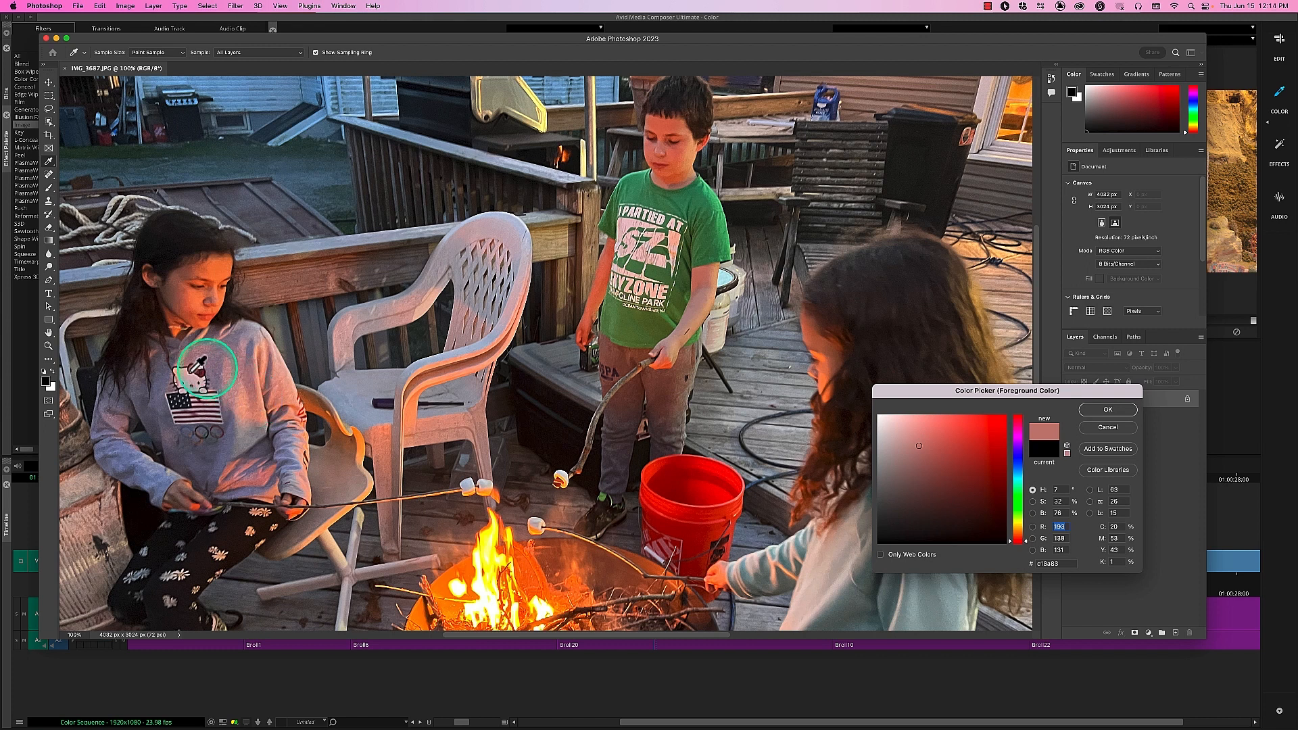
click(161, 408)
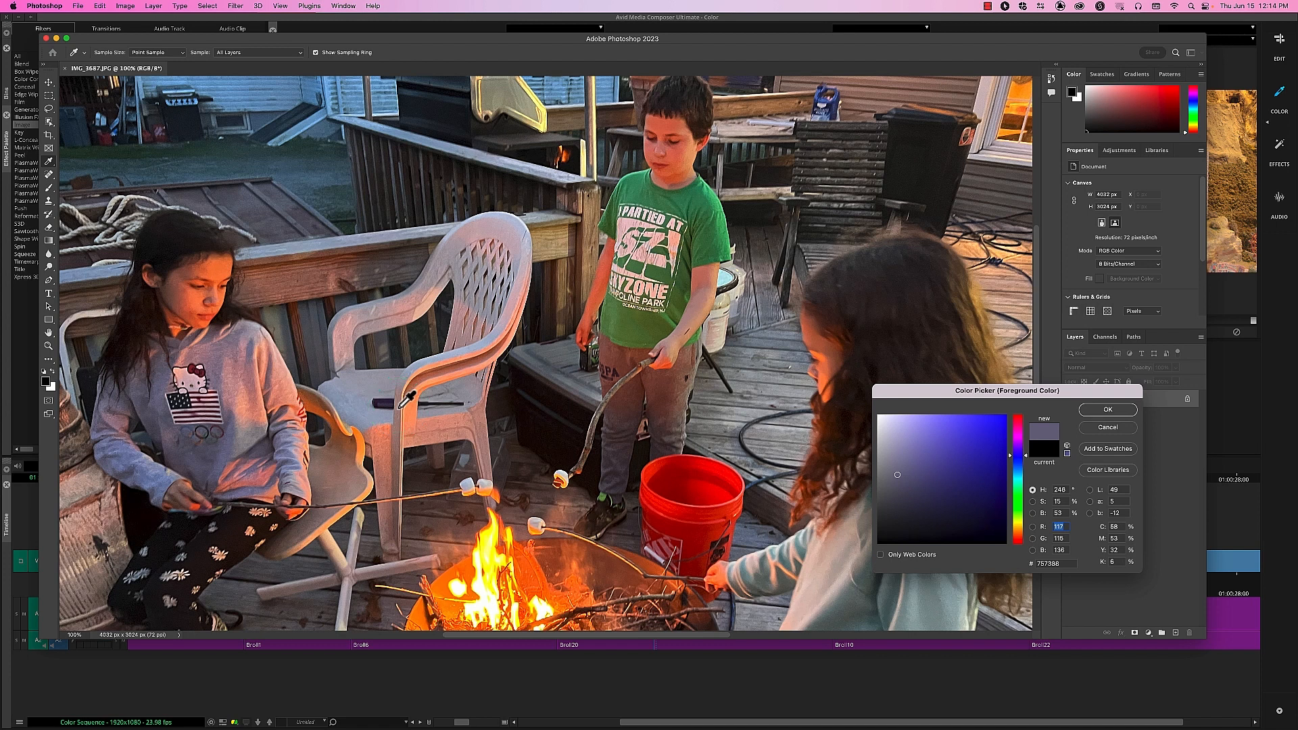
Sample the white marshmallow area and the black trash can, and close the Color Picker without applying a color
drag(546, 521, 854, 597)
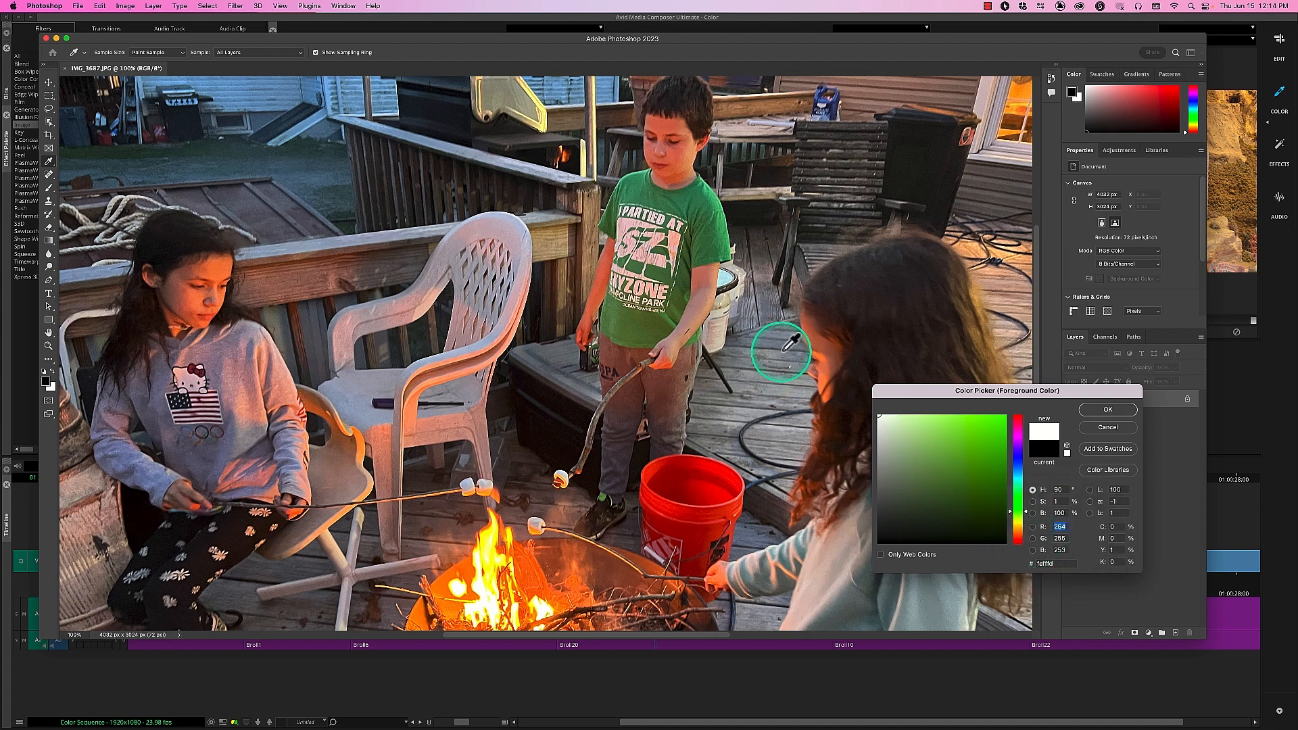
click(919, 167)
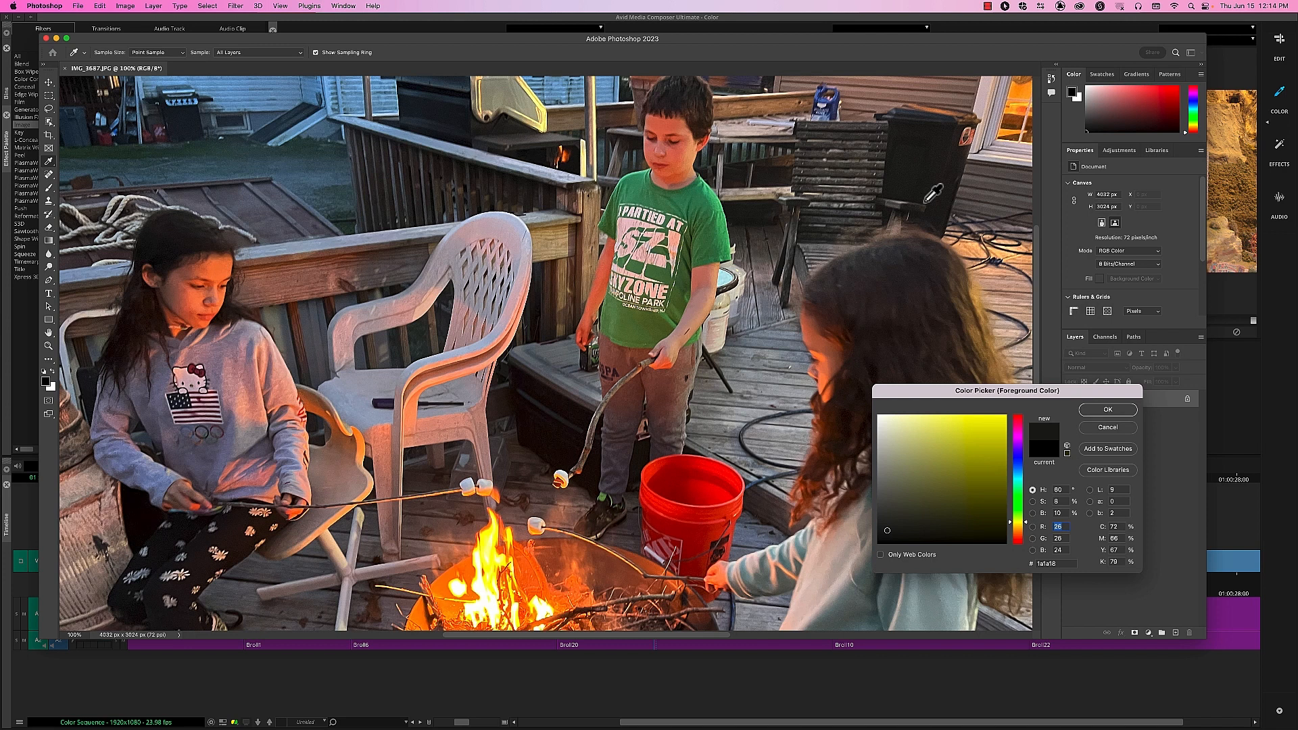
click(1100, 429)
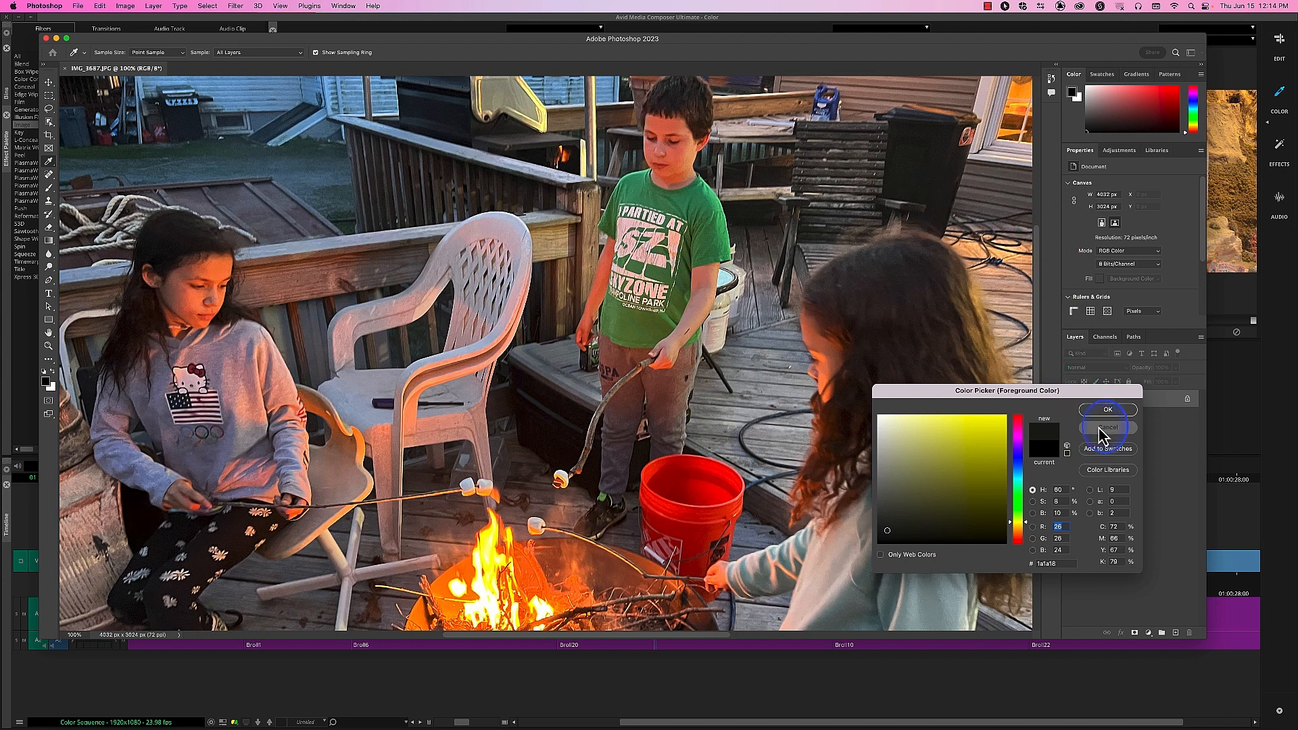
Hide Photoshop to return to Media Composer, and change the Vectorscope monitor to the Y Waveform
key(z)
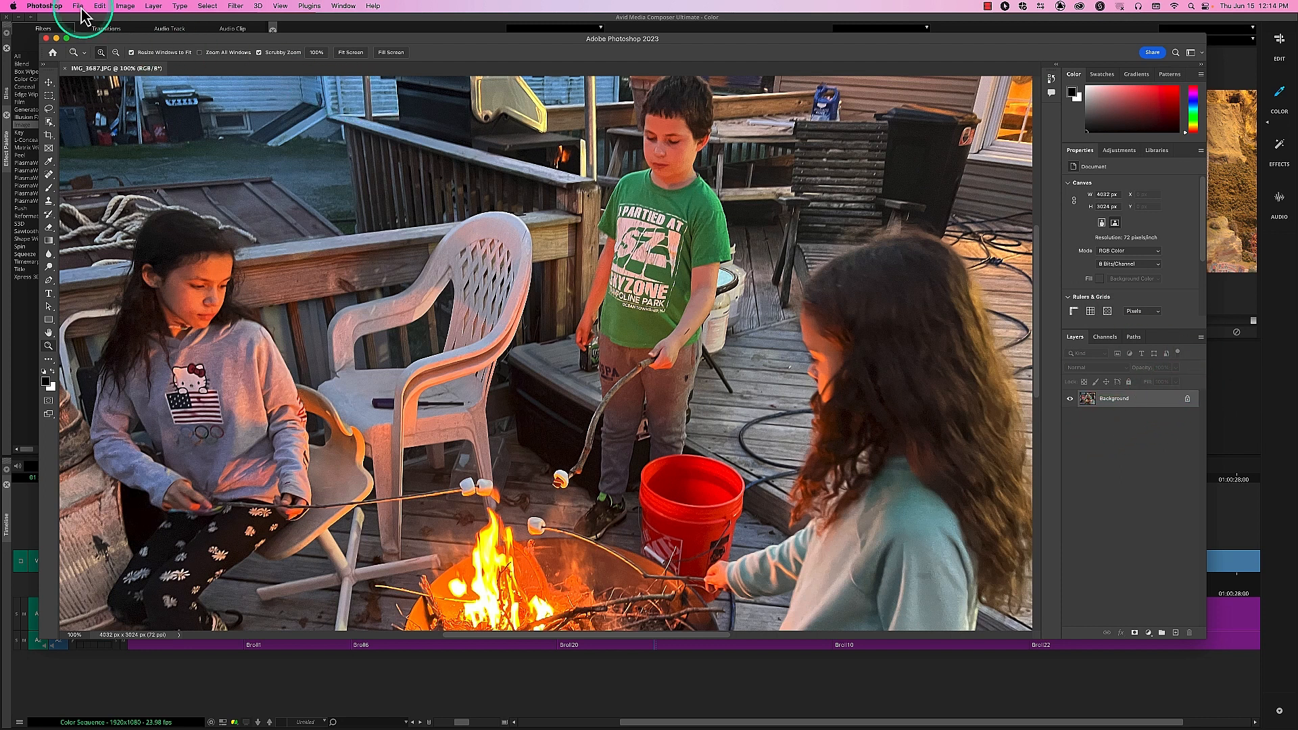
click(44, 5)
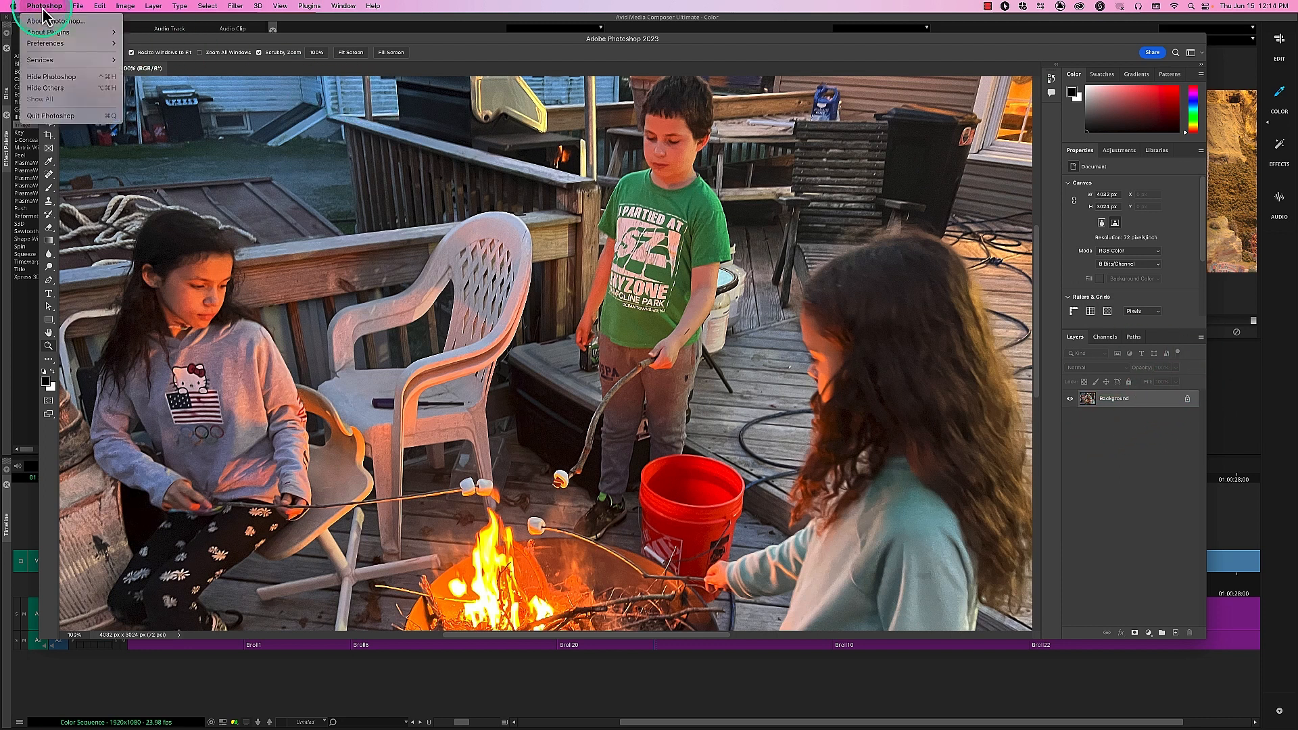
click(66, 78)
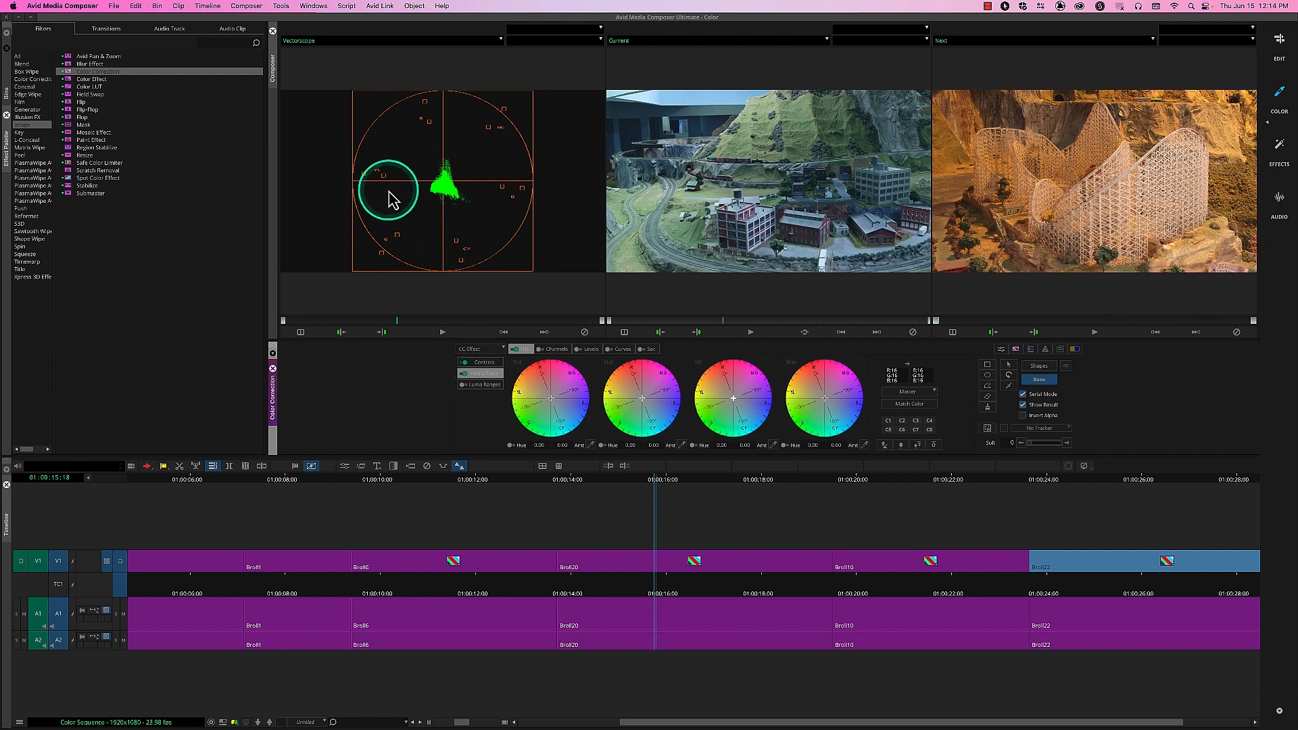
click(370, 42)
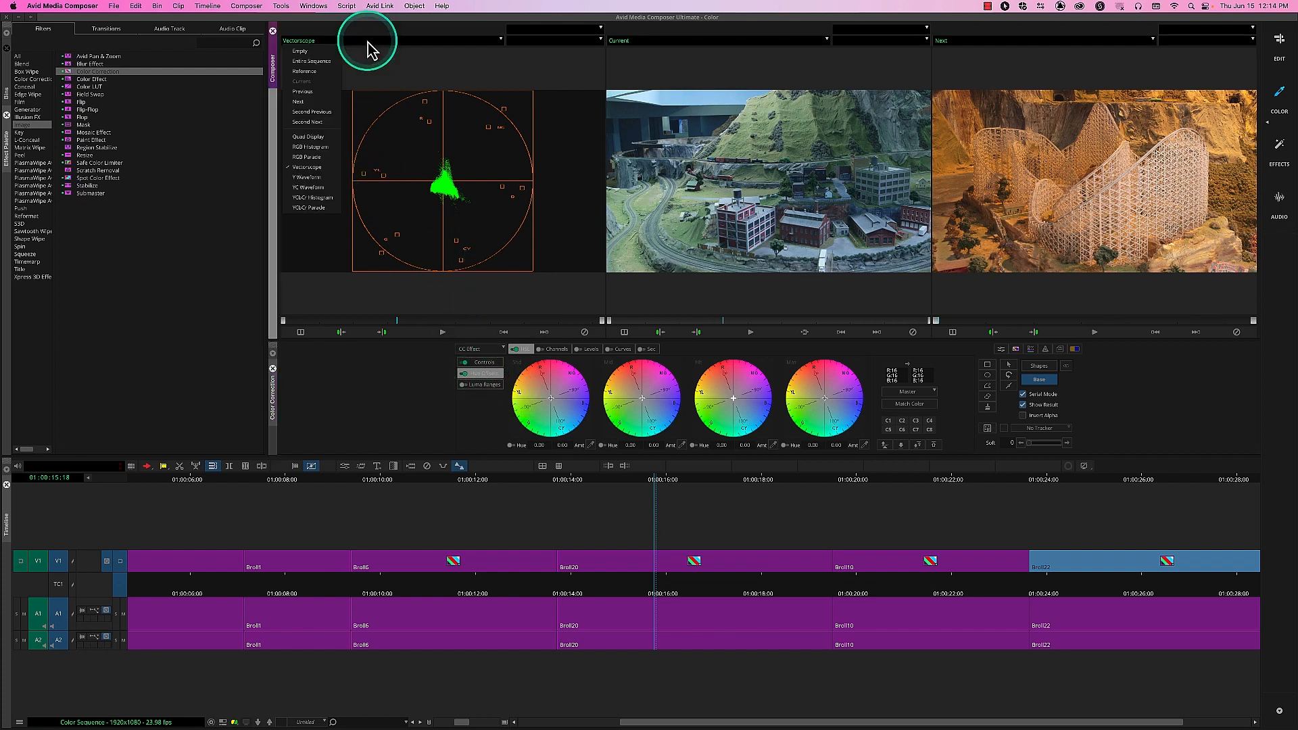
click(325, 178)
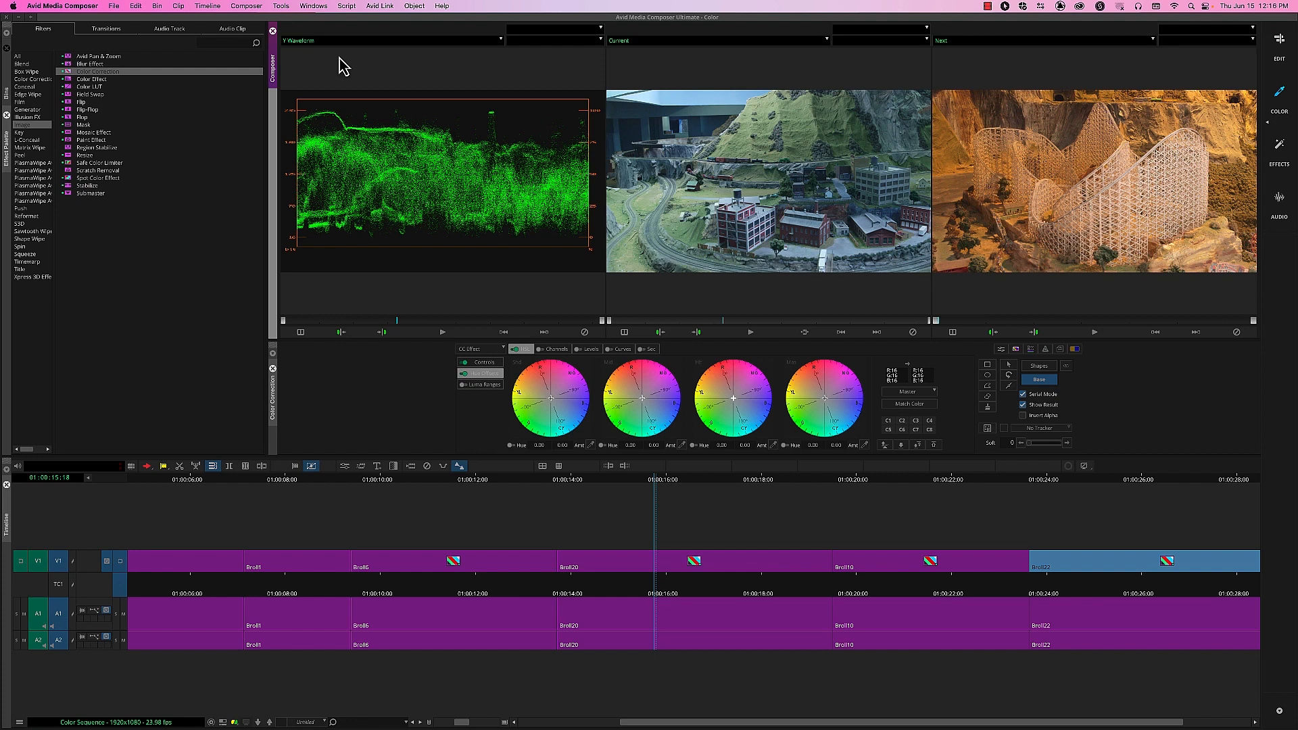
Show the Color Bin and open the Source Browser from it for bringing in media
click(8, 98)
click(141, 225)
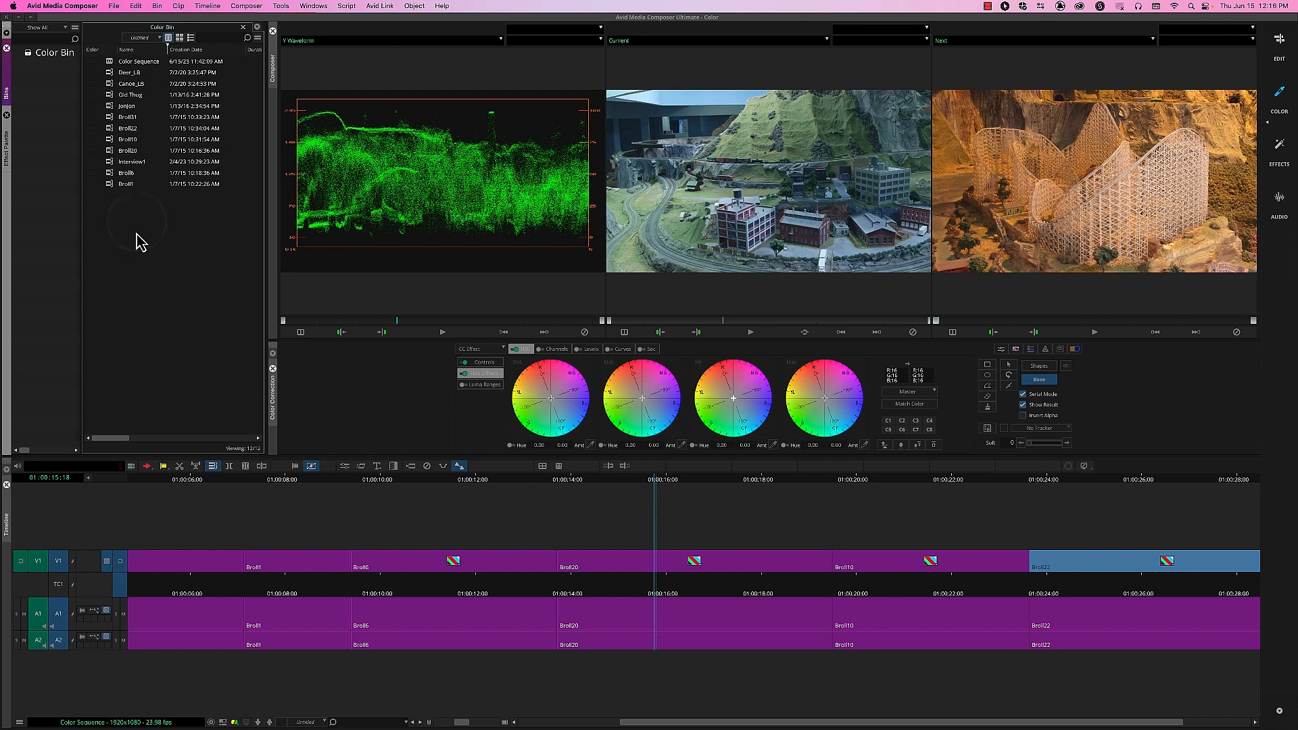
click(341, 714)
mouse_move(144, 269)
mouse_down()
mouse_move(147, 237)
mouse_move(164, 238)
mouse_up()
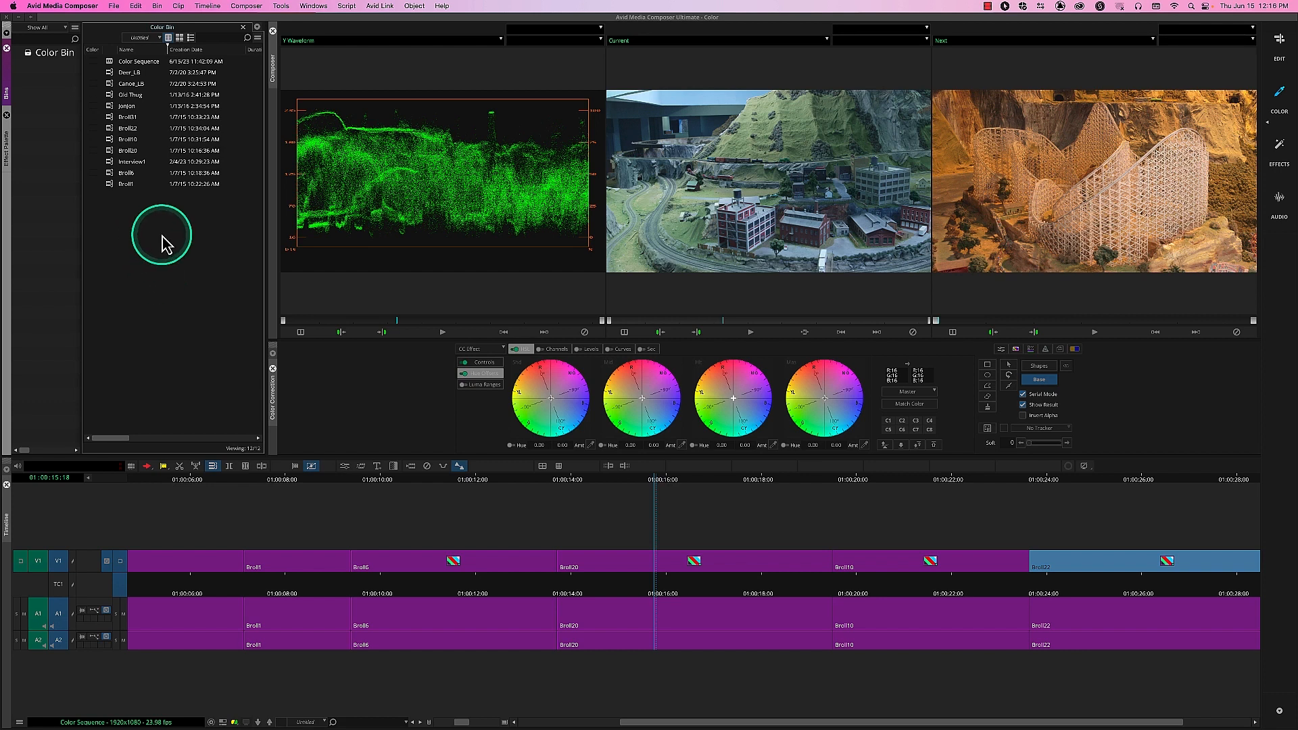
drag(162, 236, 166, 230)
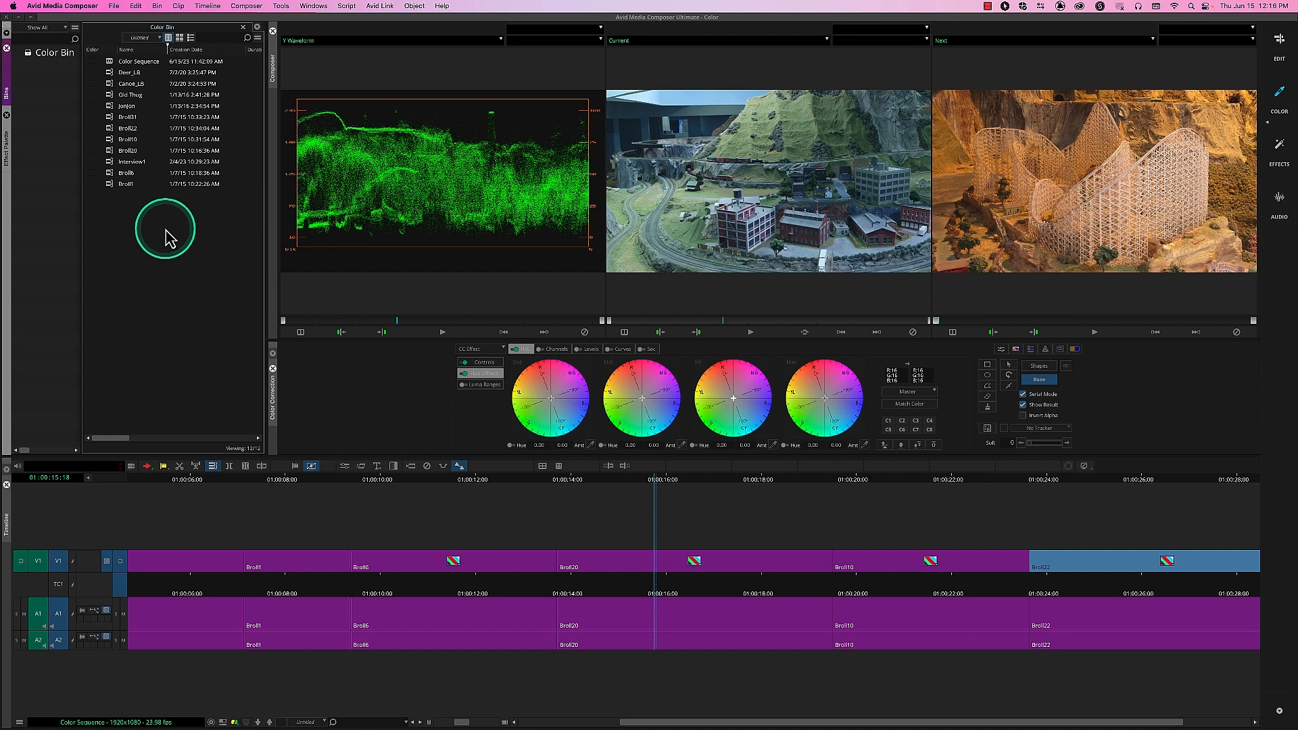
right_click(166, 229)
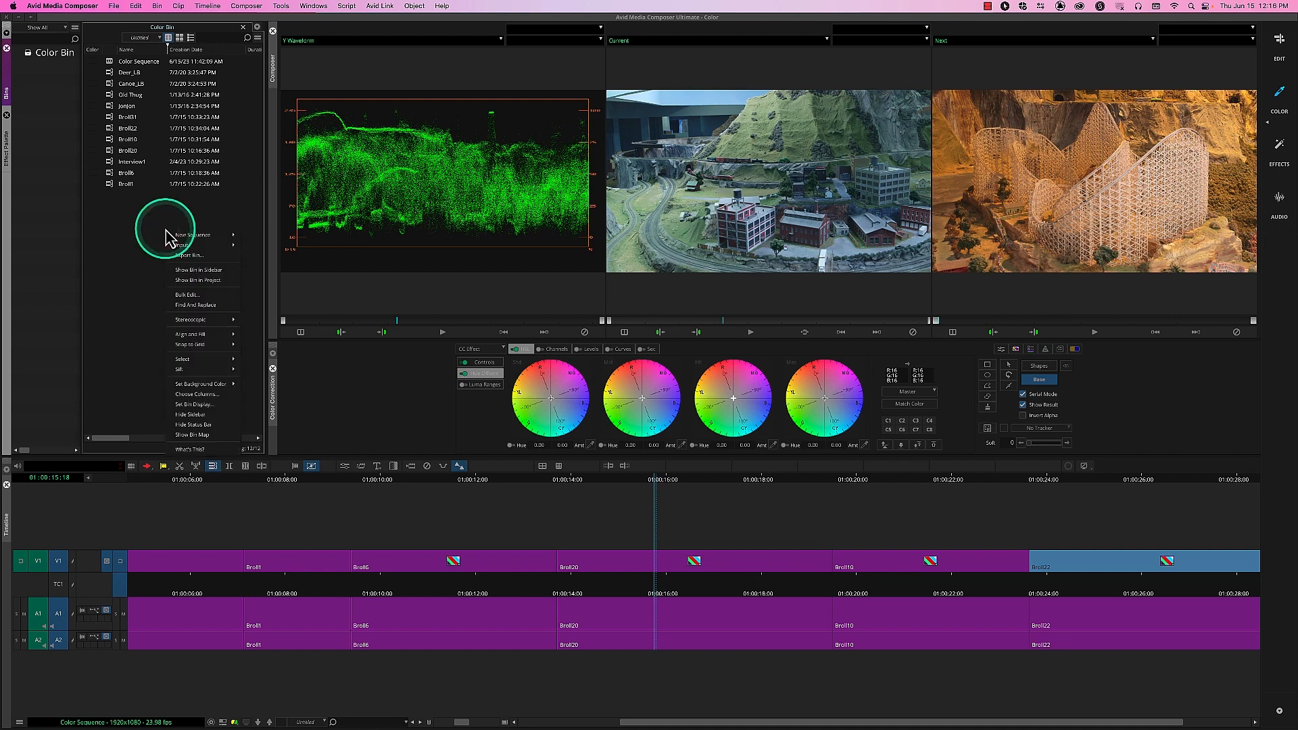
mouse_move(182, 246)
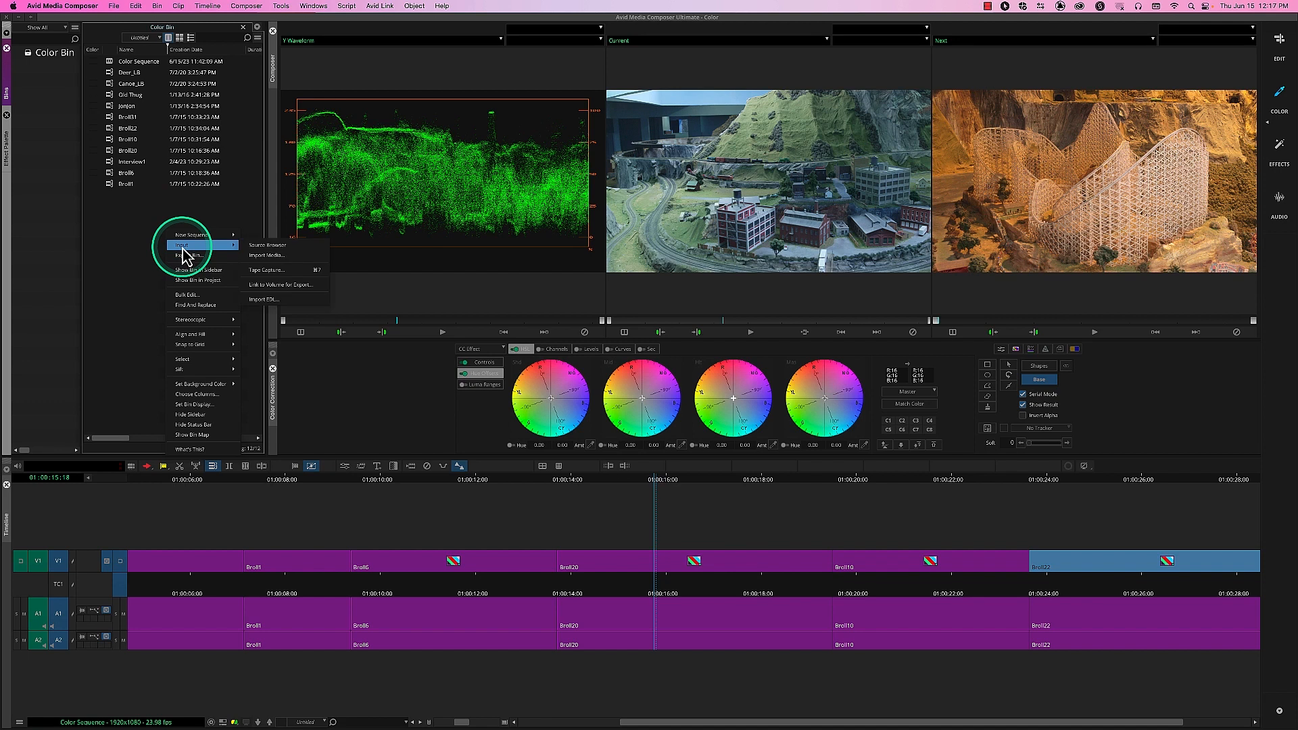
click(265, 247)
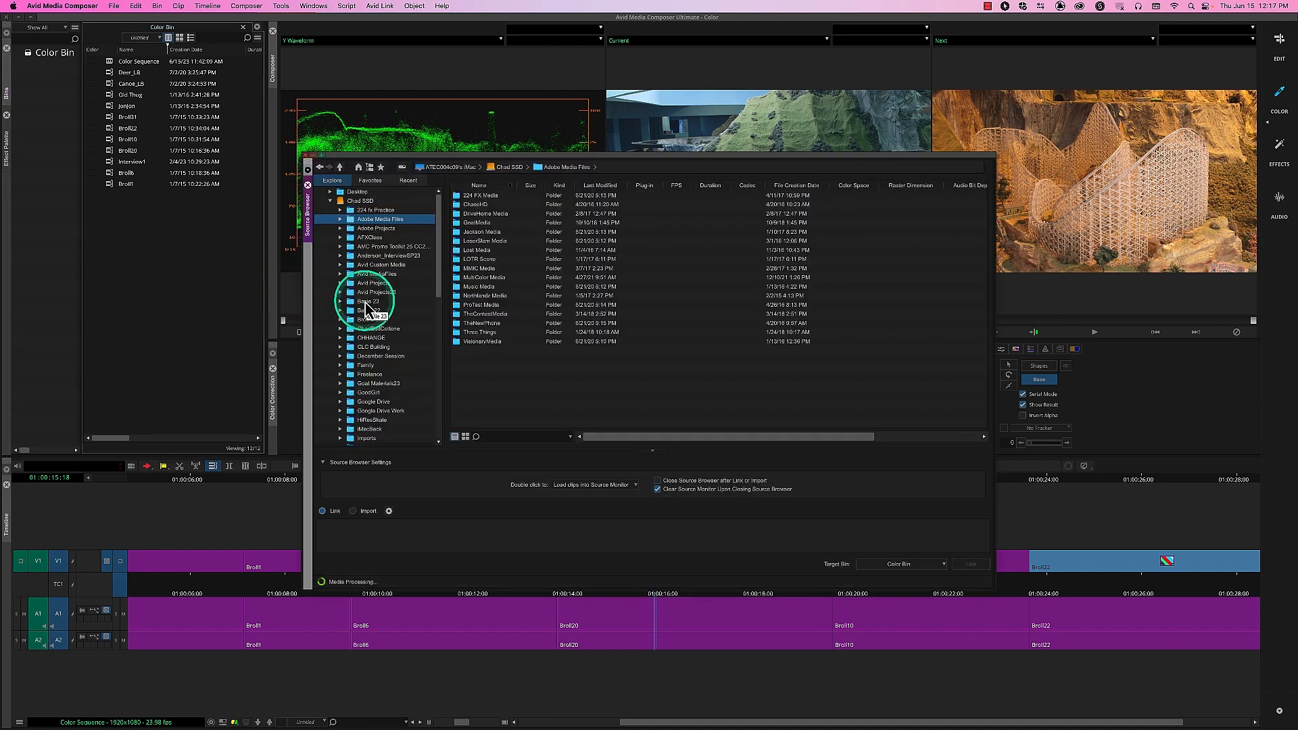
Browse in the Source Browser to Macintosh HD > Applications > Avid Media Composer > SupportingFiles > Test_Patterns
click(330, 201)
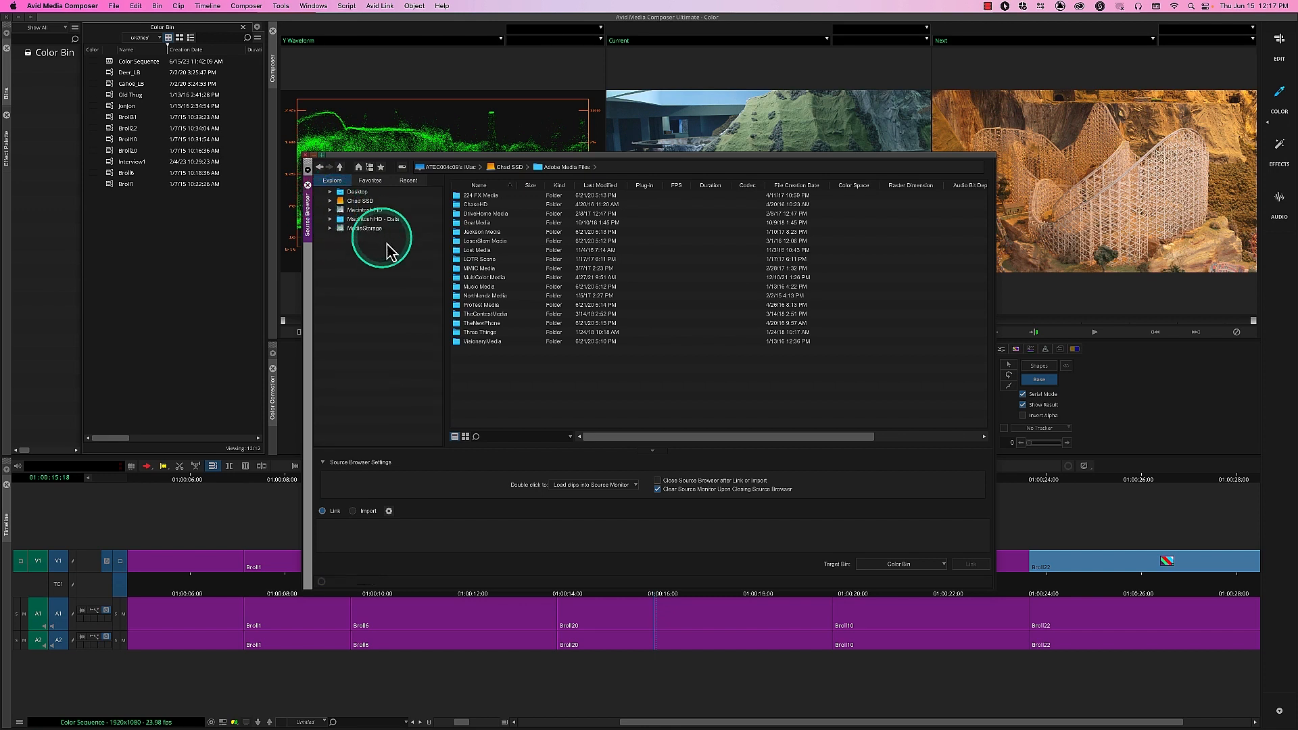
click(359, 211)
double_click(474, 197)
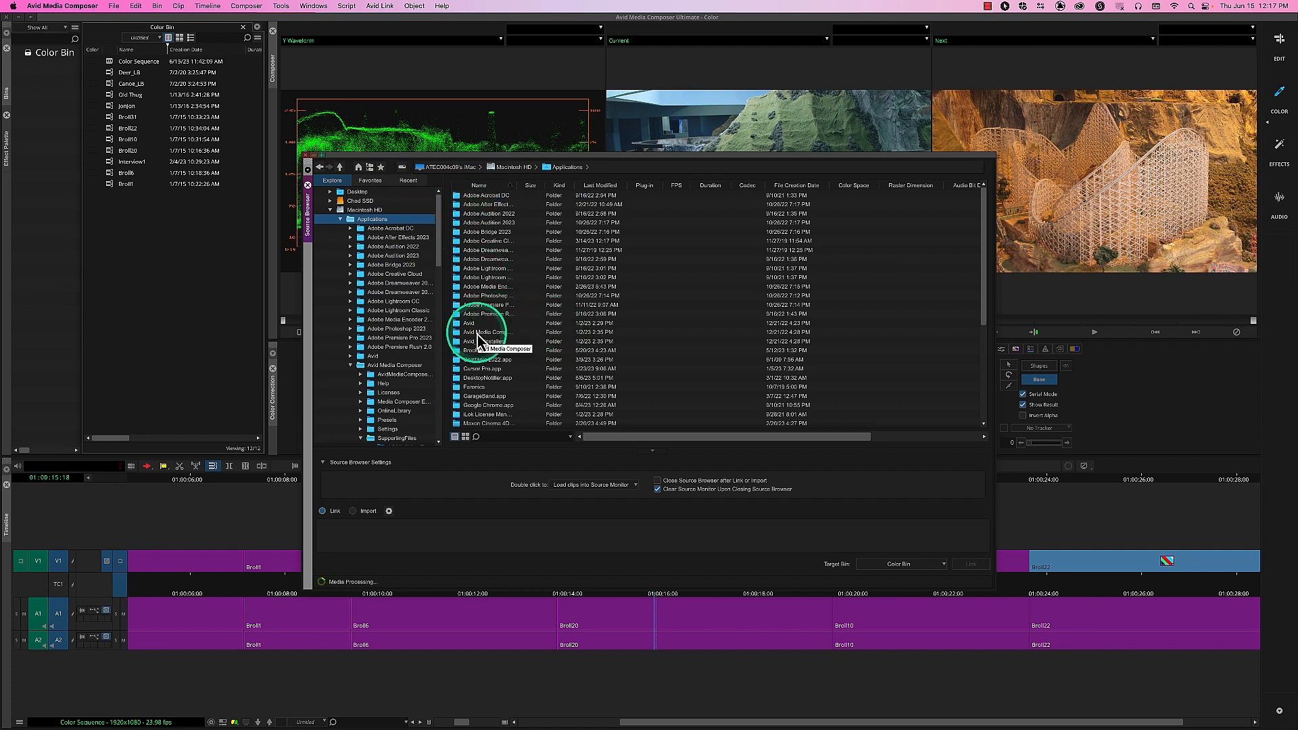
double_click(478, 333)
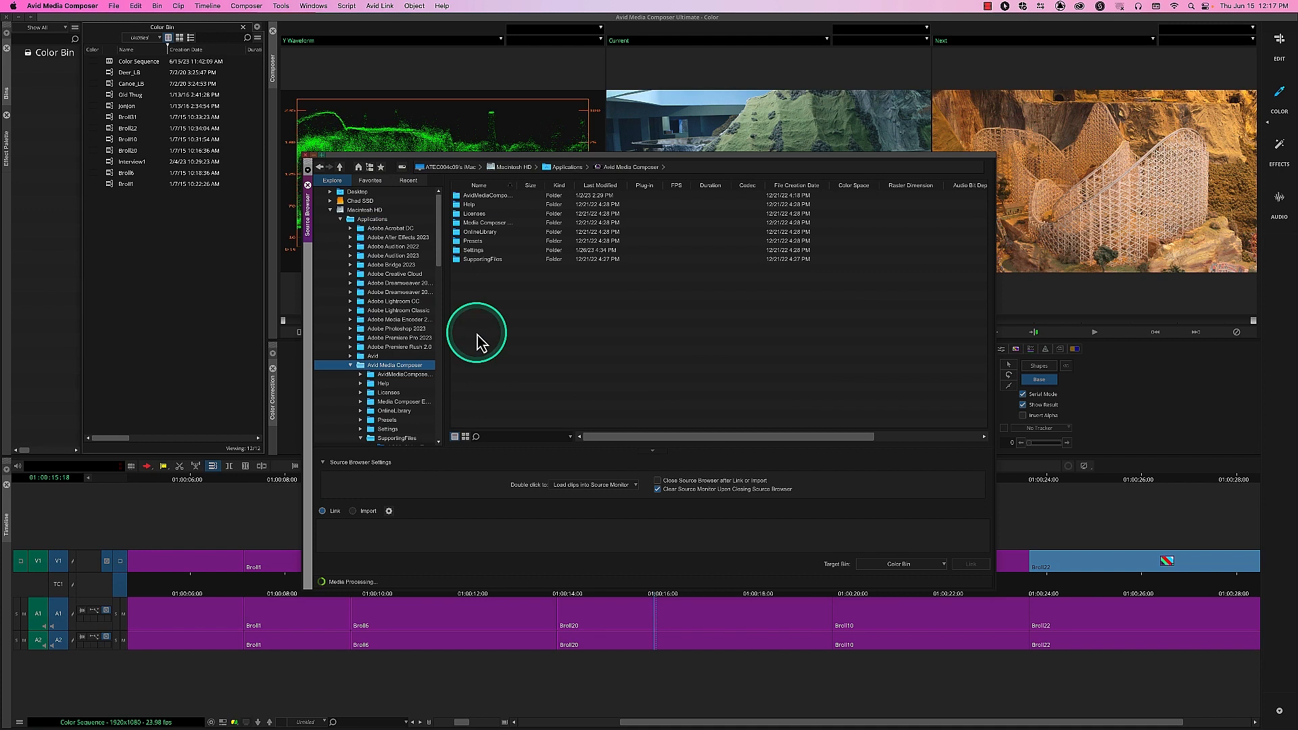
double_click(476, 259)
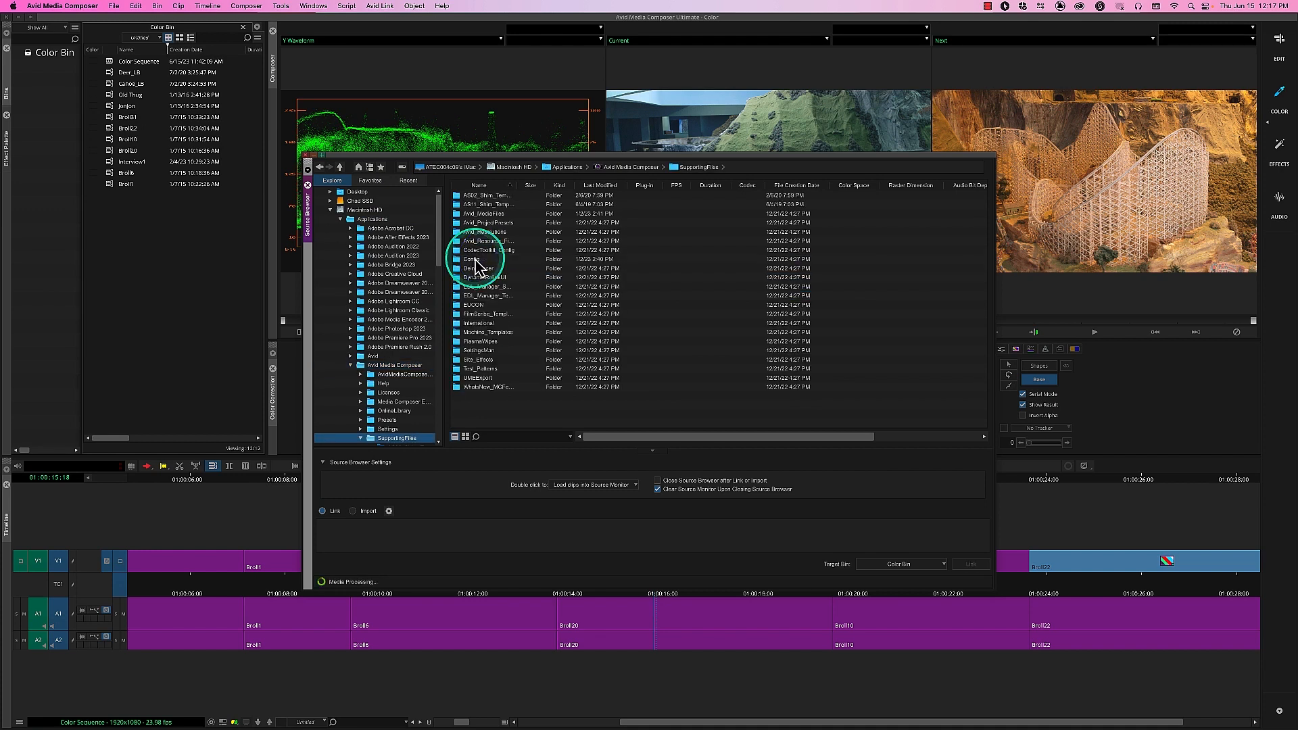
double_click(486, 371)
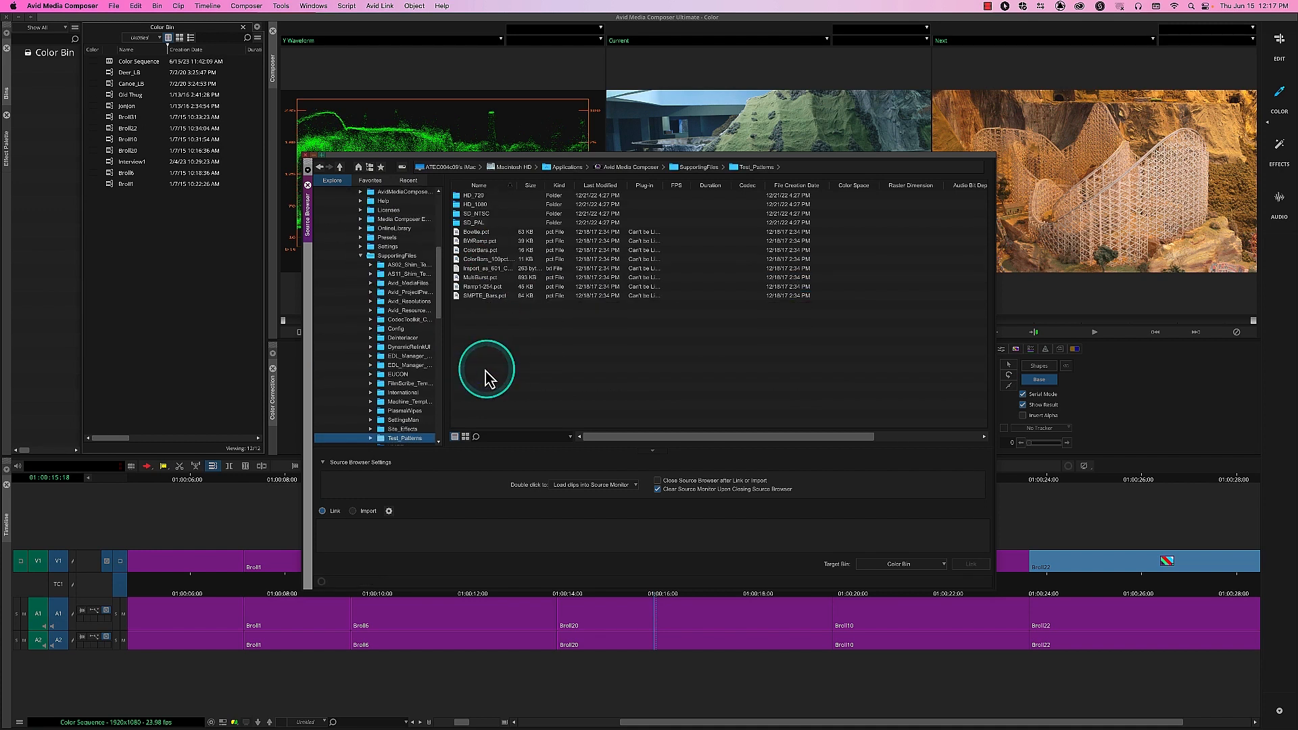
Import SMPTE_Bars.pct into the Color Bin, accepting import instead of linking, and load the clip into the Source monitor
click(484, 296)
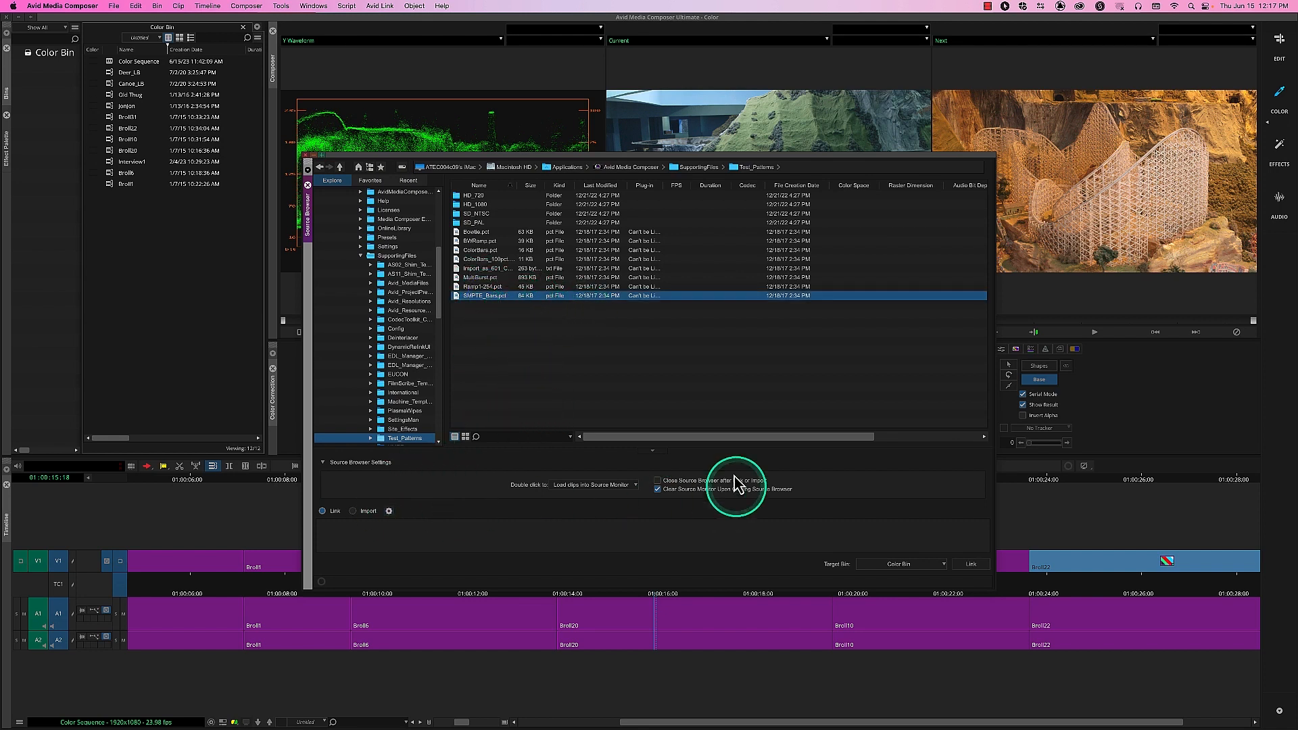
click(972, 565)
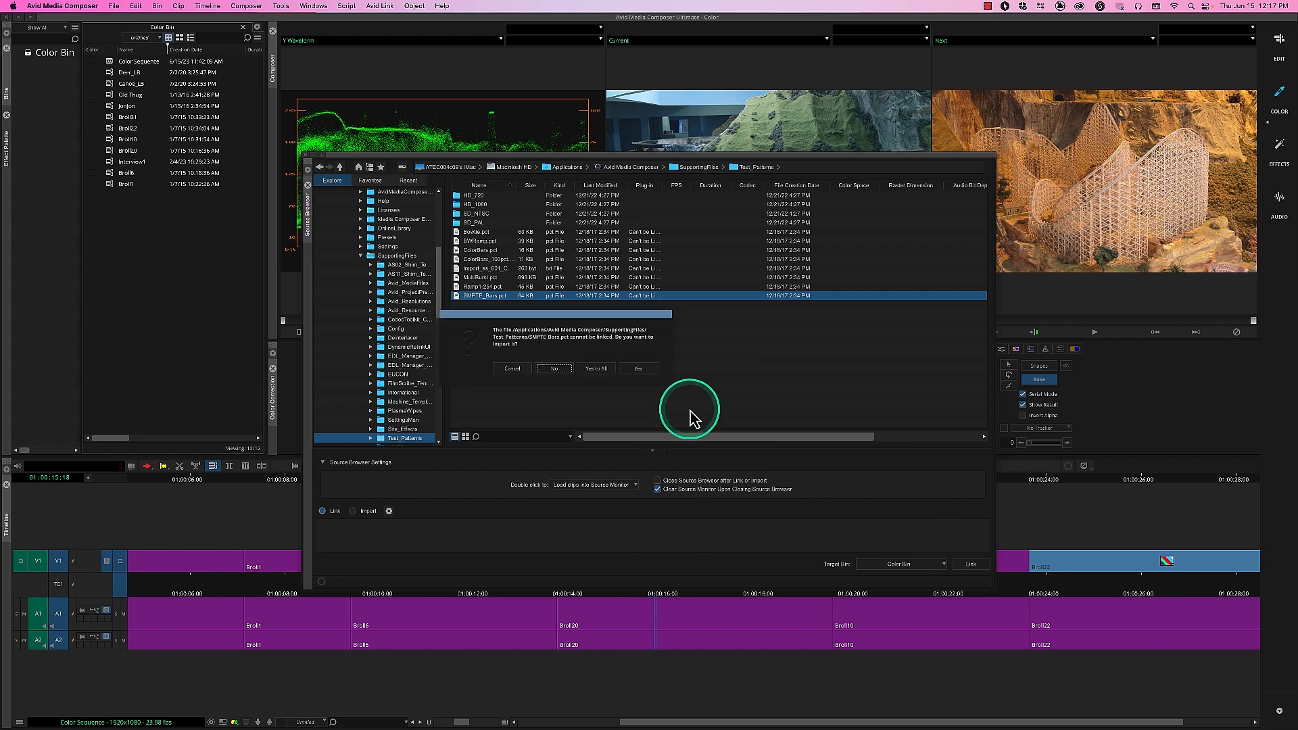
click(640, 373)
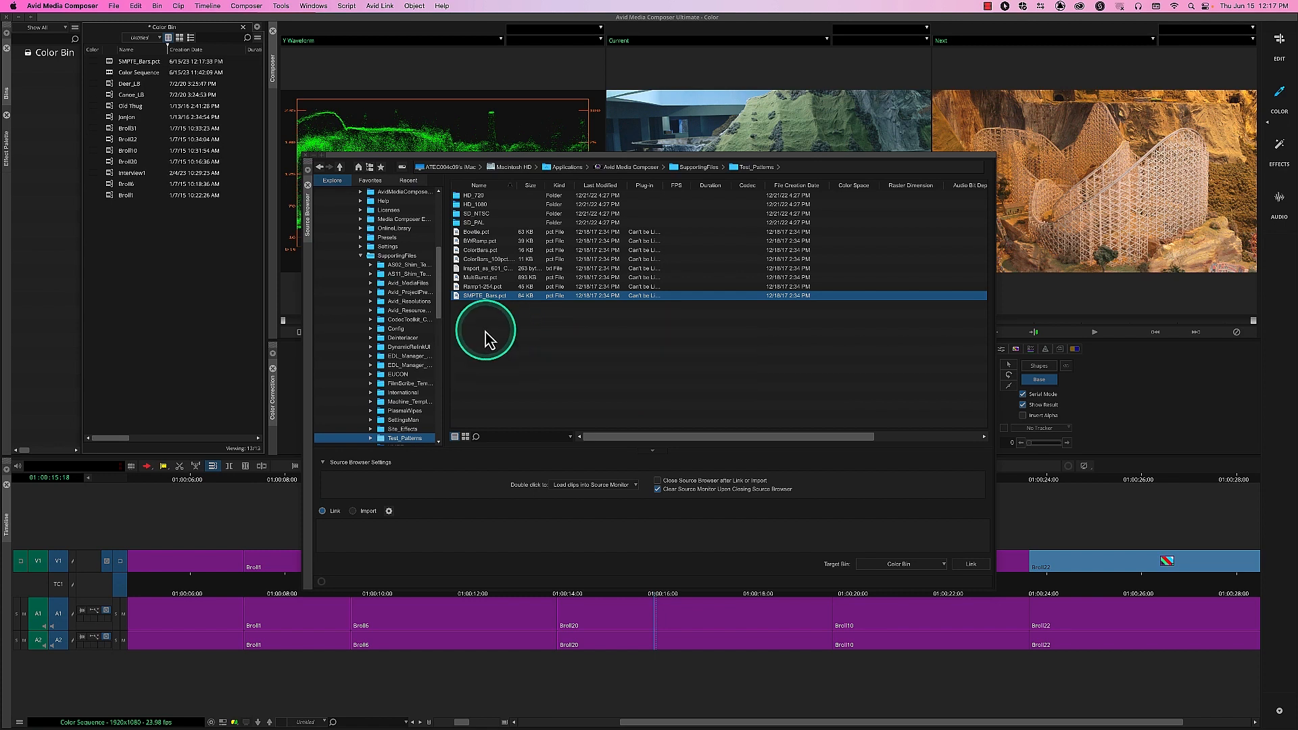
click(304, 150)
click(115, 62)
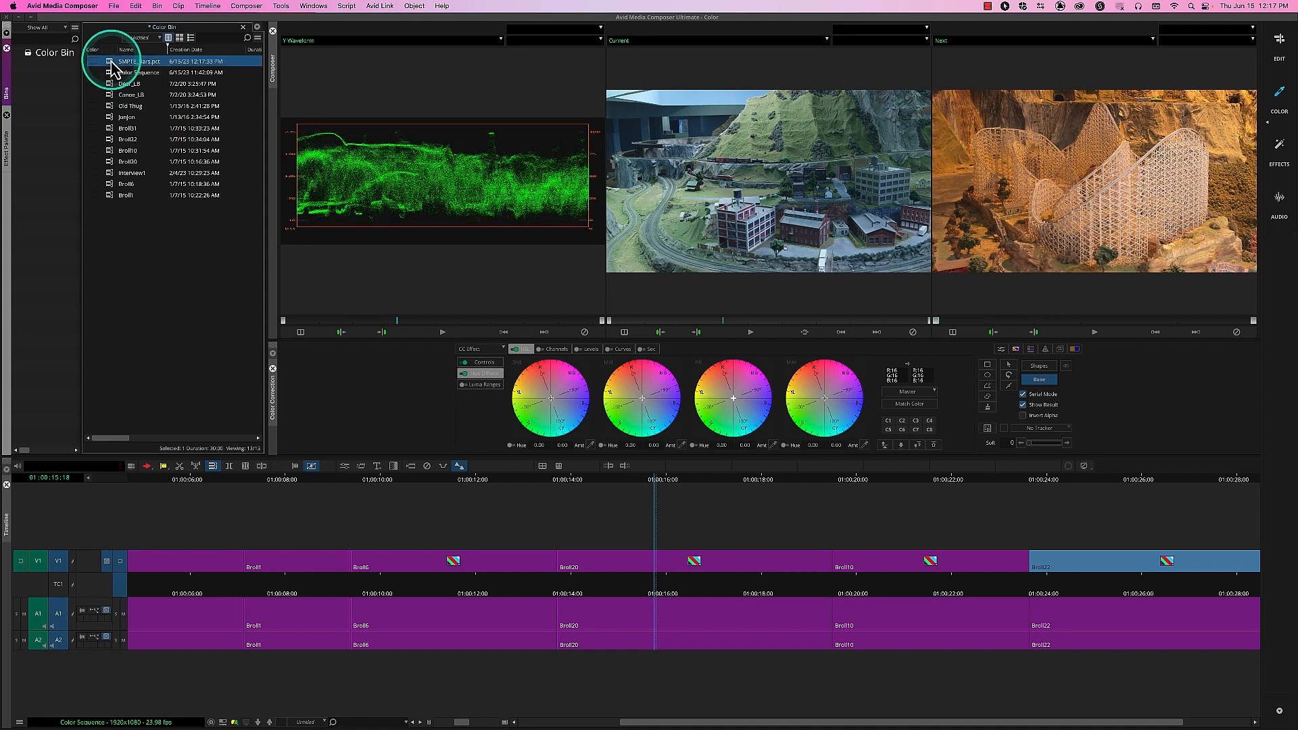
double_click(113, 62)
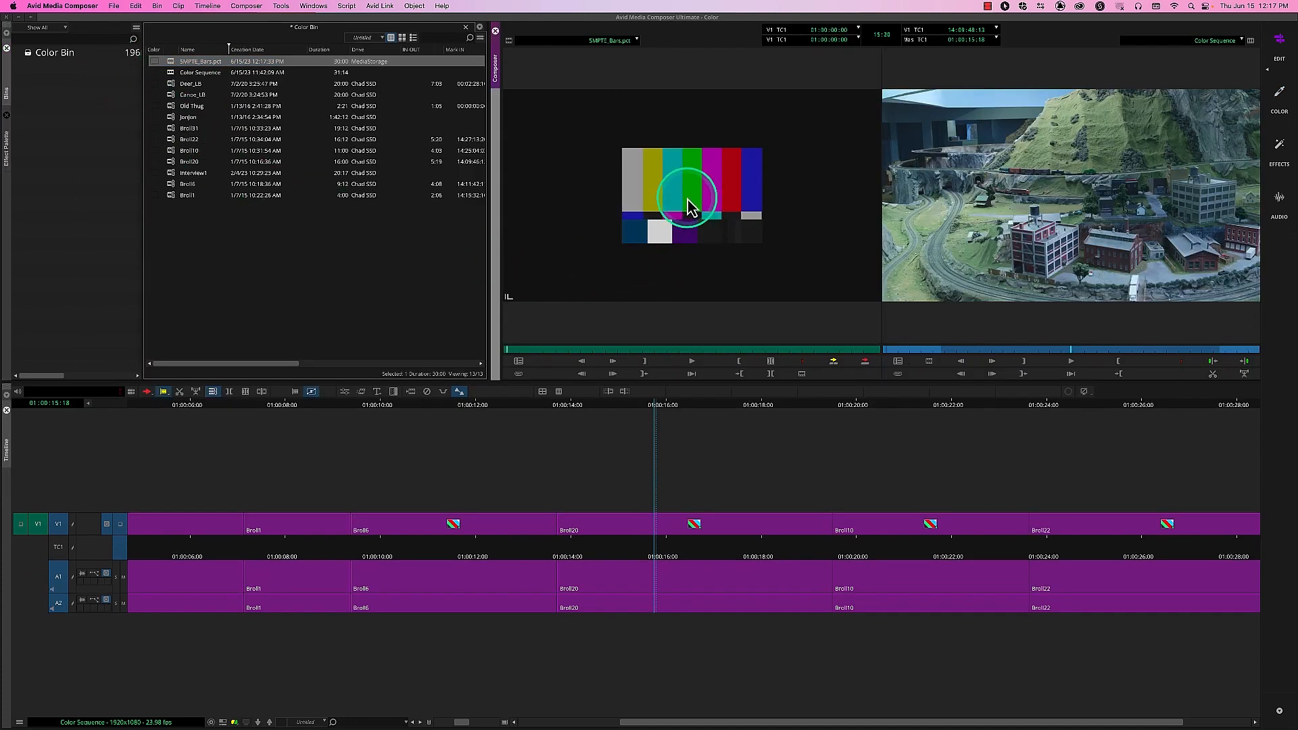
Delete the SMPTE_Bars.pct master clip from the Color Bin together with its associated media file
click(174, 64)
key(Delete)
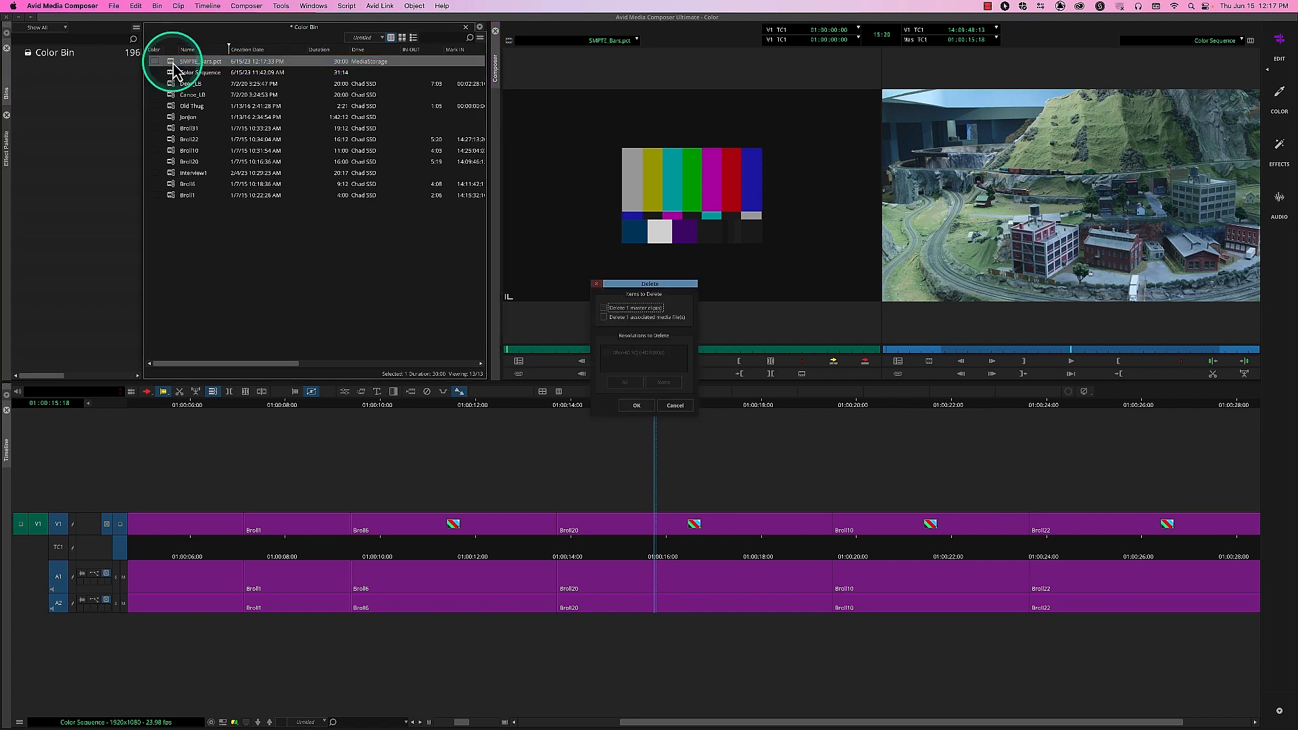
click(605, 309)
click(604, 317)
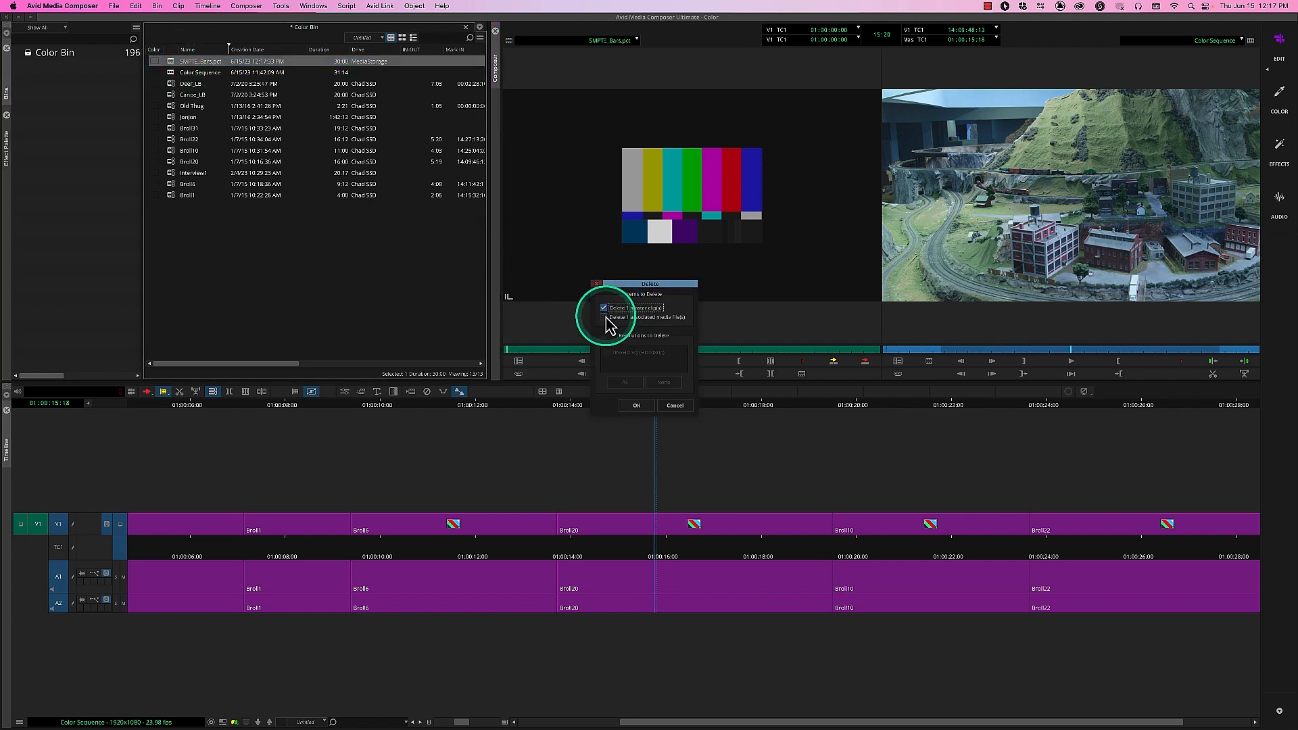
click(642, 407)
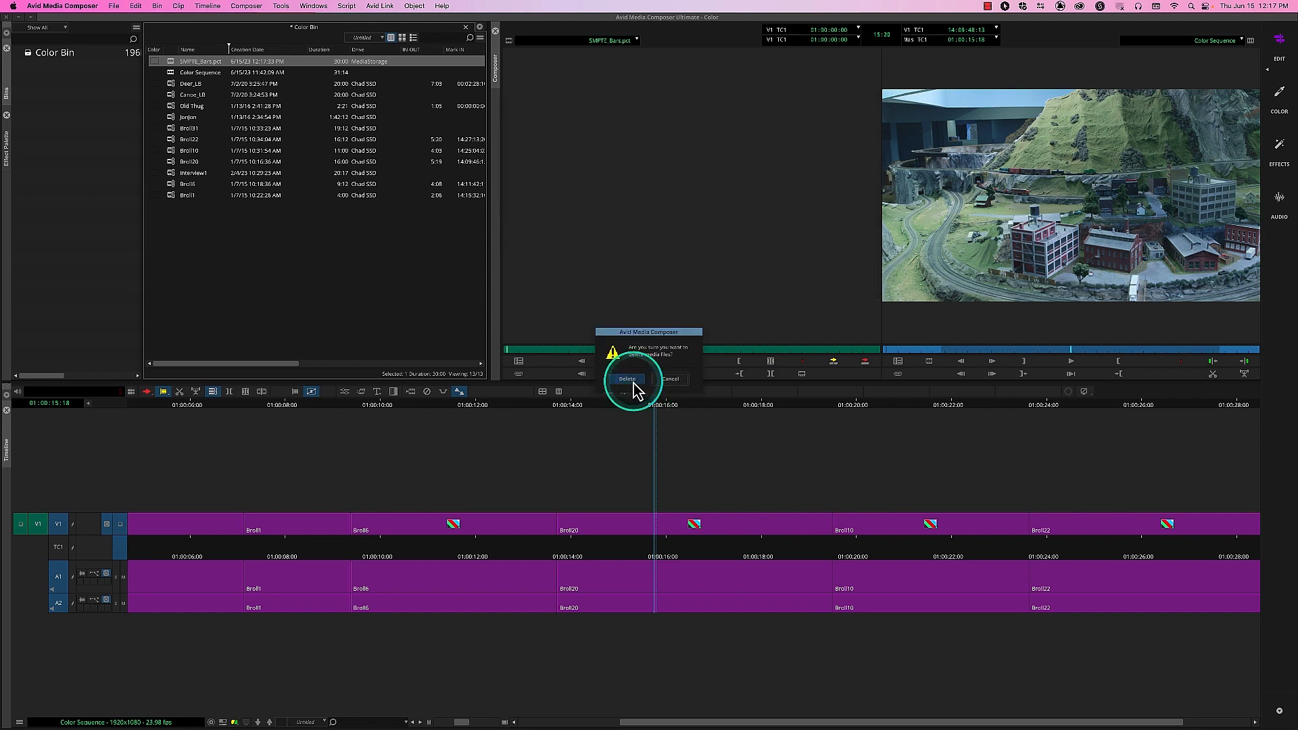
click(623, 378)
Reopen the Source Browser from an empty area of the Color Bin
click(262, 242)
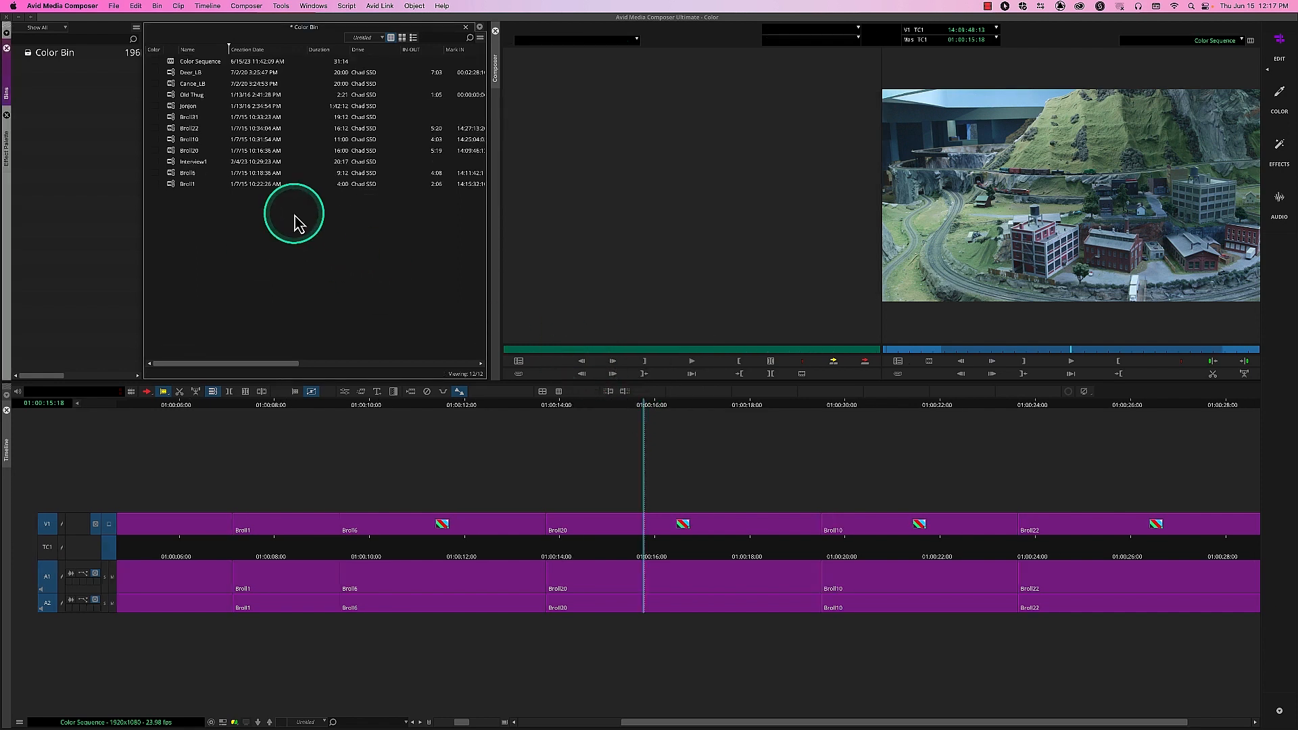
right_click(269, 216)
mouse_move(294, 231)
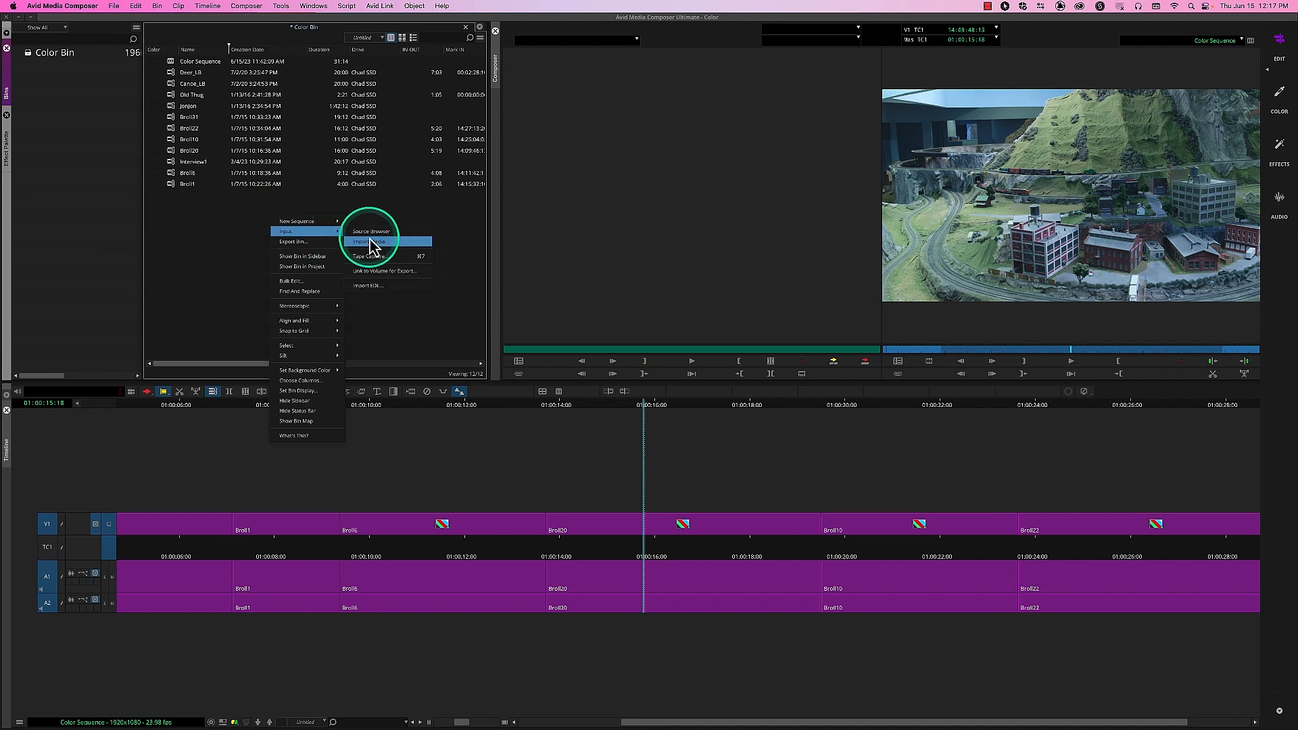
click(371, 233)
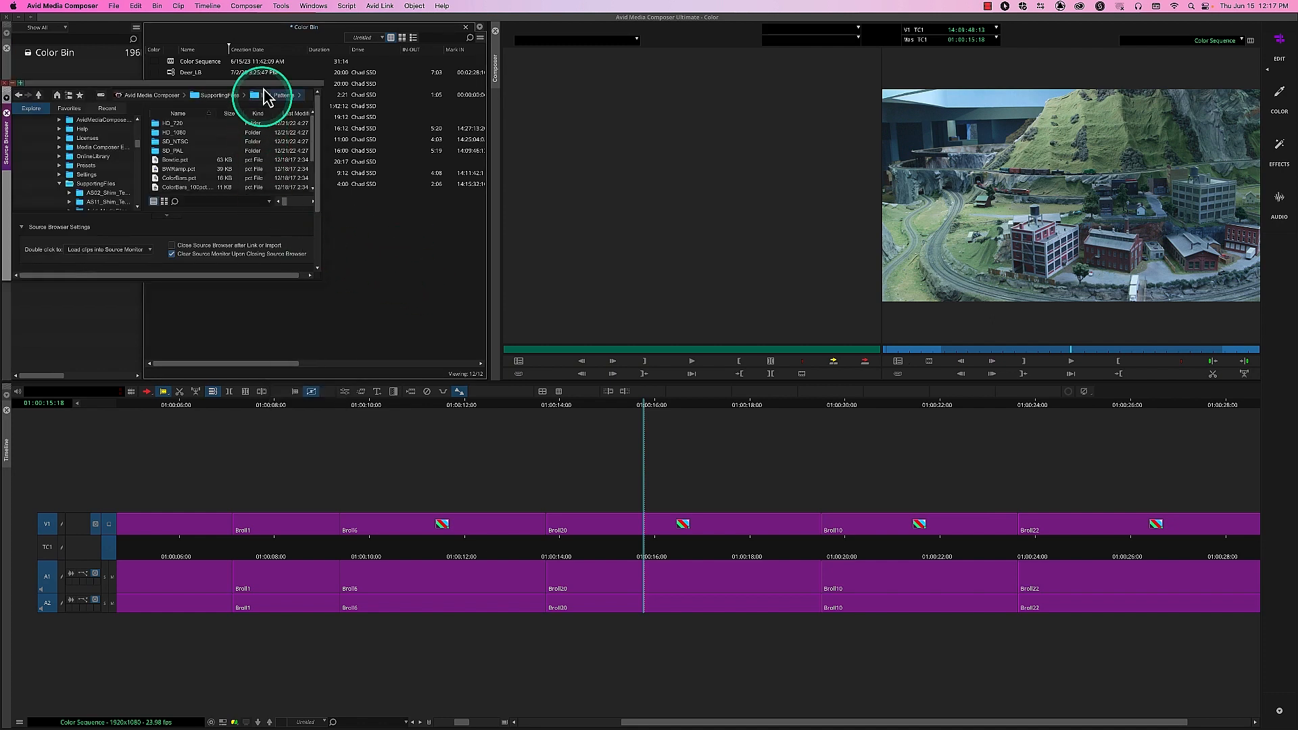
Enlarge the Source Browser, switch it to Import, and set the image size adjustment to Image sized for current format
drag(267, 95, 442, 132)
drag(495, 304, 876, 508)
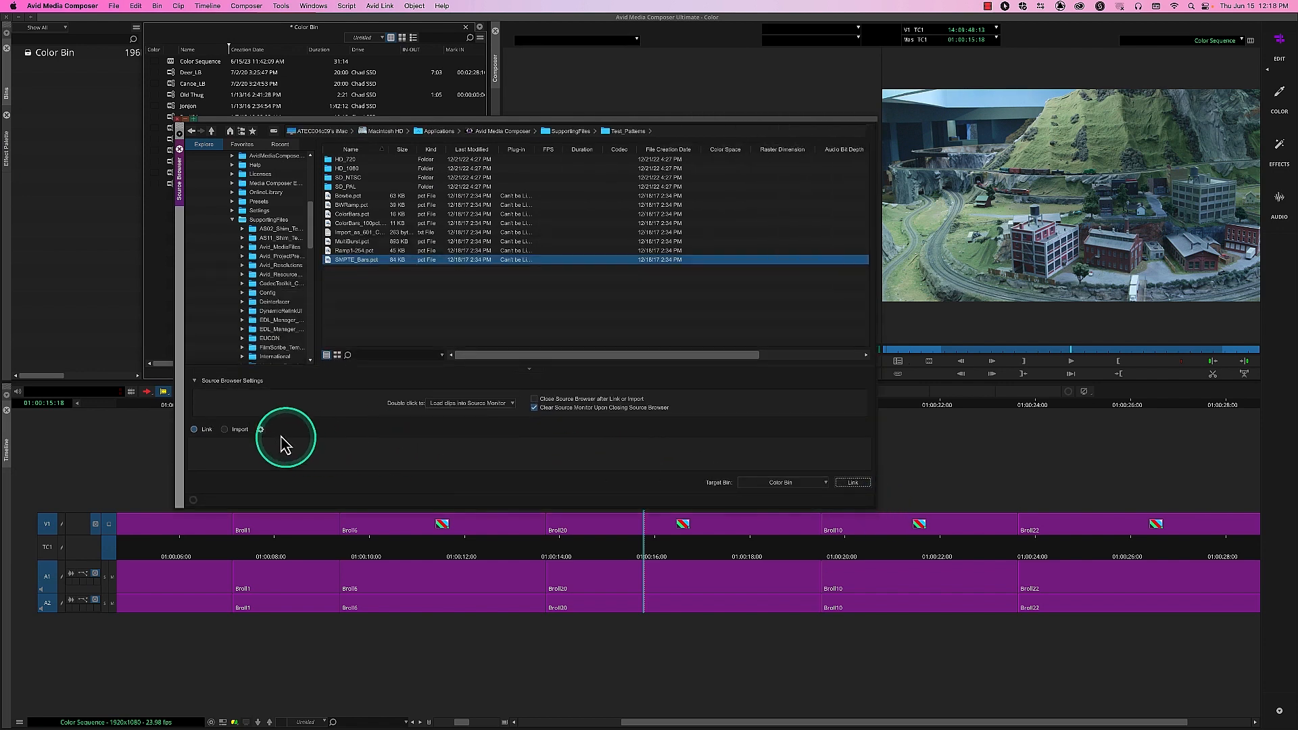
click(230, 430)
click(261, 430)
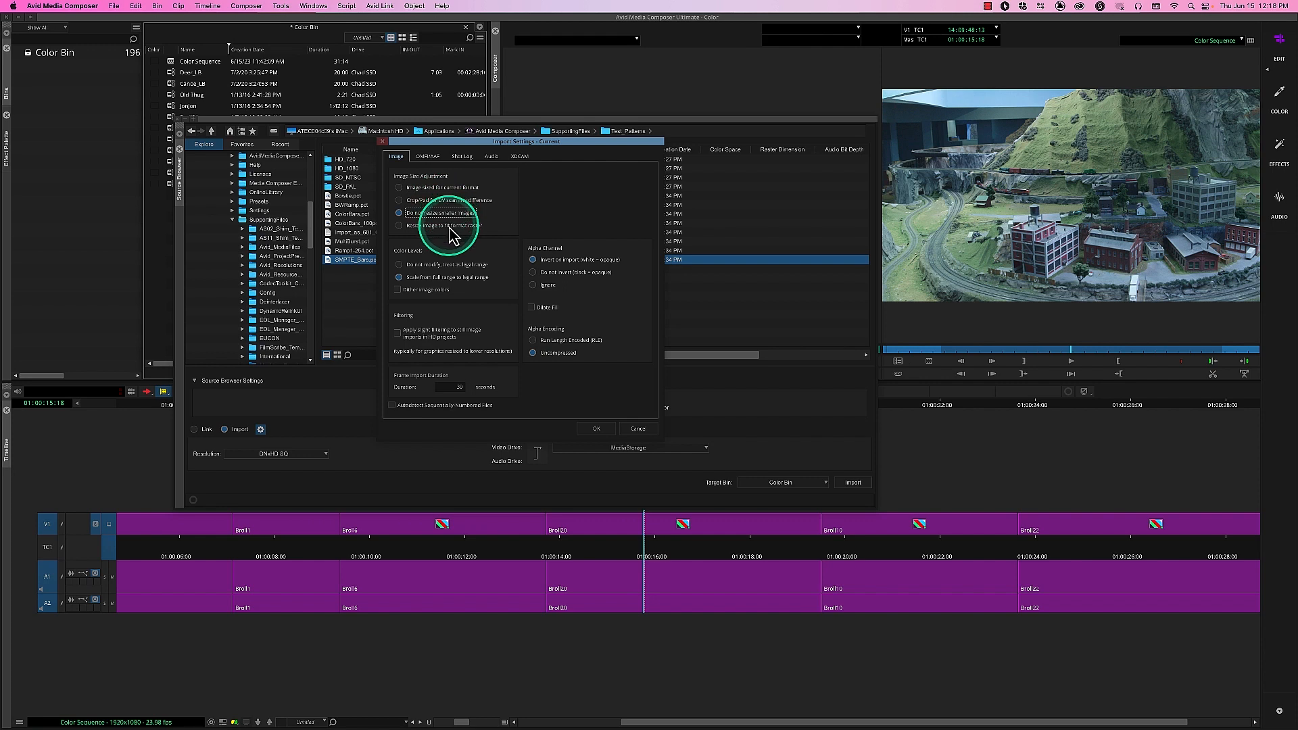
click(436, 188)
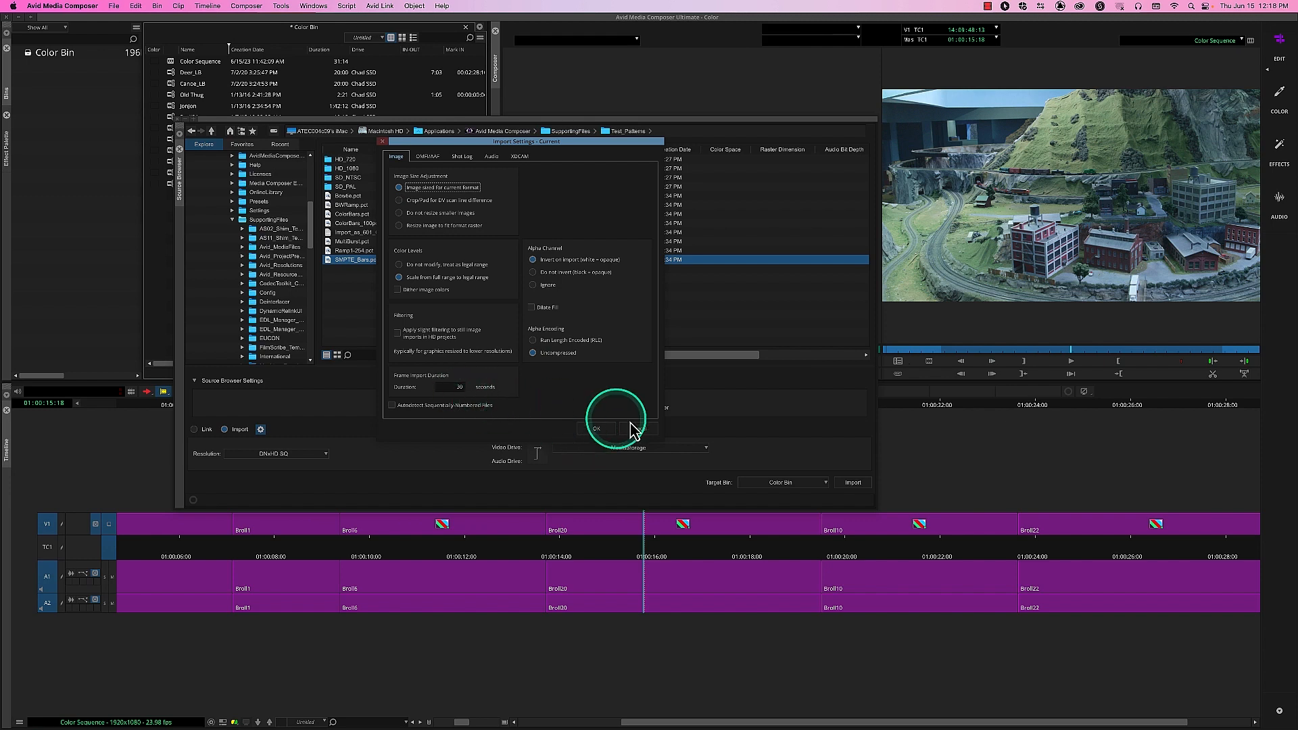
click(599, 430)
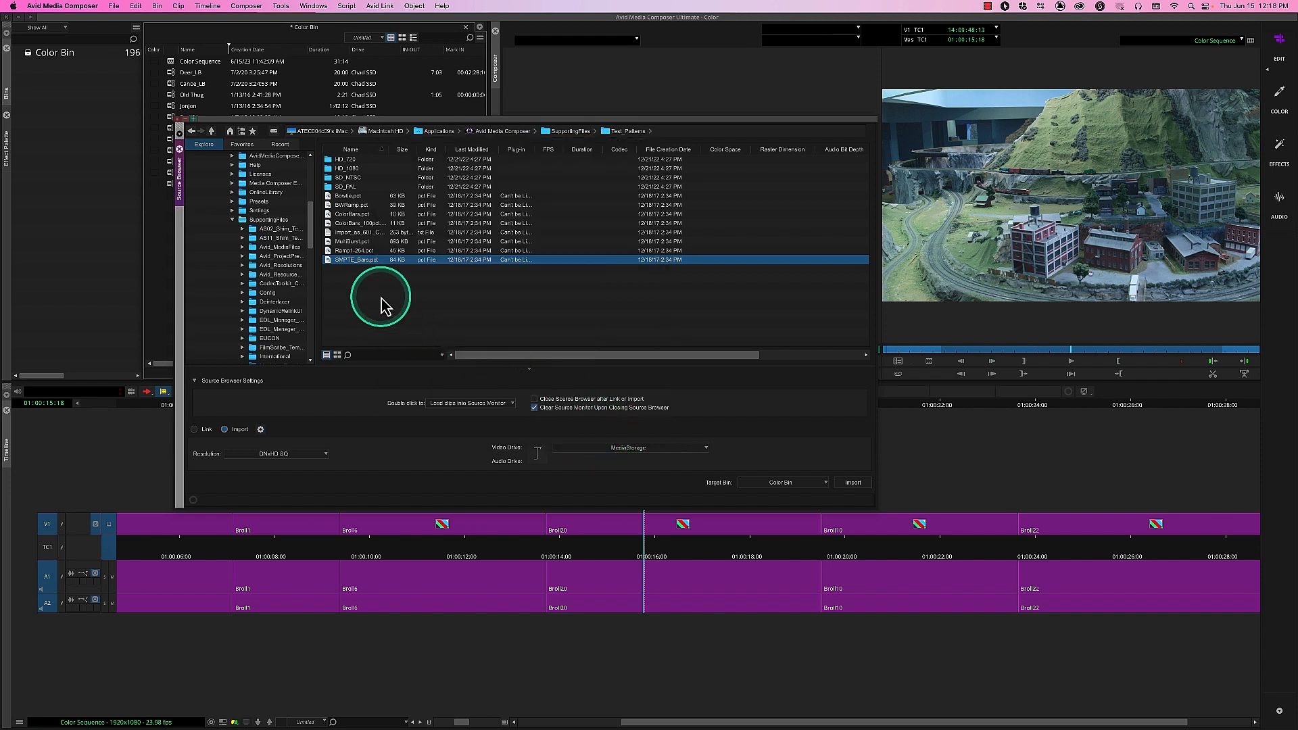
Import SMPTE_Bars.pct into Color Bin, close the Source Browser, and load the bars in the source monitor
click(854, 483)
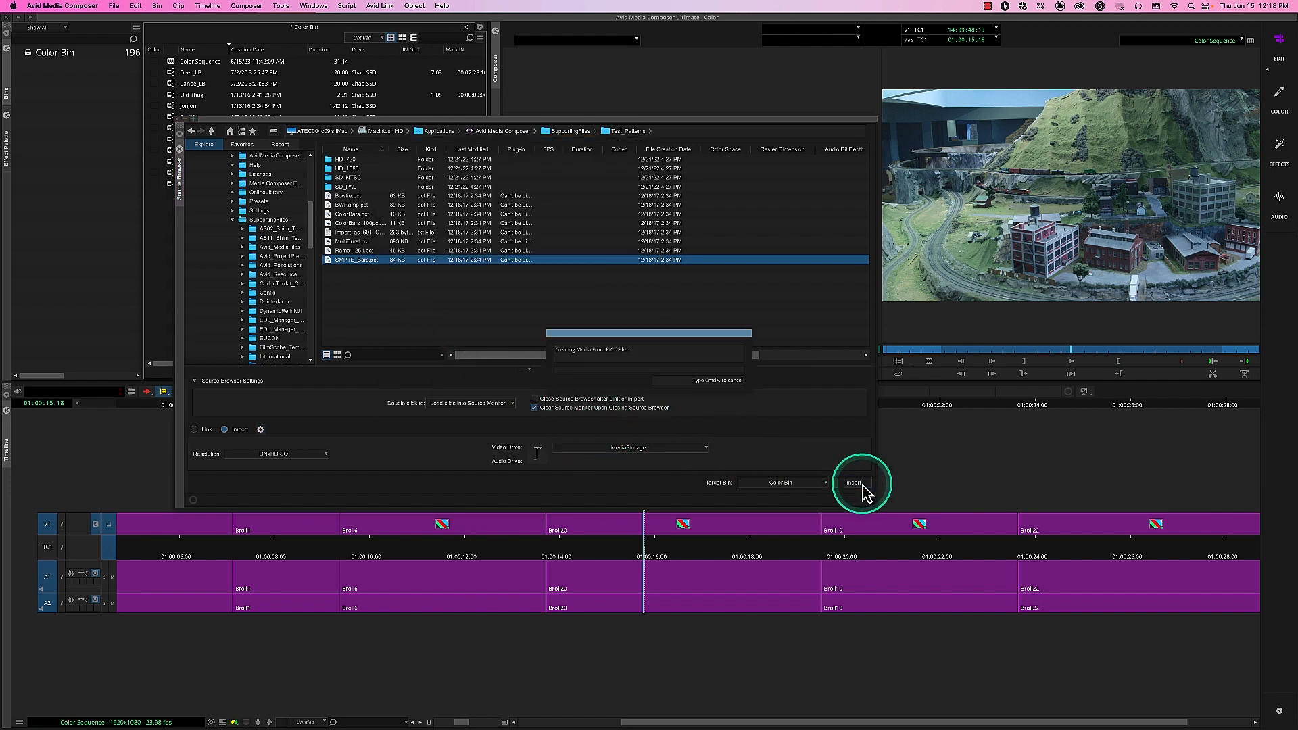
click(172, 119)
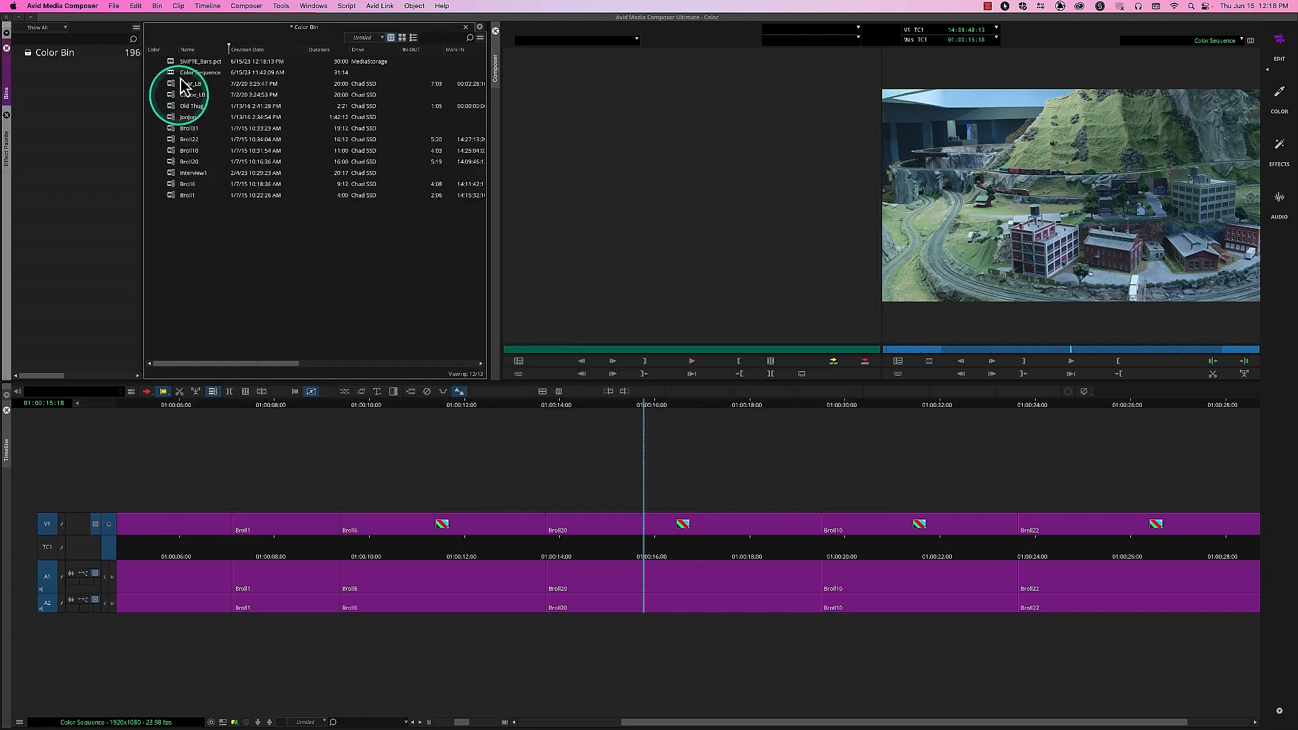
double_click(177, 63)
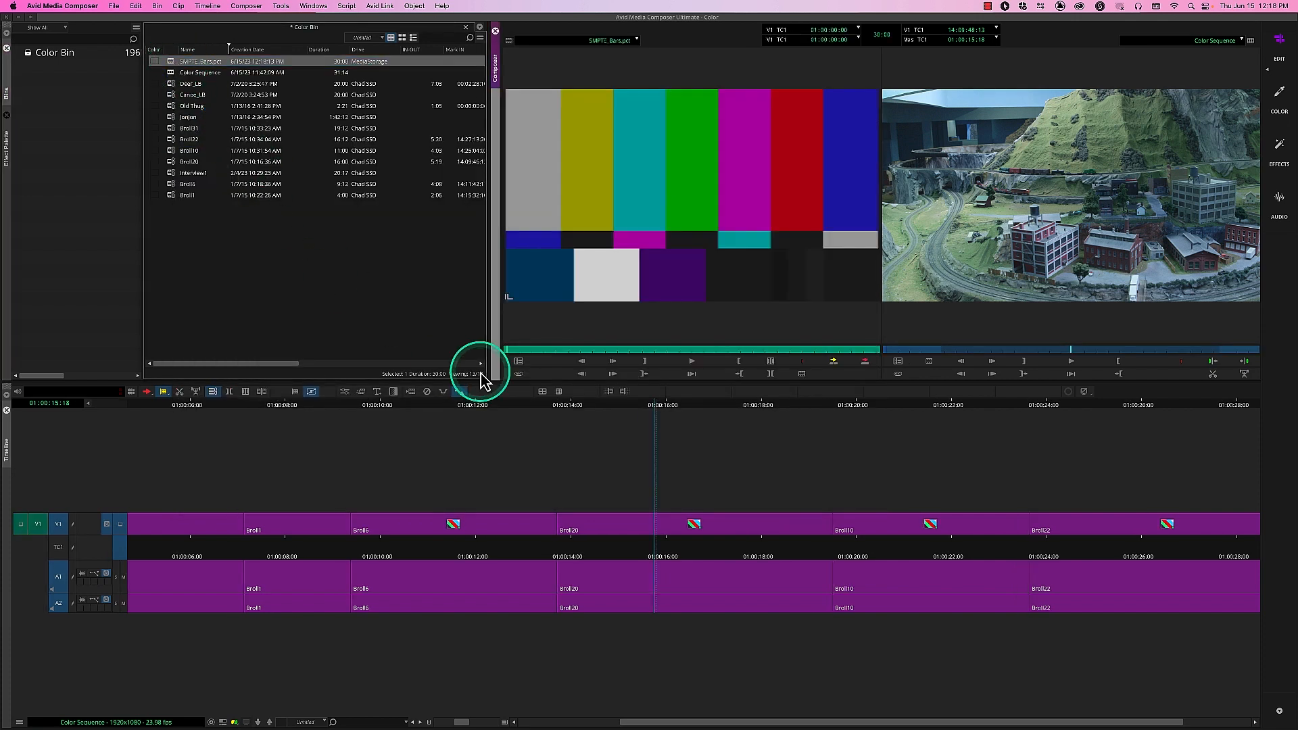
Mark a 10-second range of SMPTE_Bars.pct and splice it in at the start of Color Sequence
drag(237, 547, 173, 586)
click(541, 726)
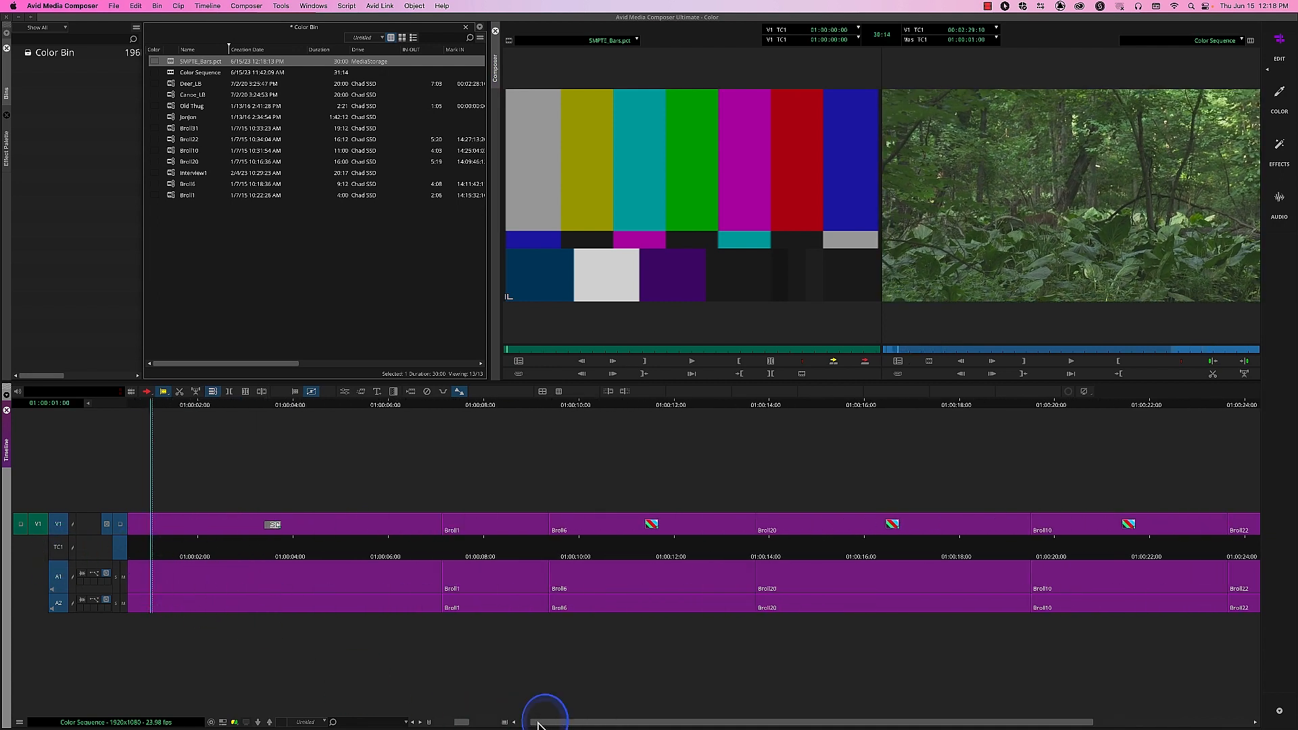
drag(539, 726, 466, 725)
key(Home)
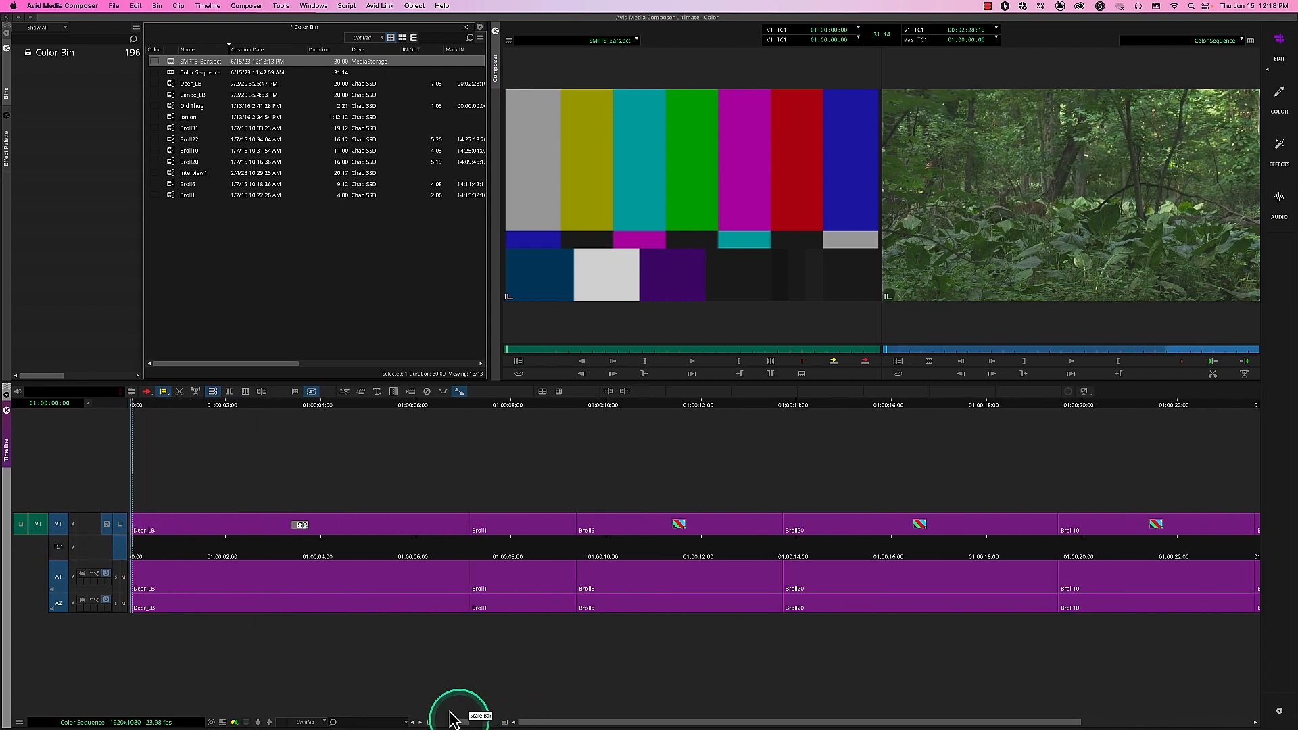
click(535, 357)
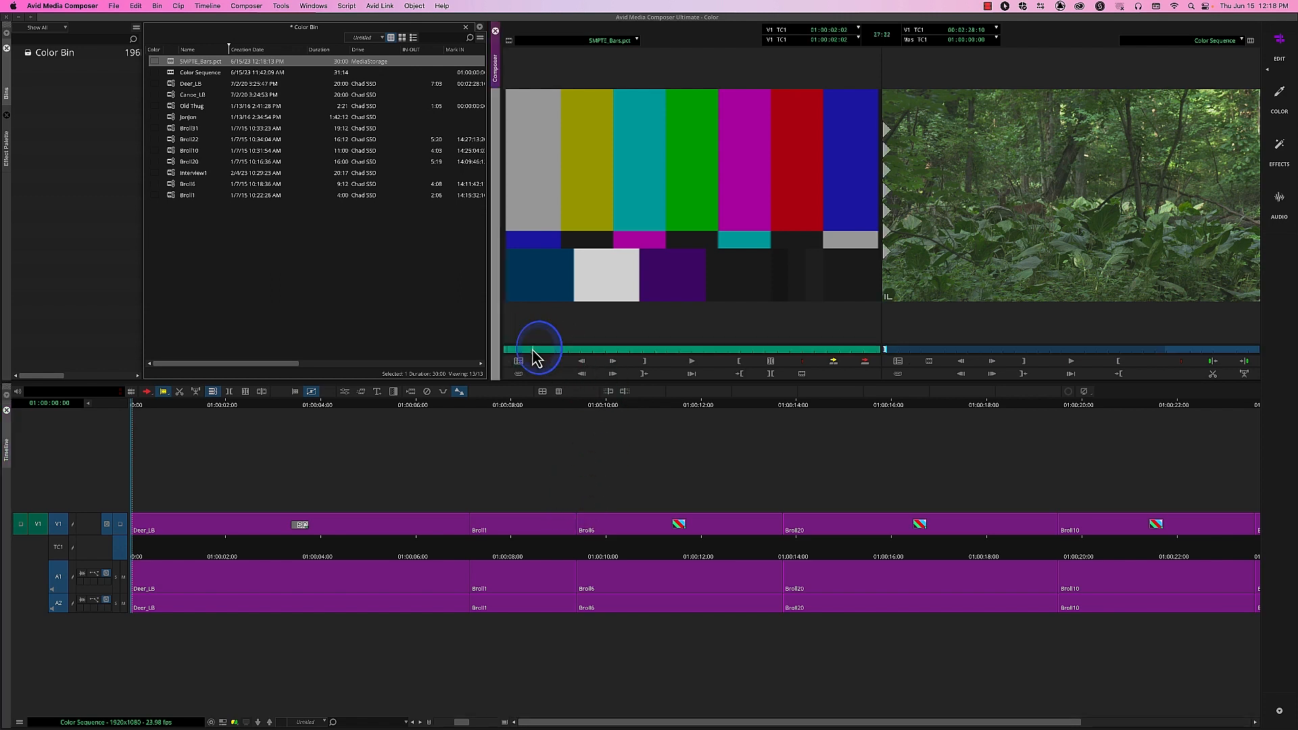
drag(505, 353, 632, 366)
click(642, 361)
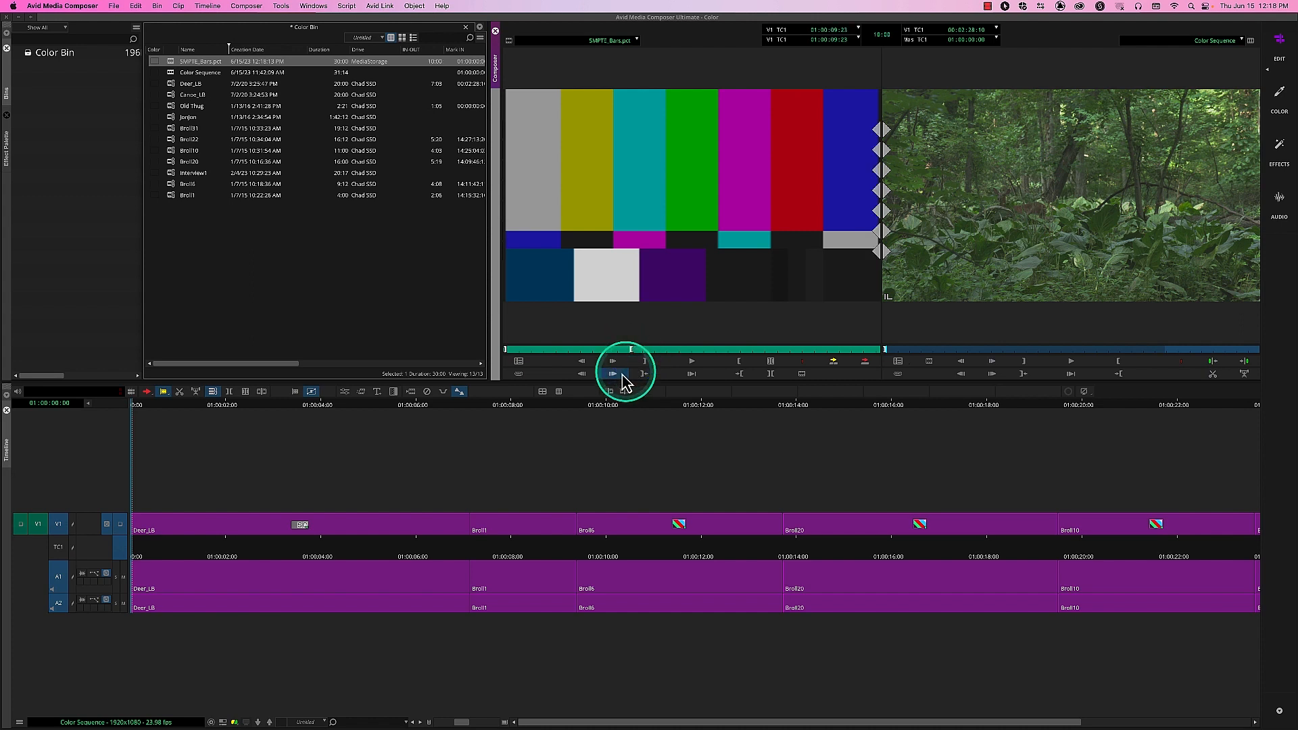
click(836, 364)
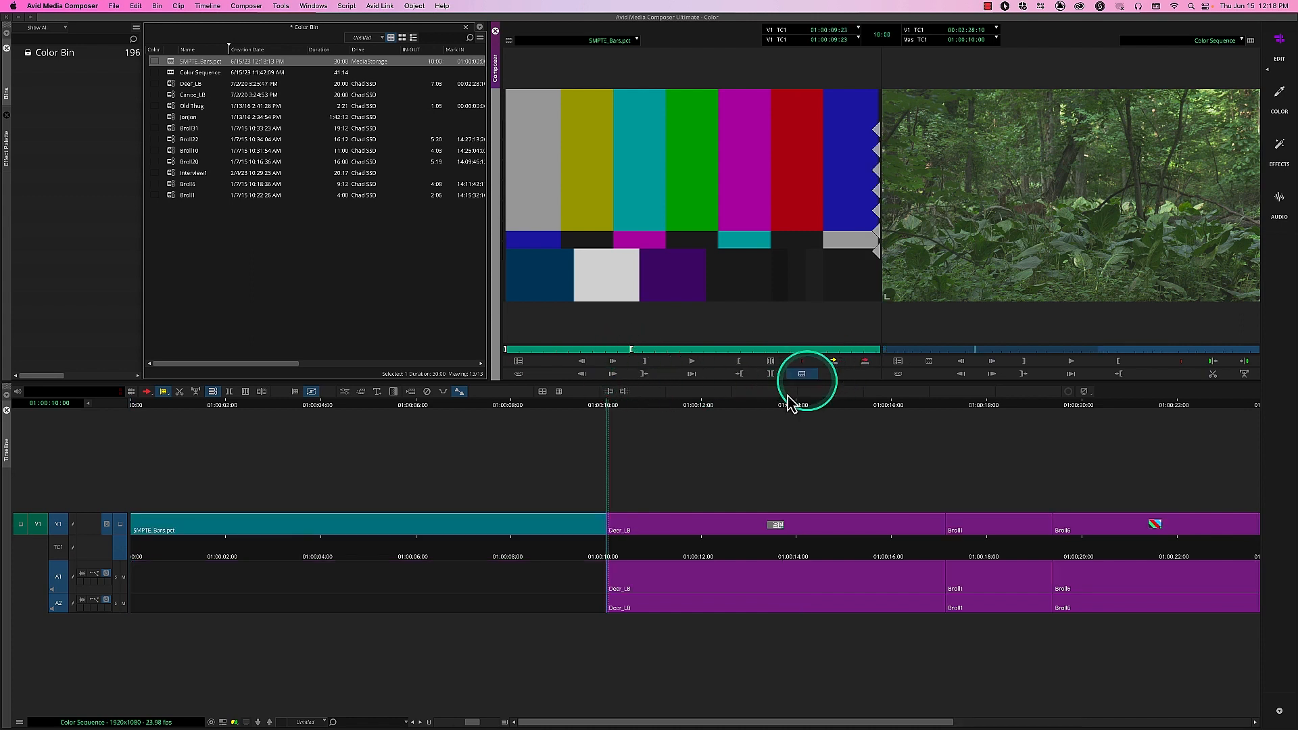
Park on the color bars in the sequence and open the HSL Controls in the Color workspace
click(546, 544)
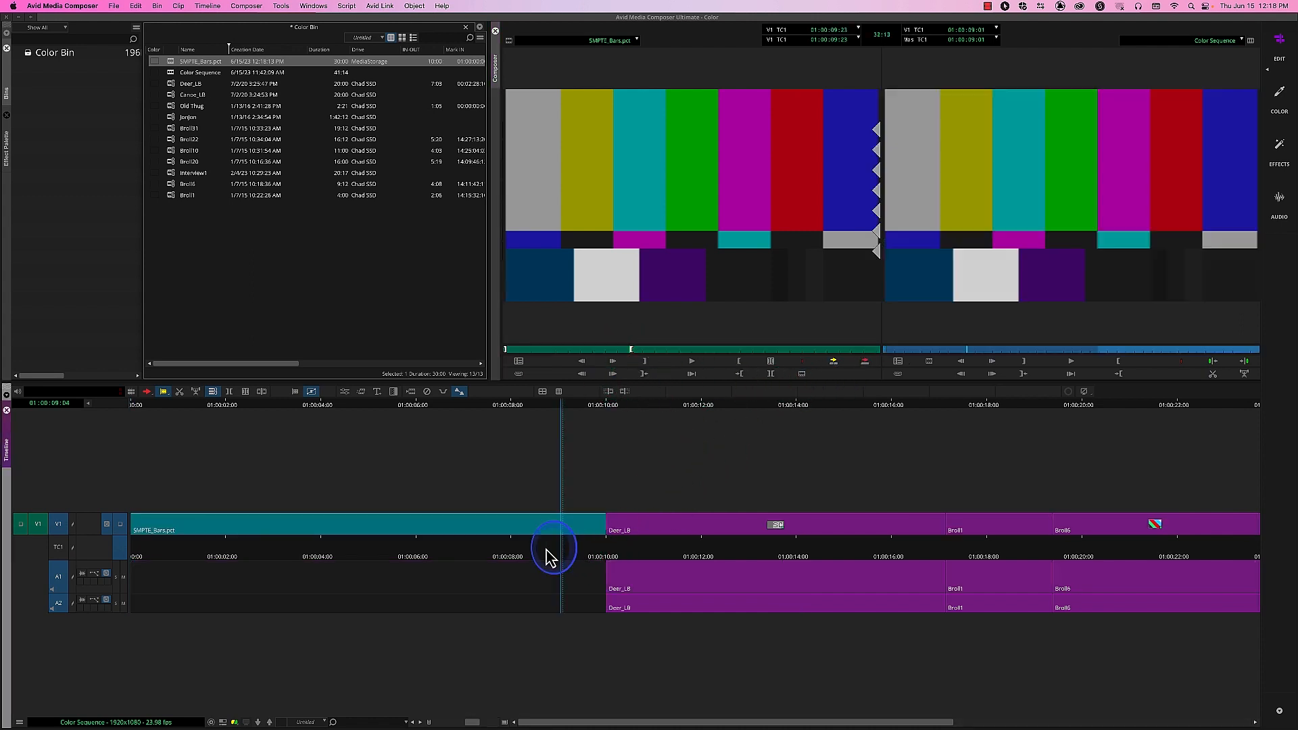
click(1279, 95)
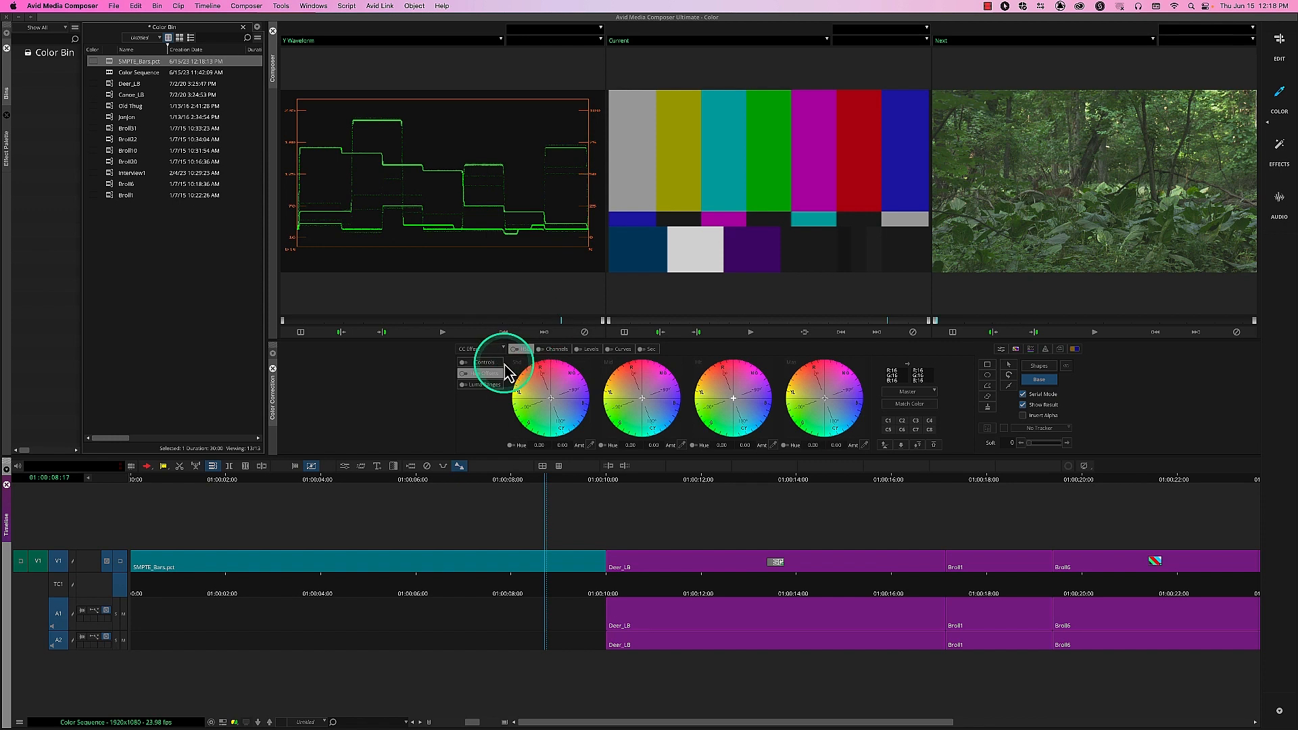
click(344, 581)
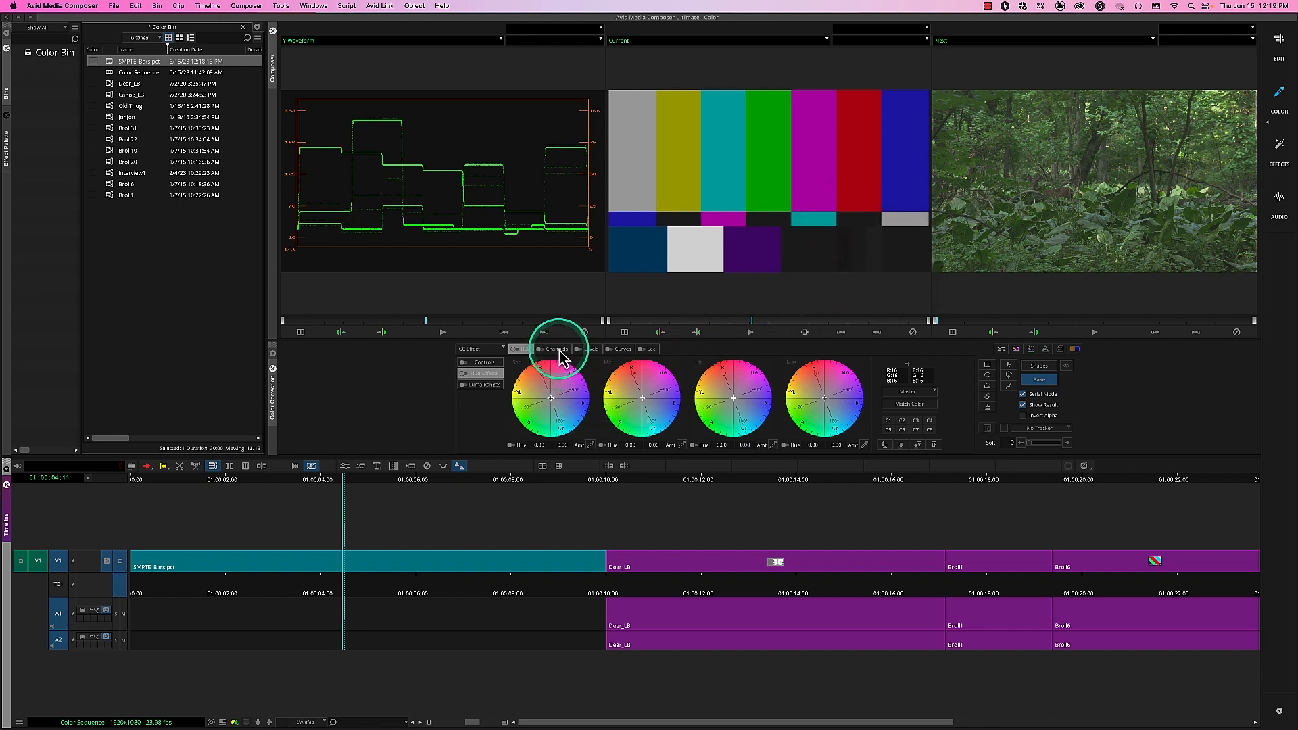
click(482, 363)
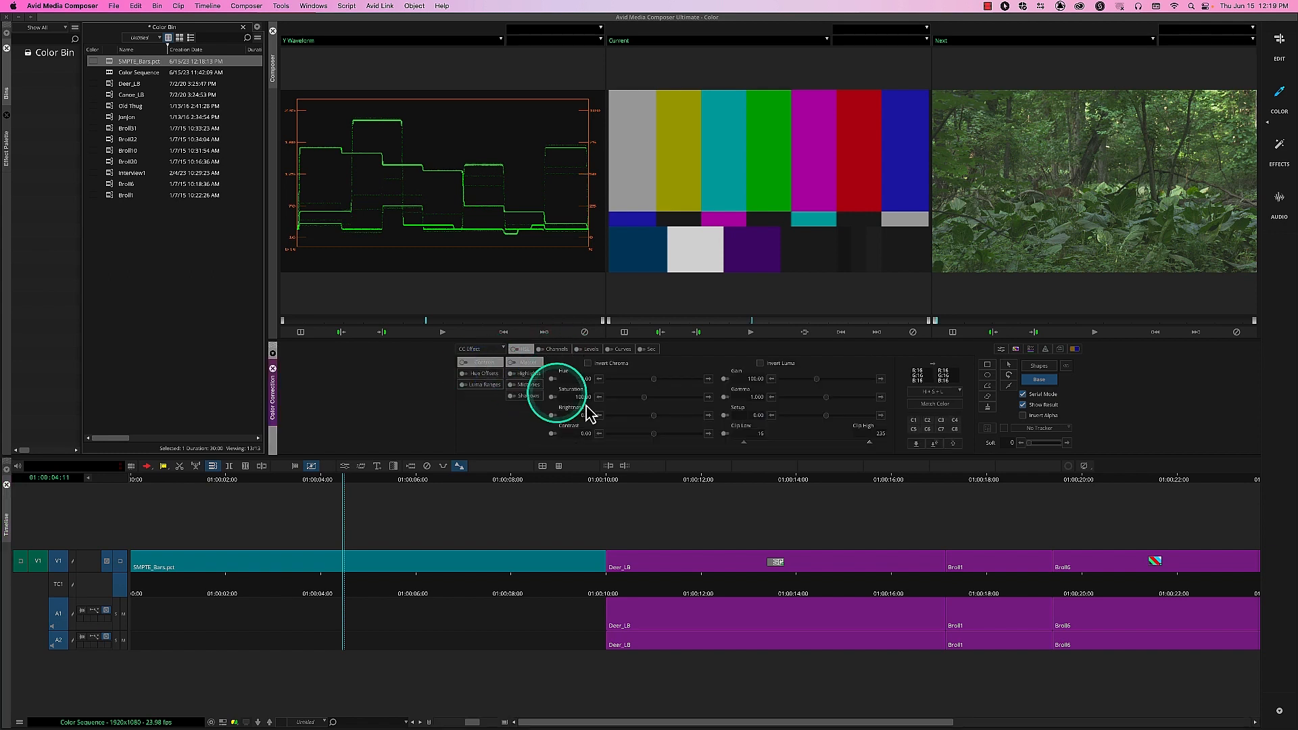
Lower Setup to about -11 and raise Gain to about 112 on the color bars
click(827, 416)
drag(827, 425, 823, 381)
click(819, 382)
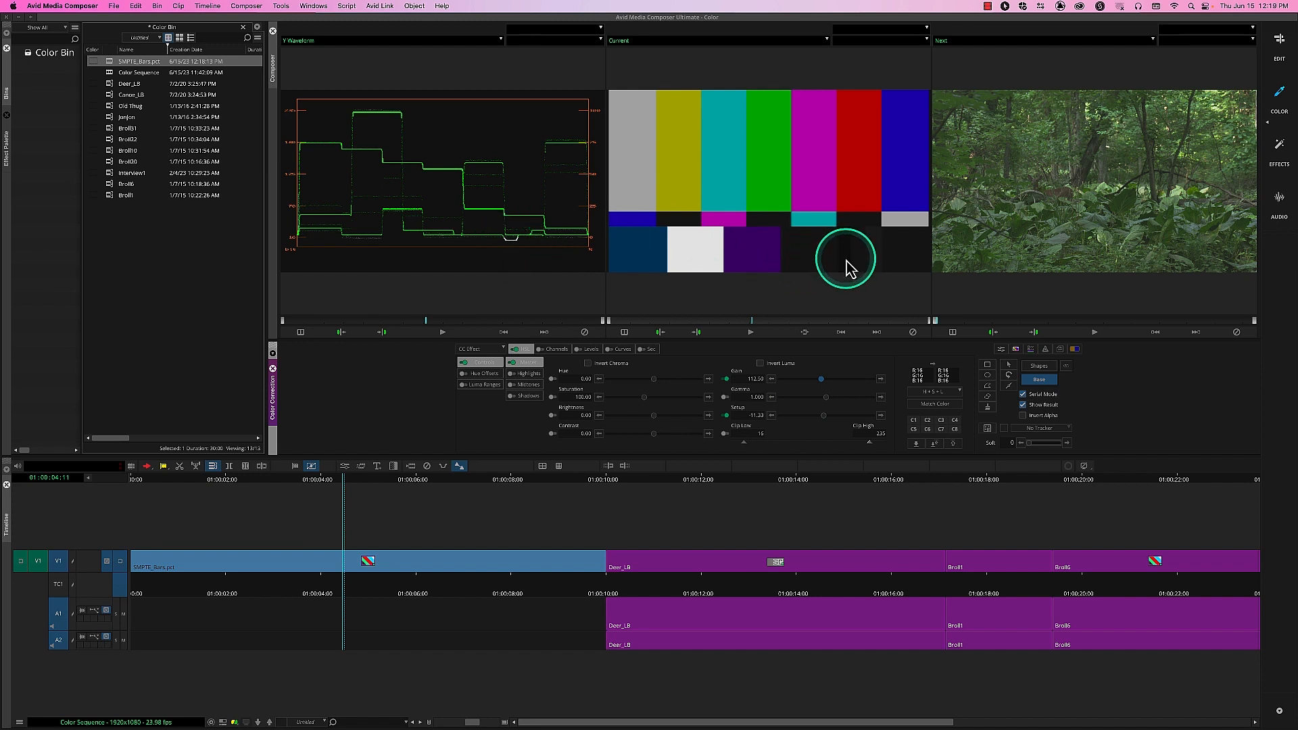
Toggle Clip Low on and off repeatedly to compare its effect on the bars' black levels
click(726, 435)
click(725, 435)
click(725, 435)
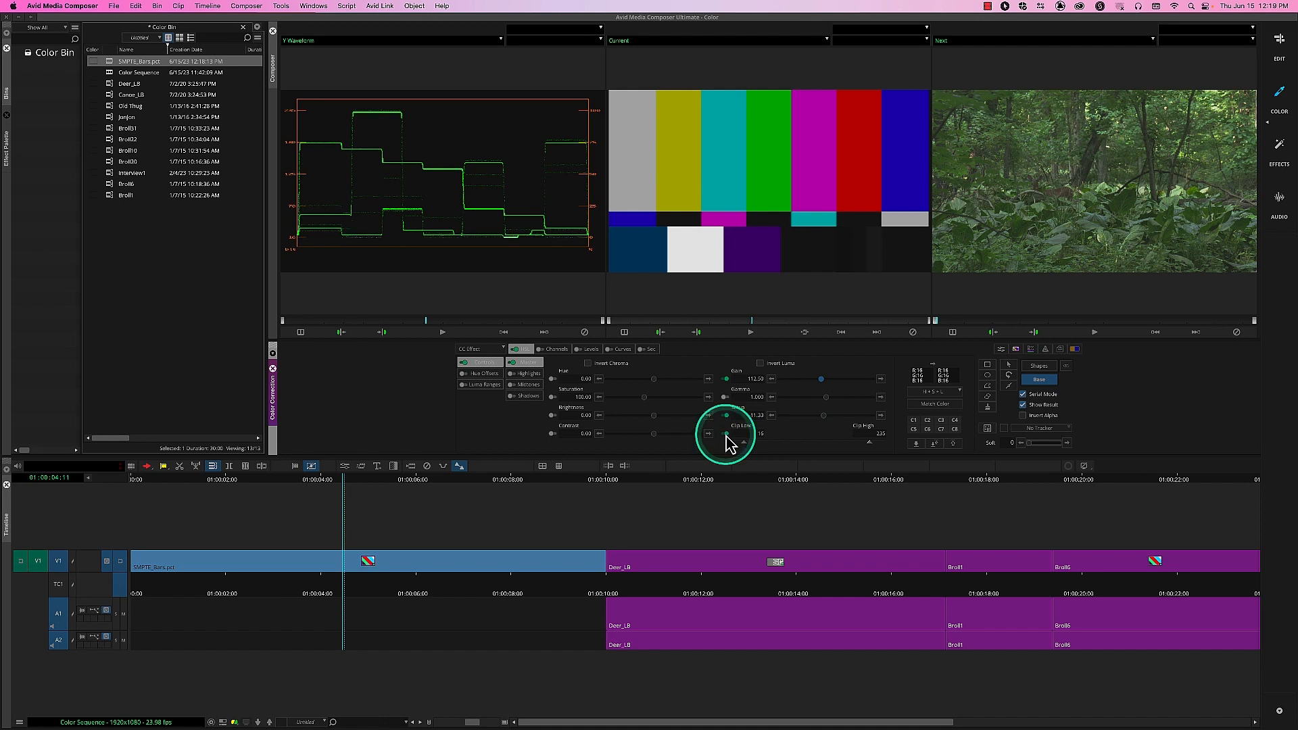
click(726, 435)
click(726, 435)
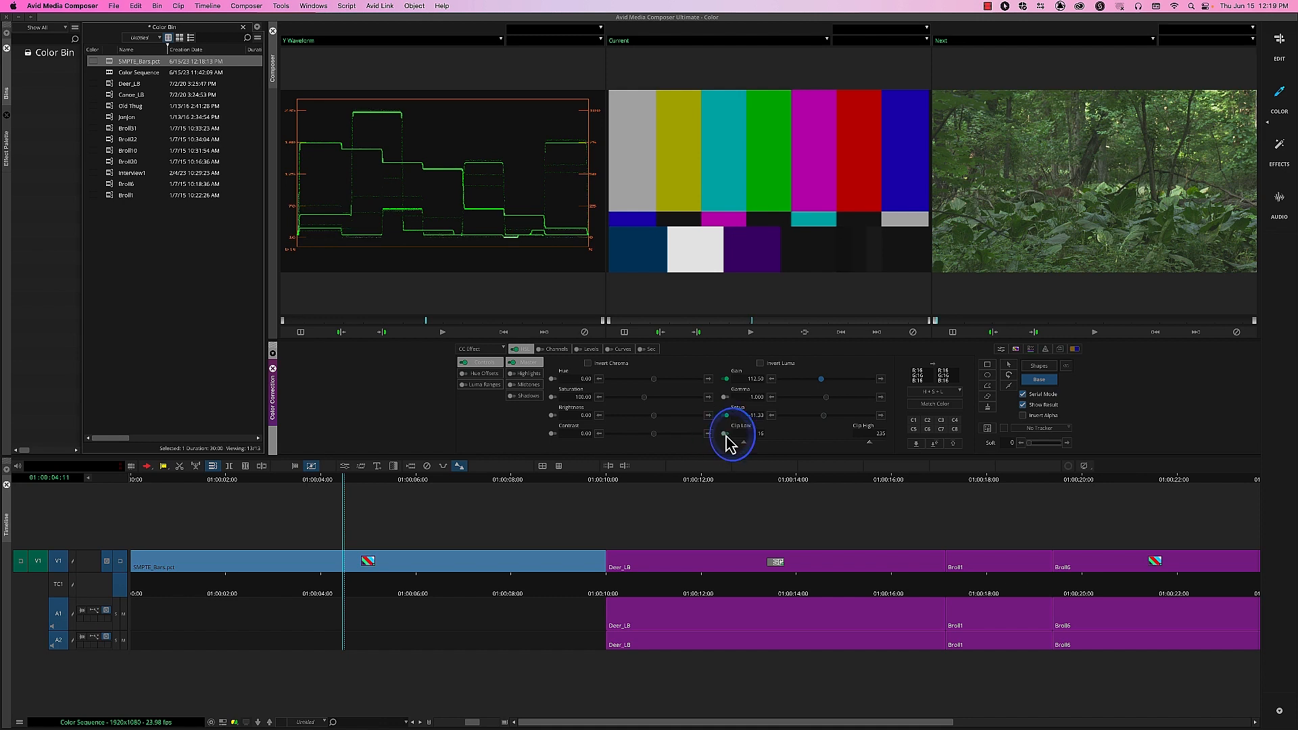
click(726, 435)
click(726, 435)
click(725, 434)
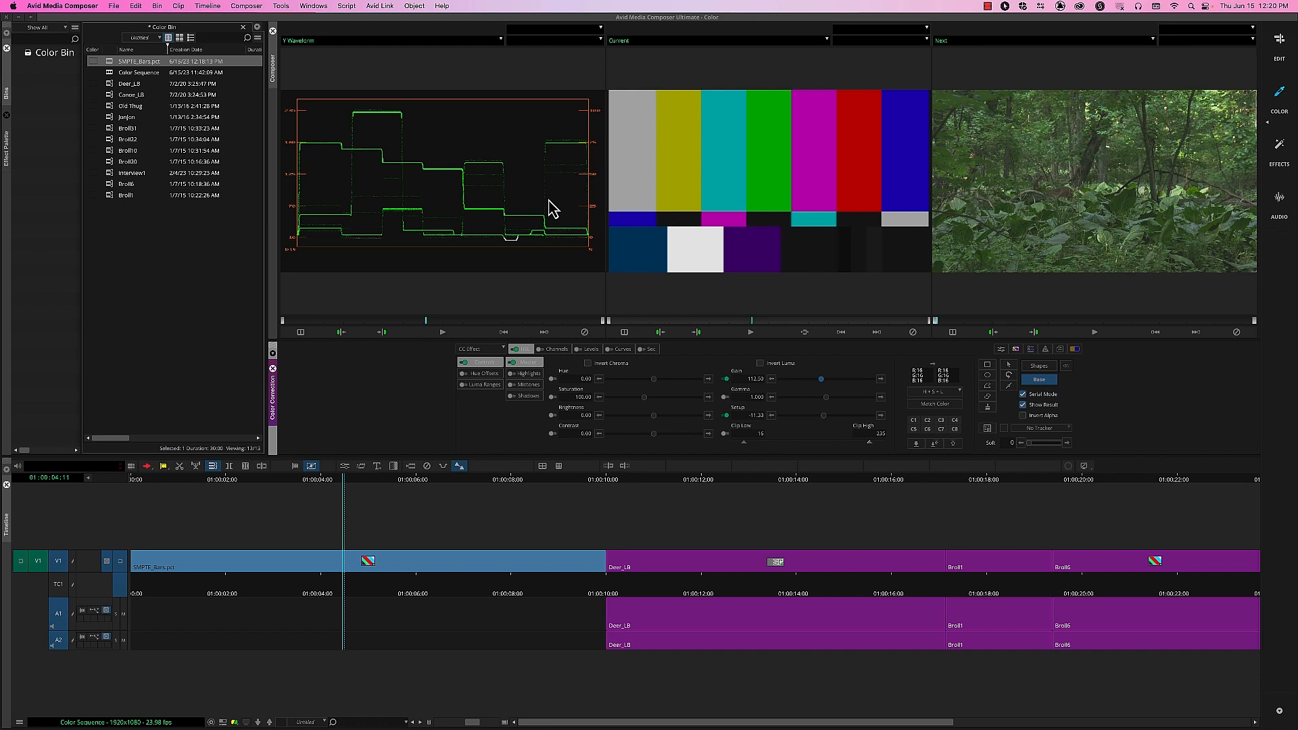
Examine the Y Waveform of the Deer_LB clip, then move on to the Broll1 clip
click(710, 585)
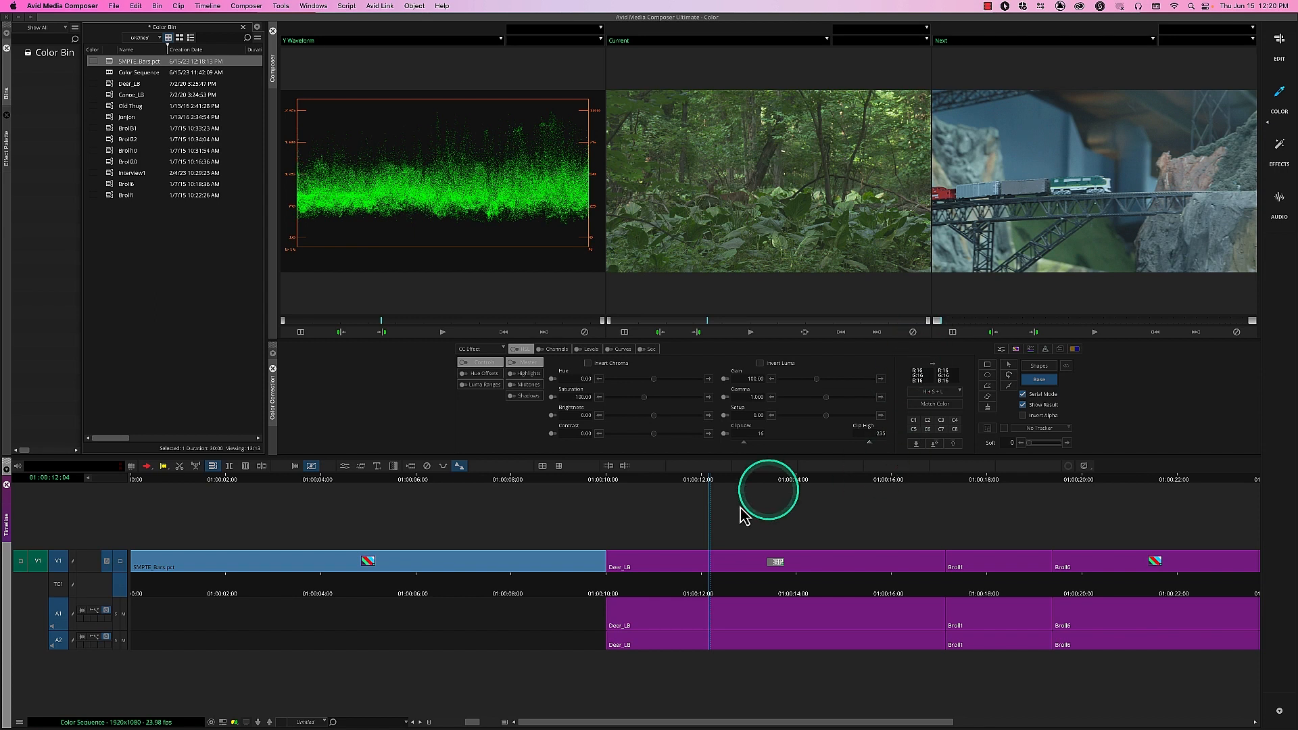
click(601, 592)
drag(595, 584, 596, 585)
click(618, 585)
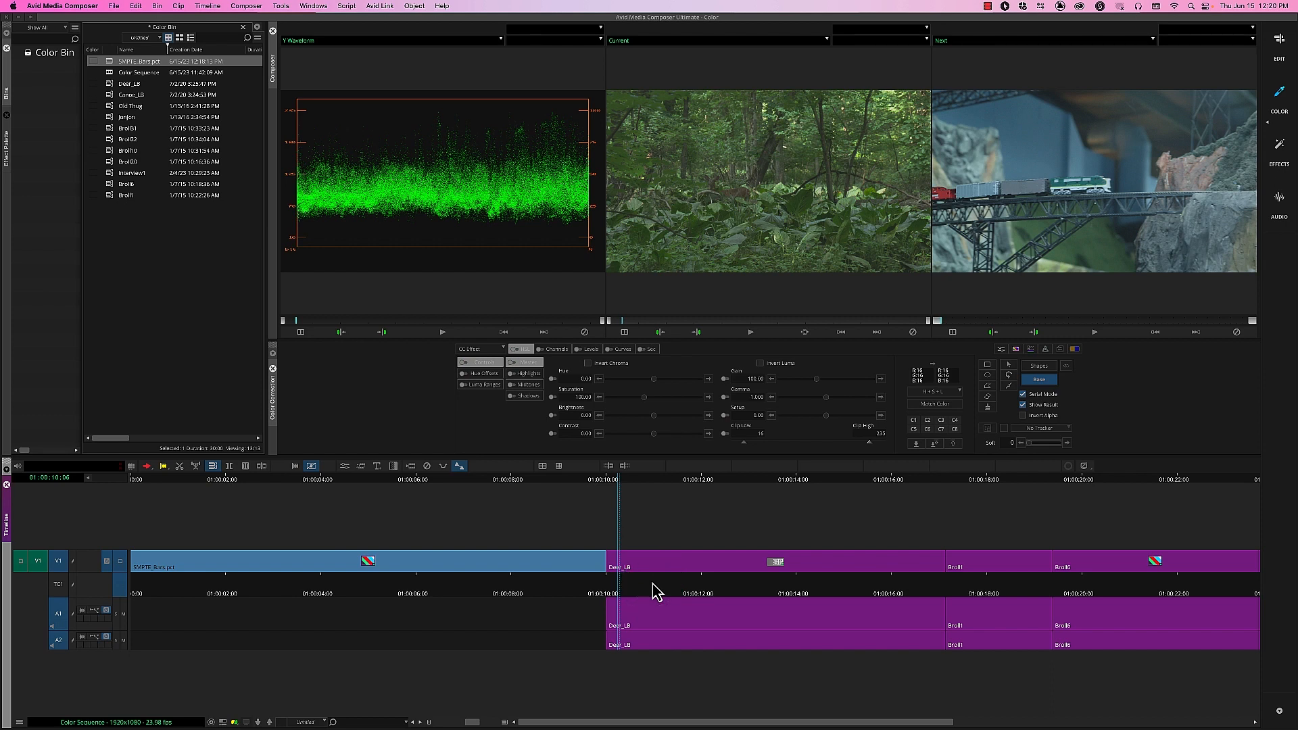
click(986, 593)
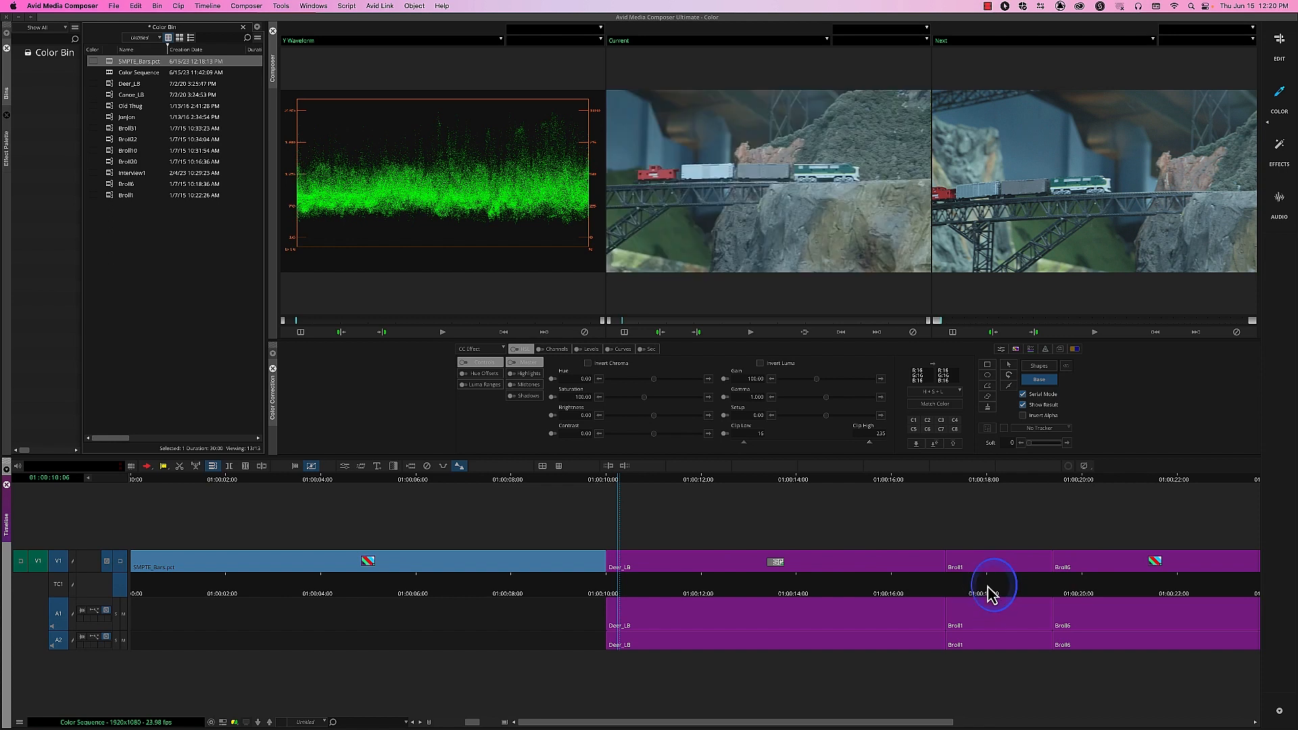
On the Broll6 clip, show the Hue Offsets and change the Y Waveform monitor to display the previous shot
click(1117, 587)
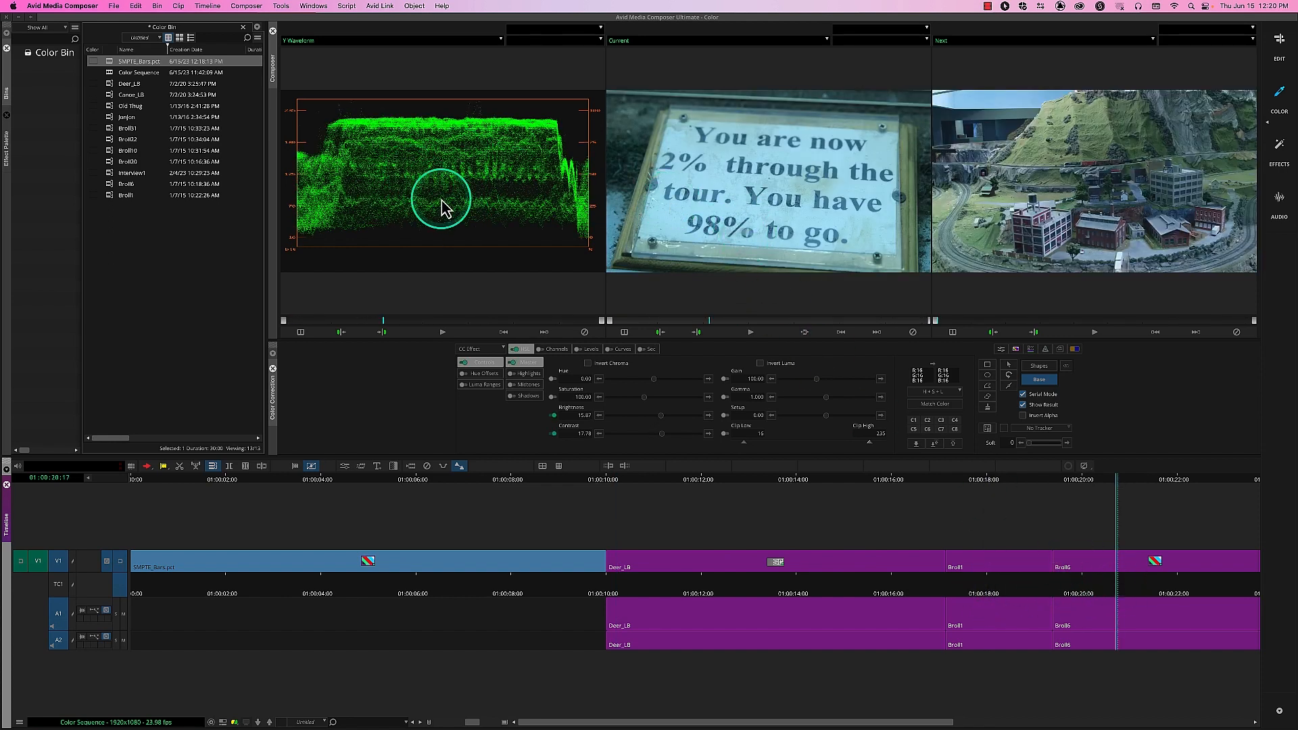
click(484, 374)
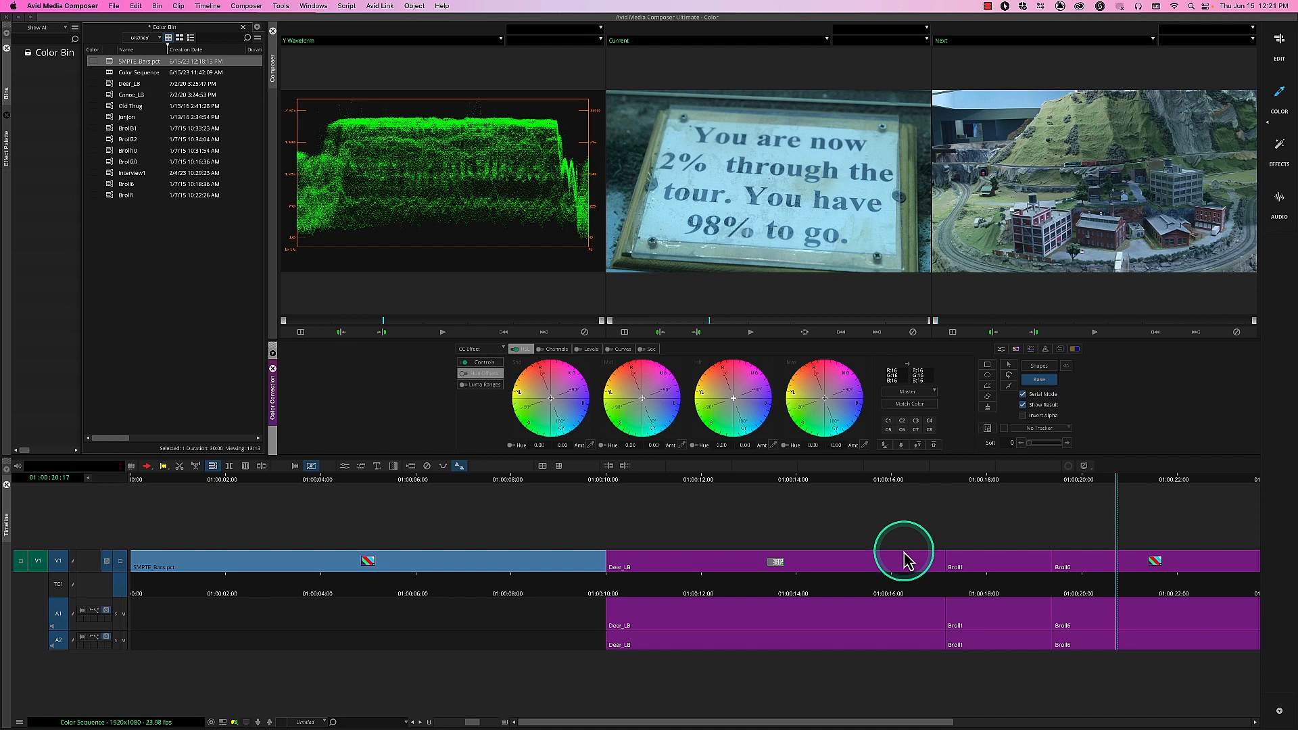
click(464, 41)
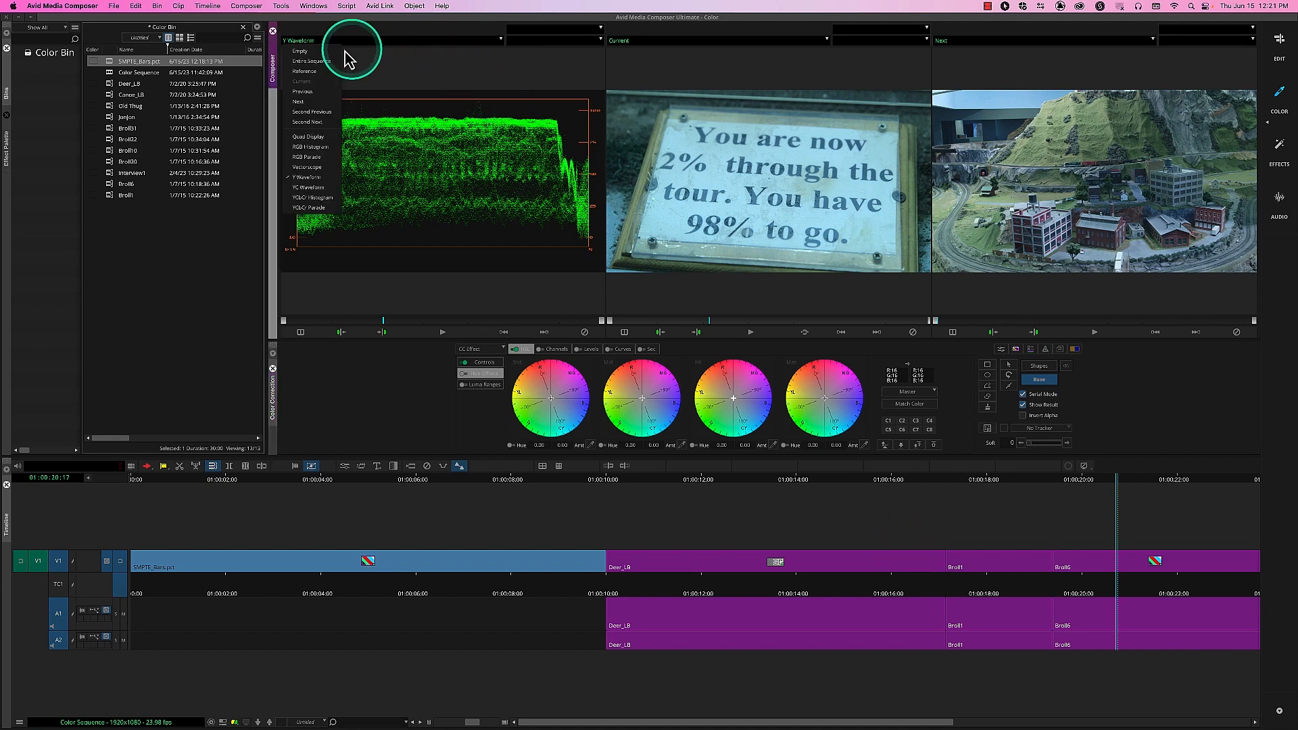
click(328, 92)
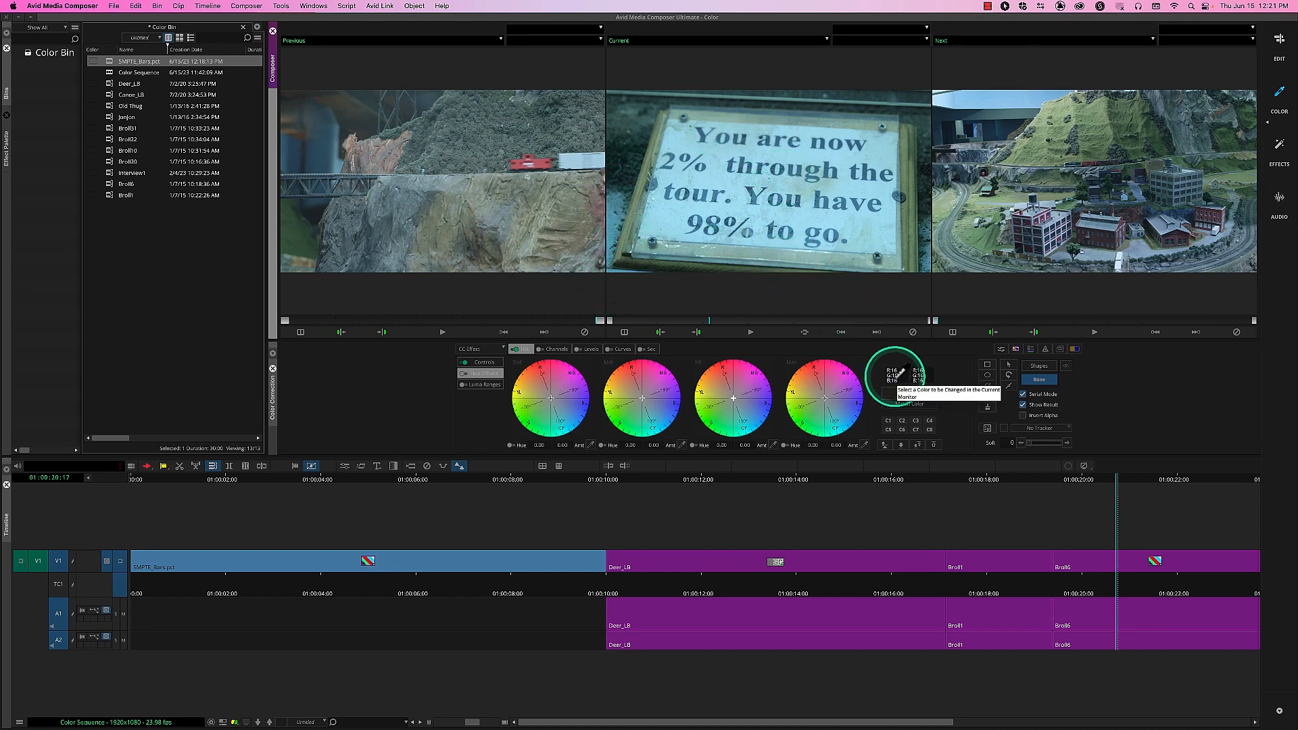
Sample the sign's white board as the color to change and the white train car as the match reference
drag(902, 370, 778, 223)
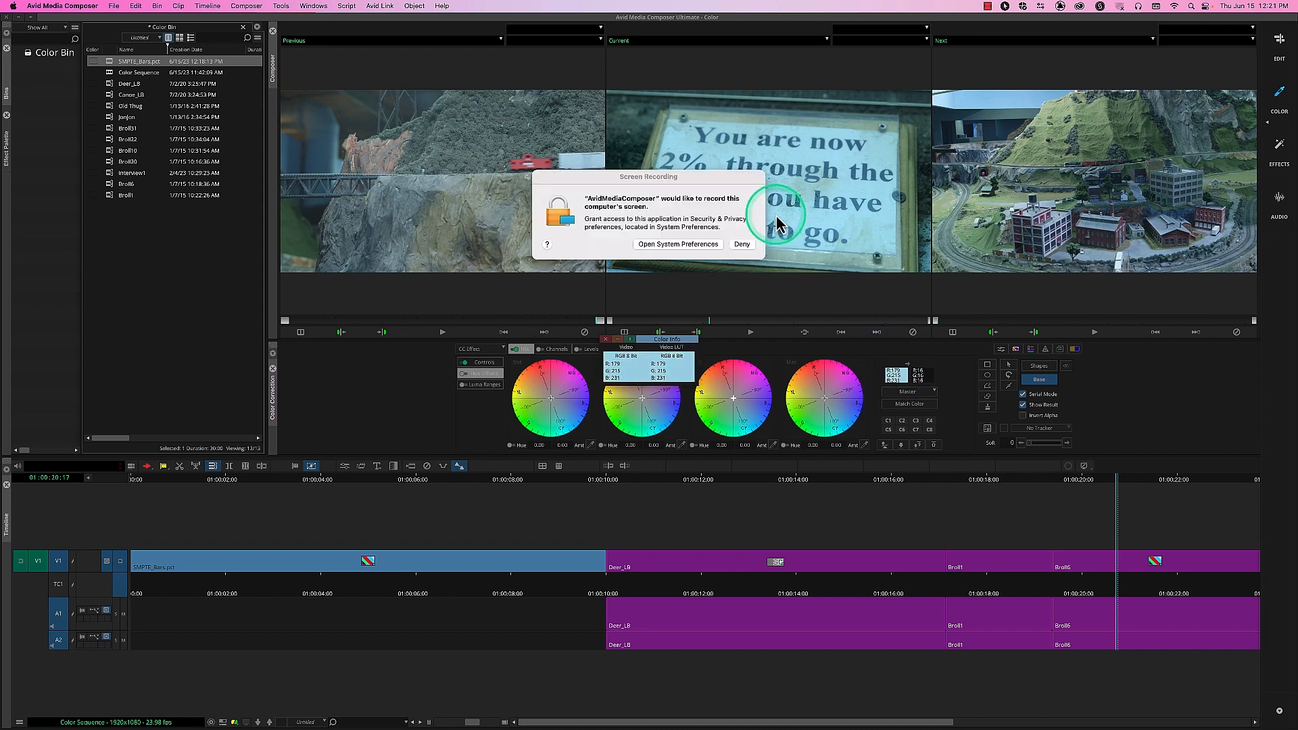
click(778, 224)
mouse_move(777, 223)
mouse_down()
mouse_move(797, 282)
mouse_move(745, 217)
mouse_move(761, 223)
mouse_up()
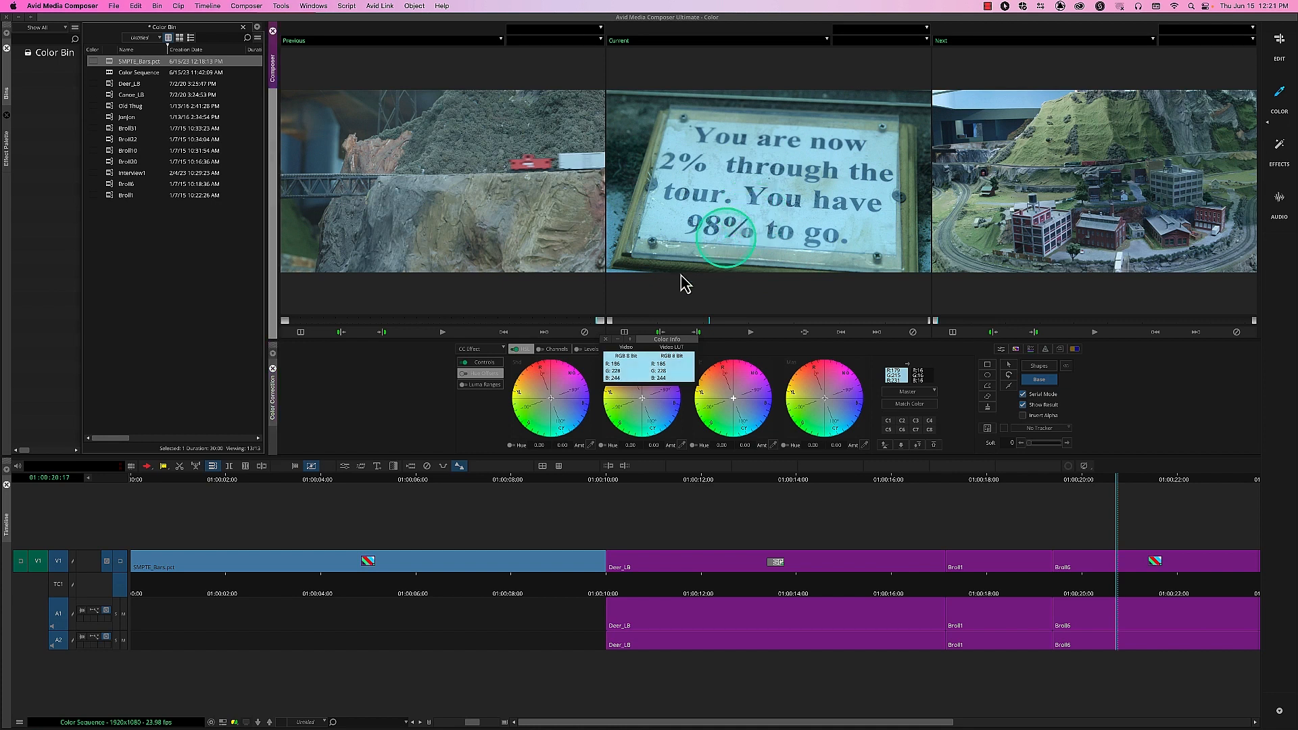
click(605, 339)
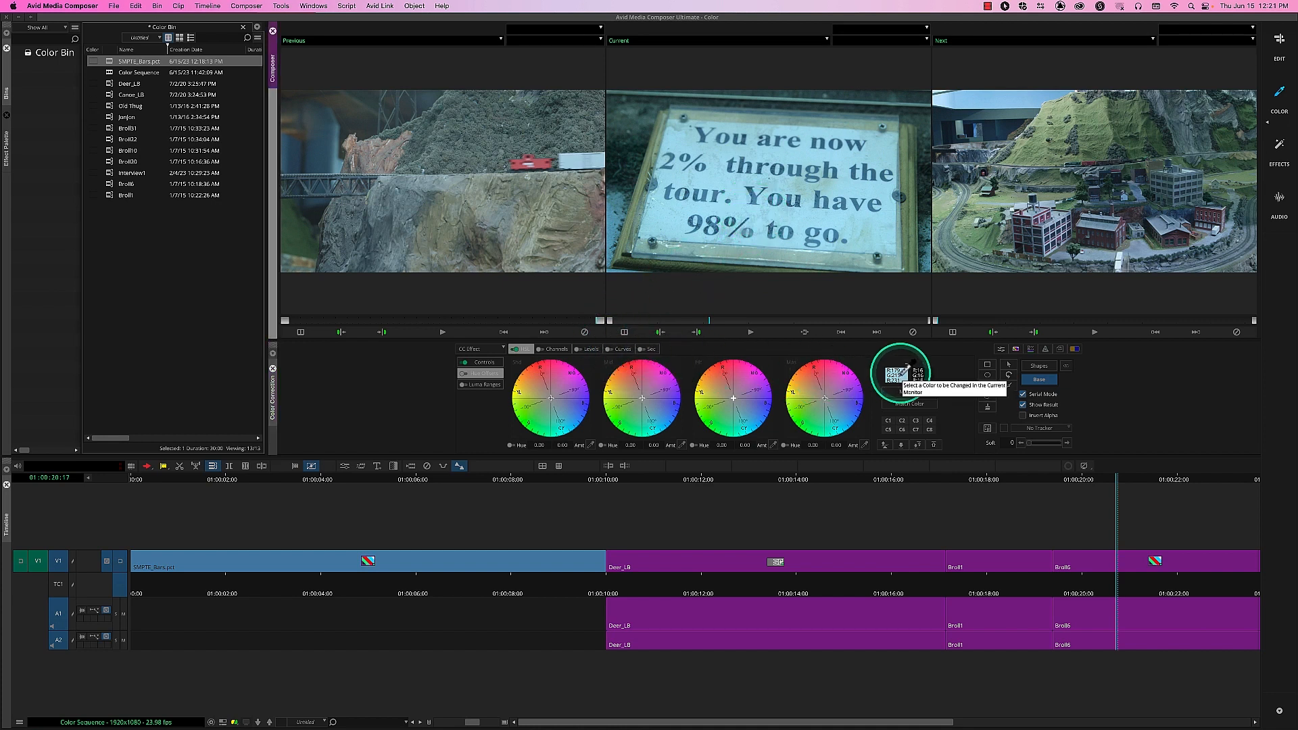
drag(893, 373, 577, 163)
double_click(923, 376)
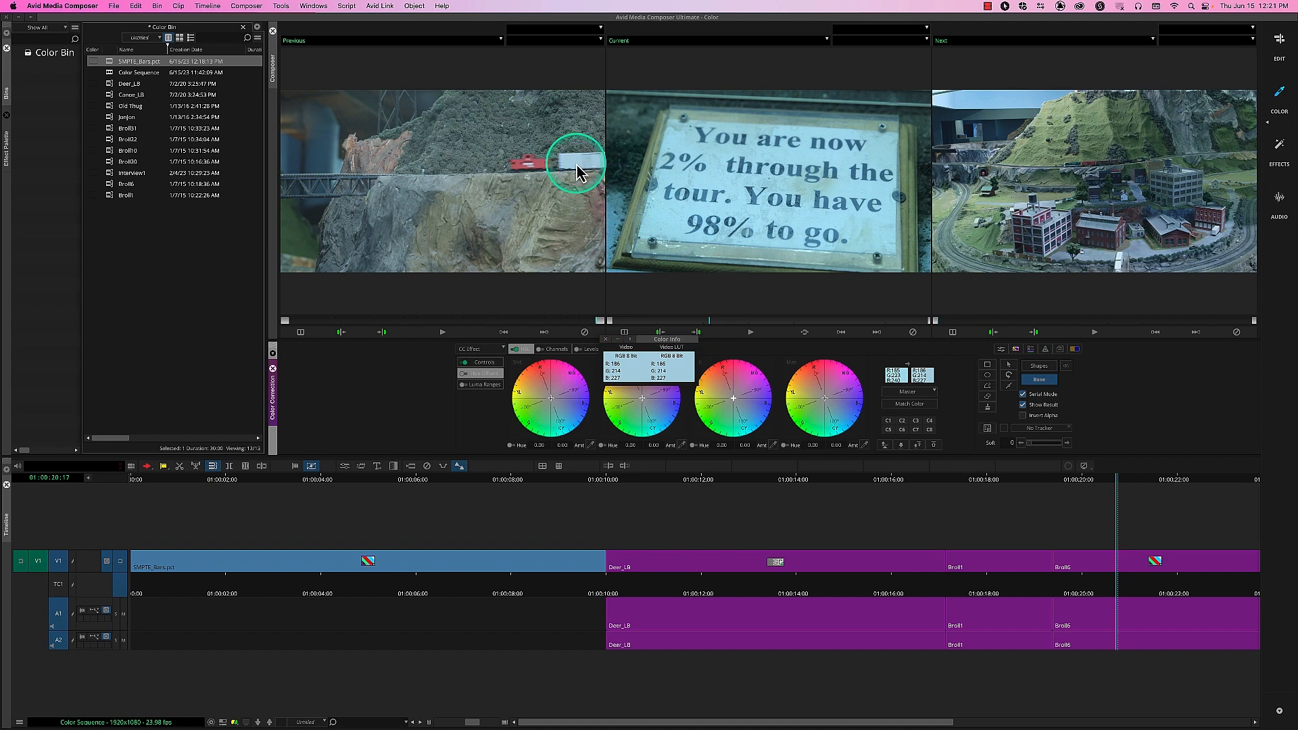
Try matching the sign's white to the train car's color, undo the match, and close the Color Info window
click(905, 407)
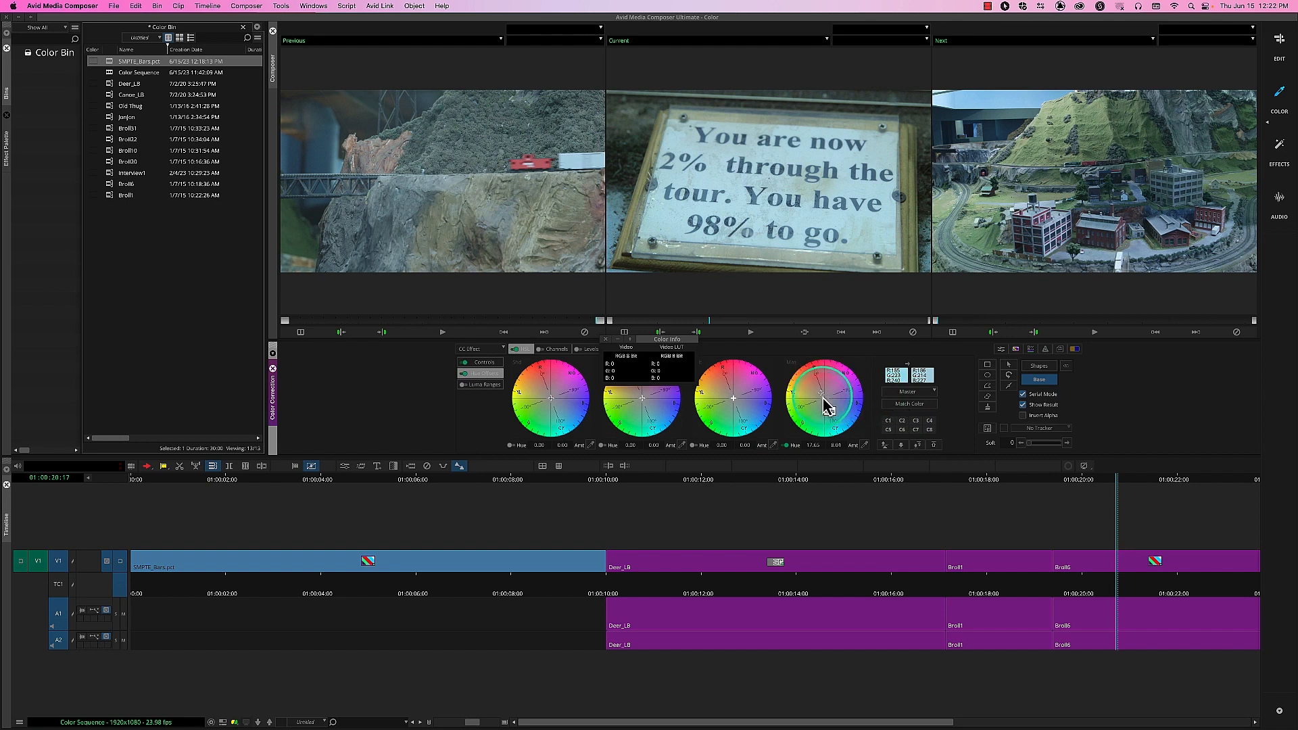
key(super+z)
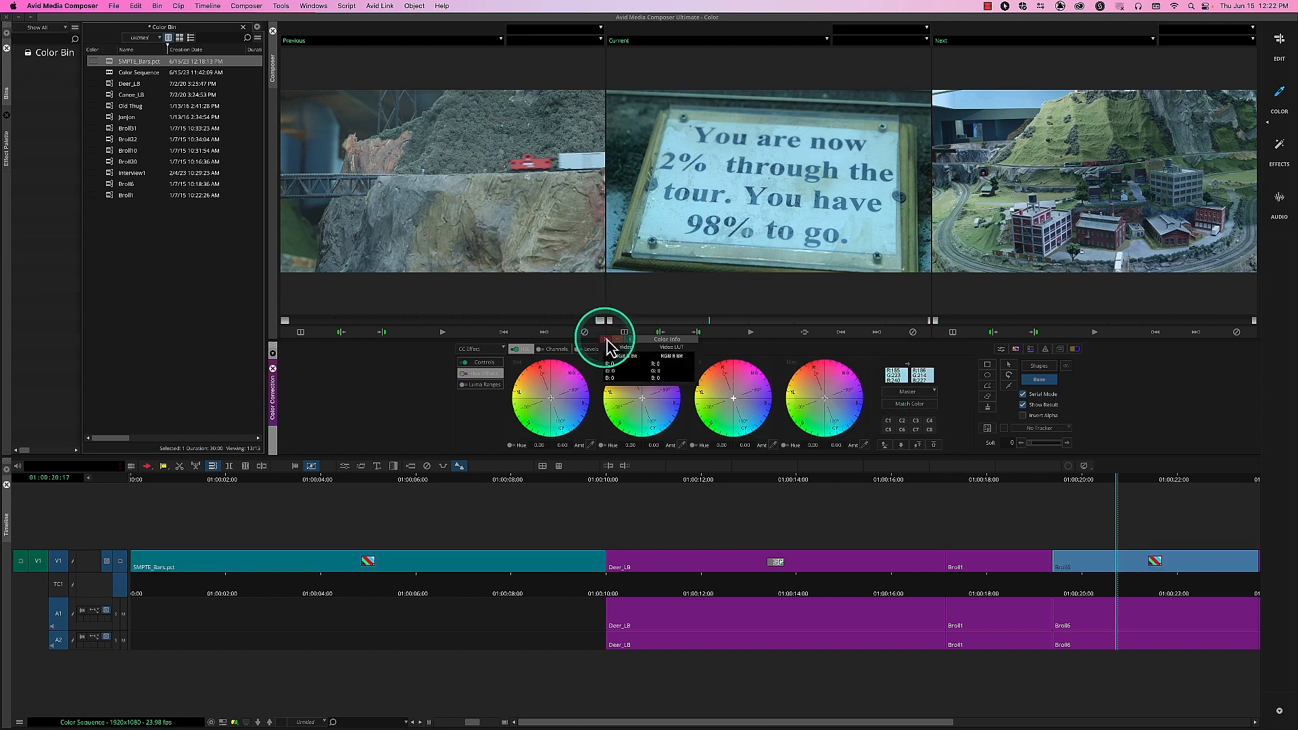
click(607, 340)
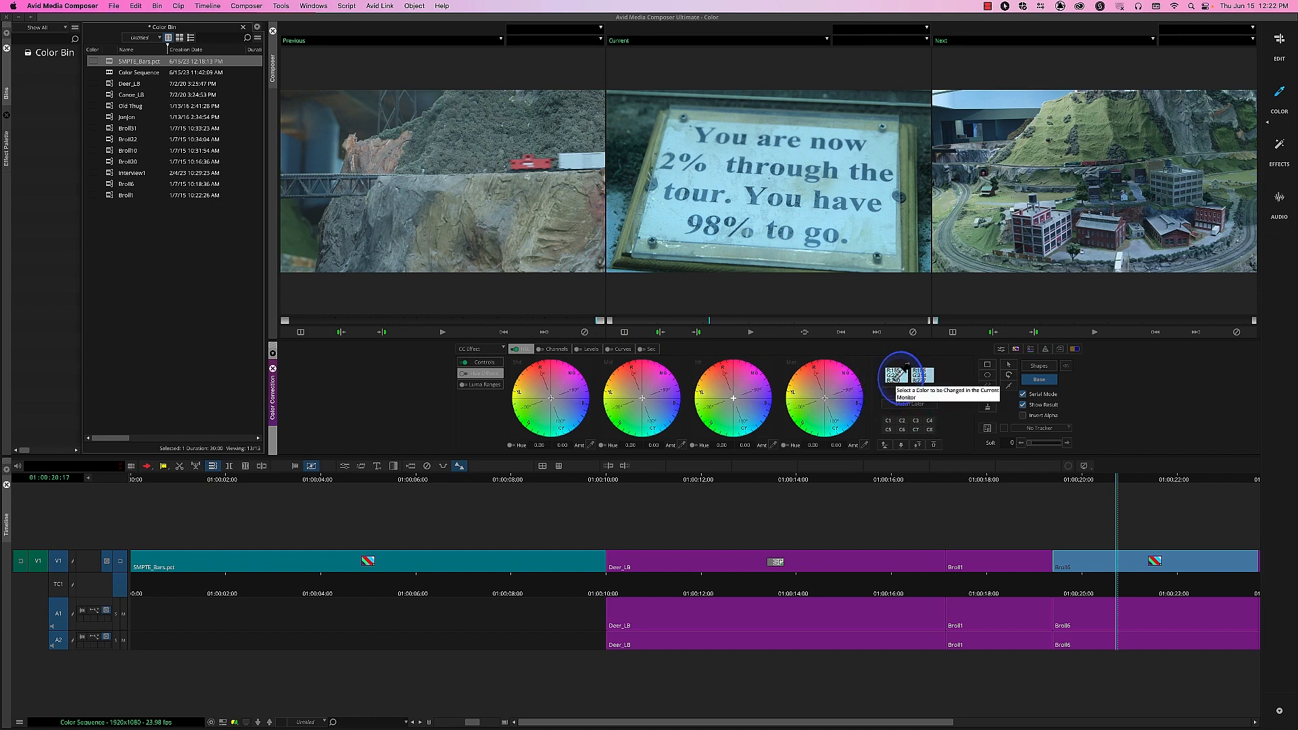
Read the RGB values at several spots on the sign's white board in the Color Info window, then close the window
click(897, 380)
drag(657, 341, 719, 393)
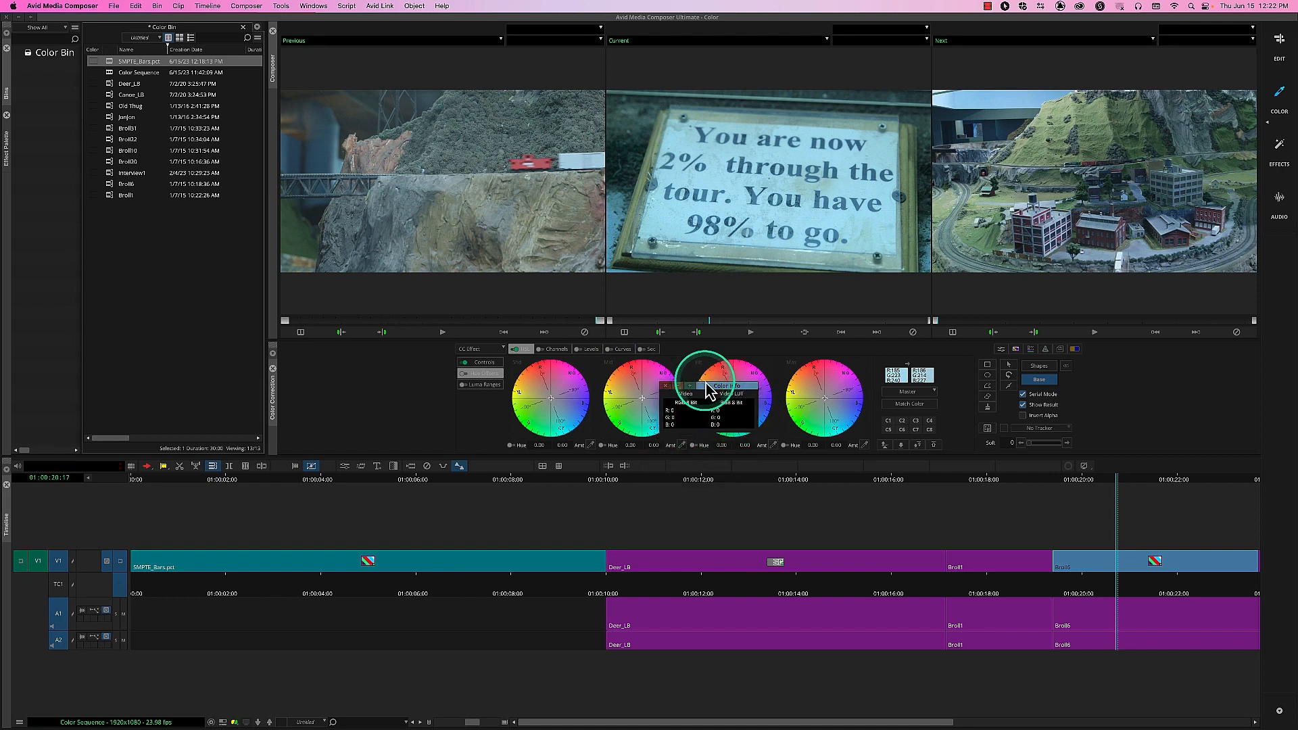
drag(707, 389, 735, 362)
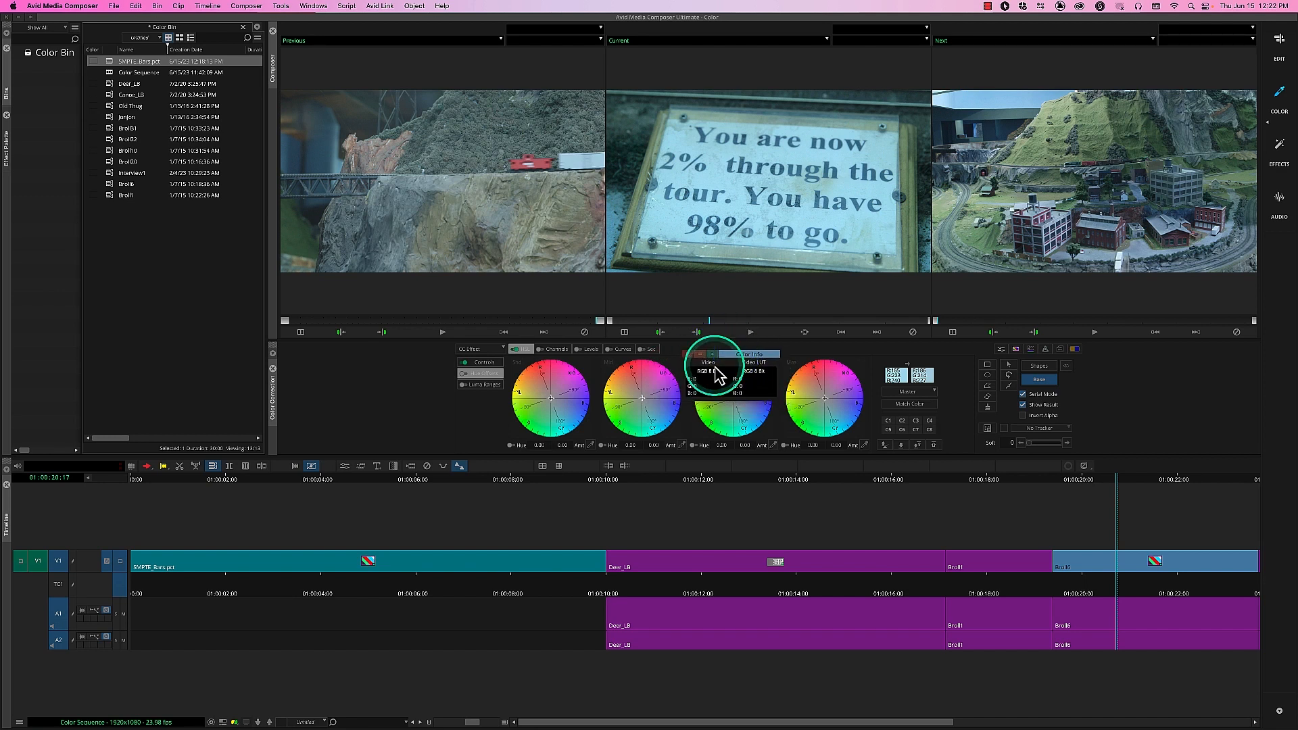
drag(715, 375, 721, 166)
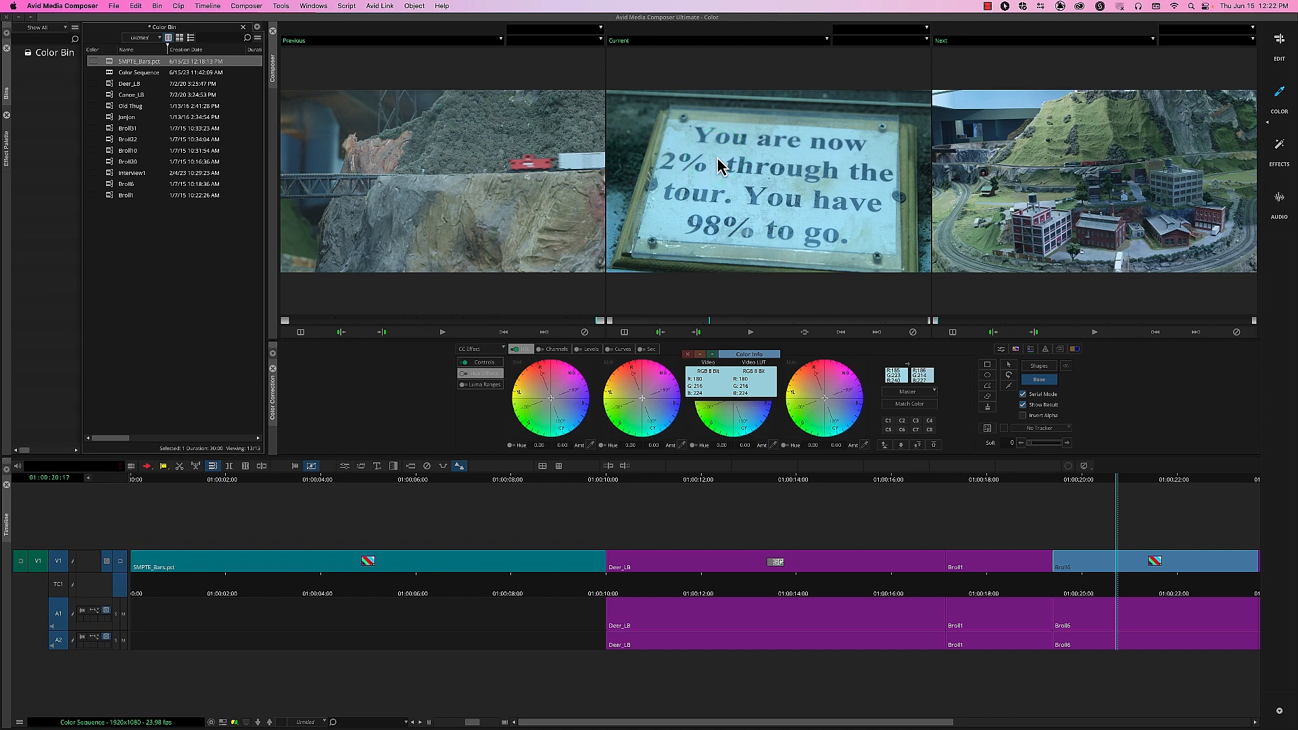
drag(811, 215, 867, 235)
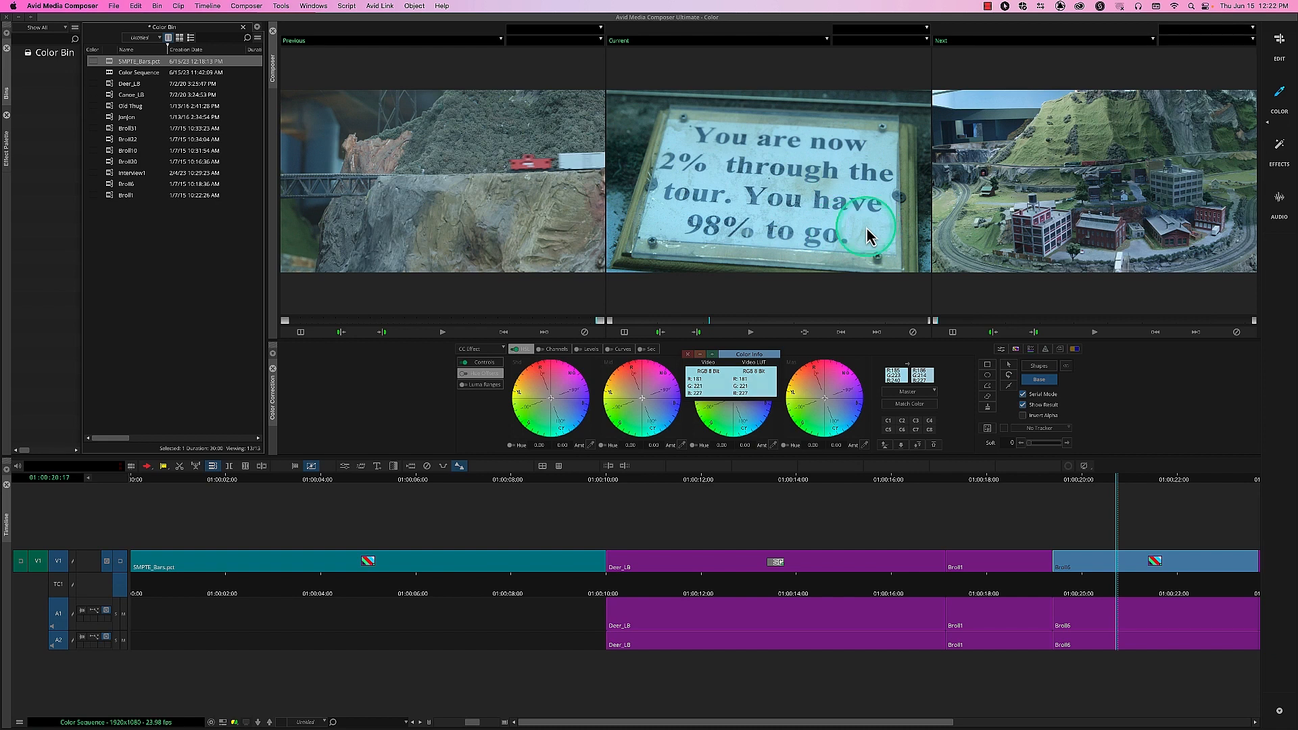
click(867, 227)
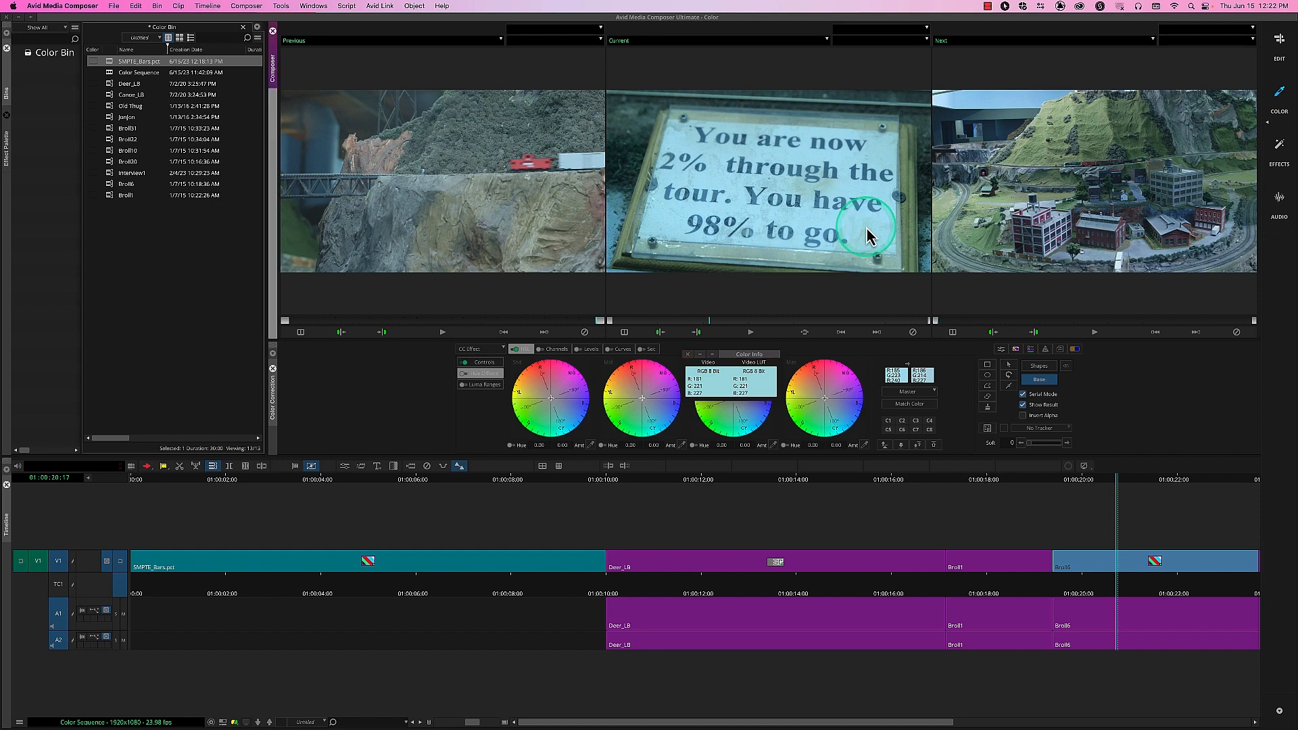
mouse_move(870, 237)
mouse_down()
mouse_move(706, 383)
mouse_move(875, 240)
mouse_up()
drag(744, 184, 720, 181)
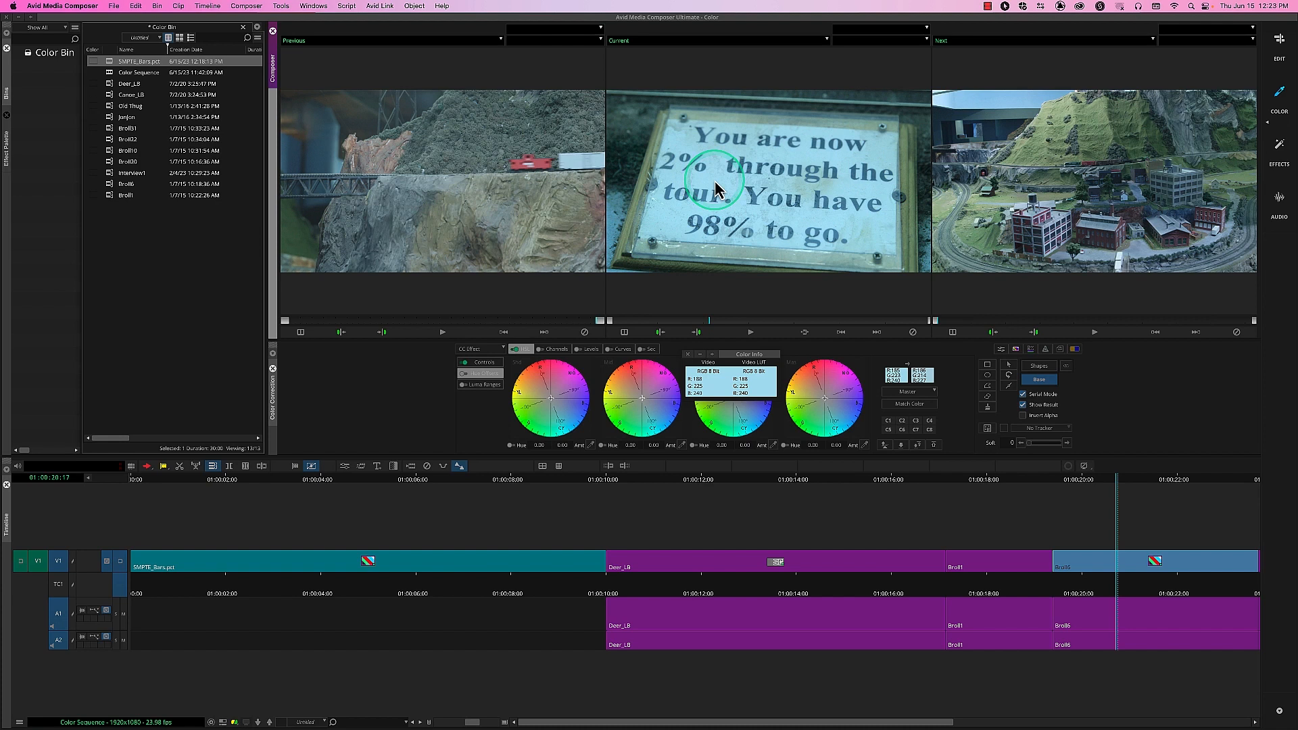
drag(853, 171, 747, 235)
click(688, 355)
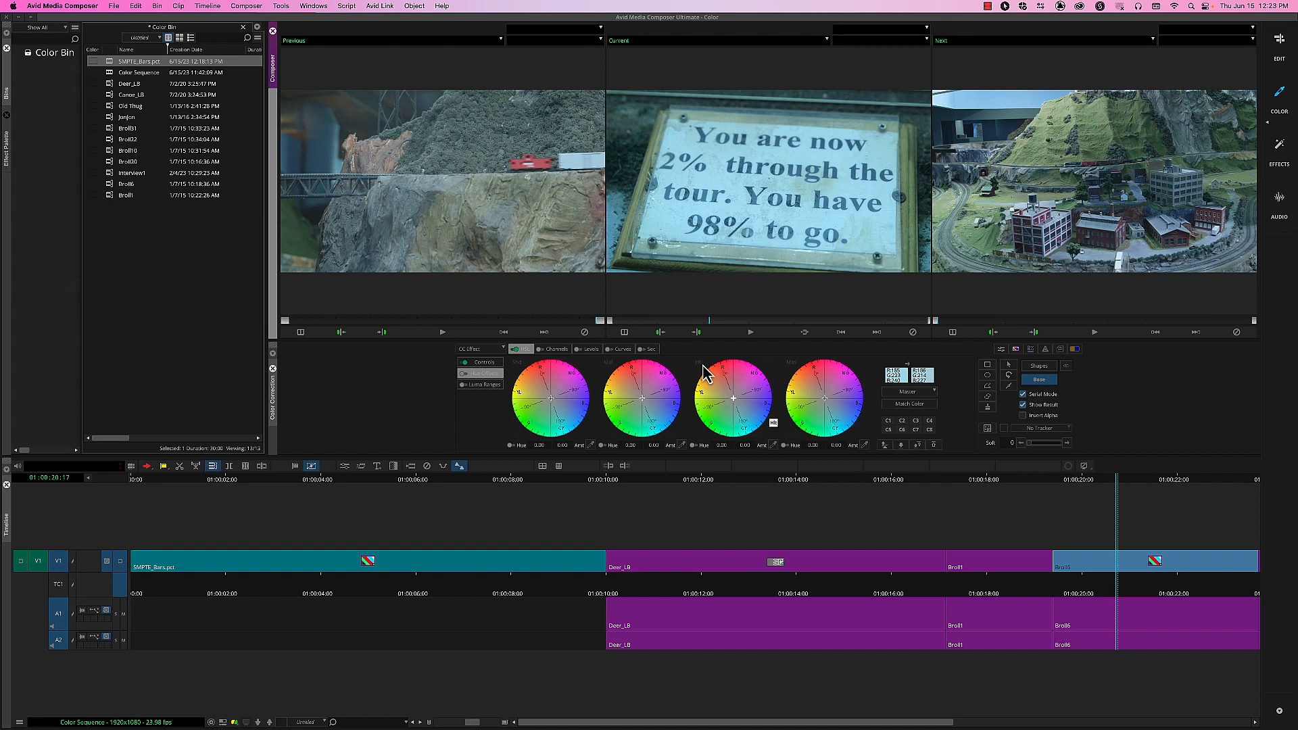
Pull the highlight hue offset toward red to an amount of about 16.6, checking the sign's white in the Color Info window
click(735, 408)
mouse_move(735, 407)
mouse_down()
mouse_move(721, 376)
mouse_move(728, 391)
mouse_up()
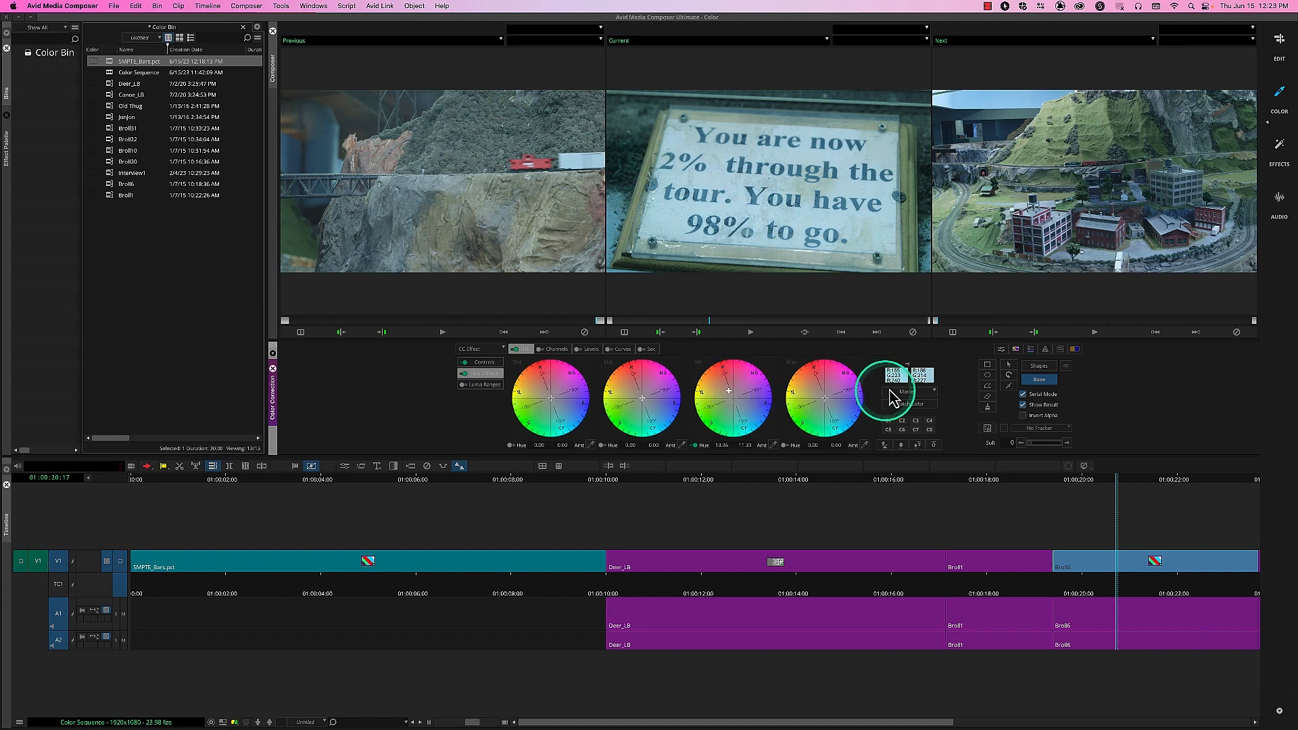
drag(907, 368, 805, 226)
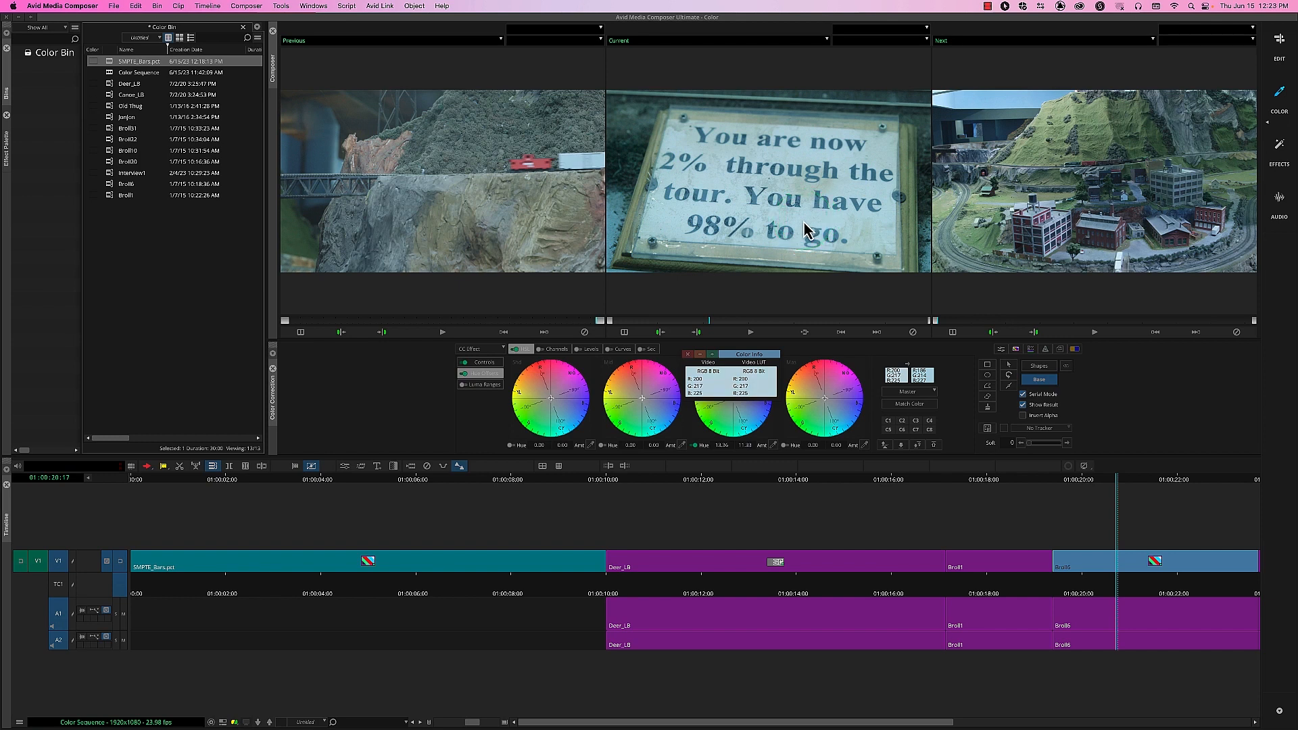
mouse_move(697, 338)
mouse_down()
mouse_move(686, 351)
mouse_move(733, 413)
mouse_move(690, 351)
mouse_up()
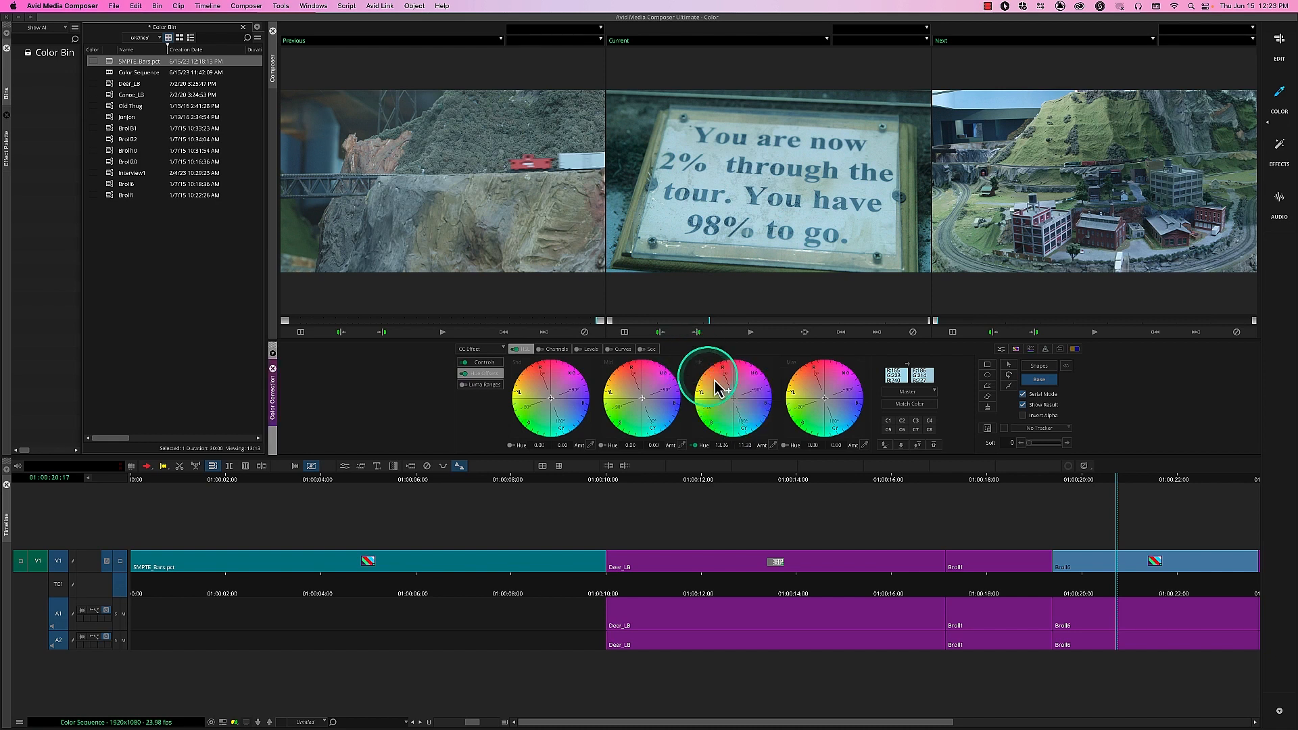
drag(732, 400, 729, 396)
click(903, 379)
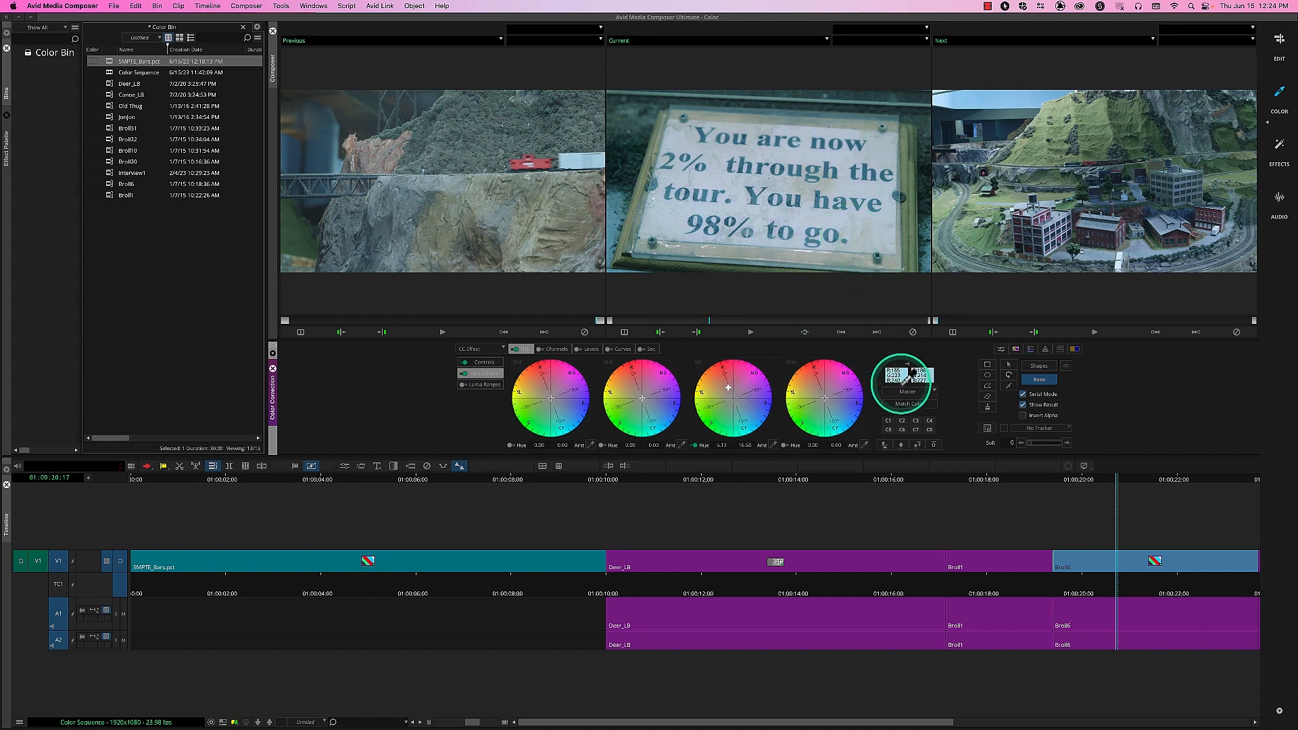
drag(903, 379, 857, 237)
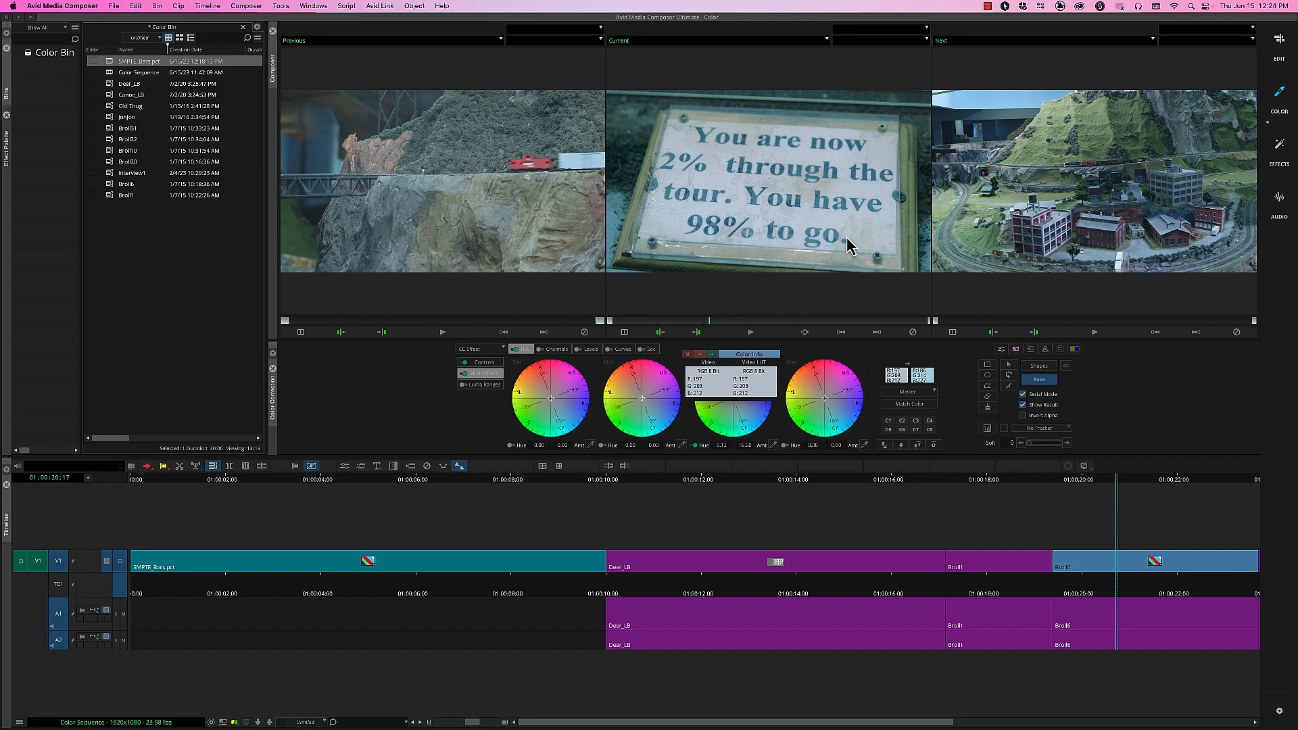
drag(740, 347, 714, 470)
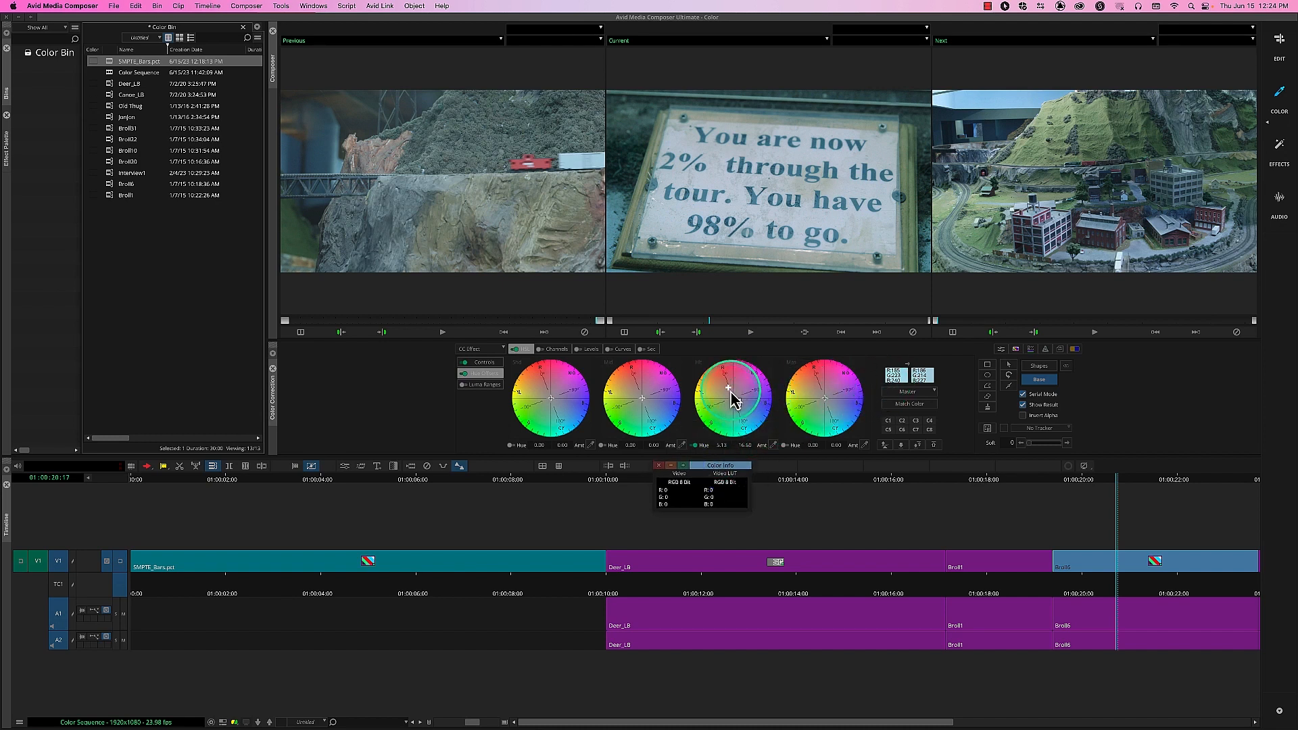
Fine-tune the highlight hue offset to an amount of about 19.6, using the Color Info readings to neutralize the sign's white
drag(732, 387, 731, 389)
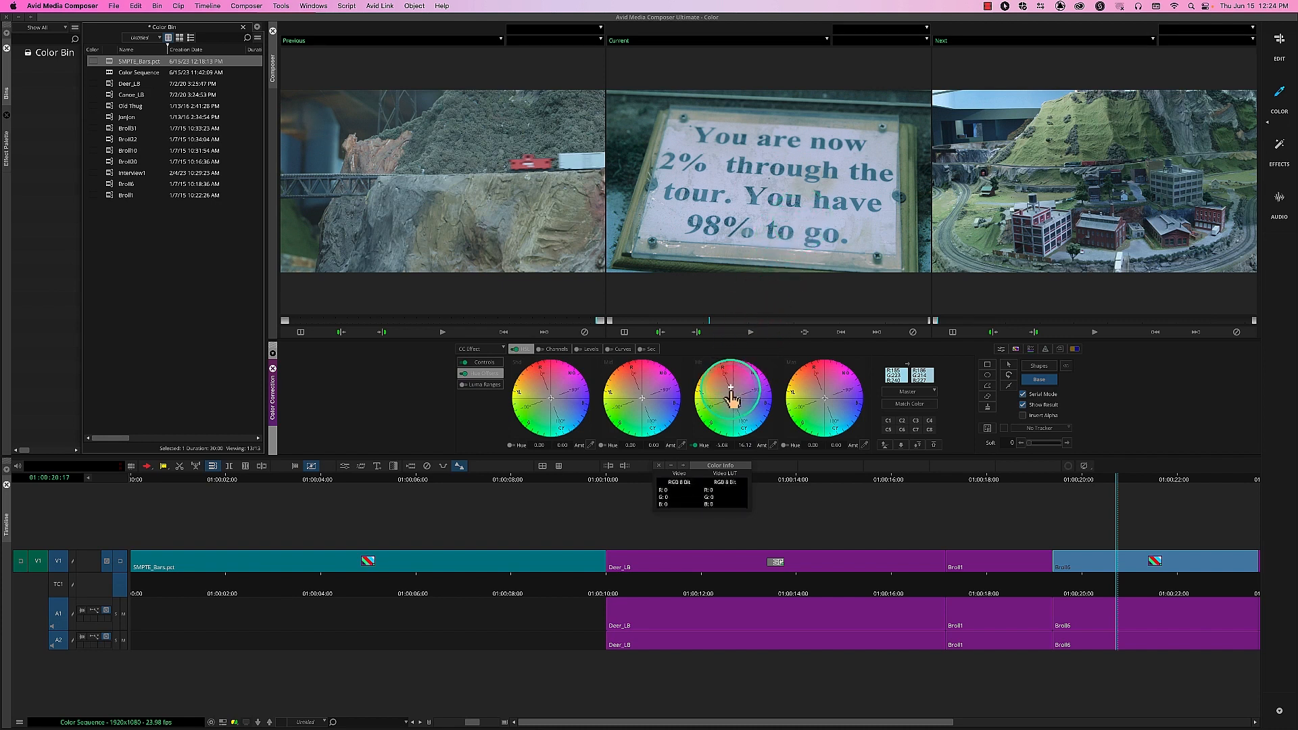
drag(733, 399, 731, 399)
click(798, 217)
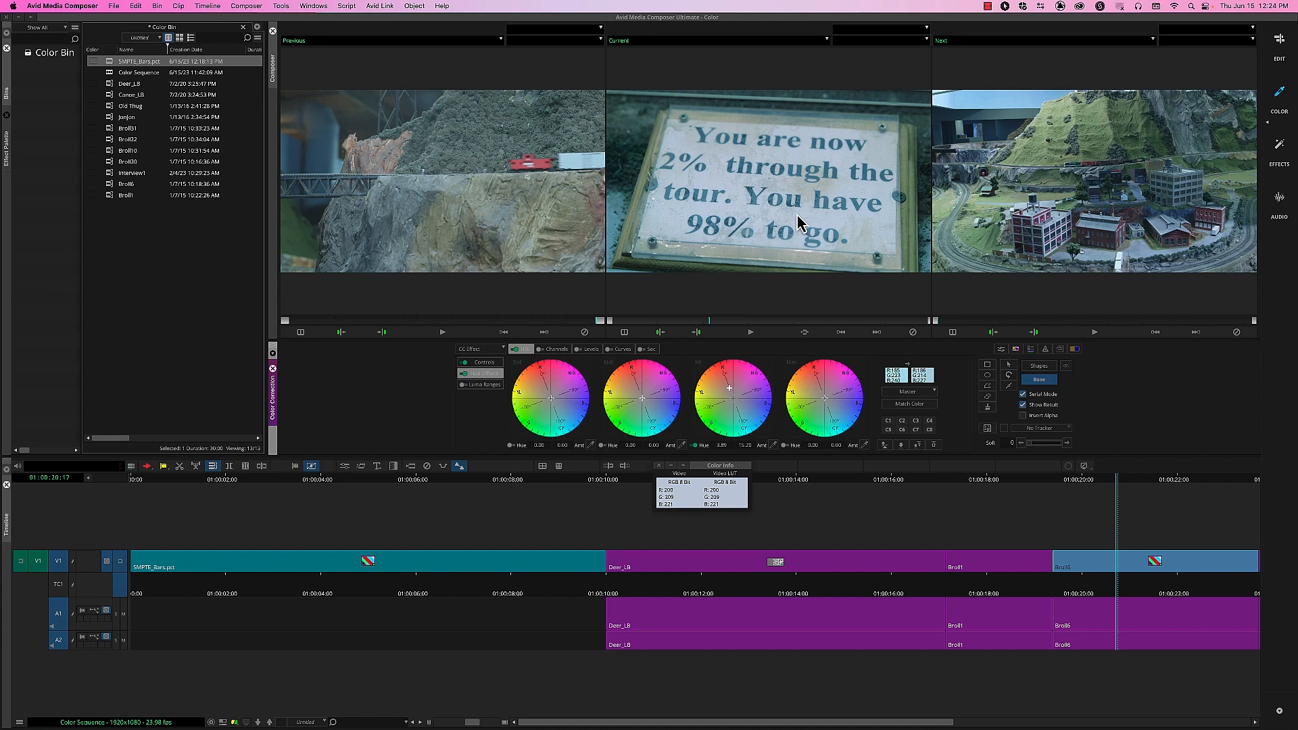
click(802, 218)
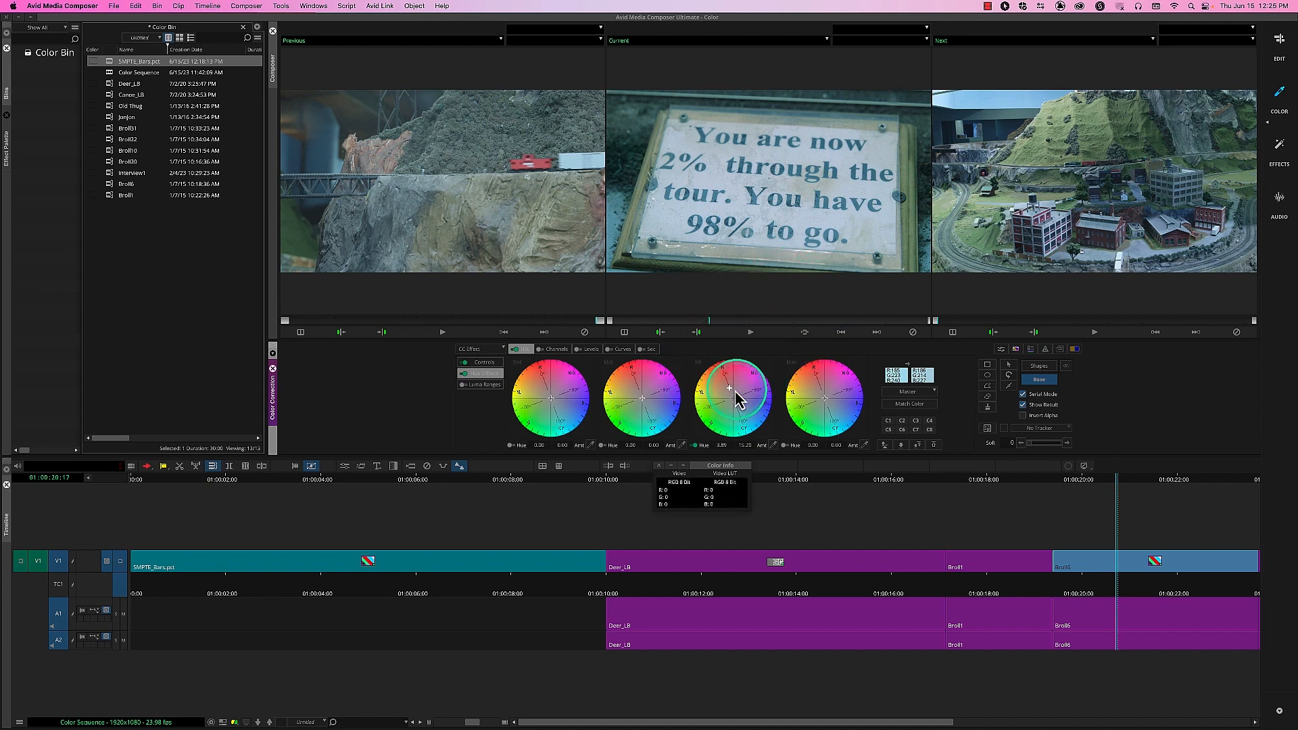
drag(731, 398, 728, 393)
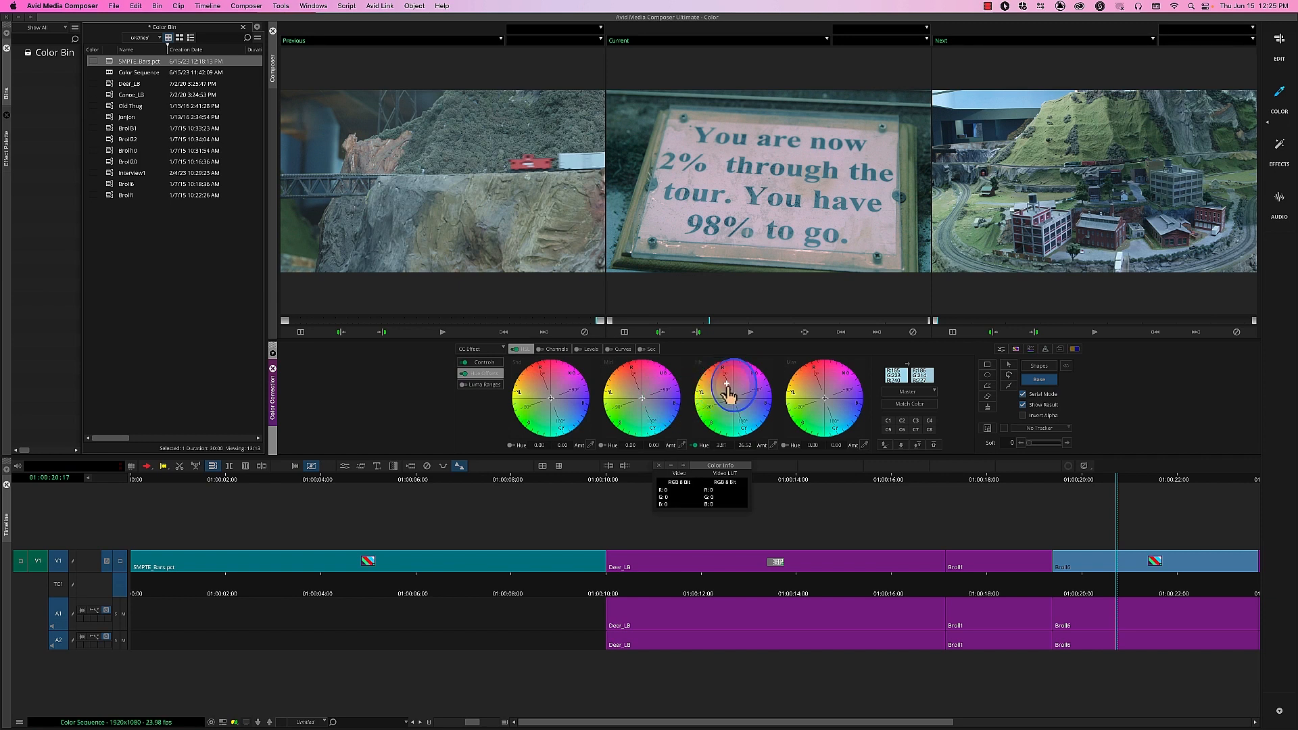
drag(728, 387, 731, 390)
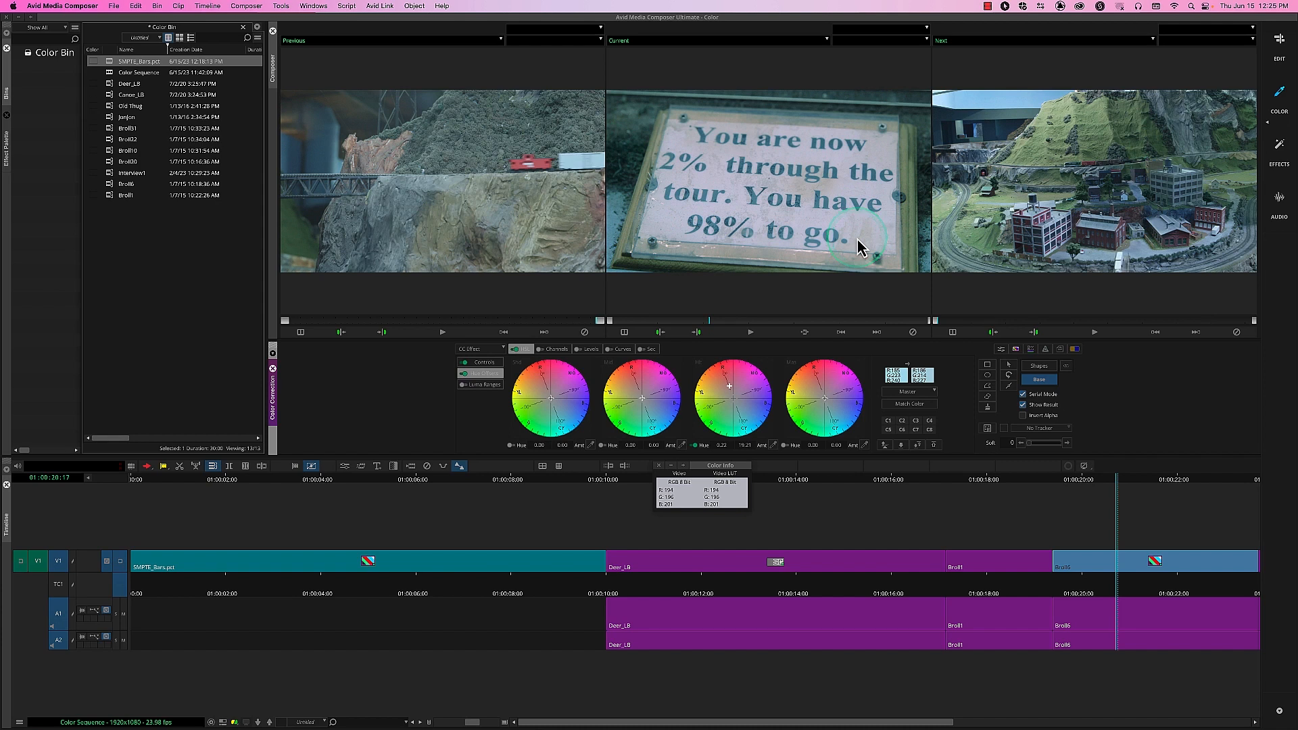
click(731, 392)
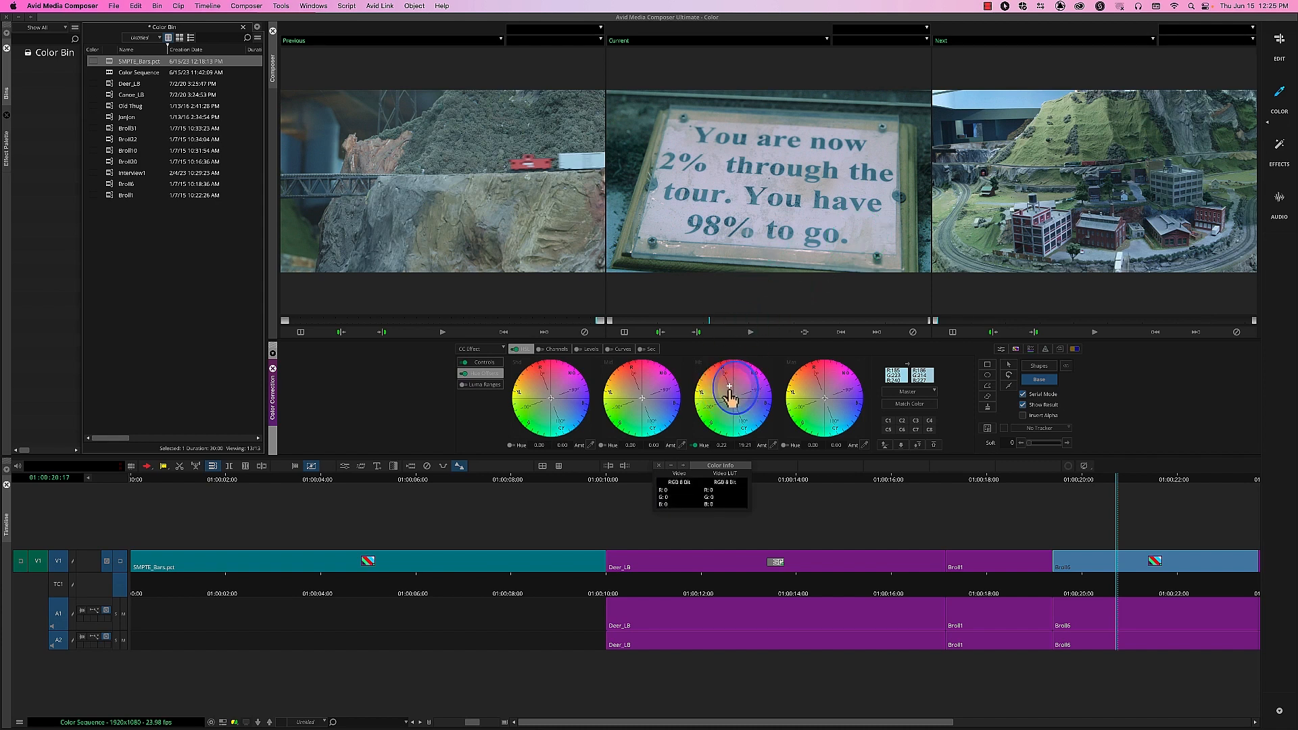
drag(730, 392, 729, 393)
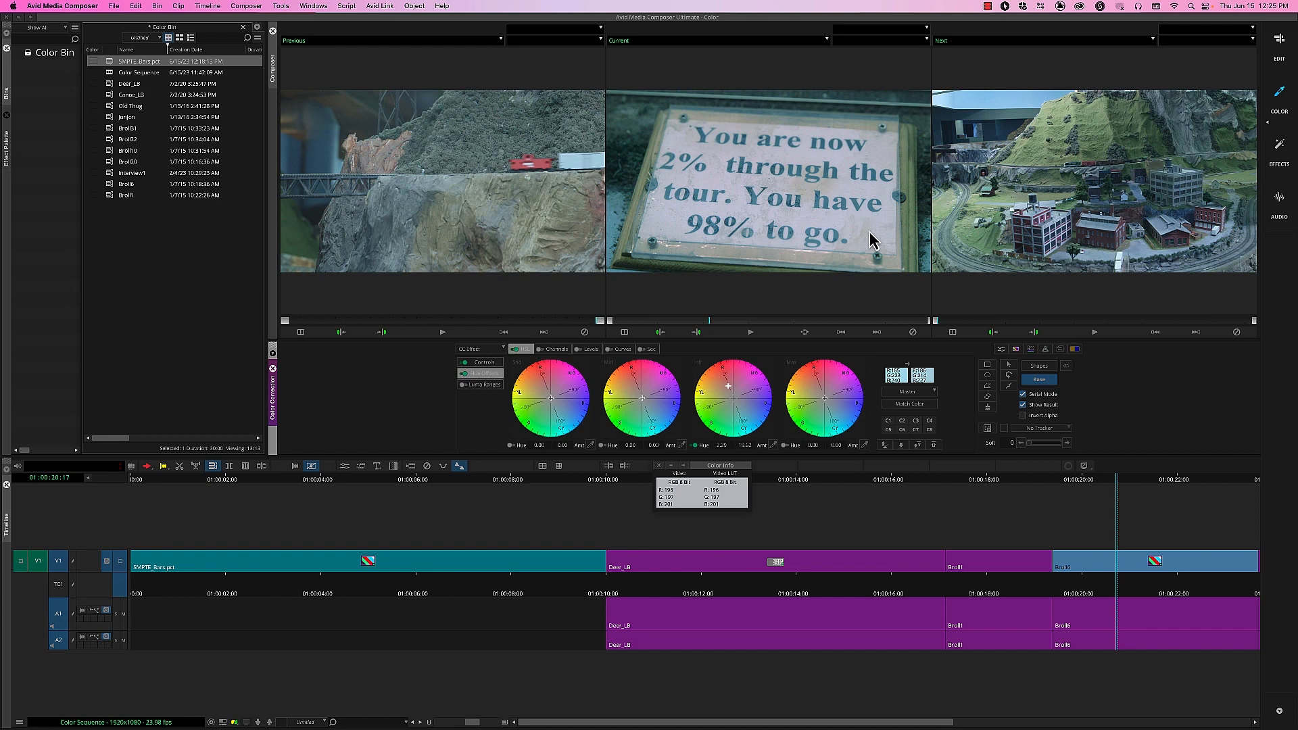
Close the Color Info window and toggle the highlight hue offset repeatedly to compare before and after, leaving it disabled
drag(718, 465, 717, 472)
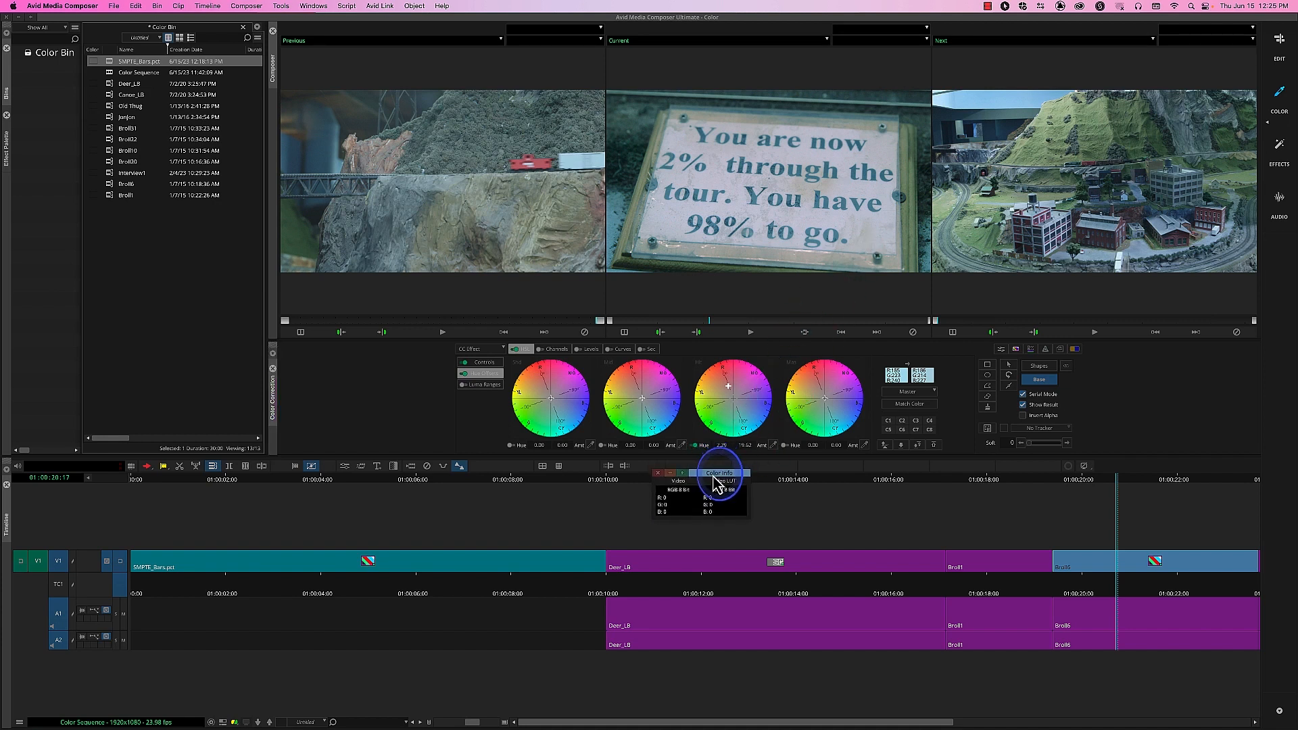
click(659, 473)
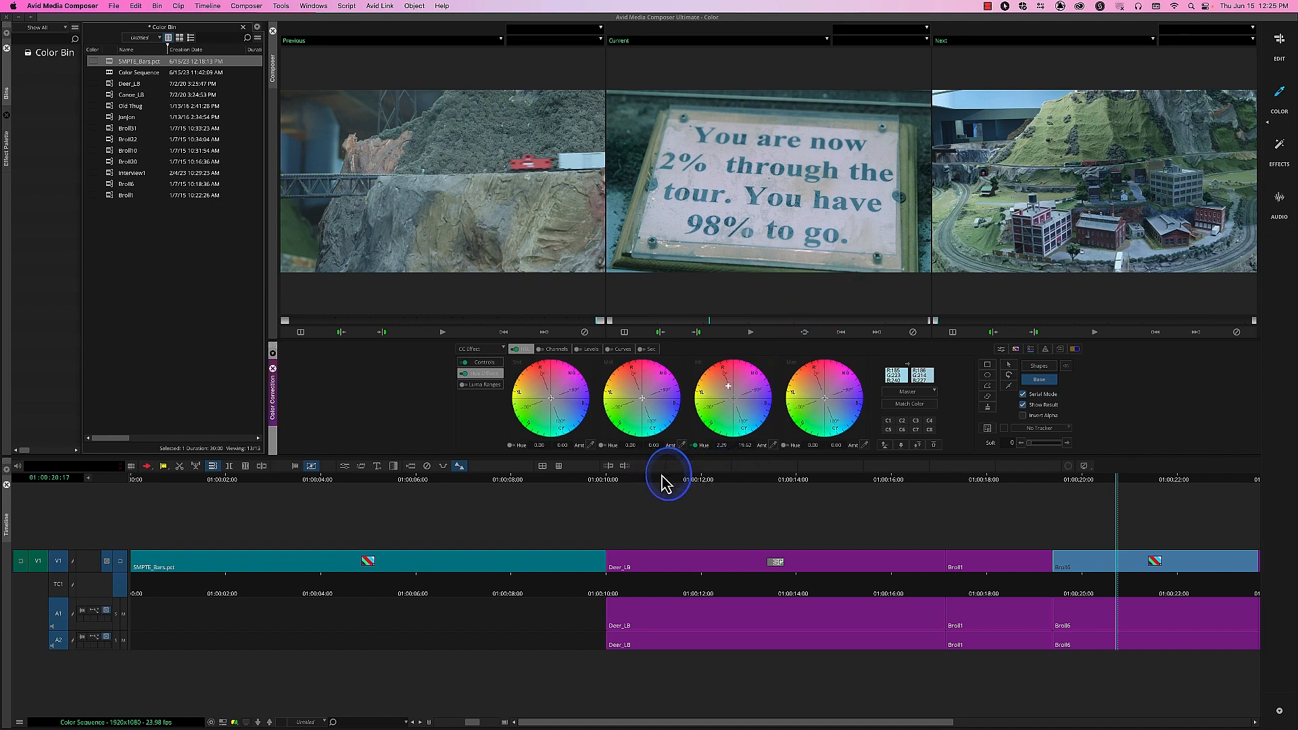
click(697, 446)
click(697, 447)
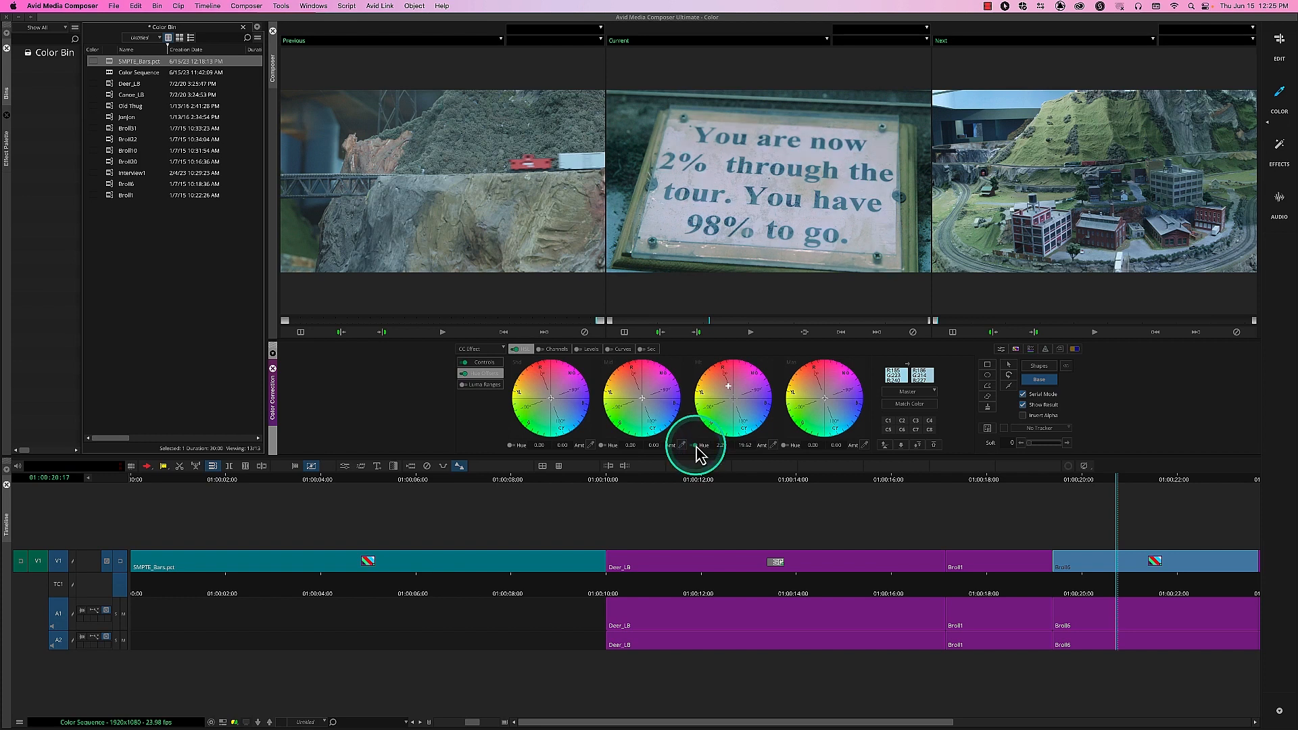
click(697, 446)
click(696, 447)
click(697, 447)
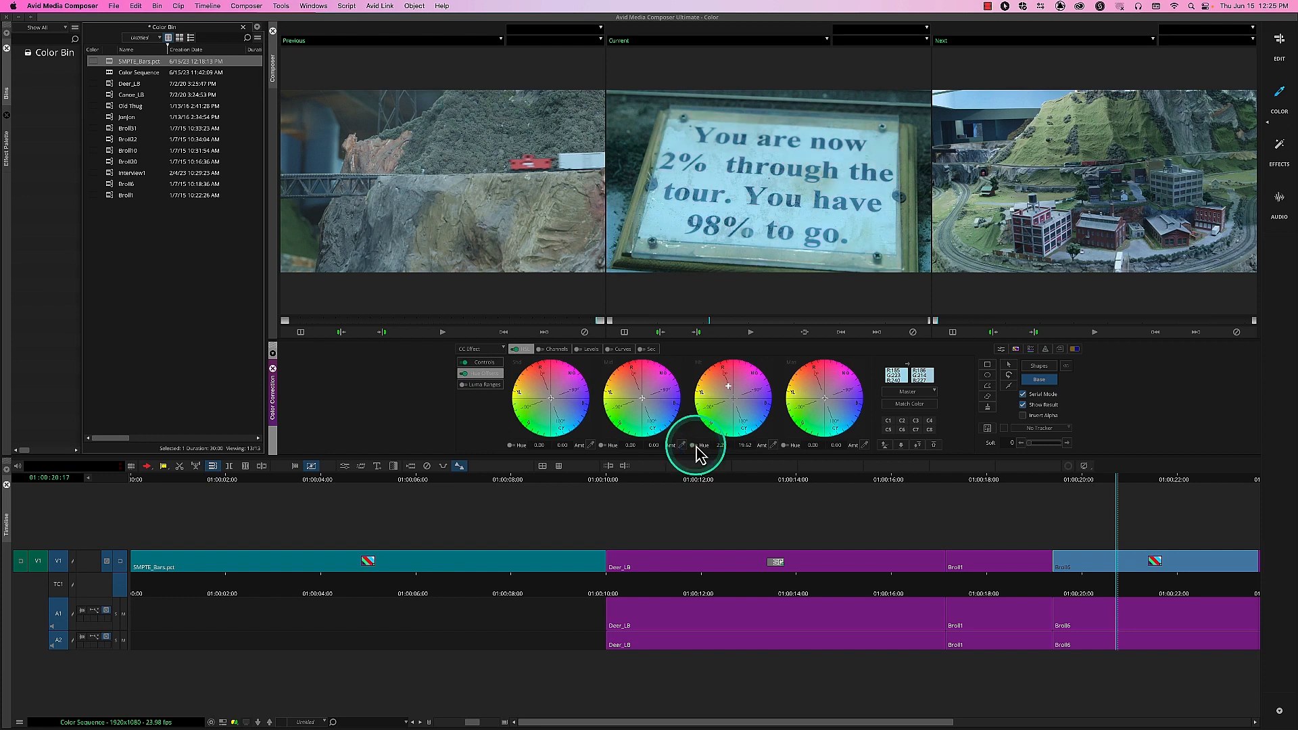
click(696, 446)
click(697, 447)
click(696, 447)
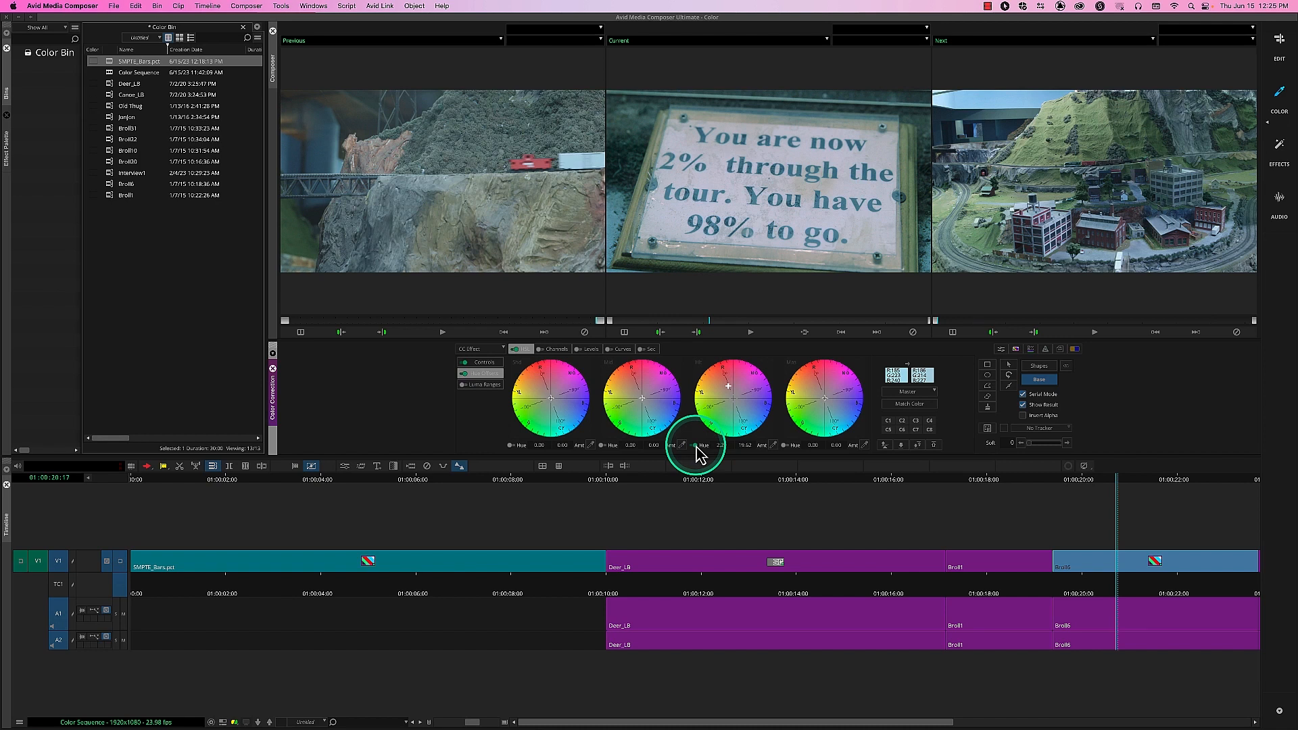
click(696, 446)
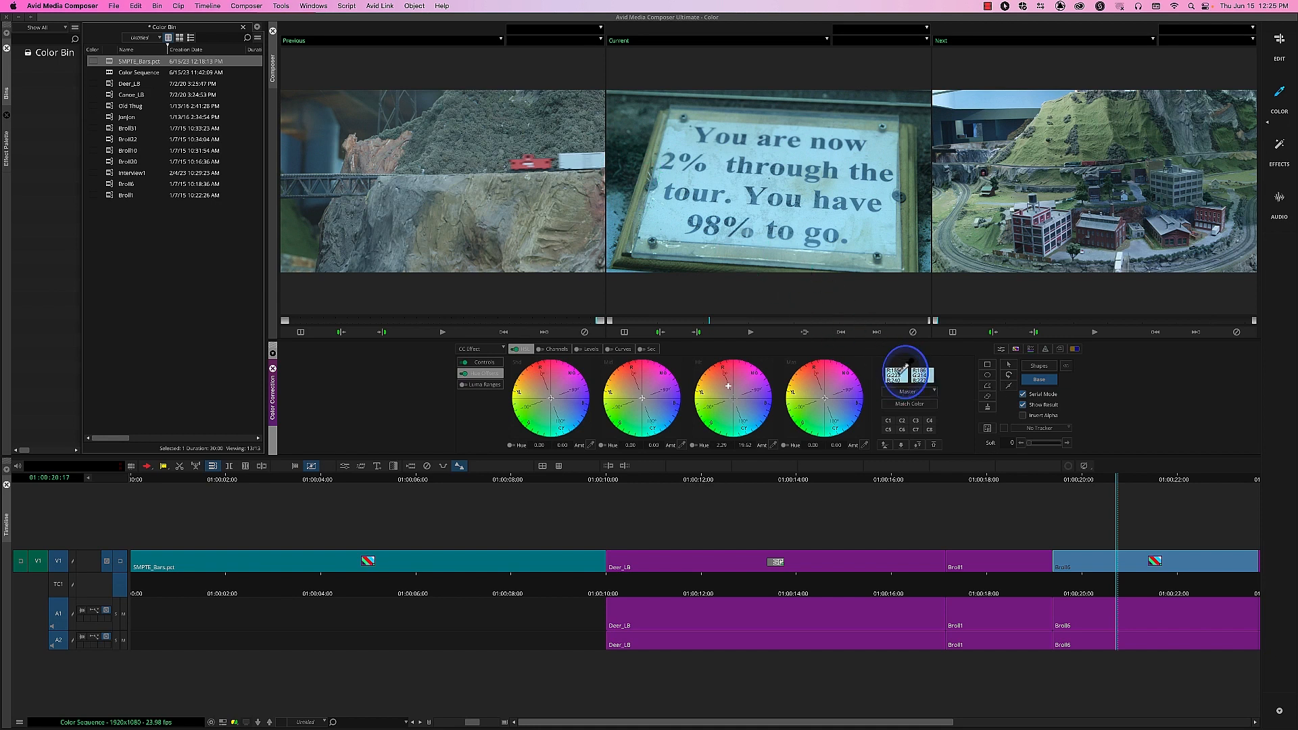
Pull the shadow hue offset toward red, raise its amount, and check the dark areas around the sign in the Color Info window
drag(905, 369, 551, 402)
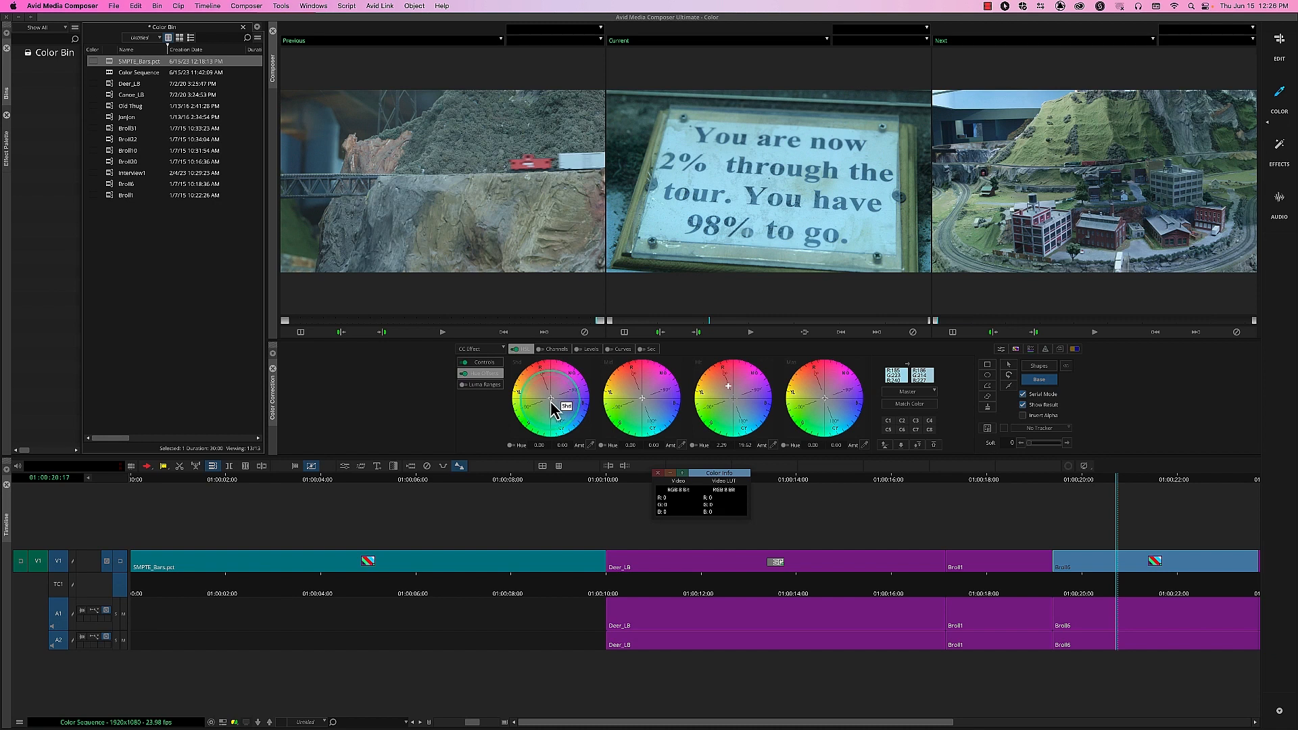
click(551, 400)
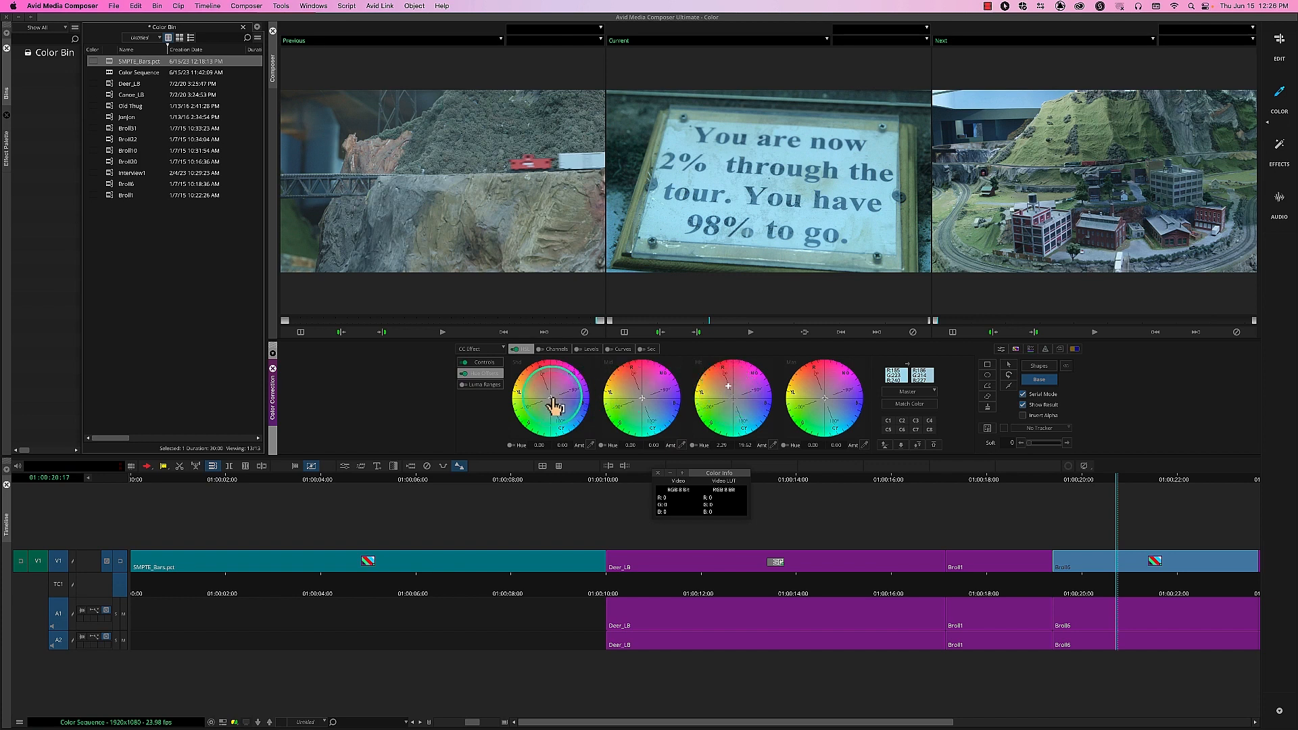
drag(549, 399, 546, 392)
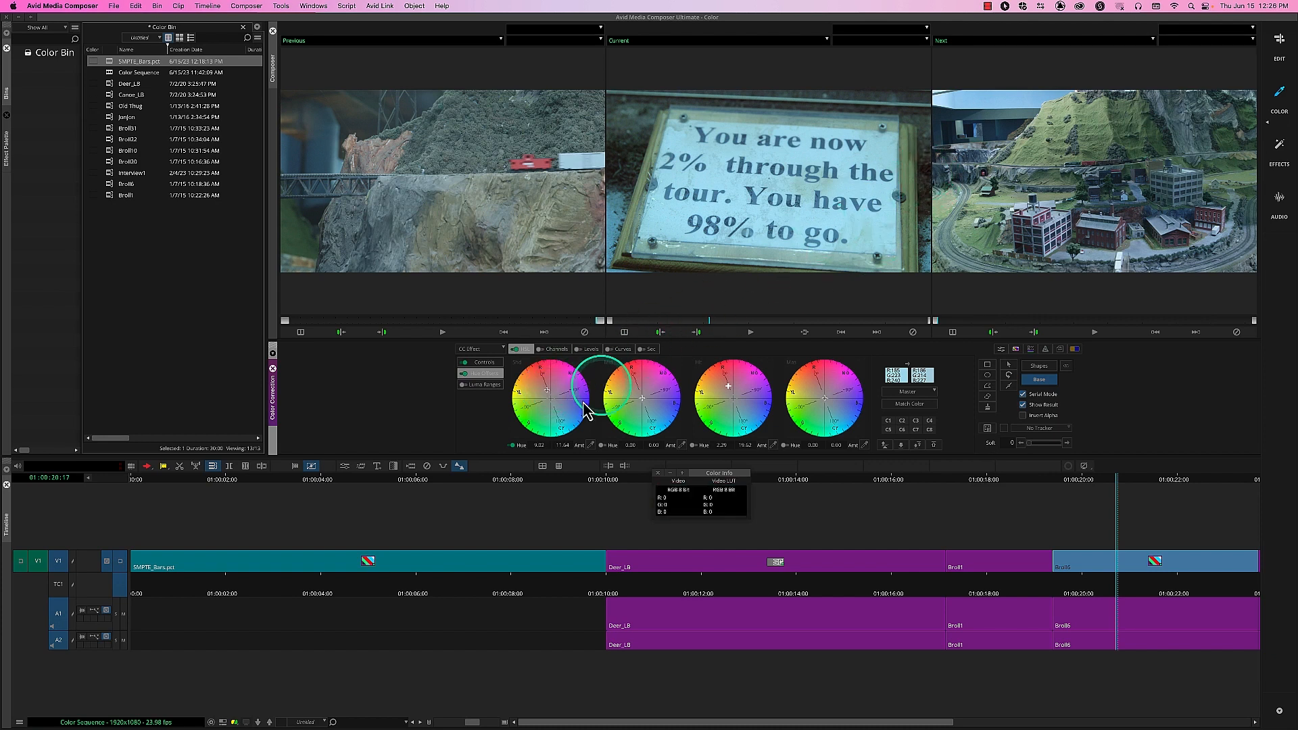
drag(547, 394, 549, 402)
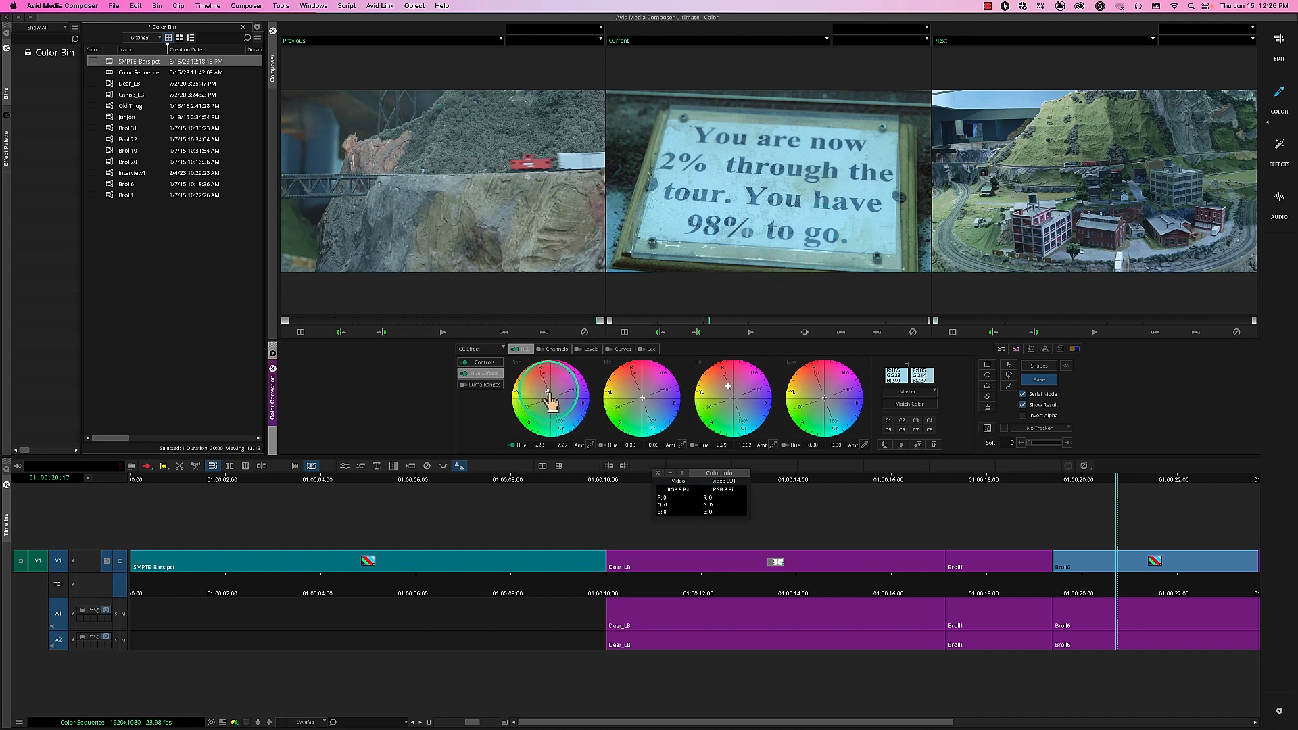
drag(550, 401, 545, 397)
drag(549, 393, 547, 393)
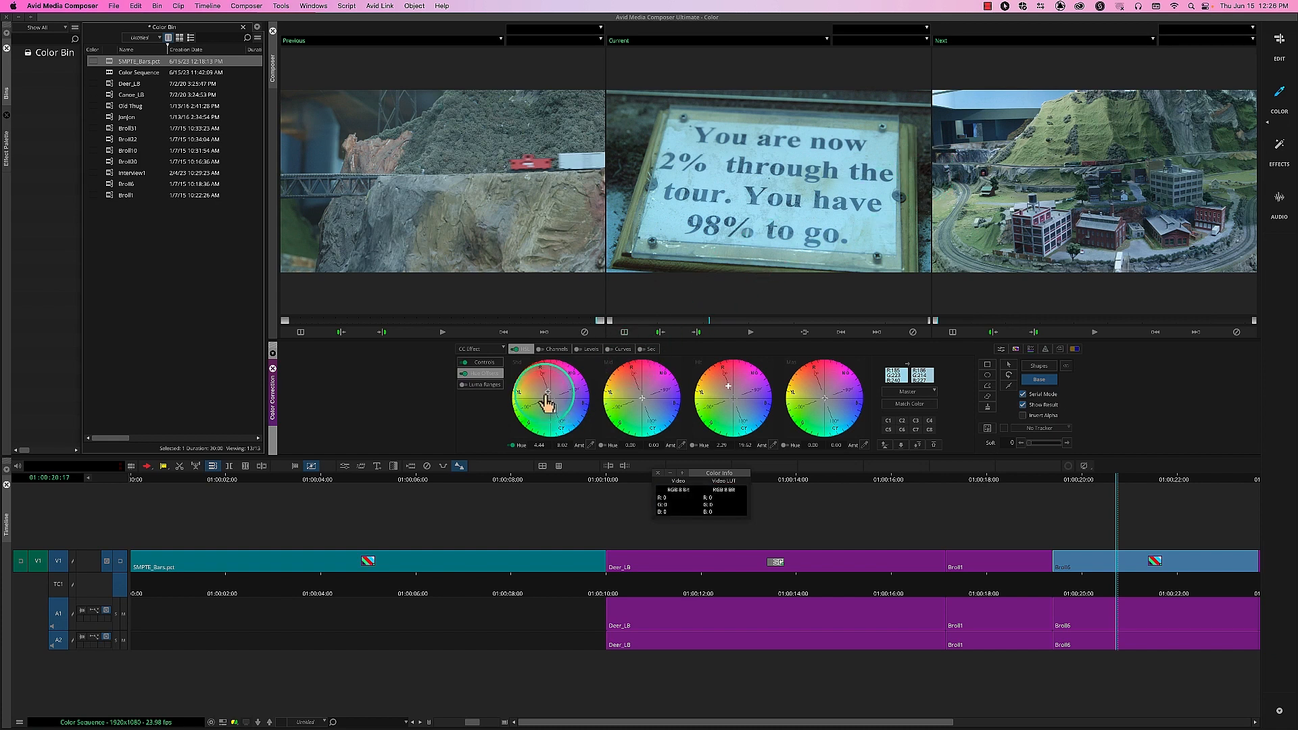
click(557, 444)
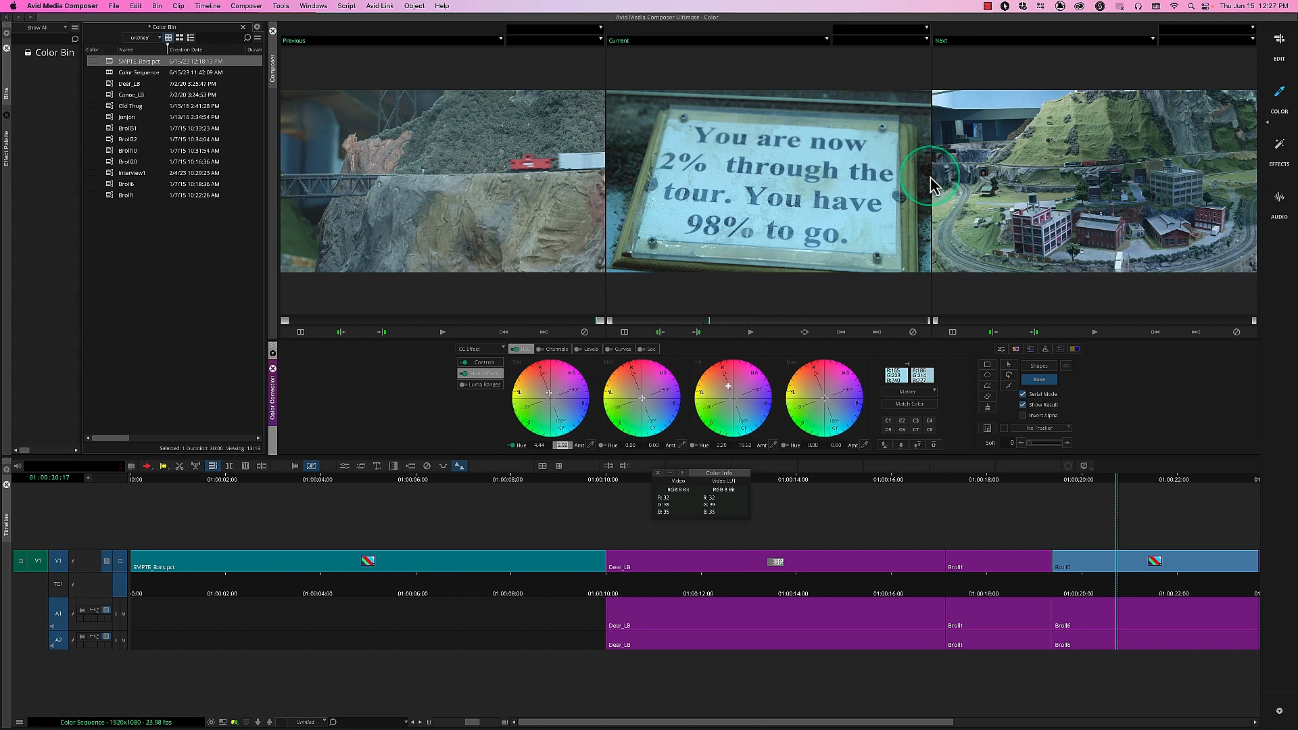
click(625, 163)
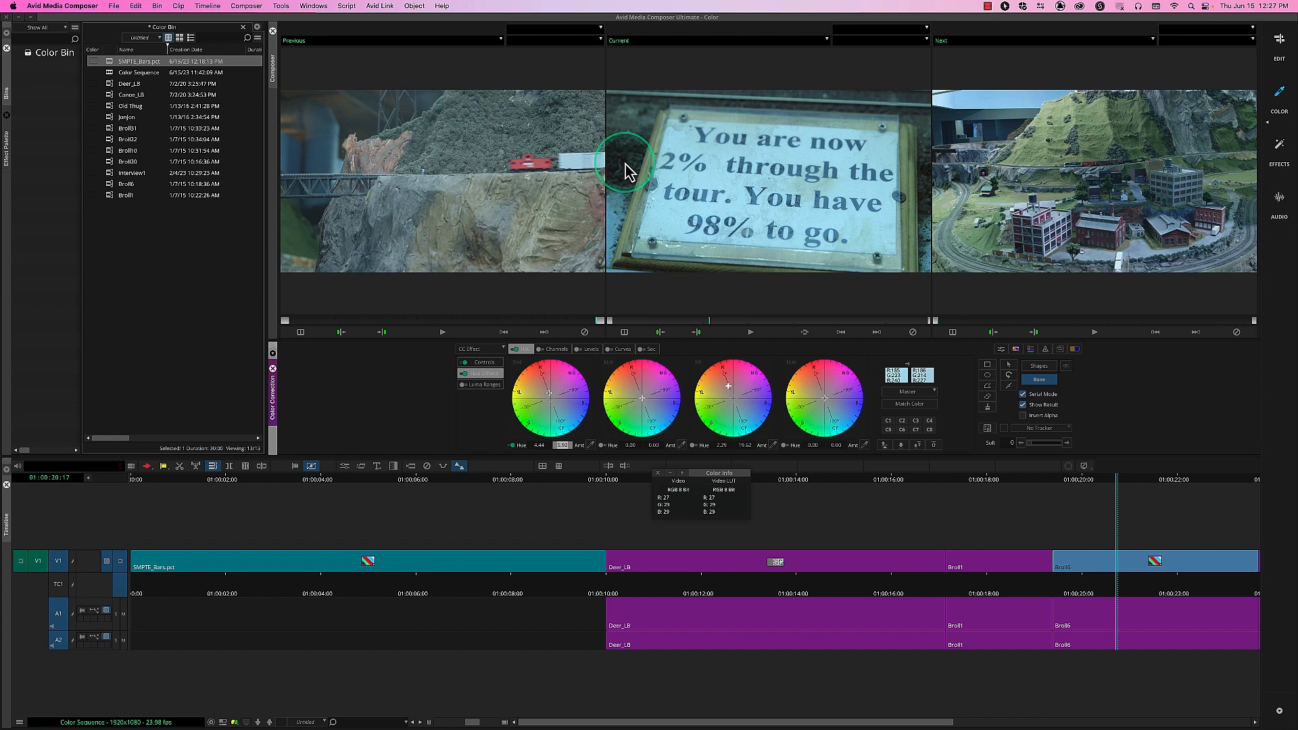
click(838, 353)
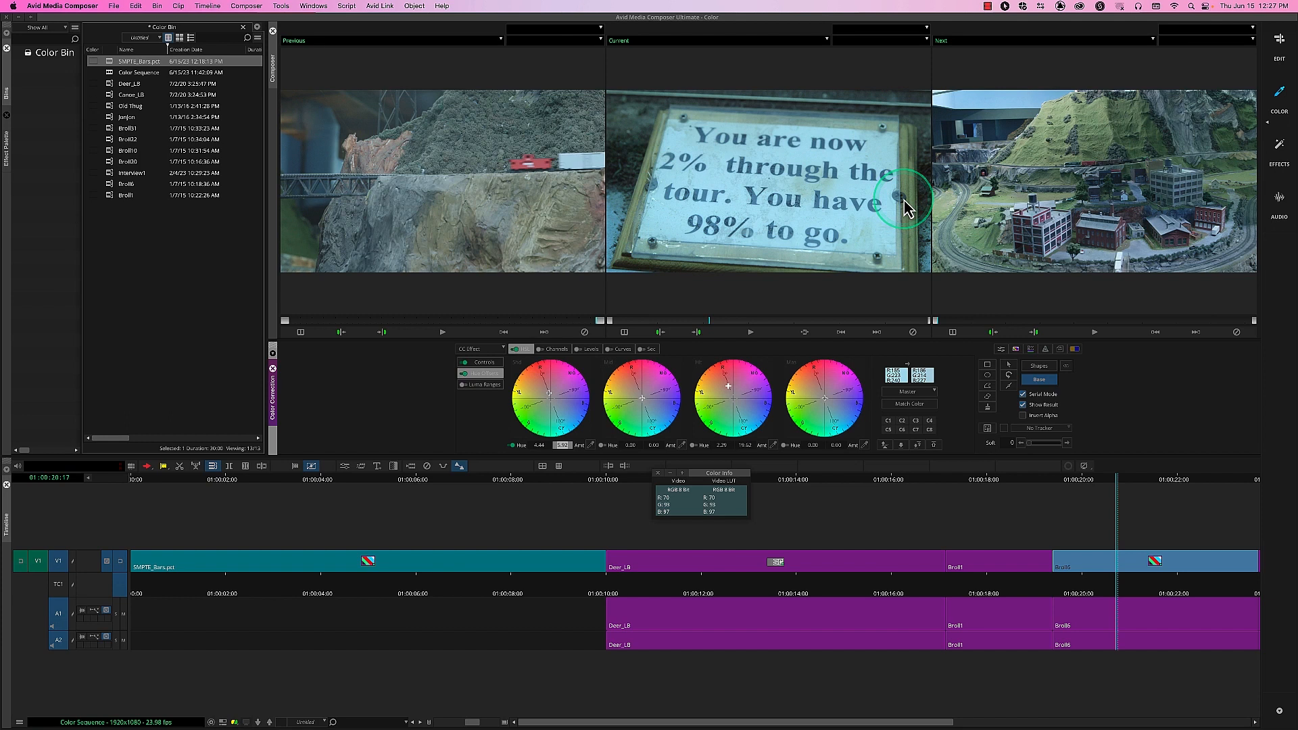
drag(905, 209, 881, 263)
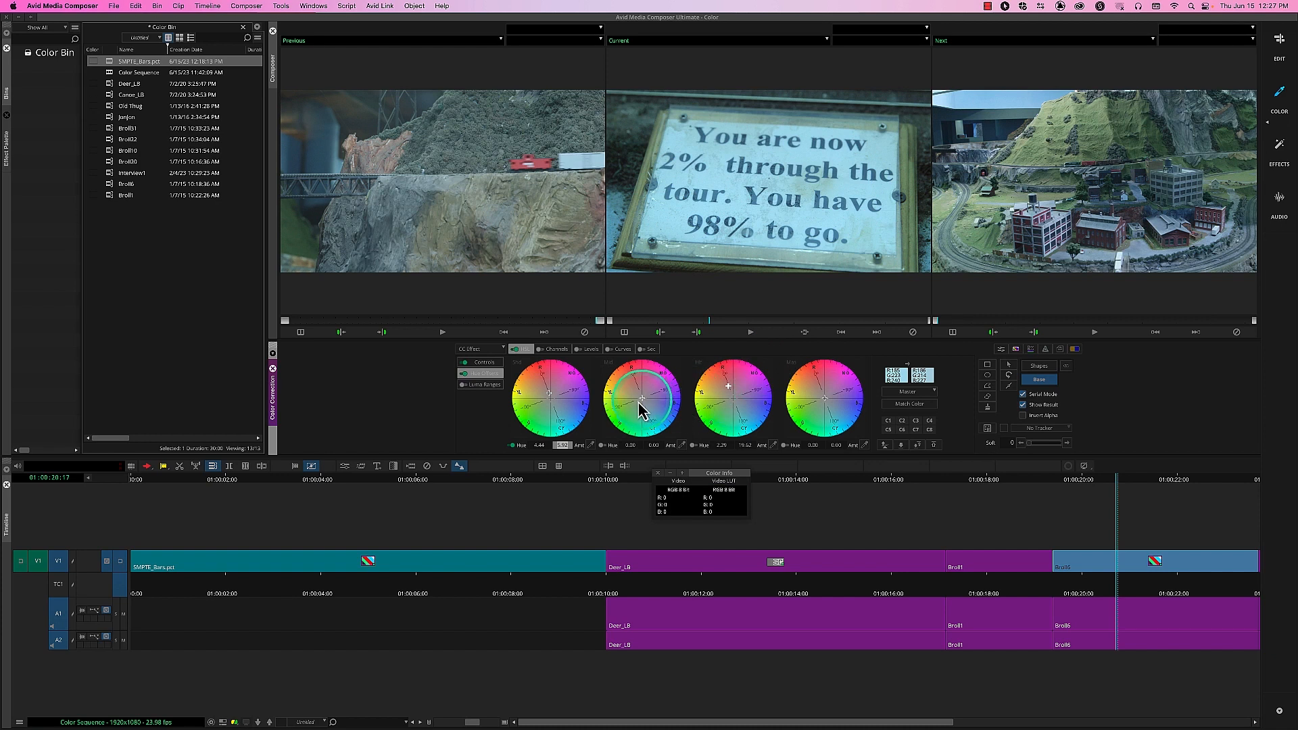
Pull the midtone hue offset toward red to an amount of about 16.7, checking a dark spot at the sign's edge in Color Info
drag(643, 407, 639, 395)
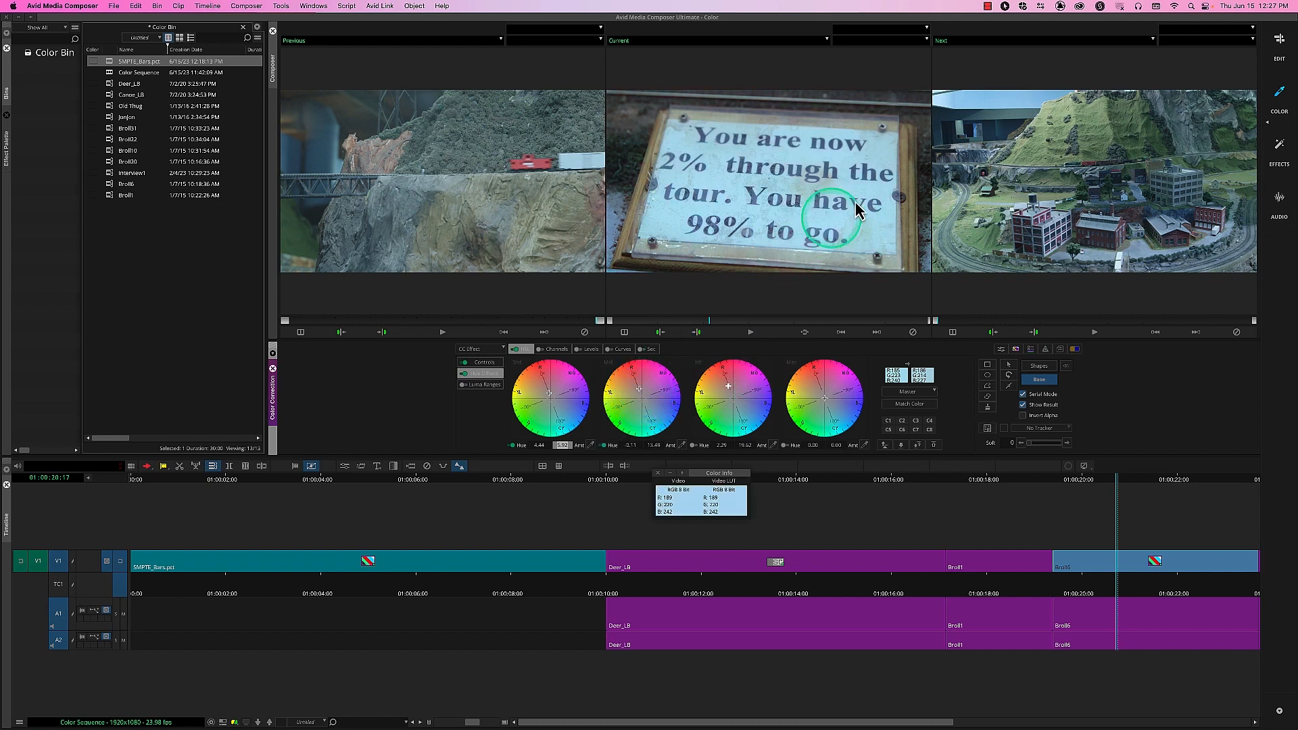
drag(906, 202, 898, 200)
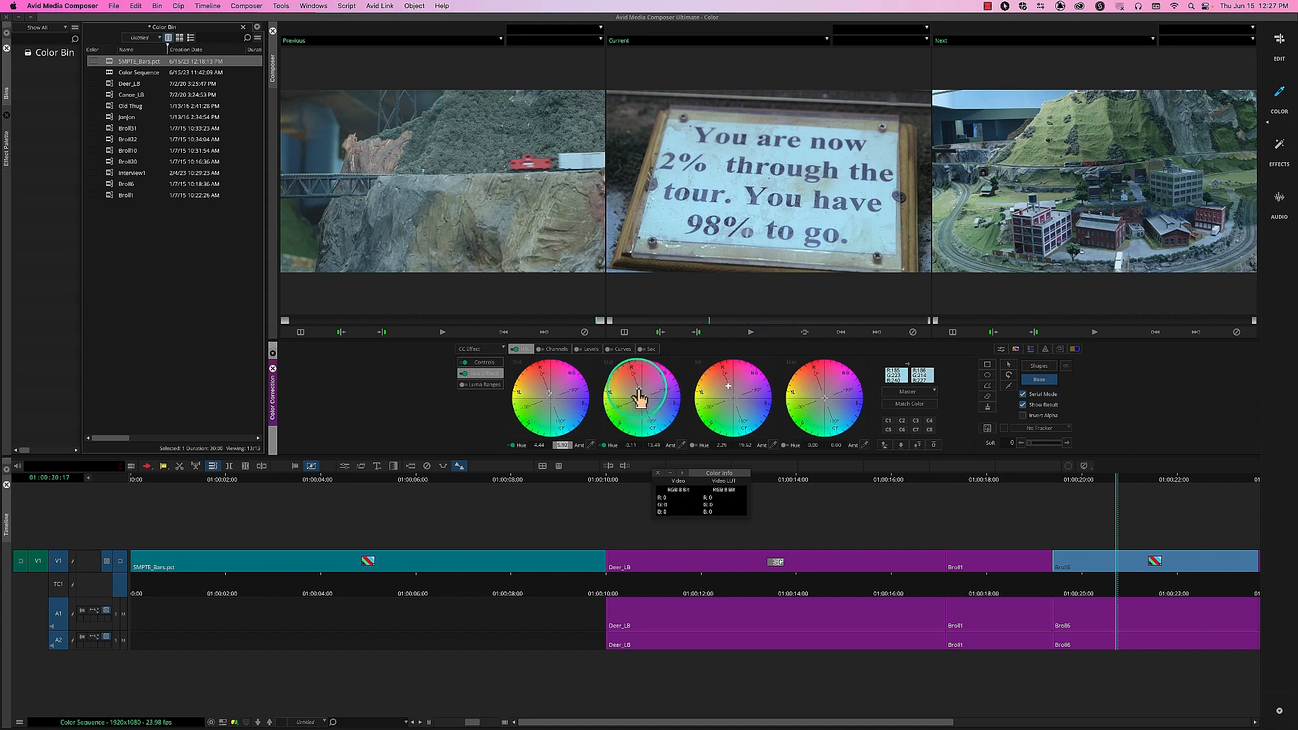
drag(640, 399, 636, 393)
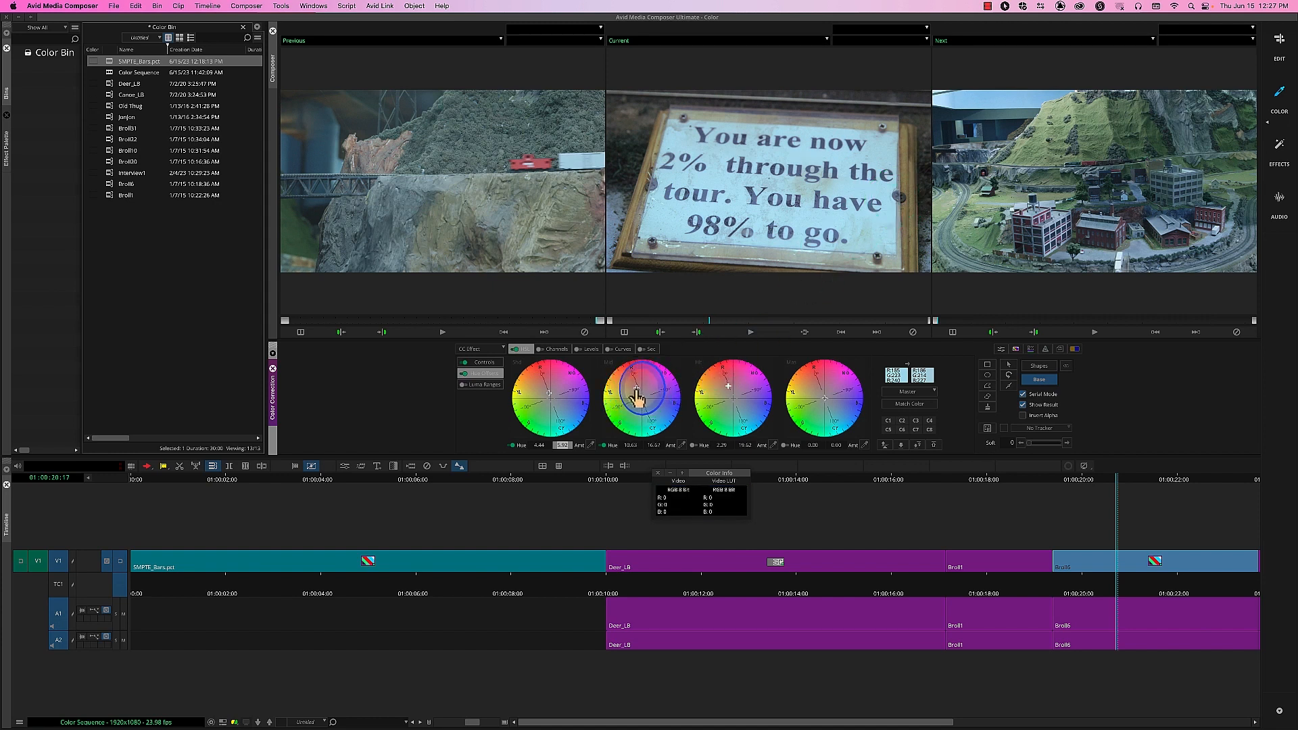
click(900, 201)
drag(900, 201, 906, 207)
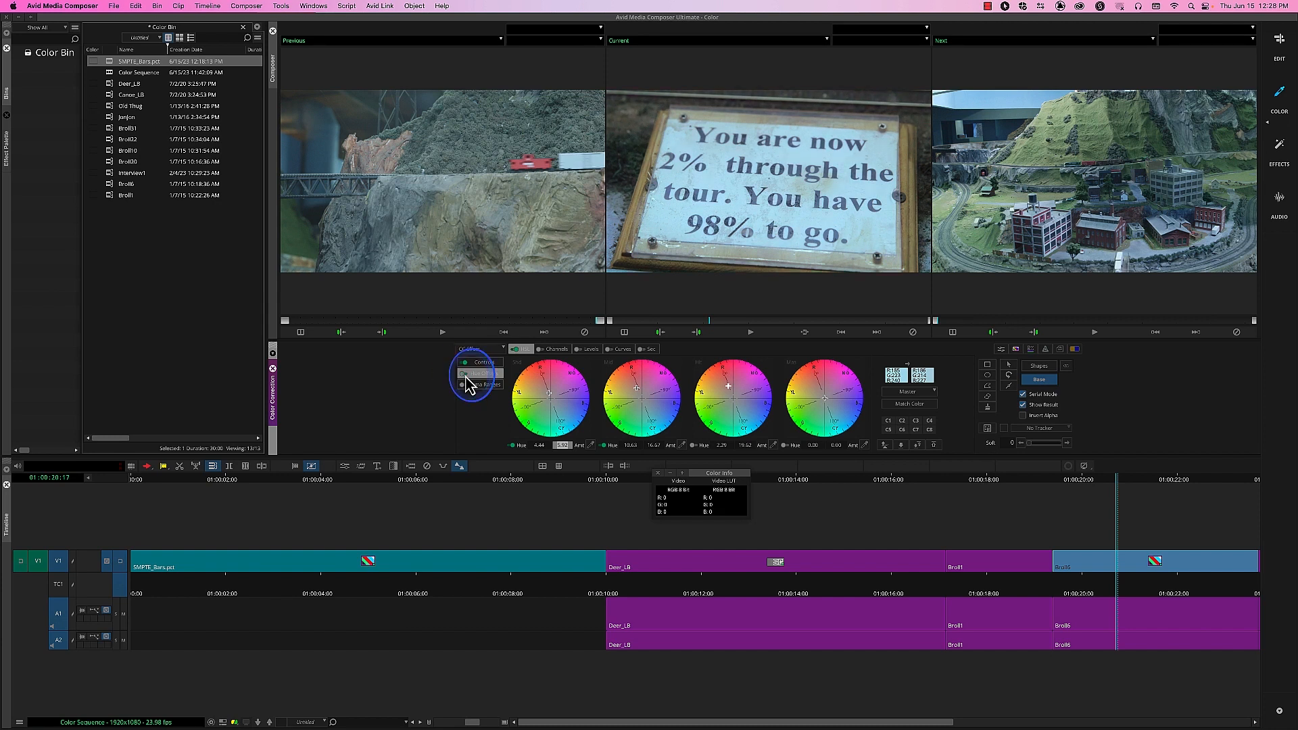
Toggle the hue offsets and the whole HSL correction repeatedly to compare the sign shot before and after, leaving both enabled
click(517, 349)
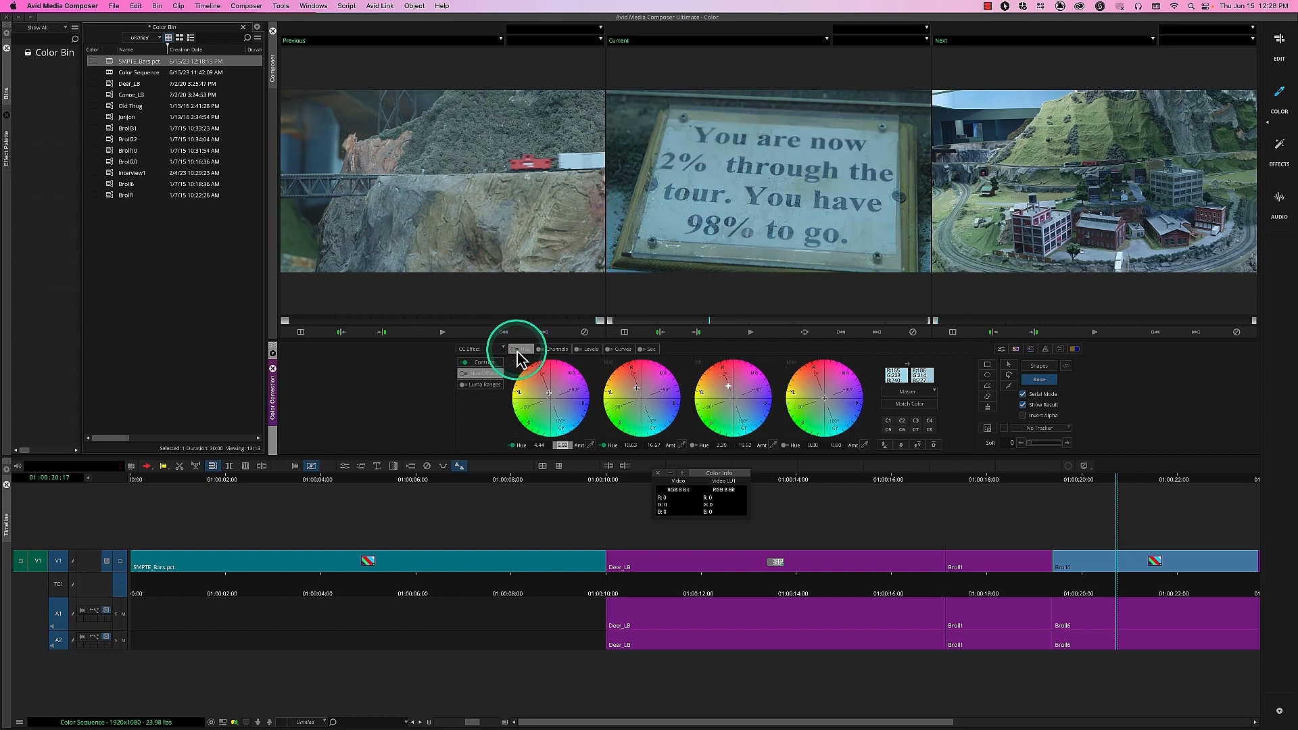
click(516, 349)
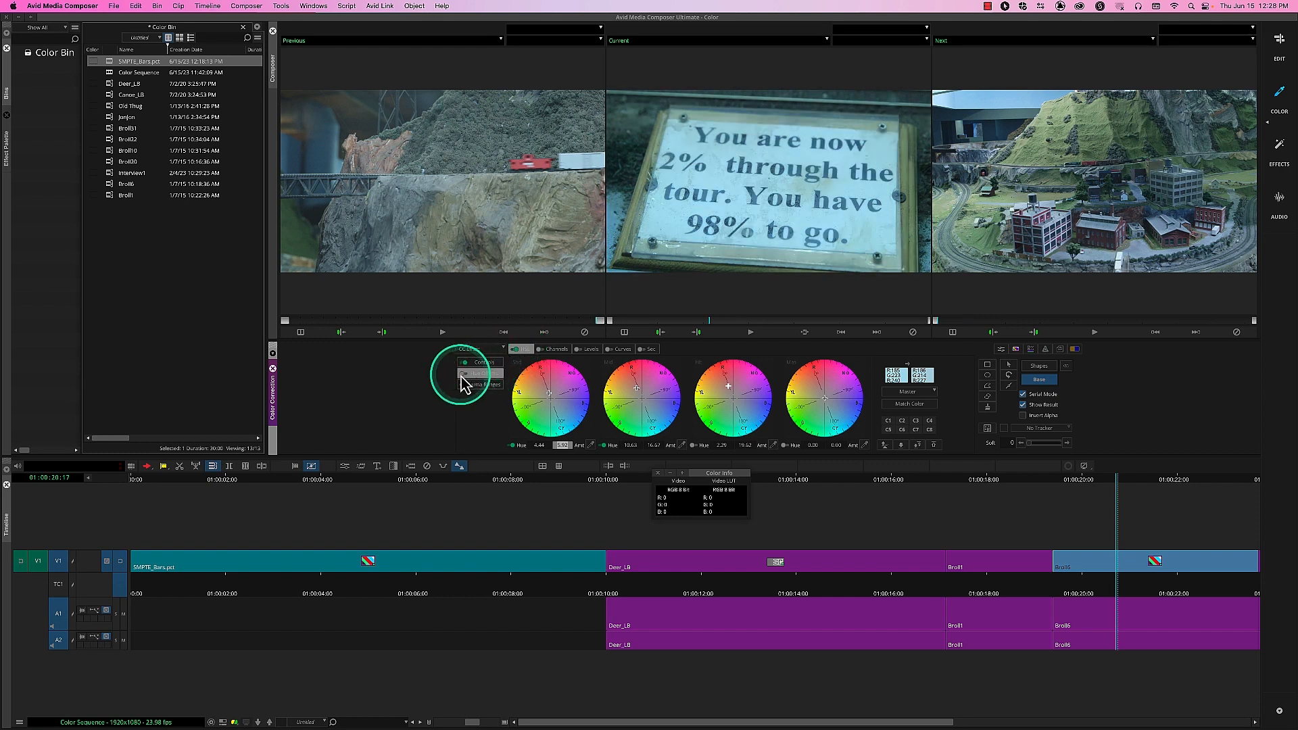
click(516, 349)
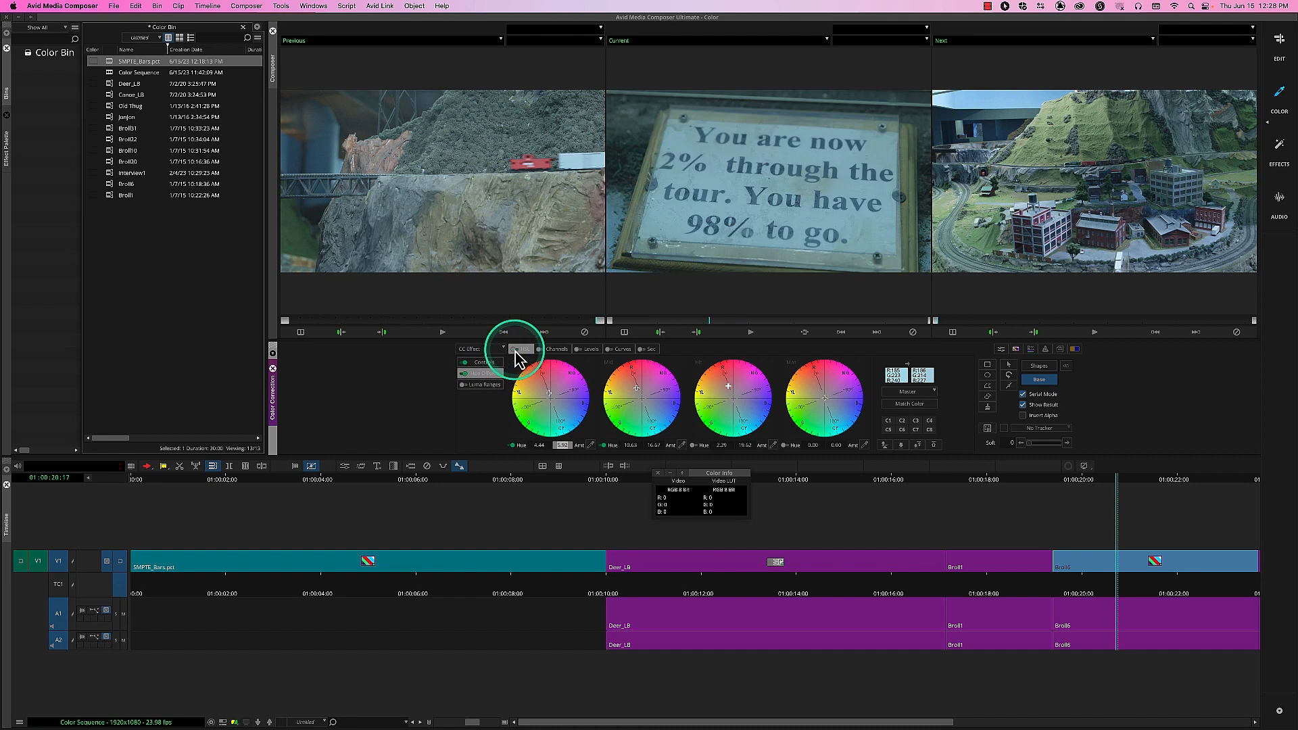
click(517, 348)
click(517, 349)
click(517, 349)
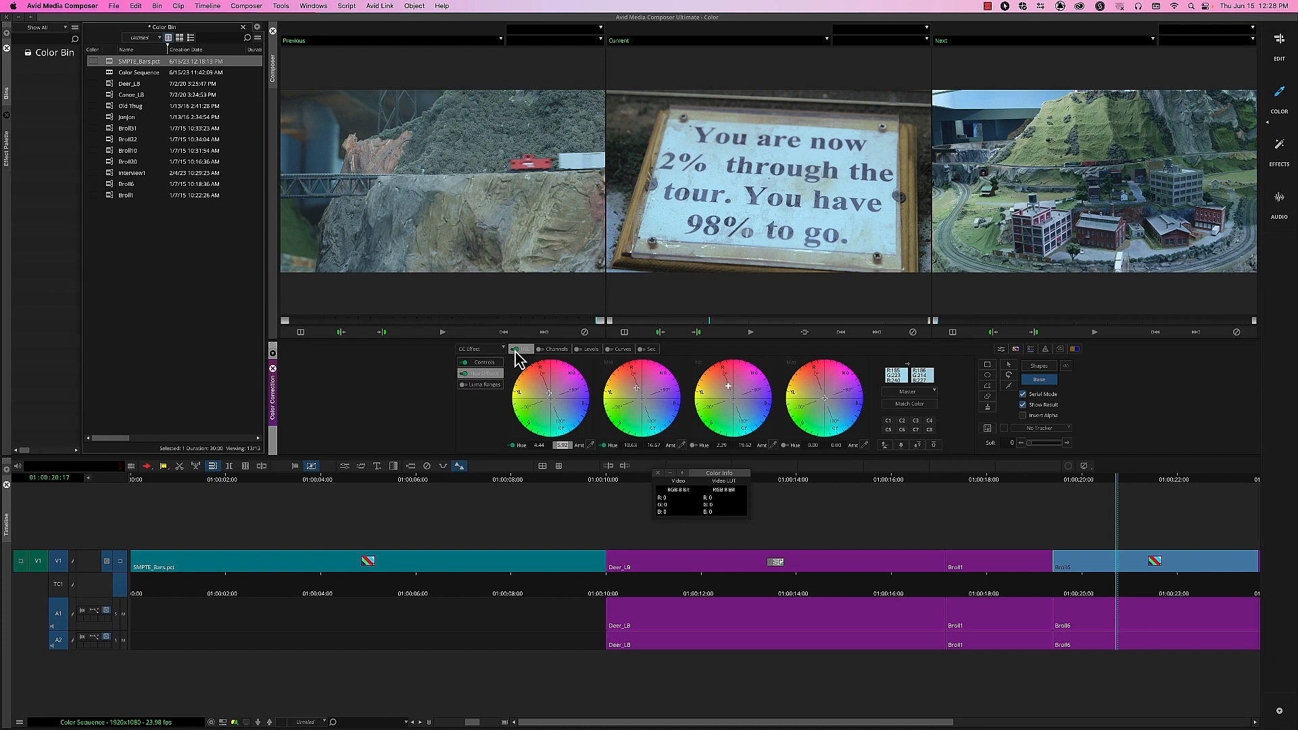
click(516, 351)
click(516, 350)
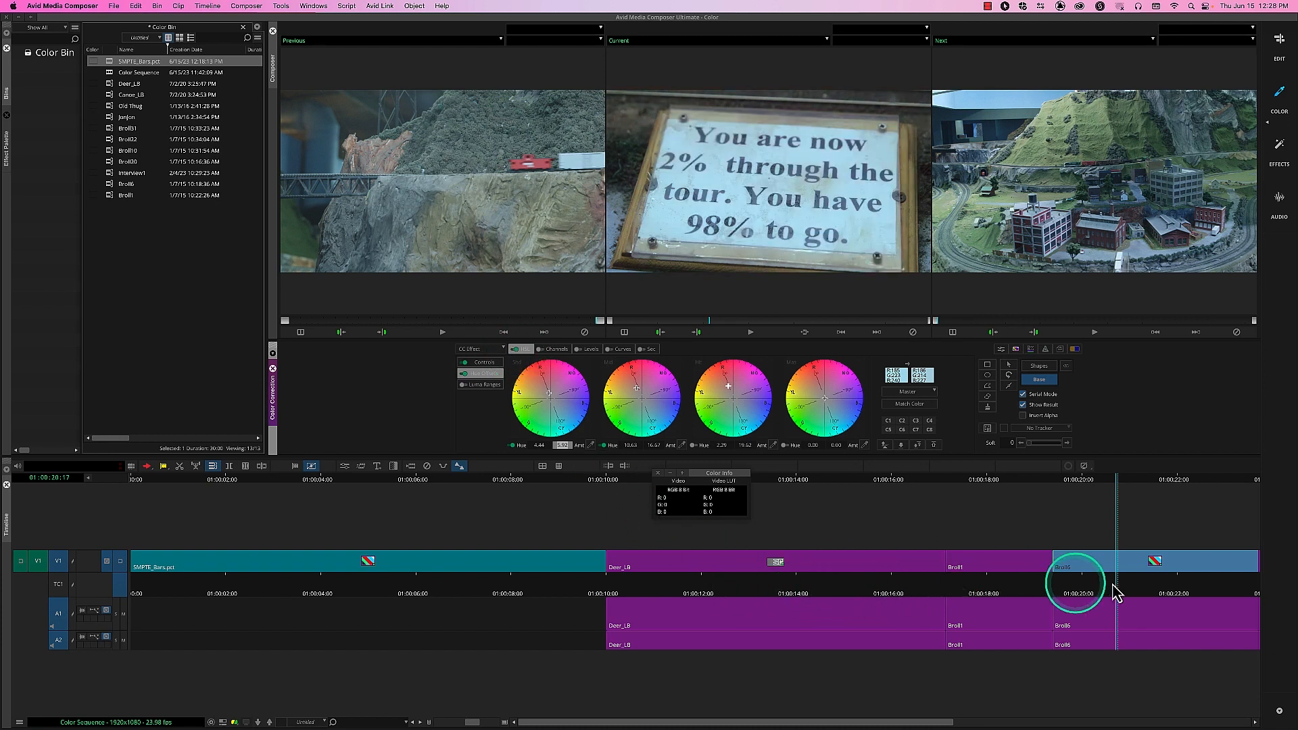
Go to the Broll22 clip and show the Y Waveform and RGB Parade in place of the previous and next shots
drag(873, 722, 1240, 679)
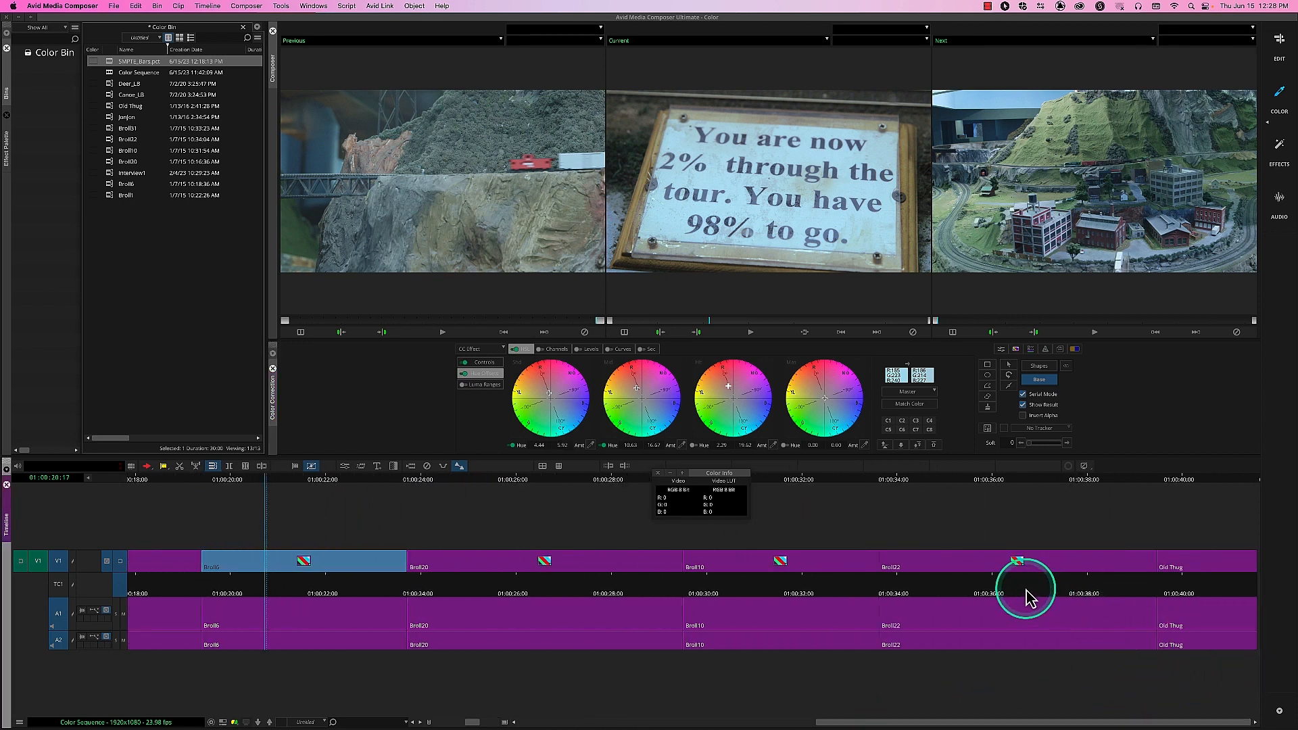
click(1001, 592)
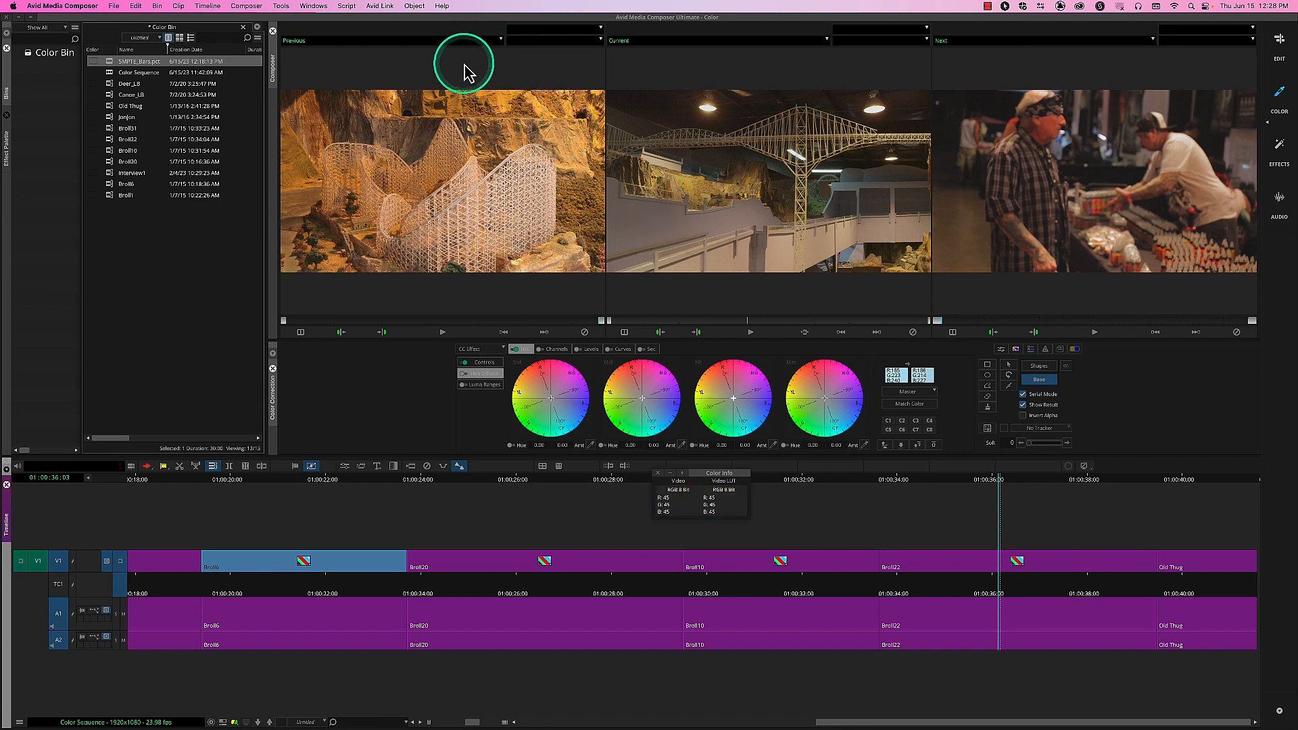
click(454, 40)
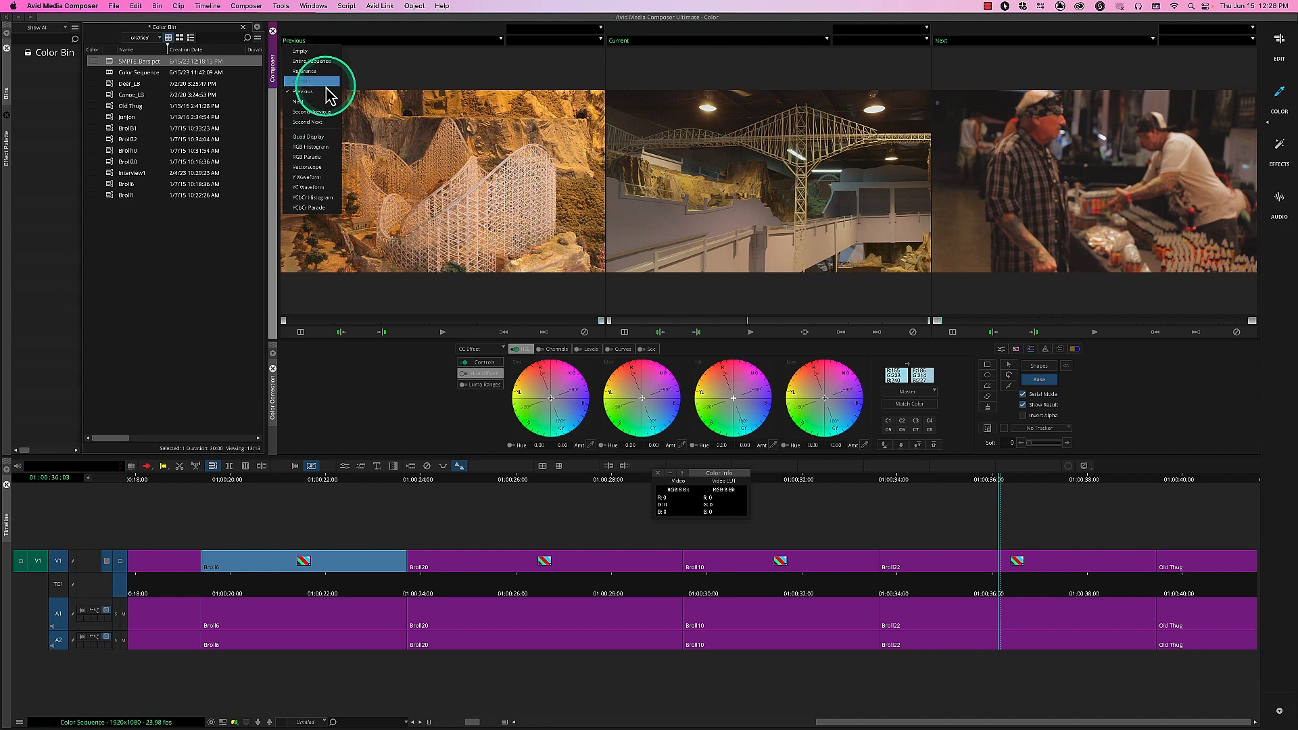
click(332, 186)
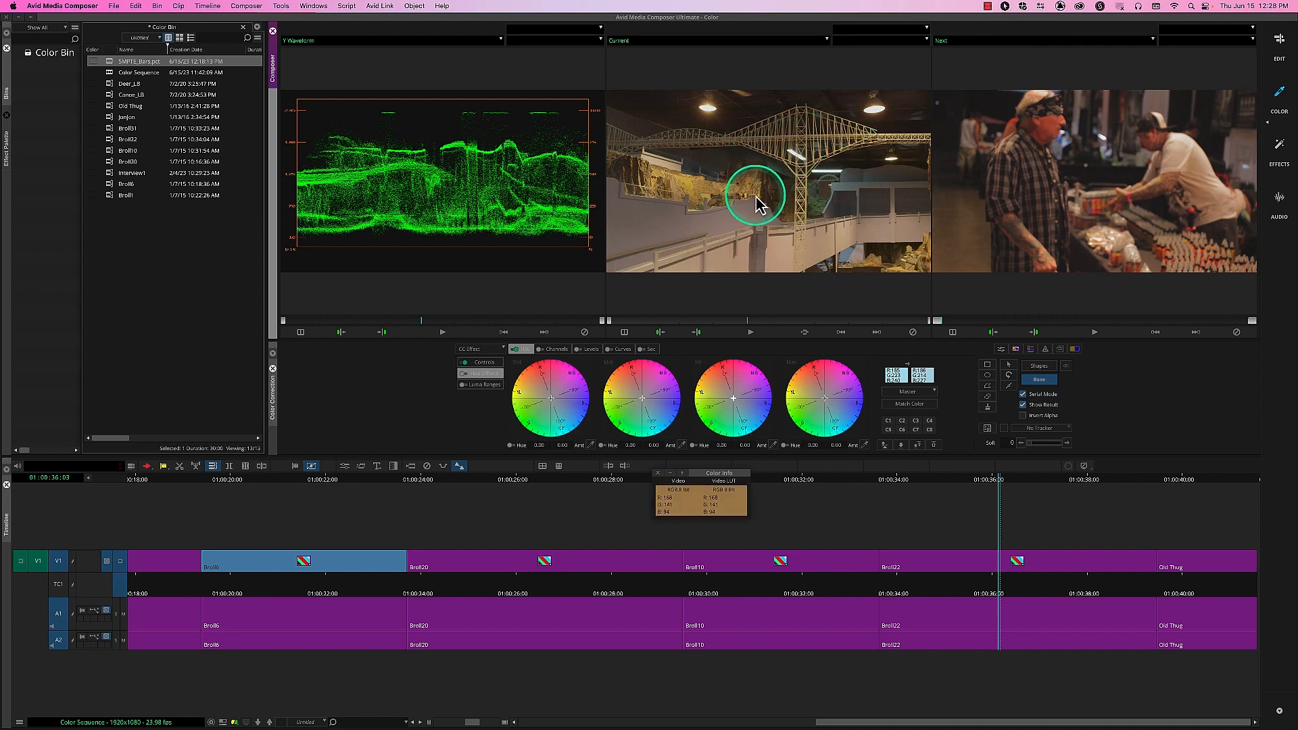
click(1032, 41)
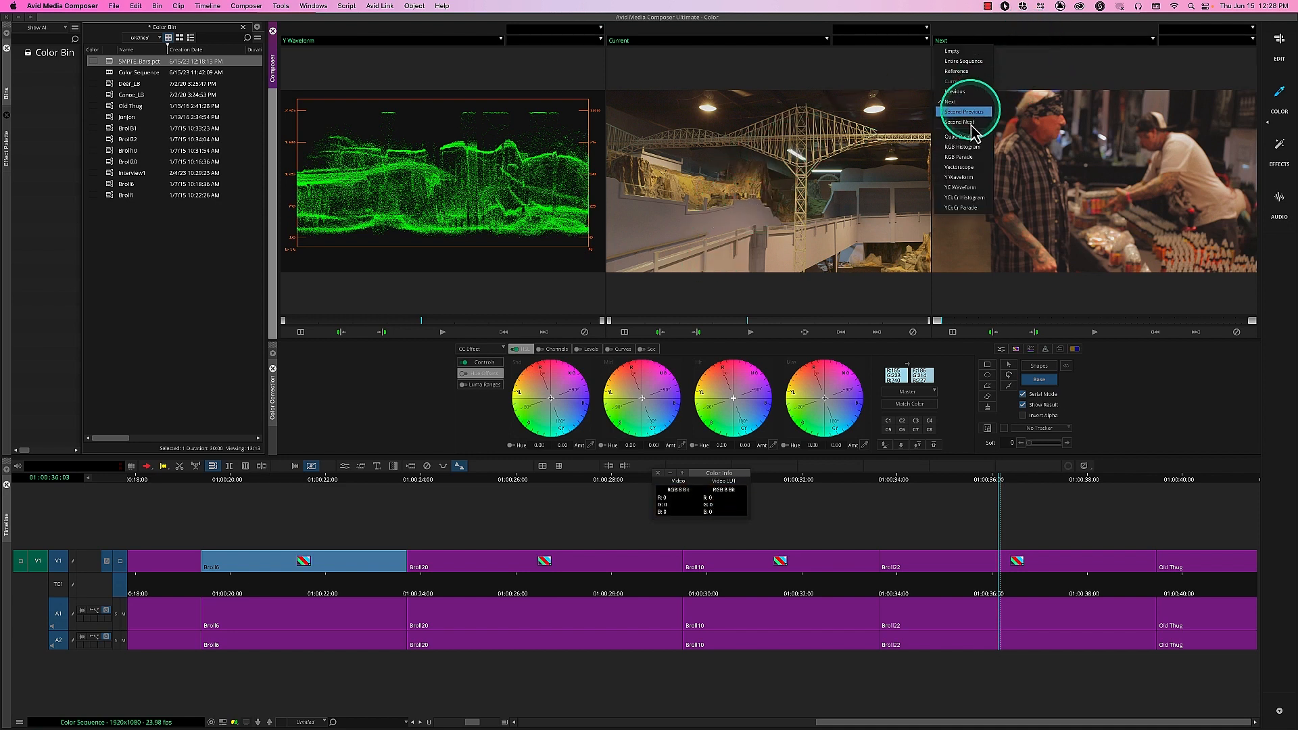
click(978, 160)
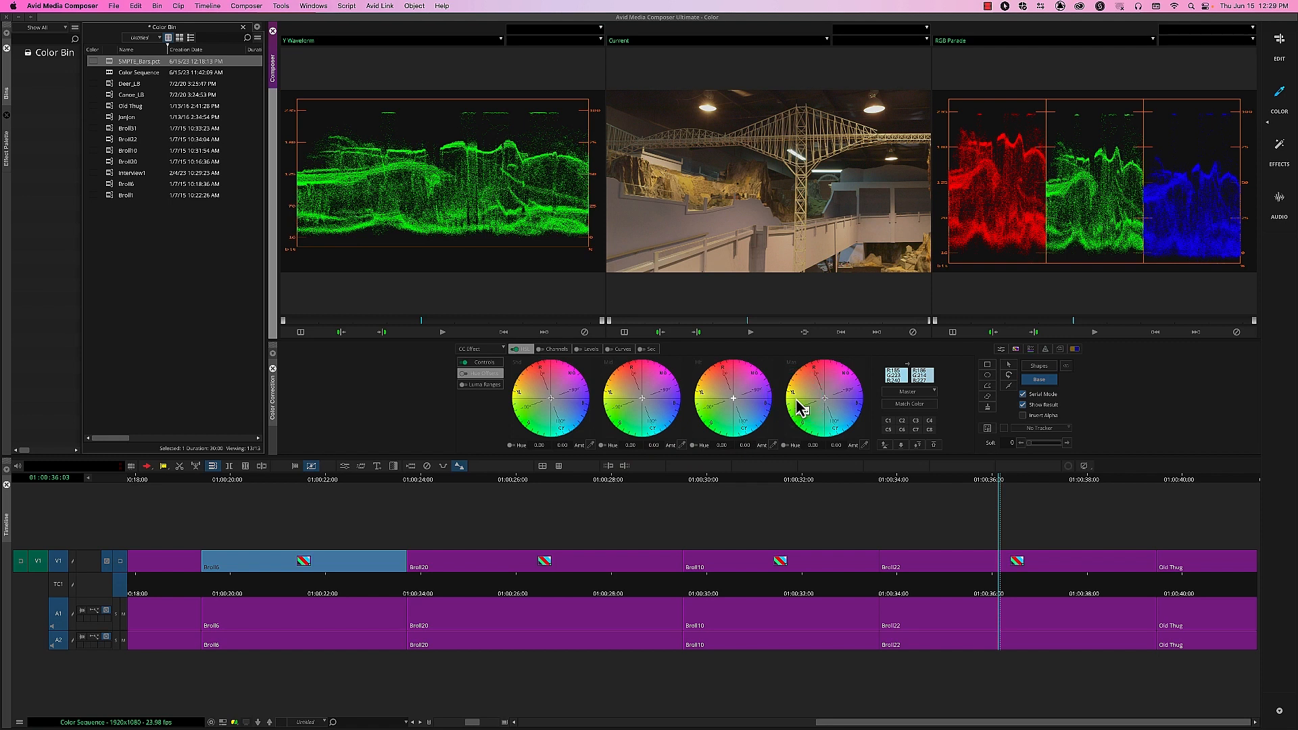
Move through the Broll22 shot and sample the pale wall and a dark recess to examine their RGB values in Color Info
click(1006, 480)
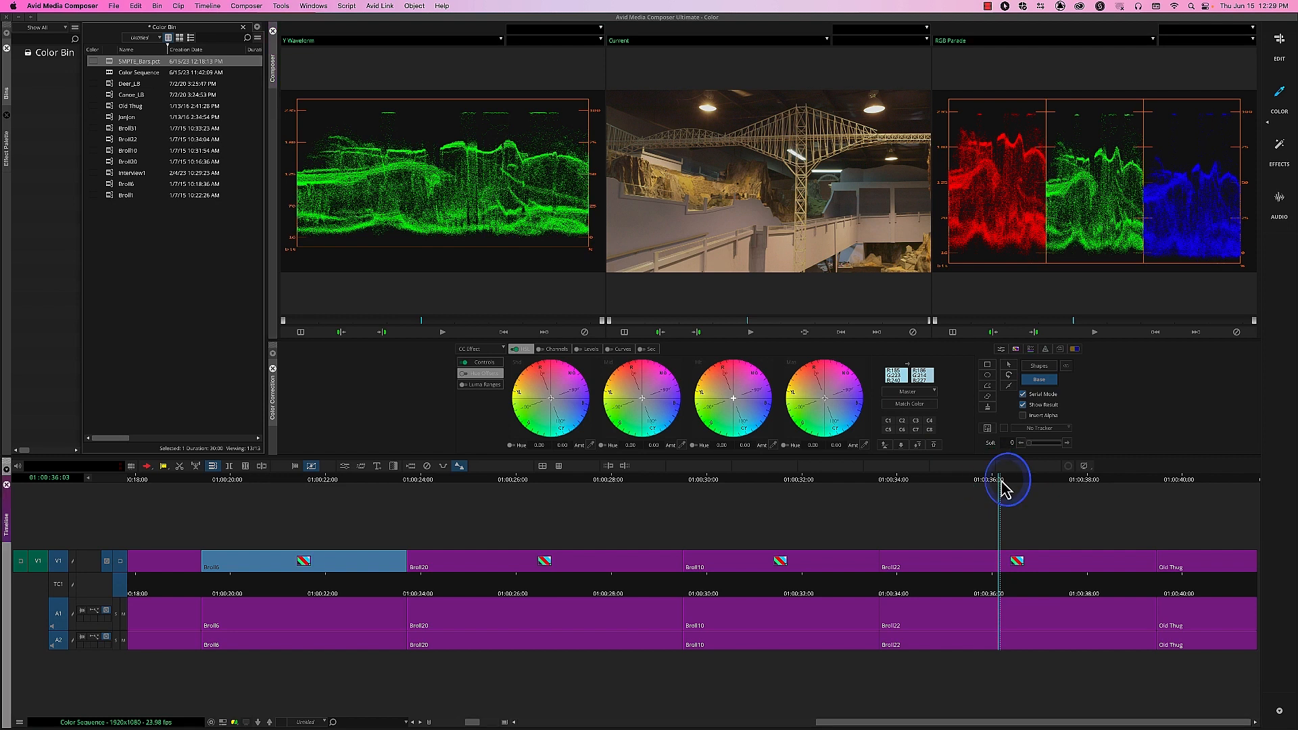
drag(1009, 483, 1039, 484)
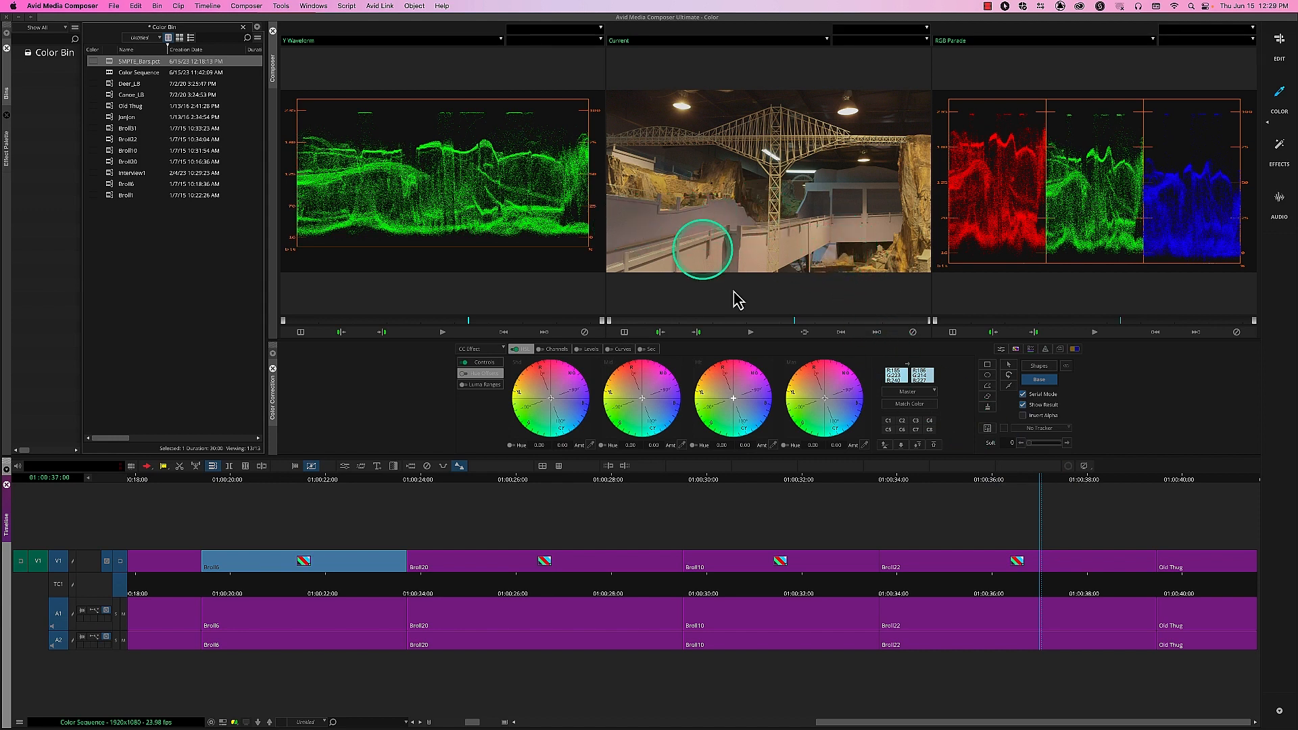
drag(897, 376, 684, 229)
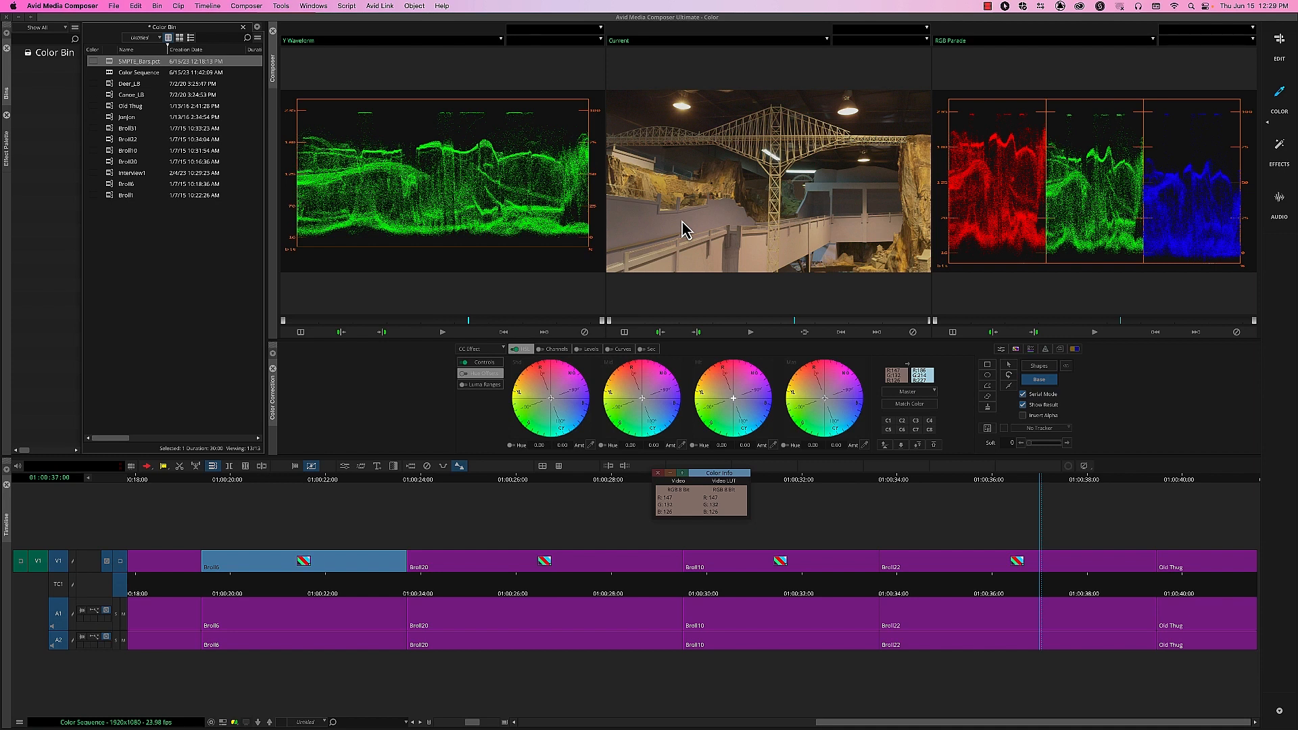
drag(682, 223, 843, 254)
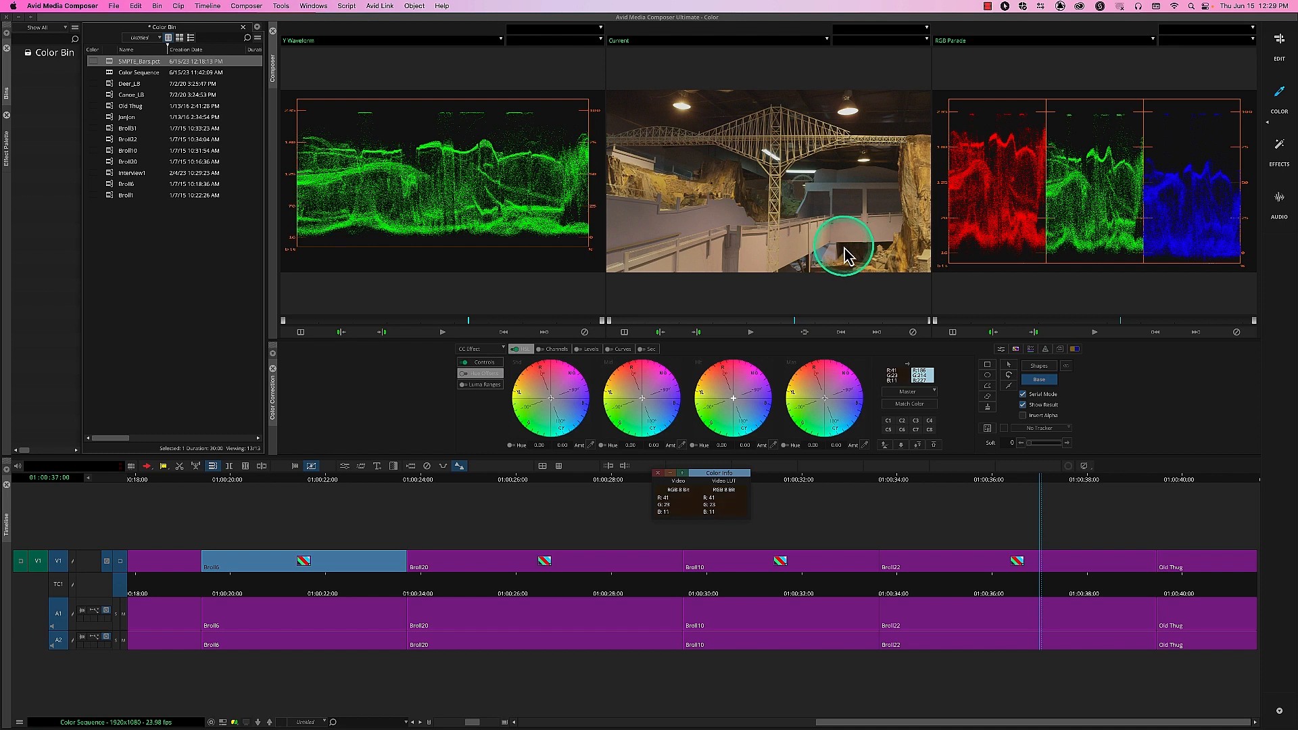
drag(845, 255, 1059, 578)
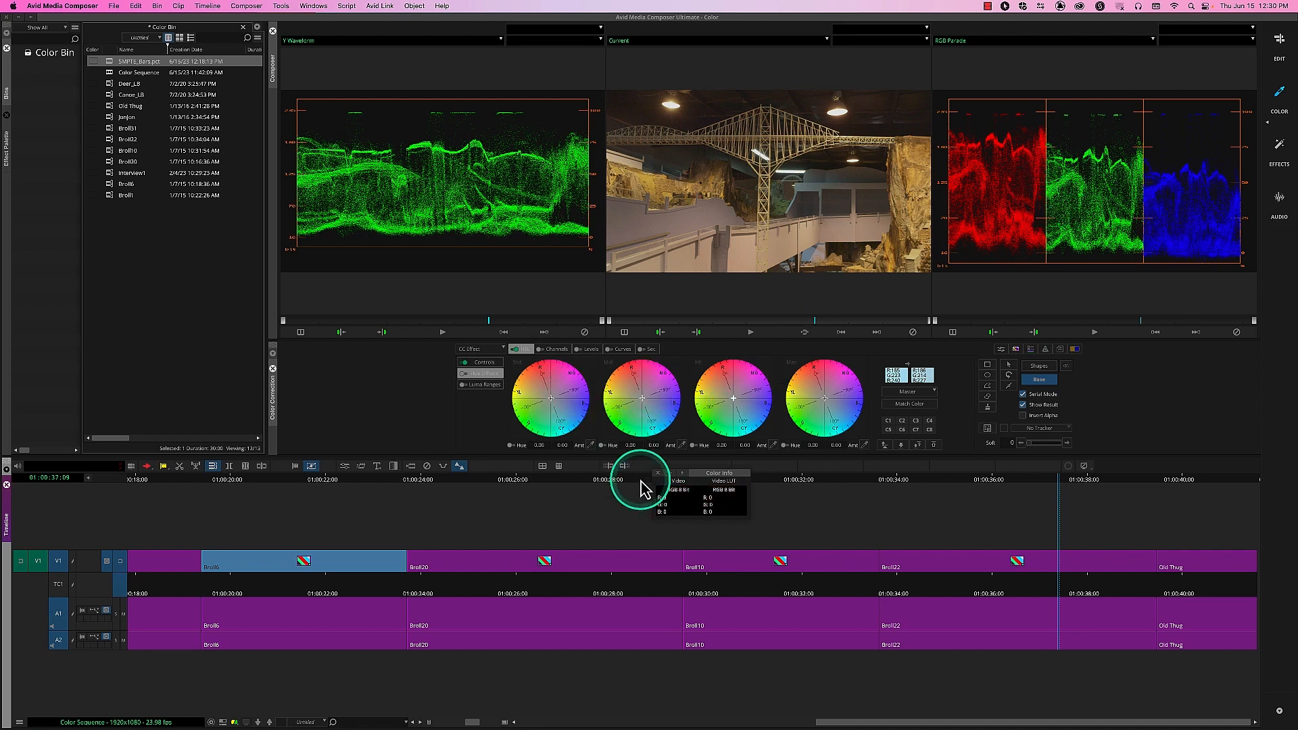
Close the Color Info window and pull the shadow and highlight hue offsets slightly toward blue, with a shadow amount of about 2.7
click(658, 473)
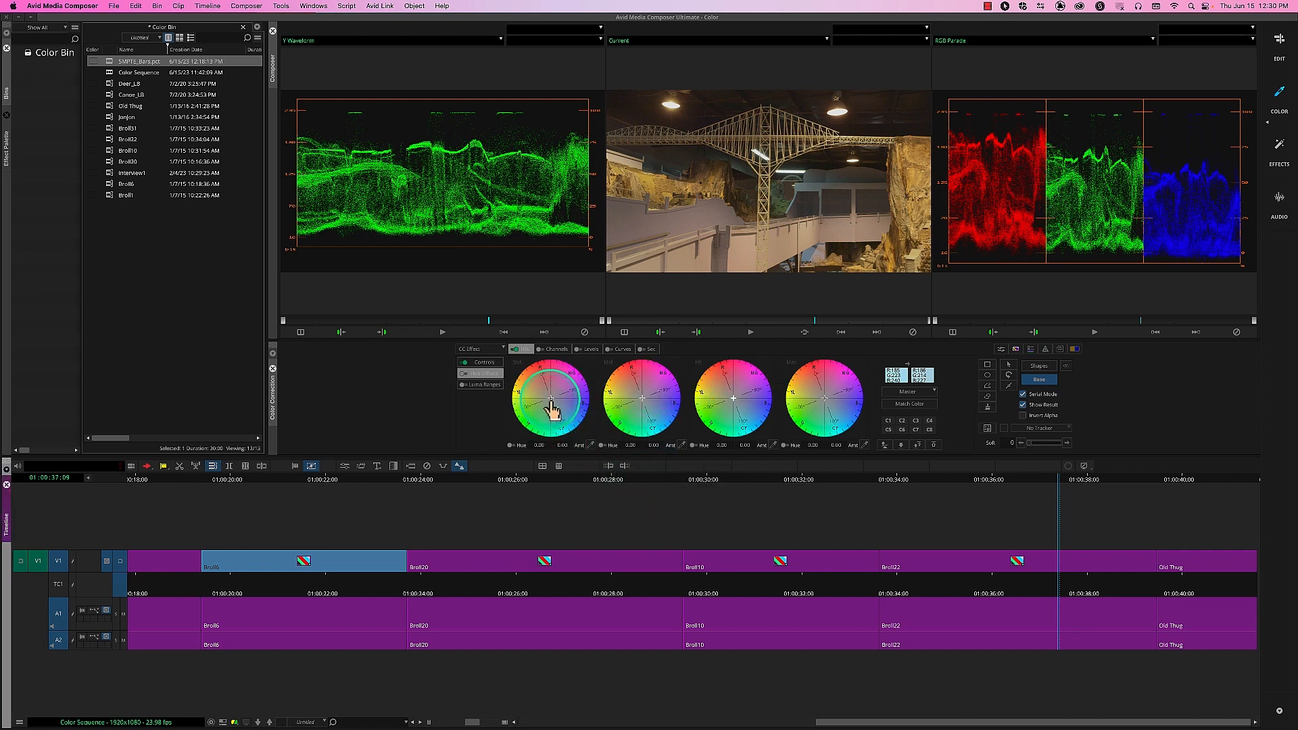
mouse_move(553, 409)
mouse_down()
mouse_move(565, 410)
mouse_move(555, 408)
mouse_up()
click(623, 444)
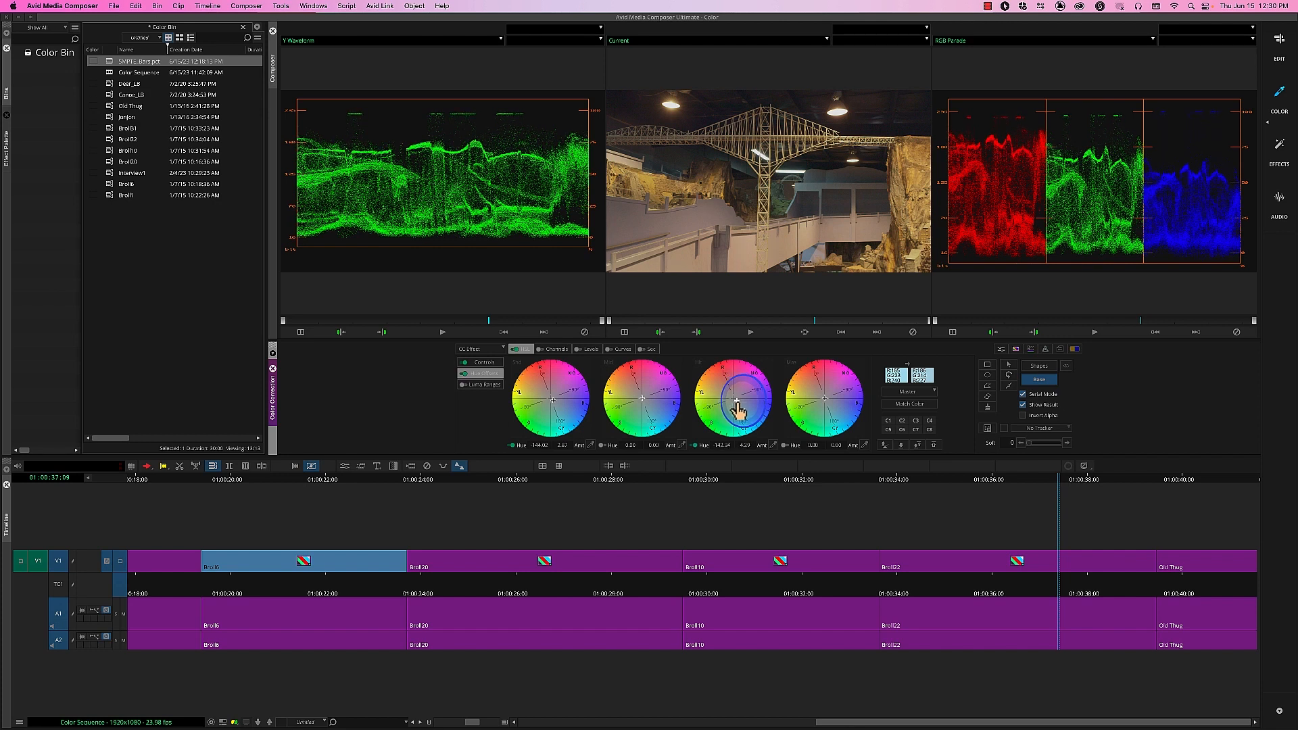
drag(739, 403, 743, 409)
drag(738, 410, 738, 407)
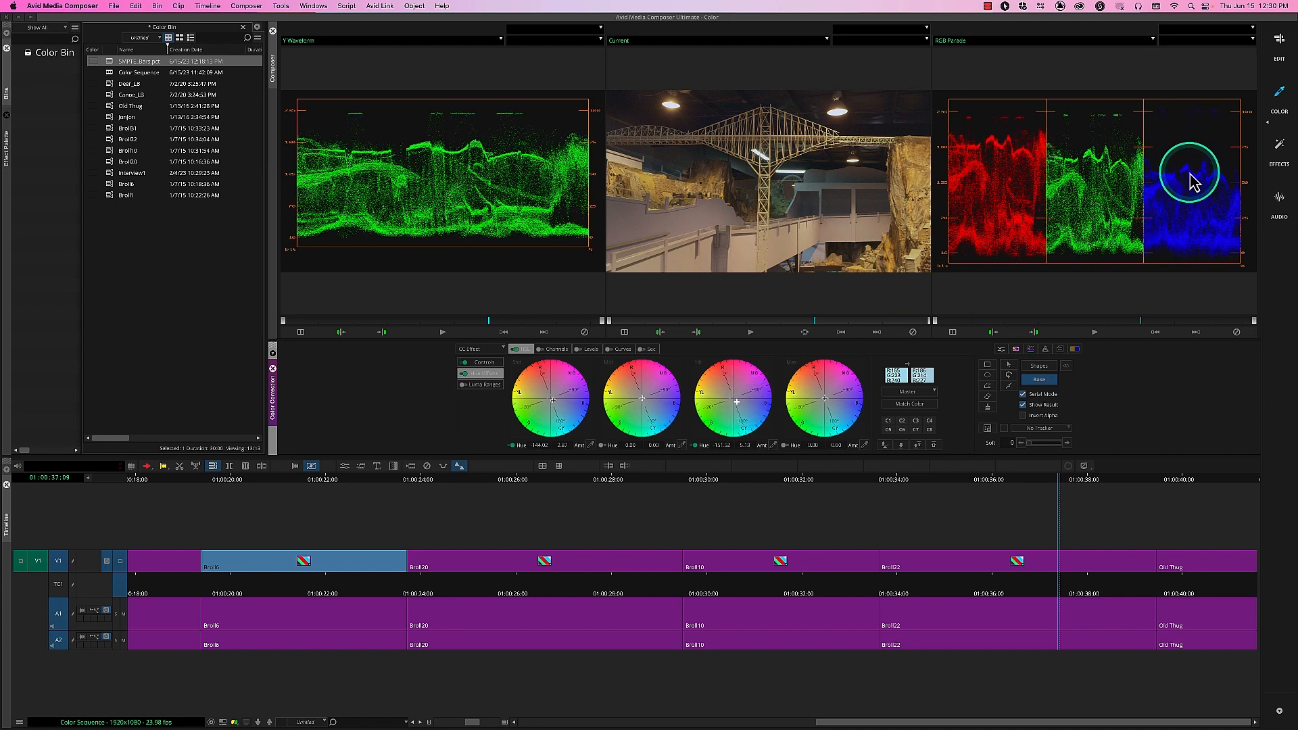
click(737, 410)
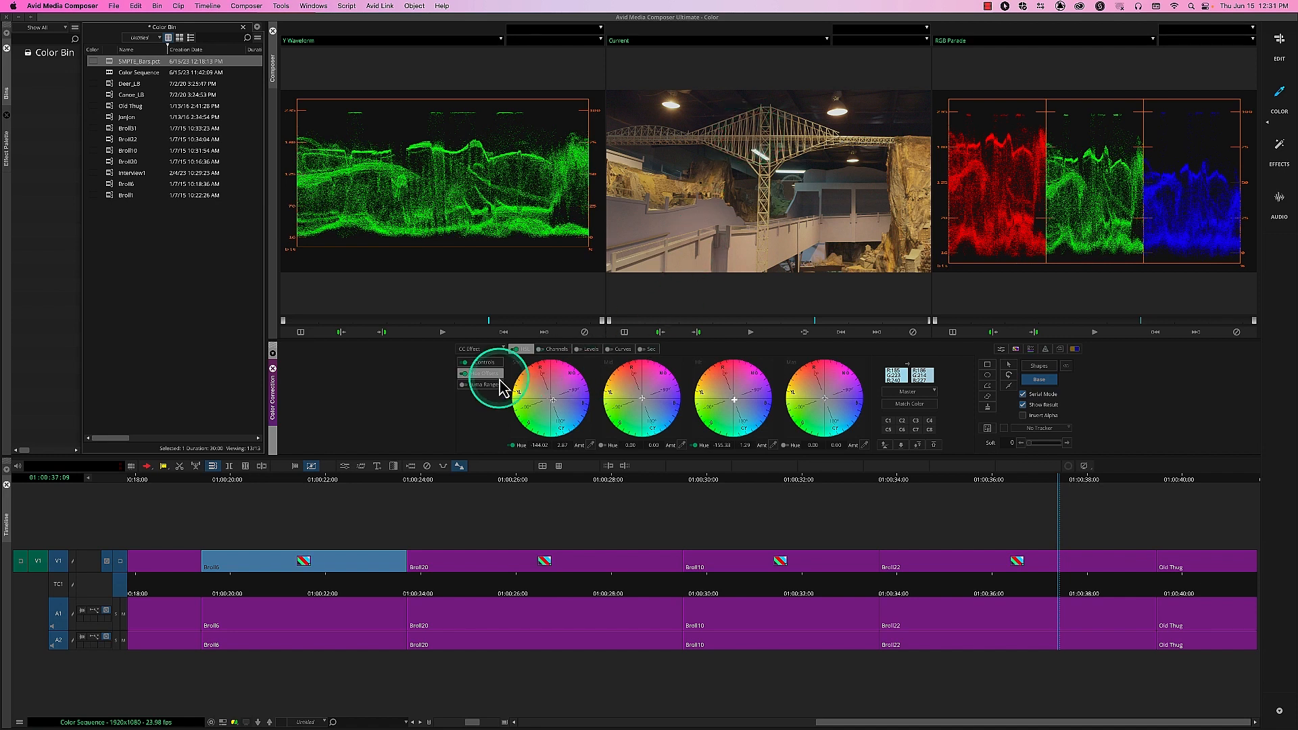
Try raising the master gamma to about 1.9 while nudging the highlight hue offset toward blue, and return the gamma to 1.421
click(488, 363)
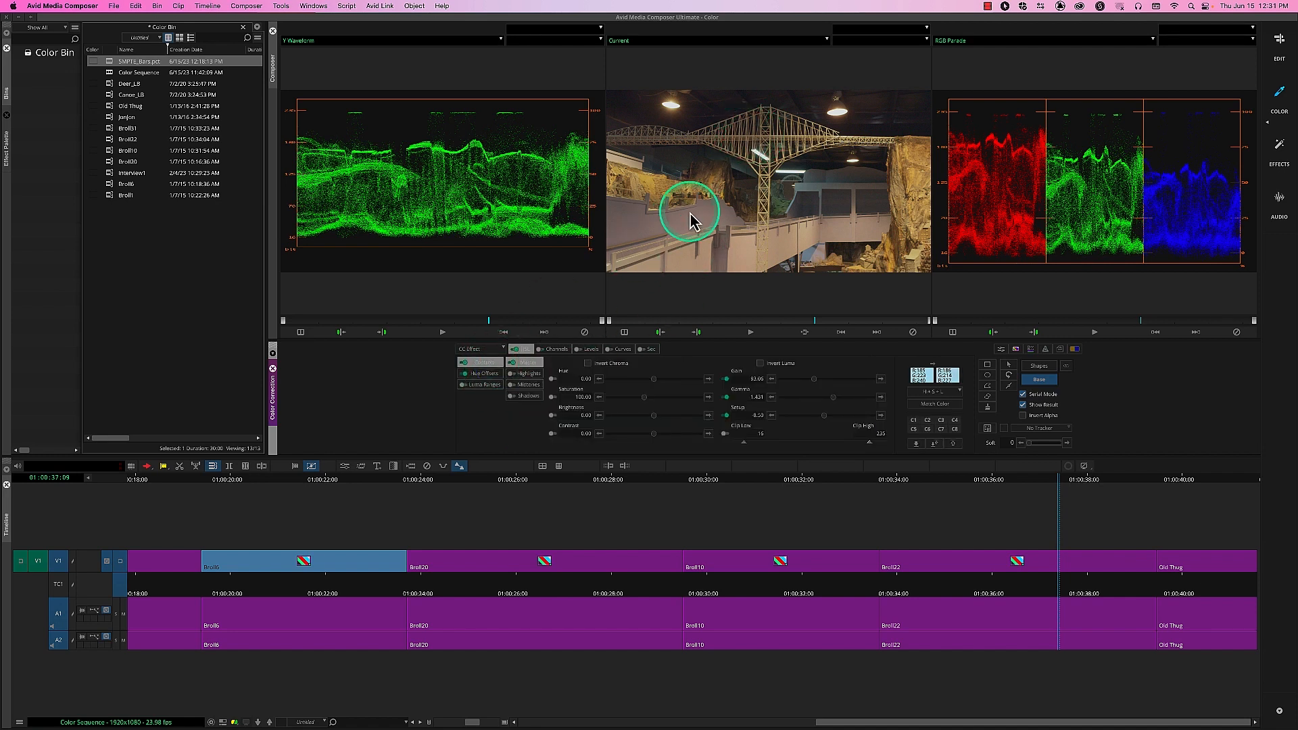
drag(832, 396, 838, 397)
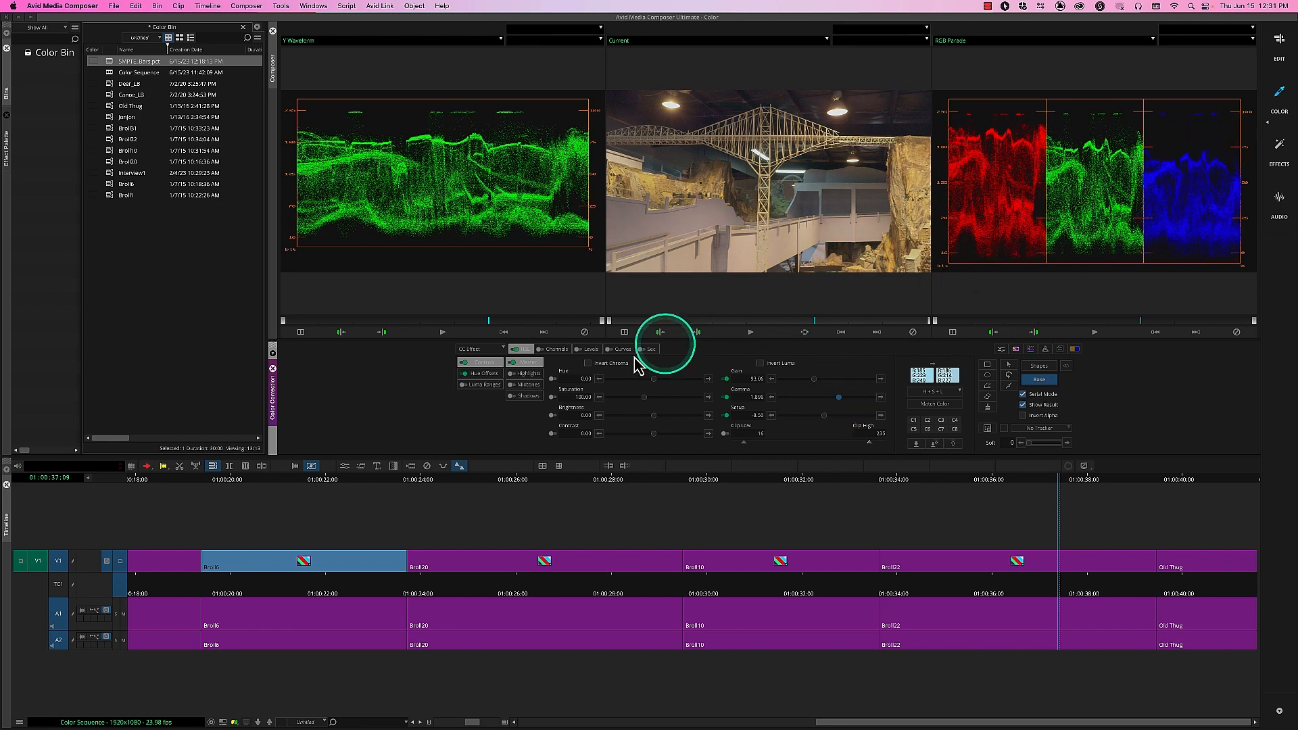
click(493, 376)
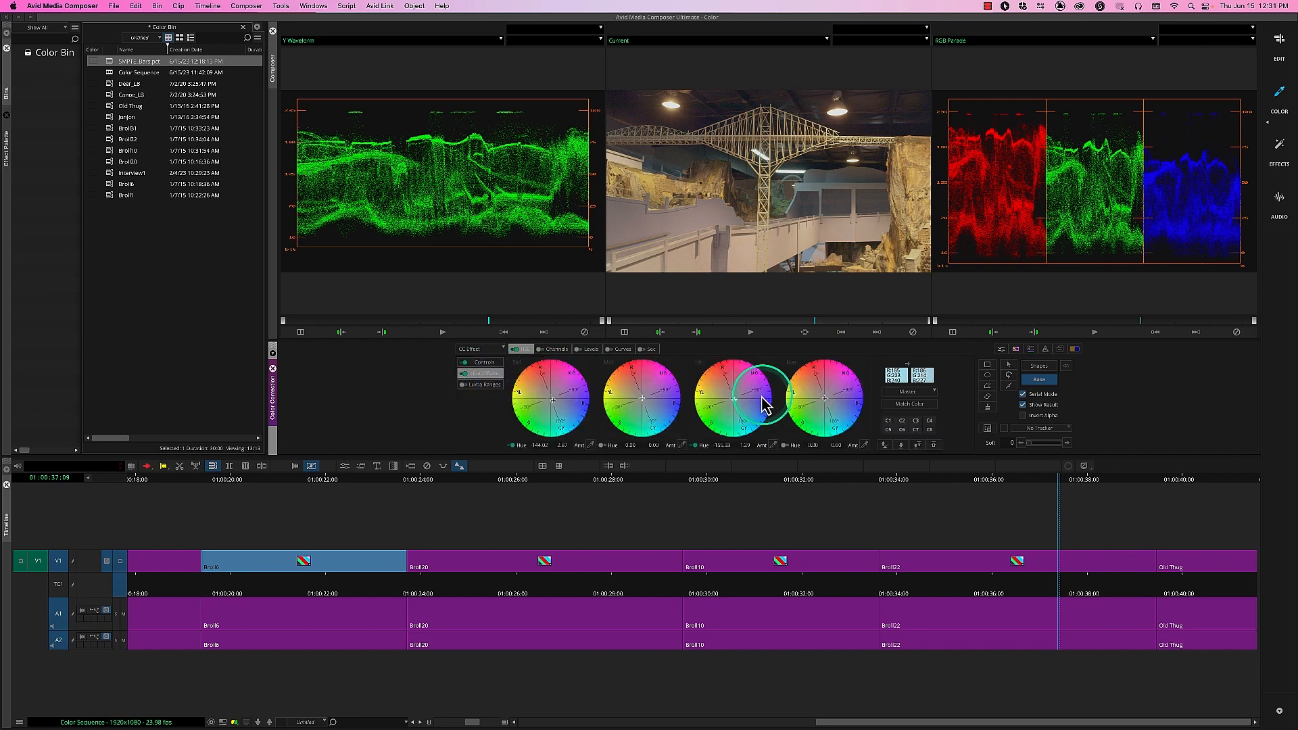
drag(742, 410, 736, 411)
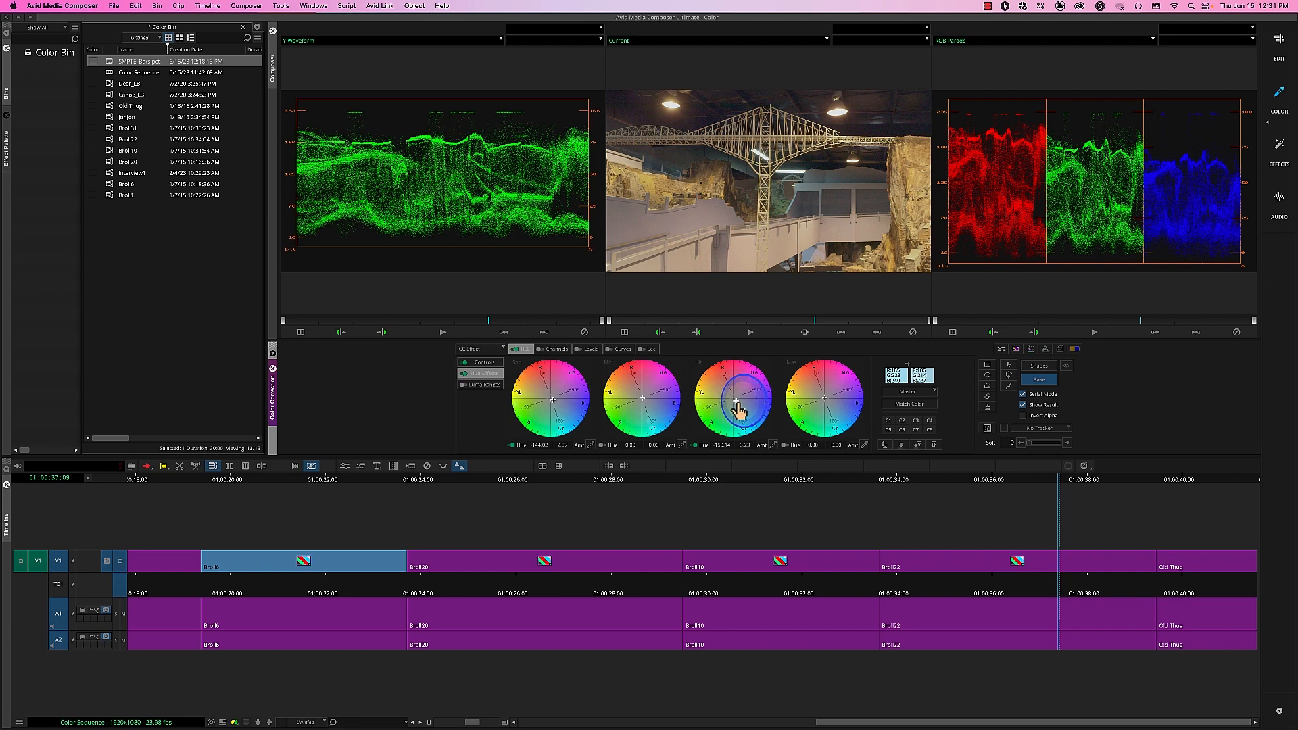
click(488, 362)
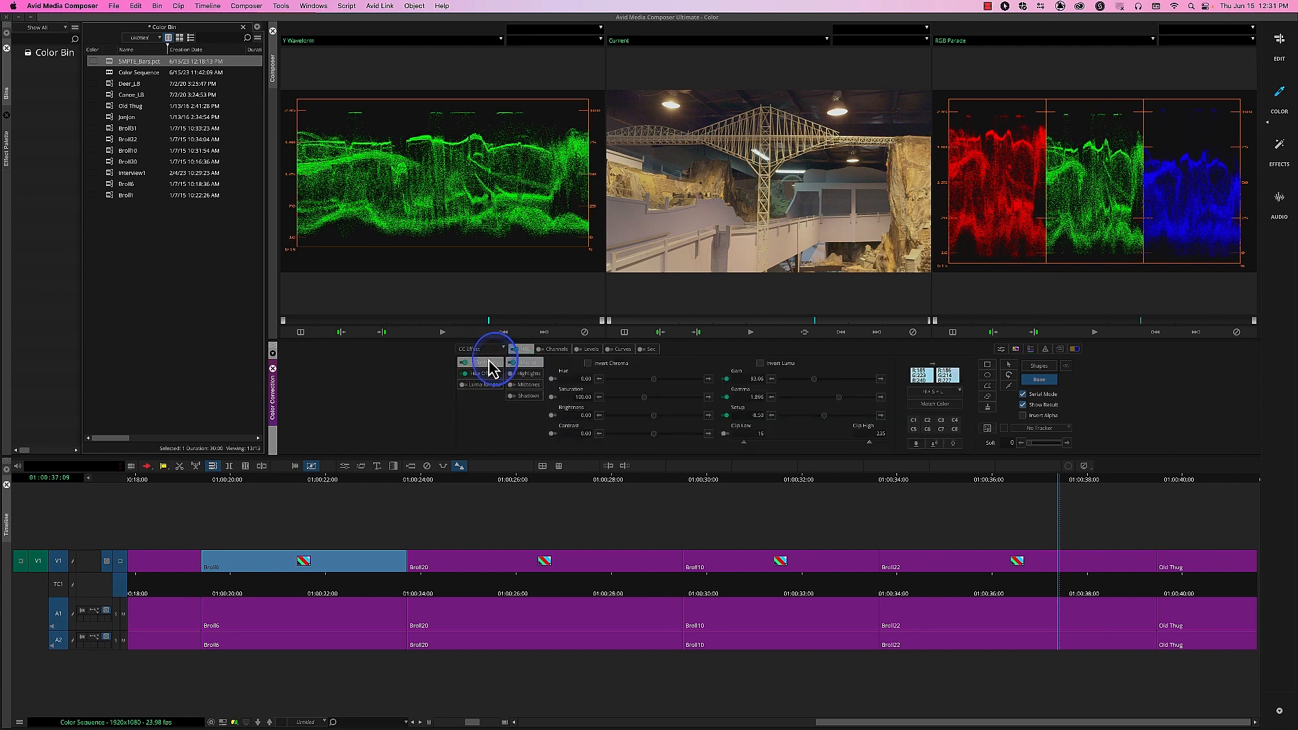
drag(838, 399, 832, 399)
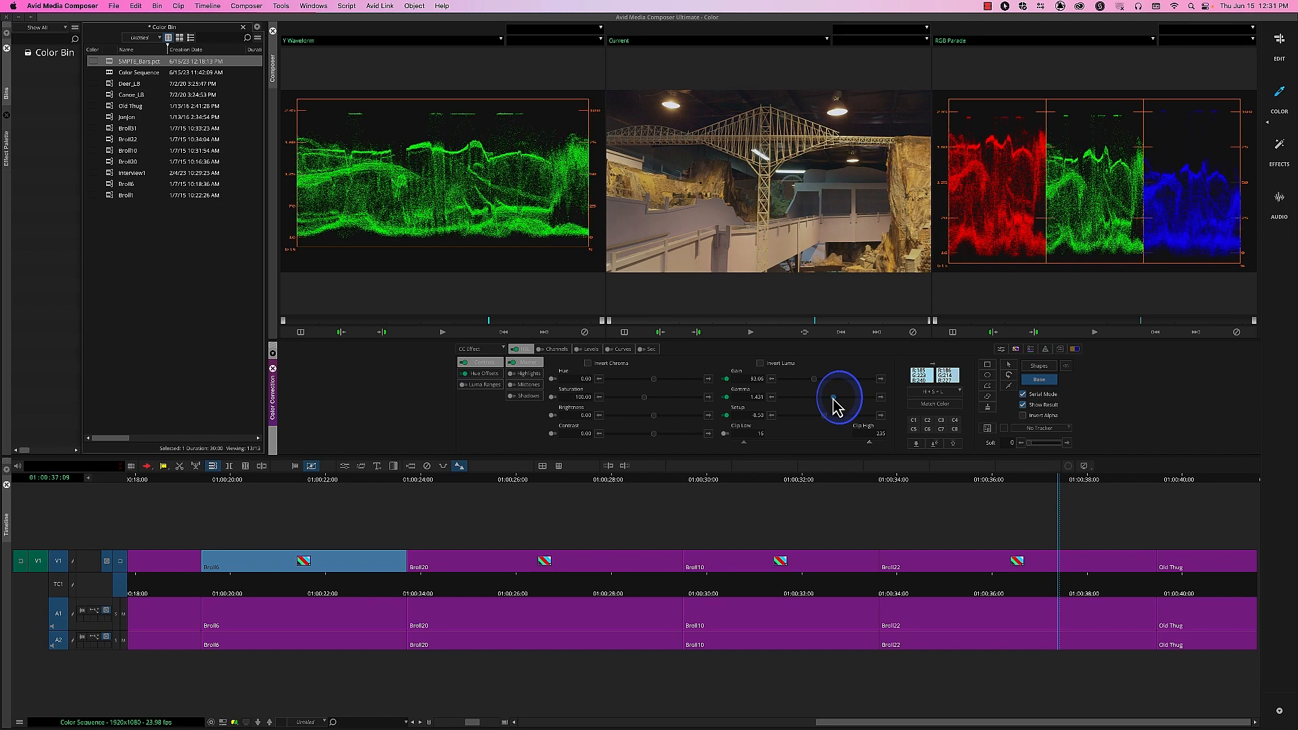
Set the highlight hue offset amount to about 5.3 and pull the midtone hue offset toward blue to about 20.6
click(487, 373)
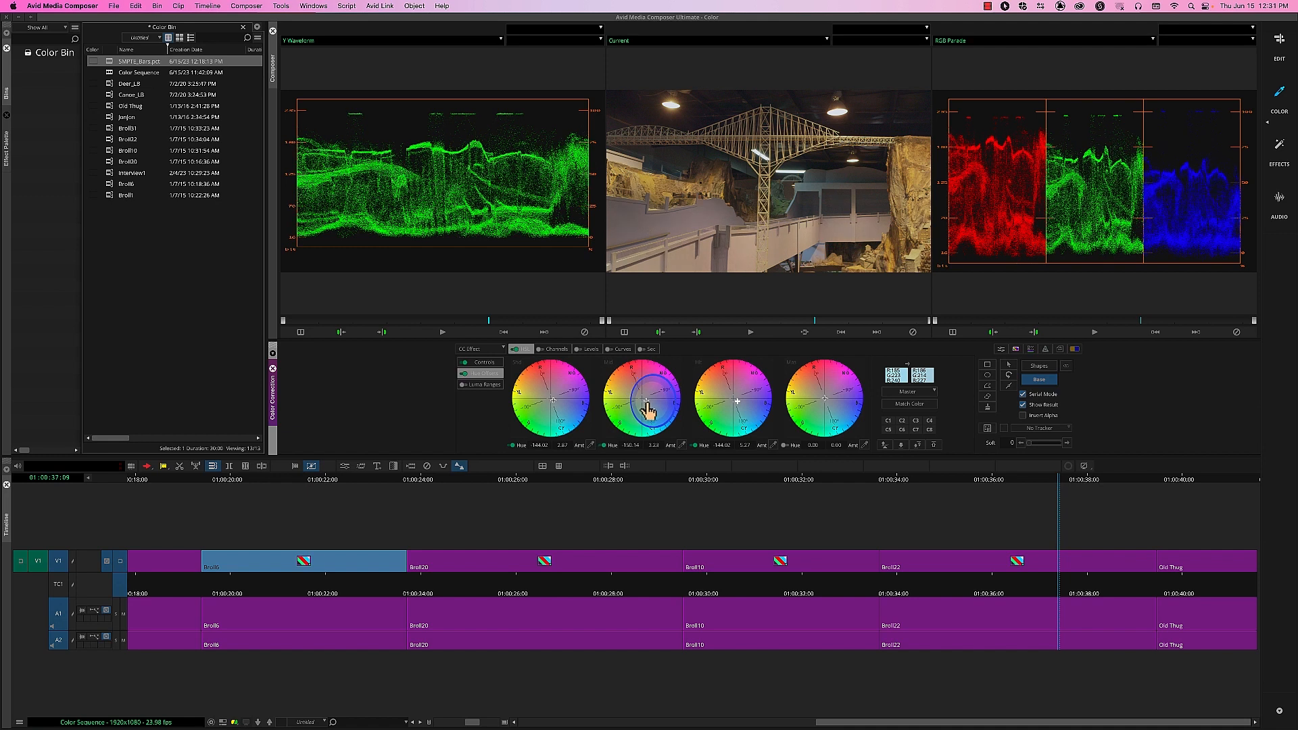
drag(643, 402, 651, 411)
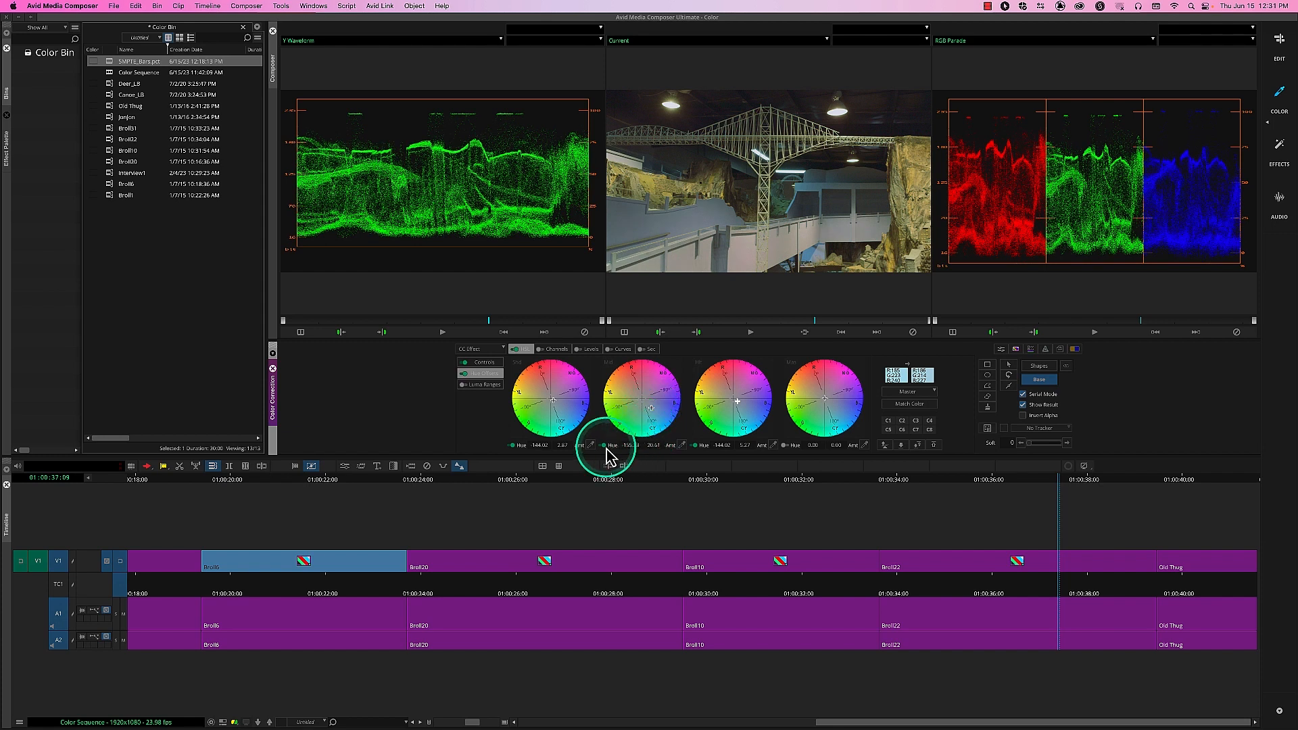
Toggle the hue offsets off and on repeatedly to compare the bridge shot before and after, leaving them enabled
click(464, 377)
click(465, 378)
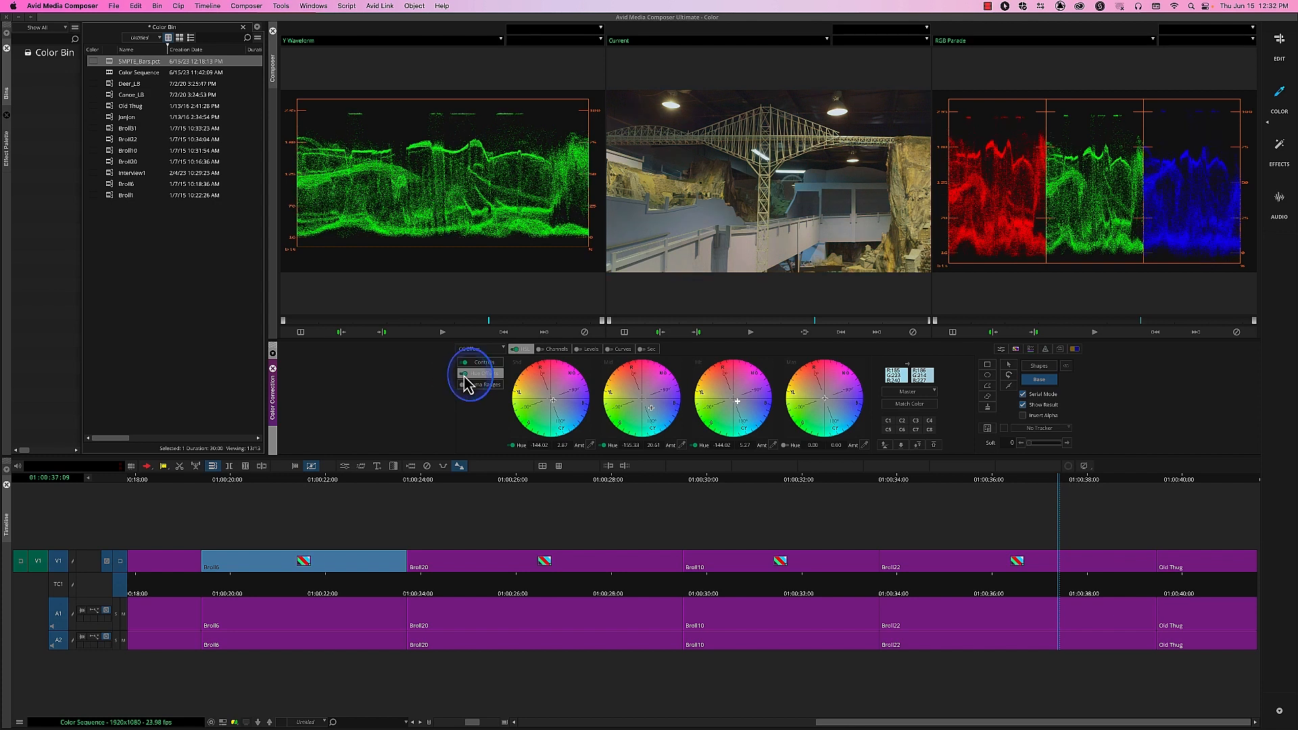
click(465, 377)
click(465, 377)
click(465, 377)
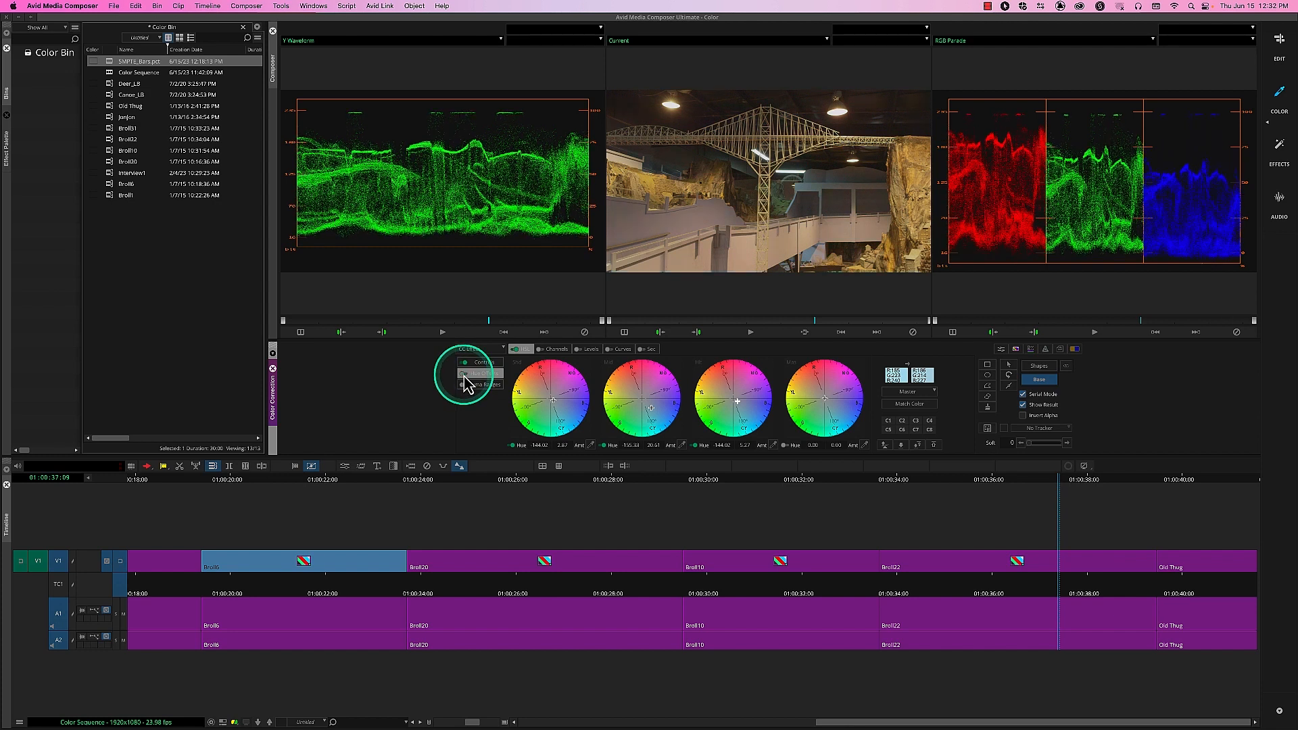
click(464, 377)
click(465, 378)
click(465, 377)
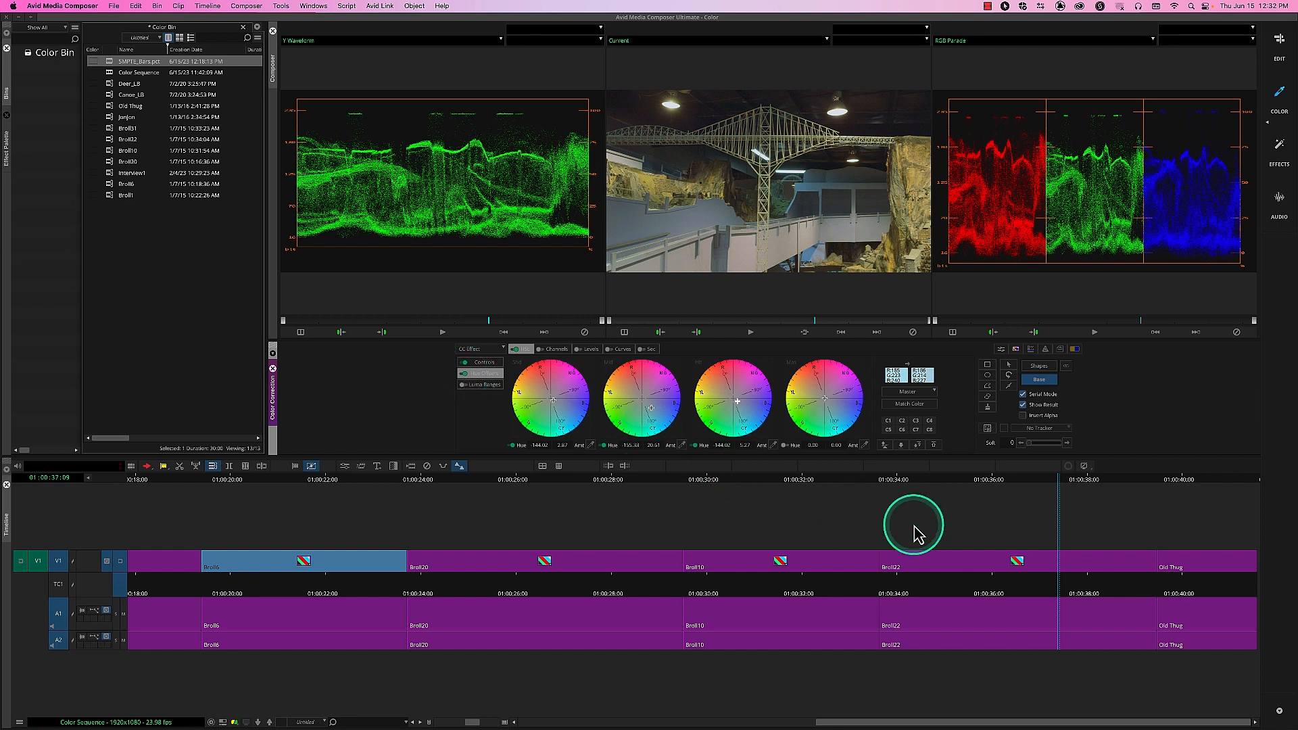
Scrub through the Broll22 bridge shot and switch its hue offsets off and on for a before-and-after comparison
click(939, 587)
drag(946, 588, 1085, 565)
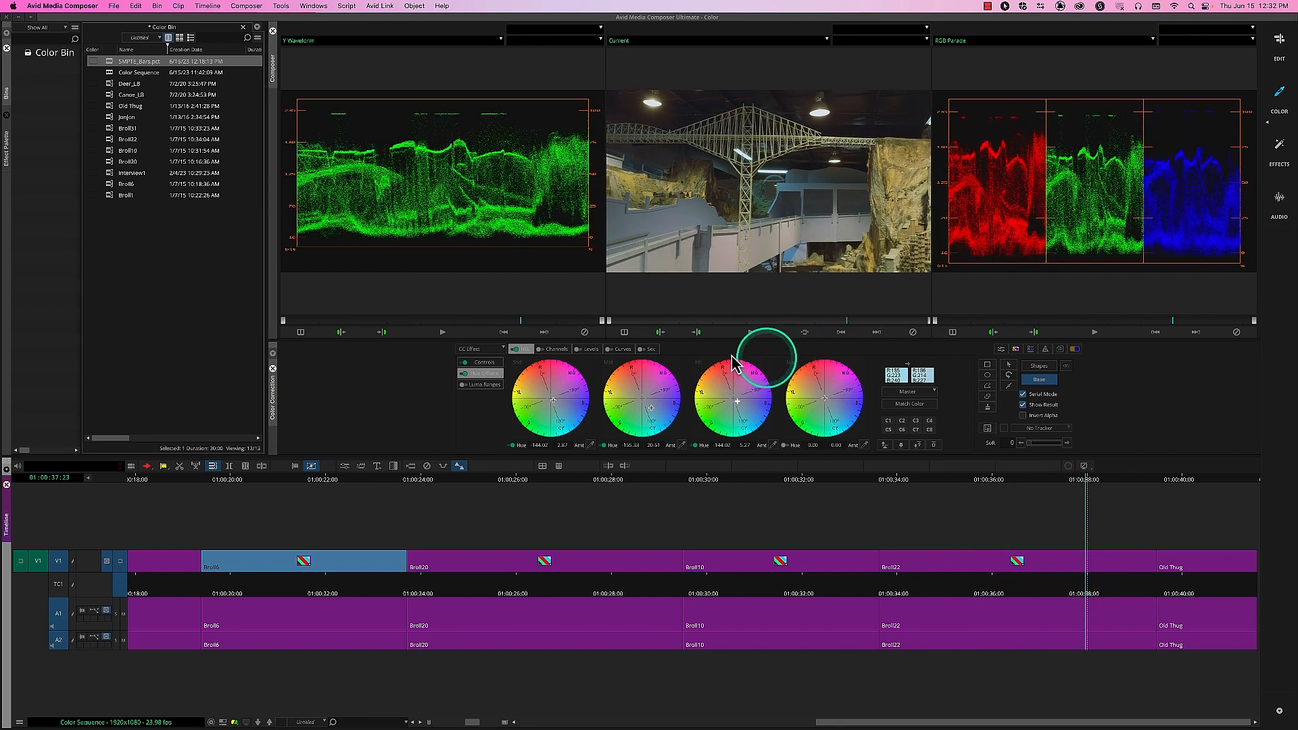
click(466, 379)
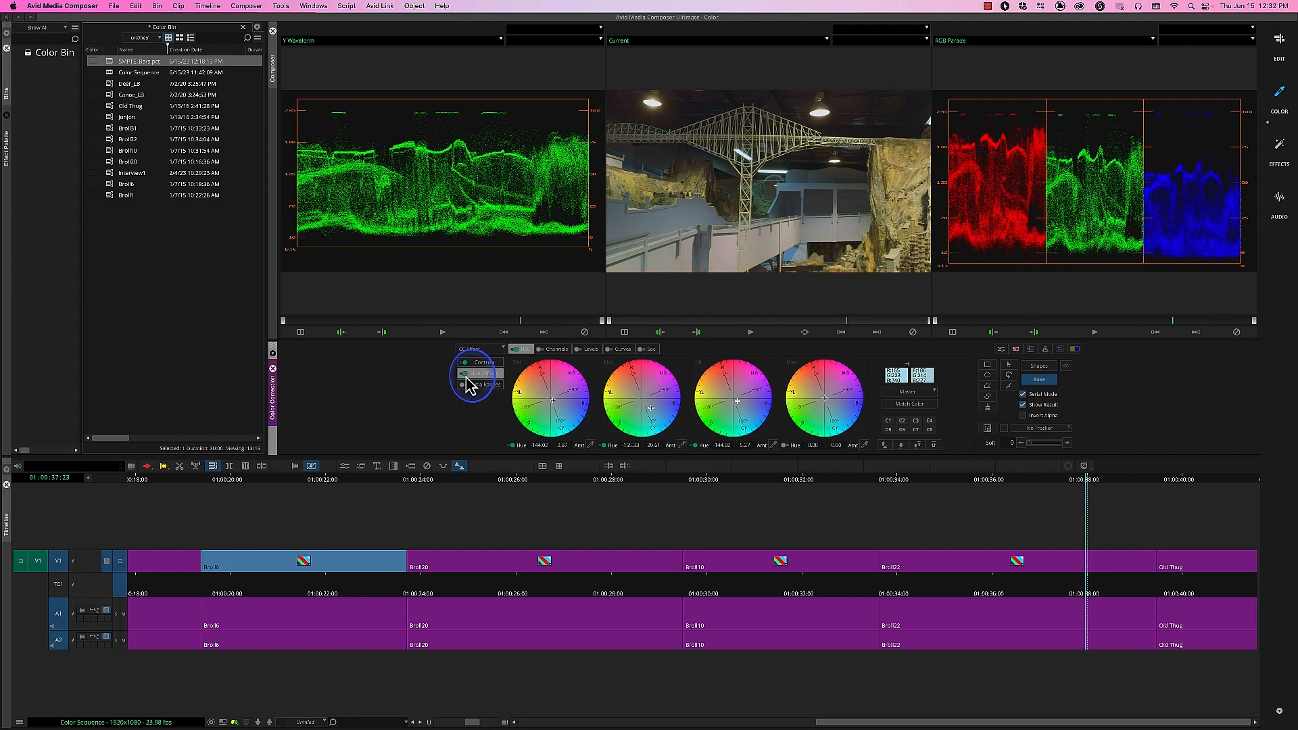
click(465, 376)
click(465, 376)
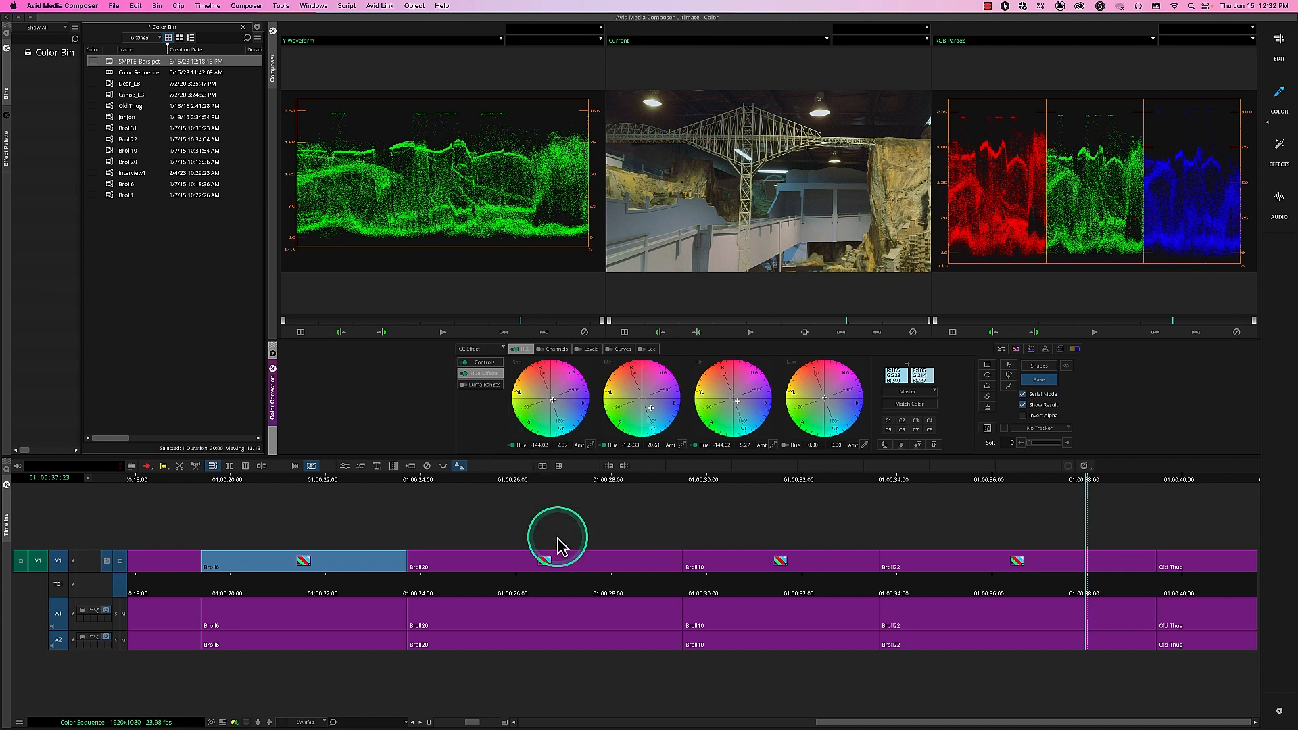
Go to the Broll20 village shot and pull its shadow hue offset toward orange with an amount of about 5.2
click(573, 586)
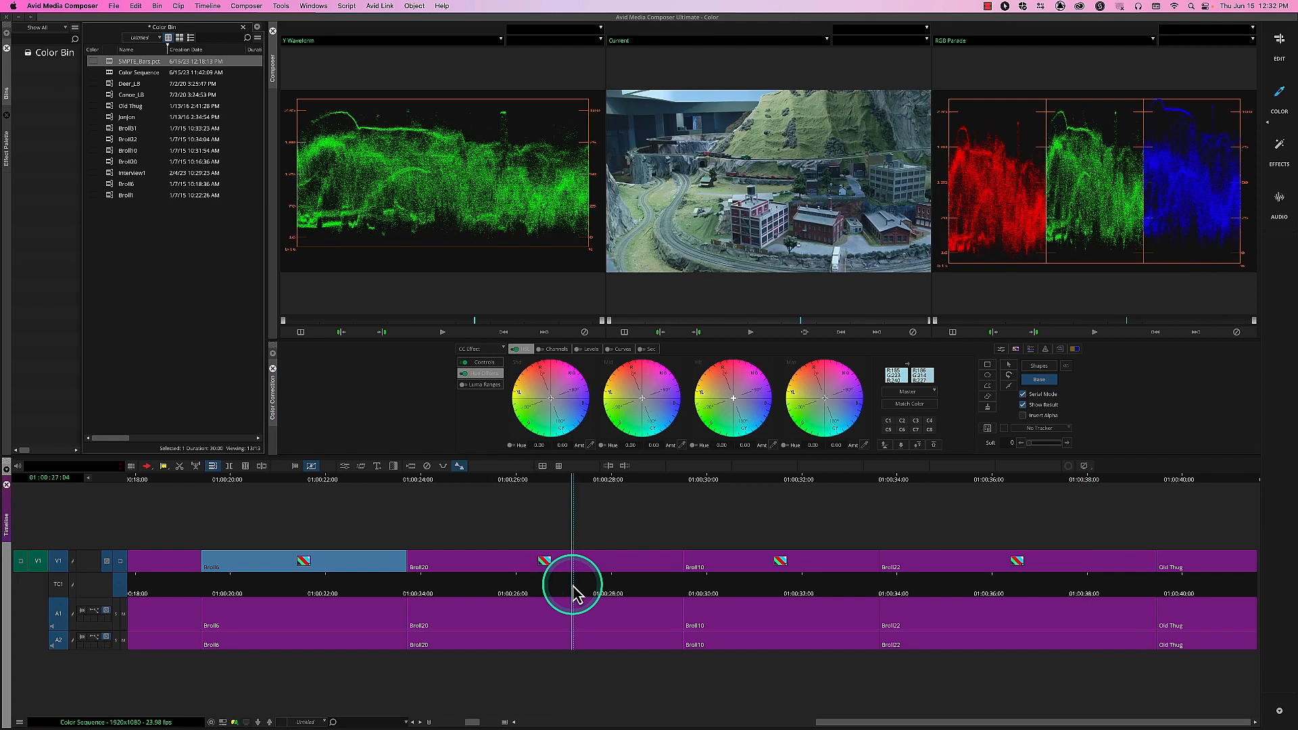
drag(573, 585, 558, 583)
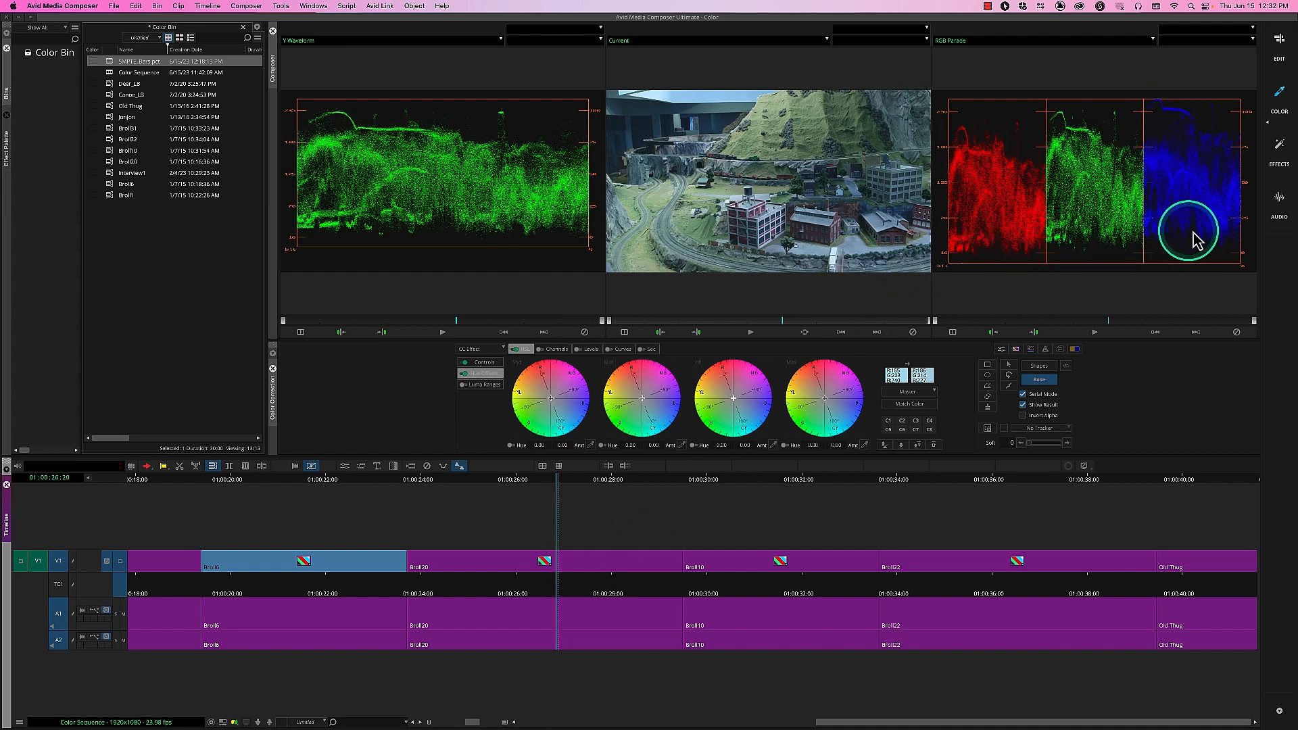
click(553, 406)
drag(552, 404, 545, 404)
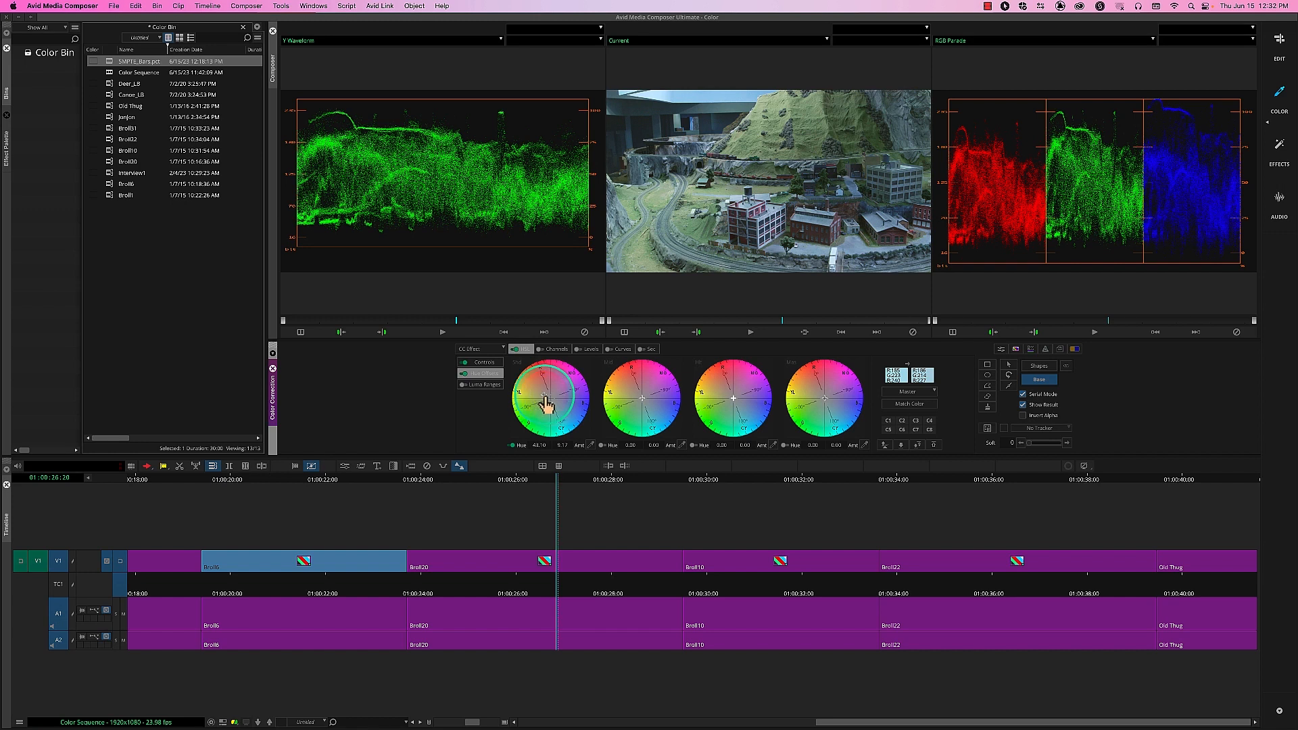
Reset the Broll20 shot's master brightness and contrast, and instead lower the setup and raise the gain to about 112.5
click(485, 362)
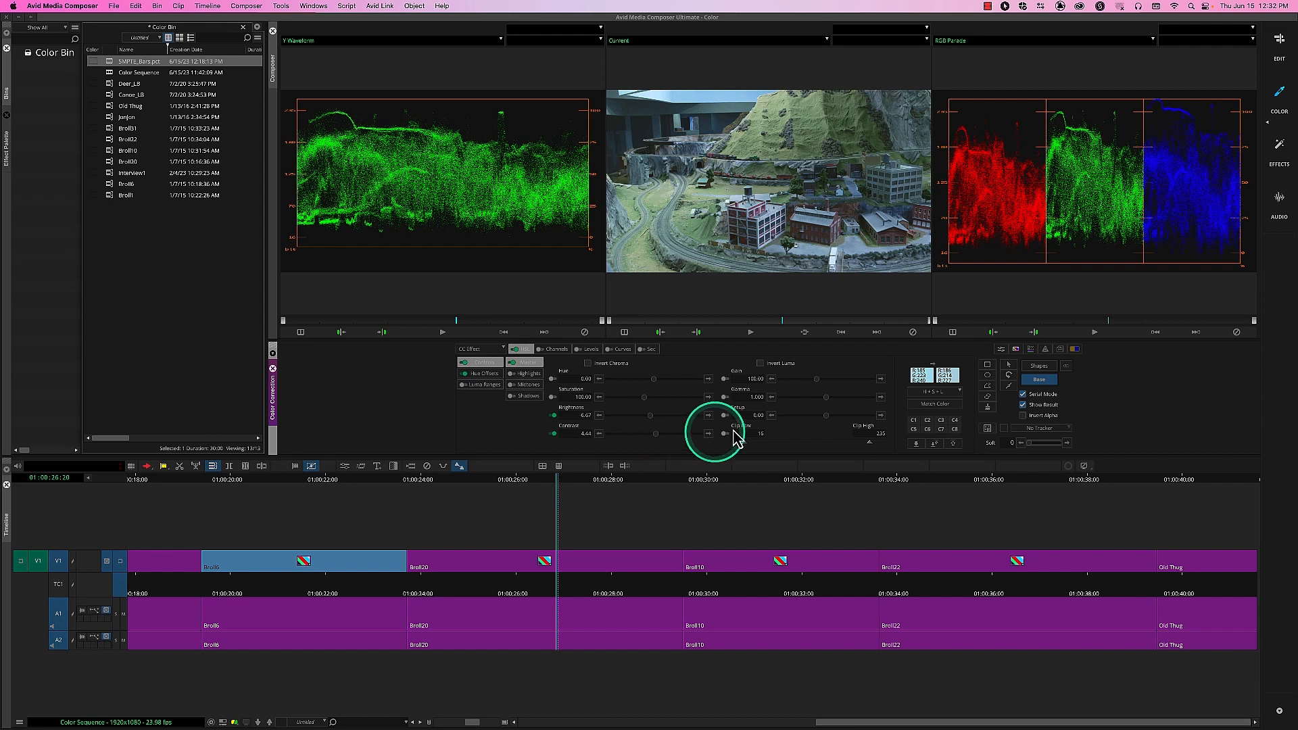
click(554, 416)
click(554, 433)
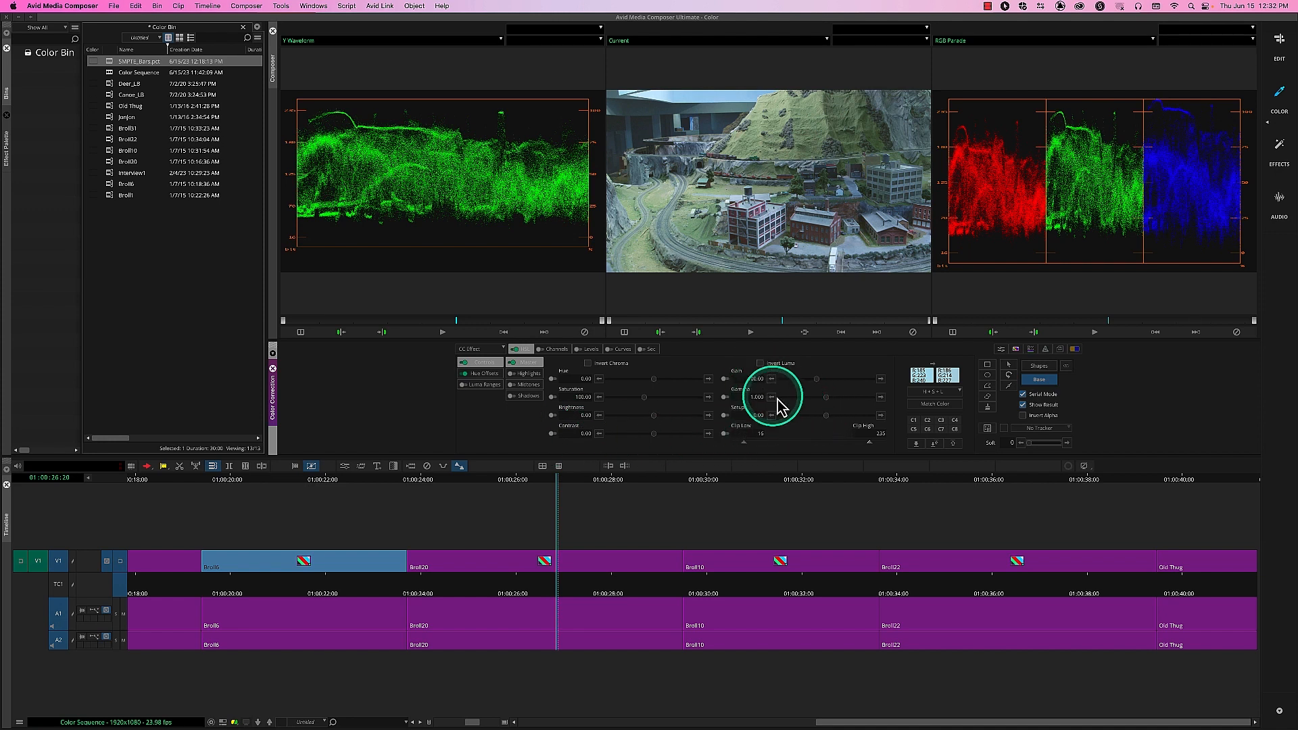
mouse_move(826, 415)
mouse_down()
mouse_move(821, 383)
mouse_move(823, 421)
mouse_up()
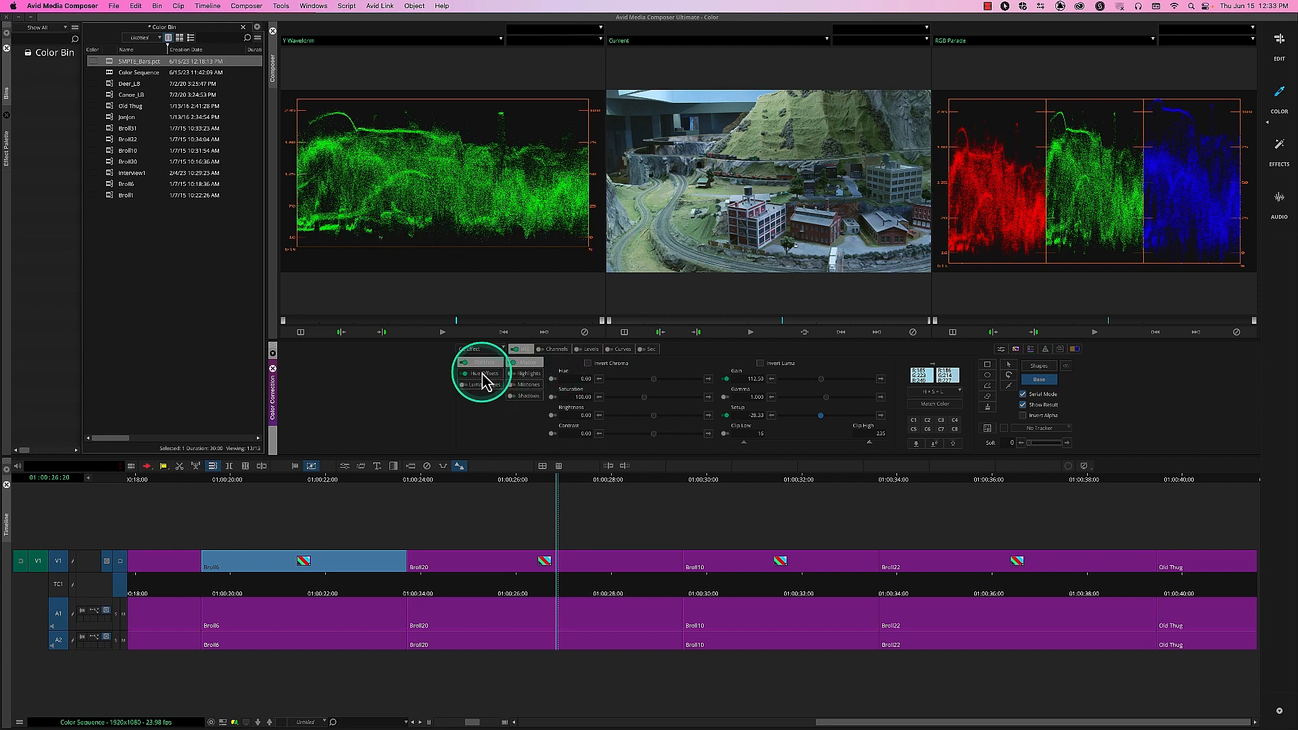
Reduce the Broll20 shadow hue offset to about 3.2 and pull the highlights to about 15.2 and midtones to about 7.7 toward orange
click(481, 374)
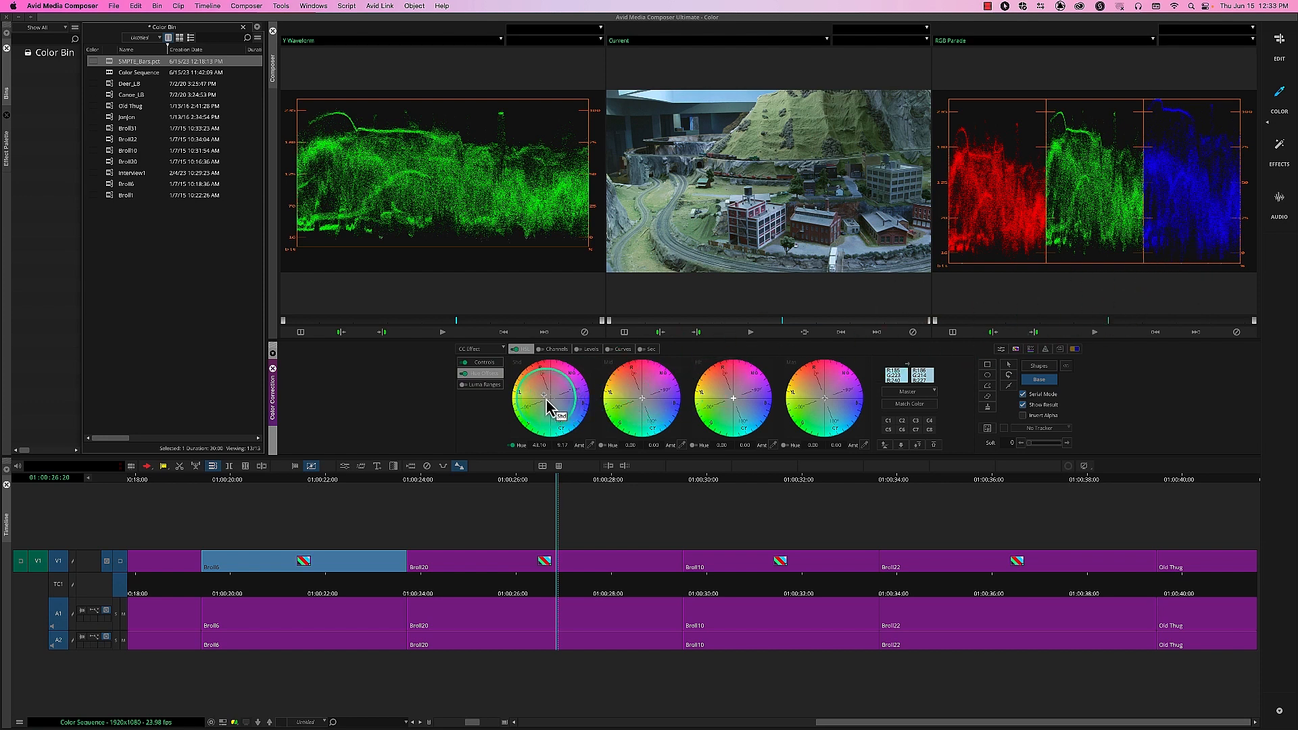
drag(545, 404, 549, 404)
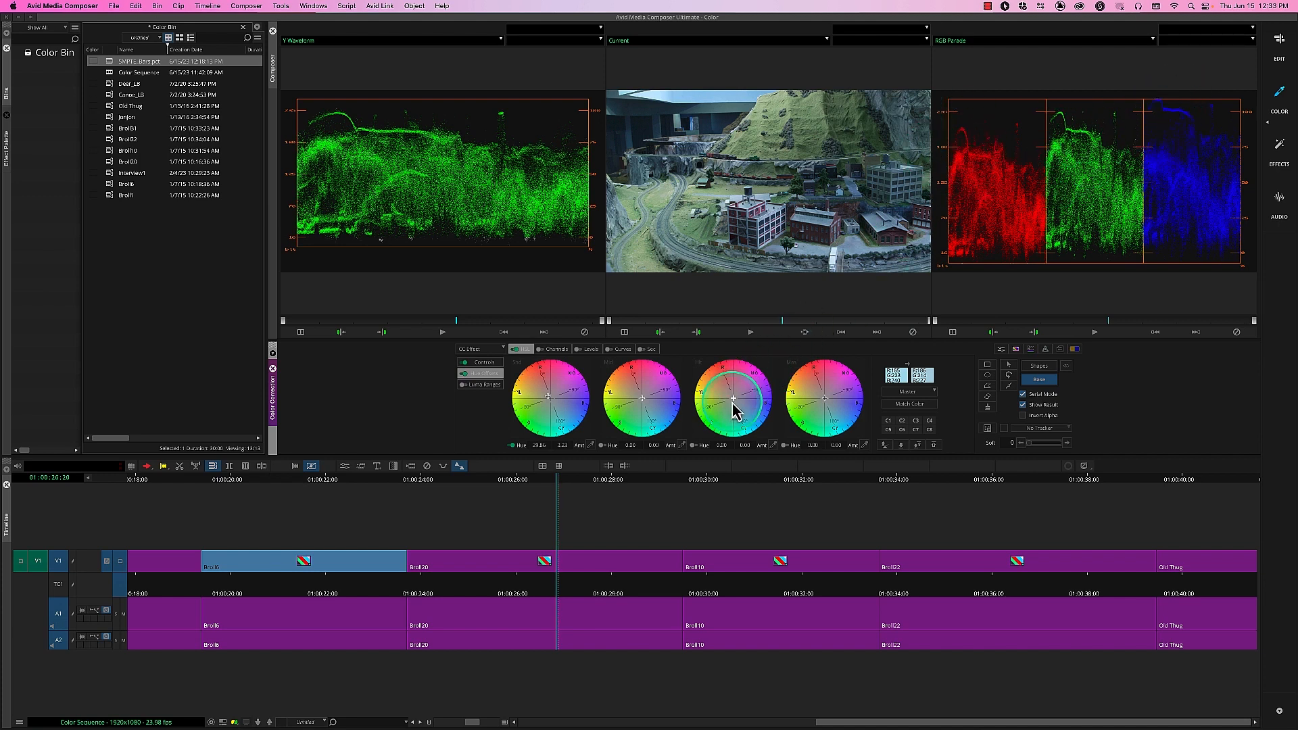
drag(730, 396, 727, 390)
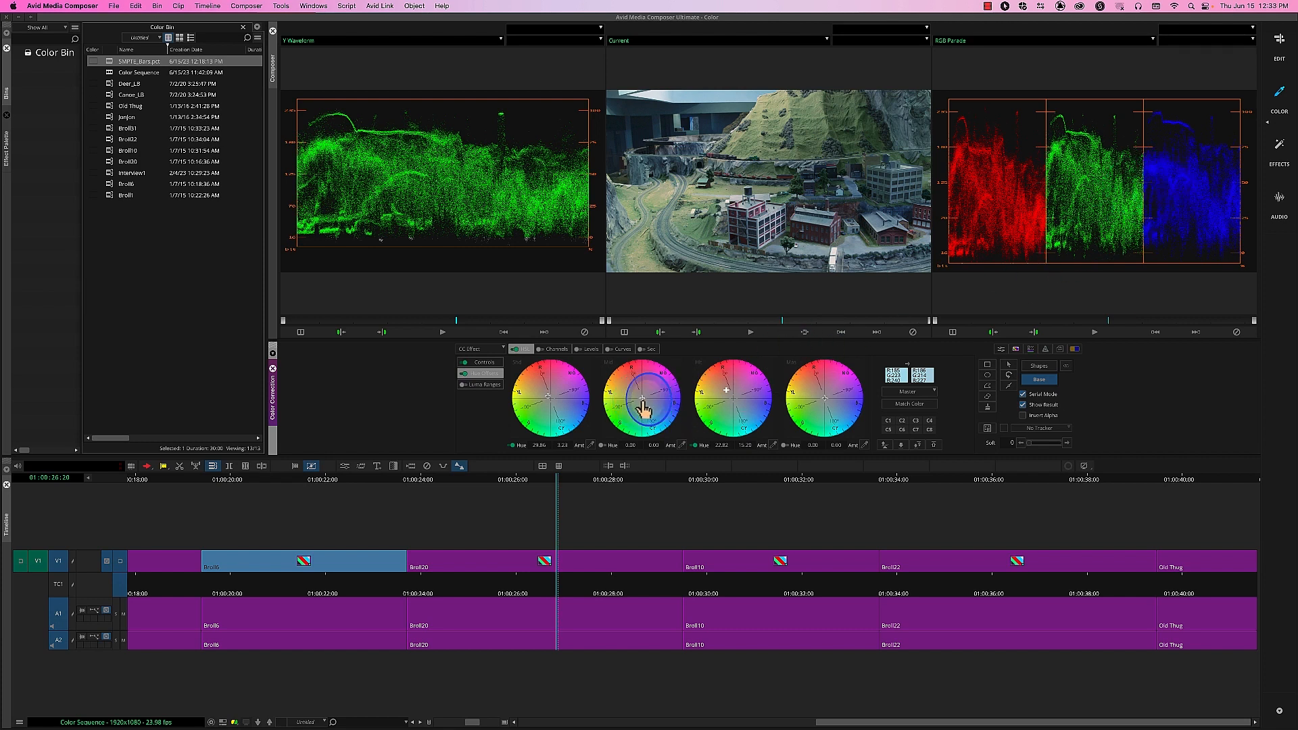
drag(642, 408, 636, 406)
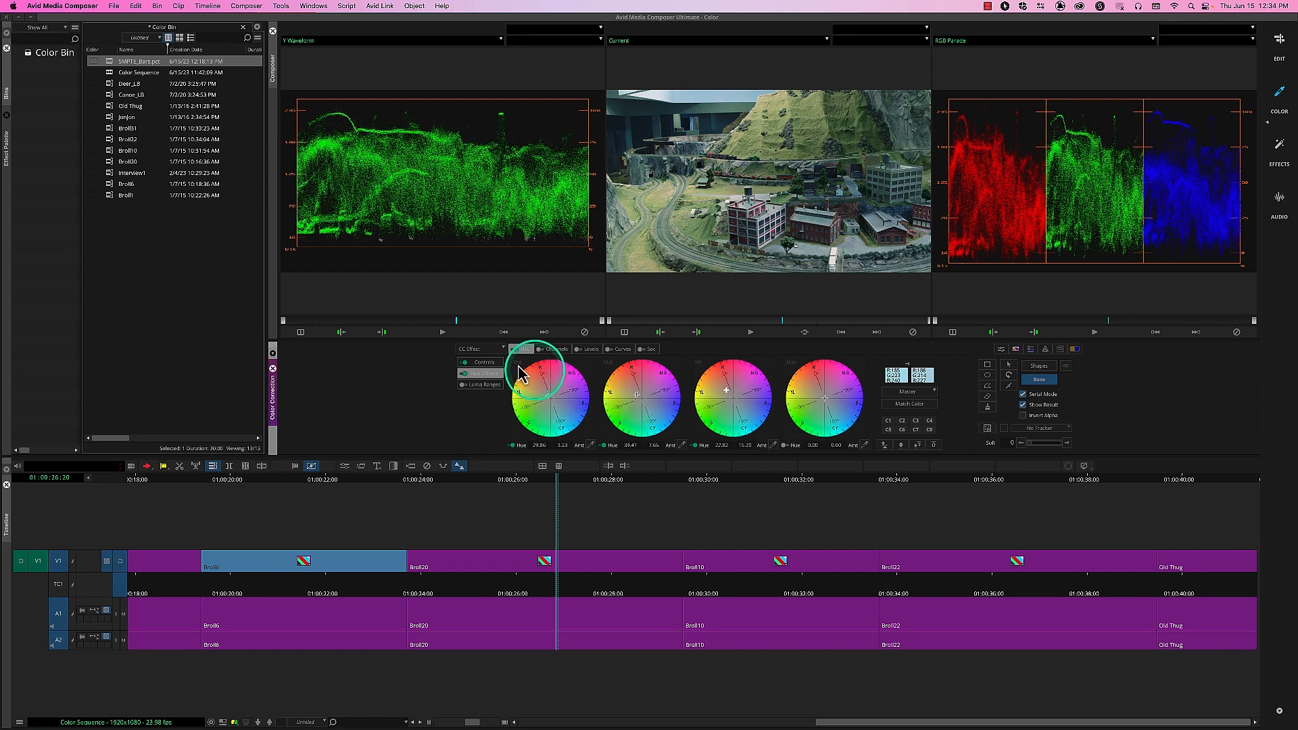
Toggle the hue offsets off and on to compare the Broll20 shot, and view the Match Color type options
click(466, 379)
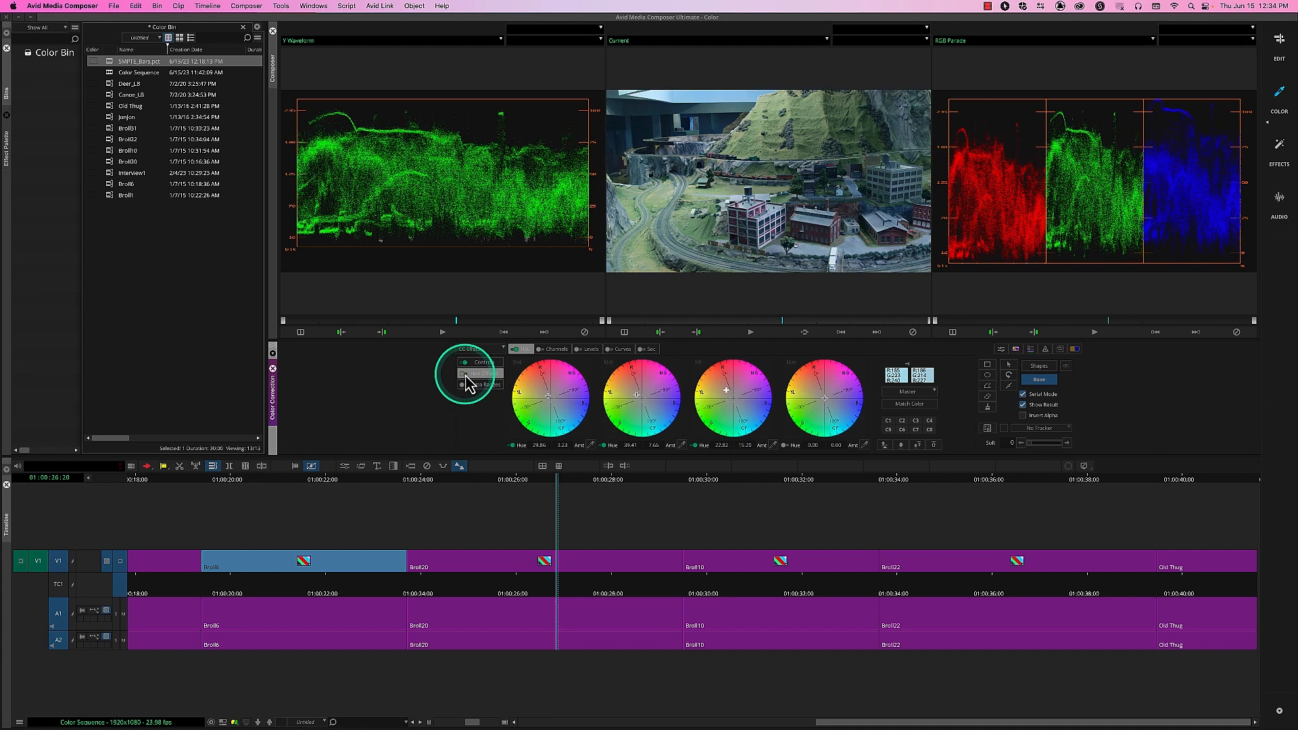
click(466, 377)
click(466, 379)
click(467, 379)
click(466, 378)
click(467, 378)
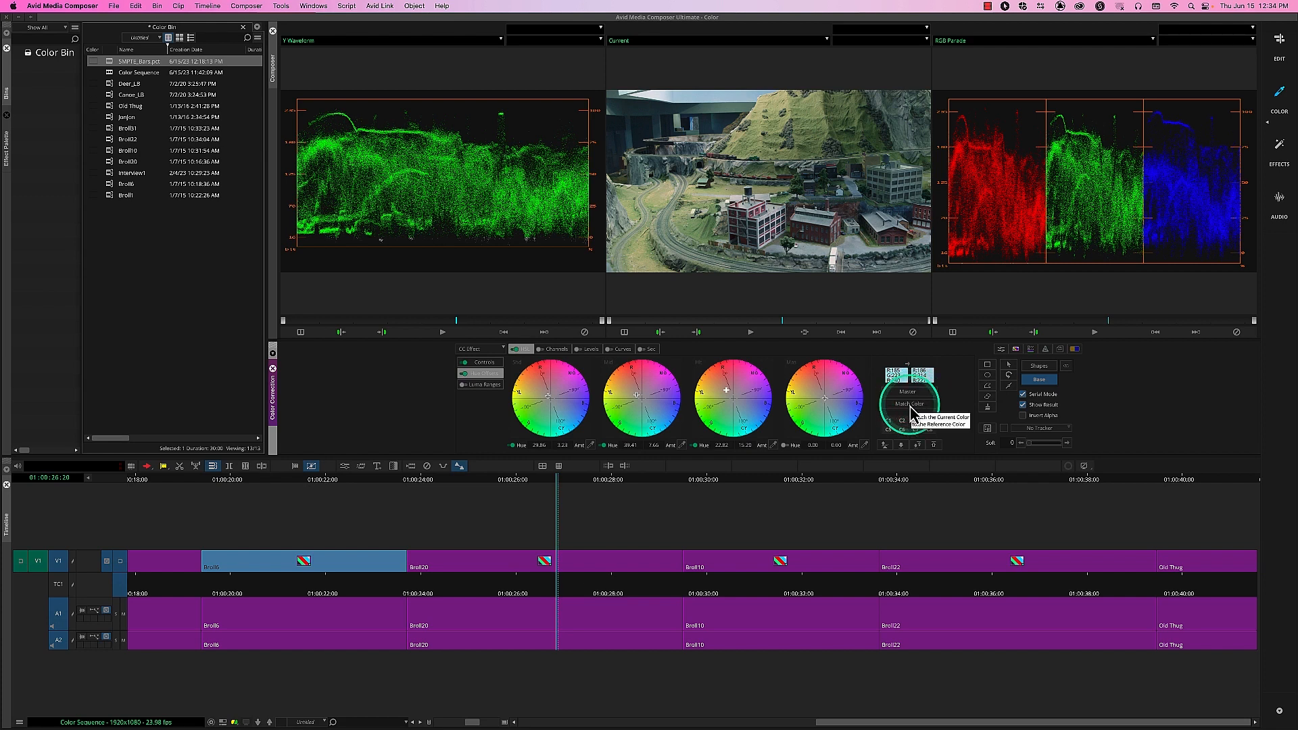
click(910, 394)
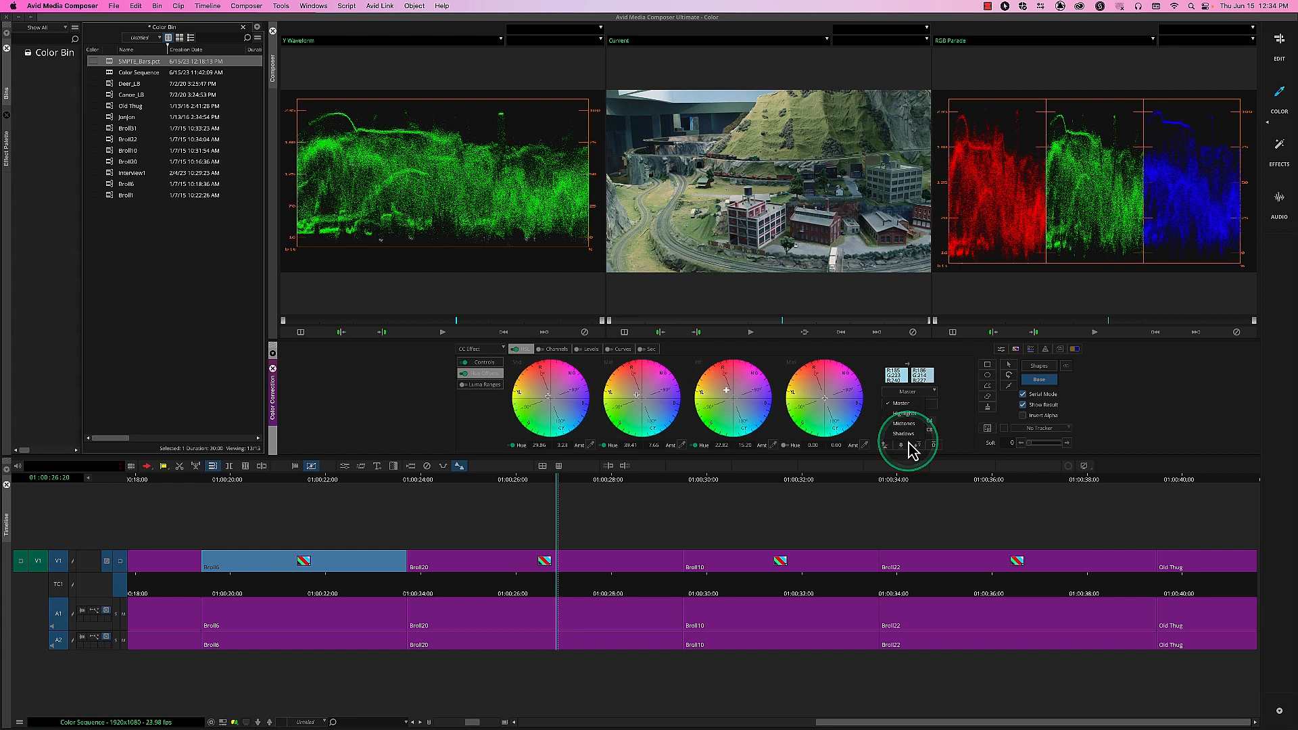
click(956, 385)
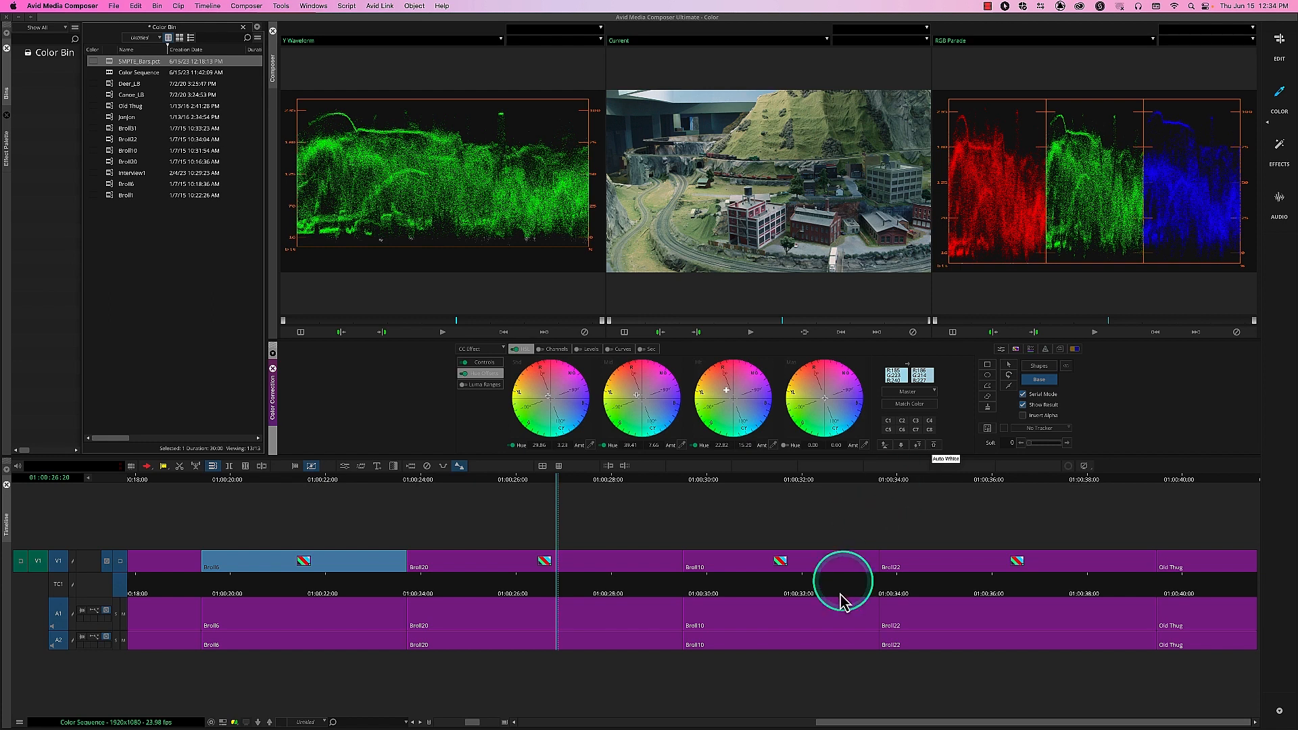
Go to the Broll10 roller coaster shot and reset all of its HSL corrections
click(789, 590)
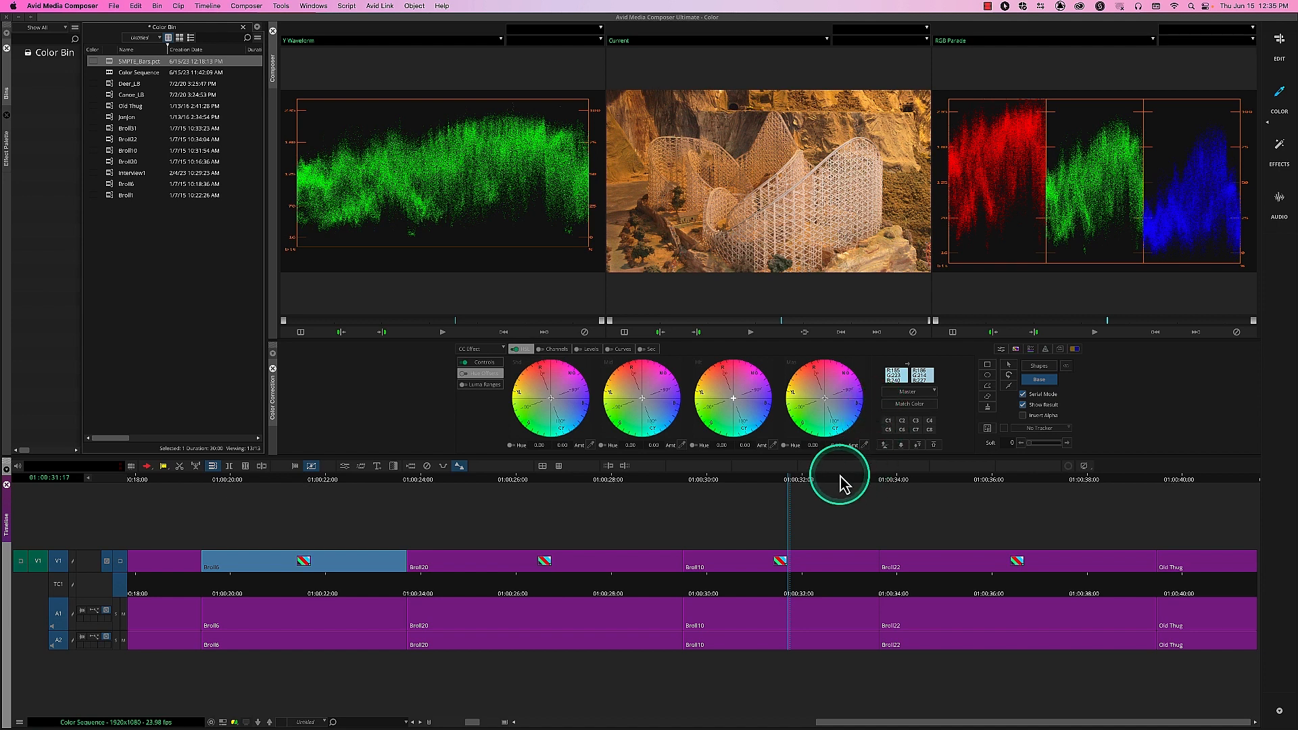
click(481, 362)
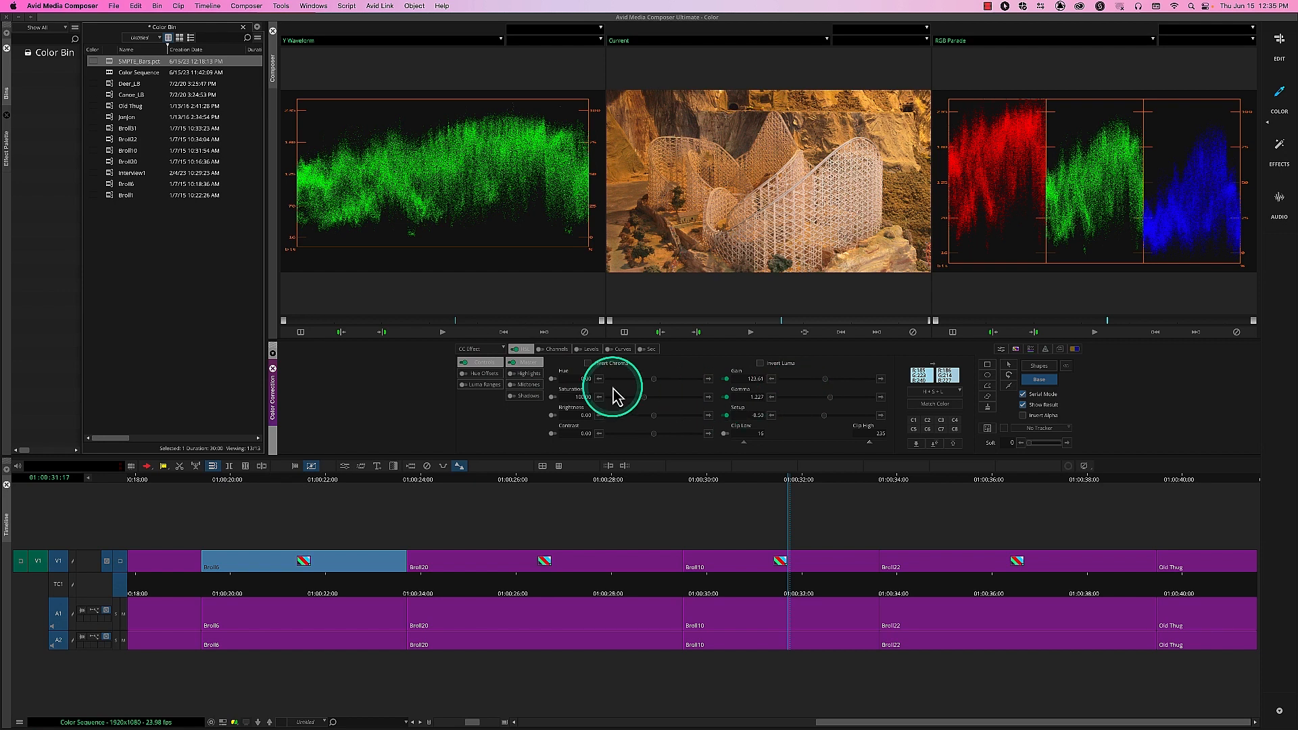
click(464, 364)
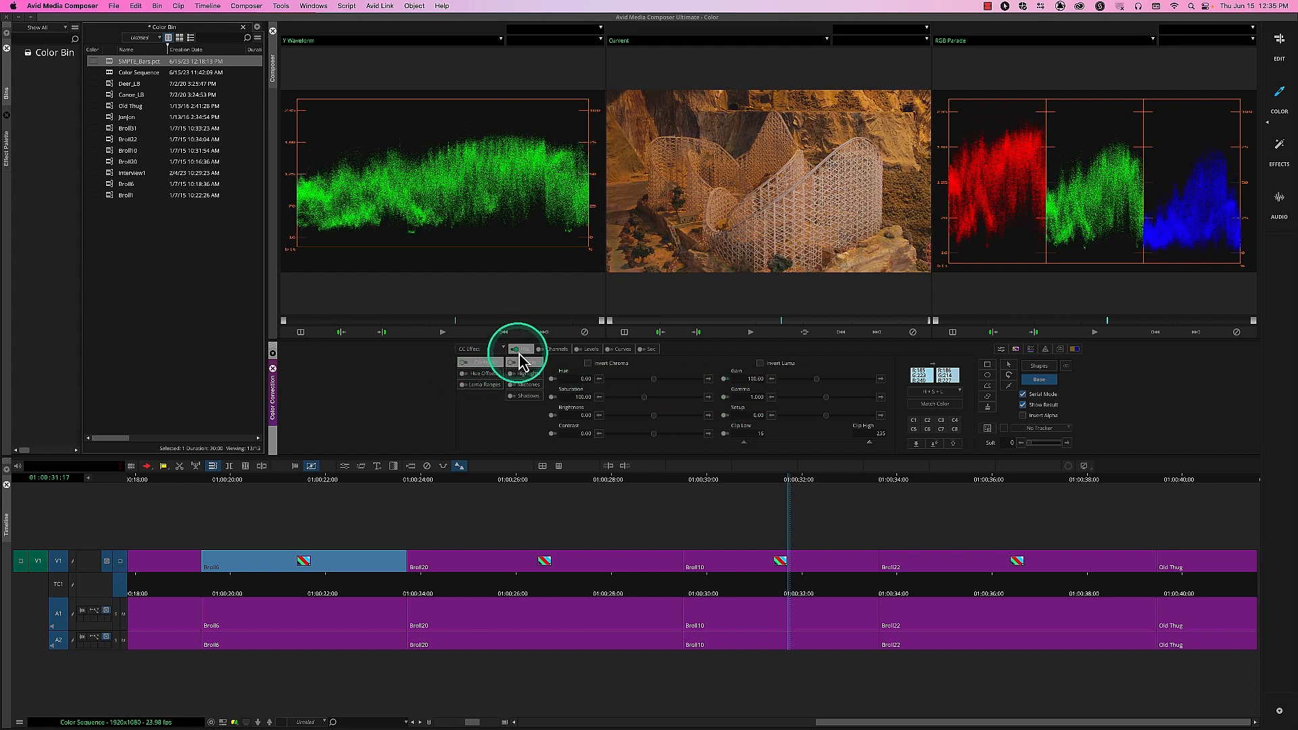
click(516, 353)
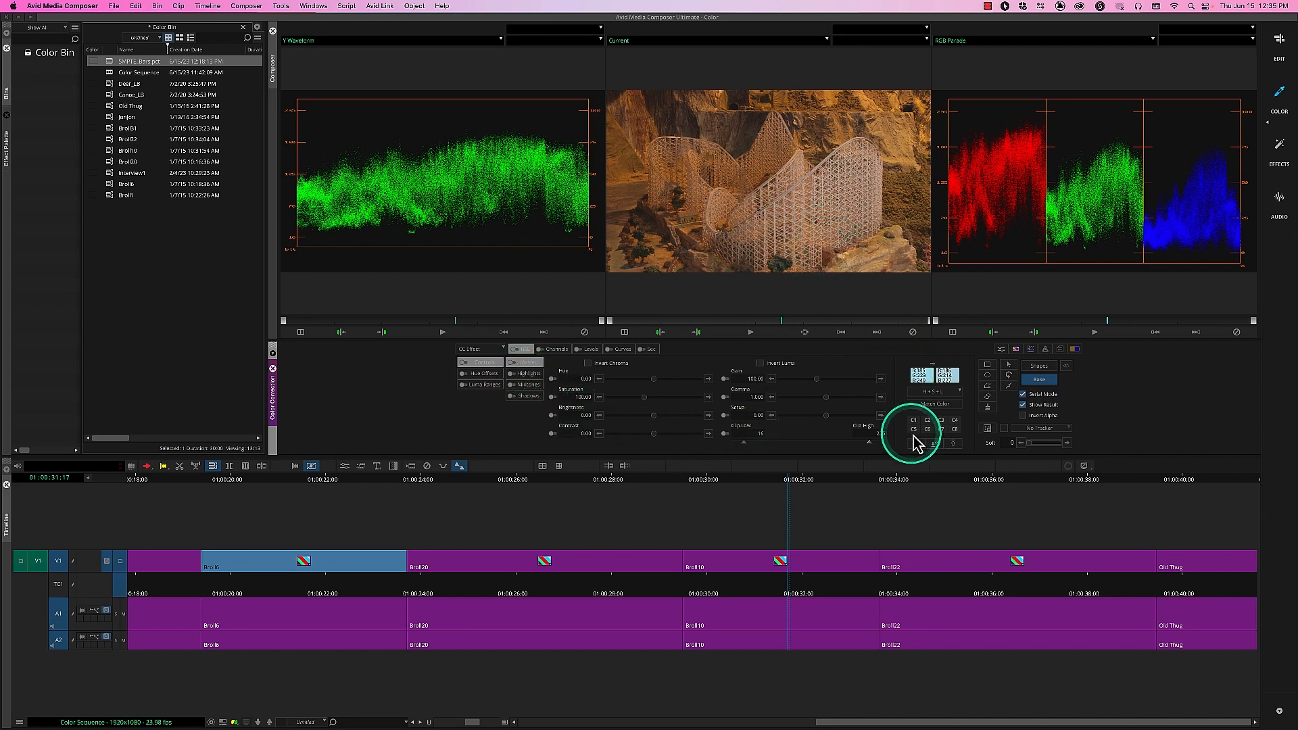
Apply Auto Contrast and Auto Balance to the Broll10 roller coaster shot
click(484, 373)
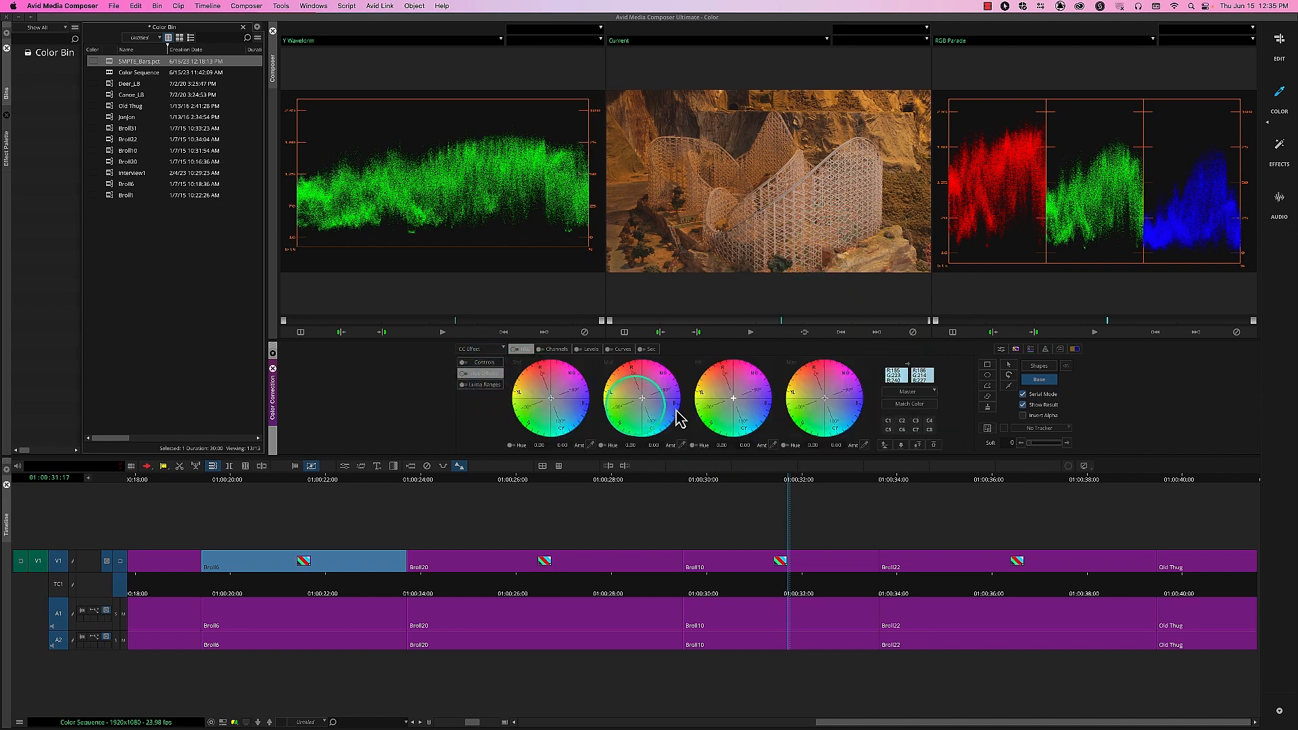
click(917, 446)
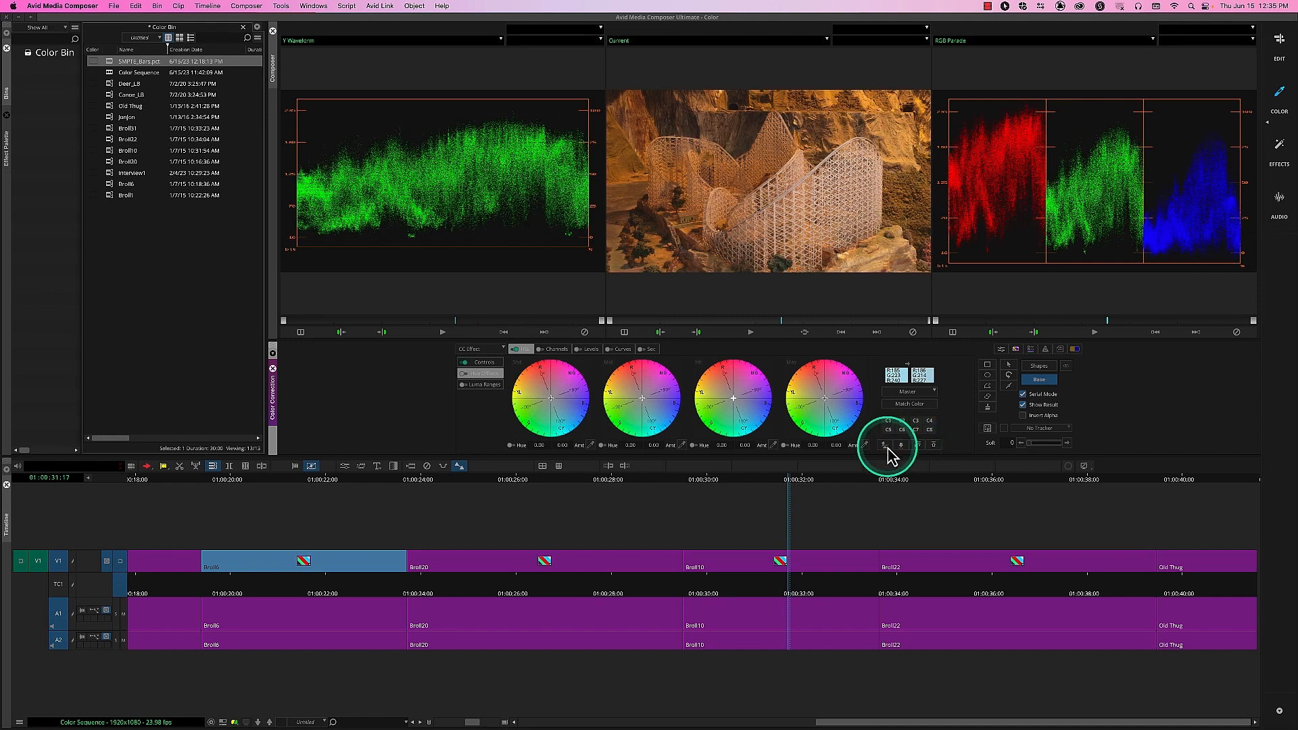
click(887, 448)
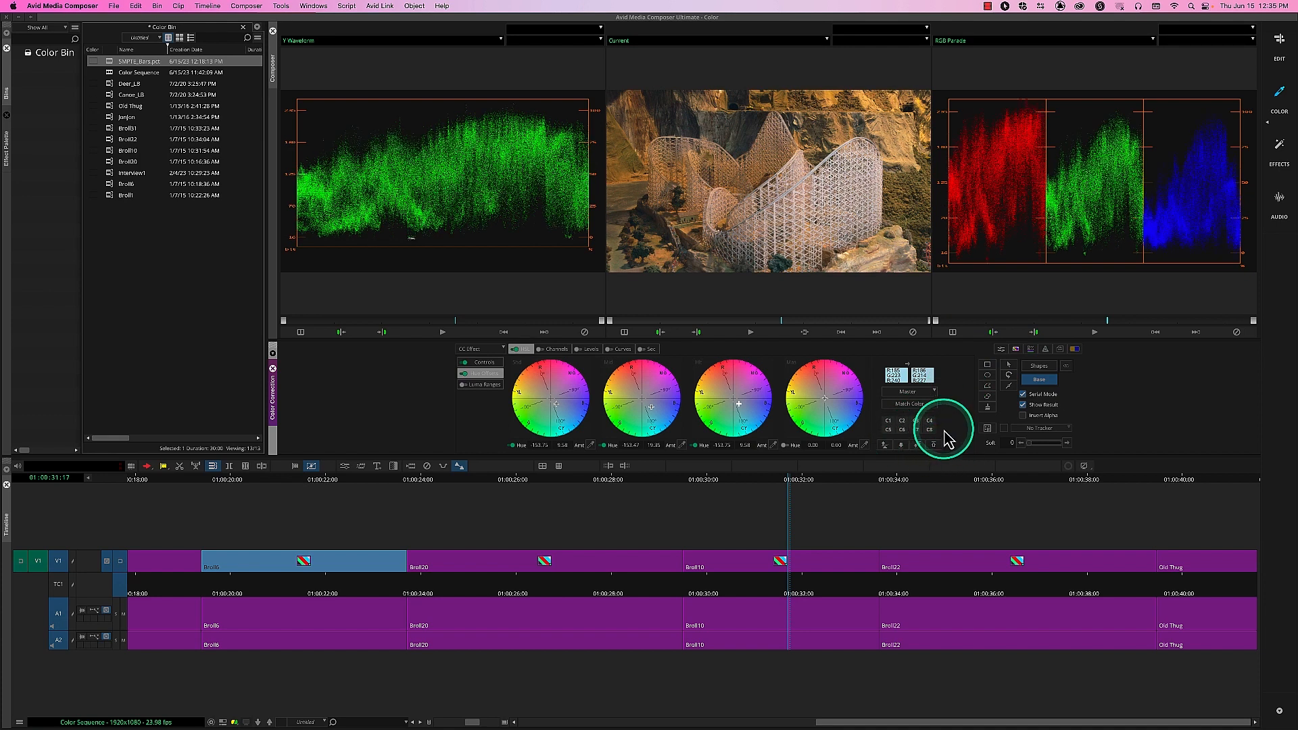
Toggle the HSL corrections off and on to compare the automatic result on Broll10, and reset them
click(517, 351)
click(517, 351)
click(517, 351)
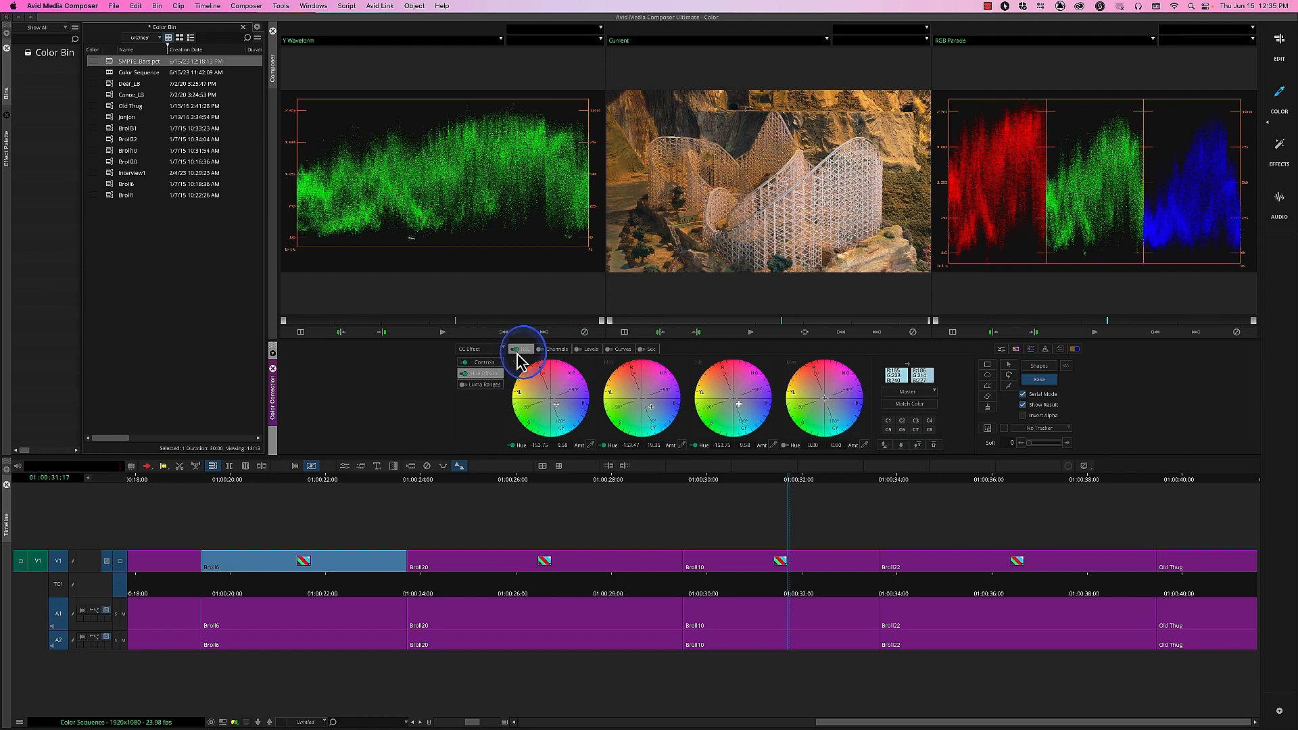
click(517, 352)
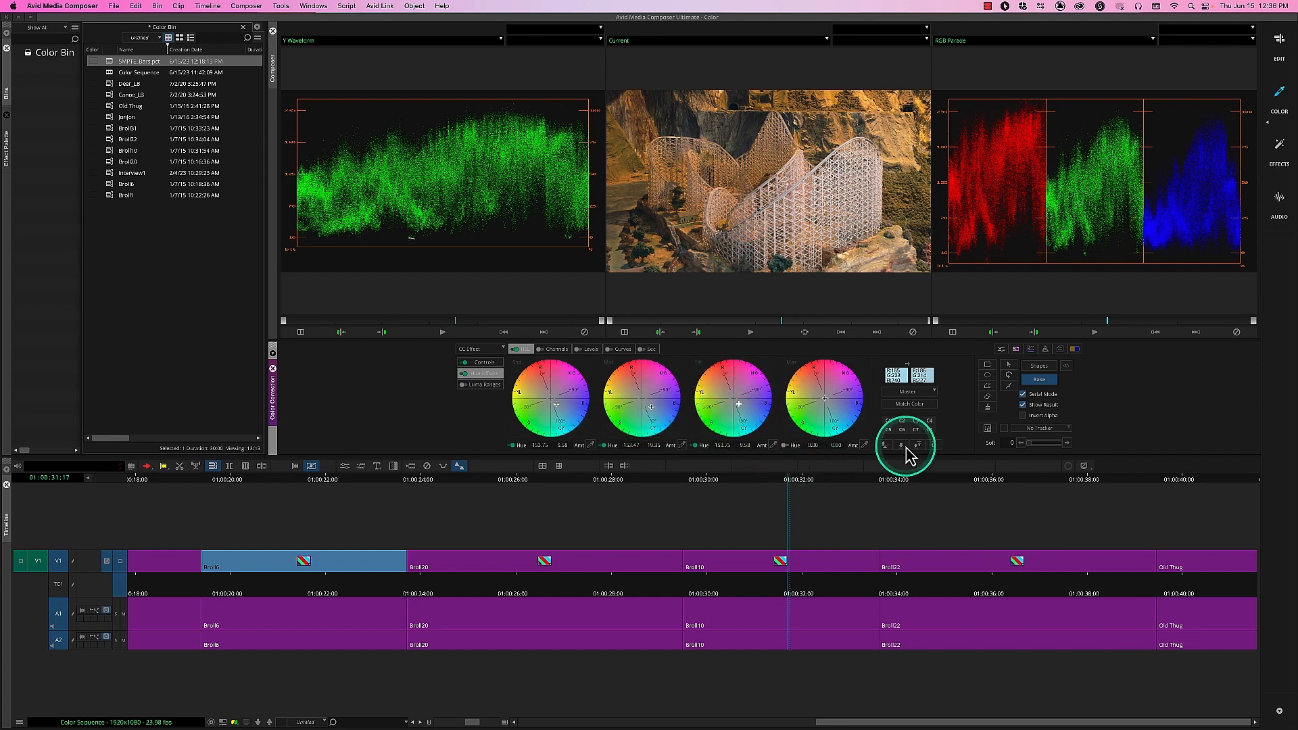
click(515, 351)
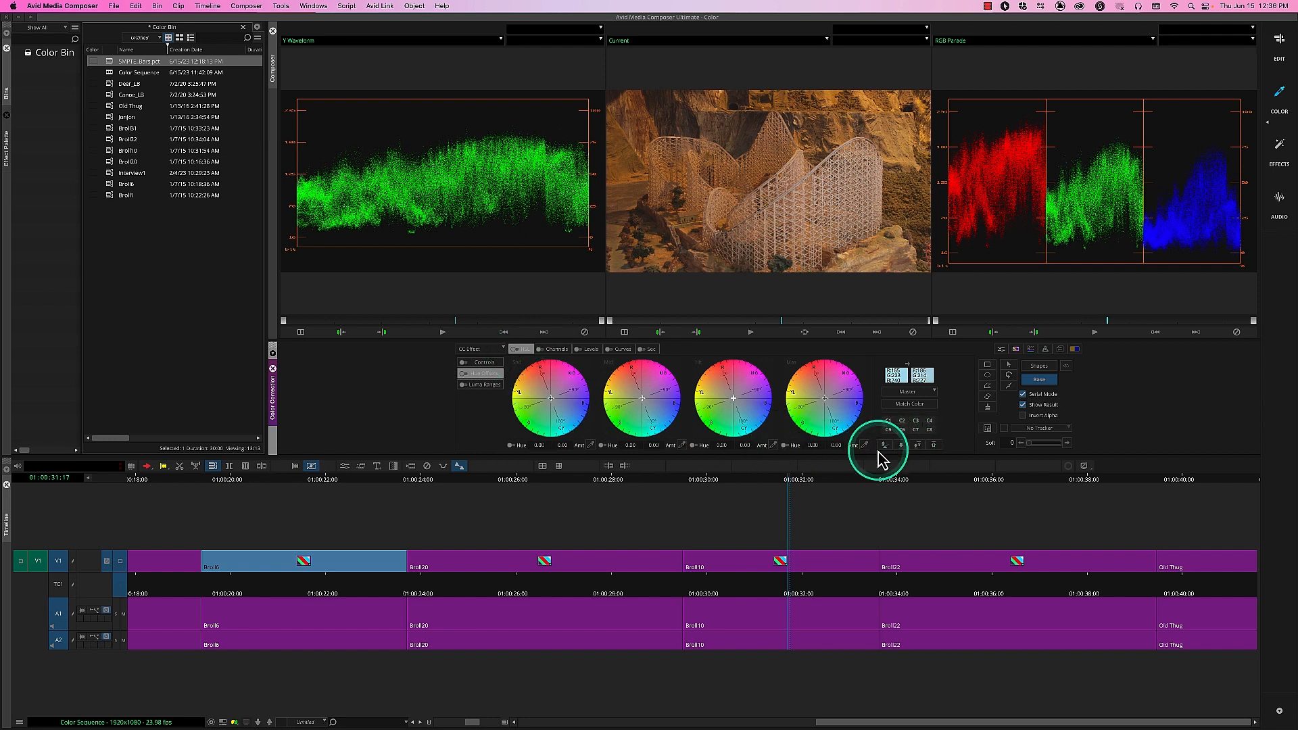
Try Auto White followed by Auto Balance on the Broll10 shot, and reset the HSL corrections
click(935, 446)
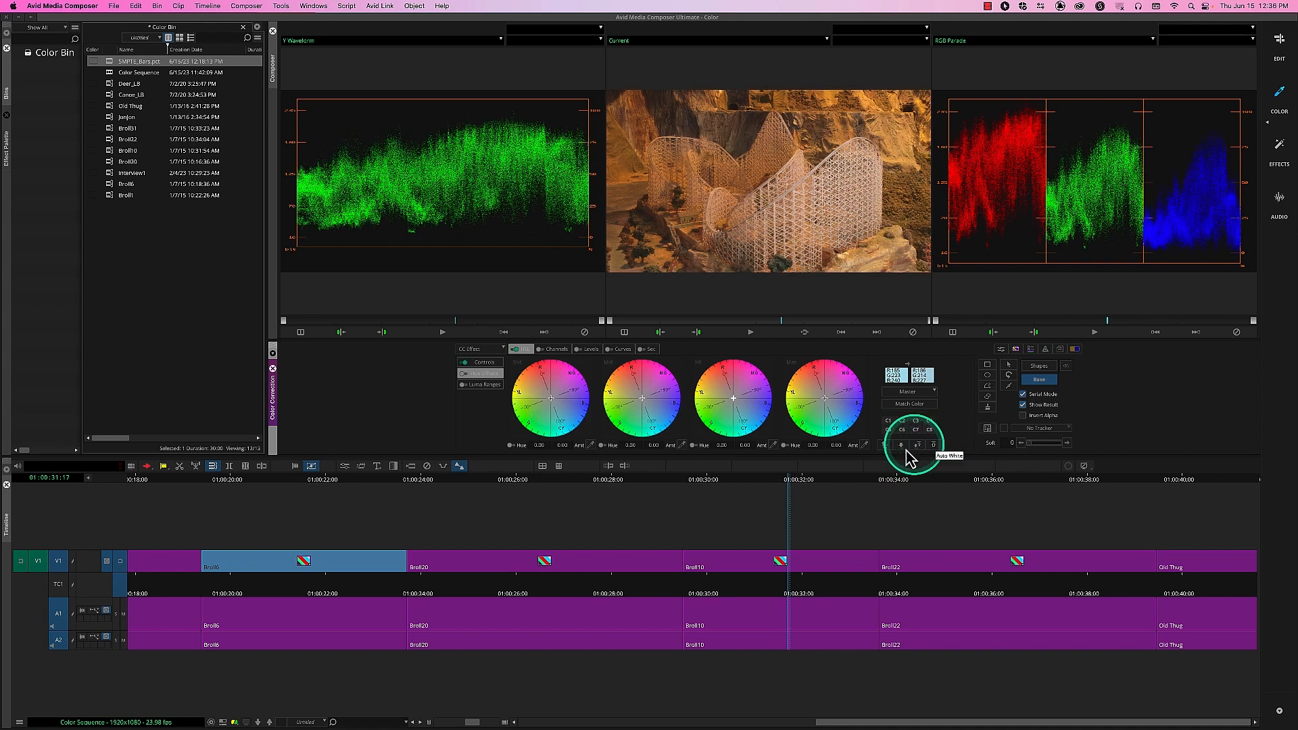
click(885, 448)
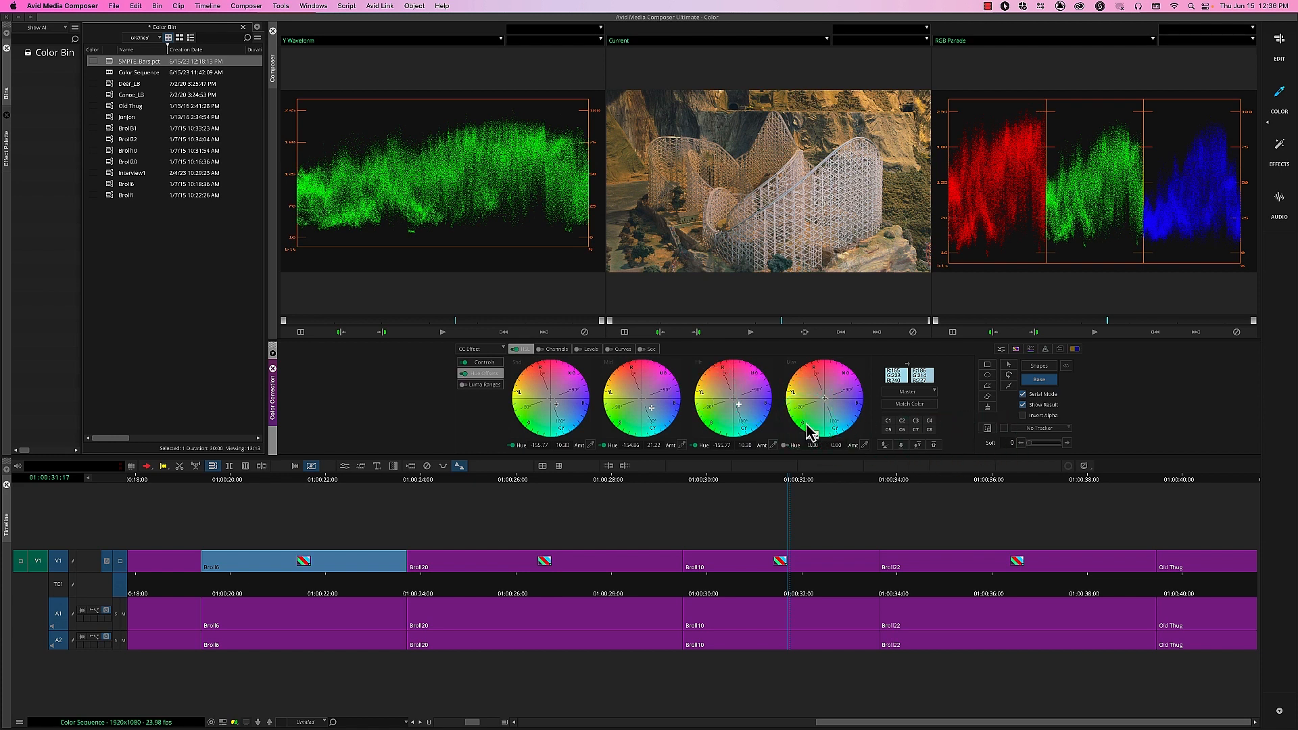
click(517, 350)
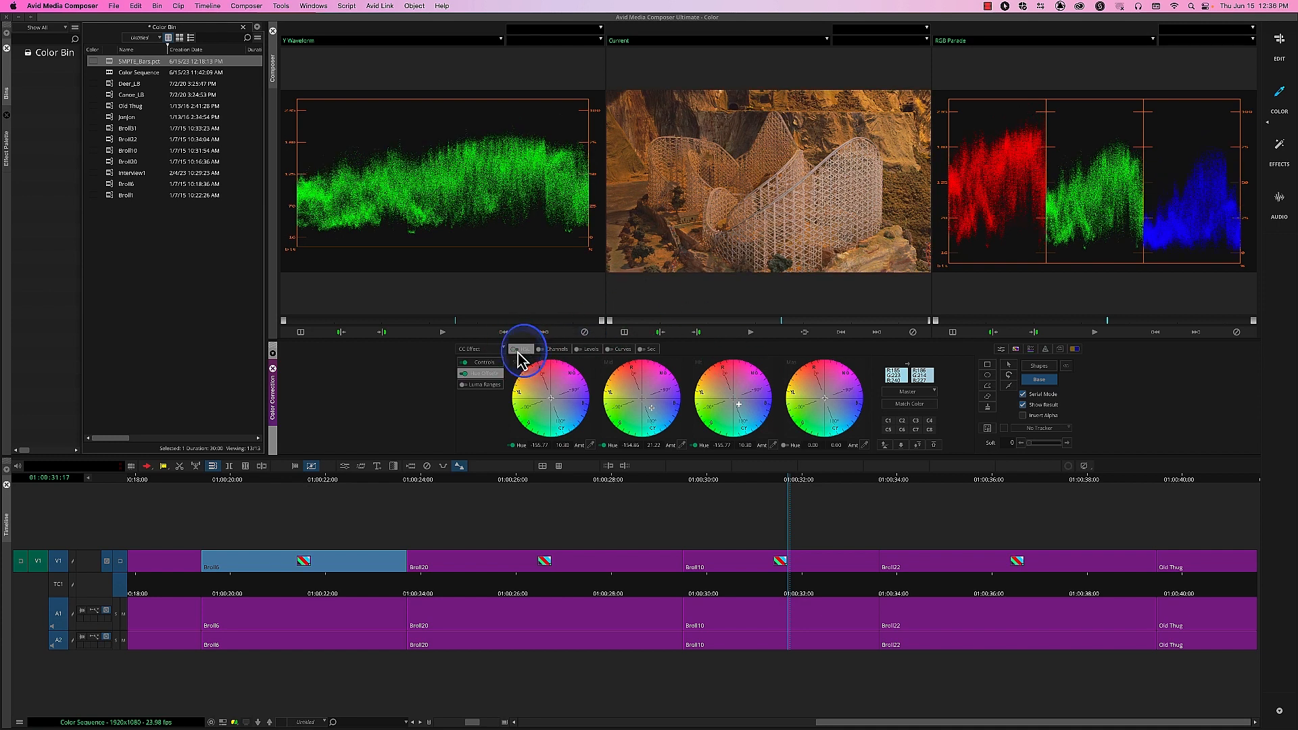
Compare the HSL controls with the Curves graphs, and remove the color correction effect from the selected Broll6 clip
click(493, 363)
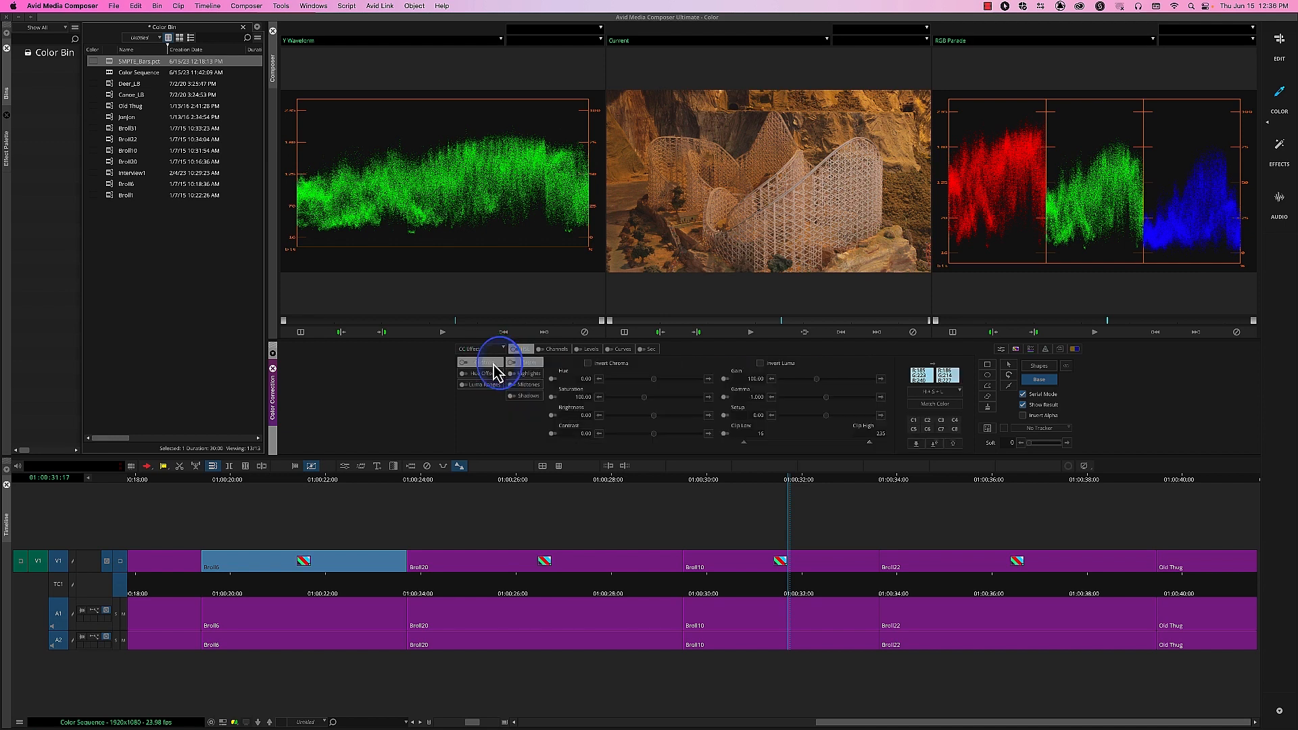
click(616, 350)
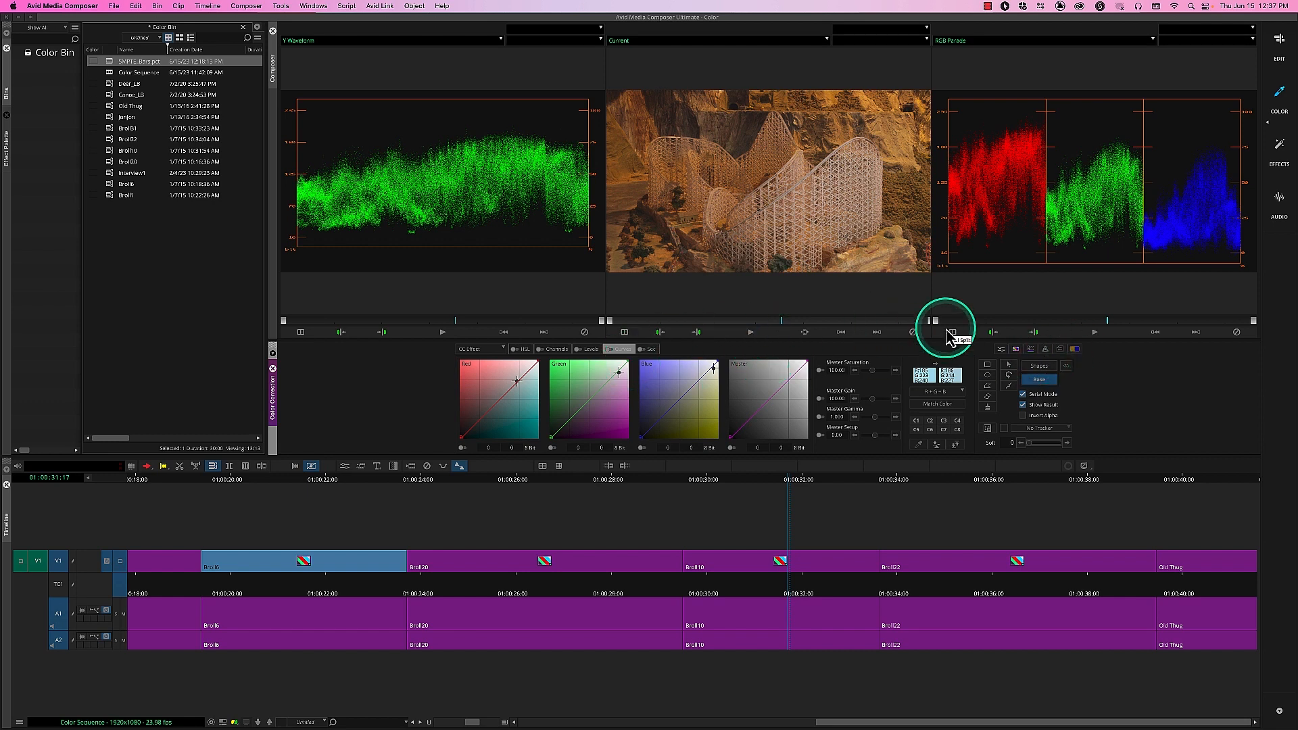
click(524, 349)
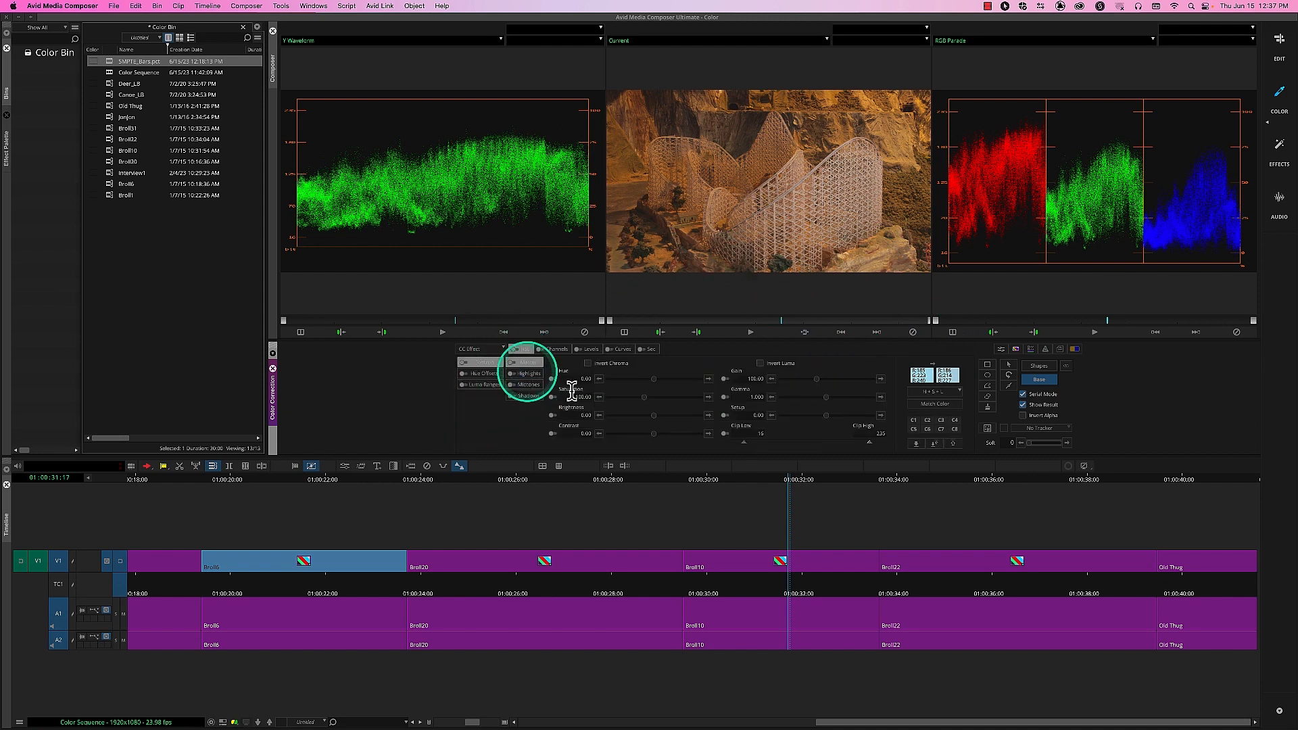
click(625, 348)
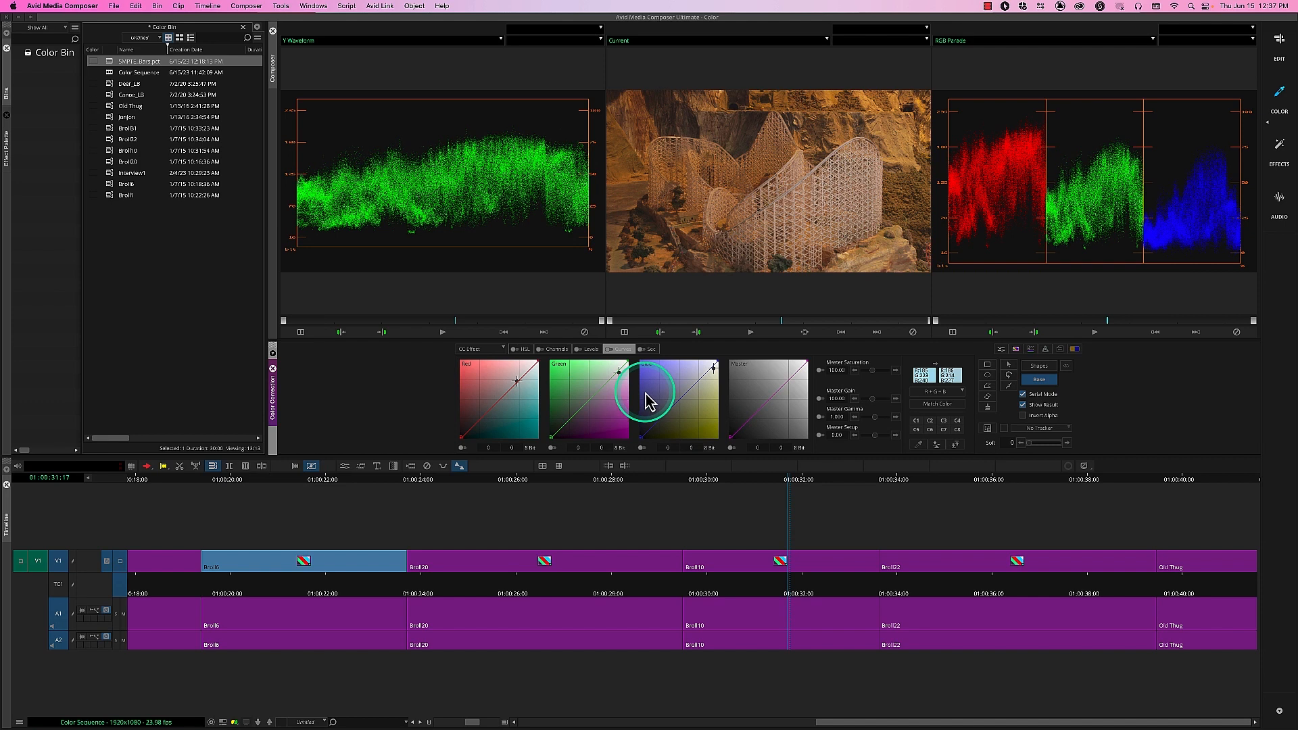
click(427, 468)
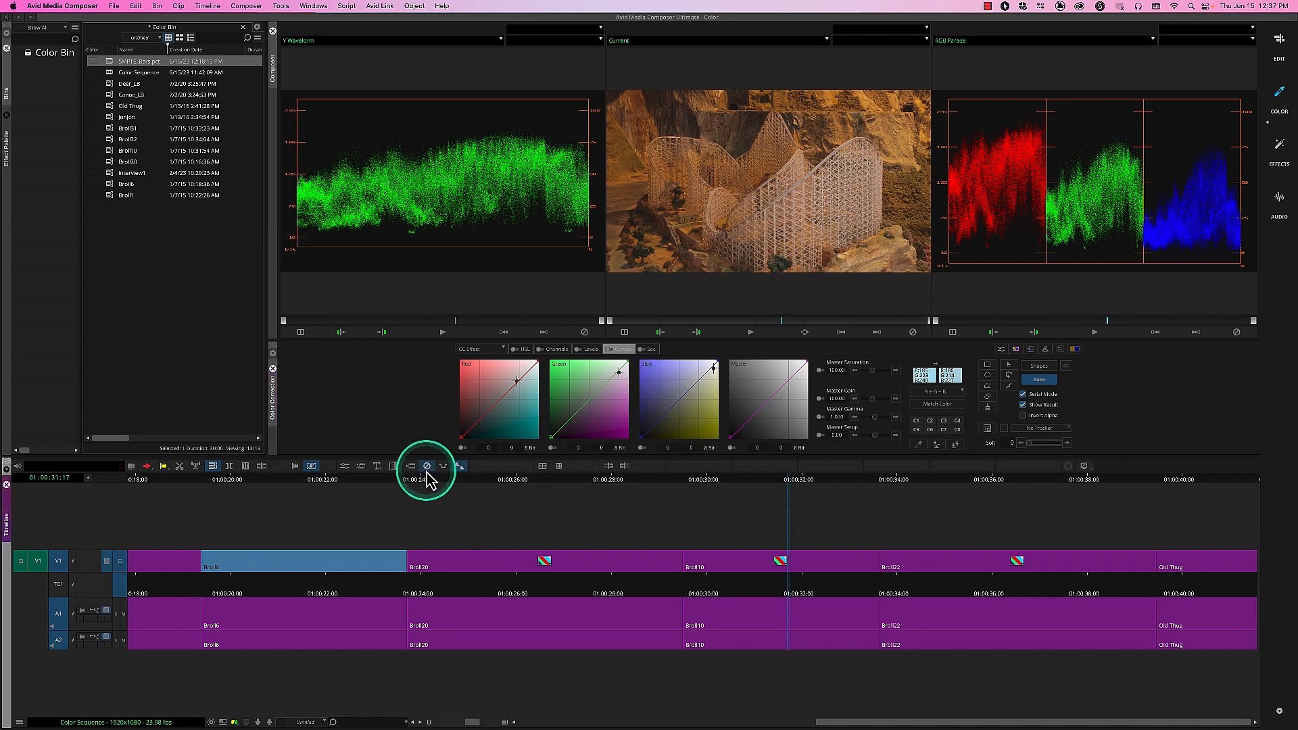
Remove the color correction effect from the Broll10 shot, and compare the HSL Controls with the Curves master controls
click(777, 585)
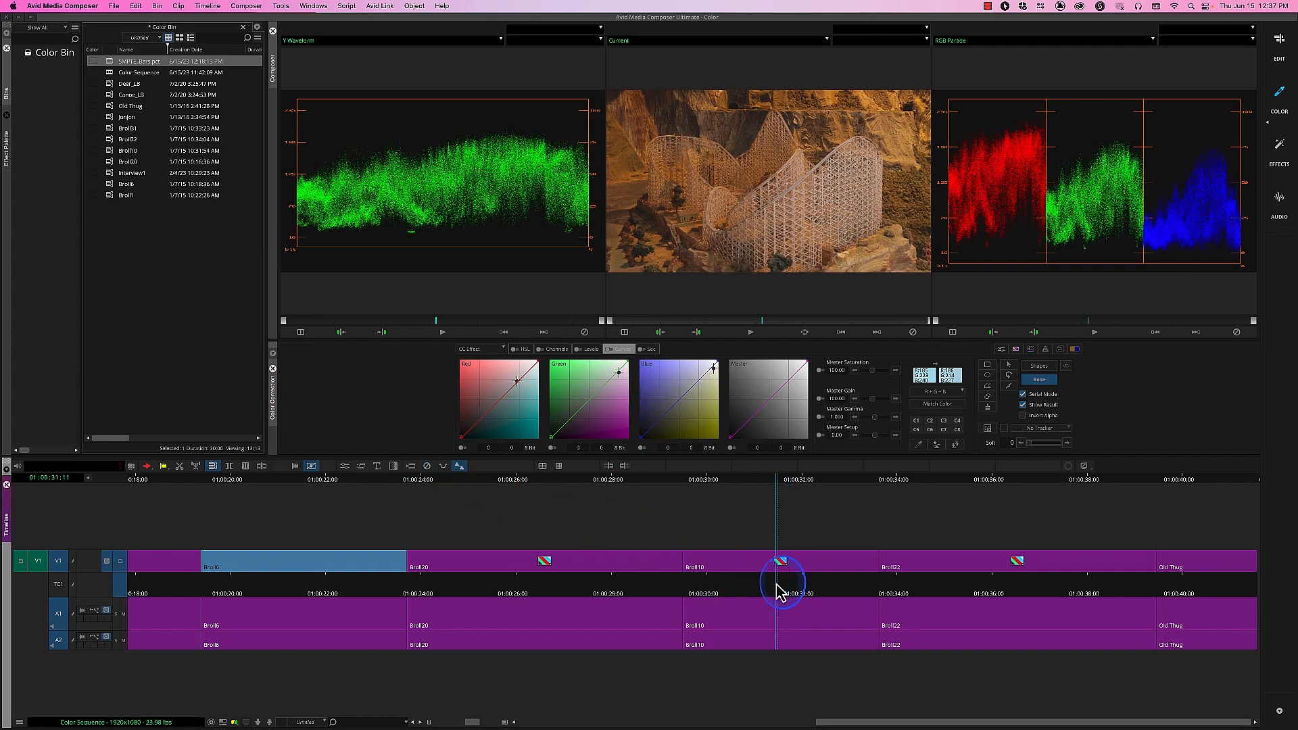
click(916, 332)
click(914, 332)
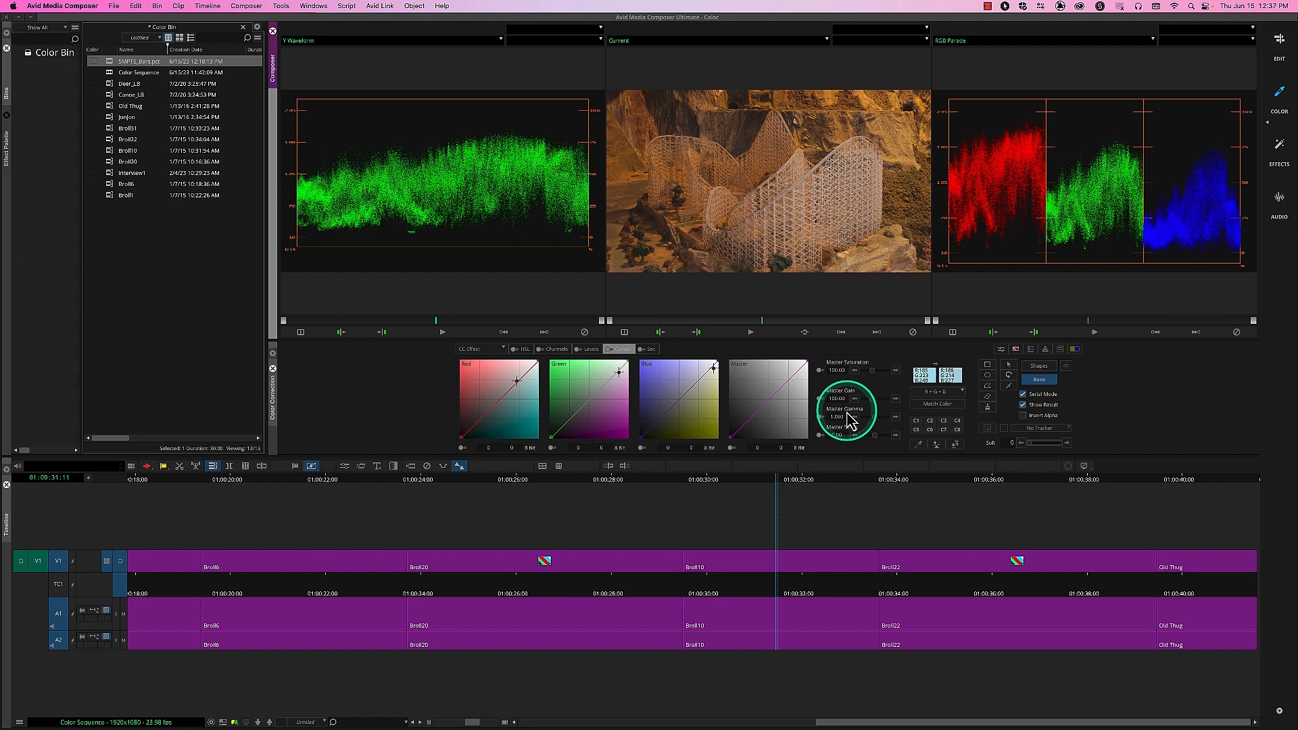
click(523, 350)
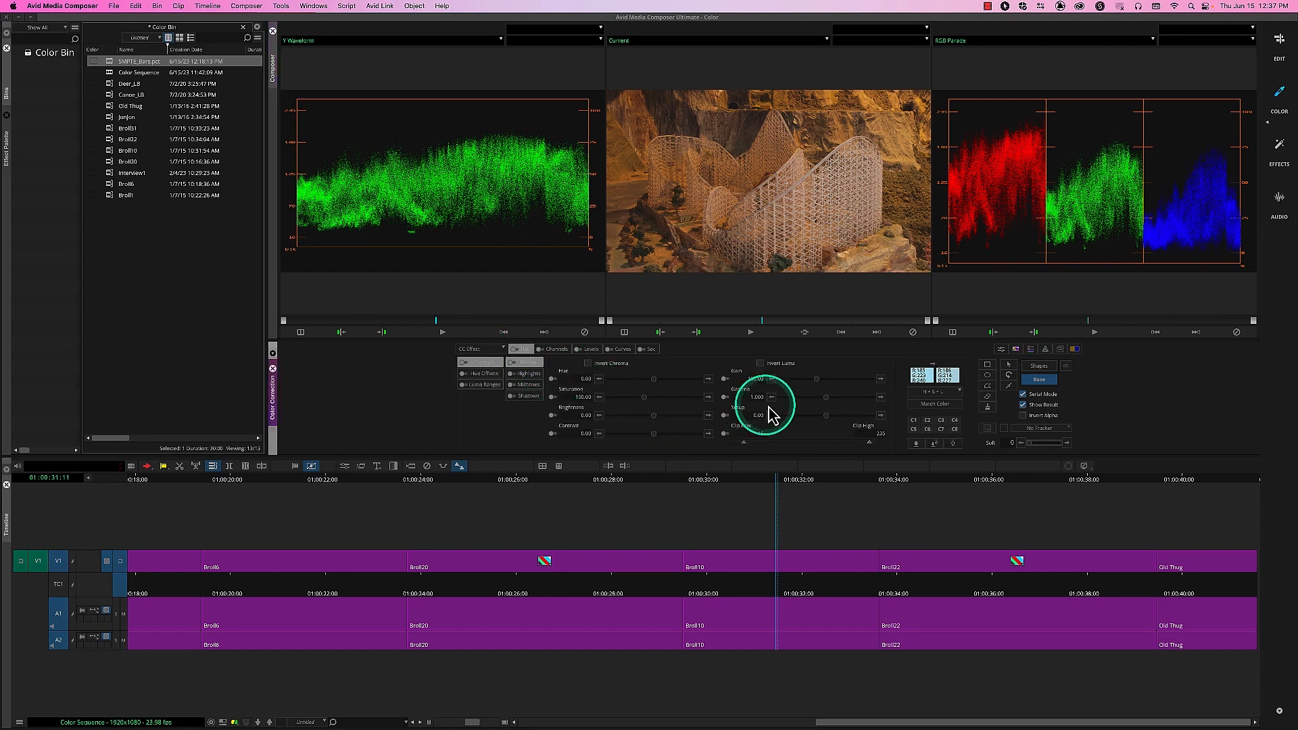
click(622, 349)
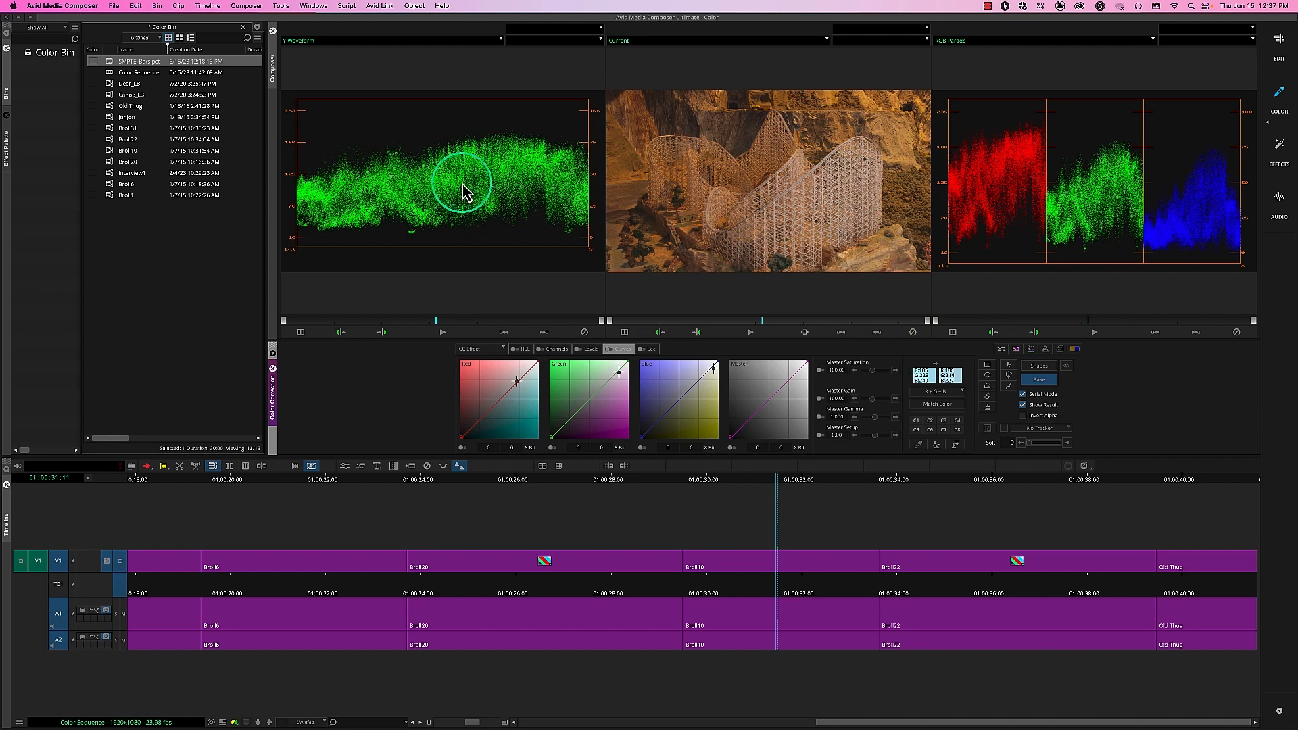
Lower Master Setup slightly and raise Master Gain to about 127.78 in Curves for the Broll10 shot
click(874, 437)
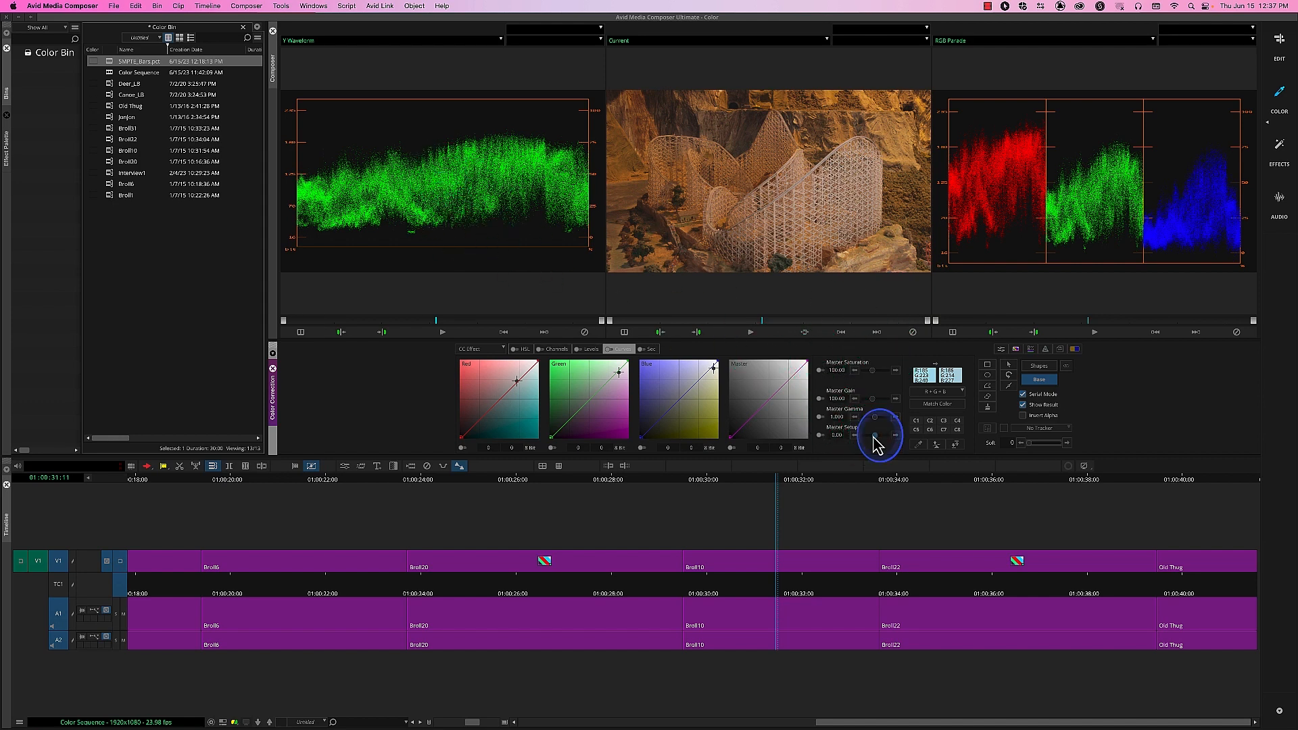
drag(874, 438, 873, 439)
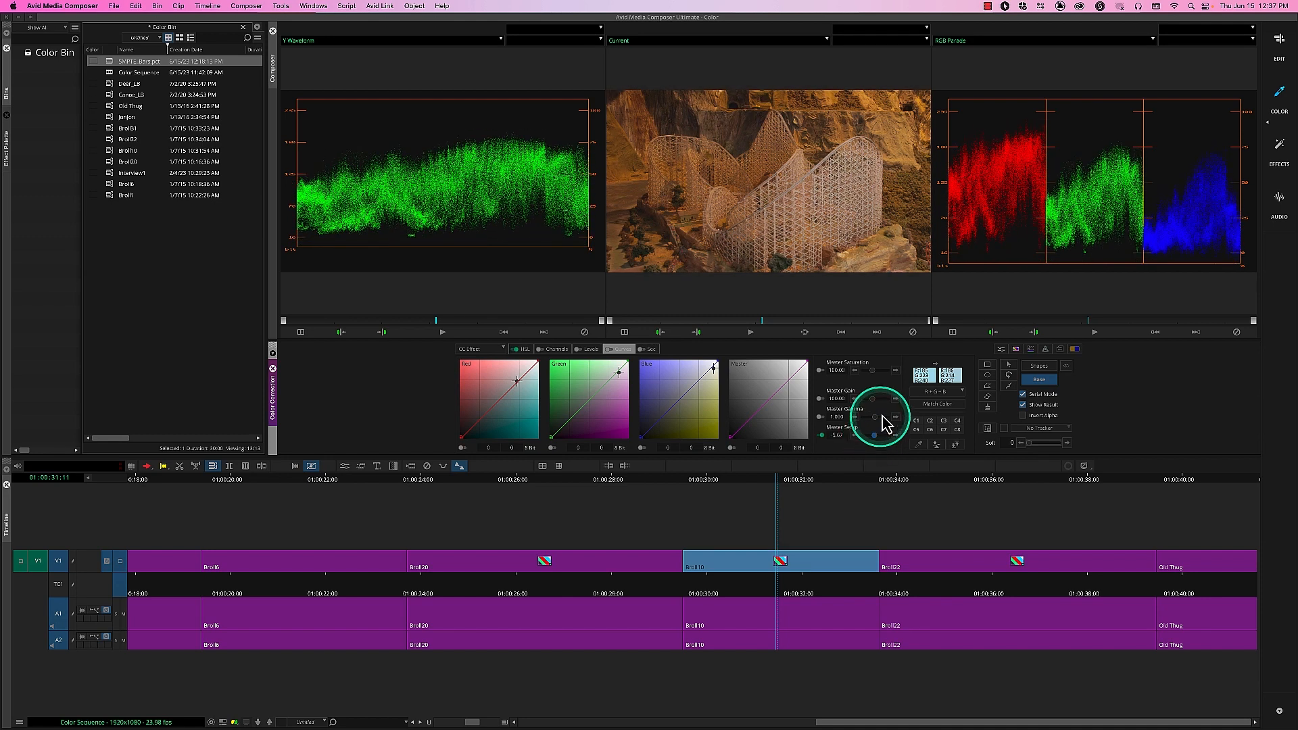
drag(873, 399, 878, 410)
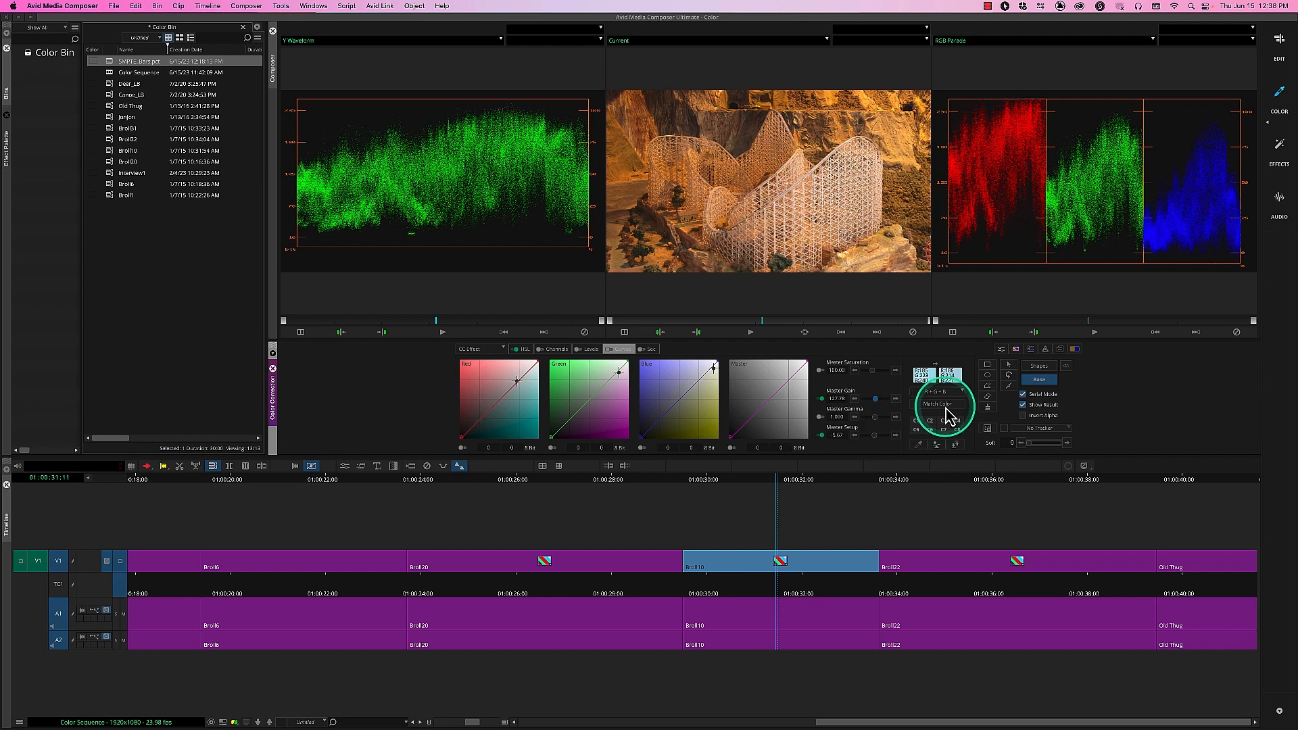
Check the matching Gain and Setup values in HSL, reset the HSL corrections, and re-enable Clip Low
click(523, 349)
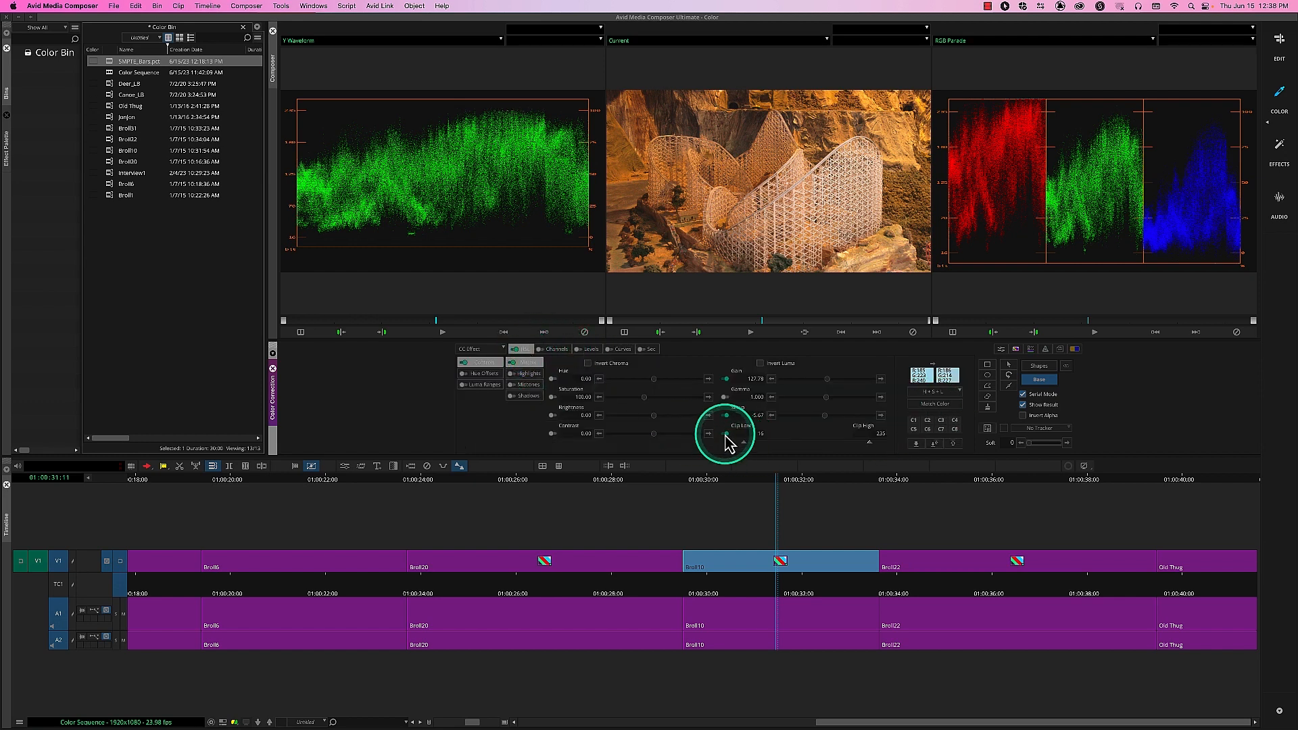
alt+click(515, 349)
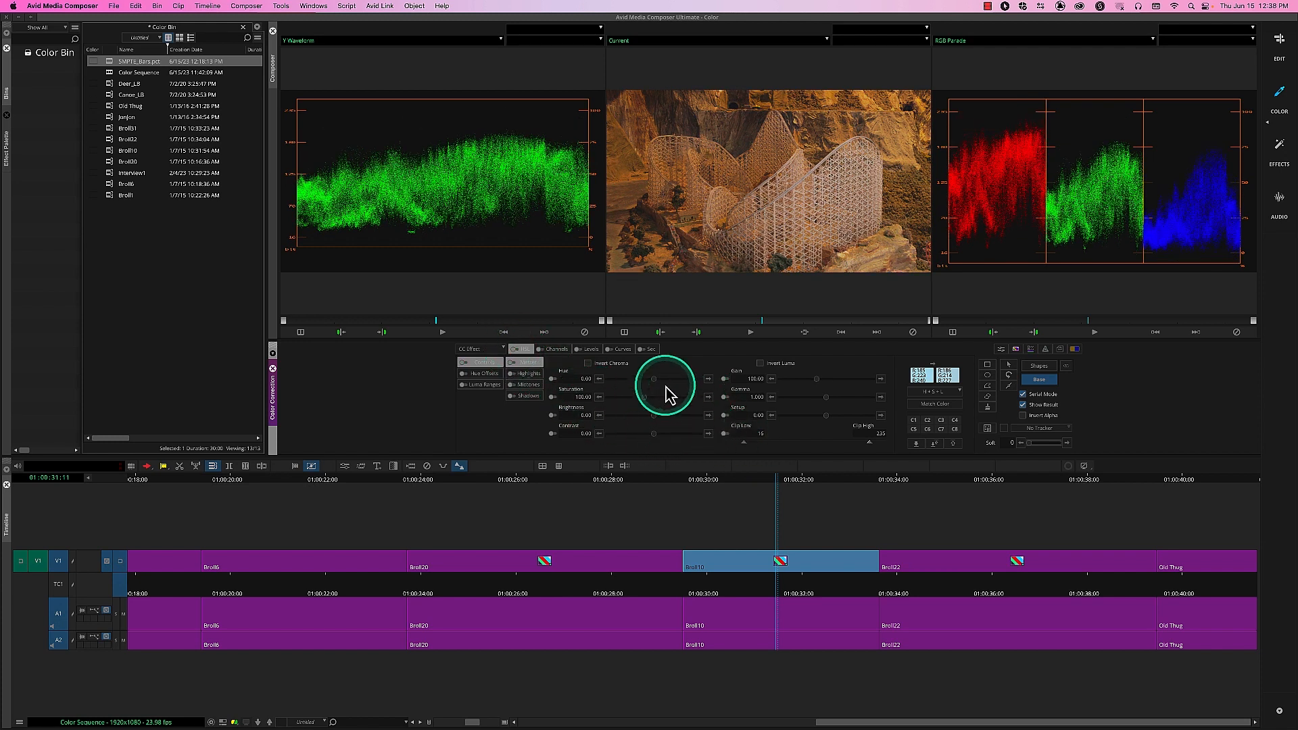
click(725, 434)
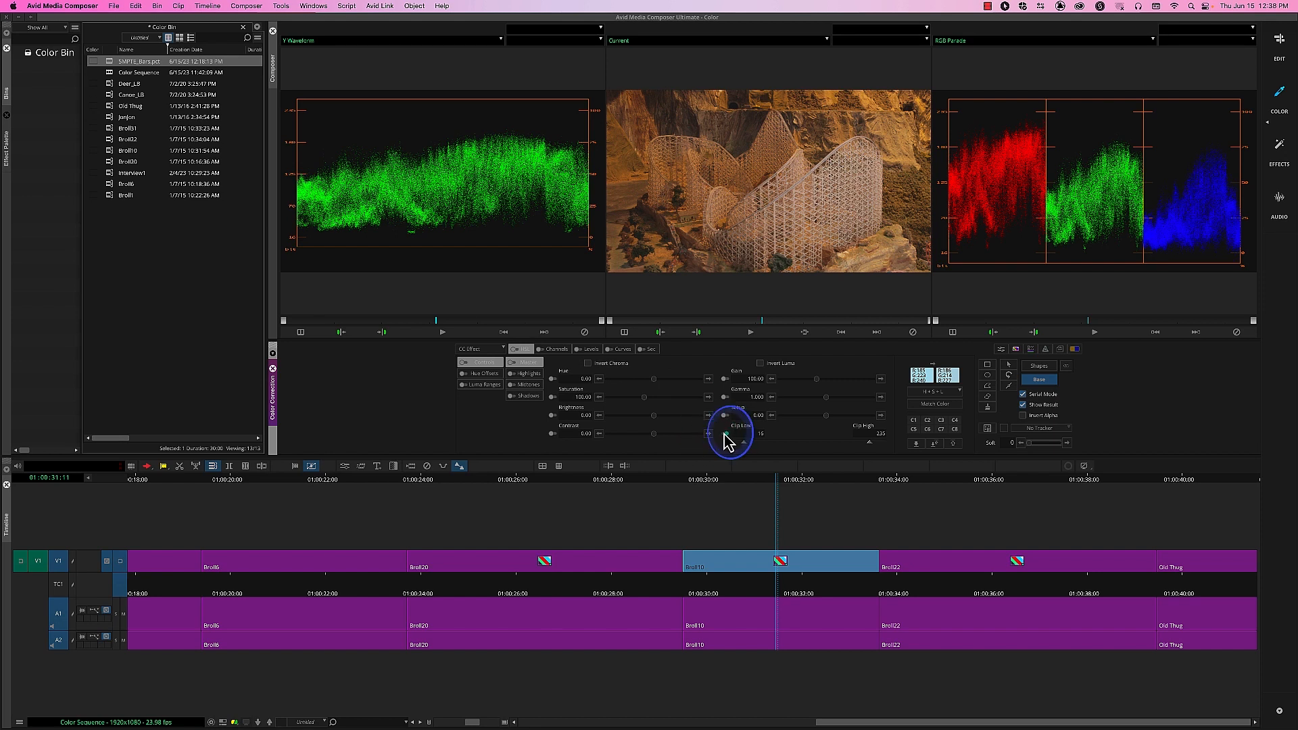
Raise Master Gamma in Curves to about 1.585, check it against the HSL Gamma, and undo the change
click(622, 351)
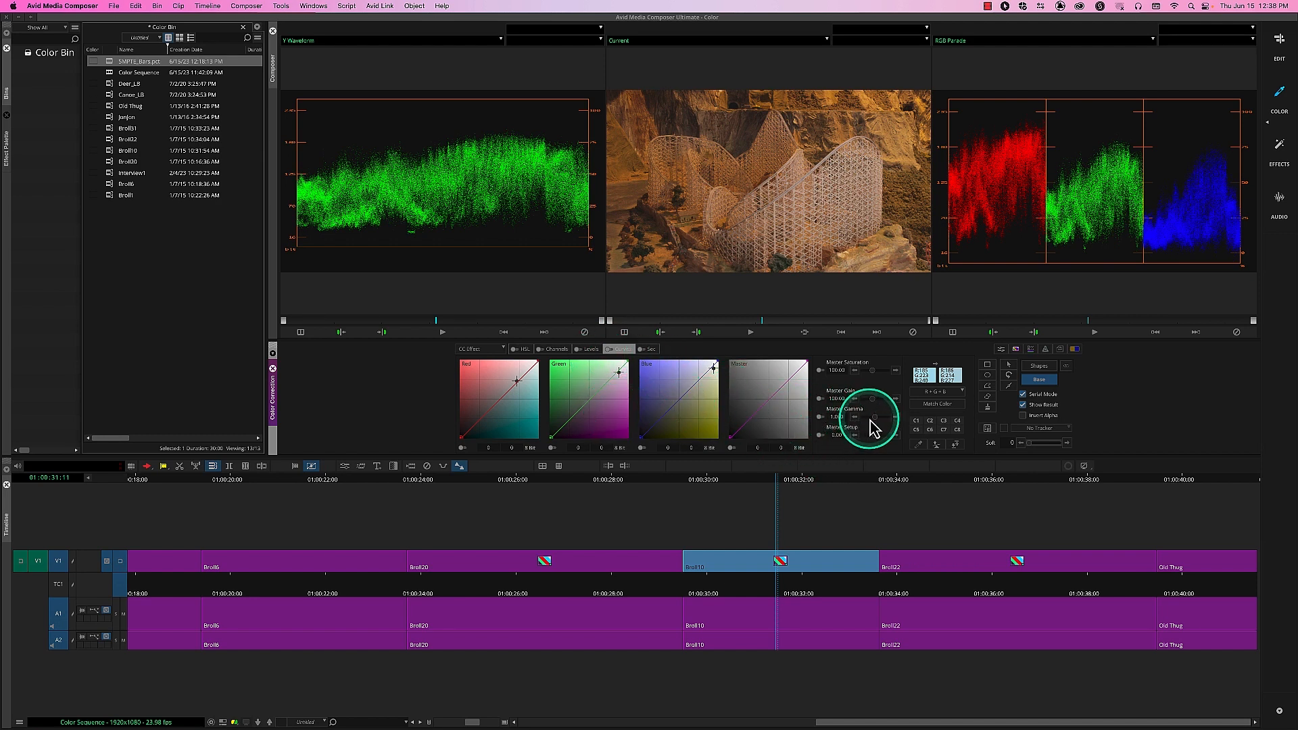
drag(876, 420, 881, 425)
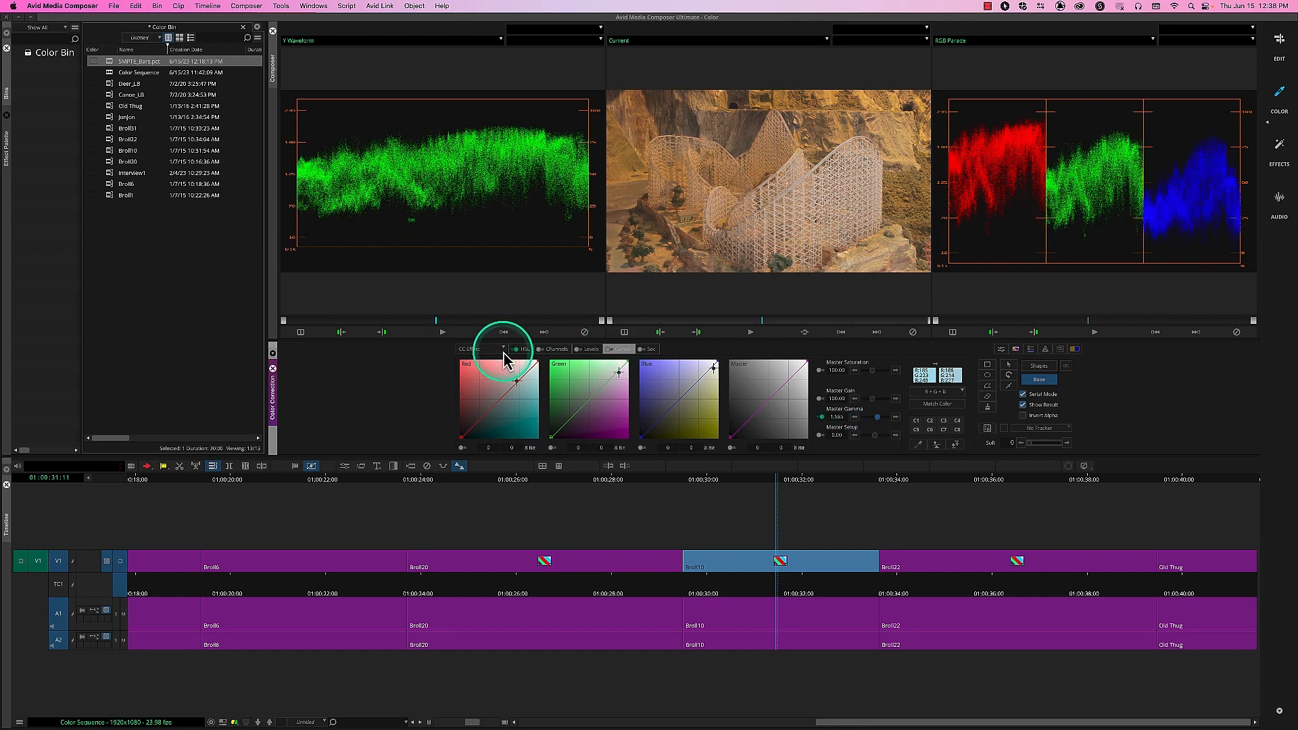
click(526, 351)
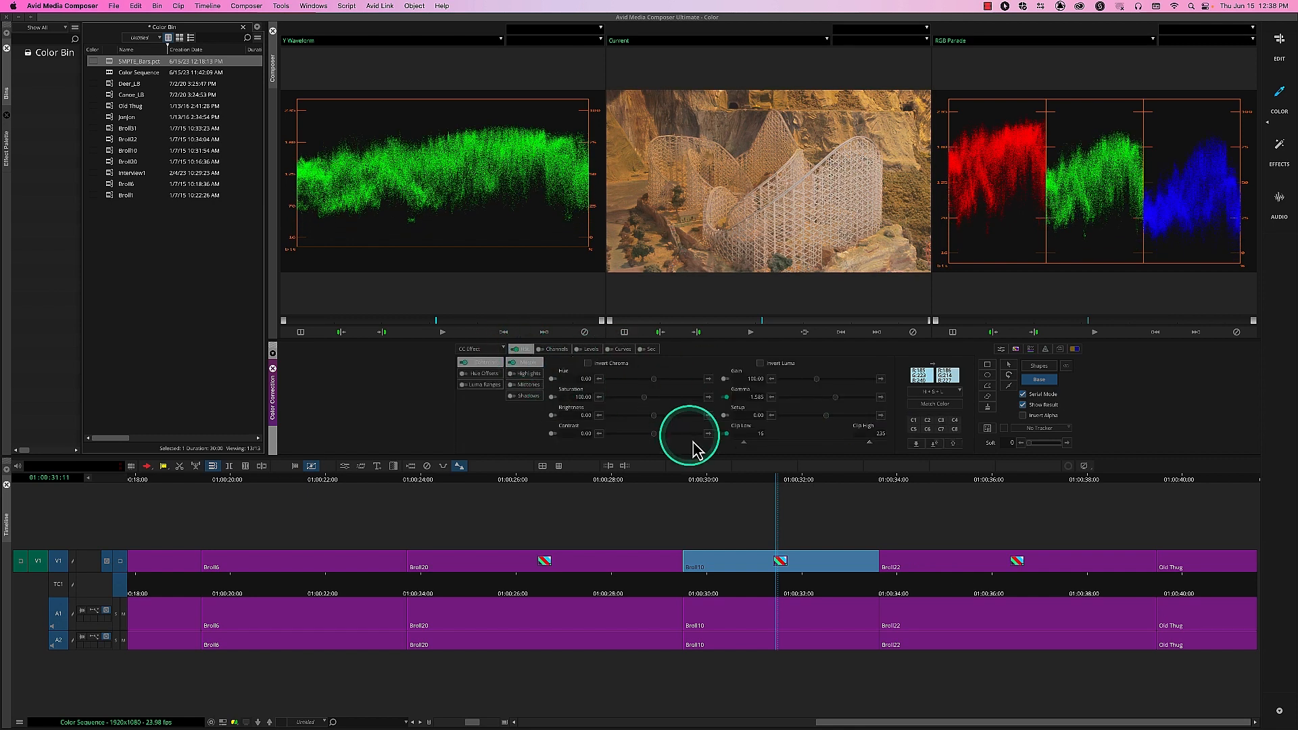
key(super+z)
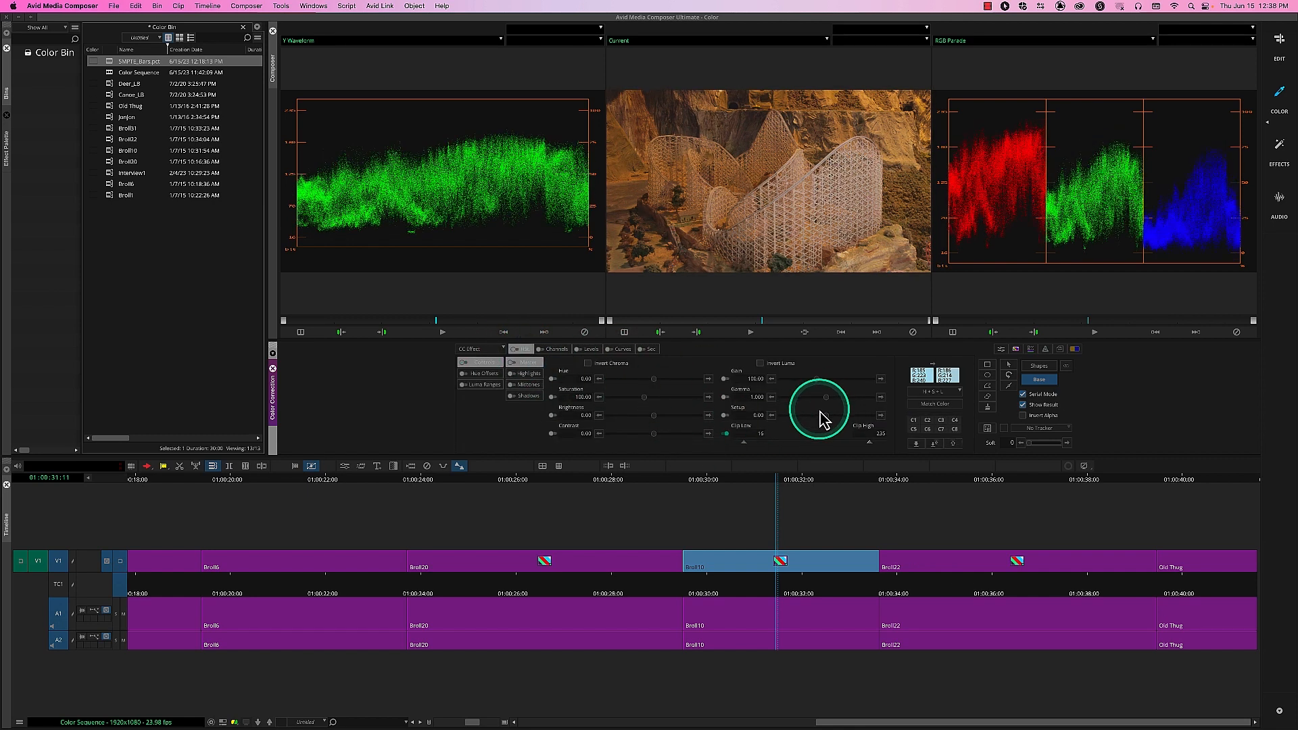
In Curves, set Broll10's Master Gamma to about 1.292, Master Setup to about -15.90 and Master Gain to about 122.22
click(618, 350)
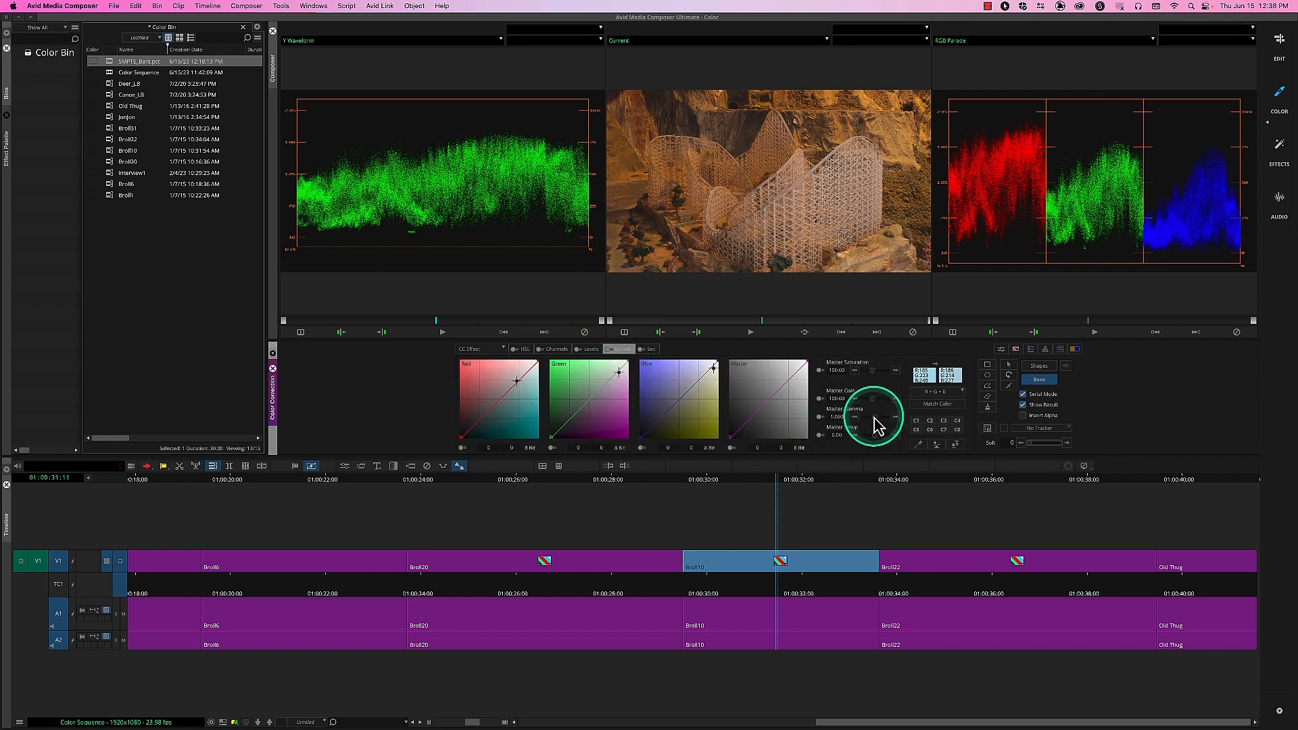
drag(874, 417, 877, 417)
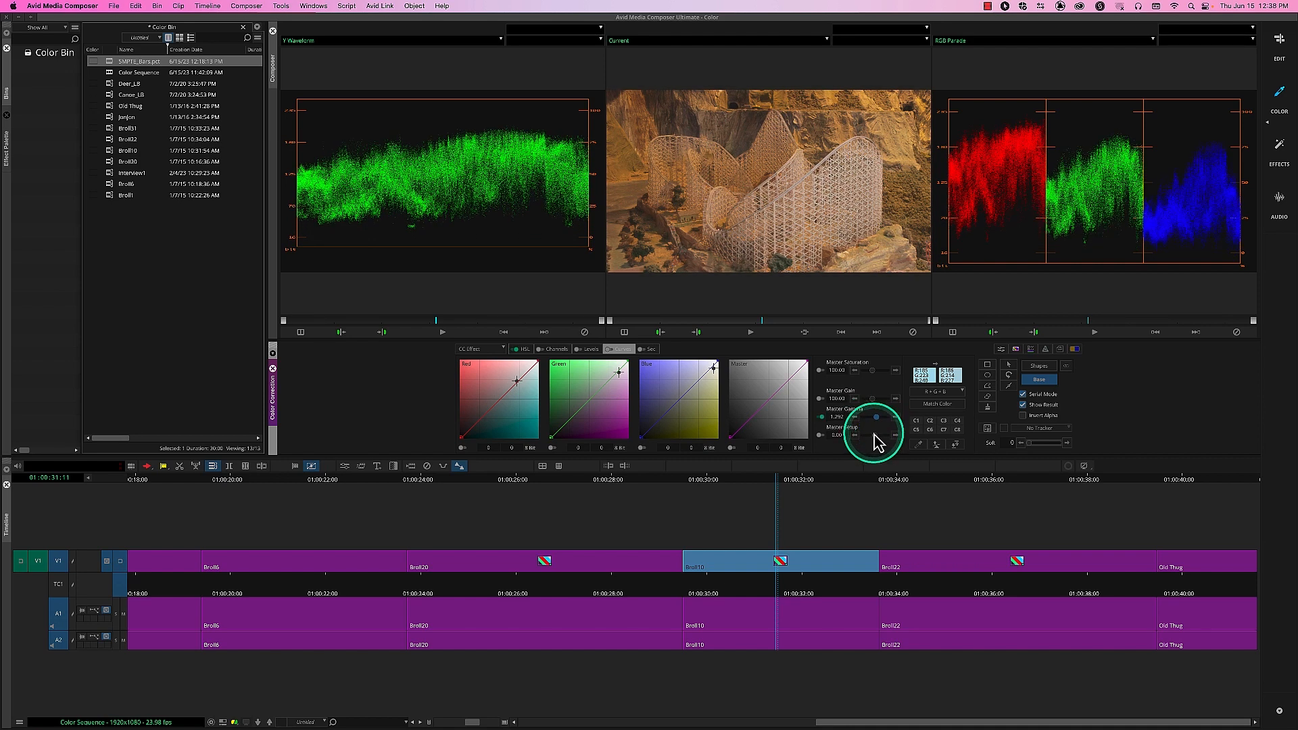
drag(876, 435, 877, 434)
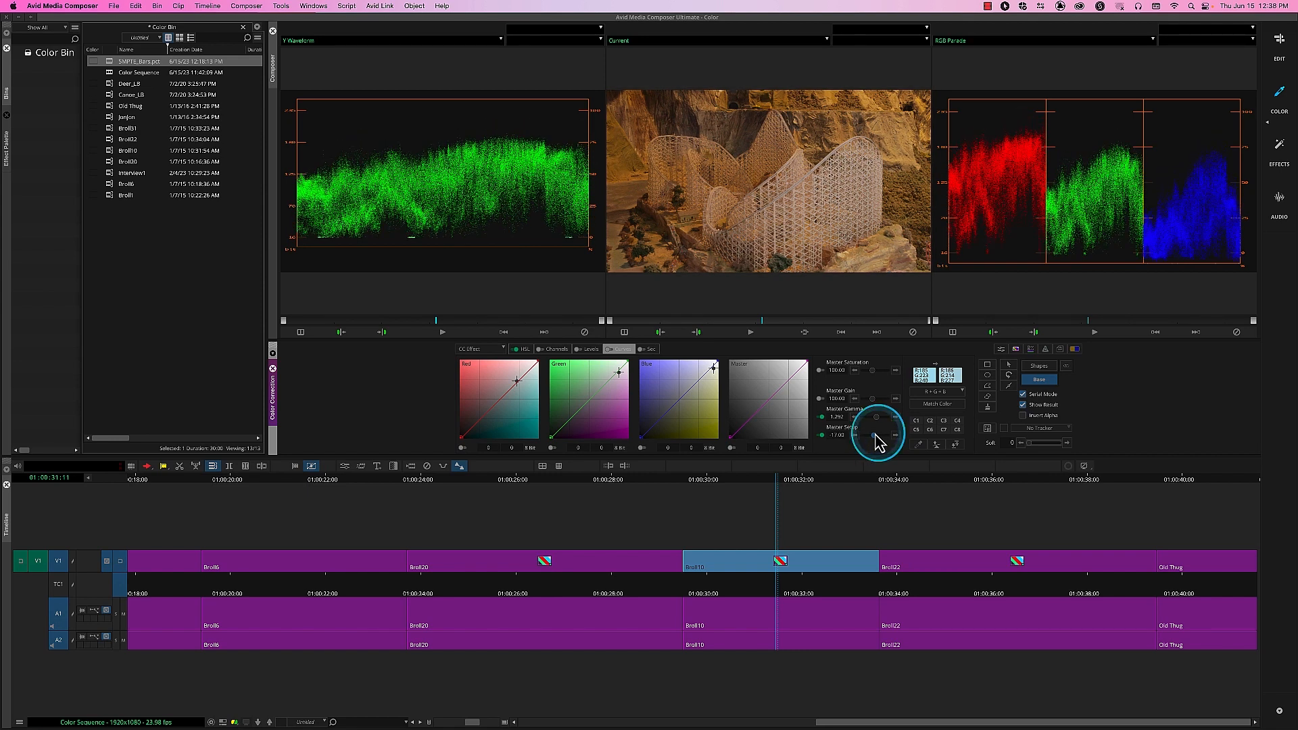
click(834, 435)
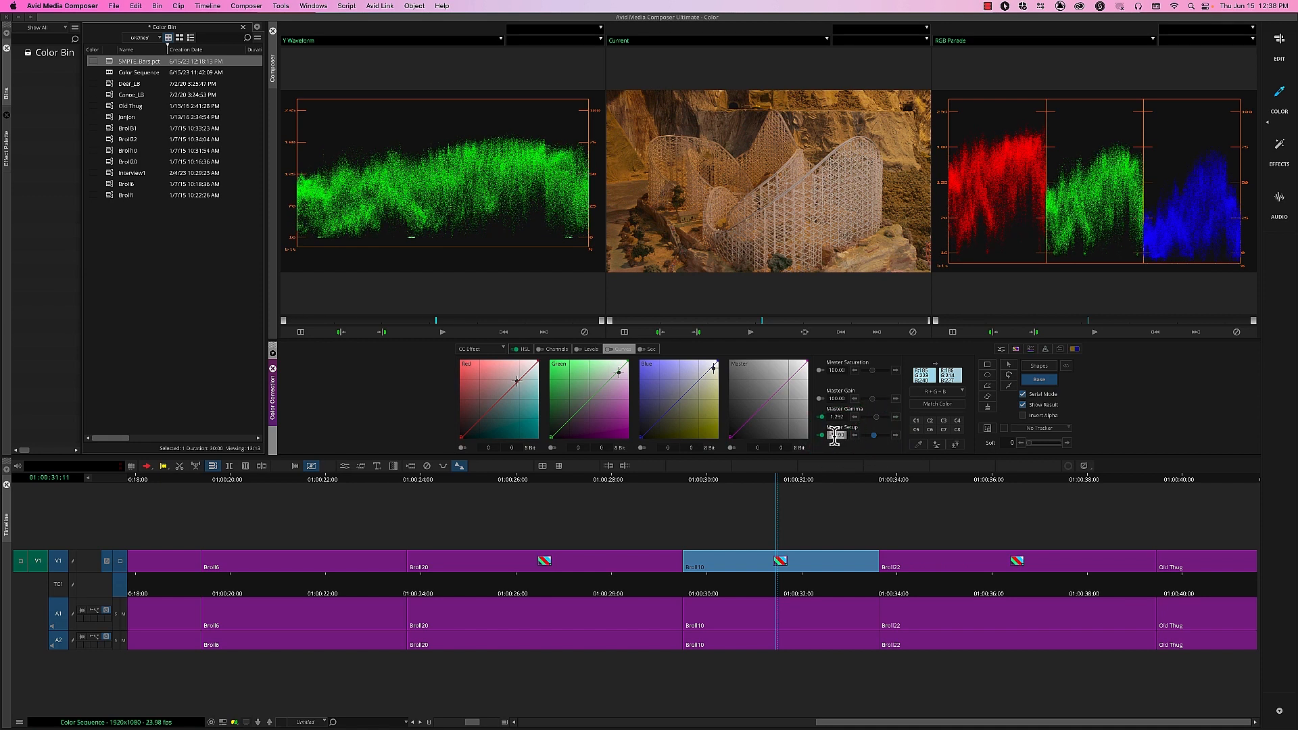
mouse_move(863, 406)
mouse_down()
mouse_move(875, 398)
mouse_move(878, 409)
mouse_up()
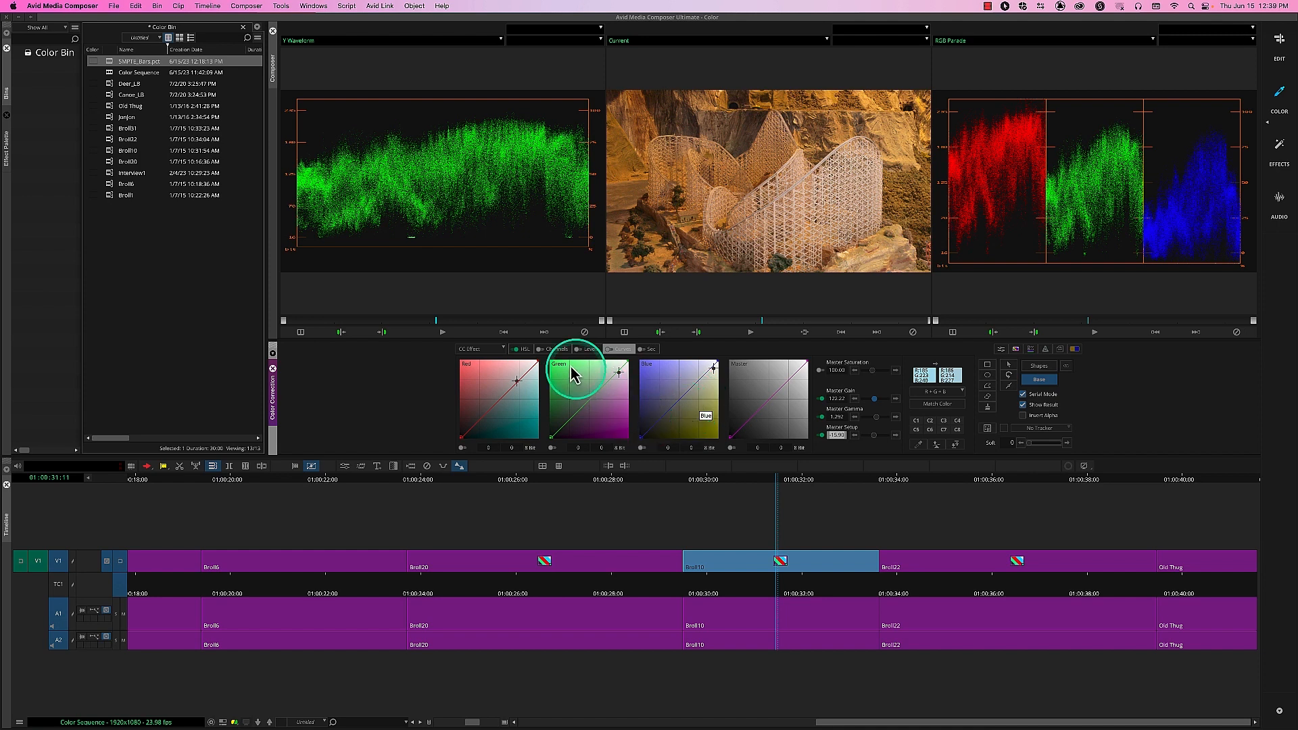
Review the Hue Offsets wheels, and sample the roller coaster's color from the image as the Match Color input in Curves
click(522, 349)
click(495, 376)
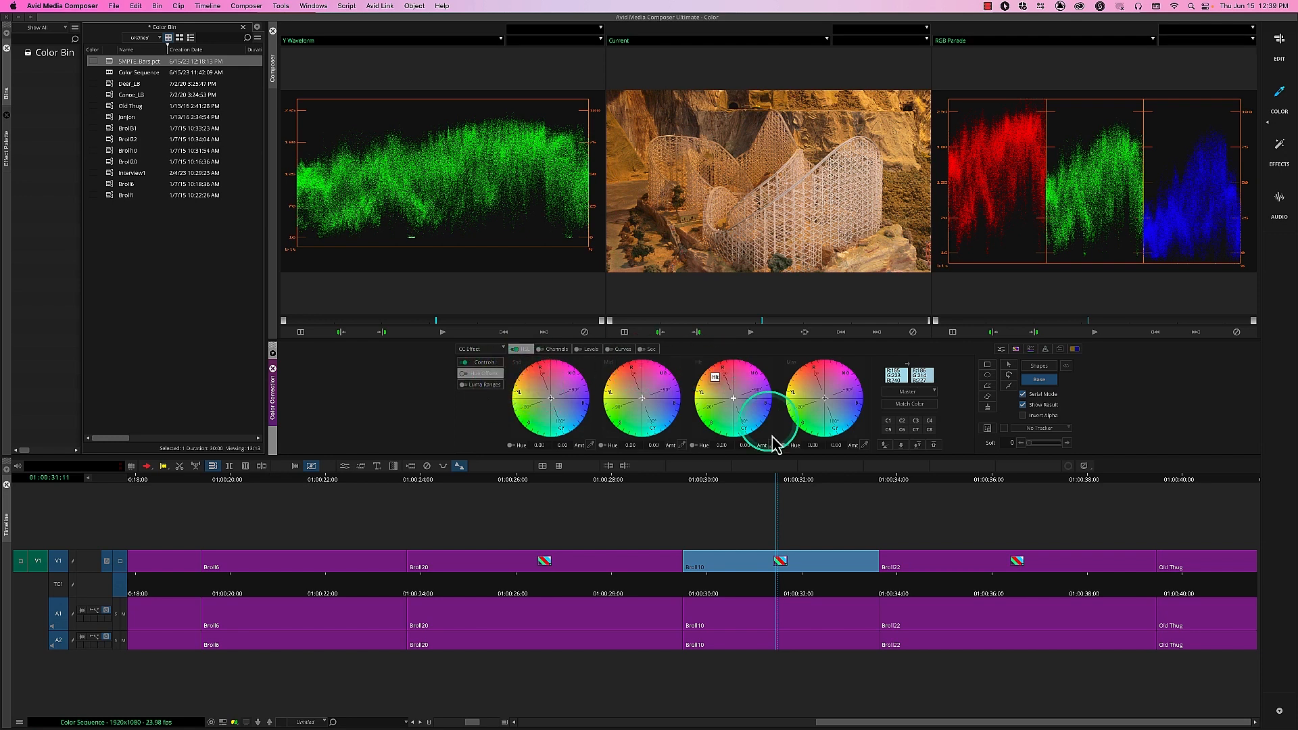
click(621, 350)
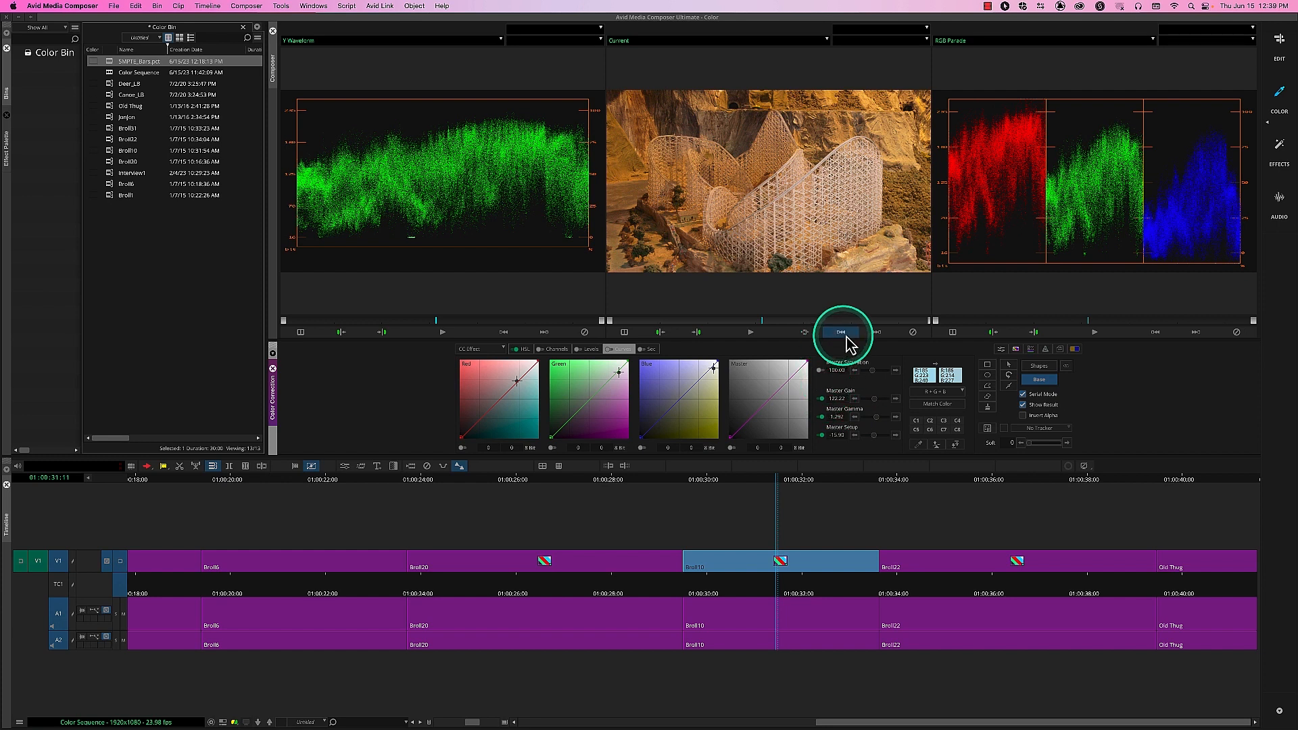
drag(924, 372, 829, 157)
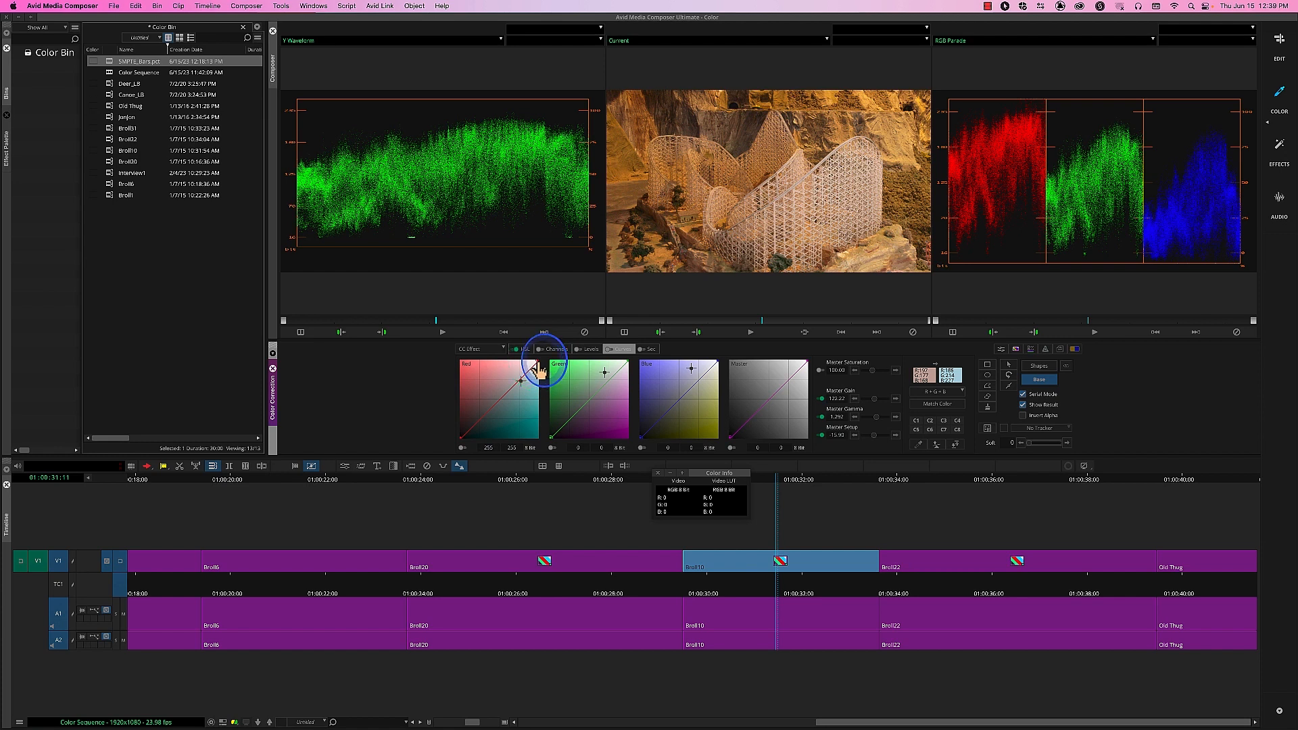
Shift the Green curve's shadow endpoint to about 10, and test the Red curve's highlight endpoint before returning it to the top
mouse_move(539, 365)
mouse_down()
mouse_move(546, 405)
mouse_move(545, 381)
mouse_up()
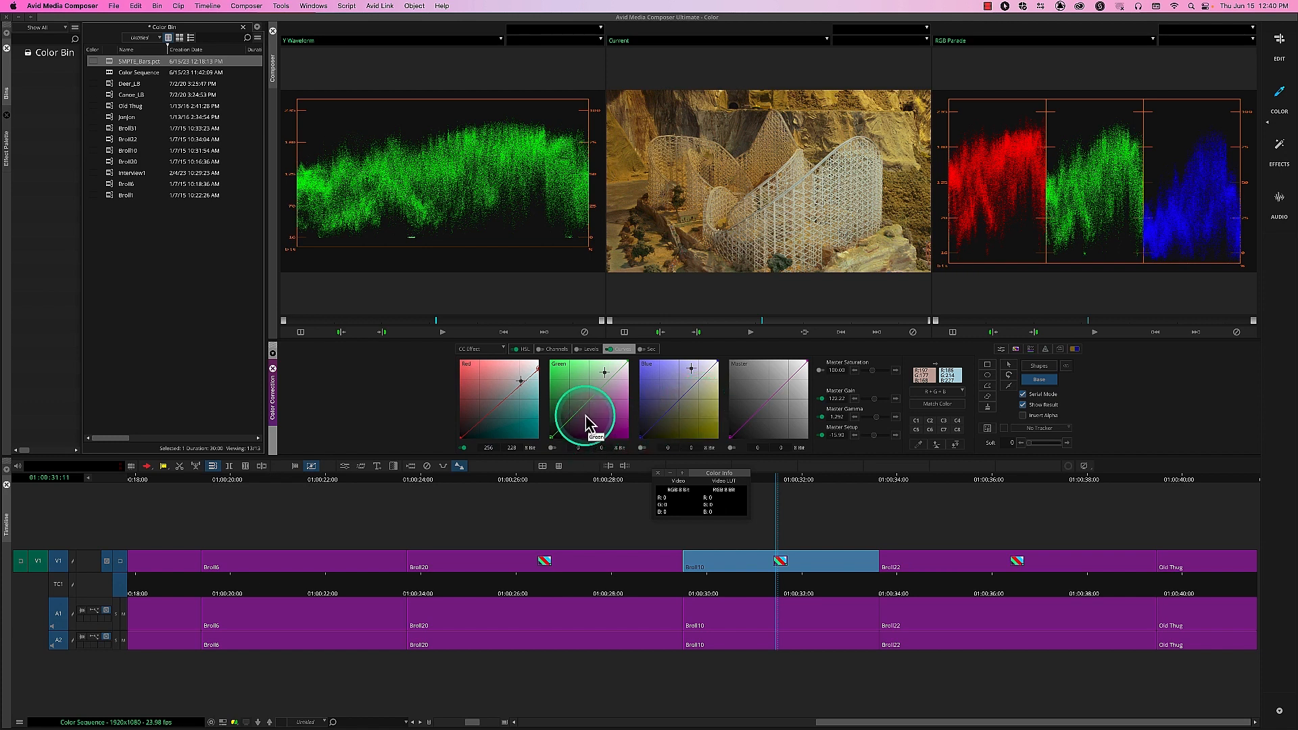
click(552, 439)
mouse_move(551, 439)
mouse_down()
mouse_move(548, 429)
mouse_move(559, 440)
mouse_up()
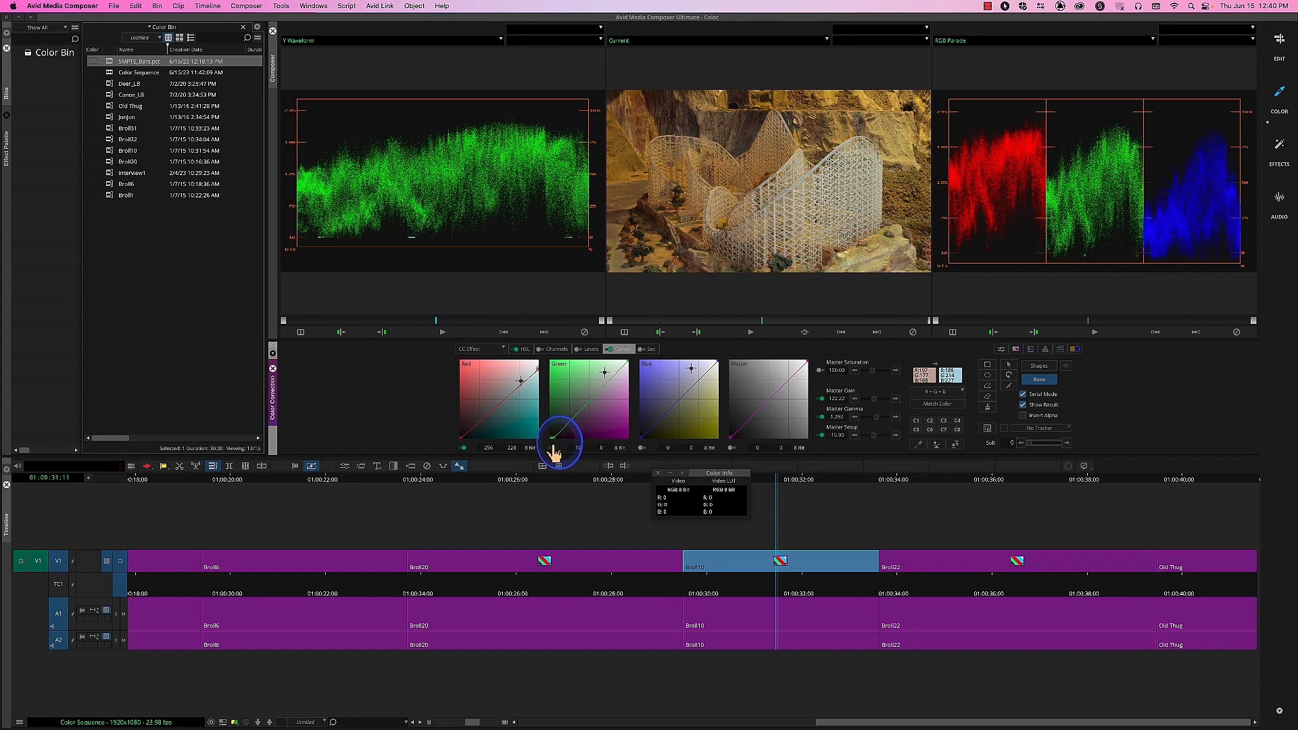
drag(541, 380, 536, 363)
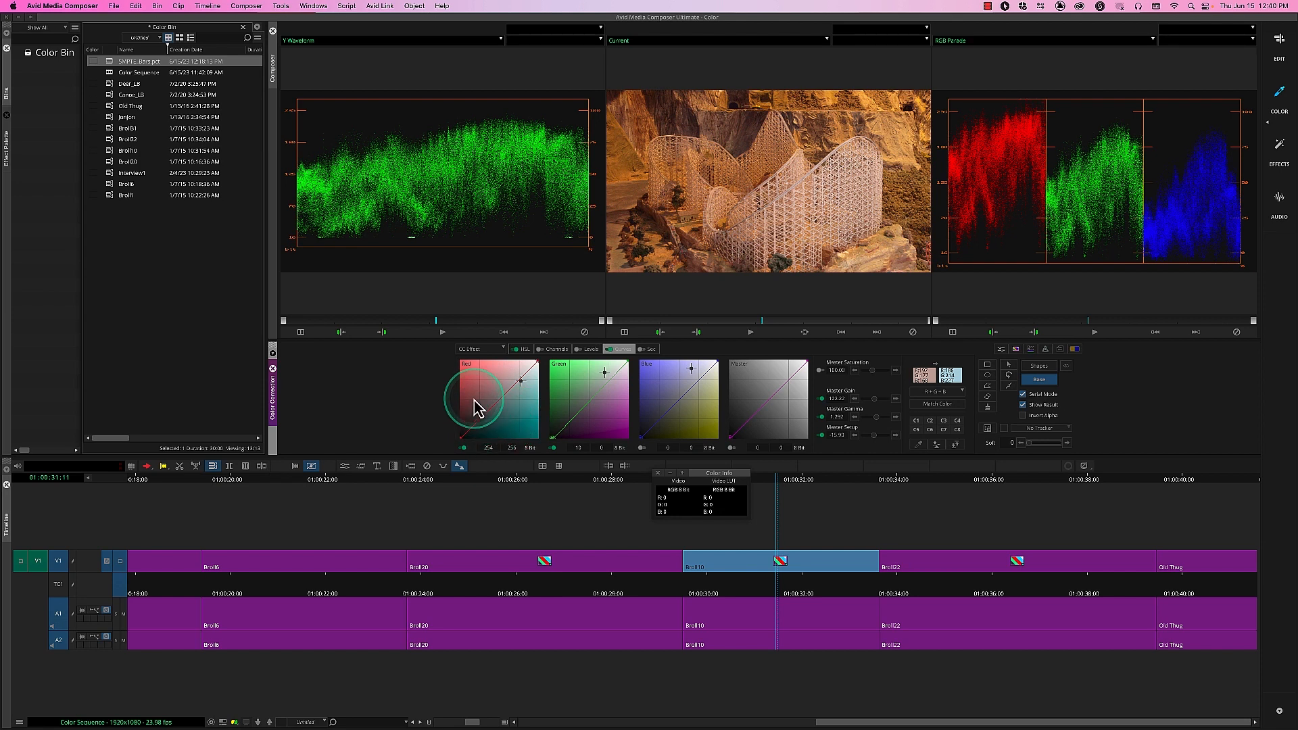
drag(482, 410, 481, 416)
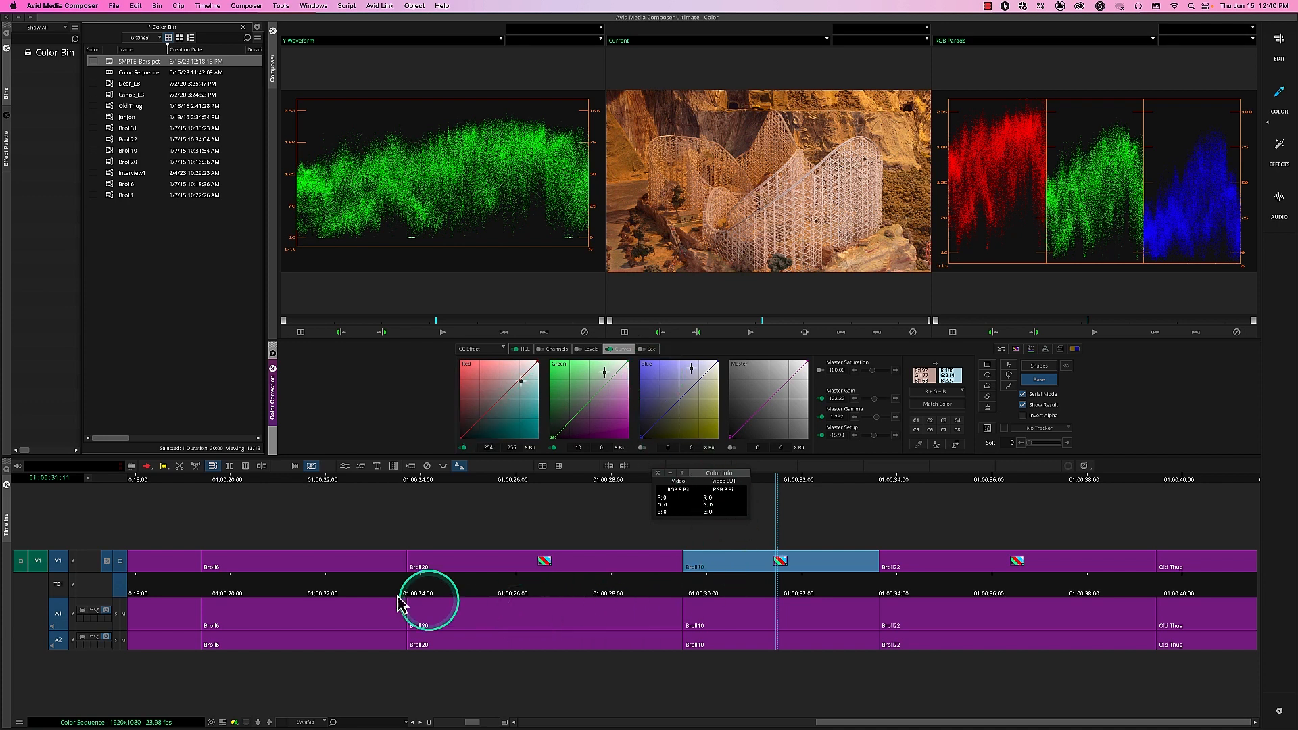
Park on the Broll6 sign shot in the timeline and close the Color Info window
click(308, 596)
click(314, 595)
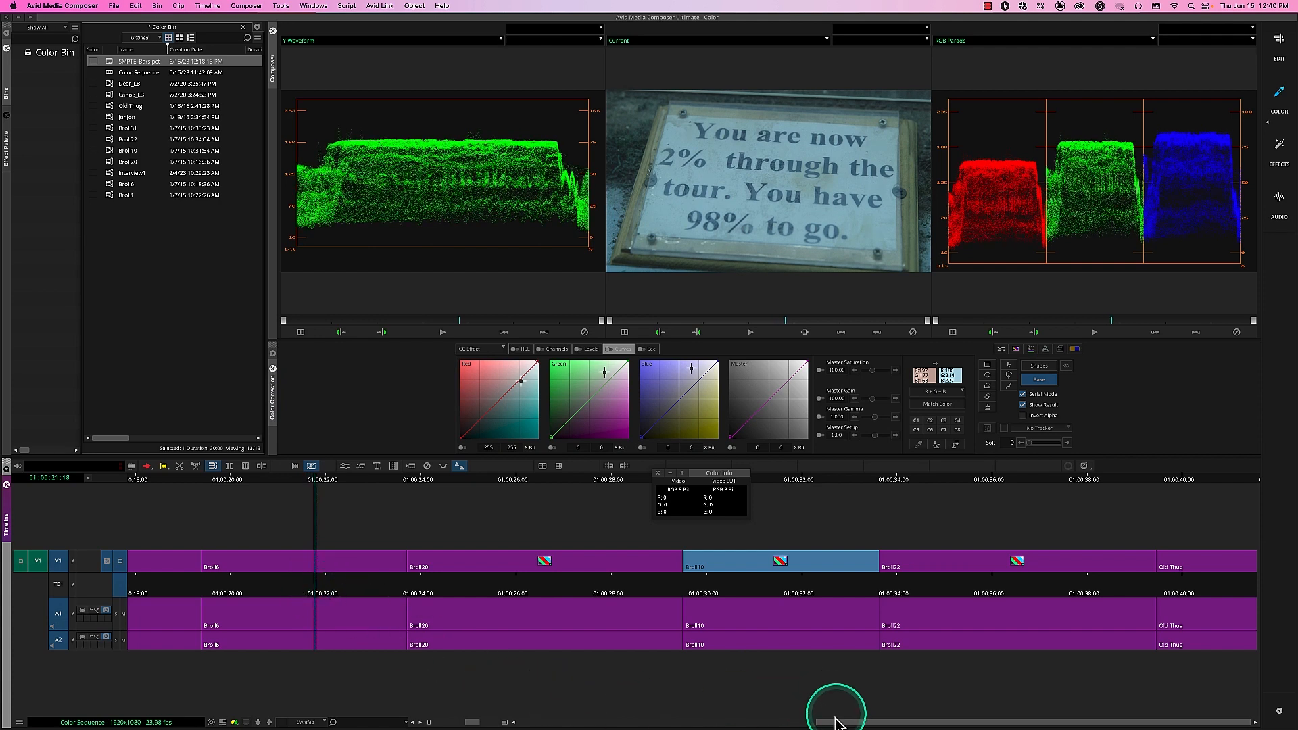
drag(831, 725, 732, 722)
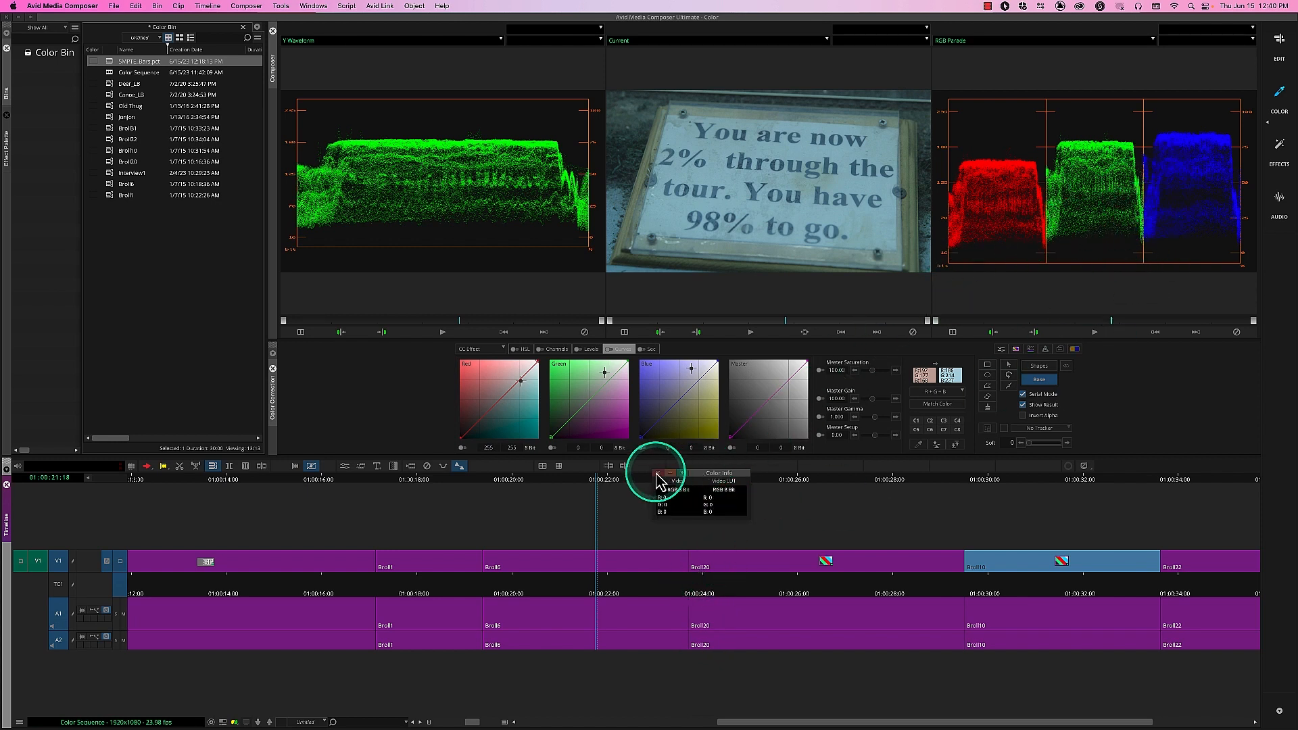
click(658, 473)
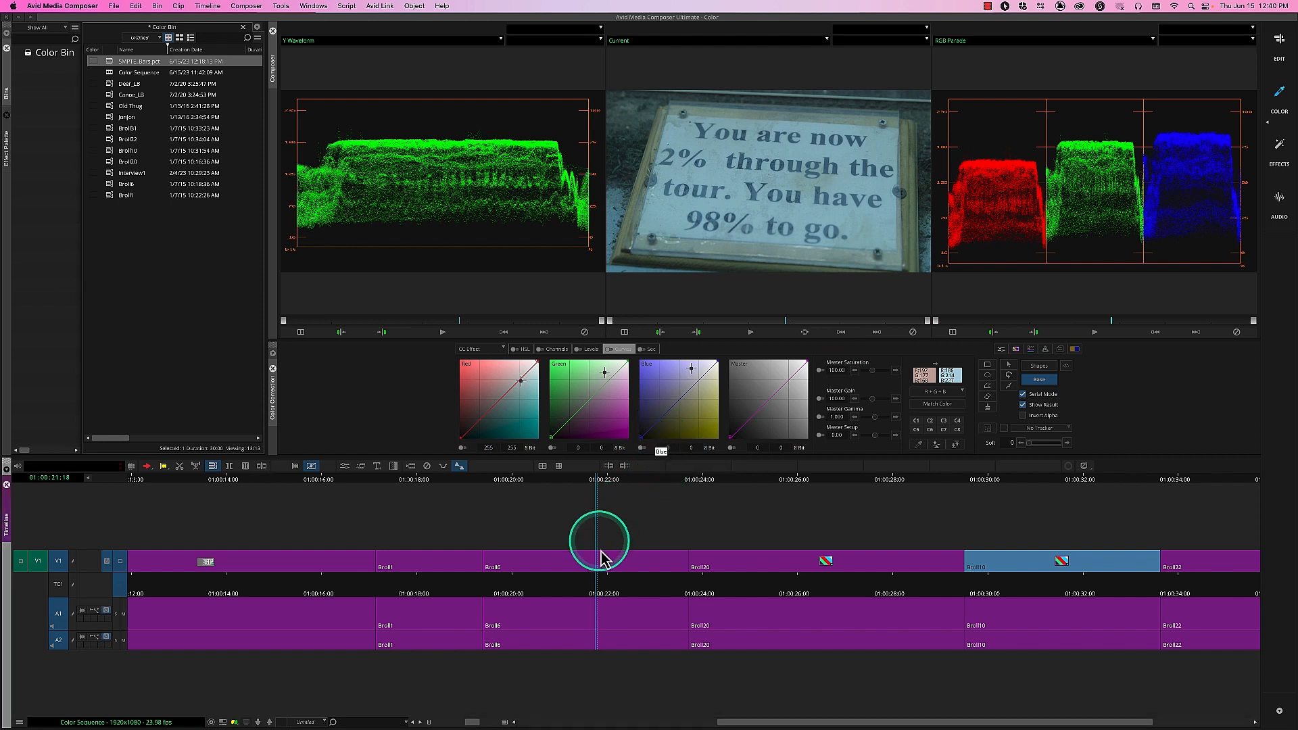
click(590, 581)
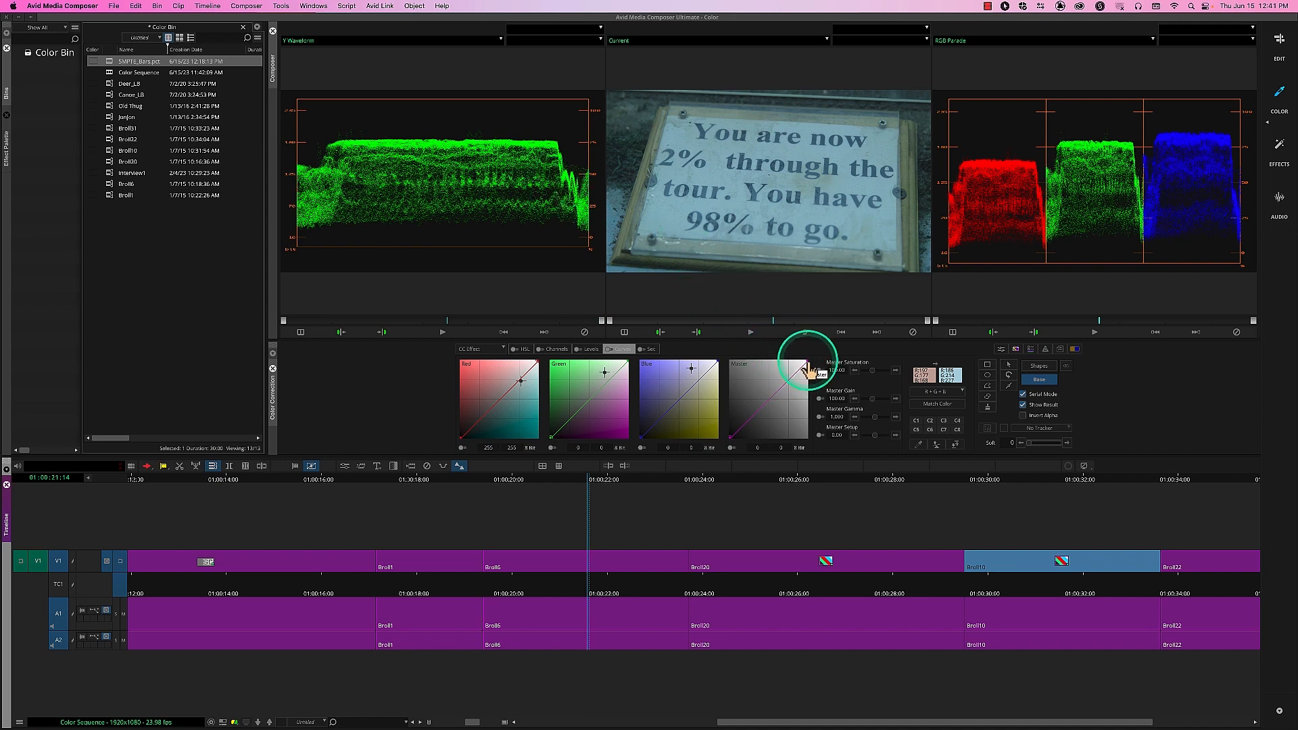
Steepen Broll6's Master curve by moving its highlight endpoint inward and its shadow endpoint to about 12, and add a midtone point
drag(808, 369, 805, 368)
drag(802, 367, 797, 371)
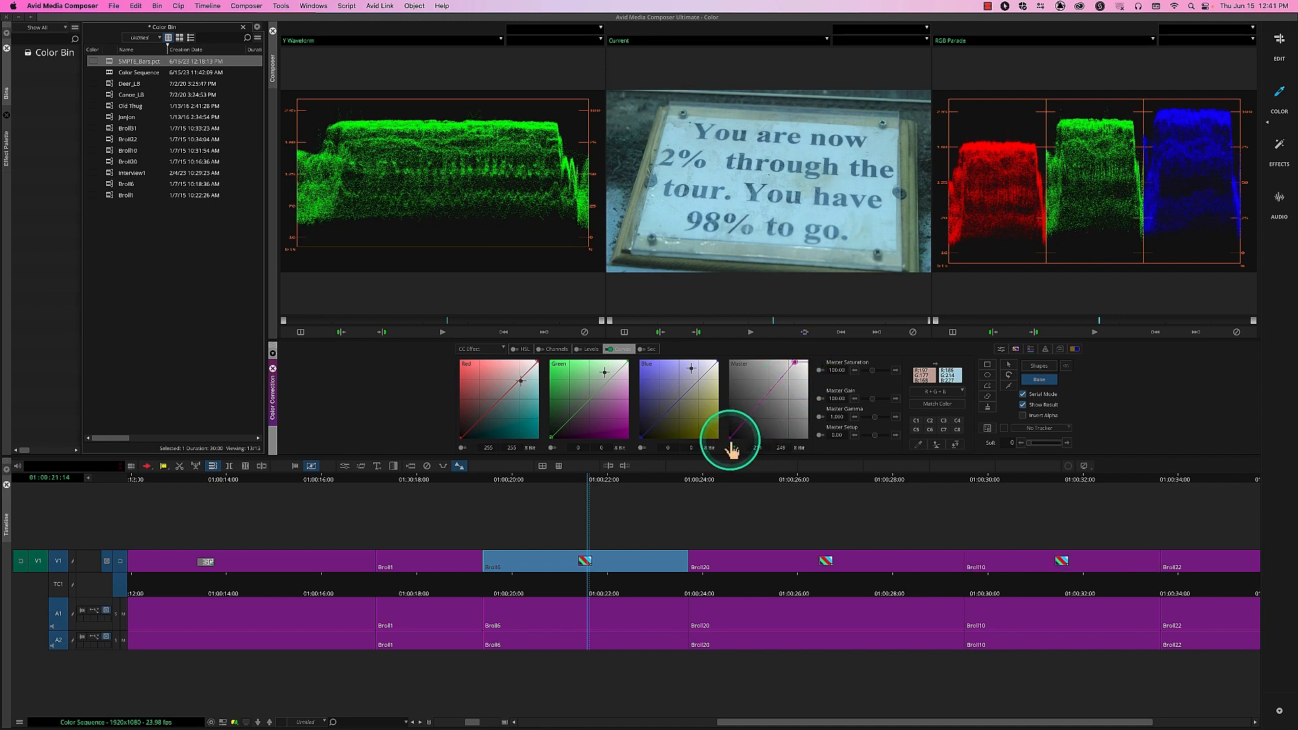
drag(732, 445, 733, 449)
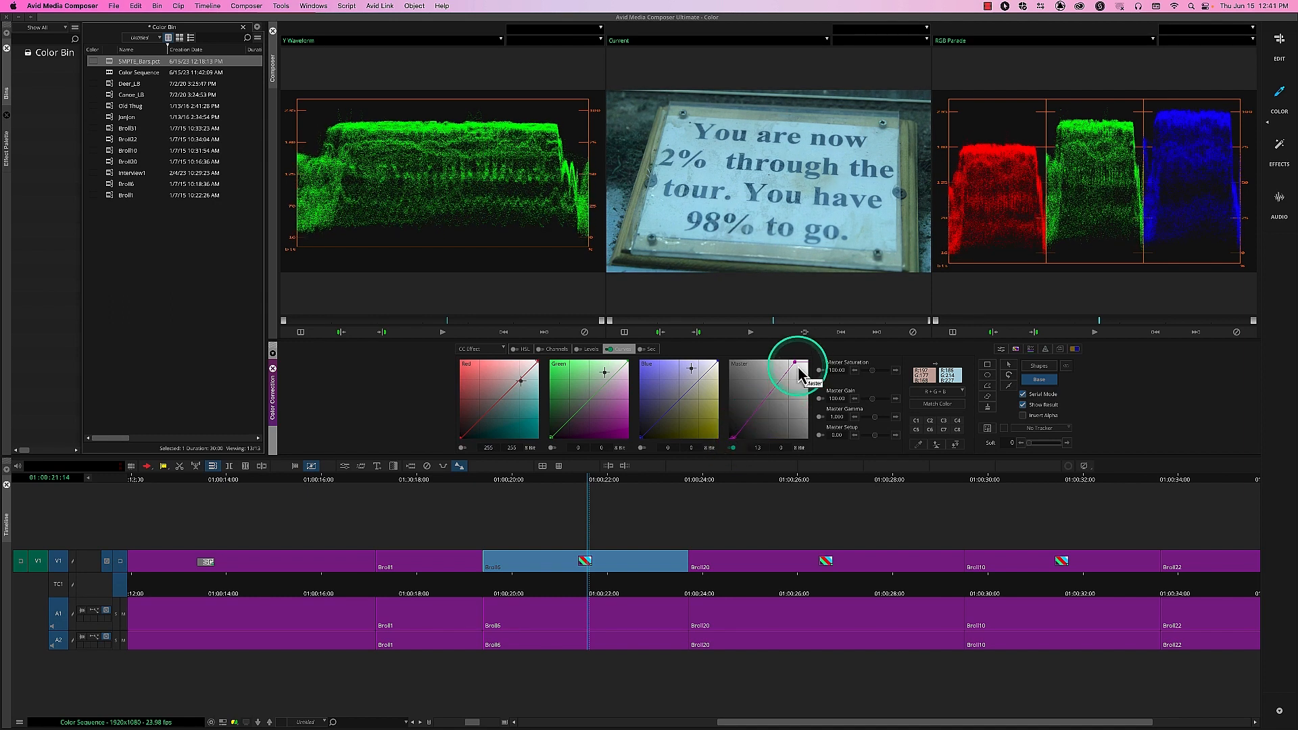
drag(797, 370, 791, 369)
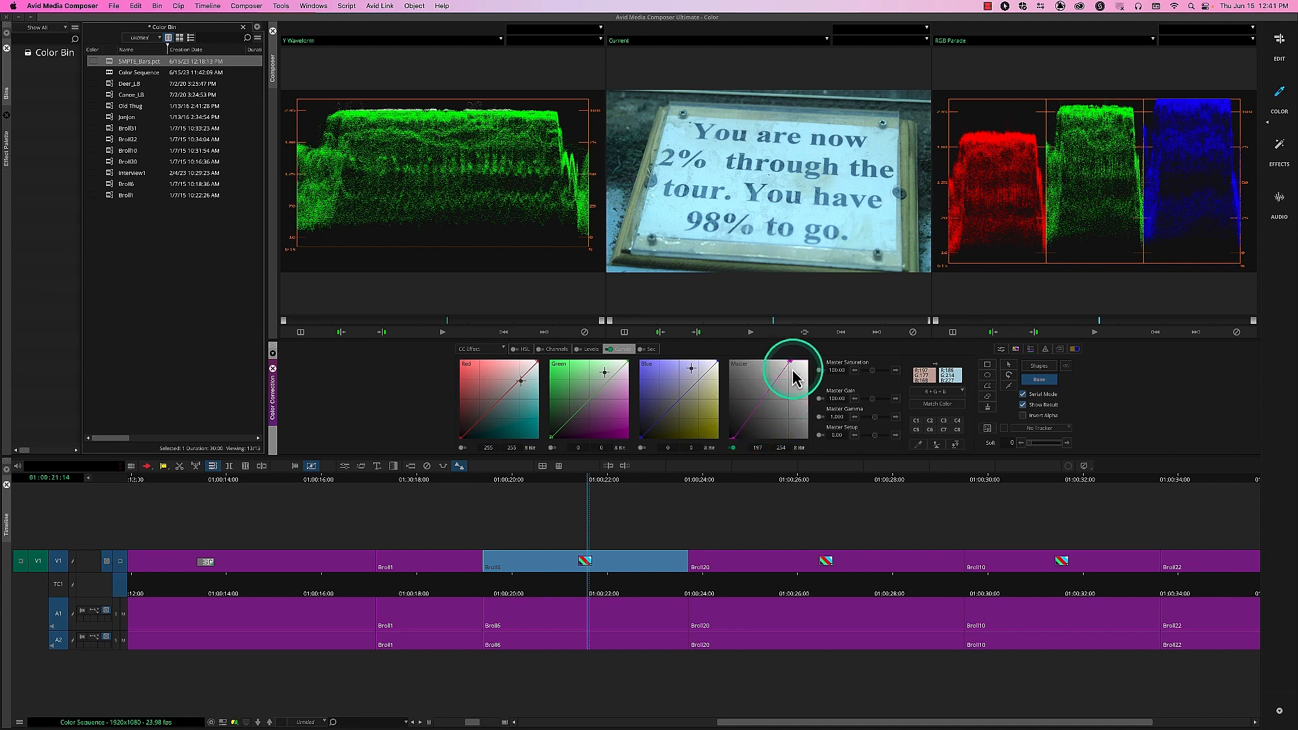
drag(790, 369, 792, 370)
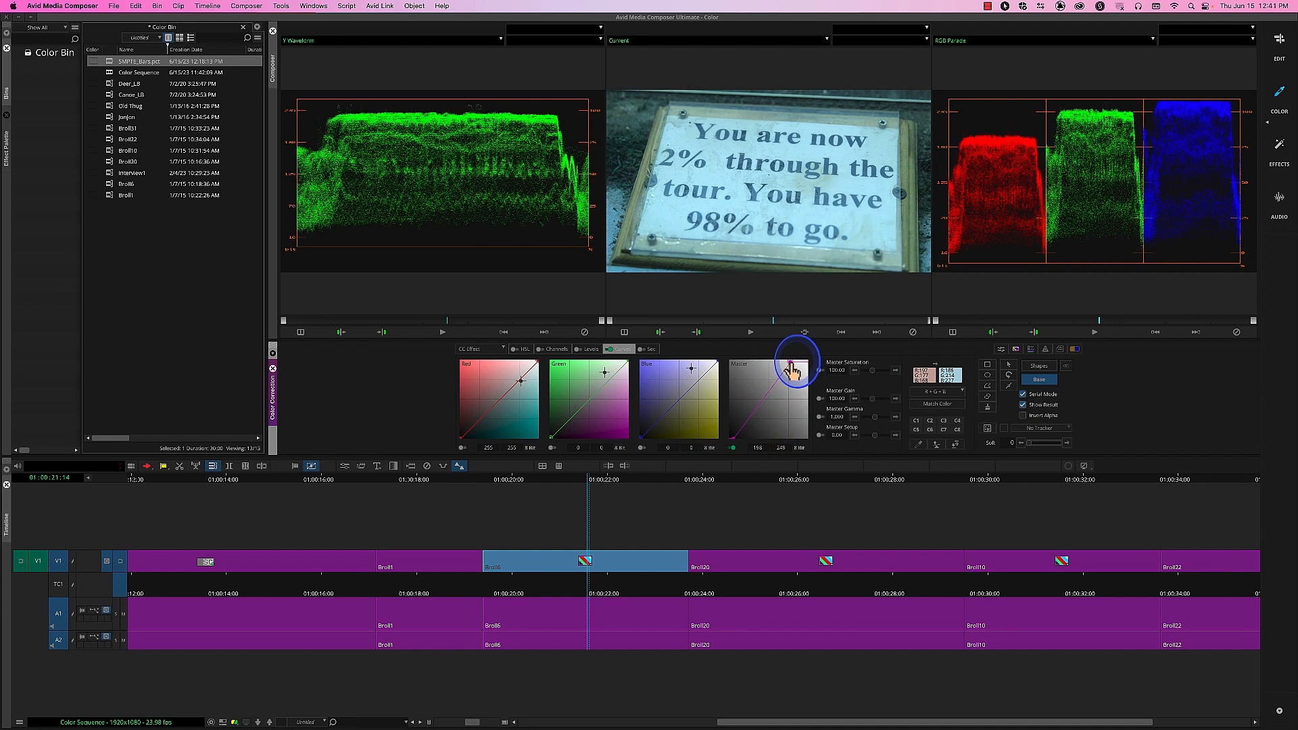
click(763, 403)
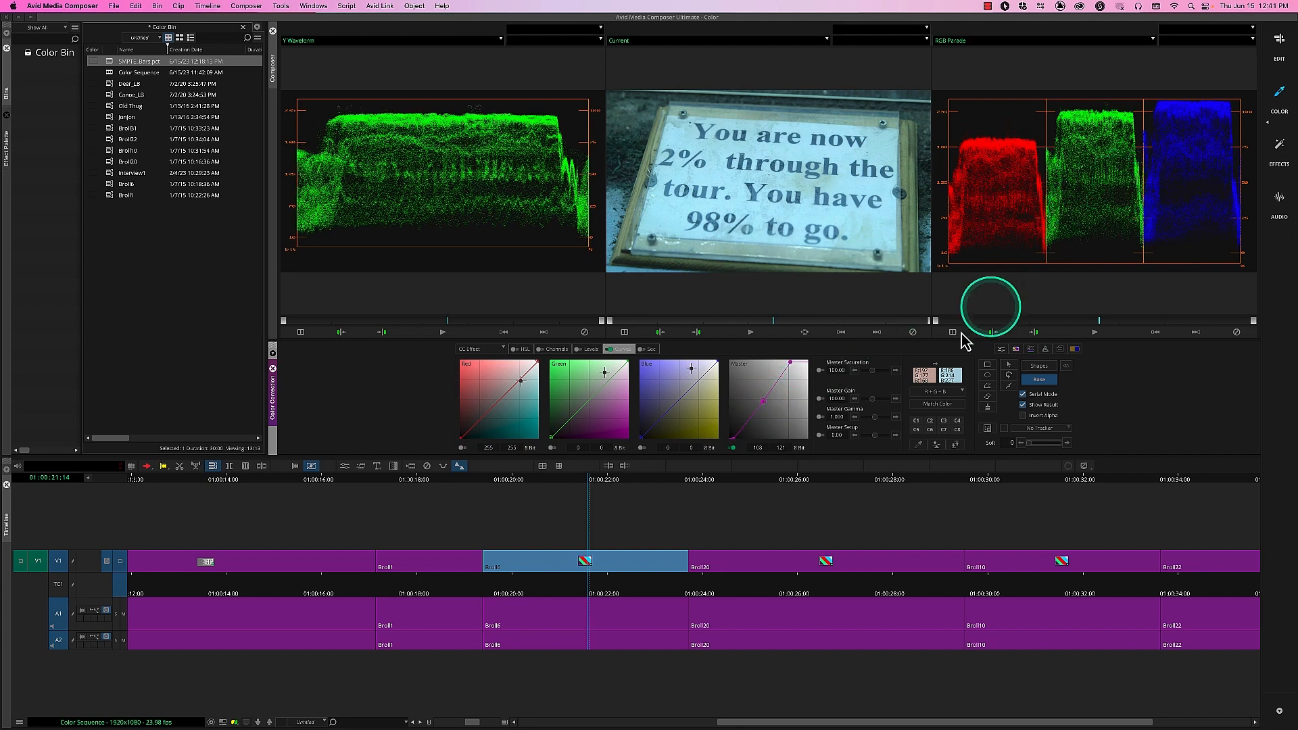
Delete the Master curve's midtone point on Broll6 and return its shadow and highlight endpoints to the corners
mouse_move(763, 406)
mouse_down()
mouse_move(808, 431)
mouse_move(769, 409)
mouse_up()
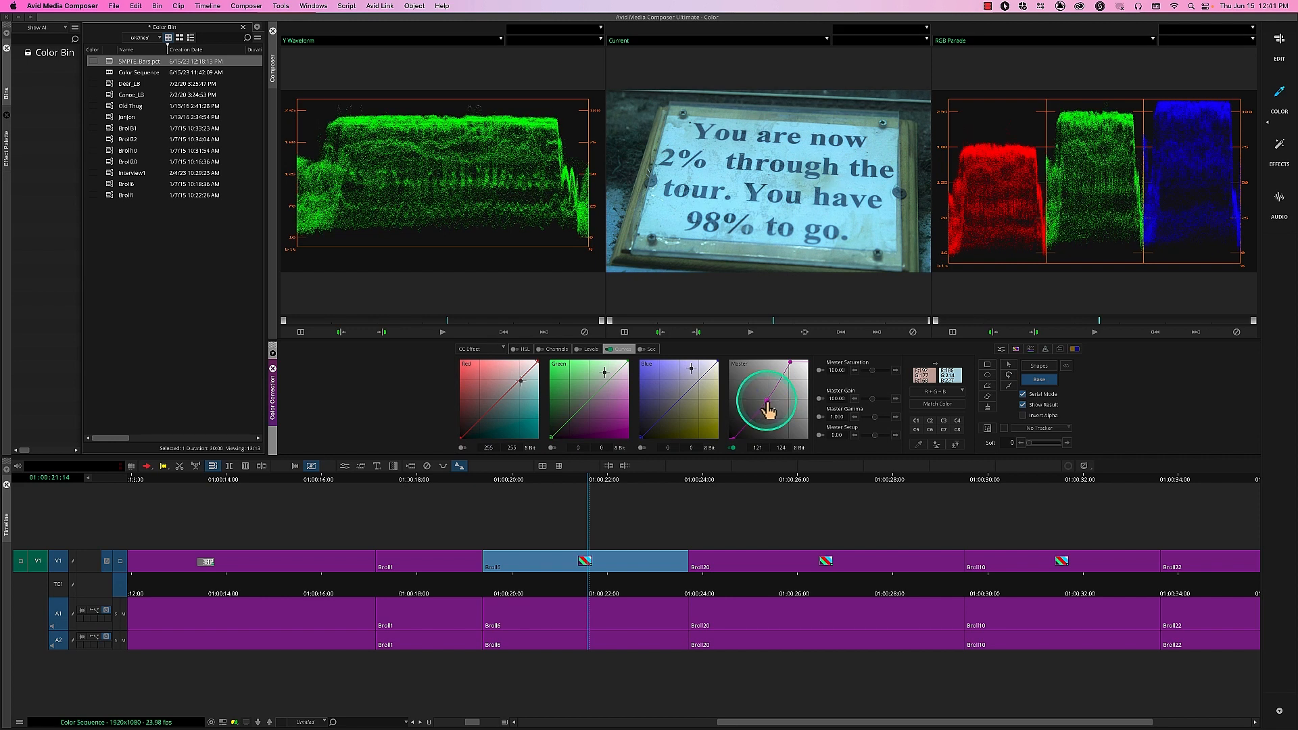
key(Delete)
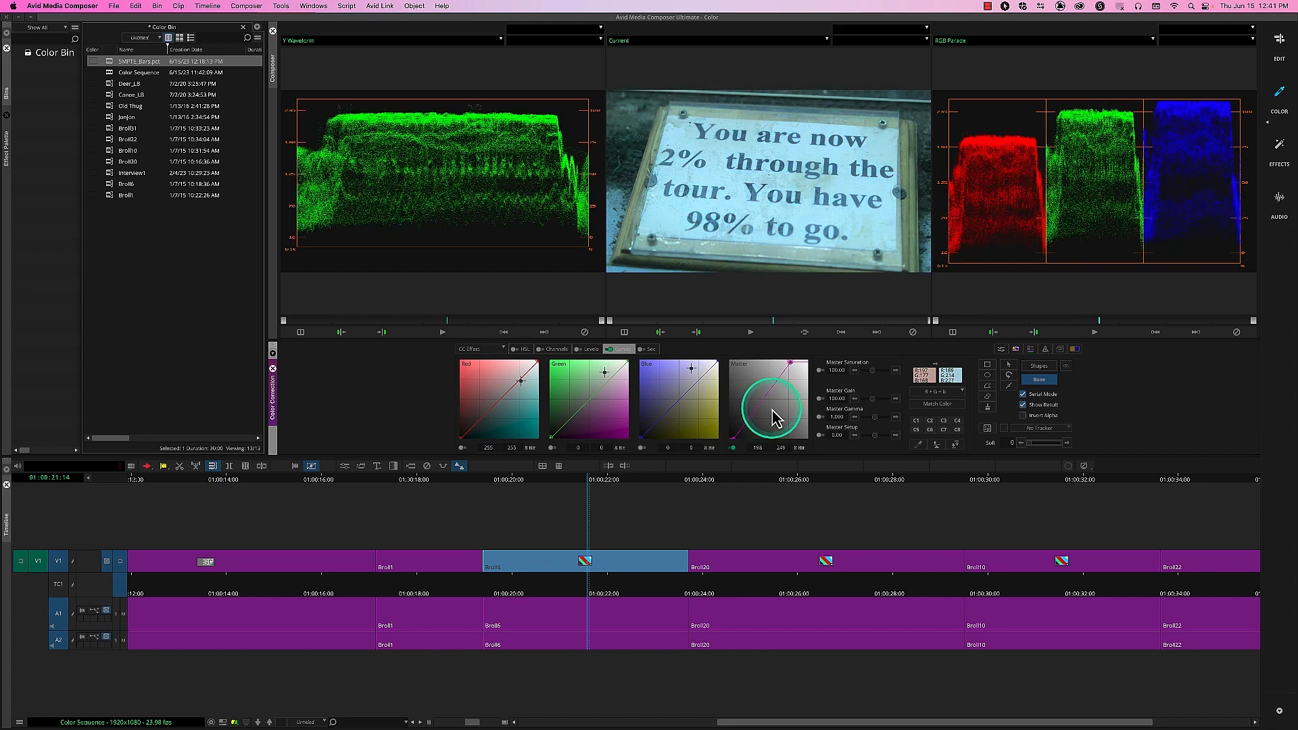
click(730, 438)
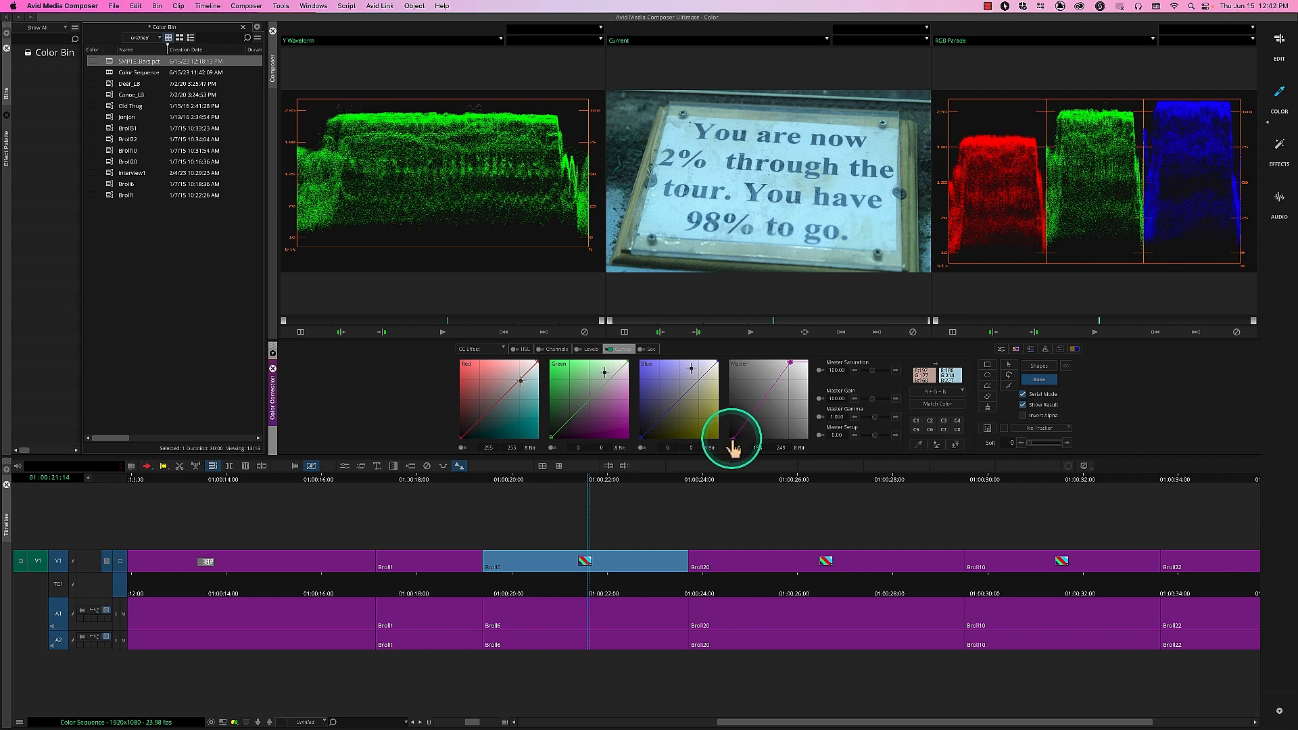
drag(734, 438, 729, 439)
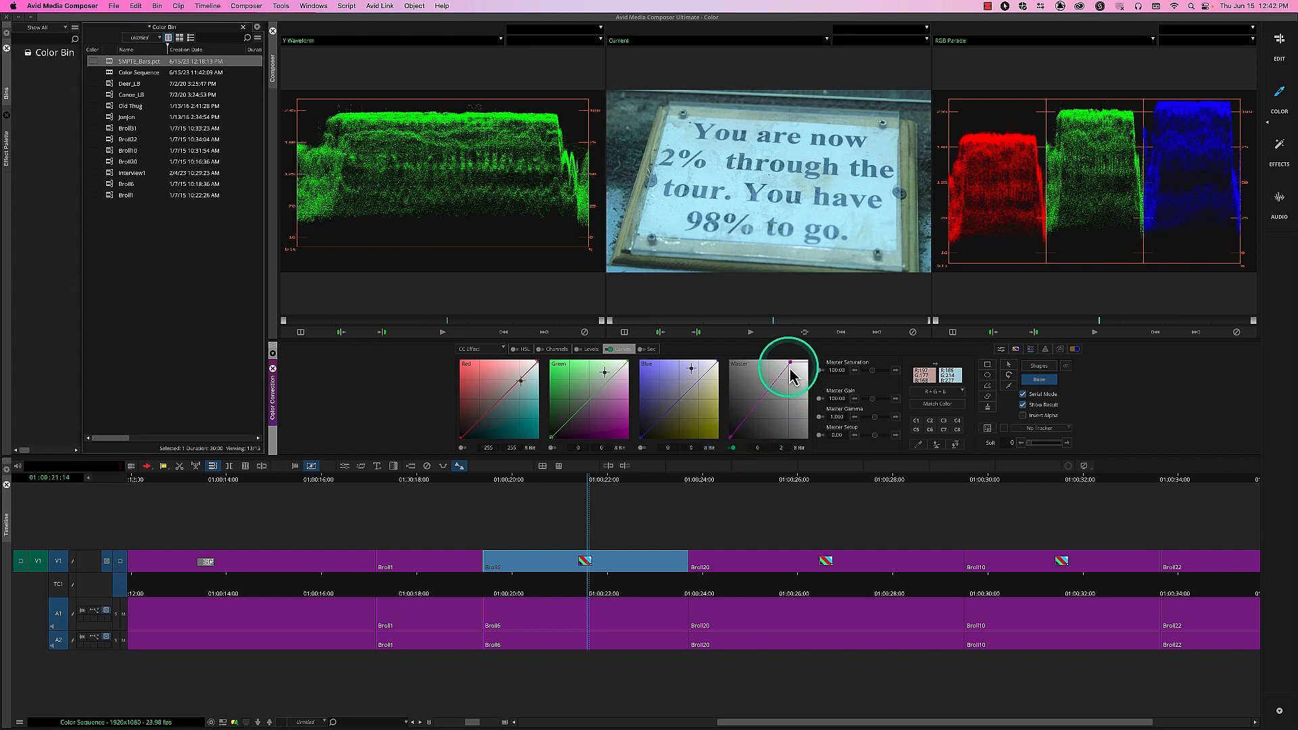
drag(791, 368, 811, 365)
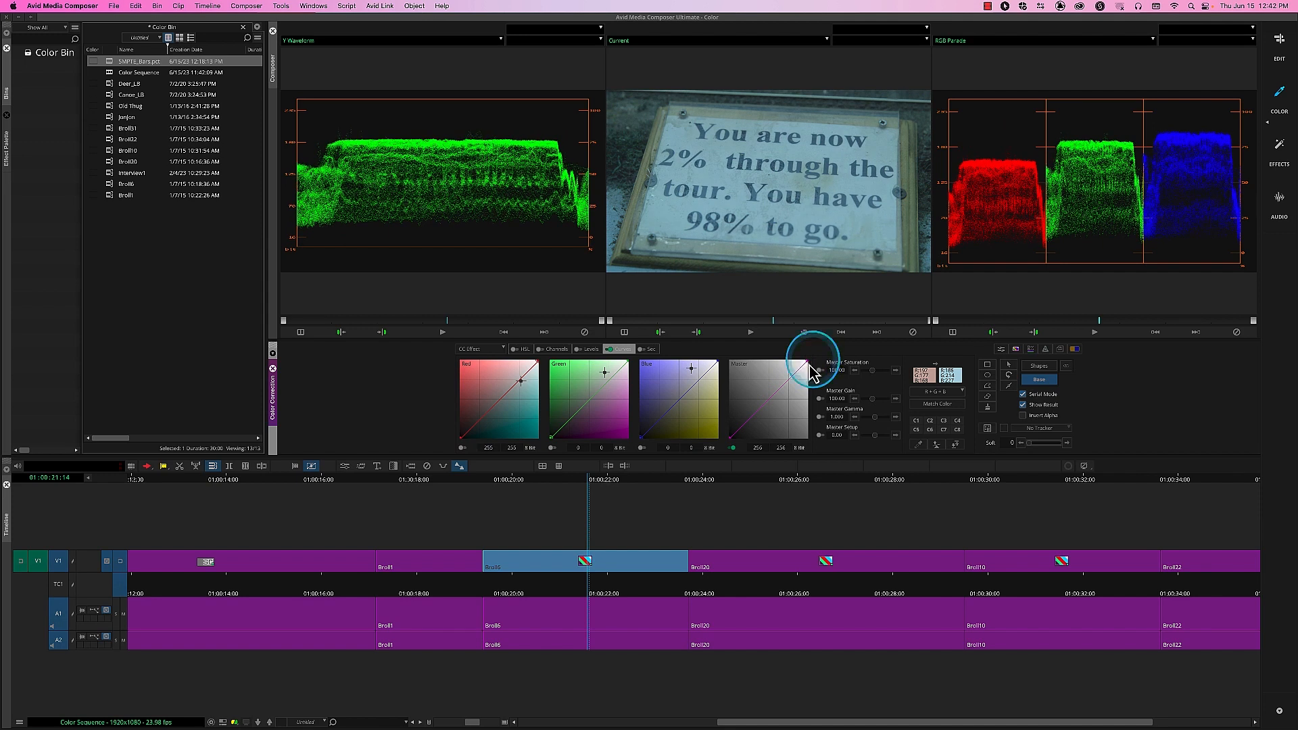
Shape Broll6's Master curve into an S with a lowered shadow point and a highlight point at about 192 in, 228 out
drag(741, 433, 744, 435)
click(741, 433)
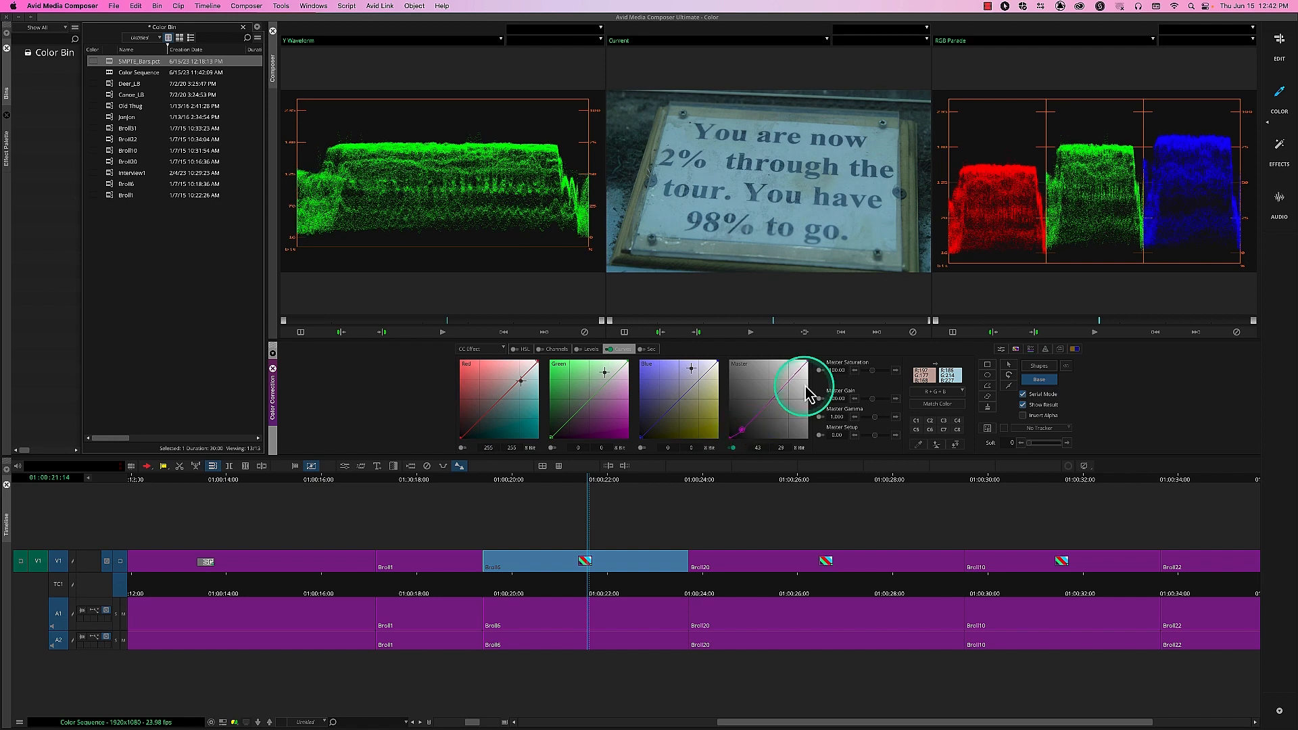
mouse_move(798, 374)
mouse_down()
mouse_move(790, 365)
mouse_move(777, 380)
mouse_move(790, 375)
mouse_up()
drag(746, 433, 744, 432)
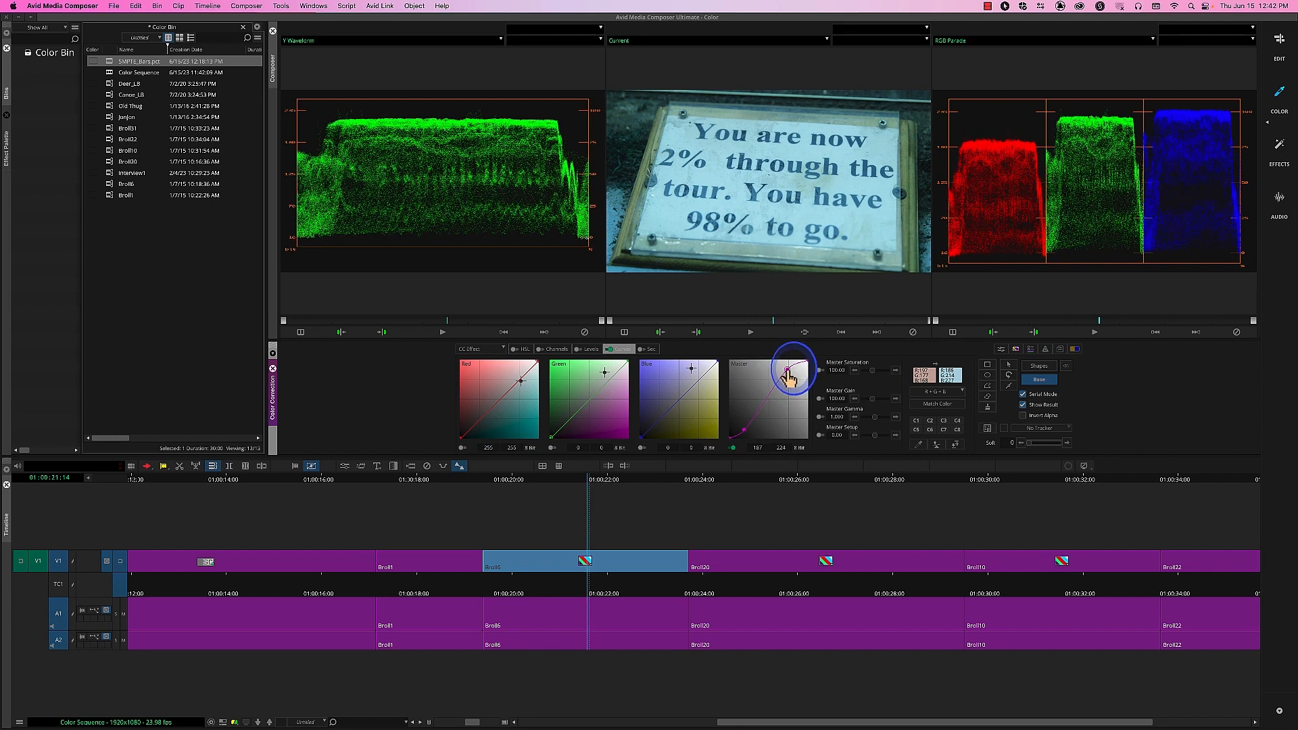
drag(788, 372, 791, 369)
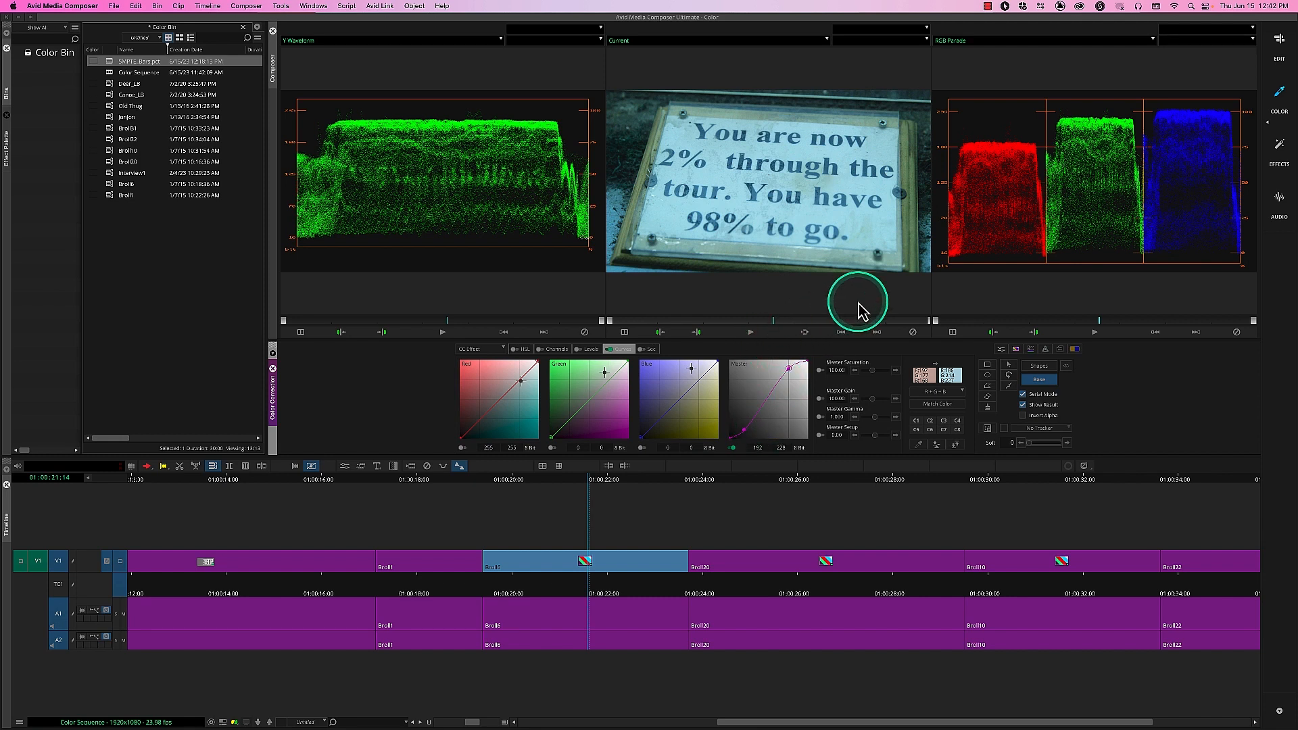
Move the Blue and Red curves' highlight endpoints inward to about 241 and 216, and raise the Red shadow endpoint to about 6
click(717, 366)
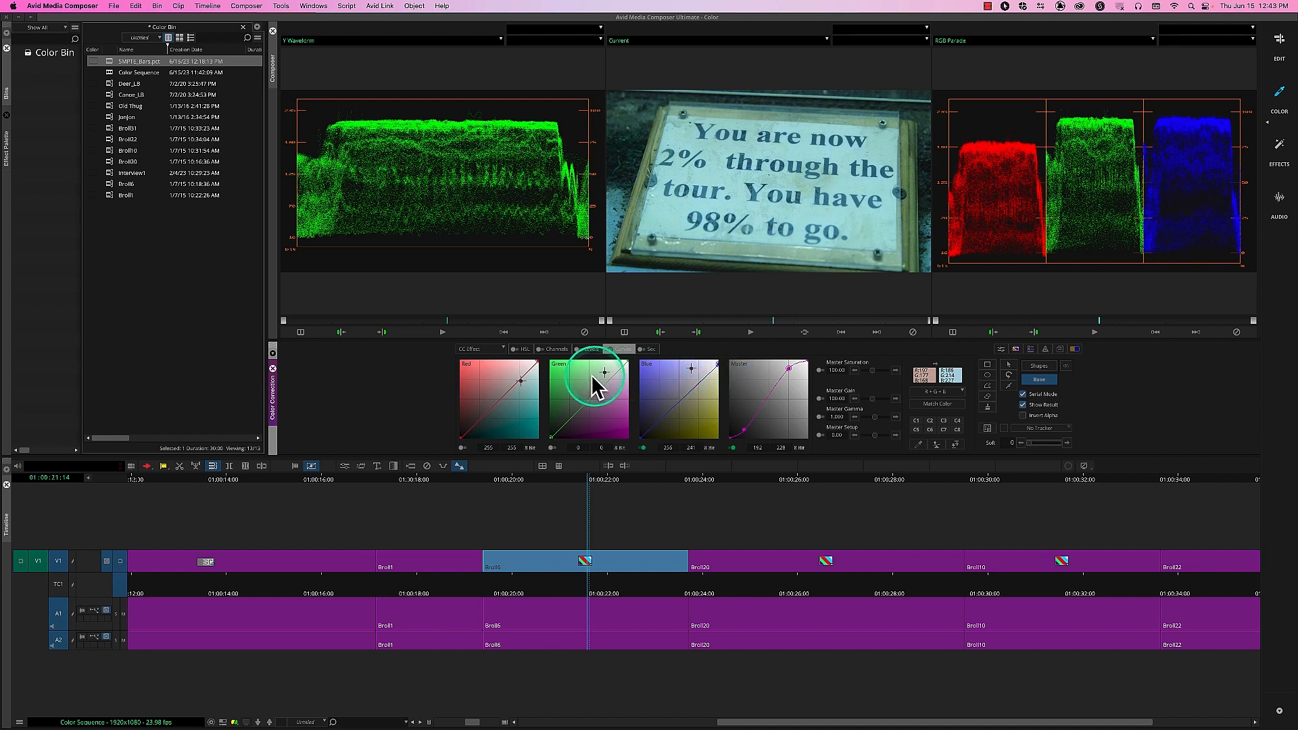
click(539, 364)
drag(539, 365, 528, 368)
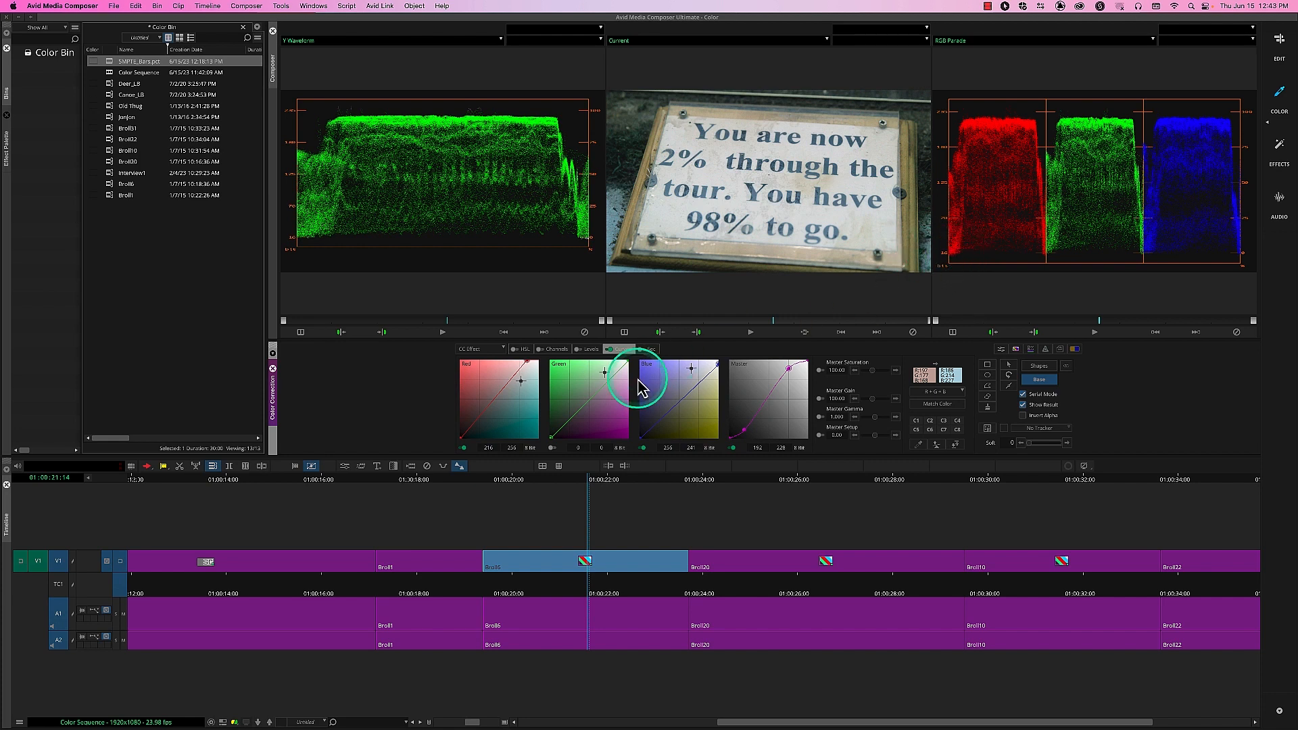
click(461, 439)
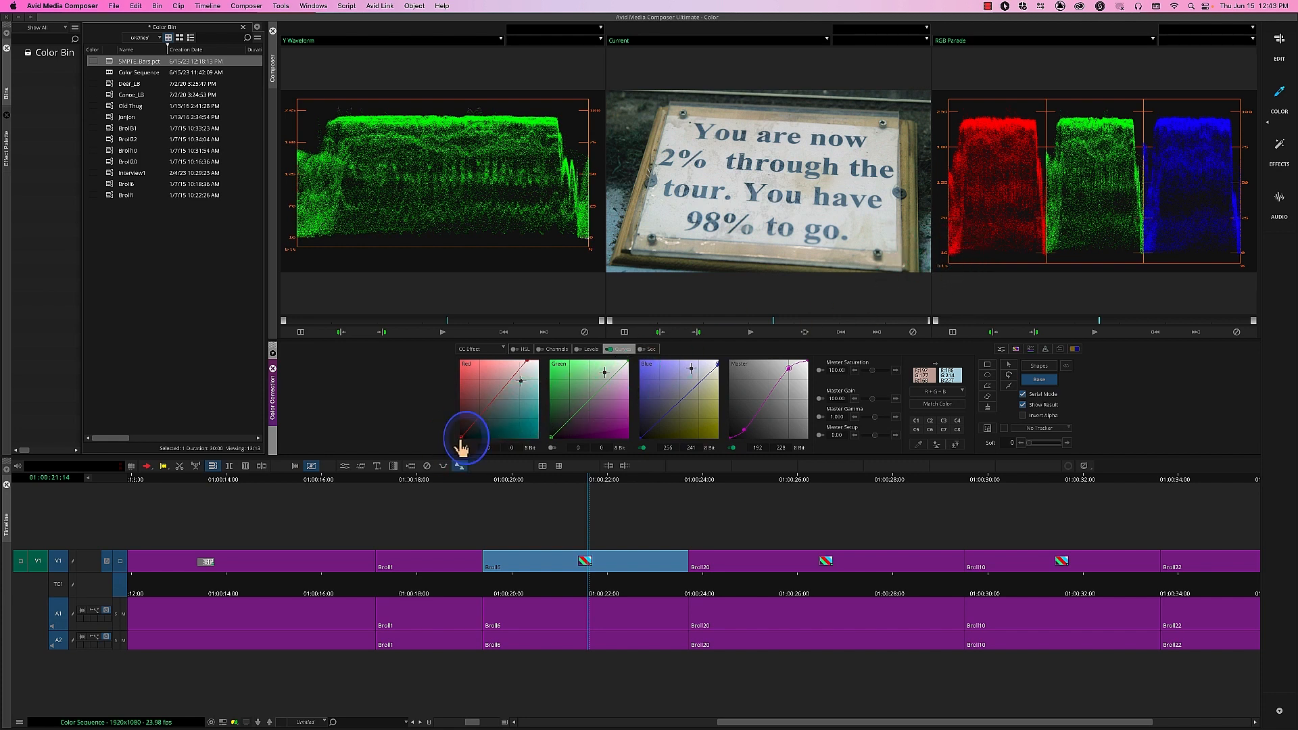
drag(460, 446, 460, 444)
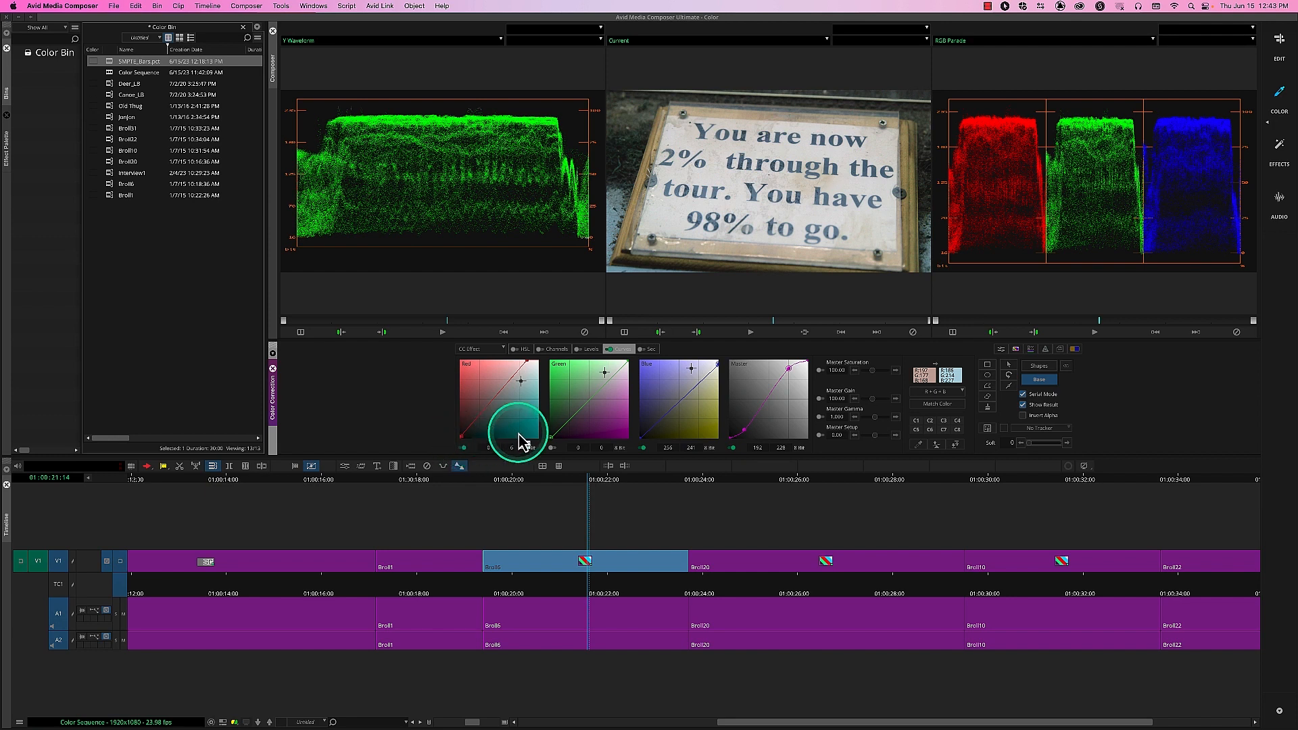
Toggle the Curves correction off and on to compare the sign shot before and after
click(609, 350)
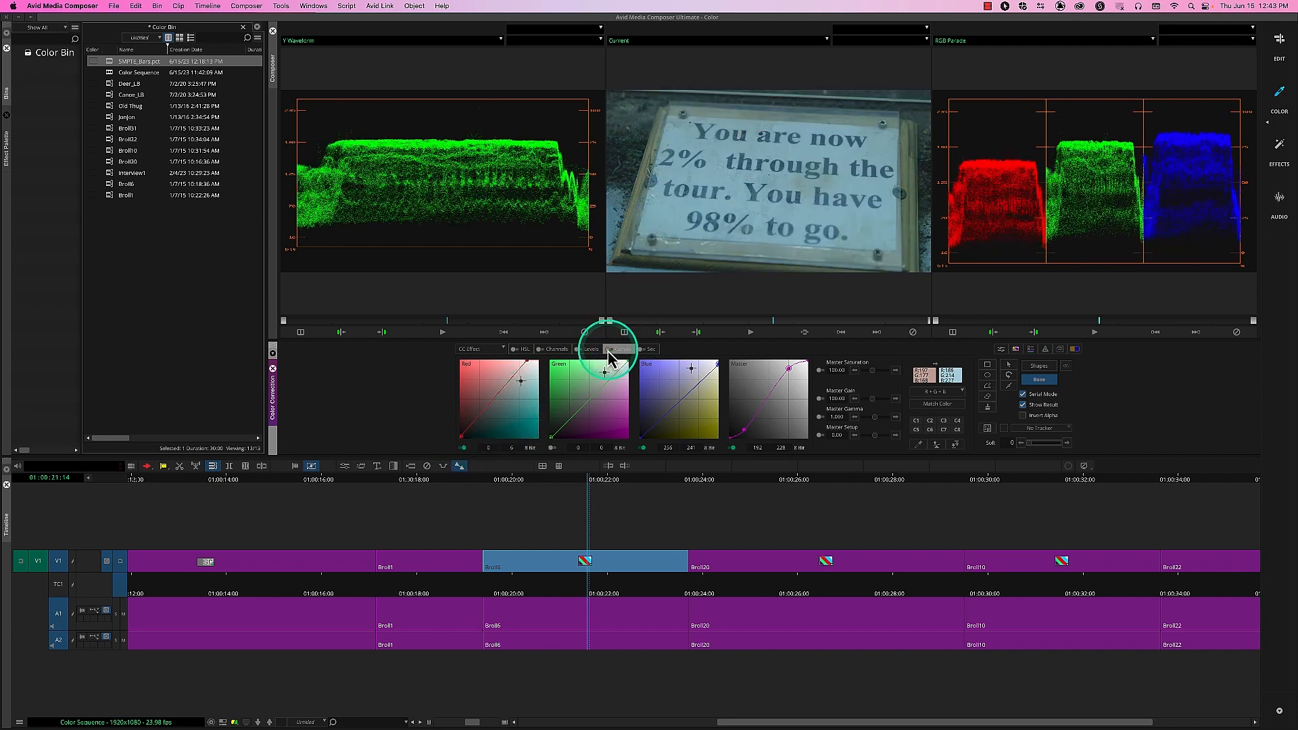
click(610, 350)
click(609, 350)
click(609, 350)
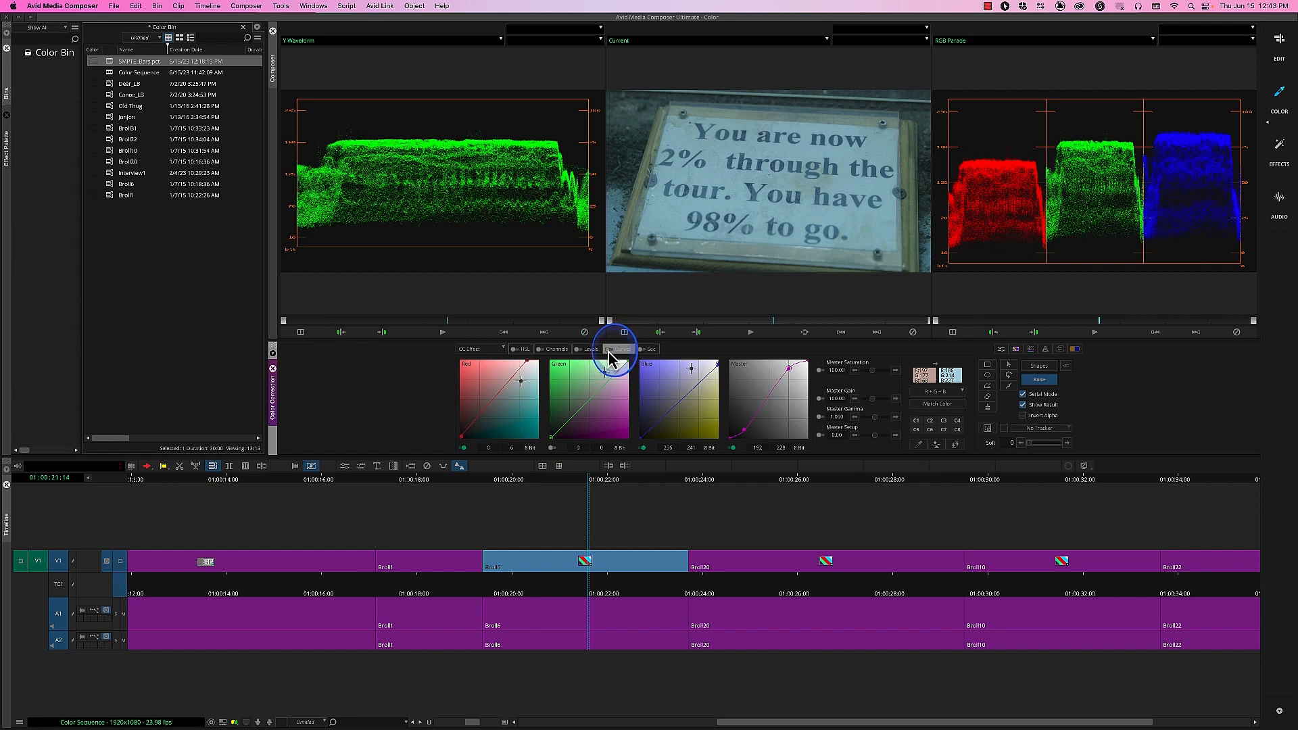
click(609, 349)
click(609, 349)
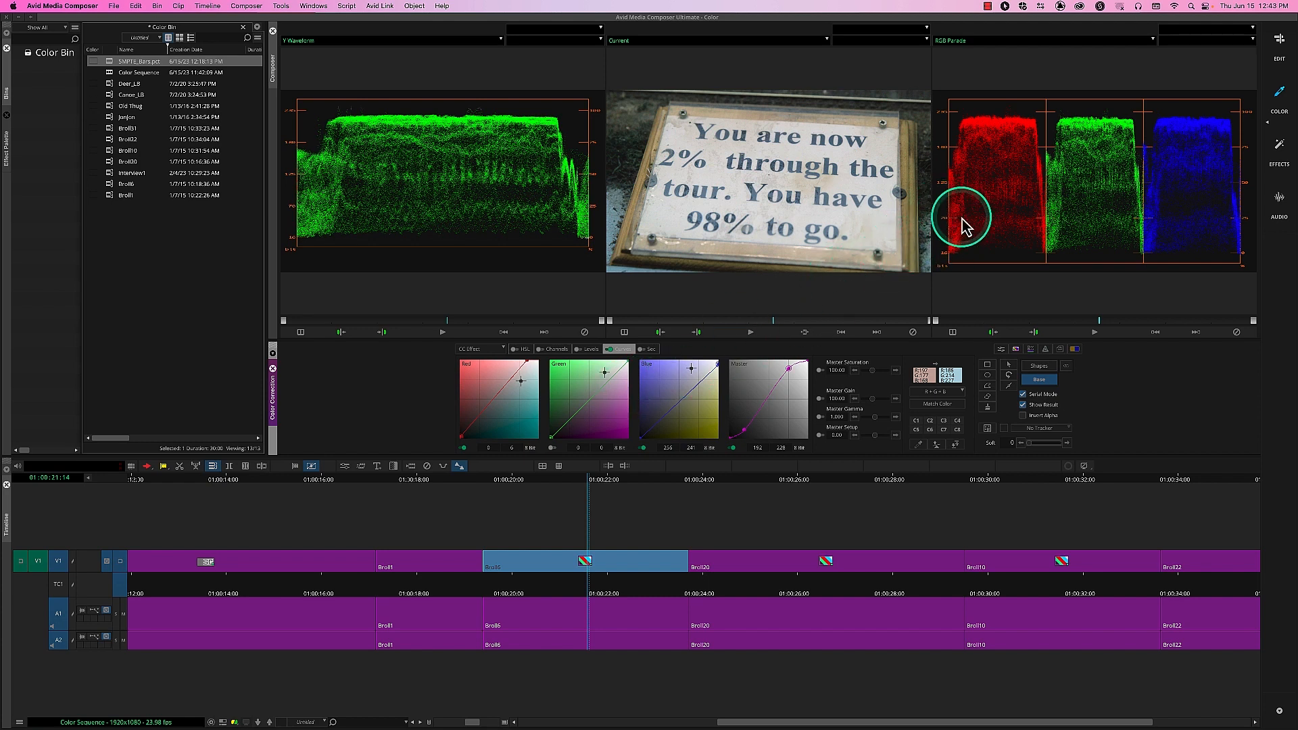
Add two lower-midtone points to Broll6's Red curve and settle the upper one at an output of about 113
click(480, 417)
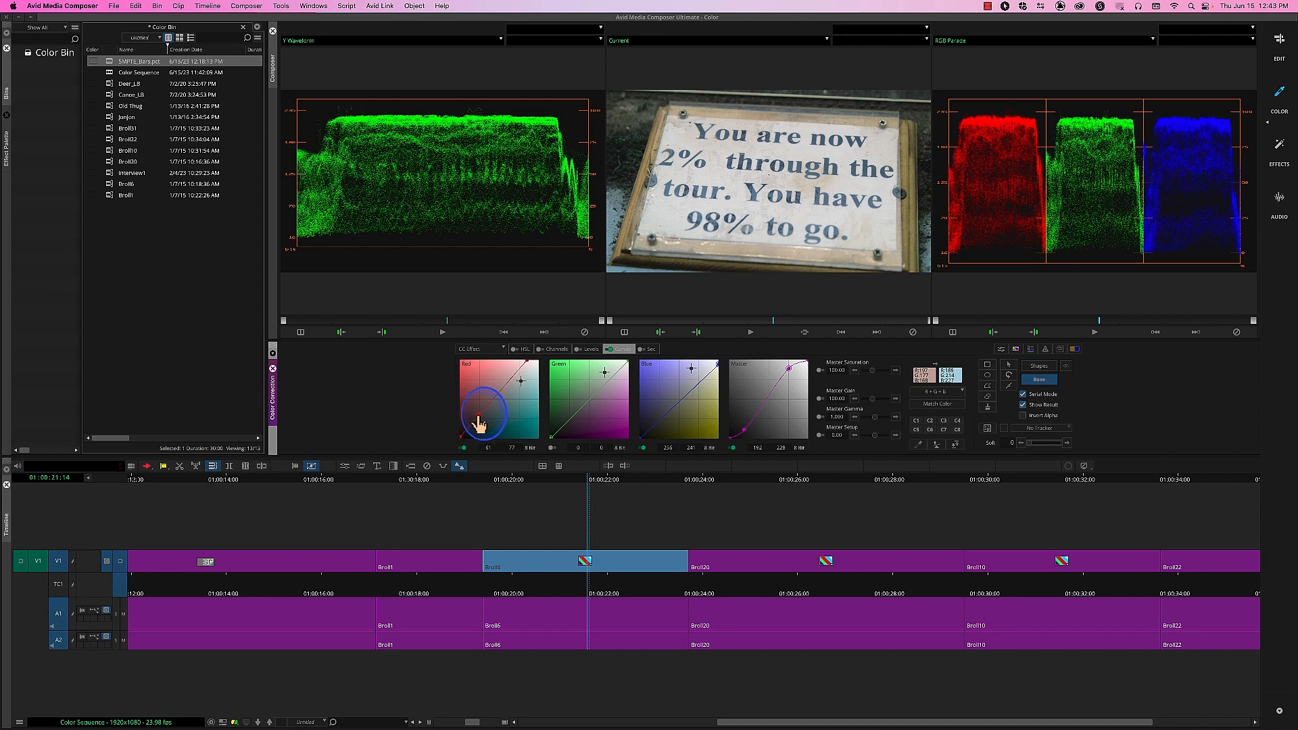
drag(479, 418, 479, 417)
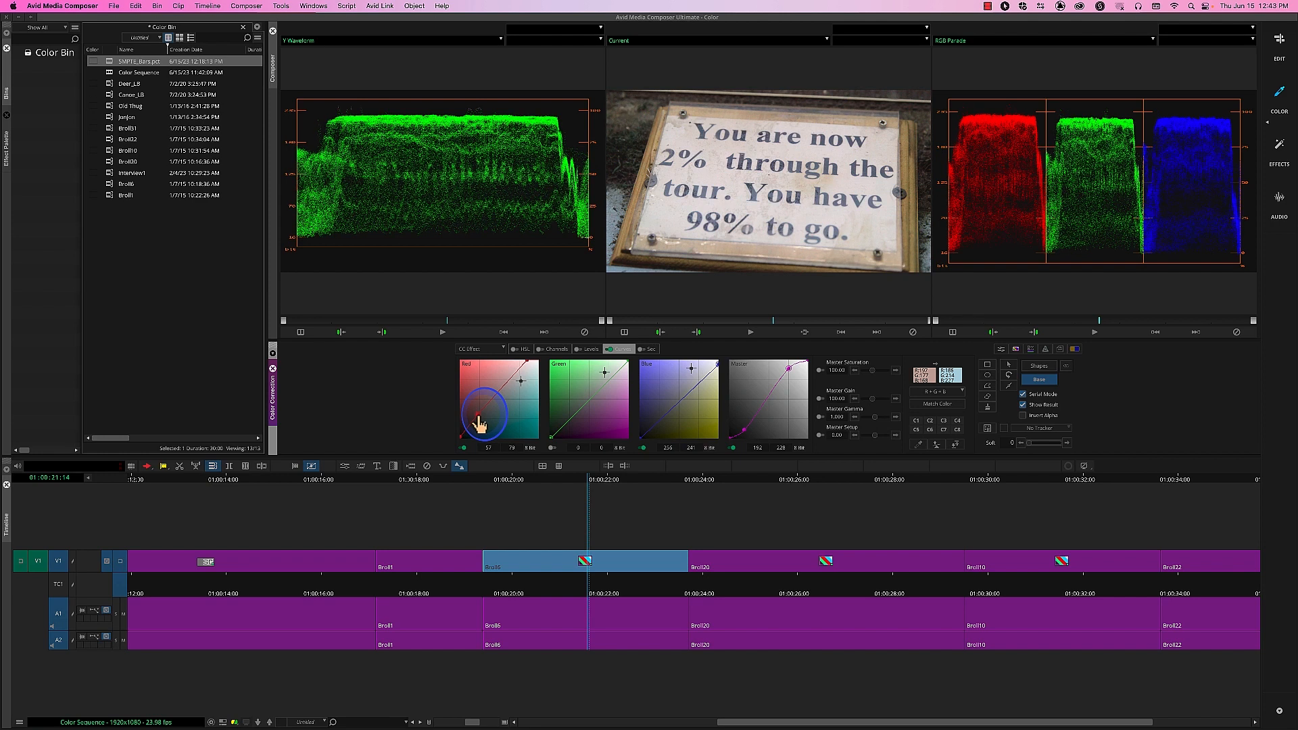
drag(480, 417, 479, 417)
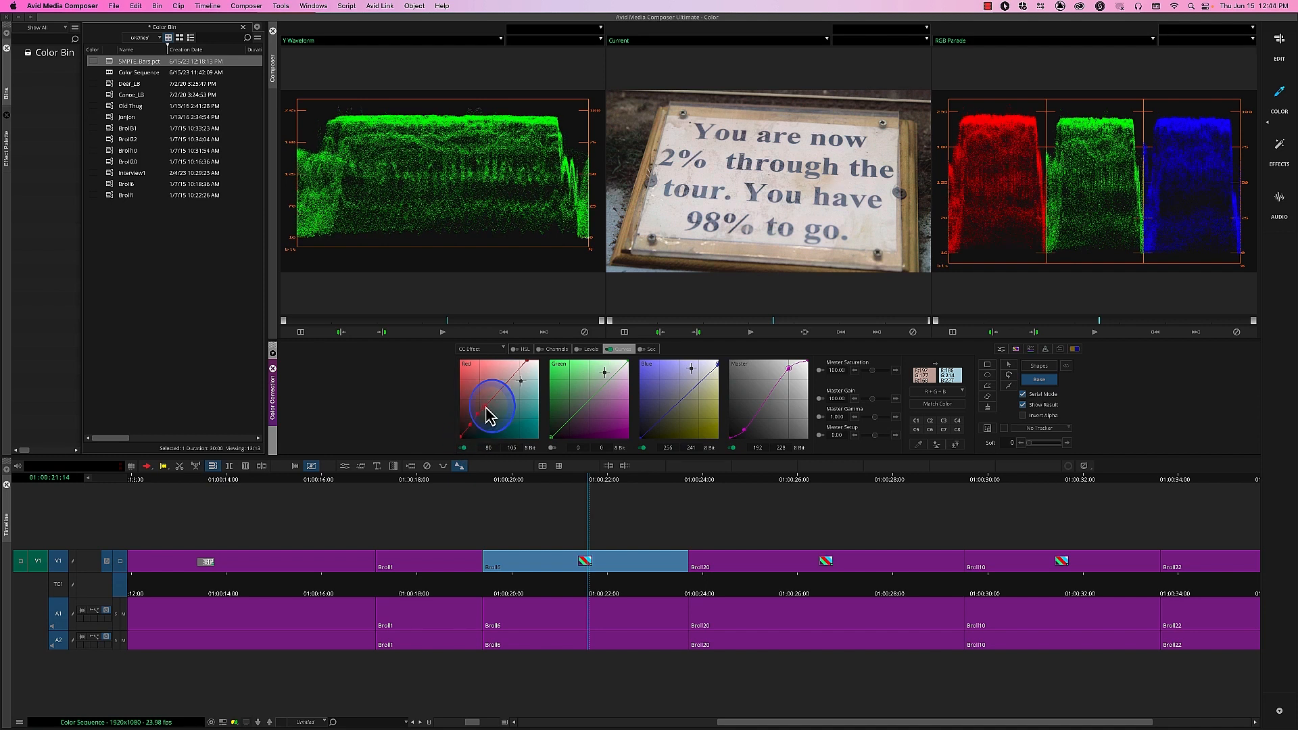
click(485, 408)
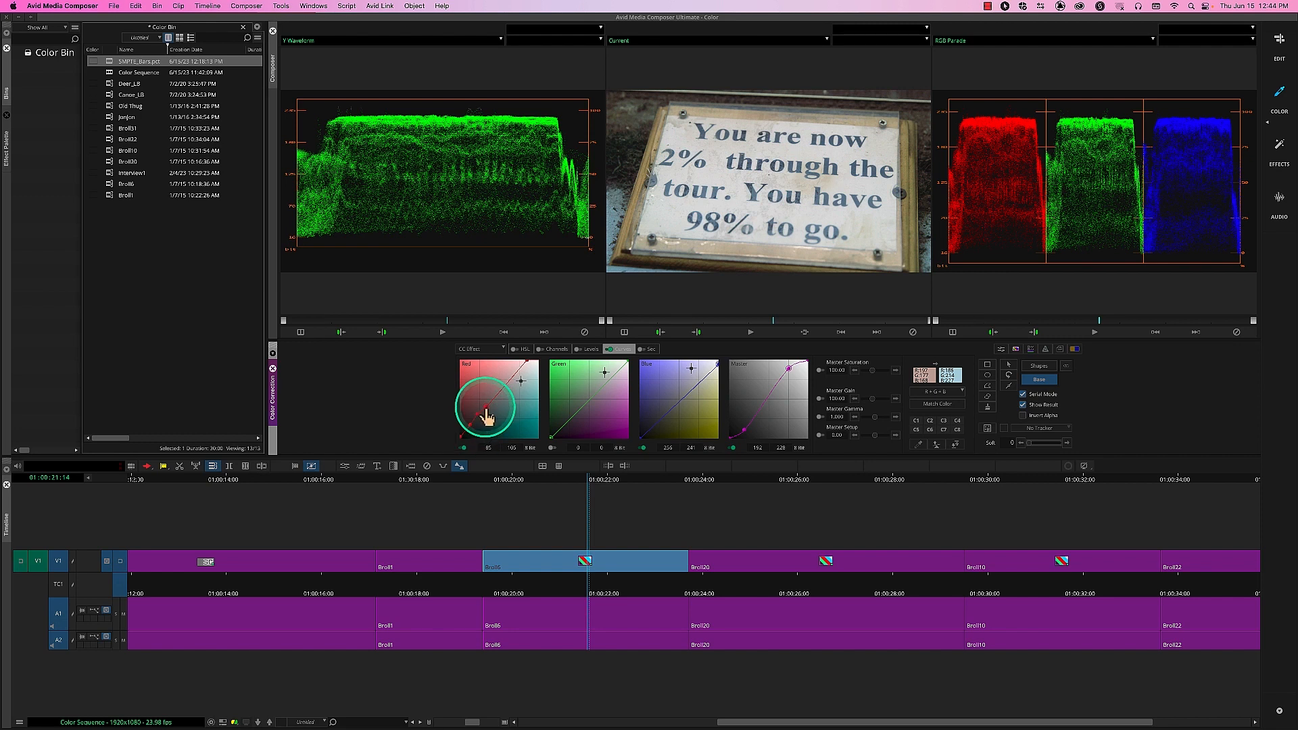
drag(485, 408, 485, 403)
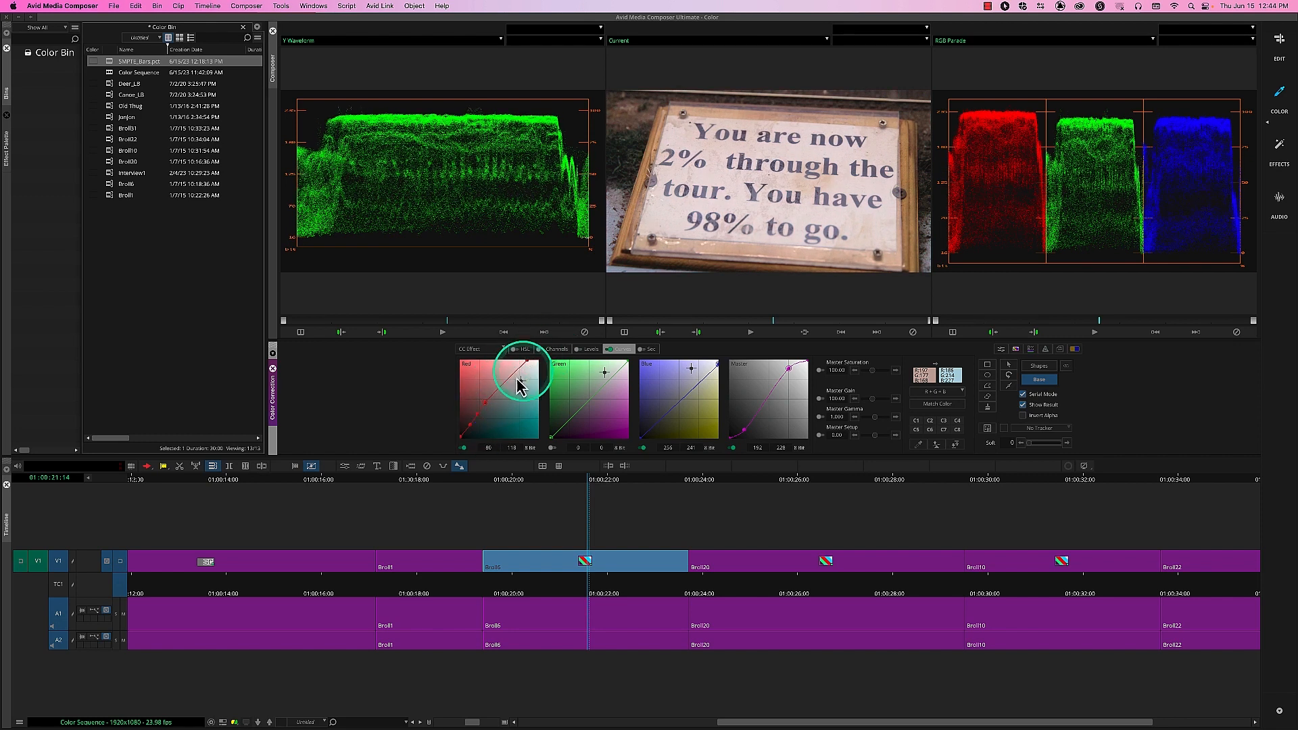
click(486, 405)
drag(488, 405, 490, 412)
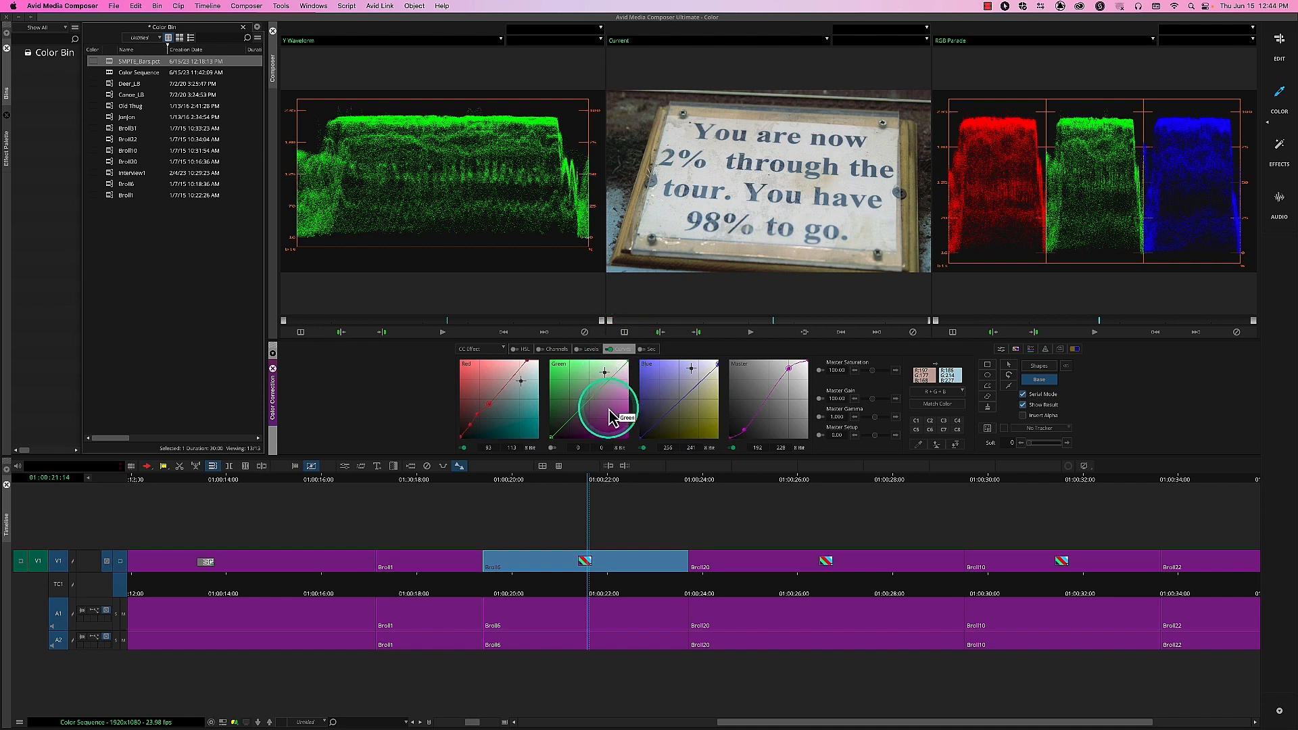
Park on the Broll1 train shot and shape its Master curve into an S with points at about 41/23 and 221/228
click(319, 592)
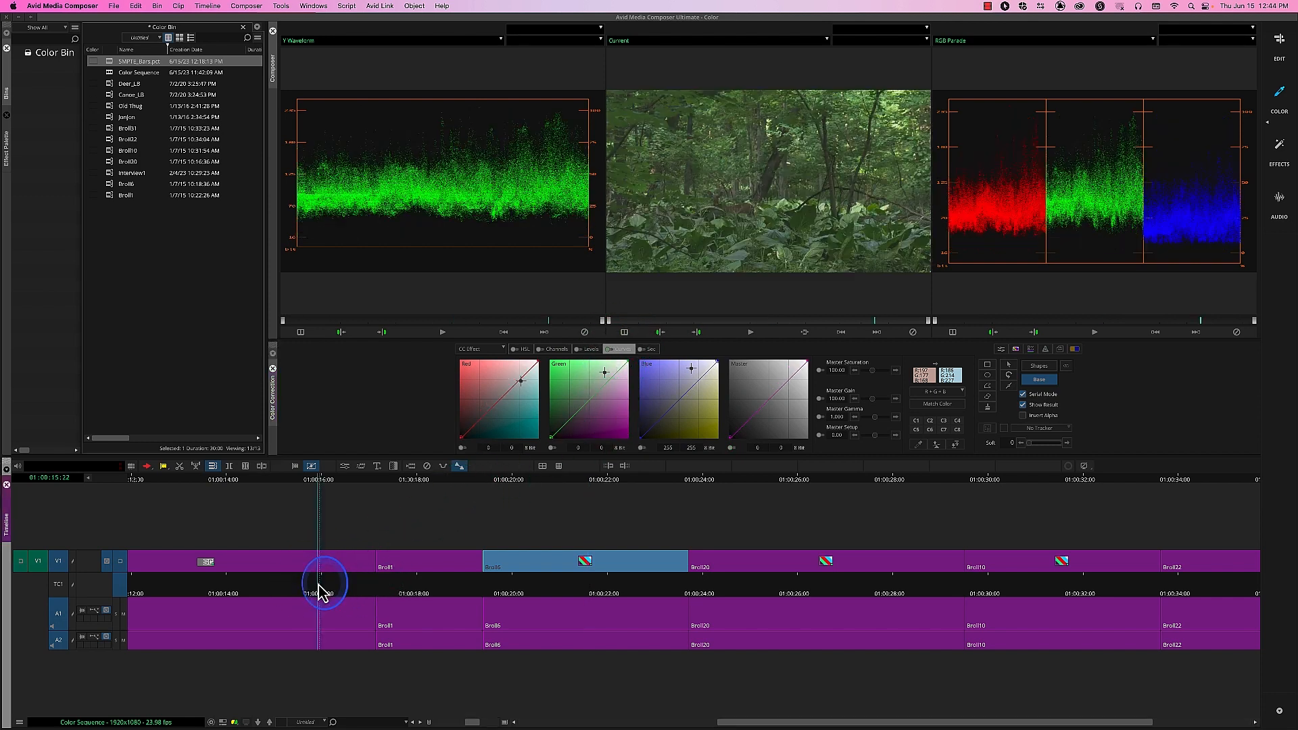
click(413, 590)
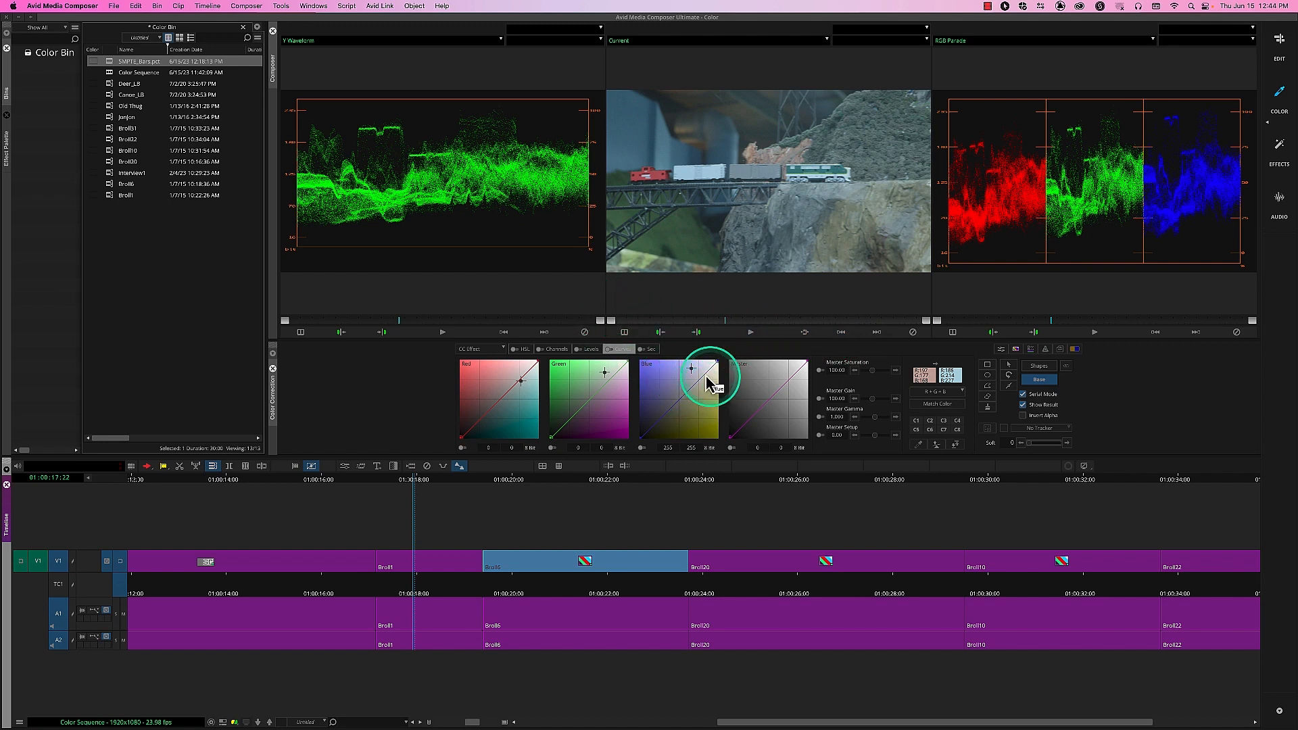
drag(736, 440, 742, 434)
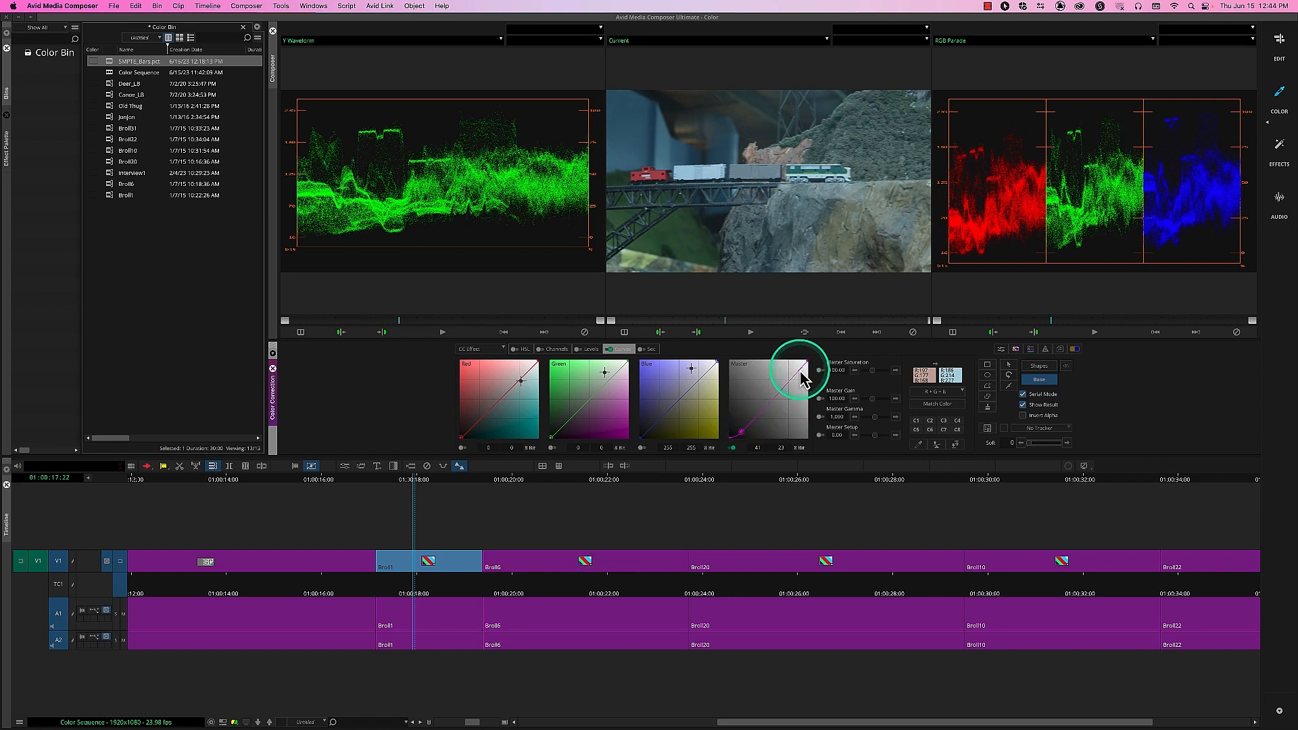
click(801, 370)
drag(801, 370, 800, 369)
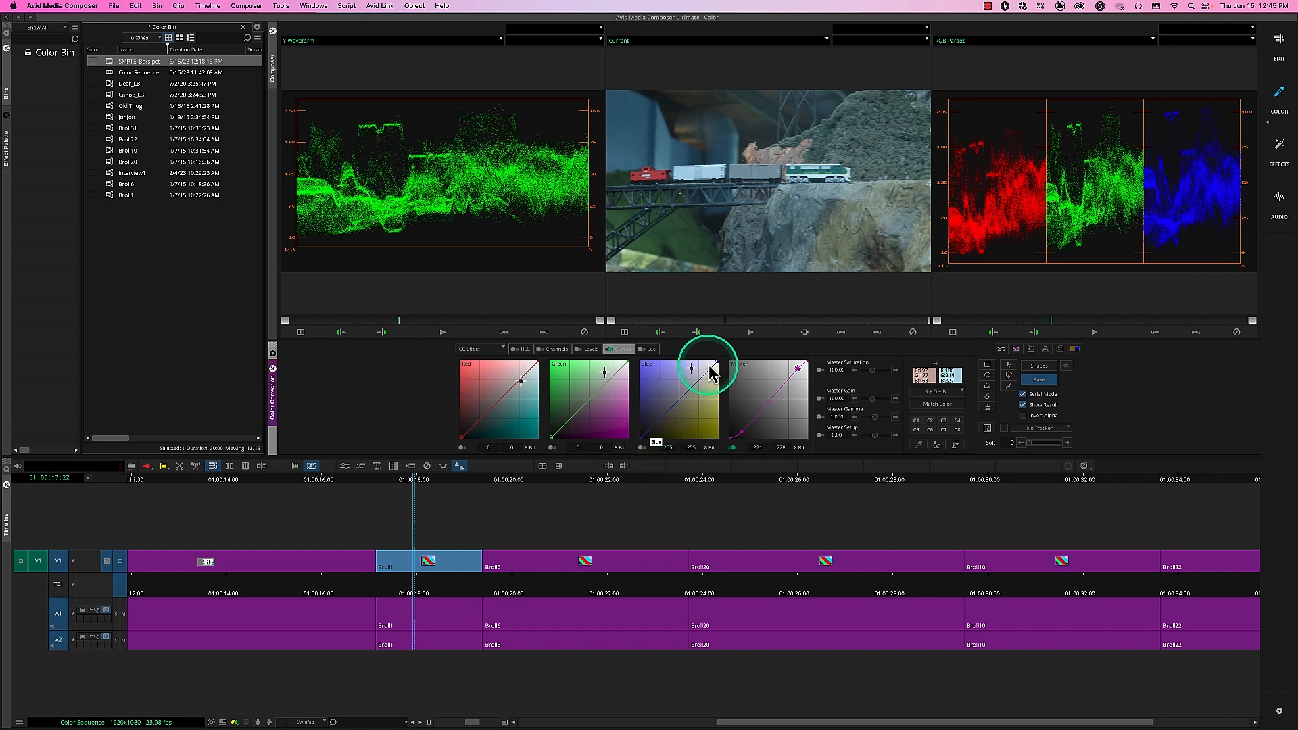
Adjust the highlight endpoint of Broll1's Blue curve and pull down a shadow point to an output of about 34
mouse_move(718, 362)
mouse_down()
mouse_move(721, 376)
mouse_move(719, 349)
mouse_up()
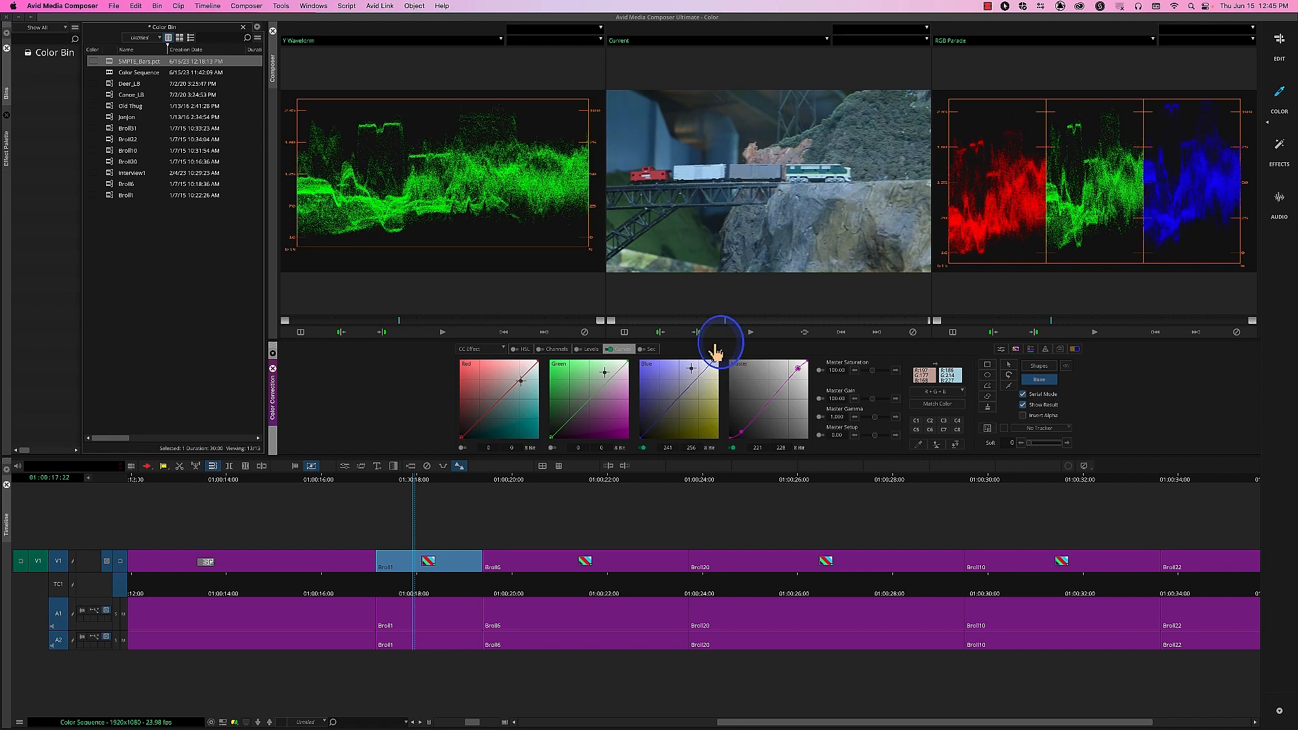
click(654, 429)
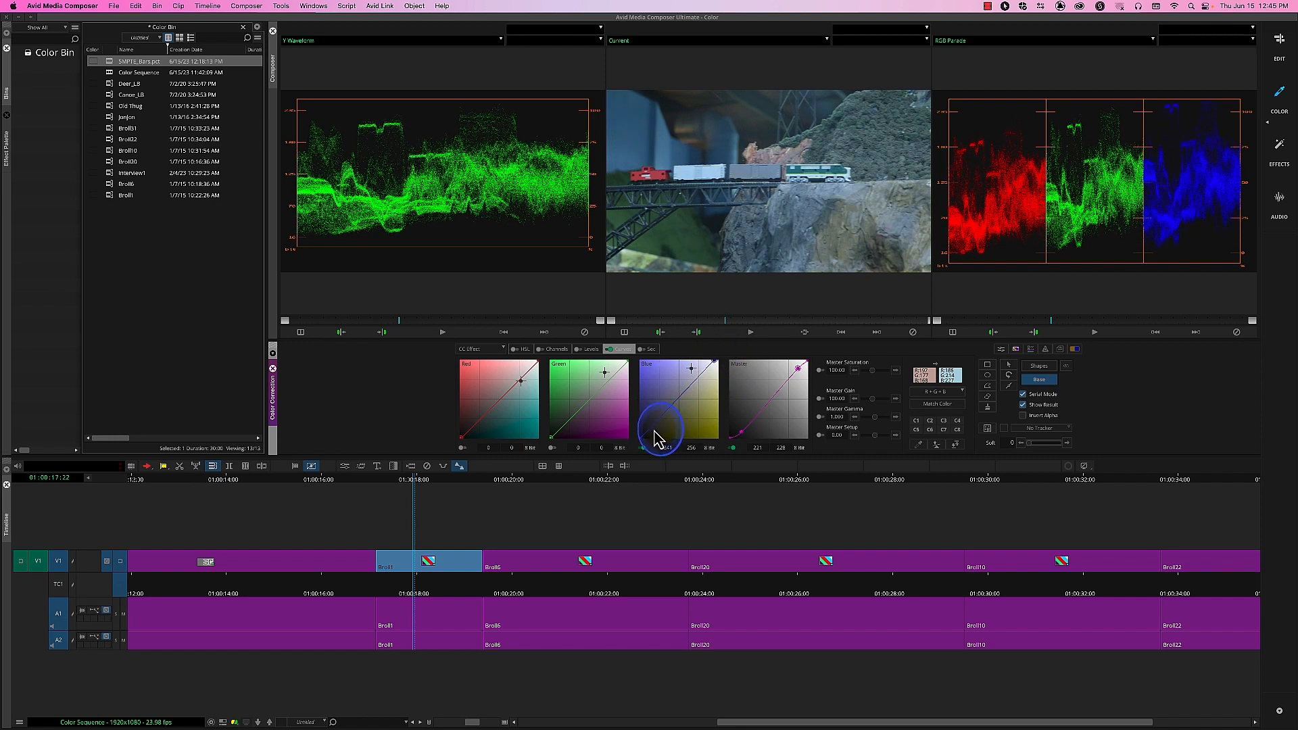
drag(656, 434, 655, 431)
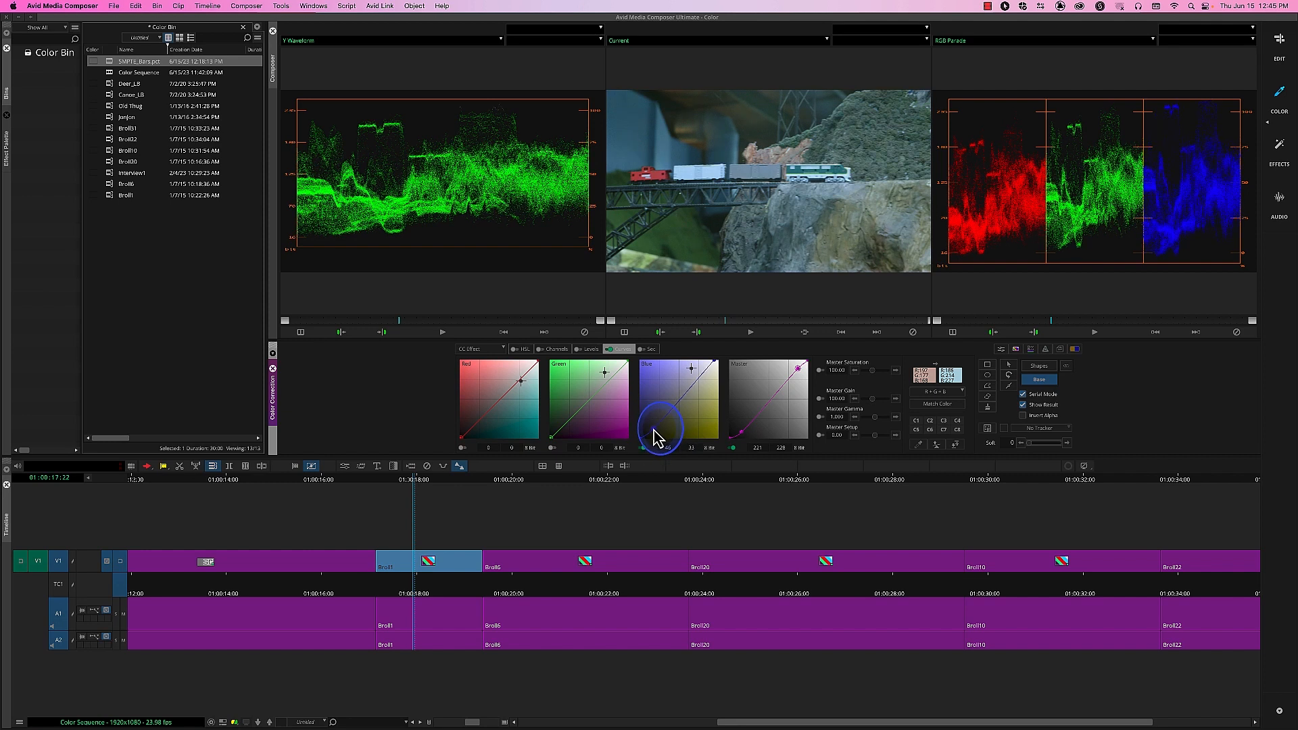
drag(654, 436, 657, 425)
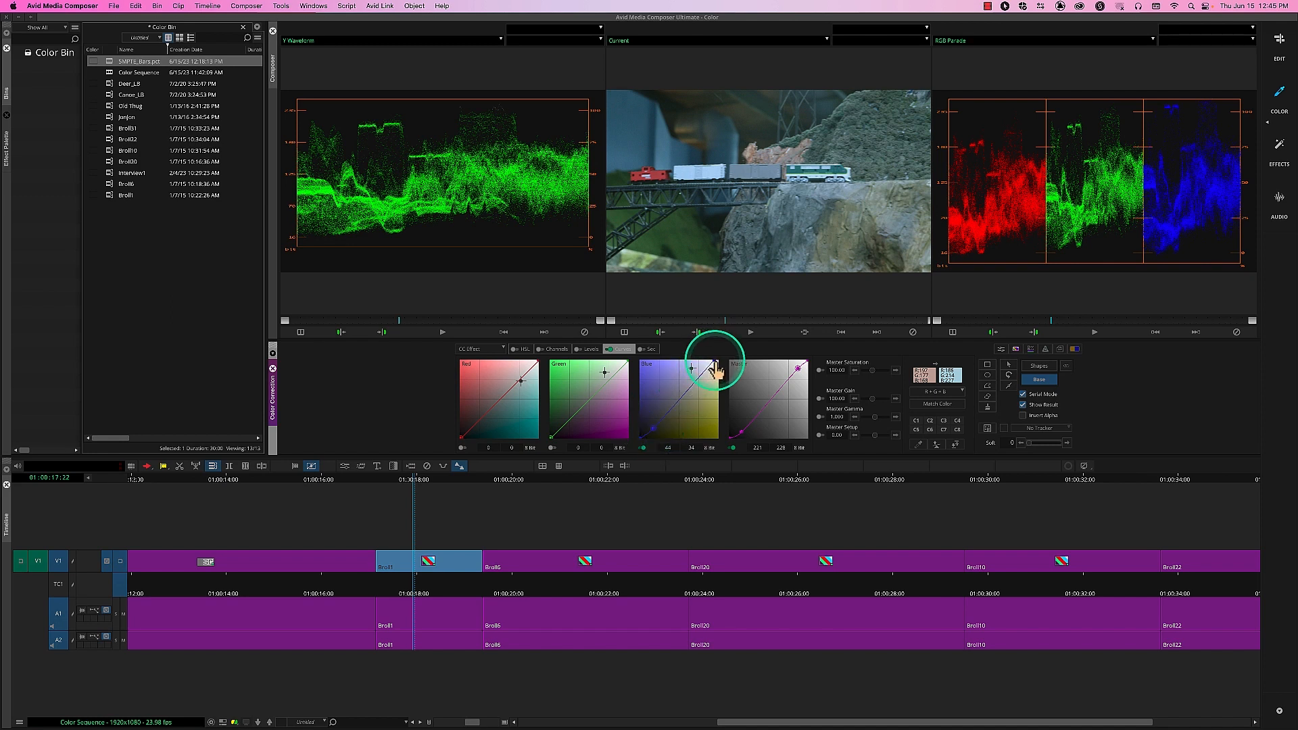
drag(717, 361, 721, 372)
click(654, 431)
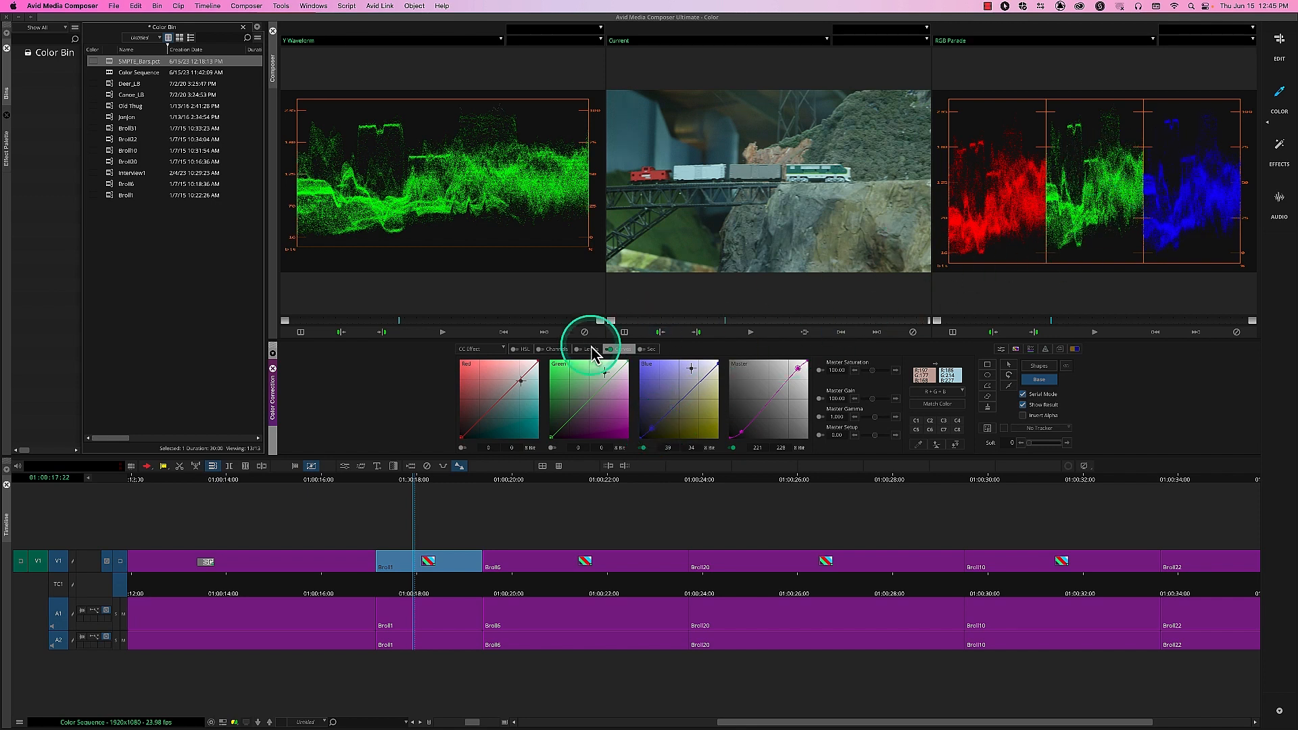
Lift Broll1's Red curve with a midtone point at about 138, the highlight endpoint in to about 222, and a shadow point near 52/57
click(500, 398)
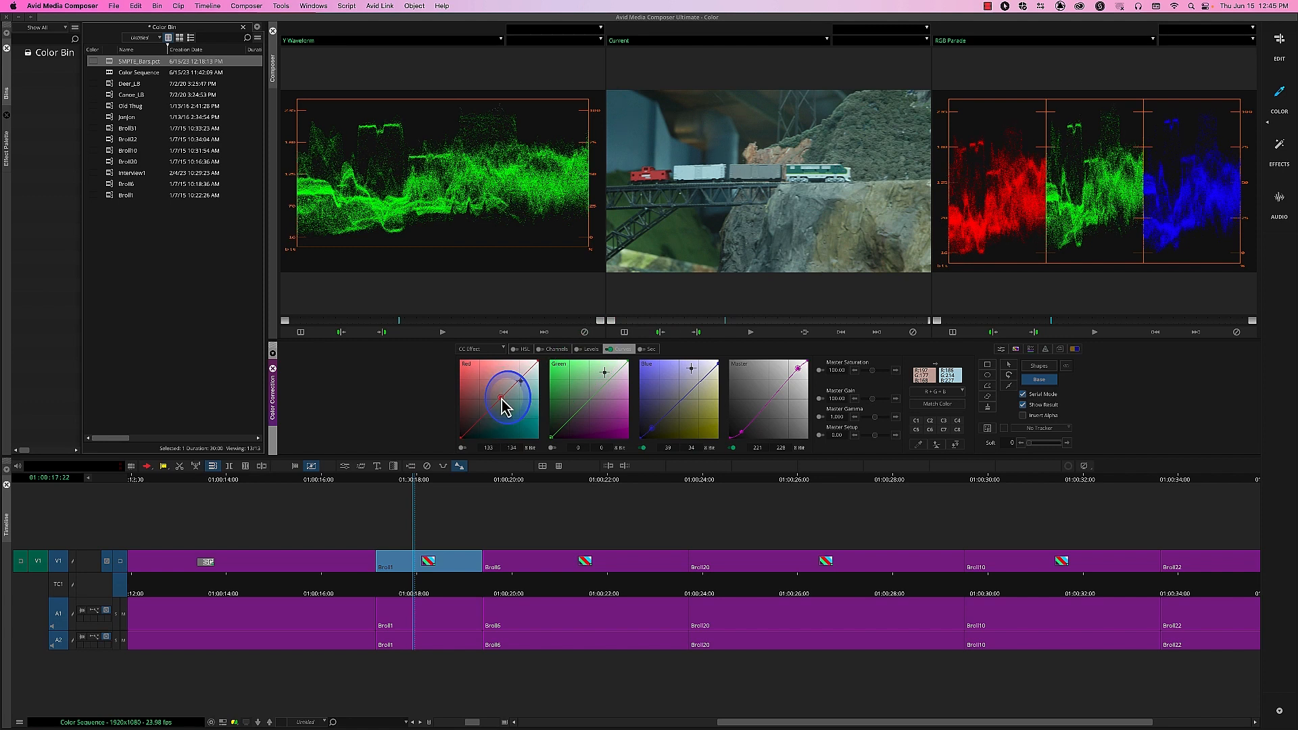
drag(500, 405, 499, 406)
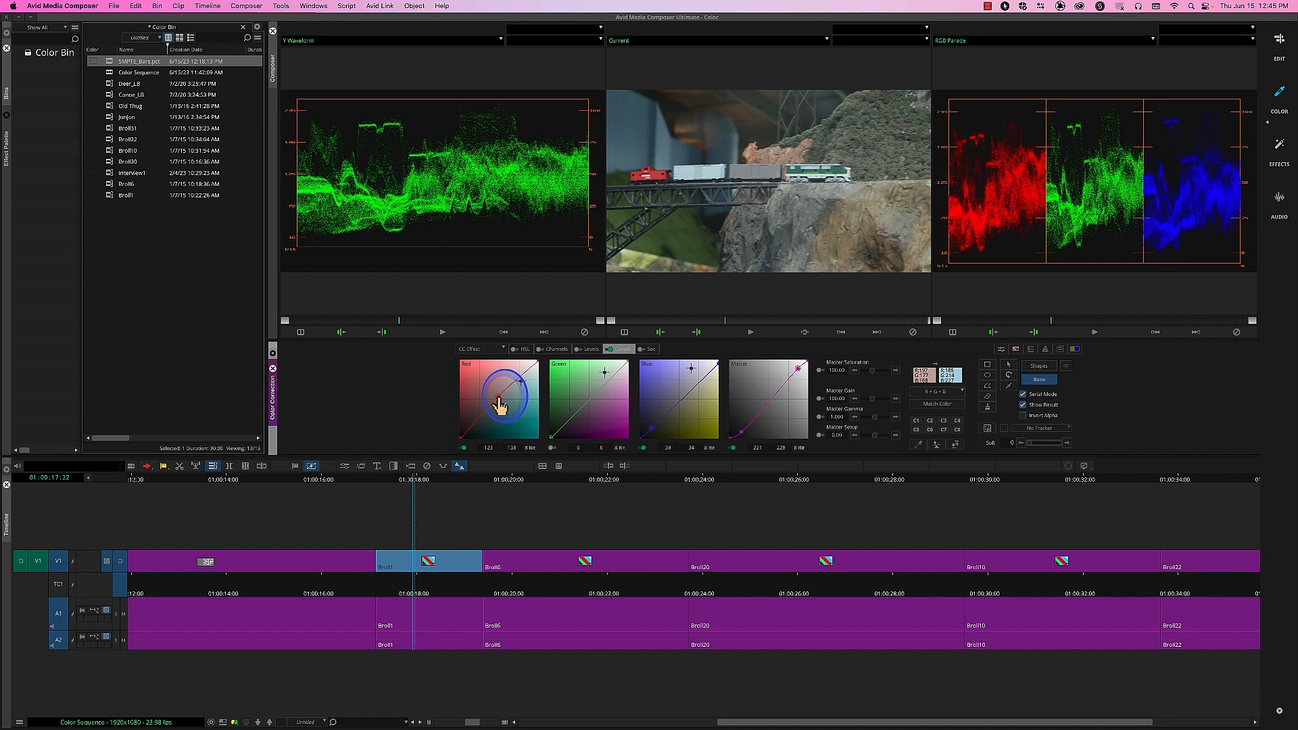
click(537, 365)
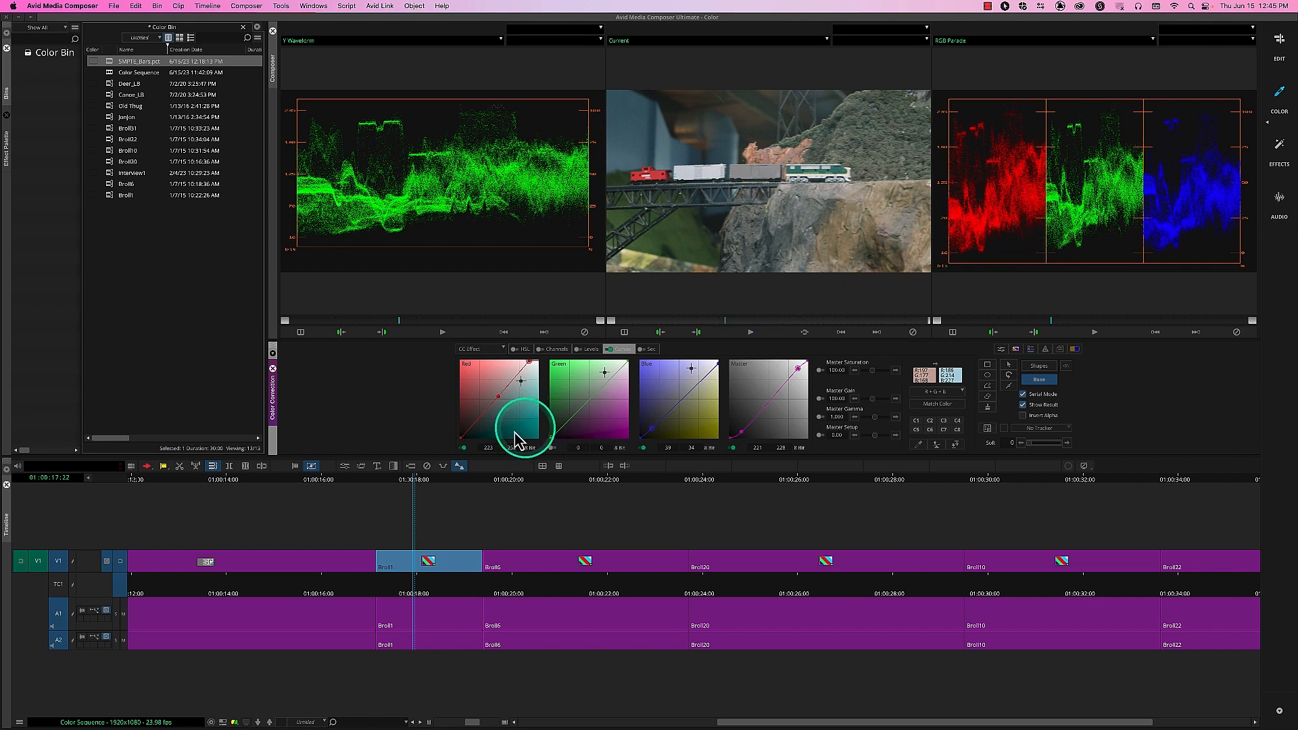
click(477, 422)
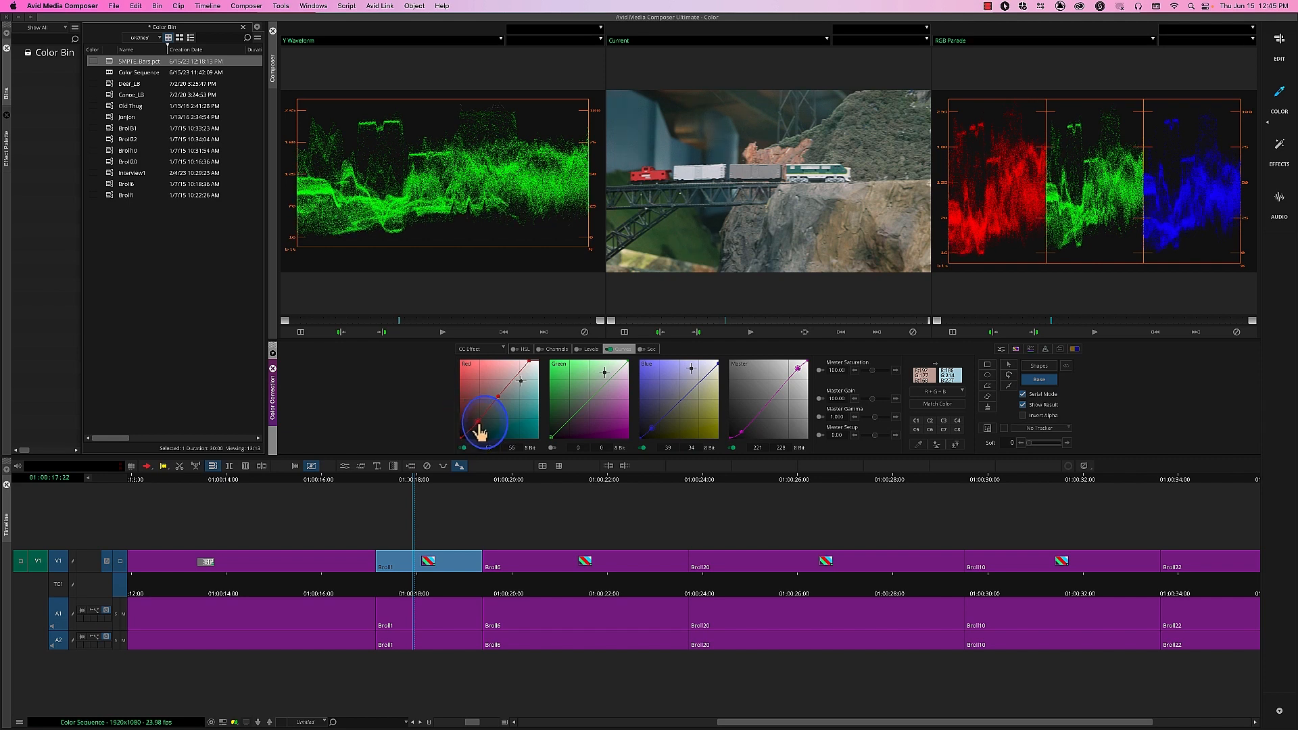
drag(478, 424, 476, 424)
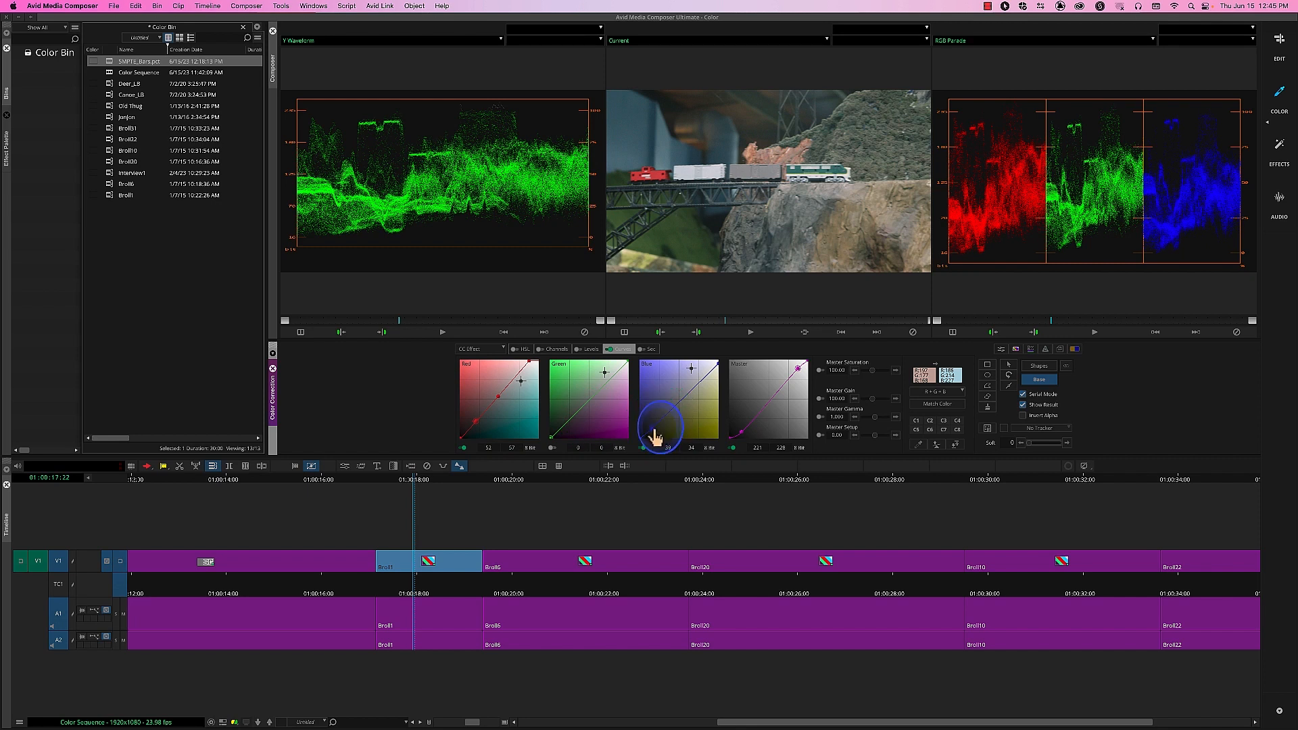
Settle Broll1's Blue curve shadow point at about 65/49 and a Green shadow point at about 33/23, comparing with Curves bypassed
drag(654, 432, 657, 429)
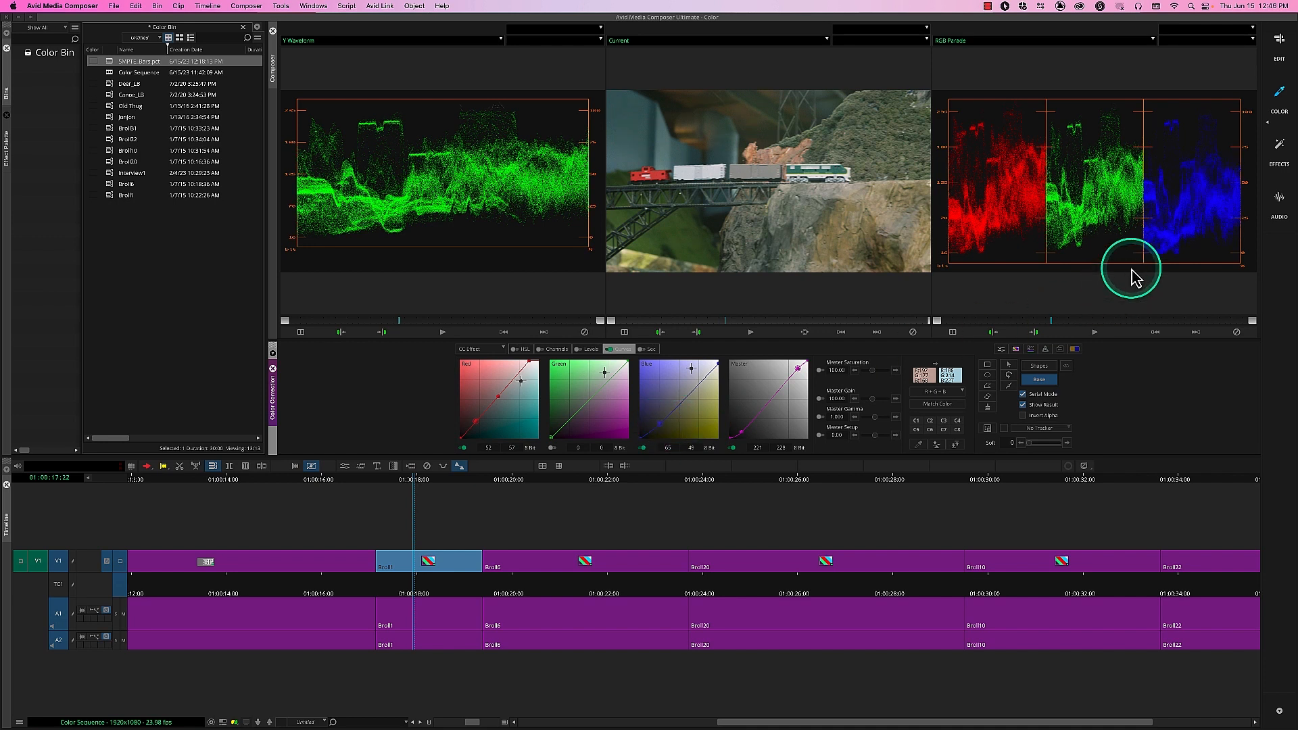
click(559, 431)
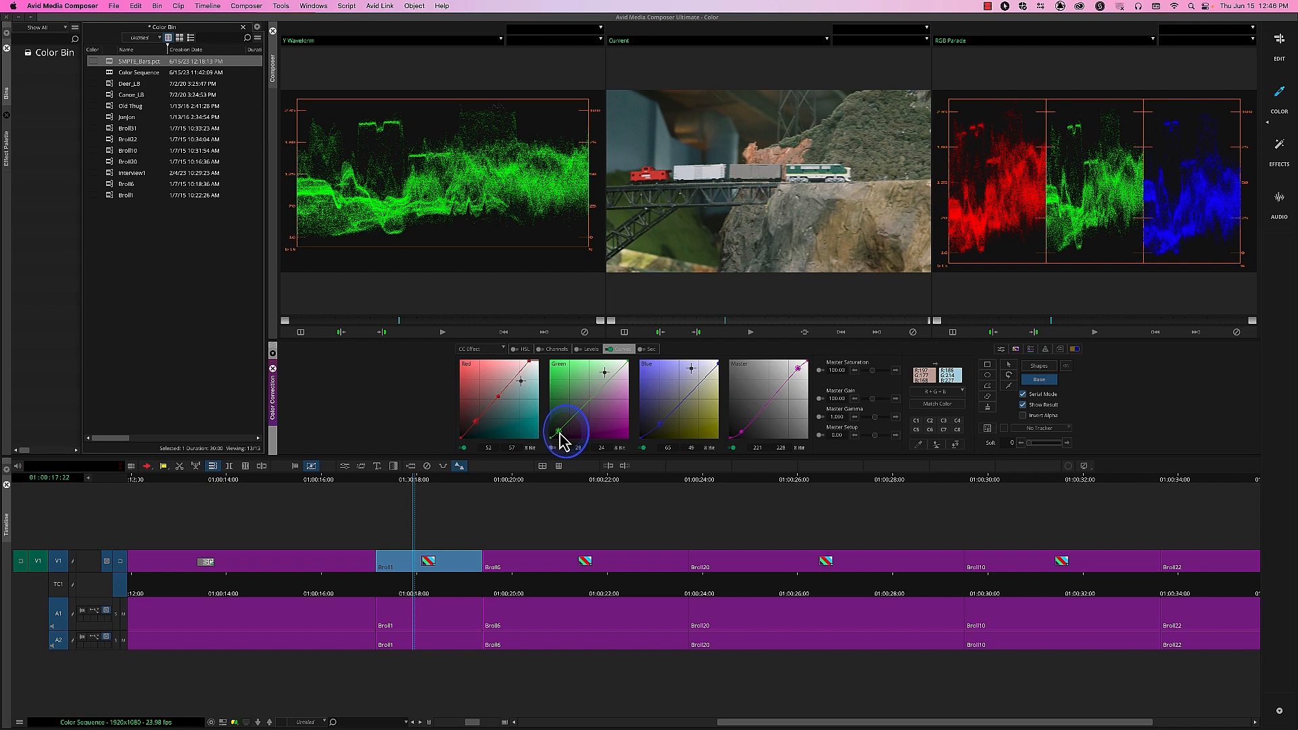
drag(560, 433, 560, 435)
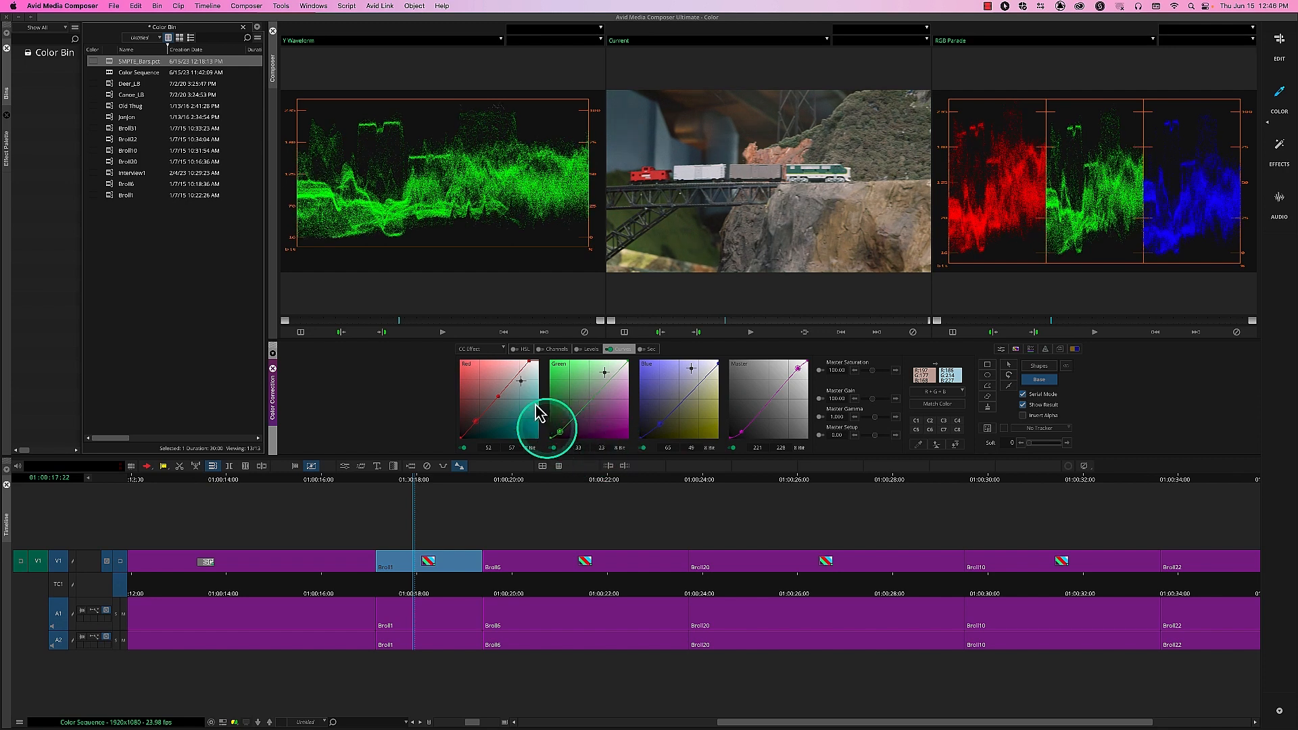
click(609, 350)
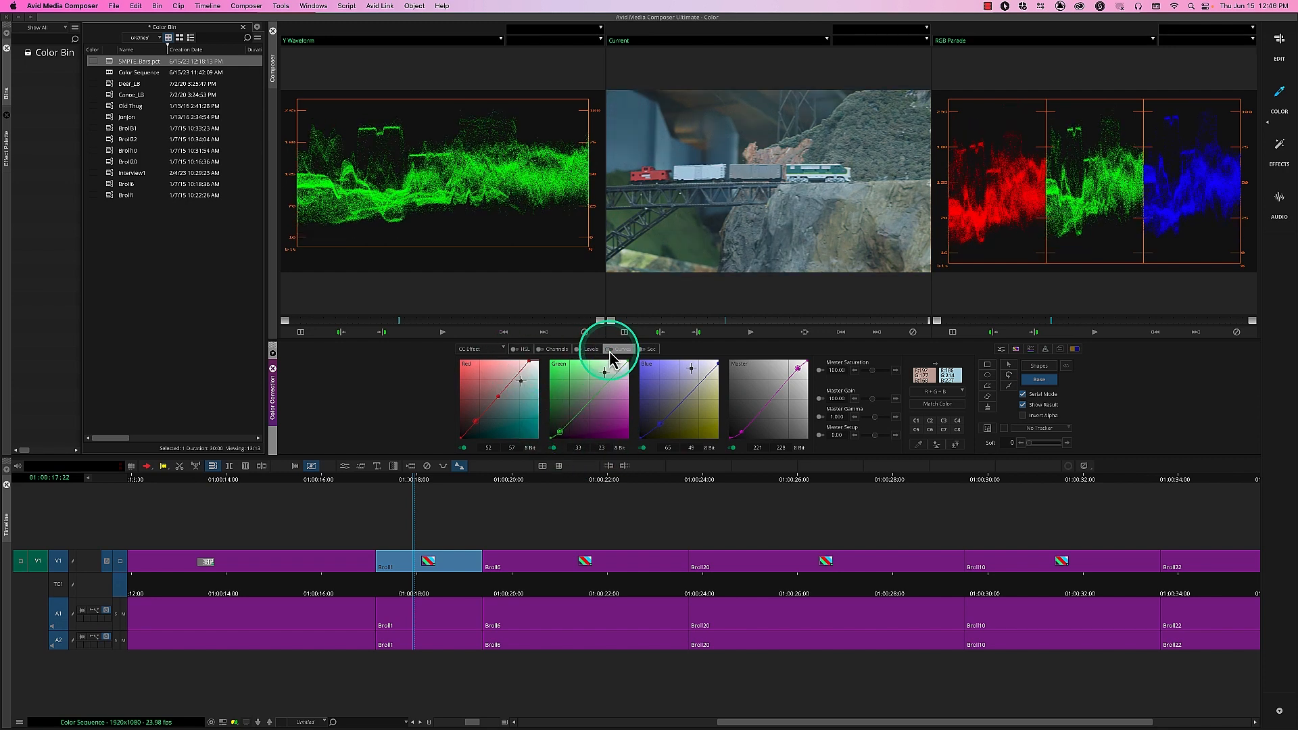
click(609, 351)
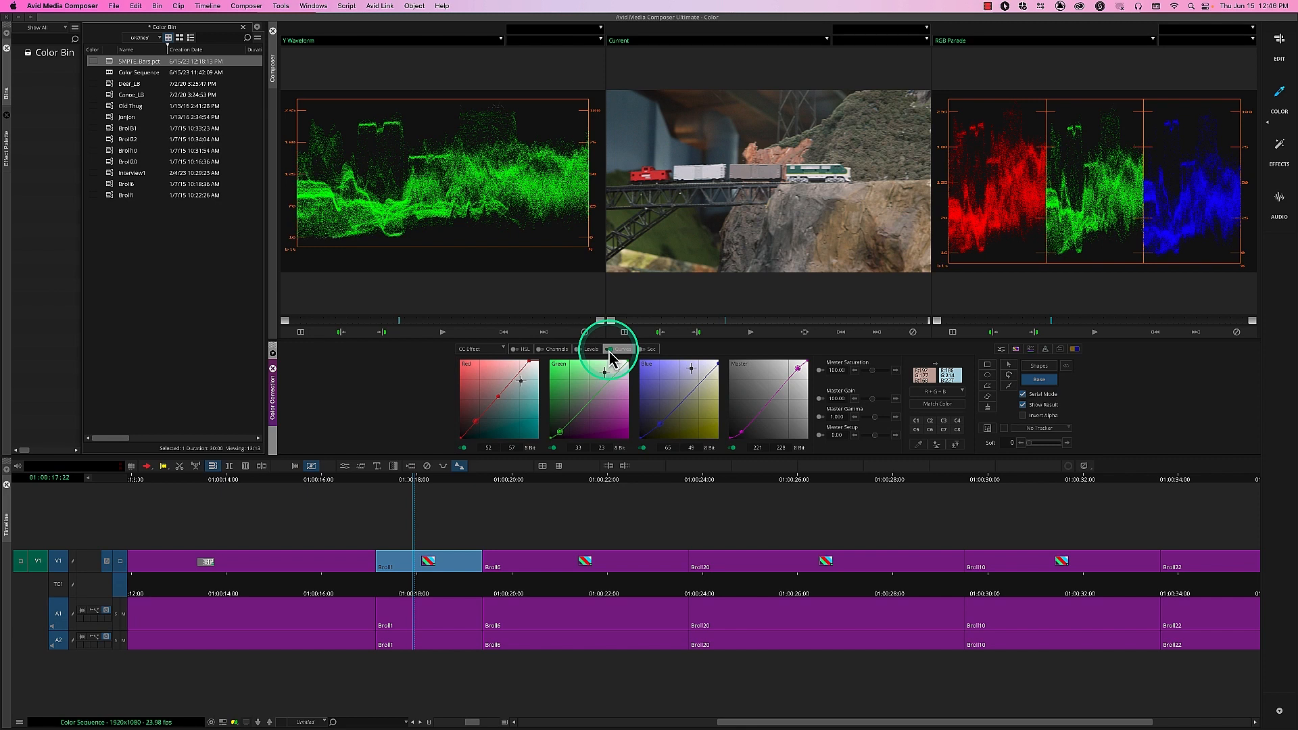
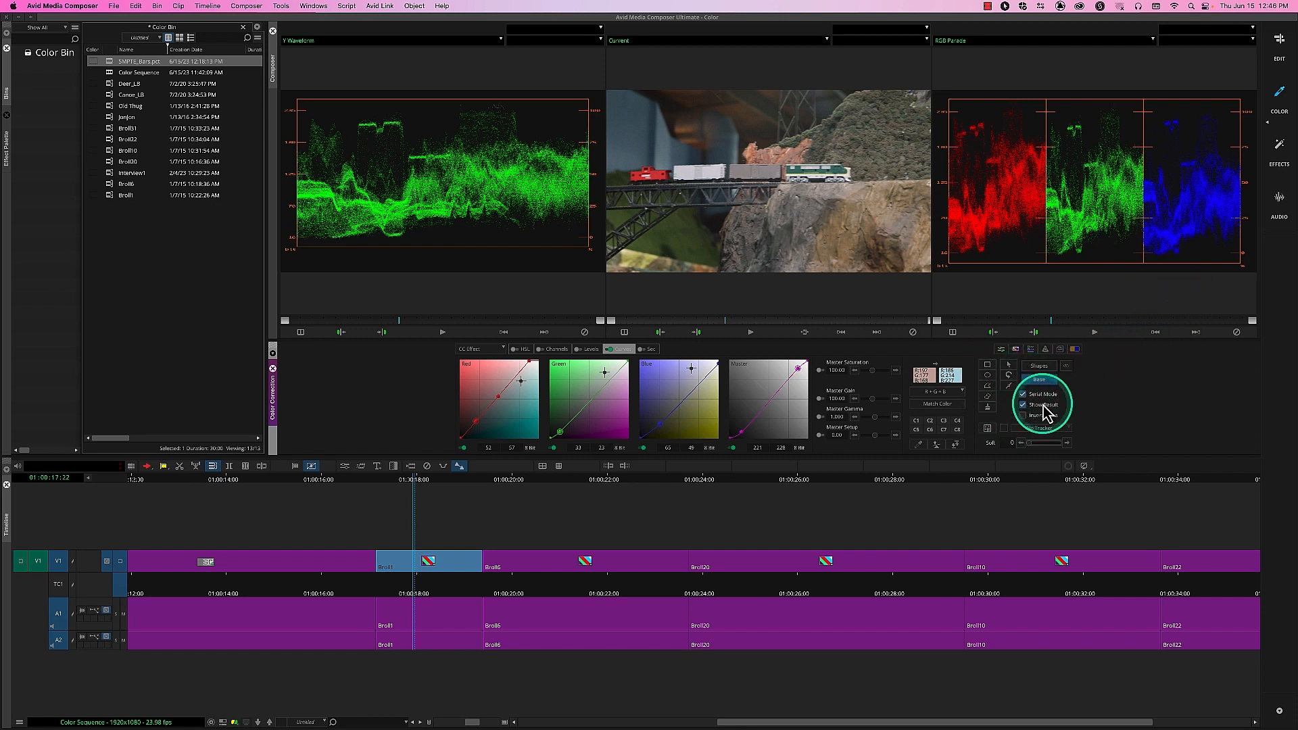
Bring up the Secondary color controls and view the RGB Parade monitor as YCbCr Histogram and as YC Waveform
click(650, 349)
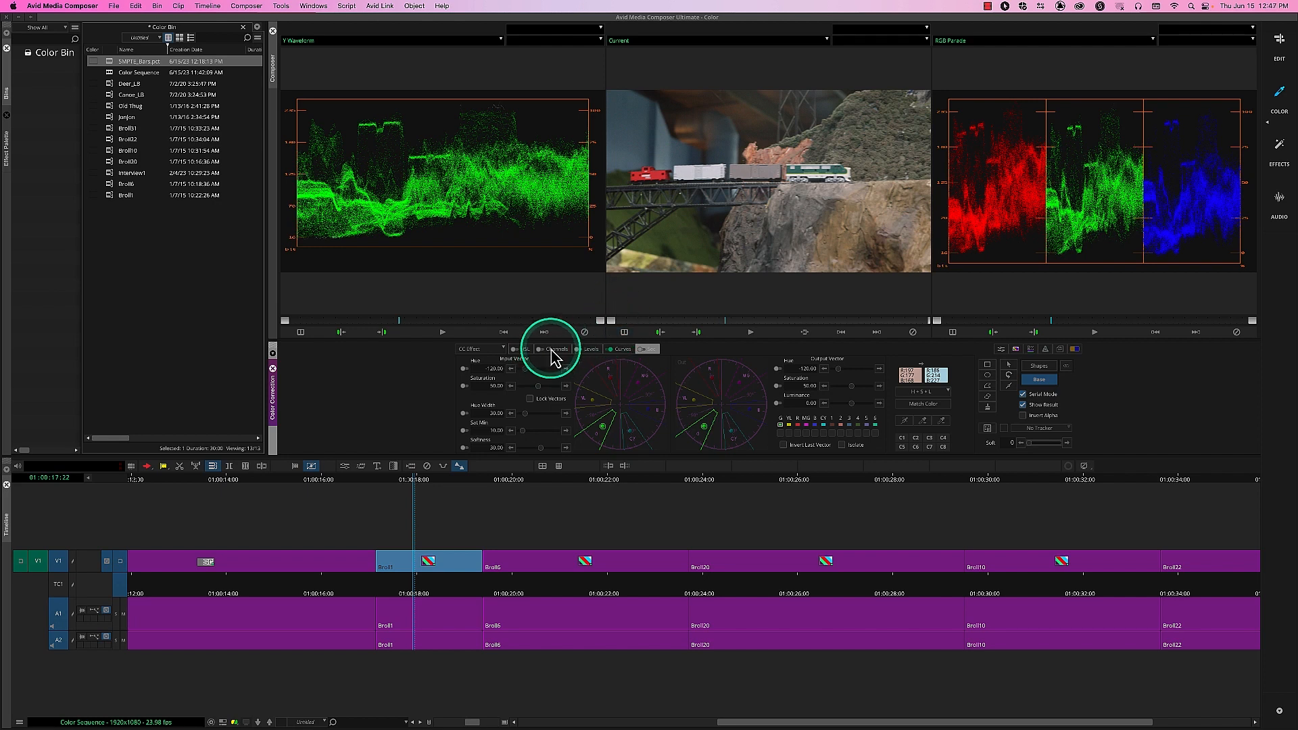
click(1029, 42)
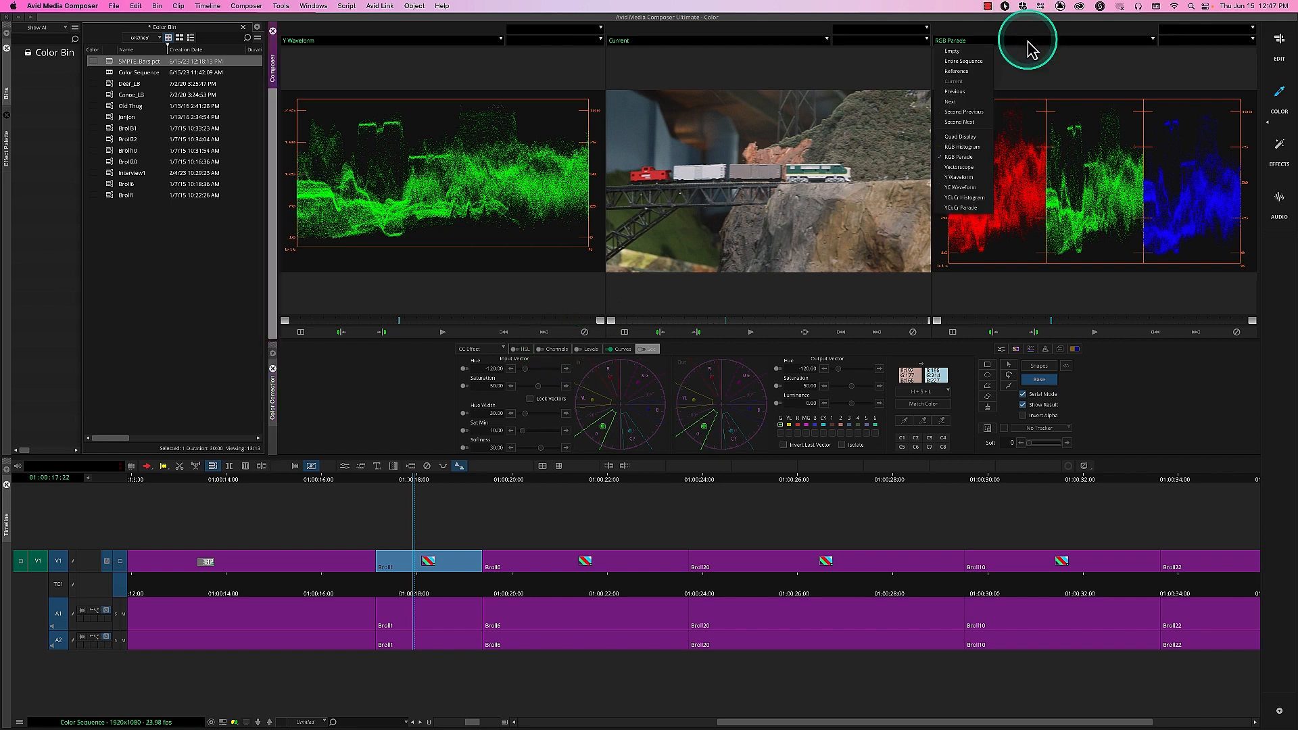
click(973, 198)
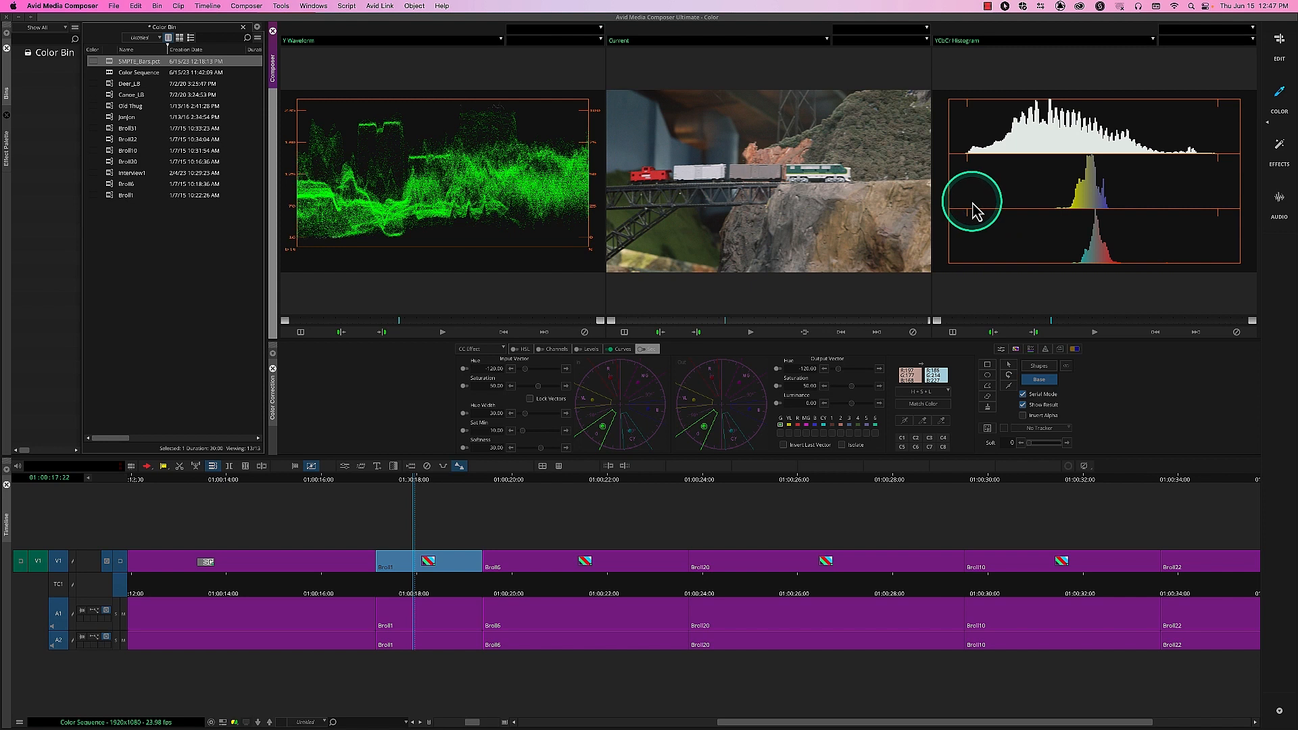
click(976, 40)
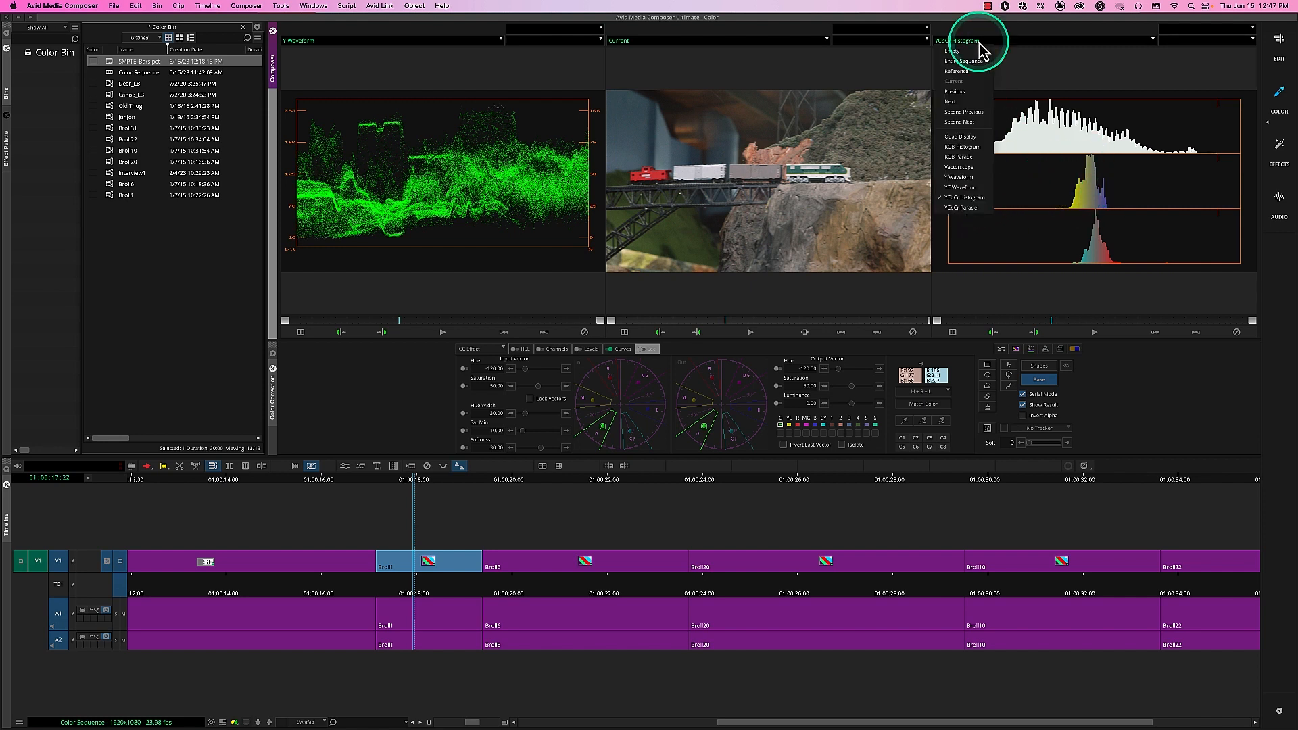
click(991, 192)
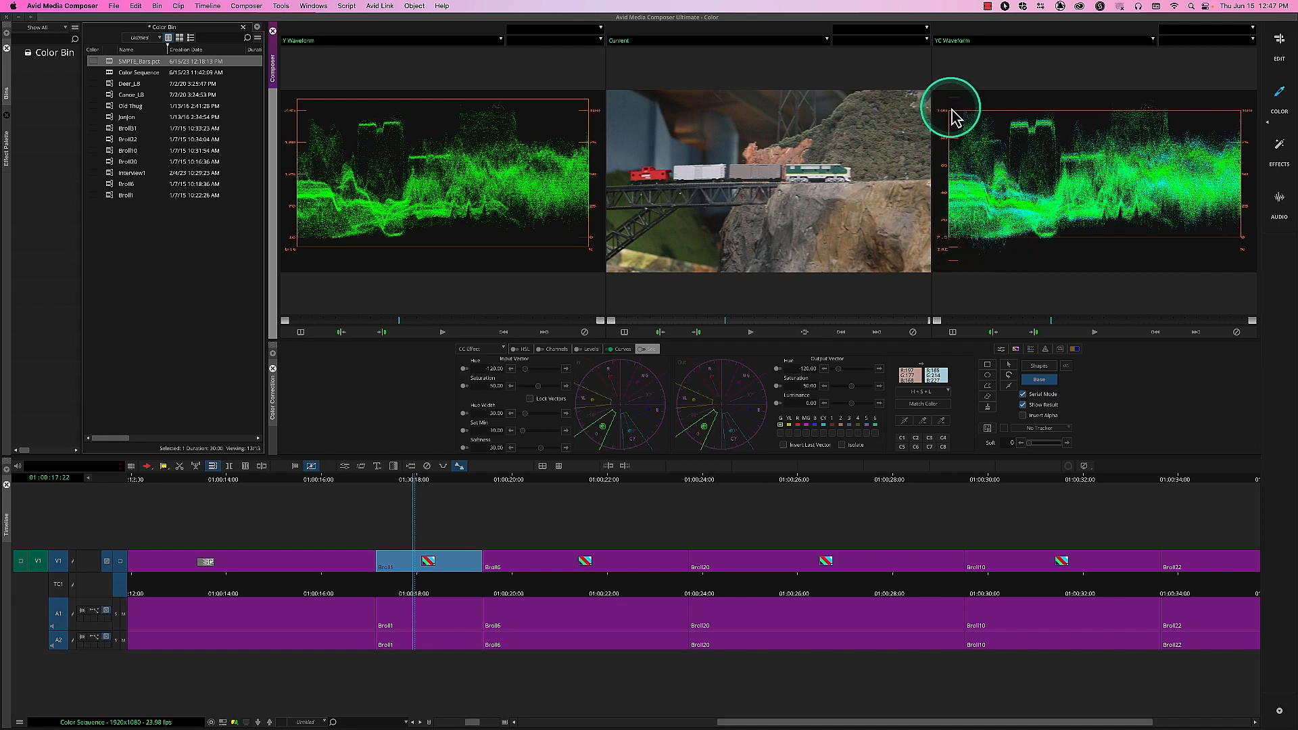
Sample a color into the input match swatch using the Color Info readout, and return the YC Waveform monitor to RGB Parade
drag(910, 375, 986, 86)
click(1003, 42)
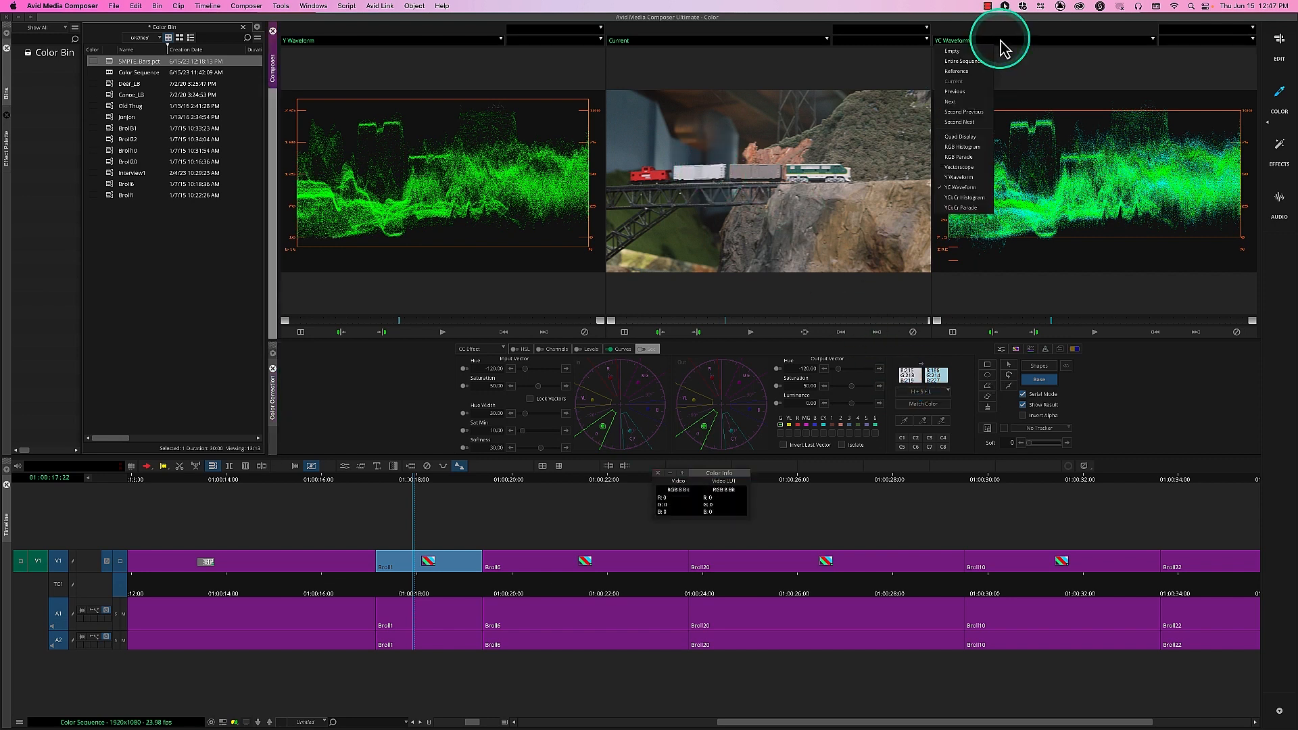
click(977, 160)
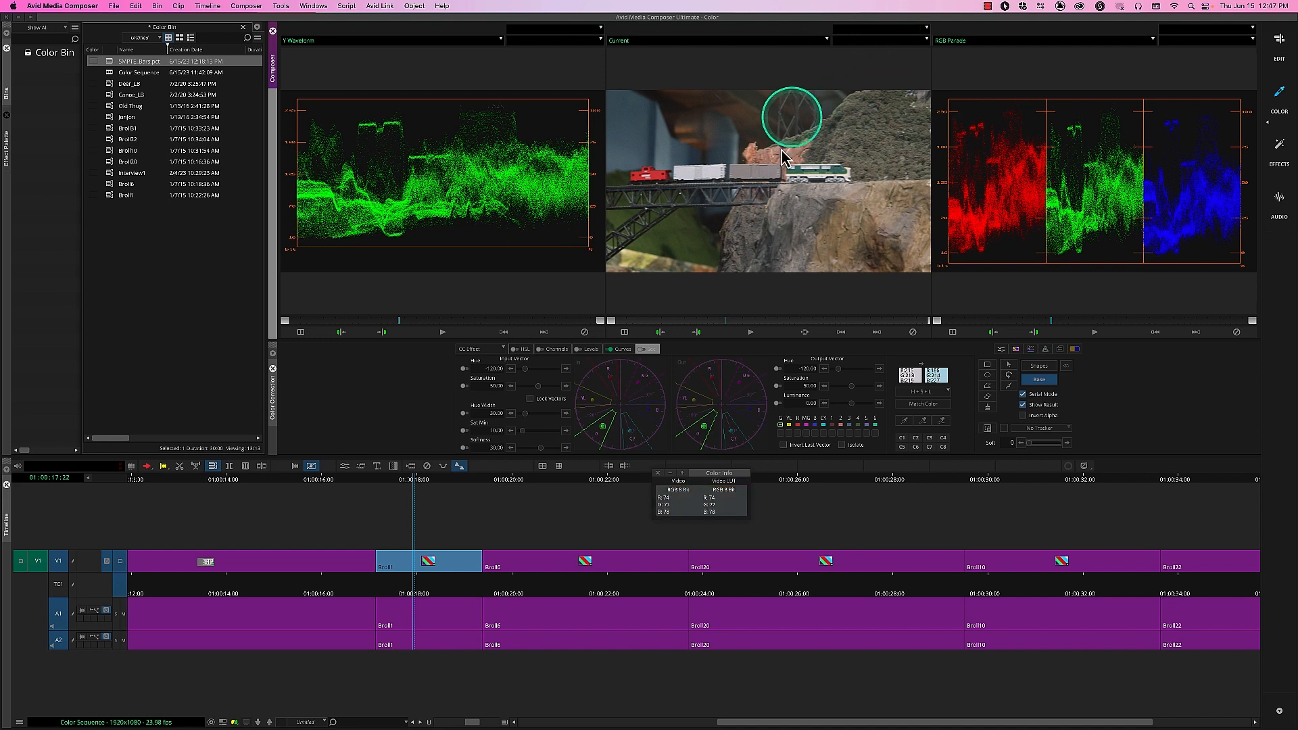
click(658, 473)
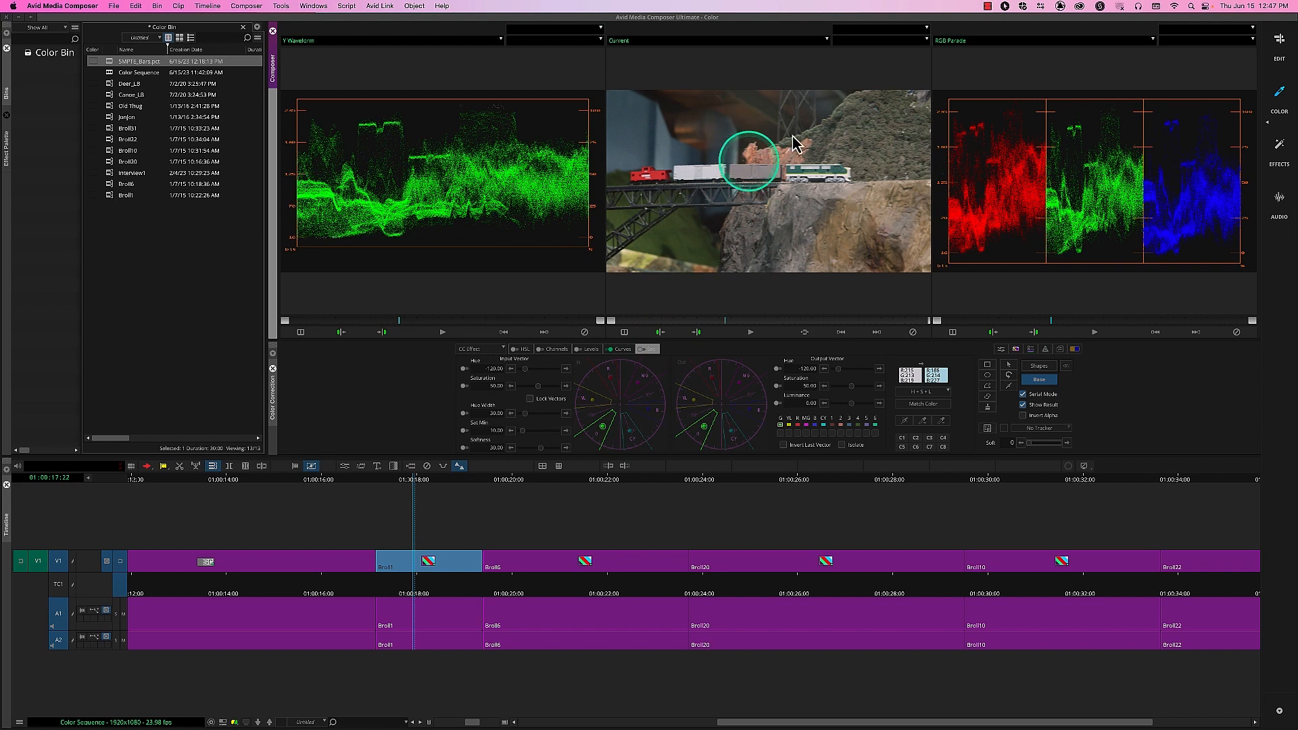
Return to Broll1's Curves correction and compare the train shot with it bypassed and enabled
click(613, 349)
click(611, 351)
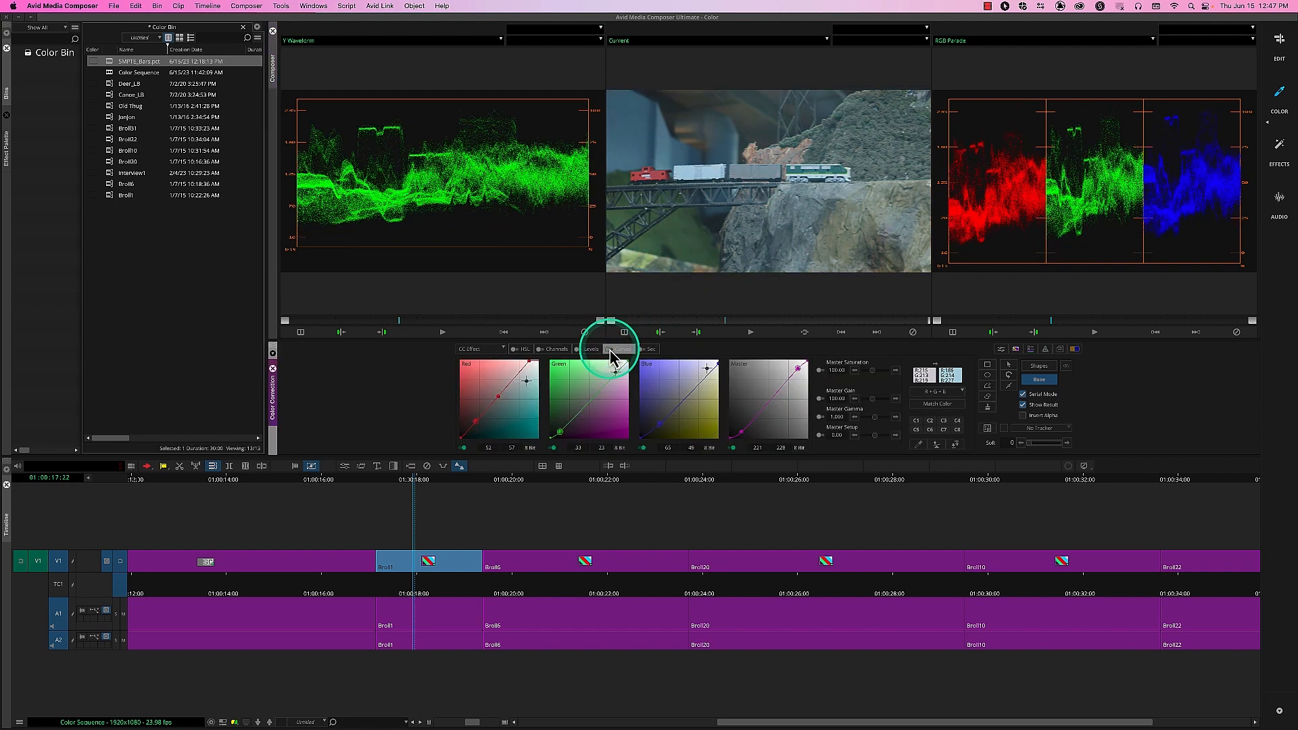
click(610, 351)
click(611, 350)
click(611, 350)
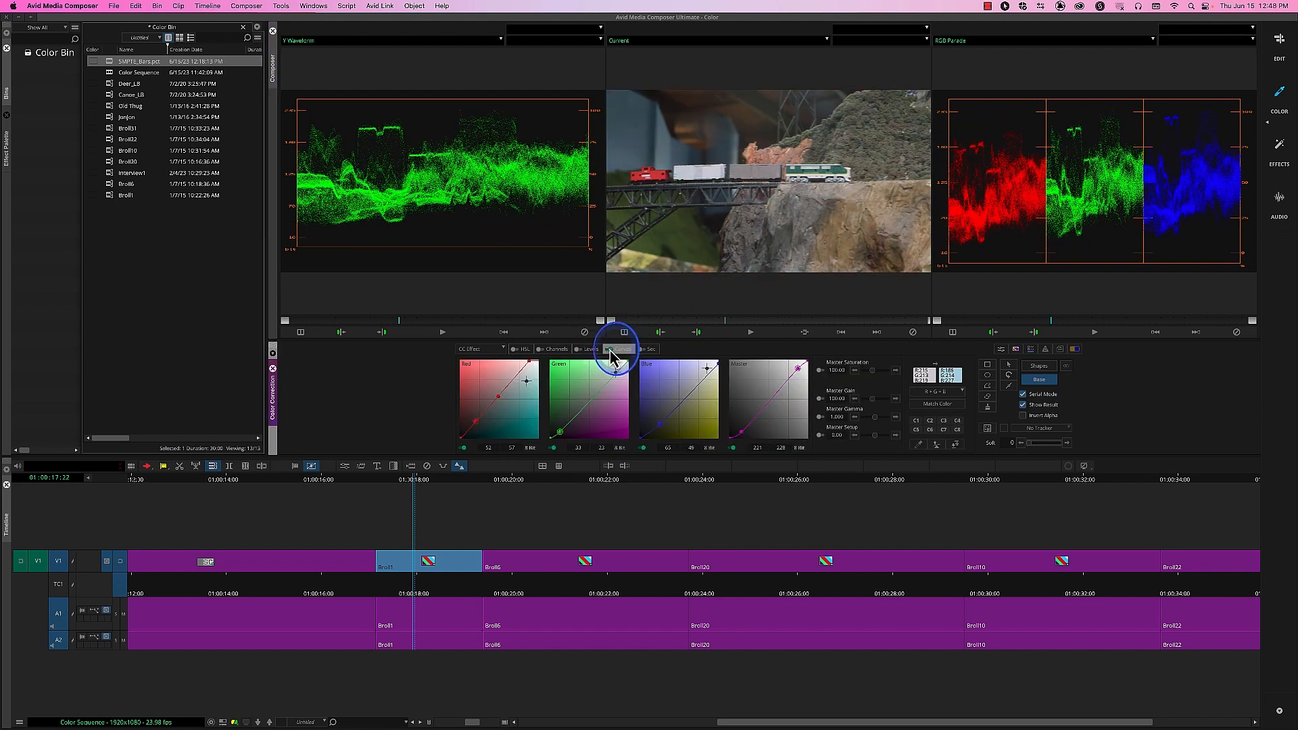